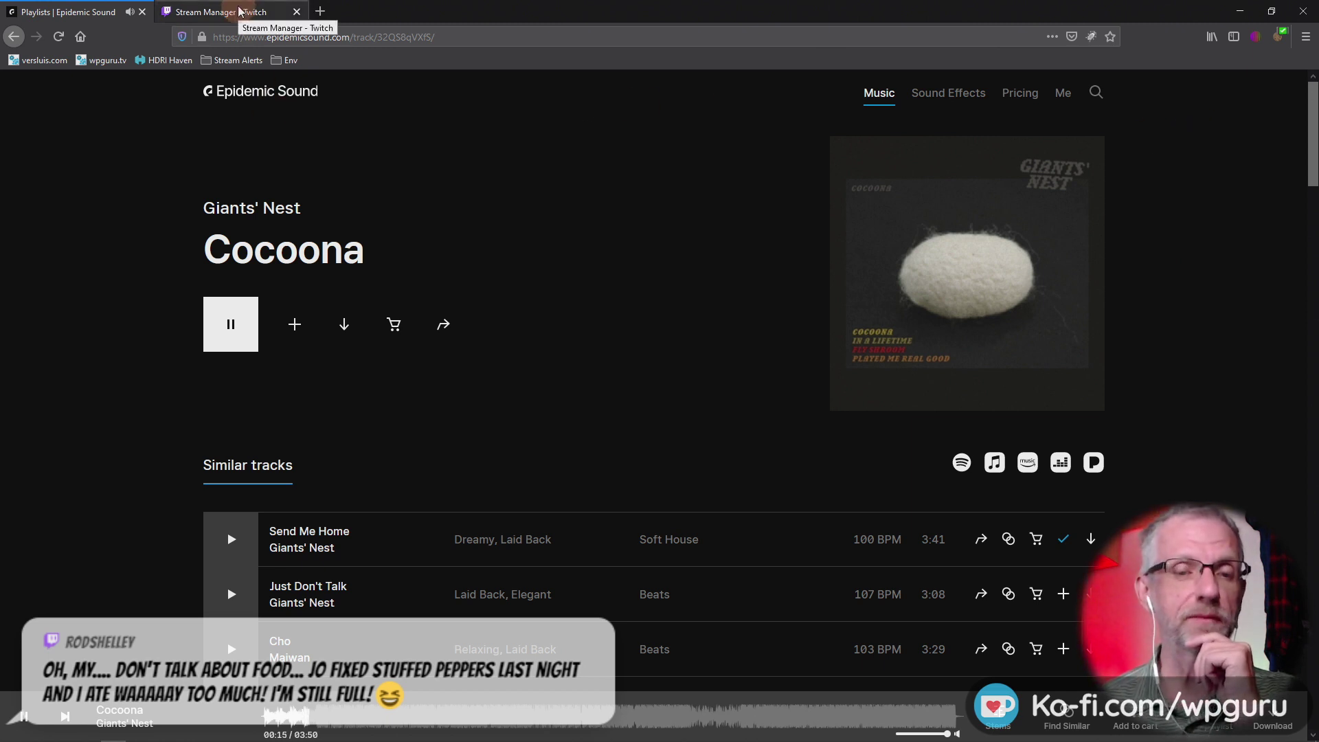
Step: Bring up the emote suggestions for ":wpgu" in the Twitch Stream Manager chat and look through the channel's emotes
left_click(239, 12)
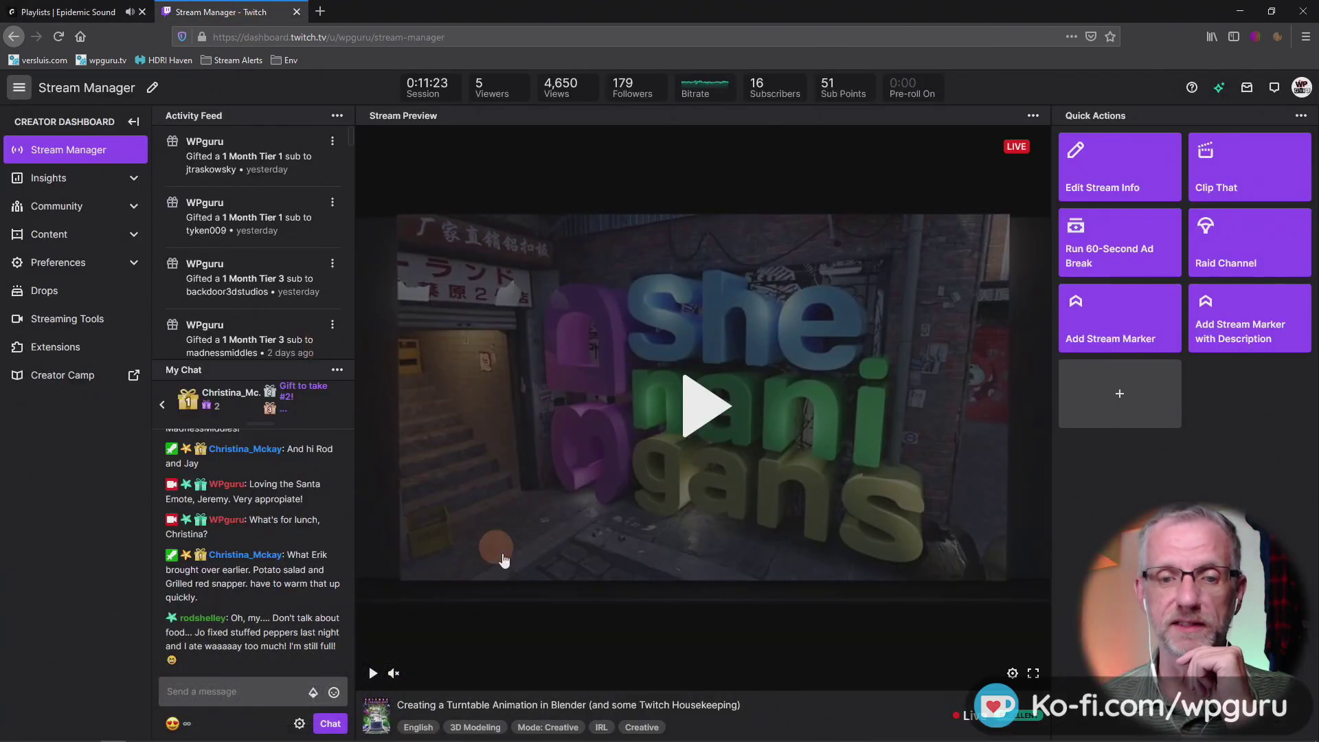
left_click(221, 694)
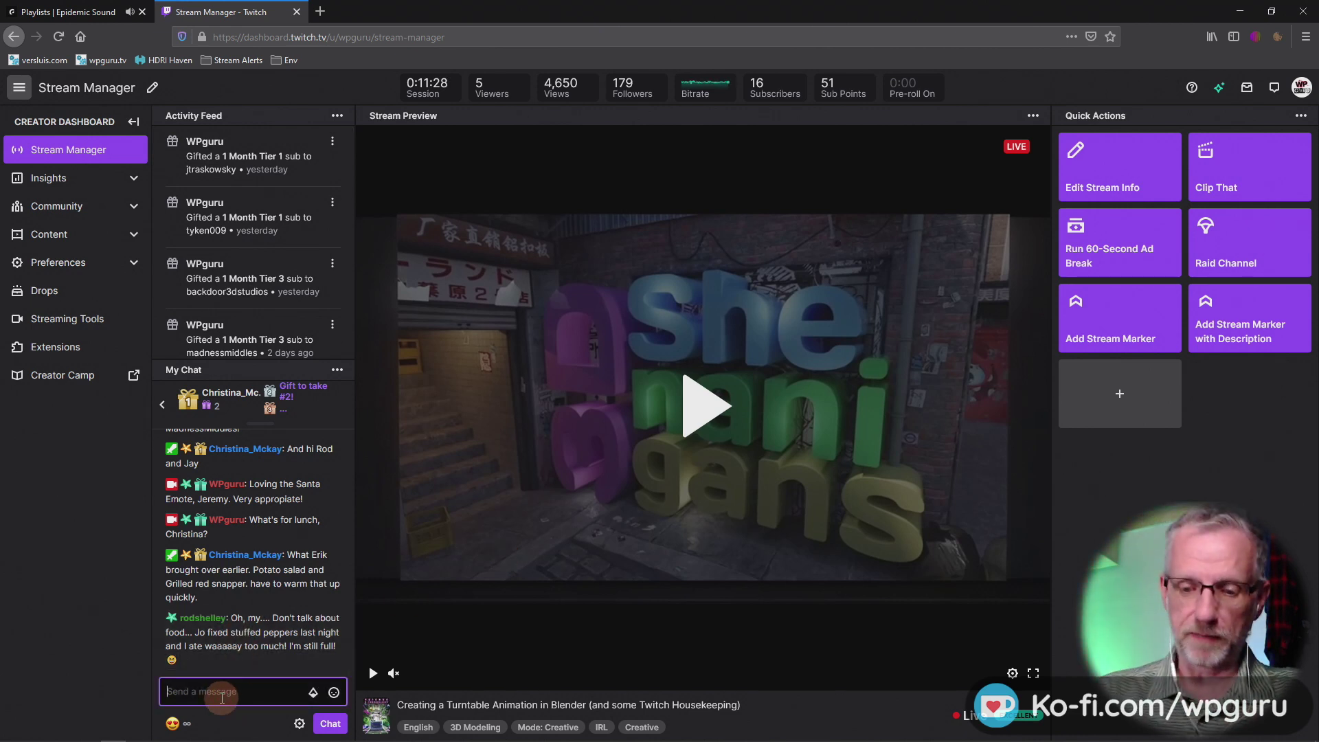
type(":wpgu")
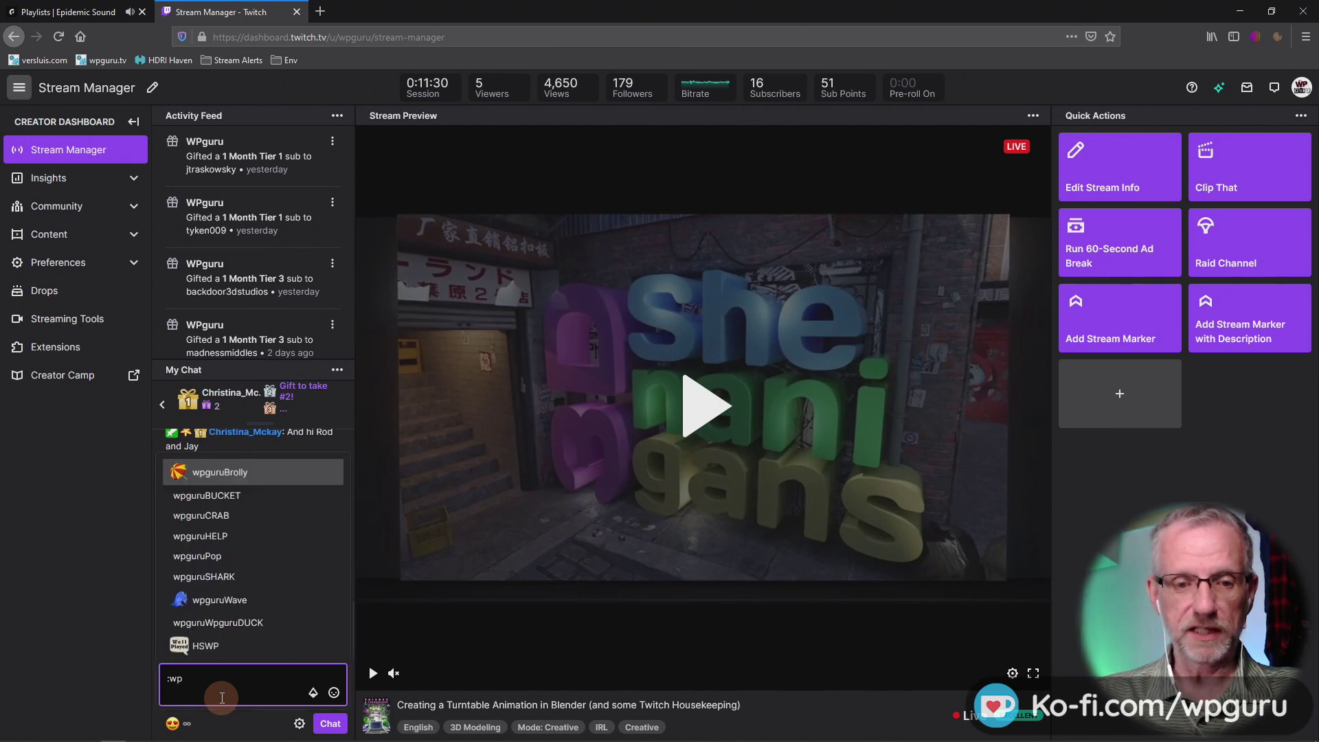
key("Down")
key("Down")
key("Down")
key("Down")
key("Down")
key("Down")
key("Down")
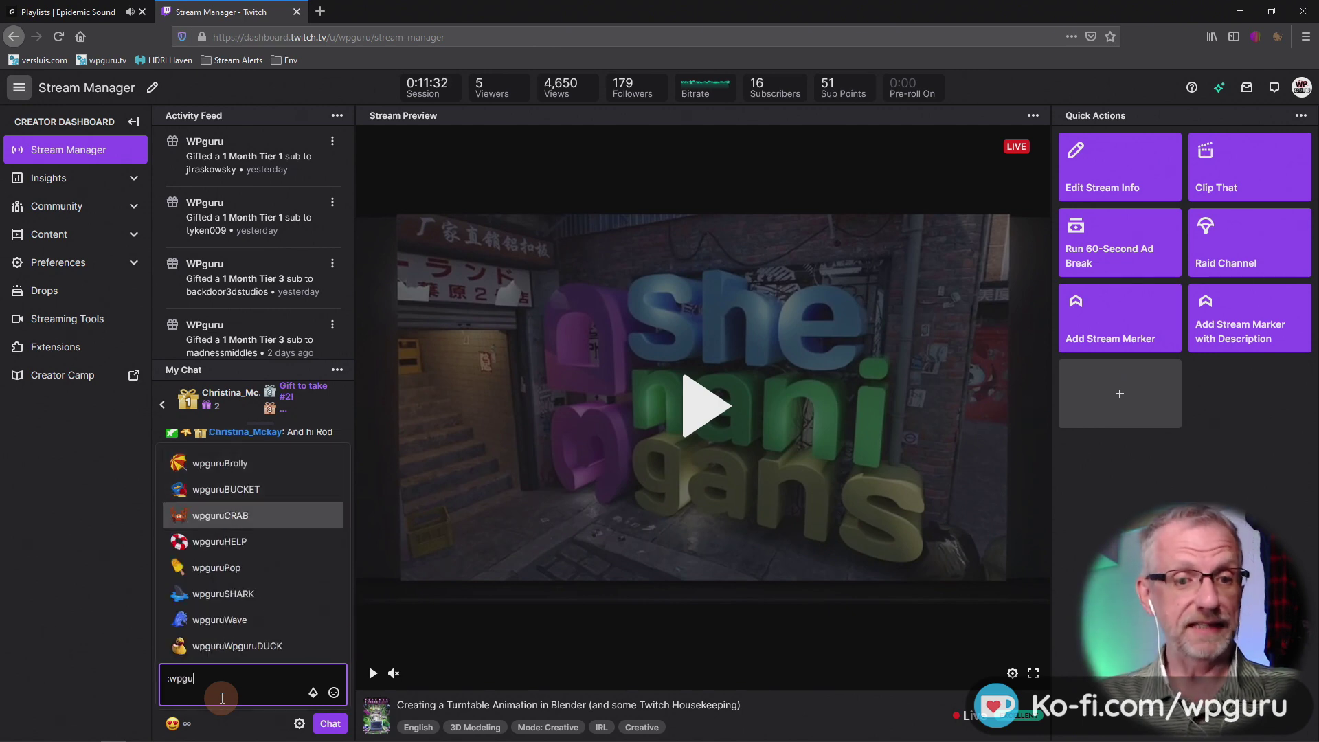
key("Up")
key("Up")
key("Up")
key("Up")
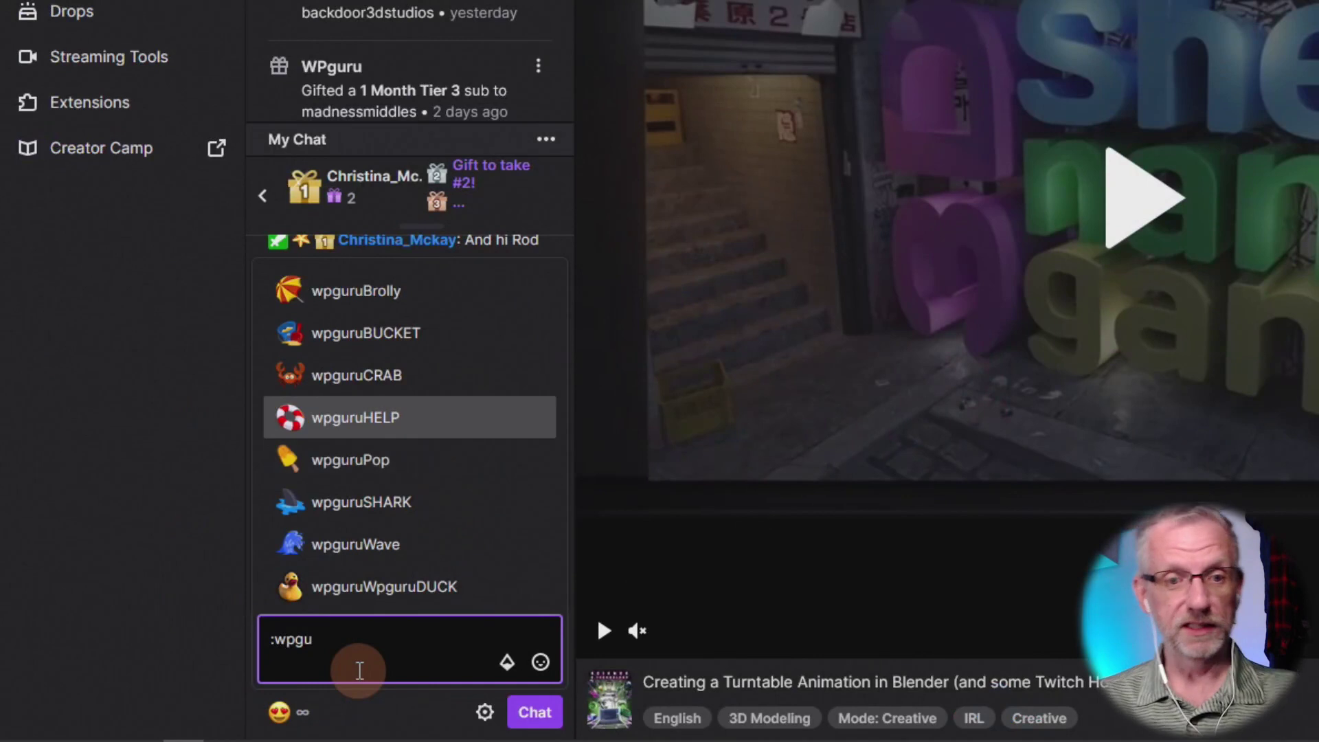
key("Up")
key("Up")
key("Up")
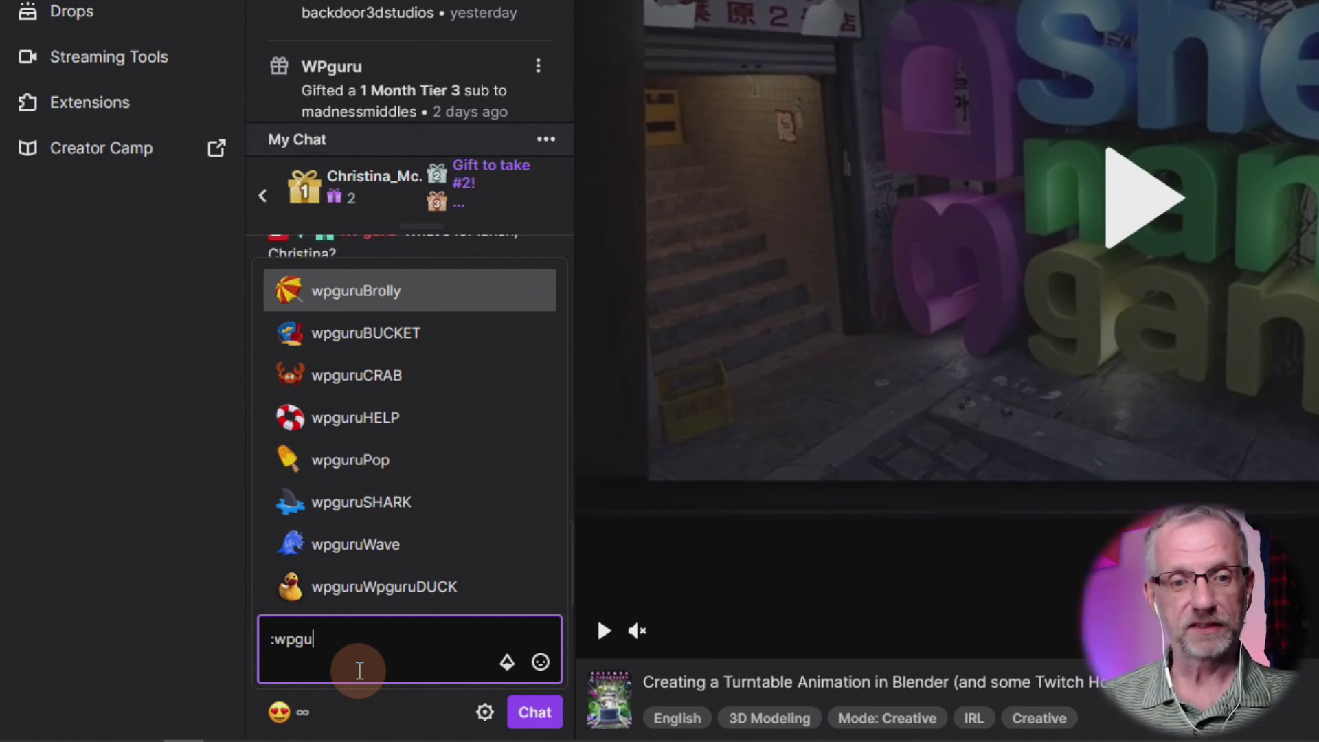
Step: Choose the wpguruBUCKET emote and send it to the chat
key("Down")
key("Return")
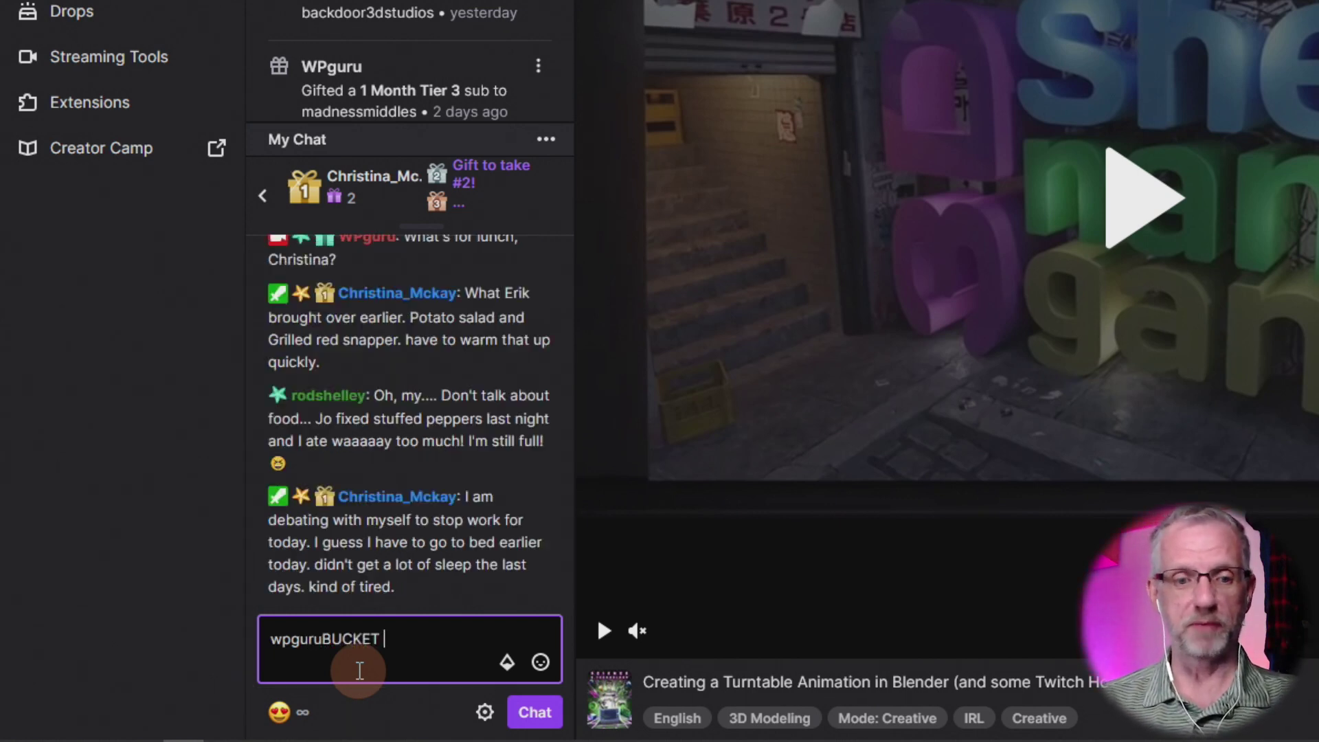
key("Return")
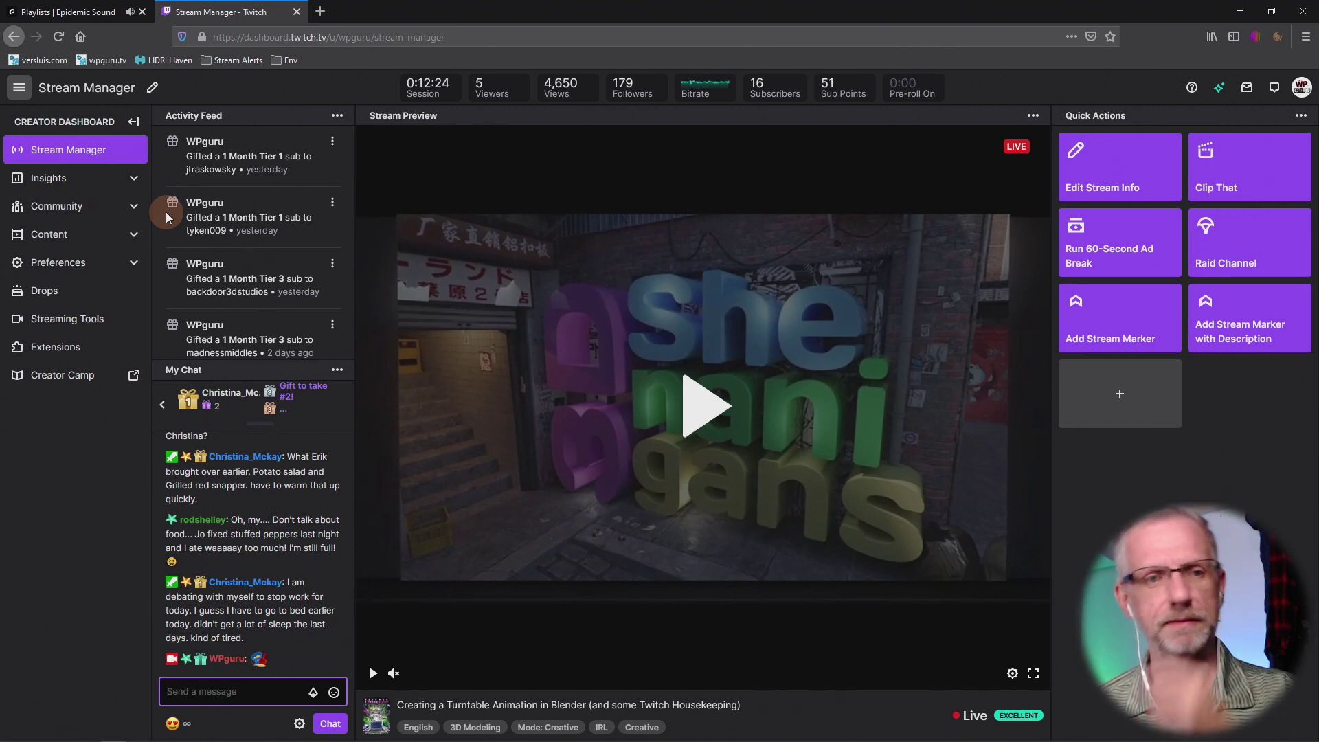
Step: Open the Bits Tier Rewards - Badges and Emotes page in the channel's Affiliate preferences
left_click(133, 268)
left_click(50, 351)
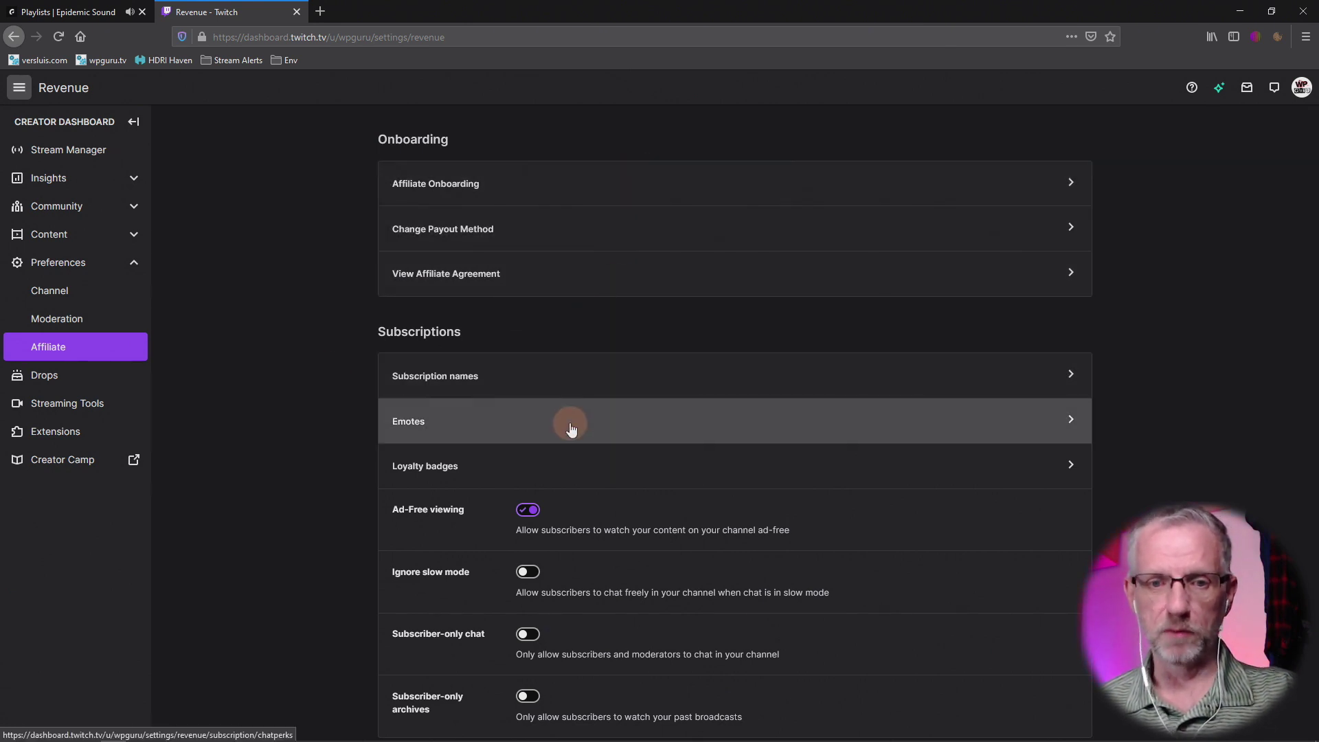
scroll(329, 469, "down", 1)
scroll(329, 473, "down", 6)
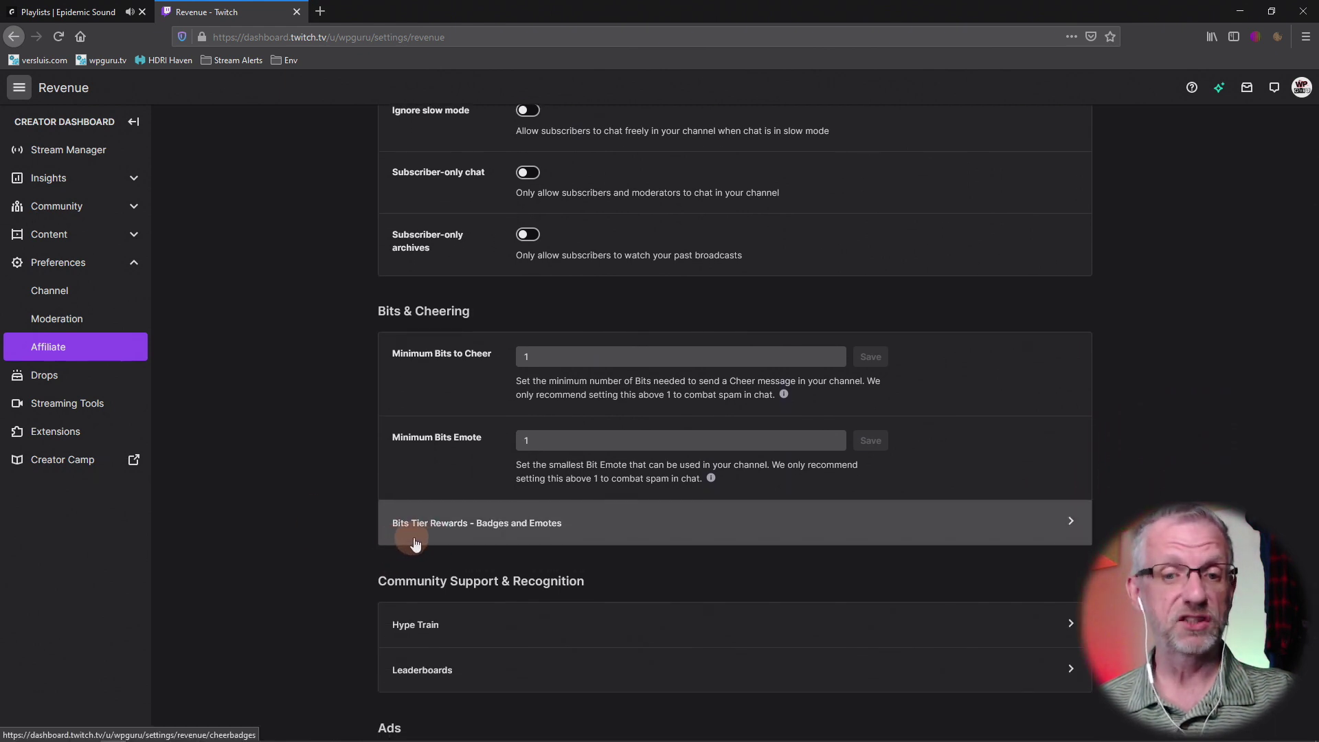
left_click(477, 542)
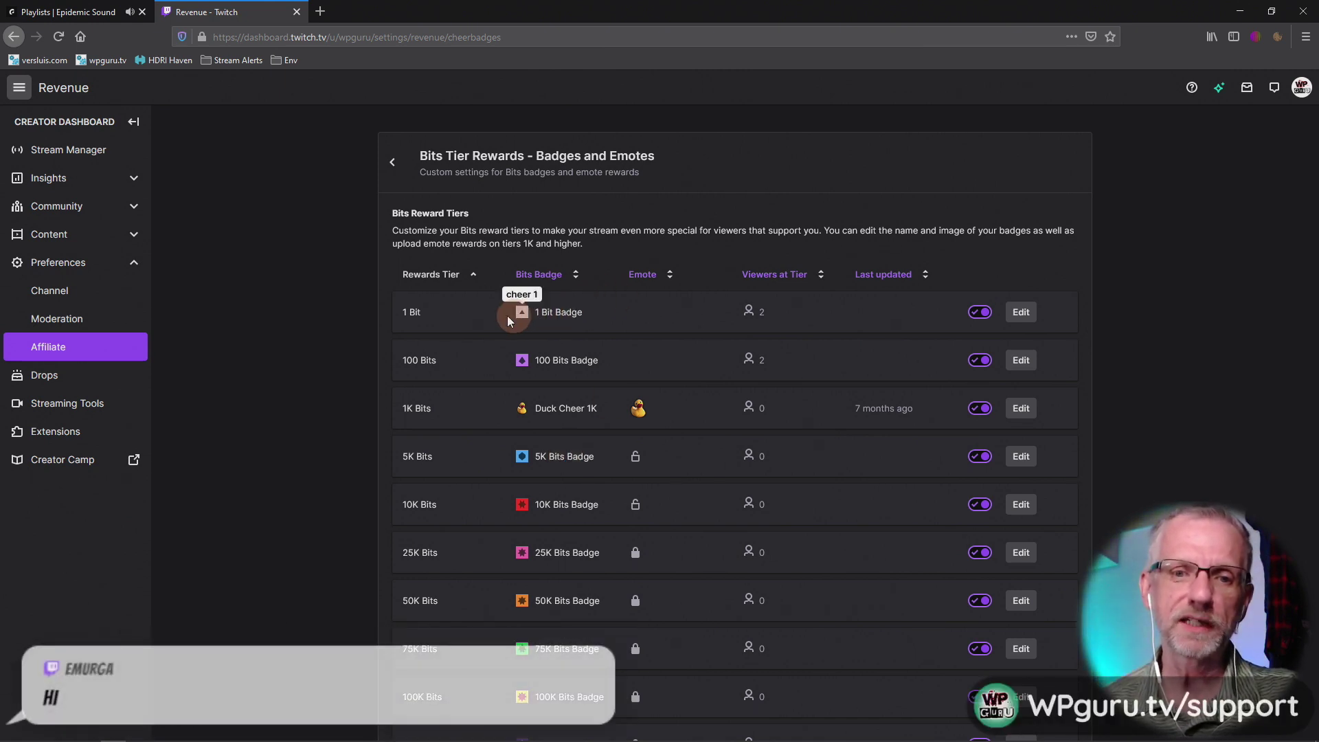
Step: Open the 1 Bit reward tier for editing and check its badge image and name requirements
left_click(1021, 314)
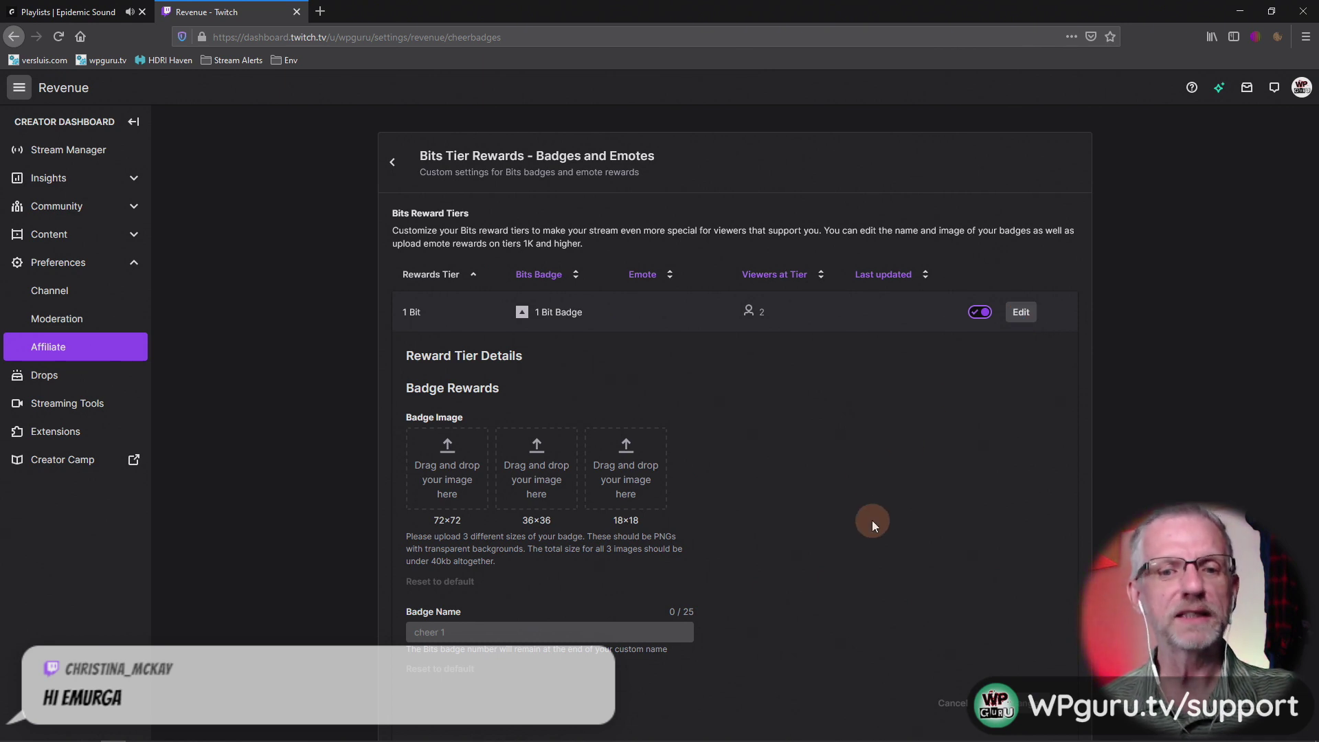
scroll(872, 521, "down", 1)
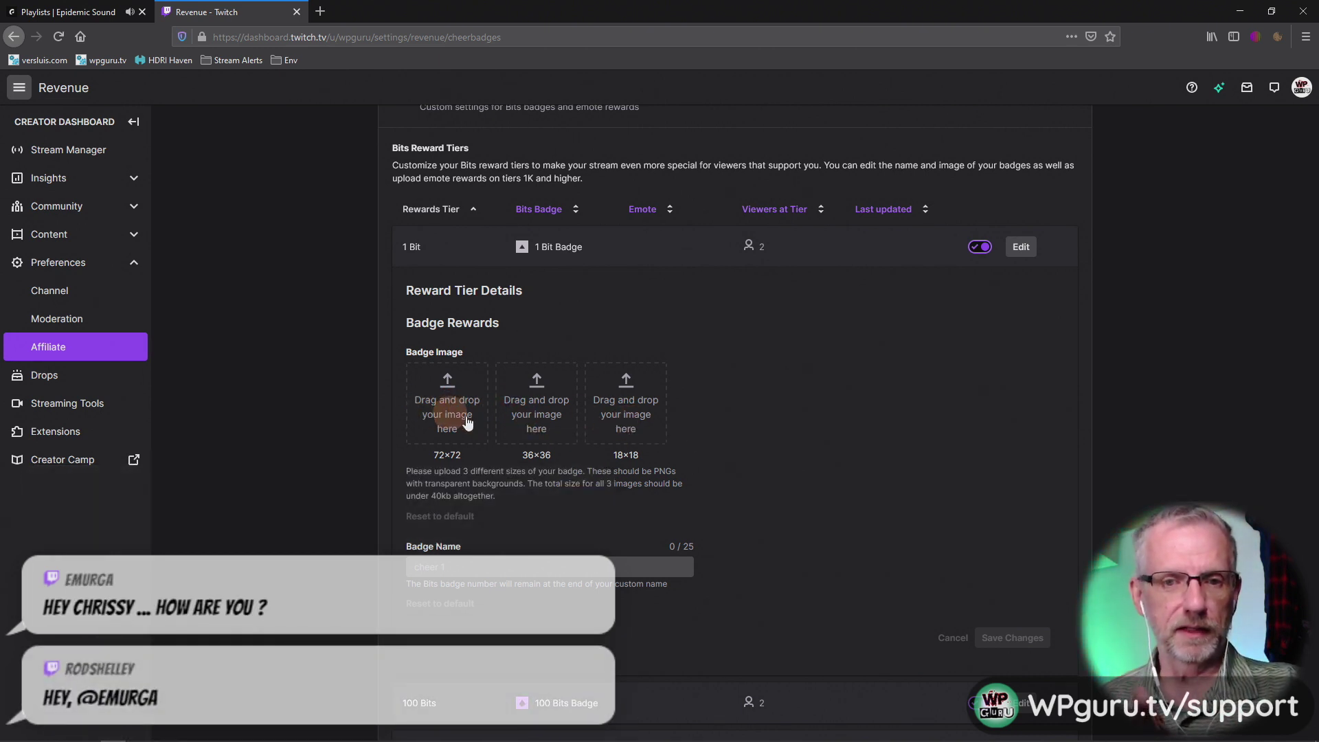
scroll(837, 344, "down", 5)
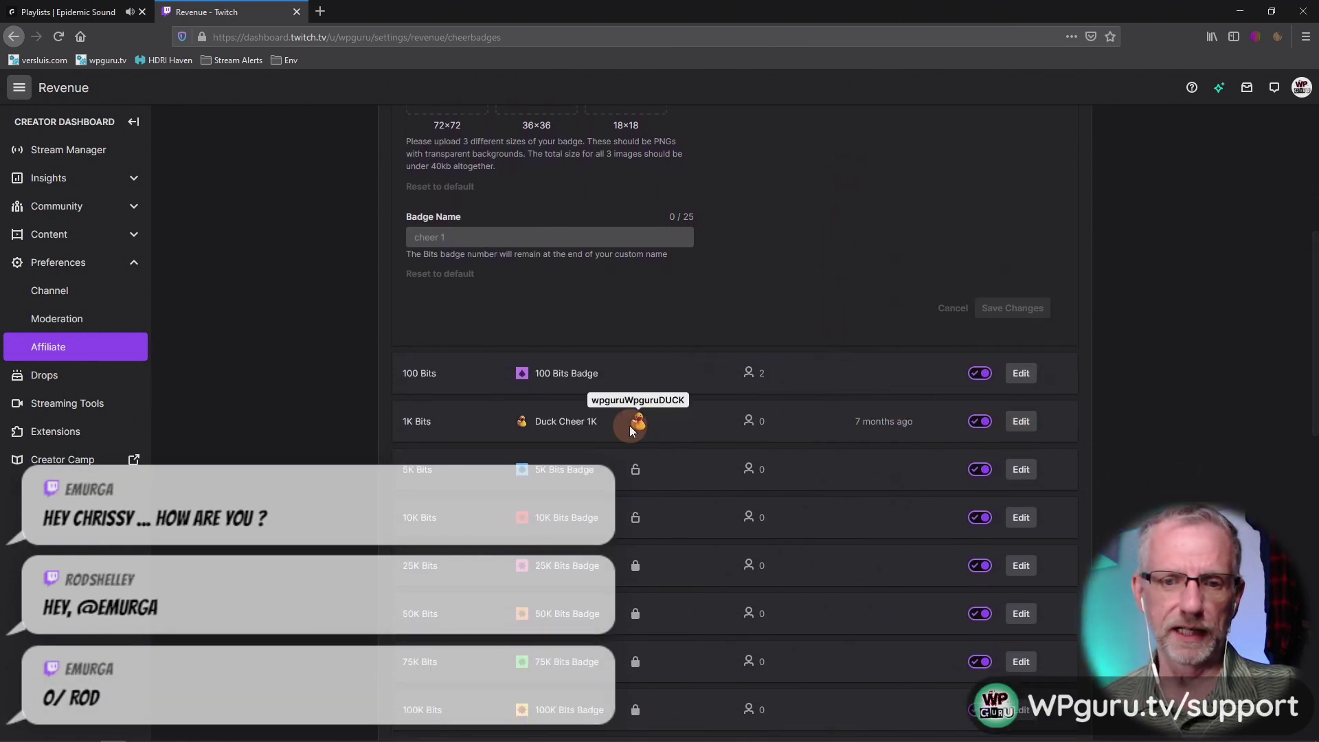
scroll(713, 400, "up", 5)
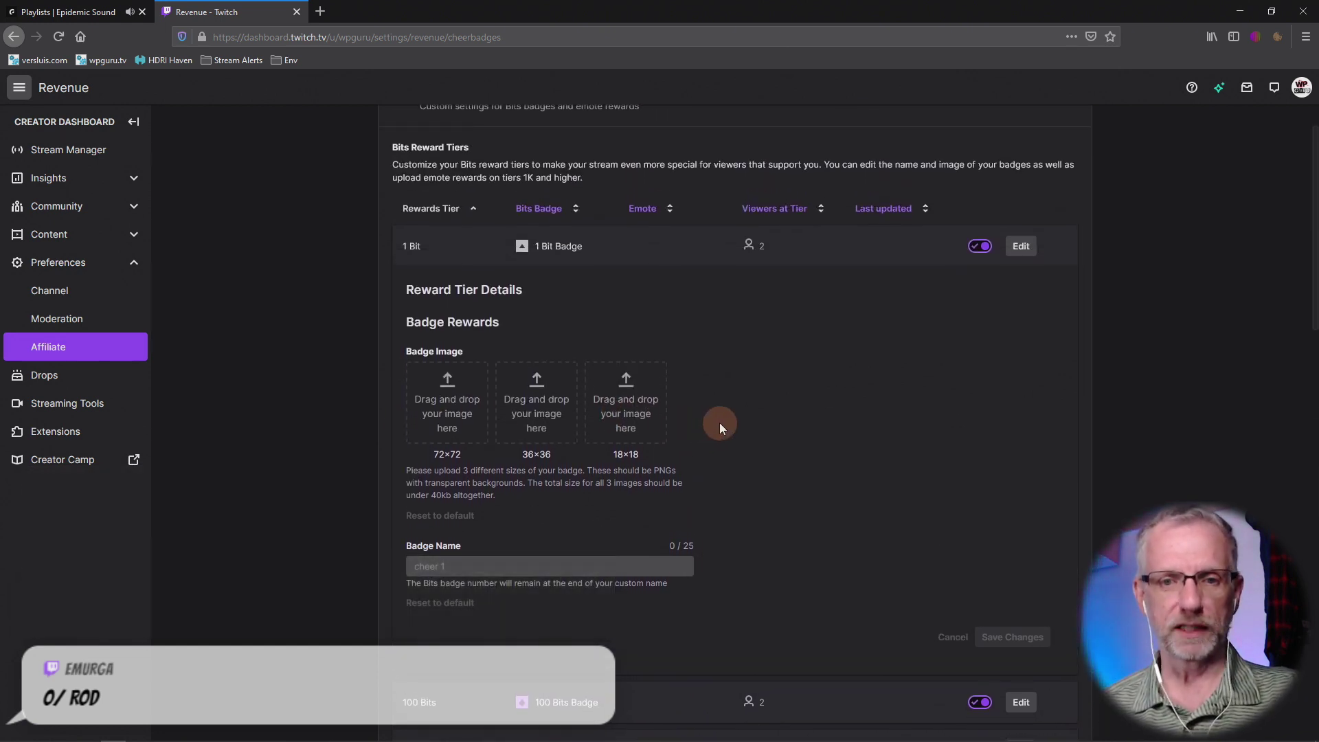
scroll(749, 426, "up", 1)
scroll(749, 422, "up", 1)
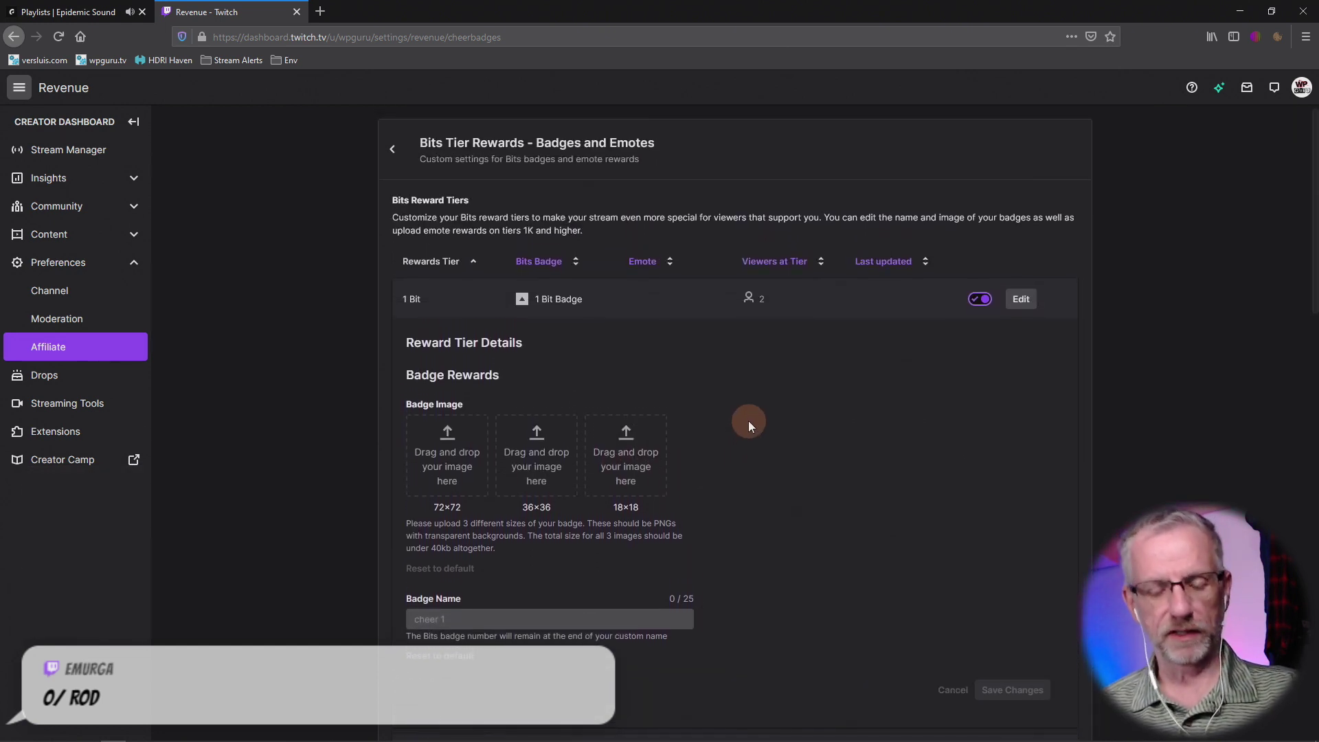
Step: Switch to Carrara and close it without saving the changes to Wave Caustics.car
key("alt+Tab")
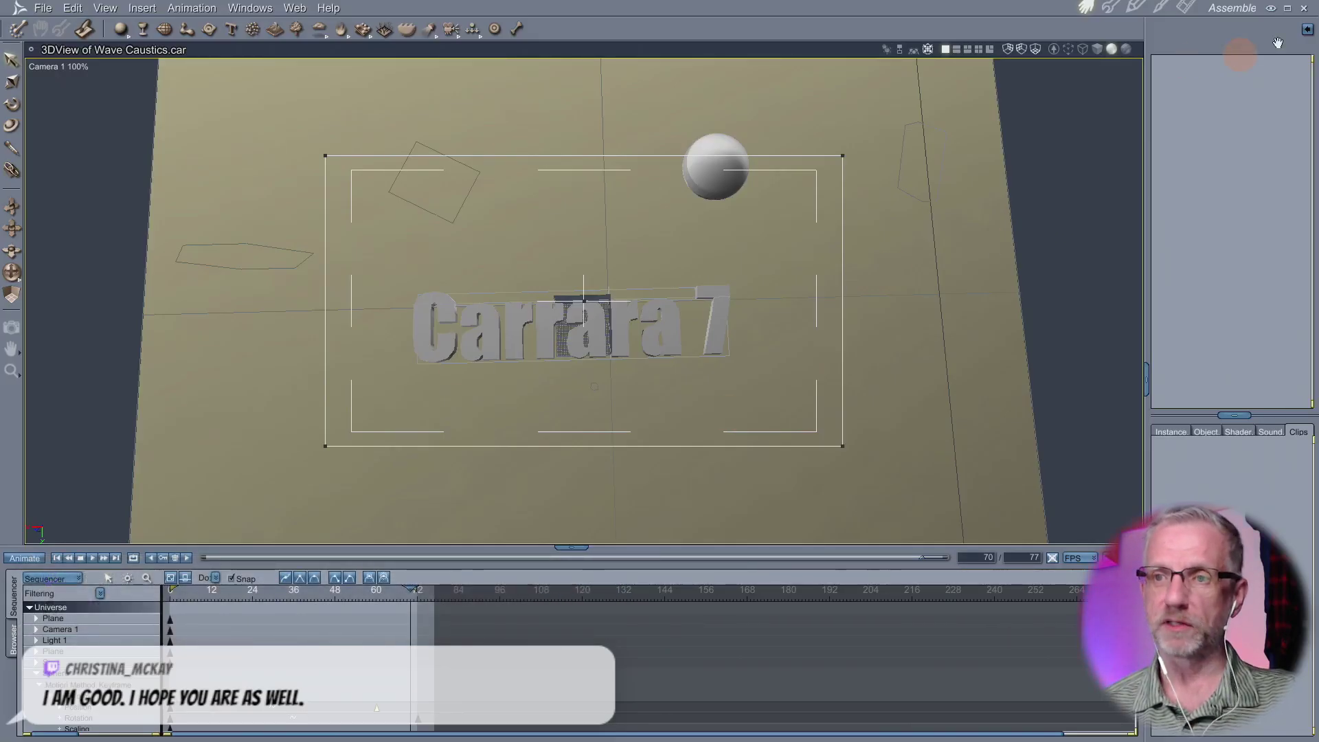
left_click(1304, 9)
left_click(608, 427)
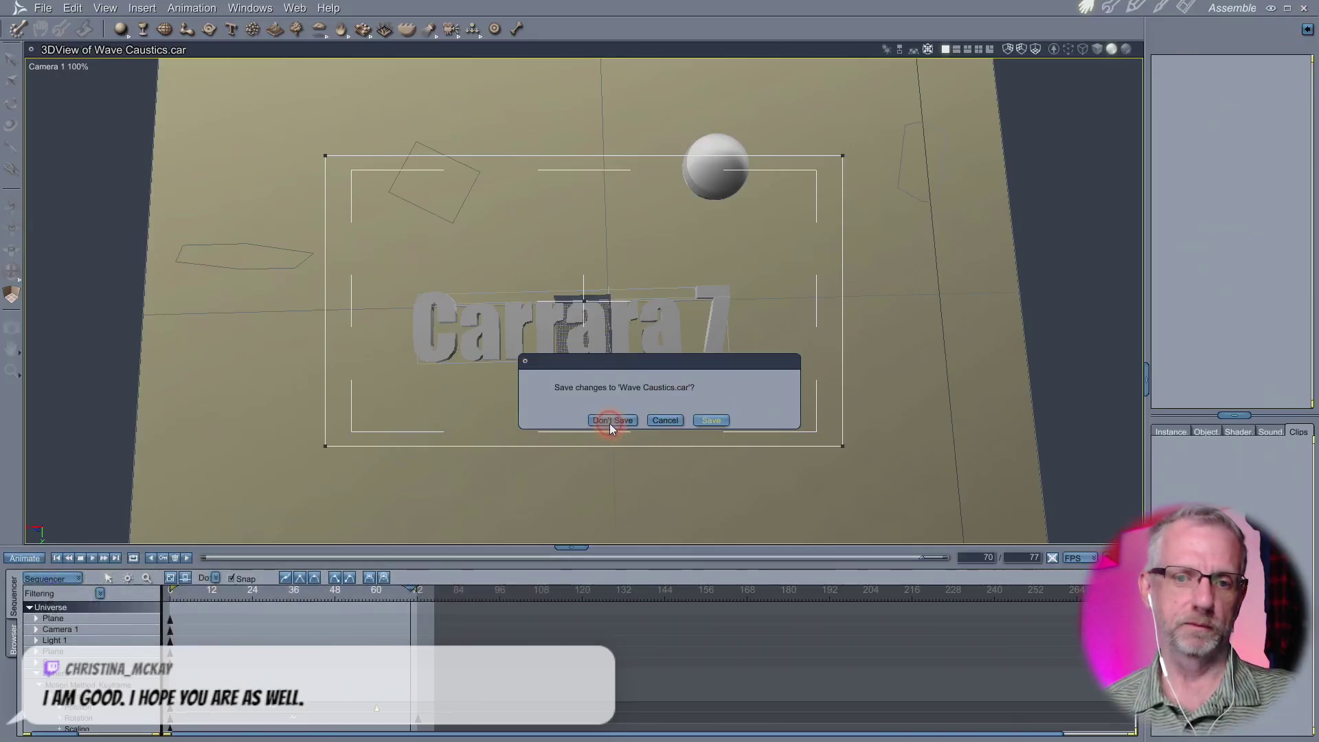
left_click(608, 423)
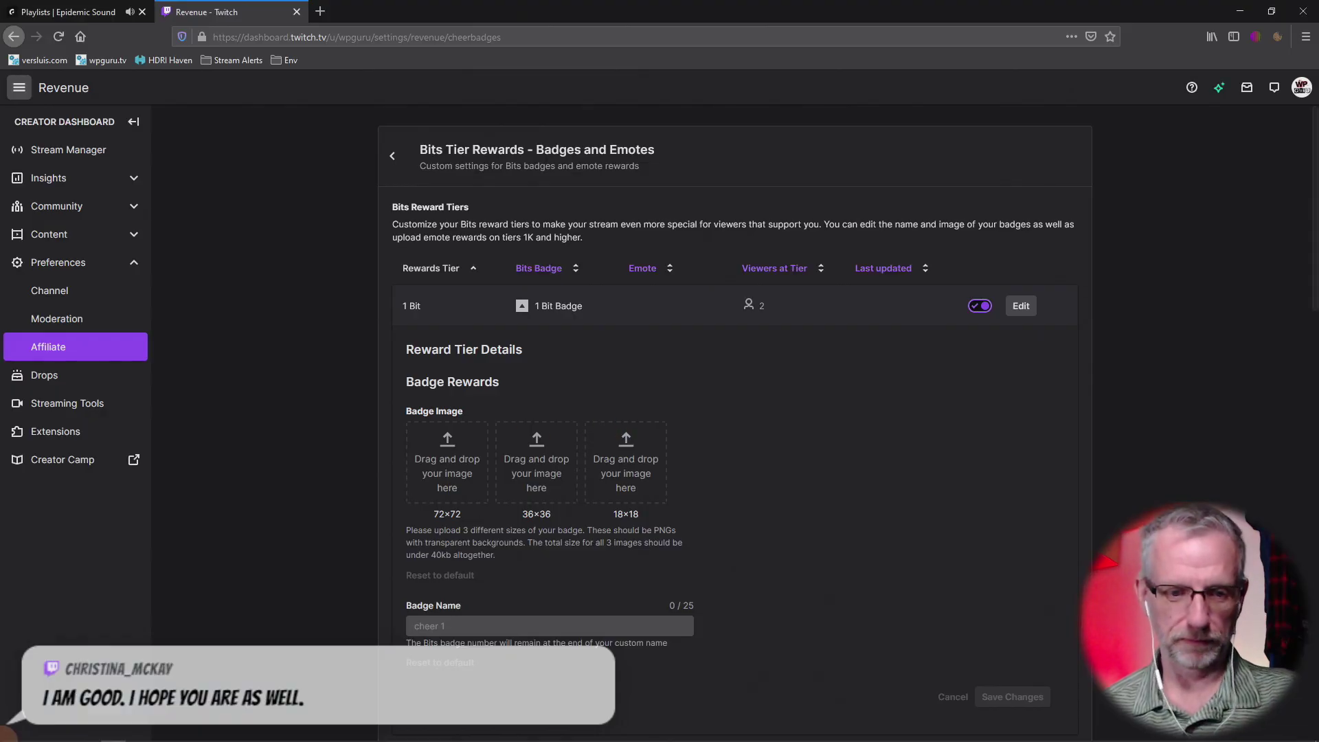
Step: Switch to Photoshop and bring up the dialog for opening an existing file
left_click(12, 731)
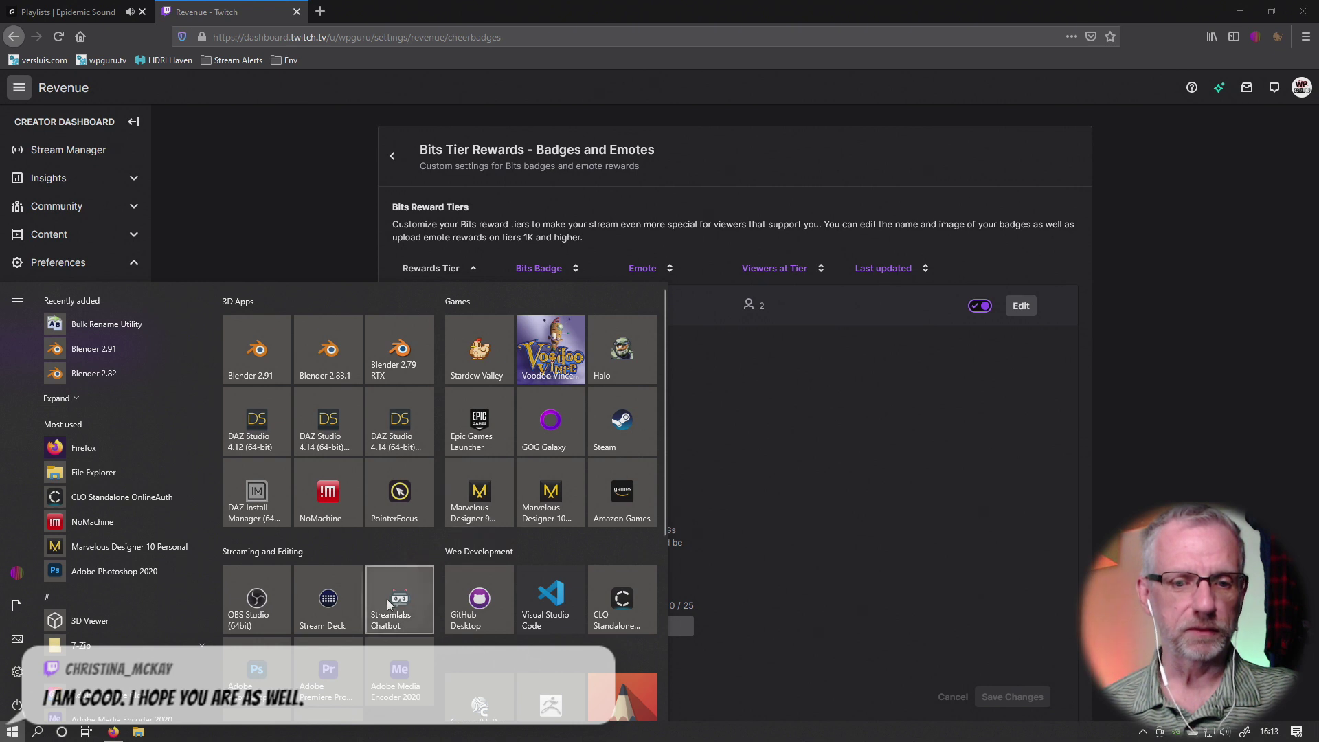
key("Escape")
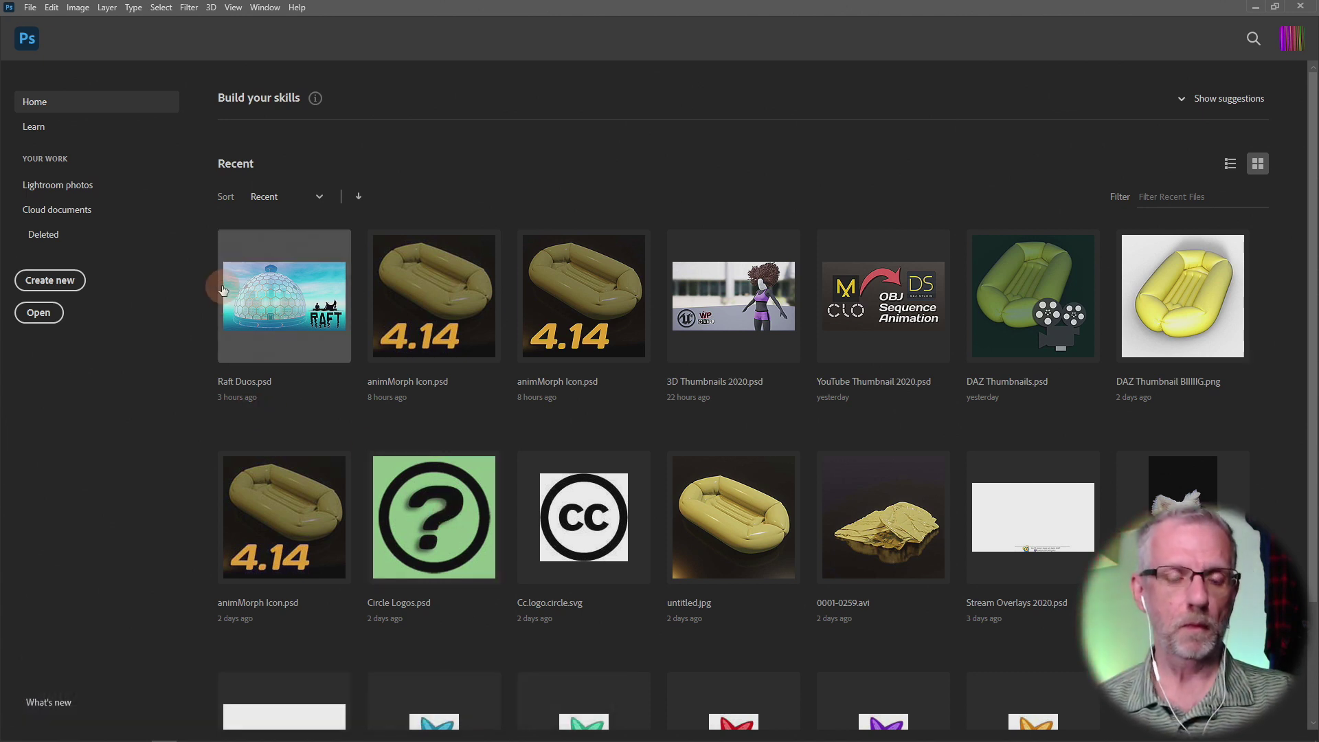
left_click(38, 313)
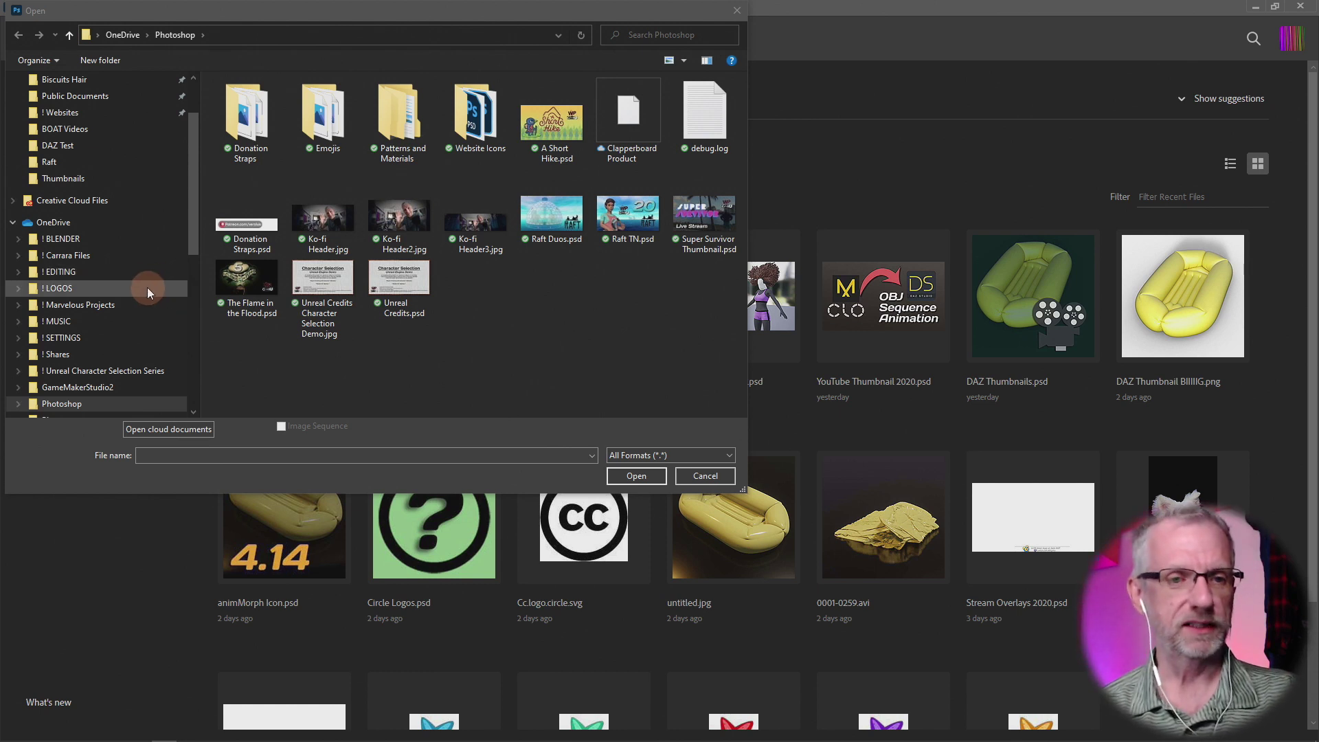
Step: Look through the badge files in OneDrive's Streaming > Emotes > Twitch folder and its Loyalty Badges subfolder
scroll(147, 287, "down", 1)
scroll(139, 274, "down", 2)
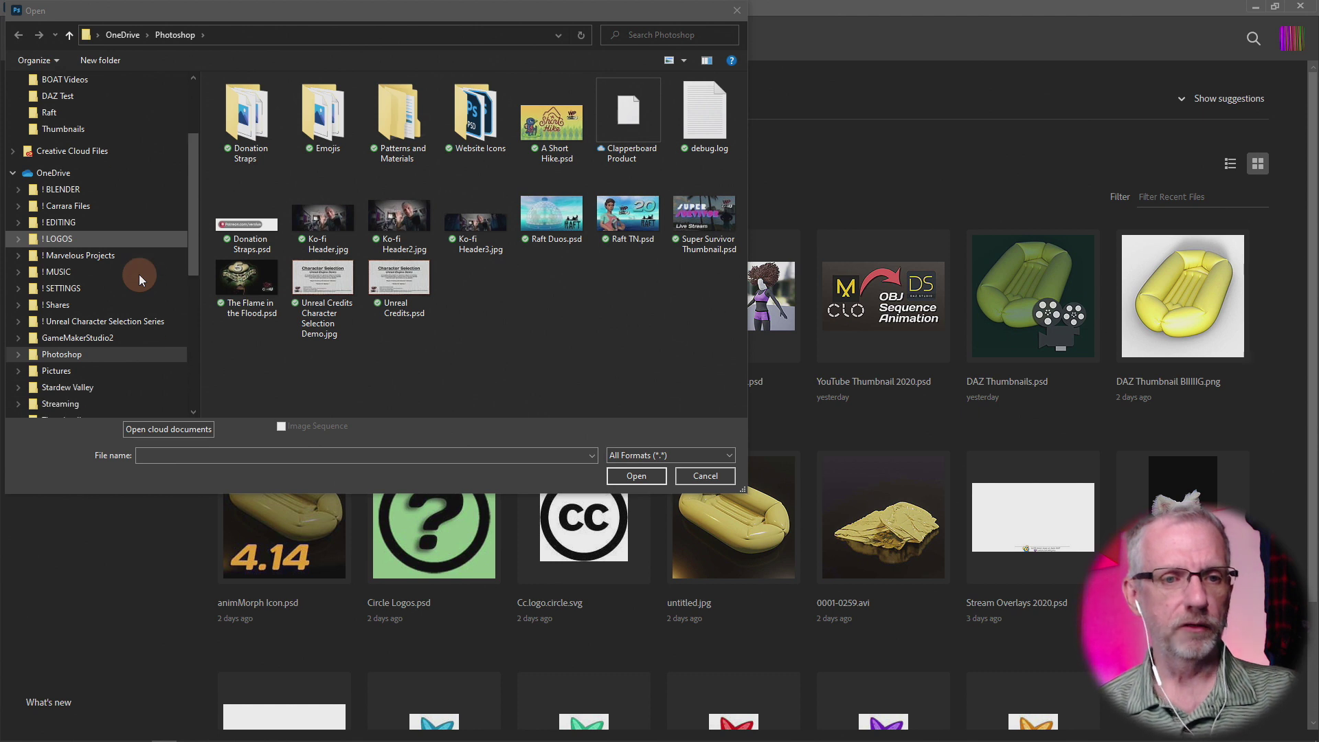
scroll(134, 292, "down", 4)
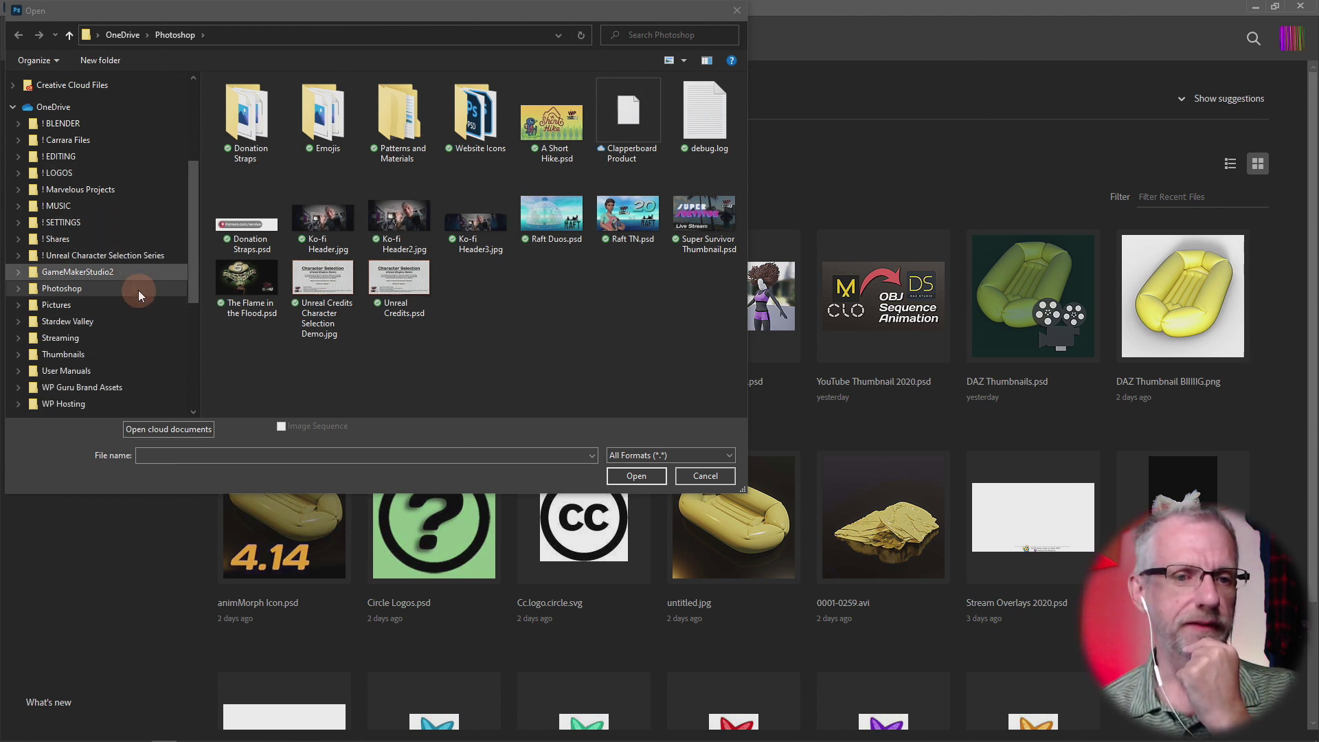
left_click(110, 333)
double_click(283, 116)
double_click(270, 100)
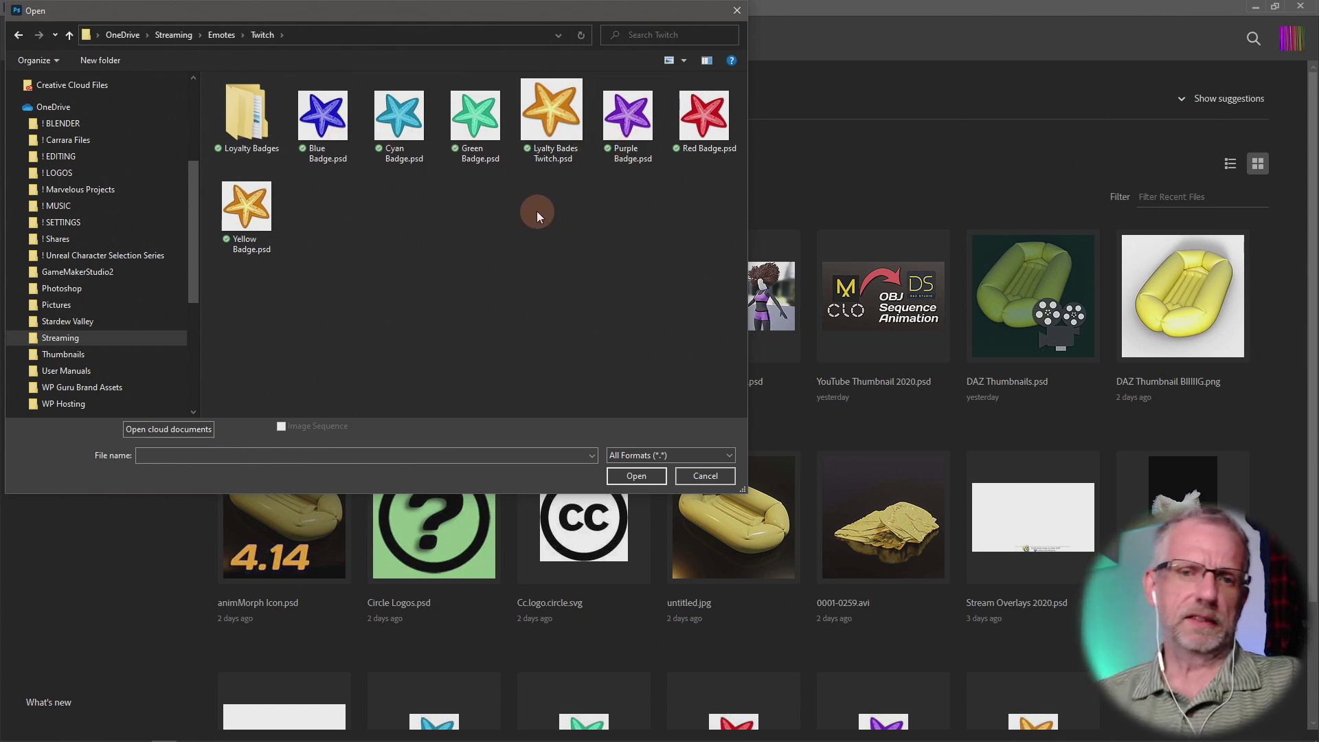
double_click(246, 116)
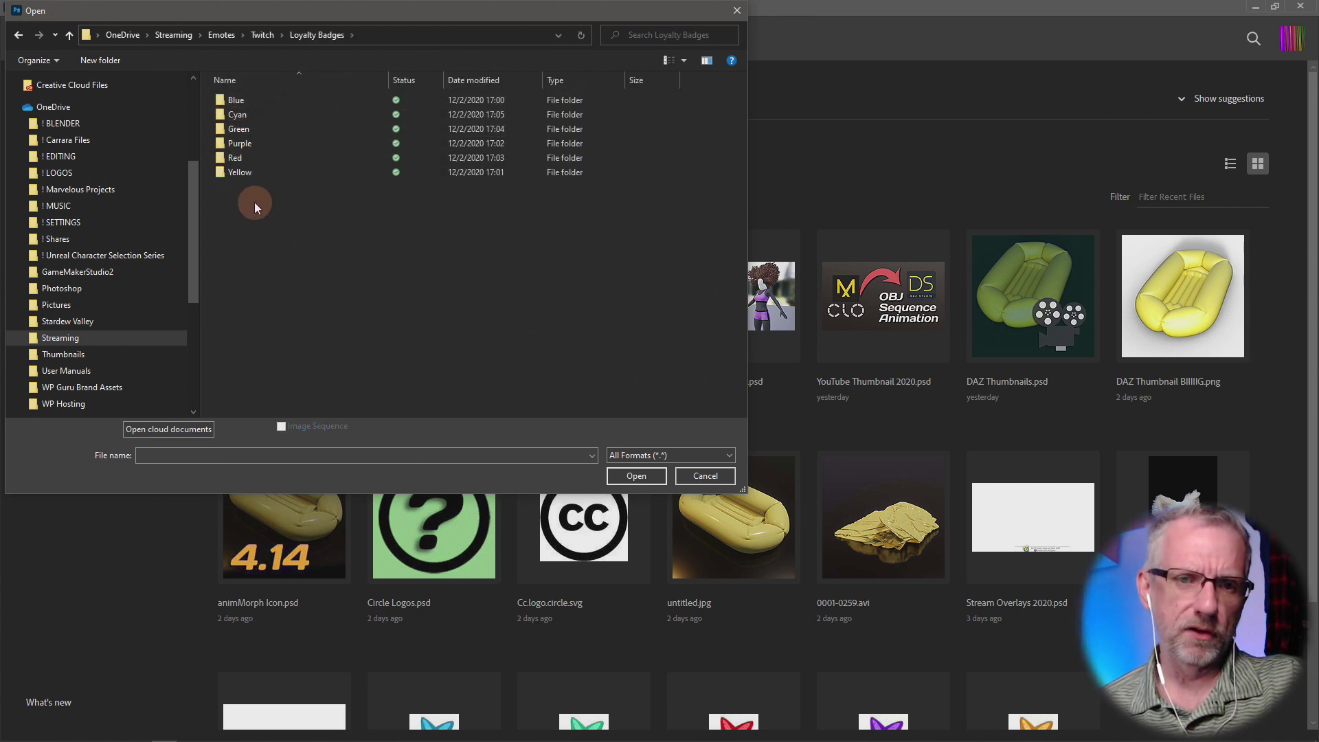
left_click(69, 34)
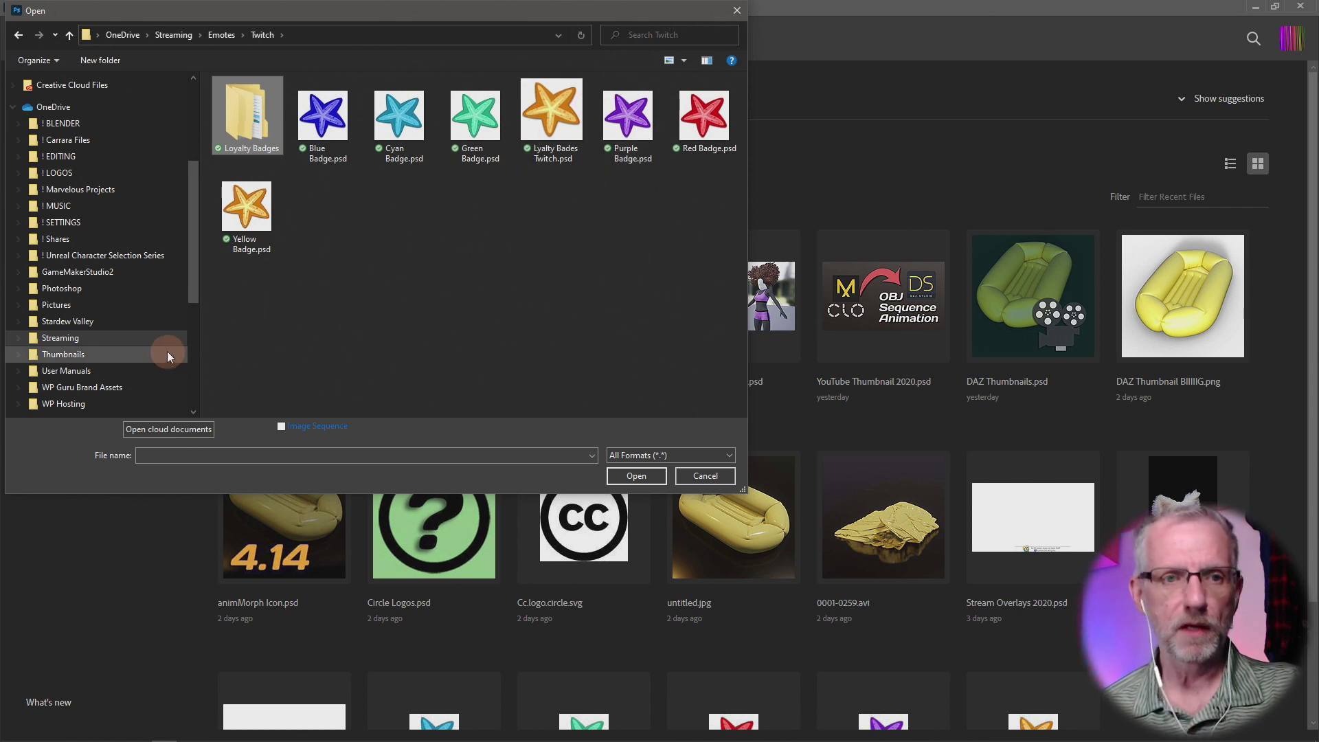
Step: Browse to OneDrive > WP Hosting > graphics > Icons > Beach_icons_lnx > Icons > 128X128 for the source images
scroll(192, 251, "up", 3)
scroll(192, 251, "up", 2)
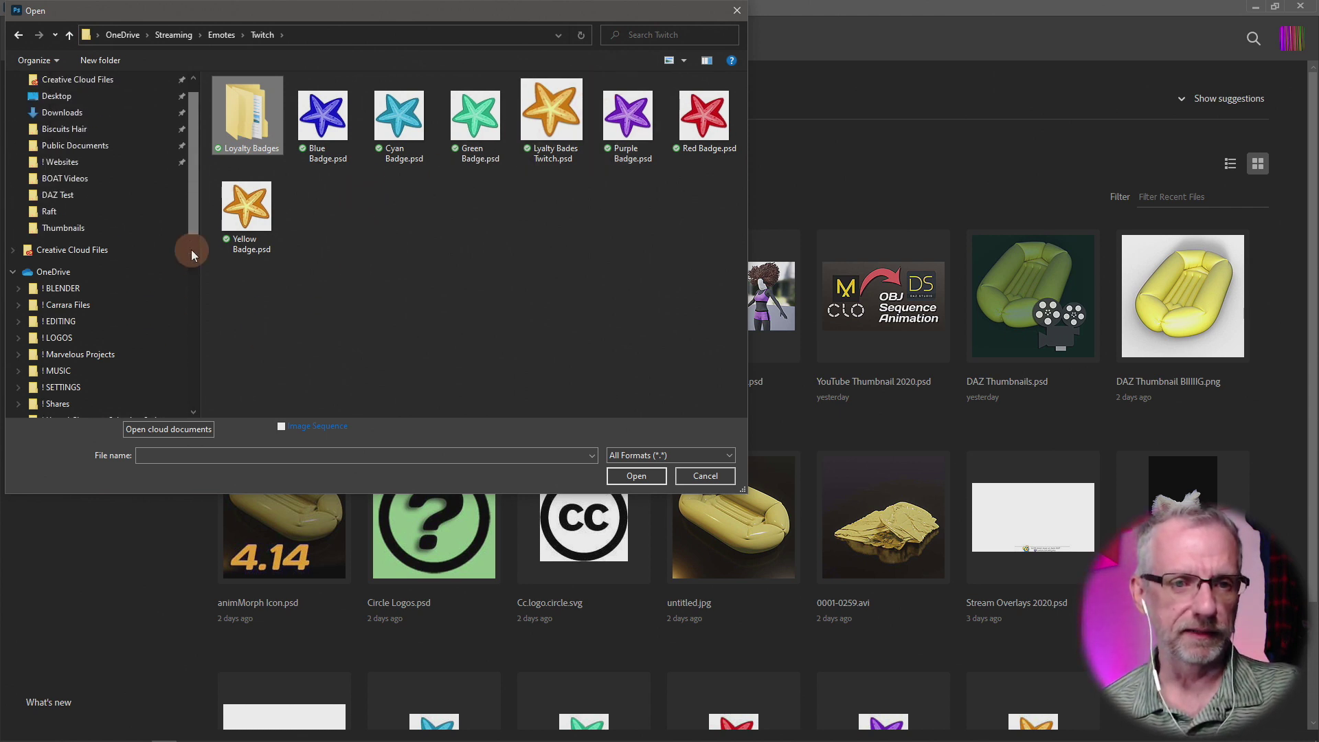
scroll(117, 281, "down", 5)
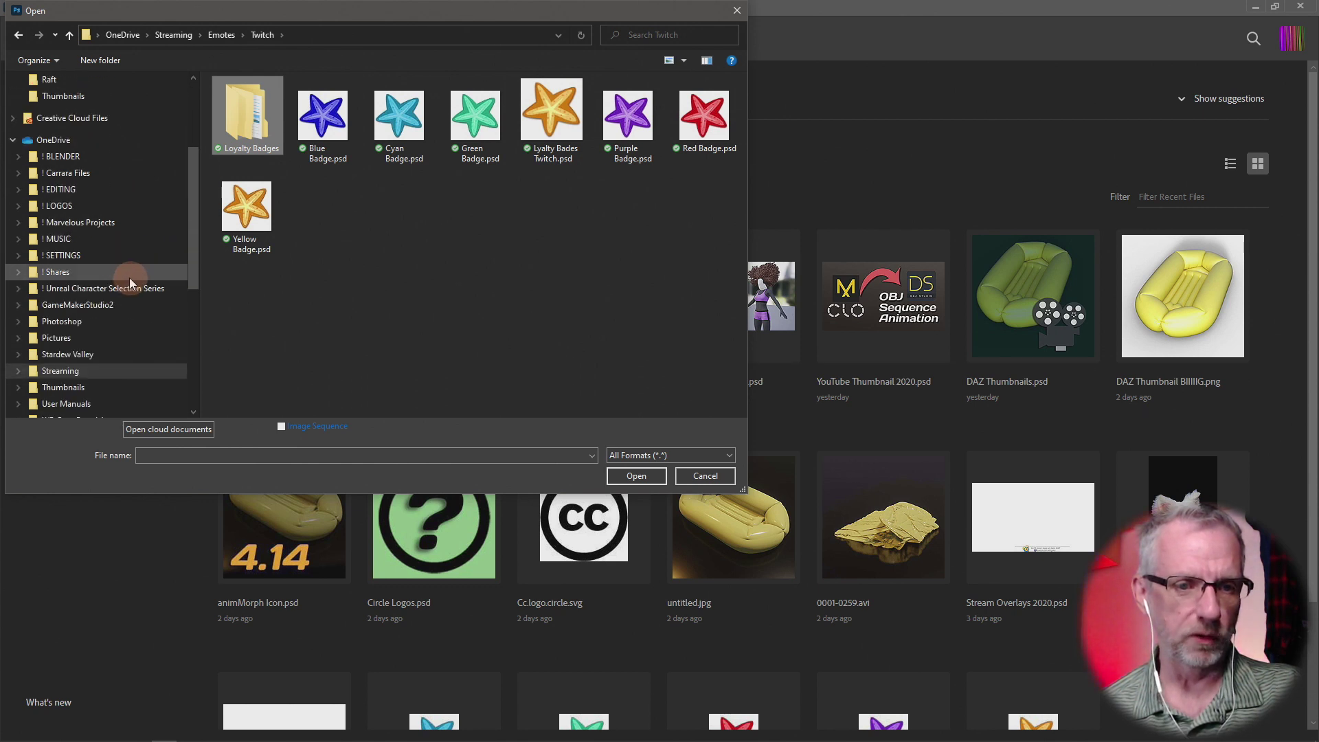
left_click(76, 327)
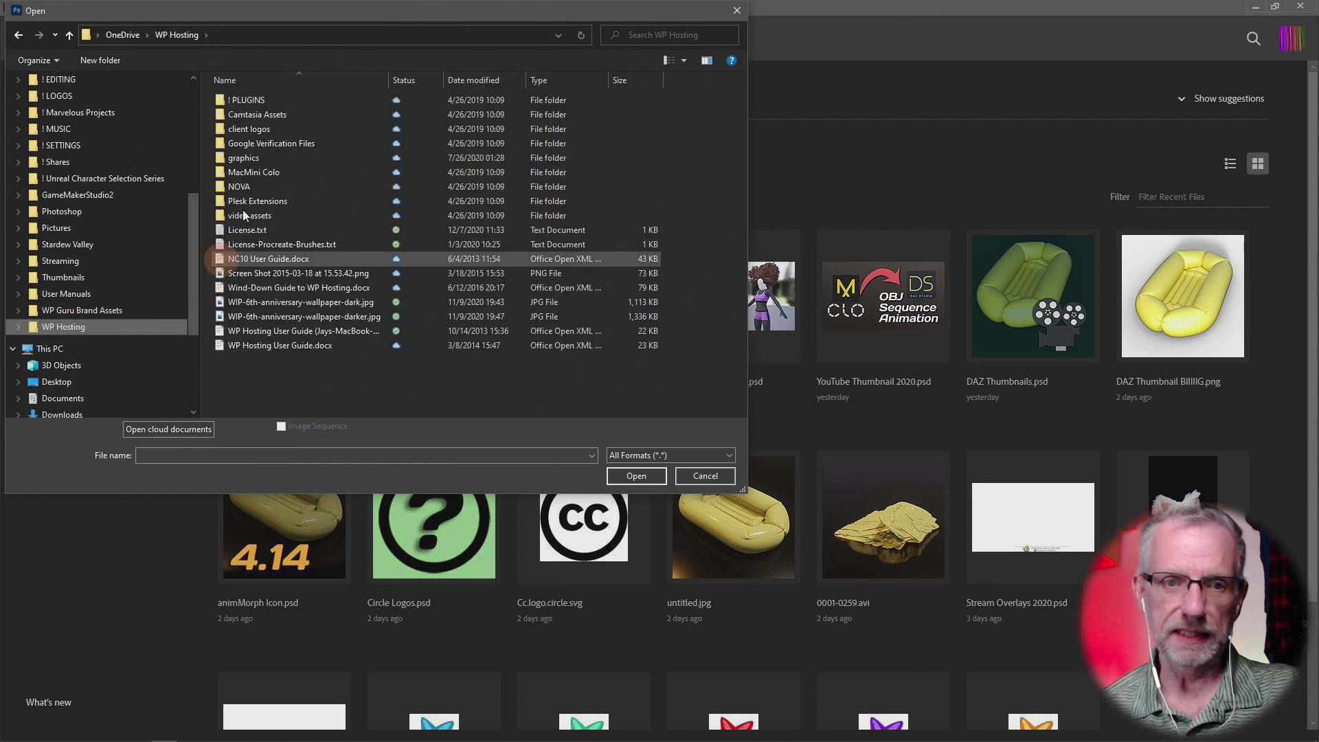
double_click(295, 157)
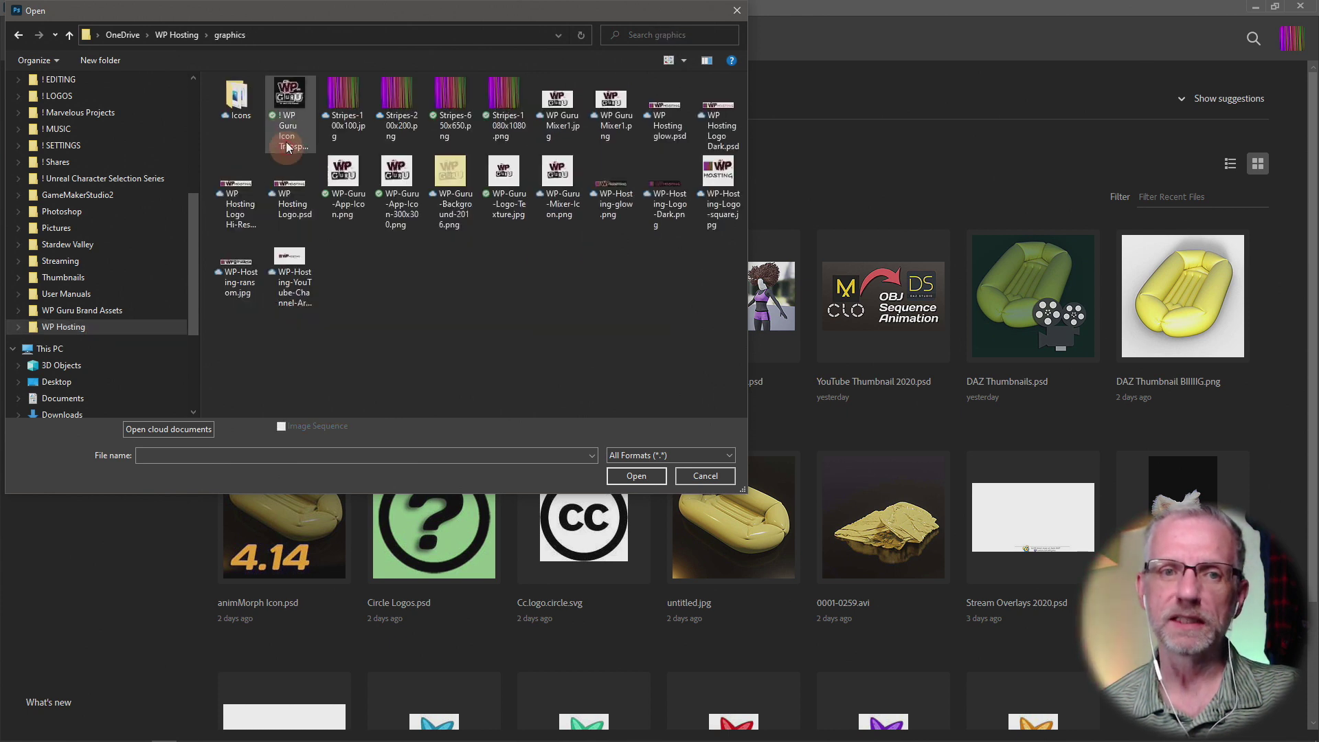
double_click(237, 100)
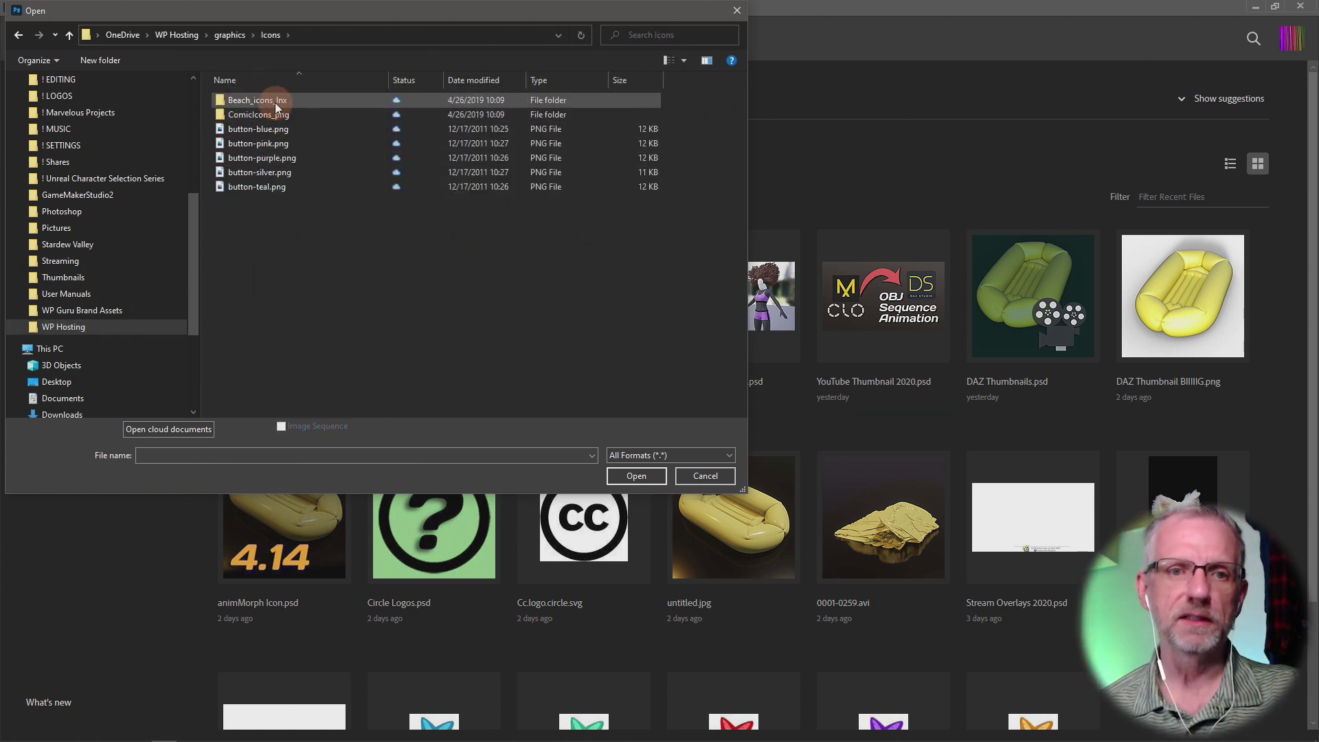
double_click(275, 101)
double_click(257, 99)
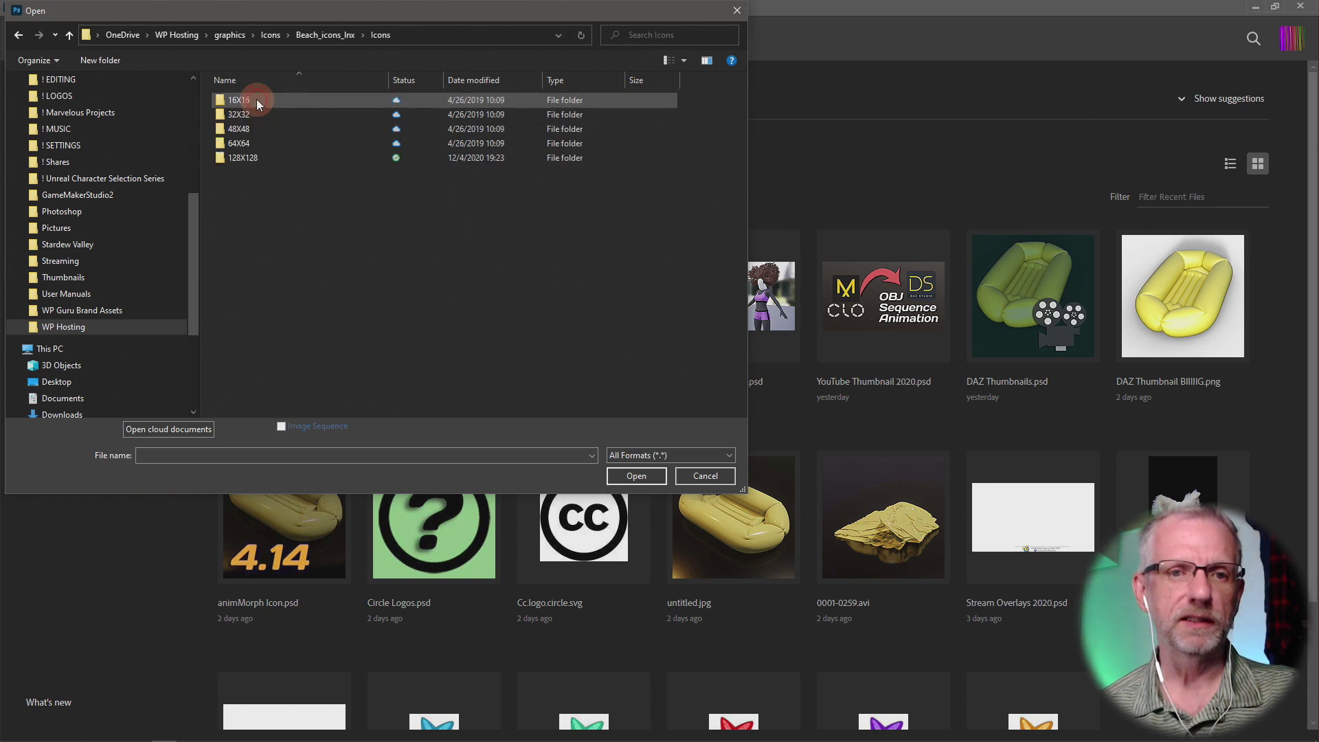
double_click(270, 158)
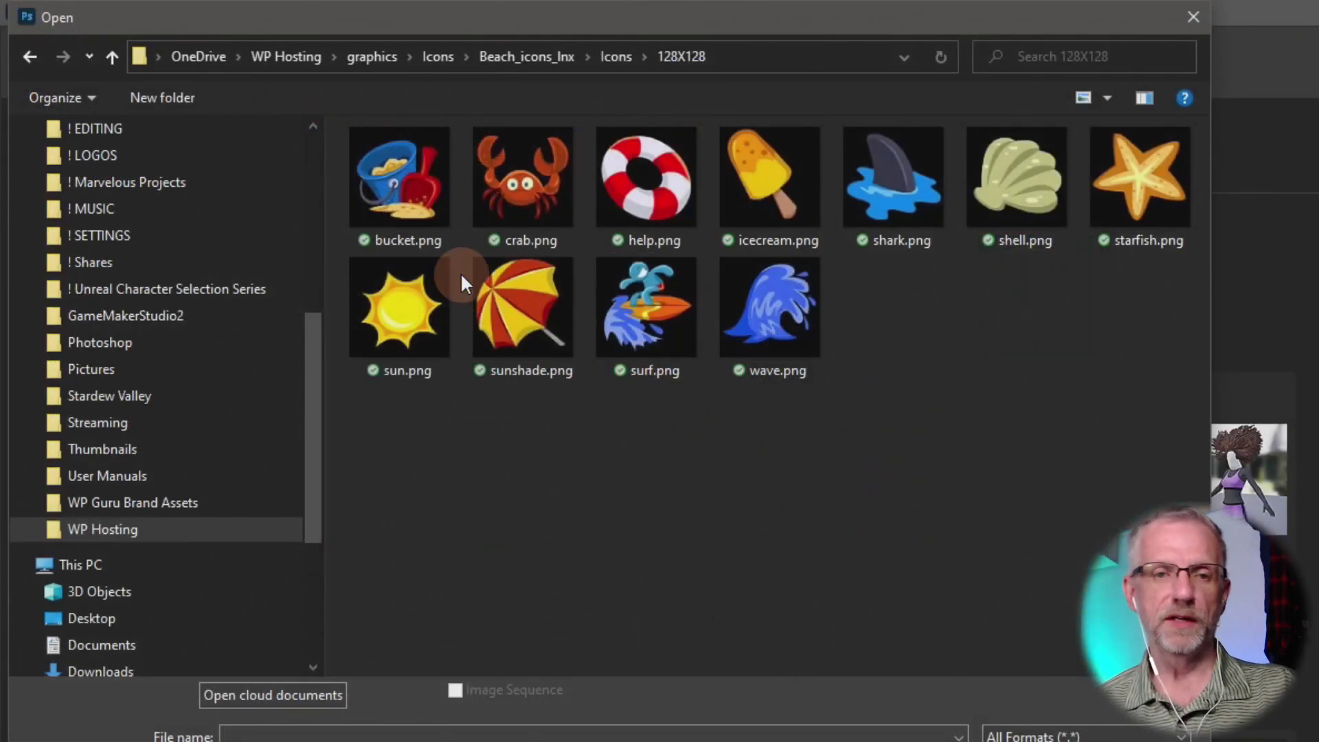
Step: Open icecream.png, shell.png, starfish.png, sun.png and surf.png together from the 128X128 folder
left_click(418, 190)
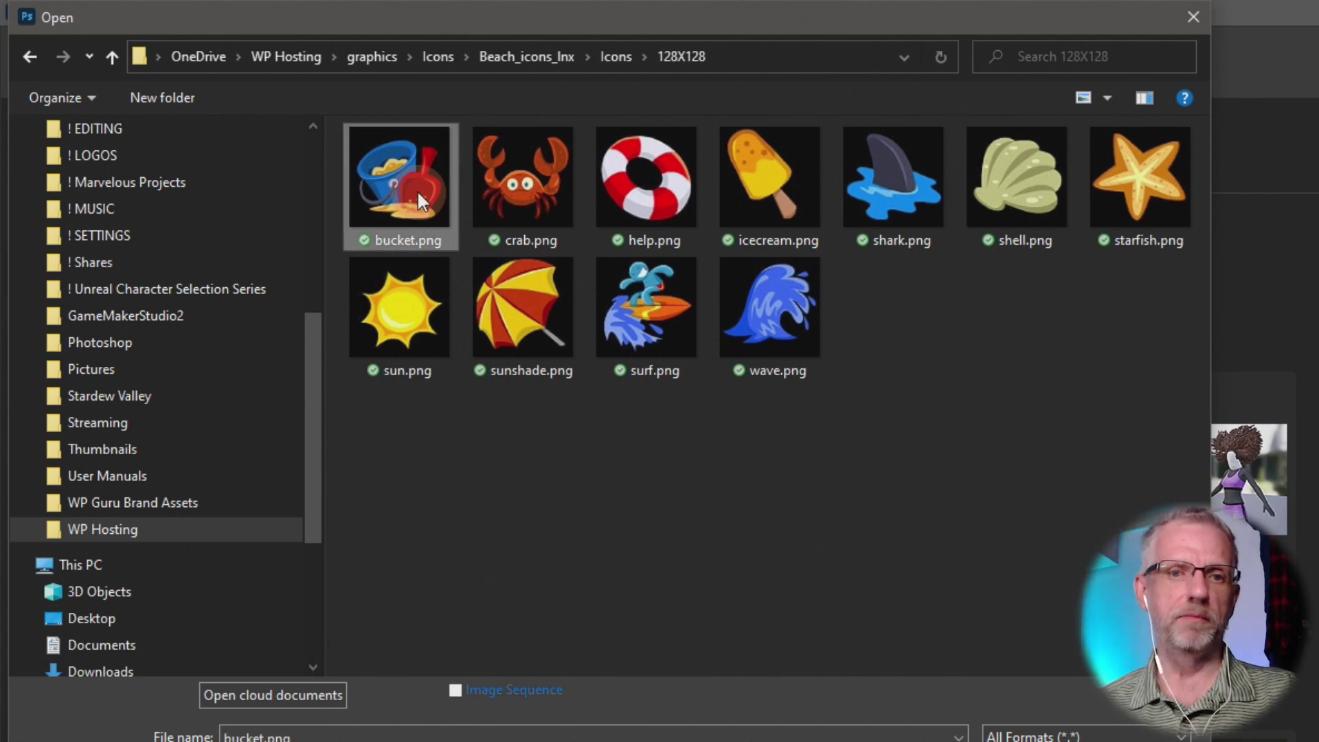
left_click(497, 187)
left_click(620, 190)
left_click(760, 198)
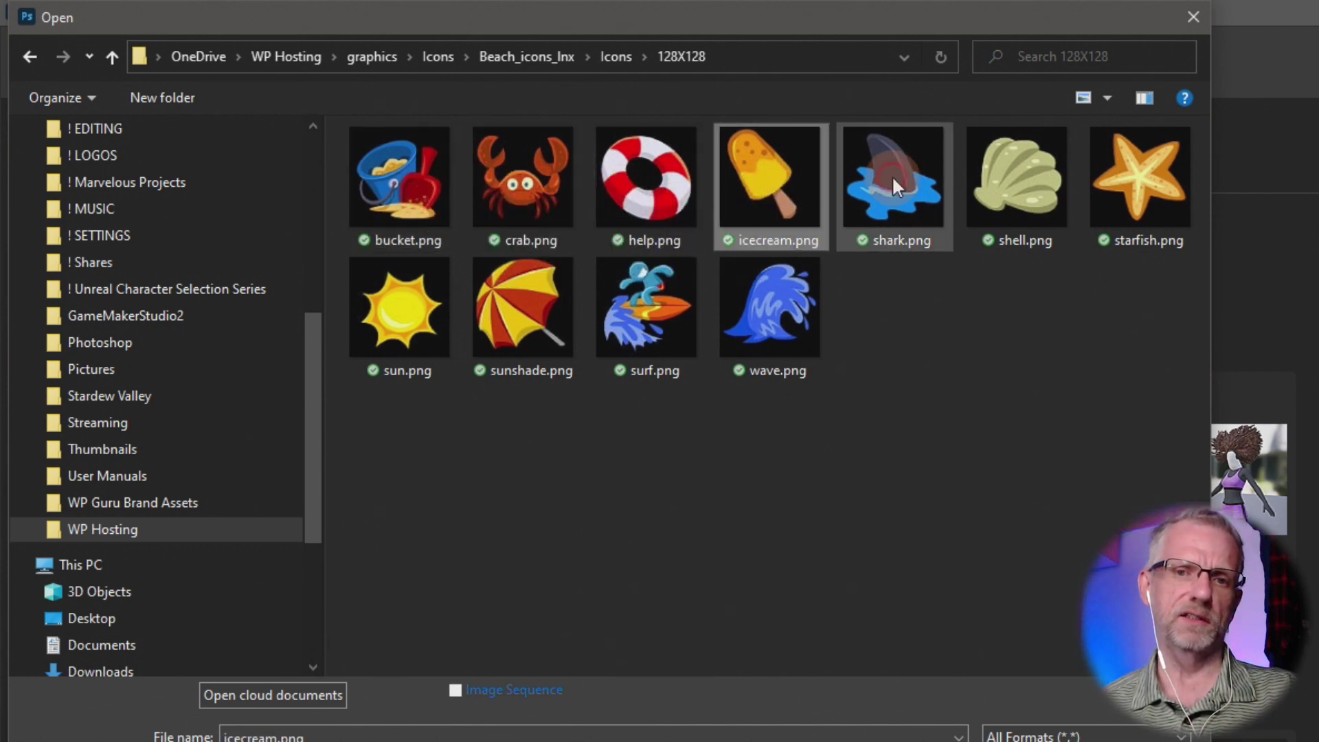
left_click(1053, 179)
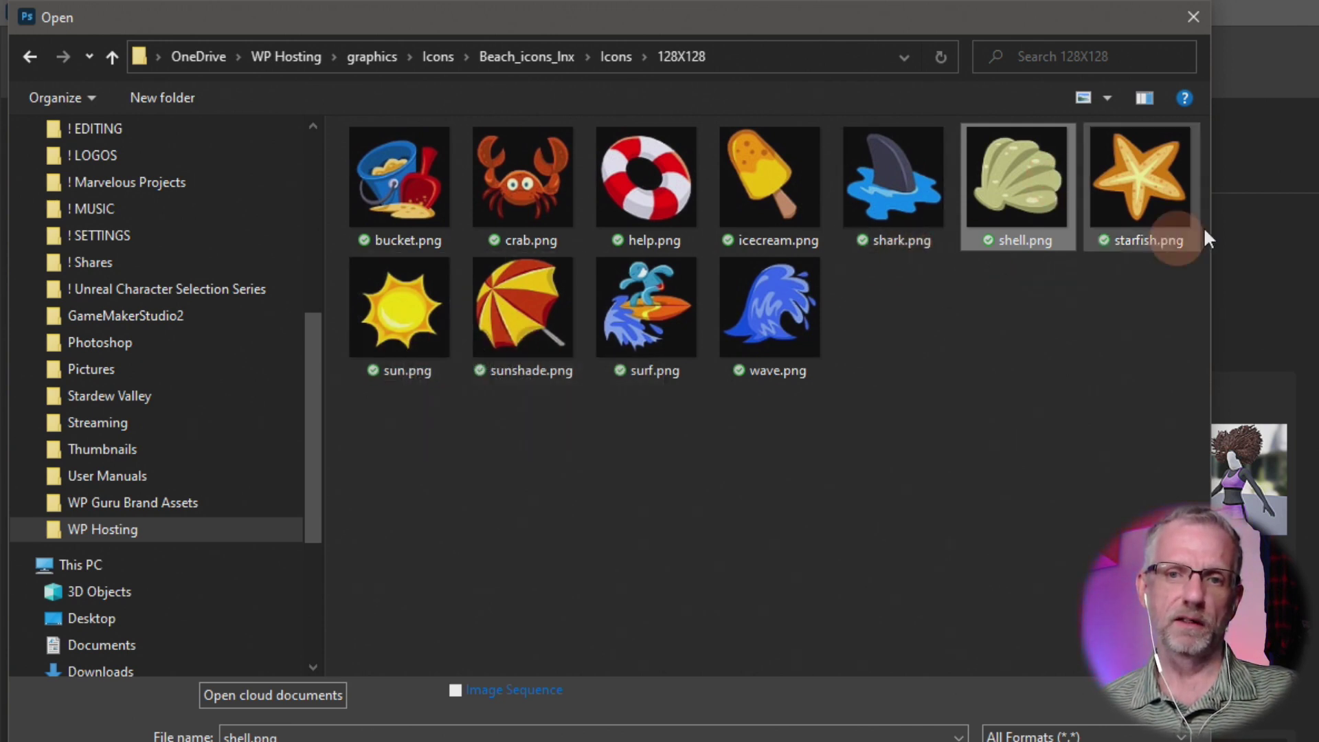
left_click(1099, 195, "ctrl")
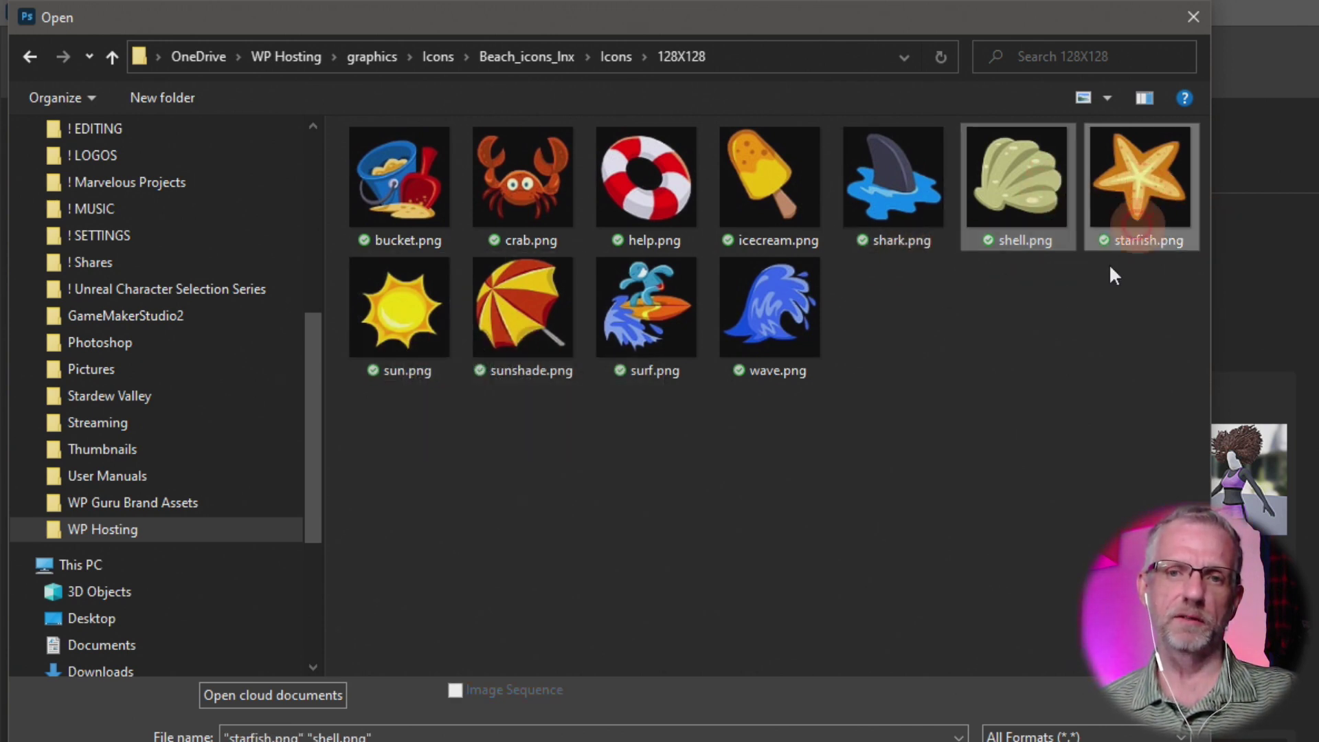
left_click(387, 310, "ctrl")
left_click(624, 321, "ctrl")
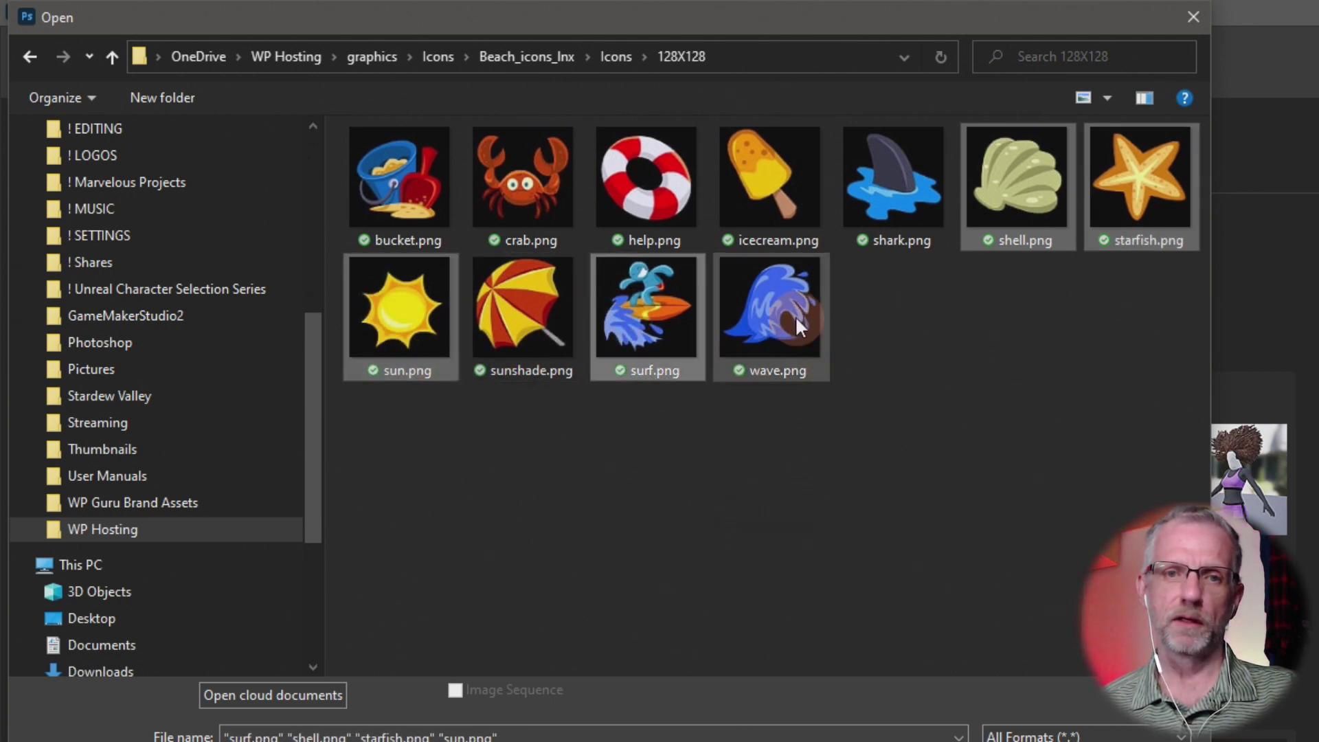
left_click(775, 180, "ctrl")
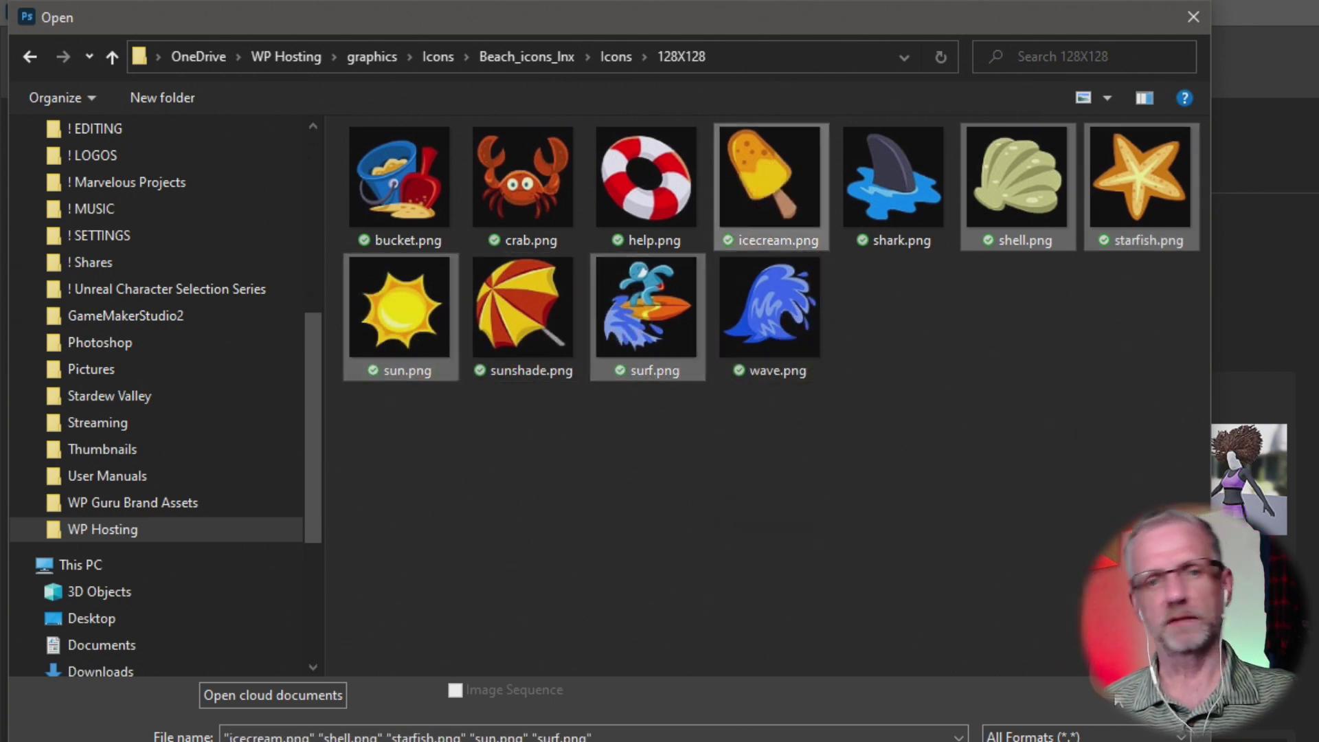
key("Return")
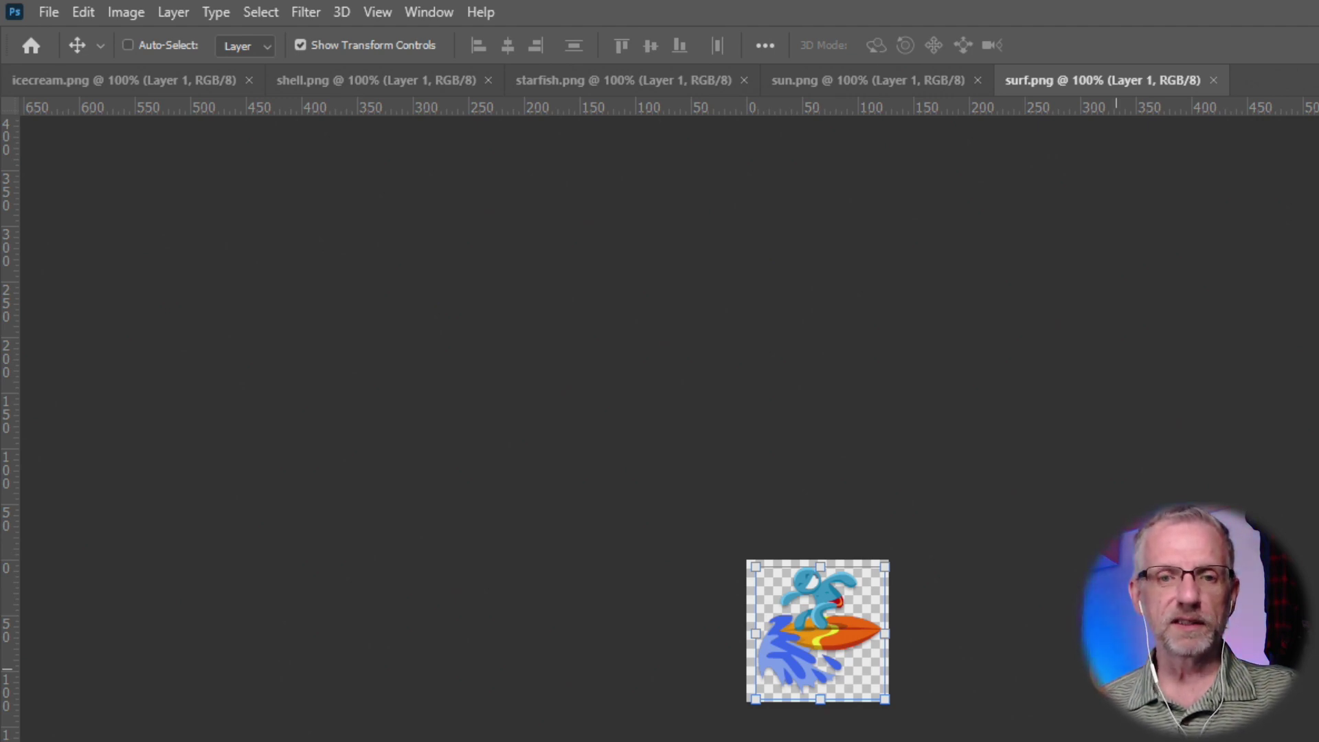
Step: Resize surf.png to 72 pixels wide with proportions linked, and check the badge image slots on the Twitch page
scroll(824, 633, "up", 5)
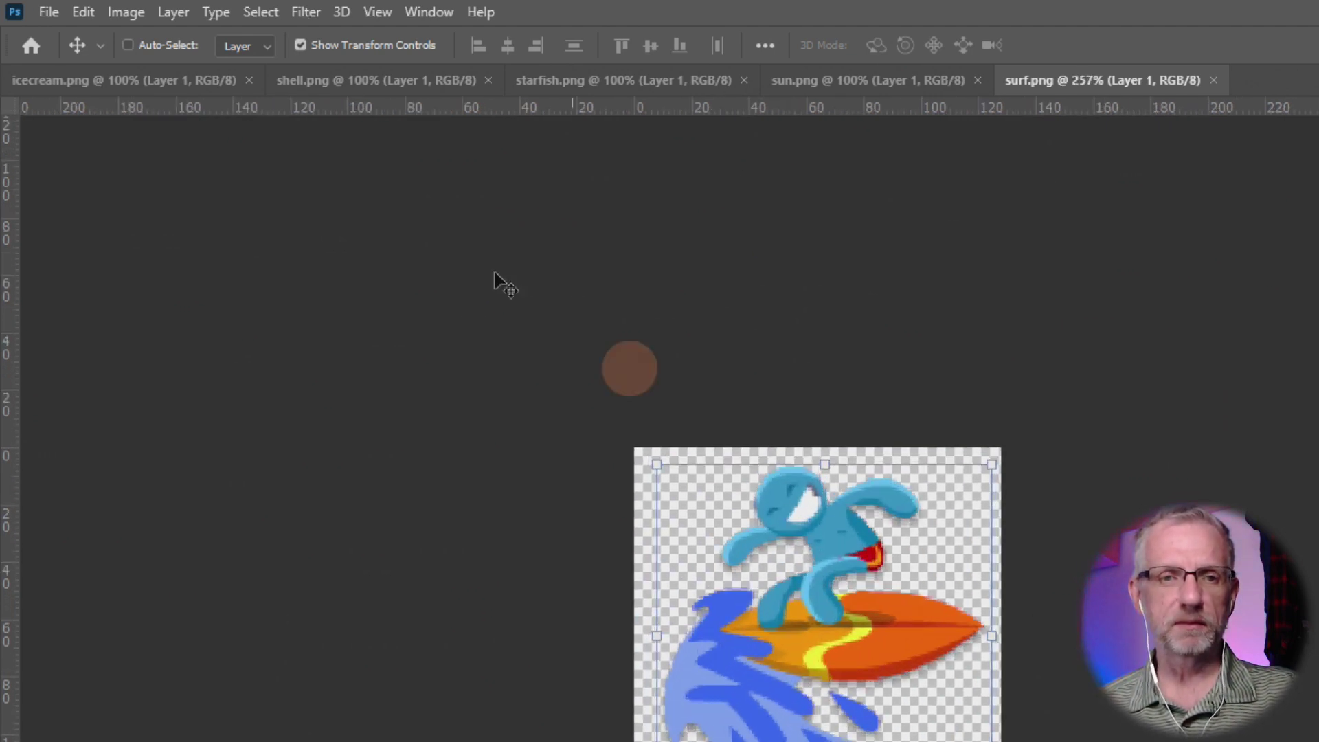
left_click(143, 14)
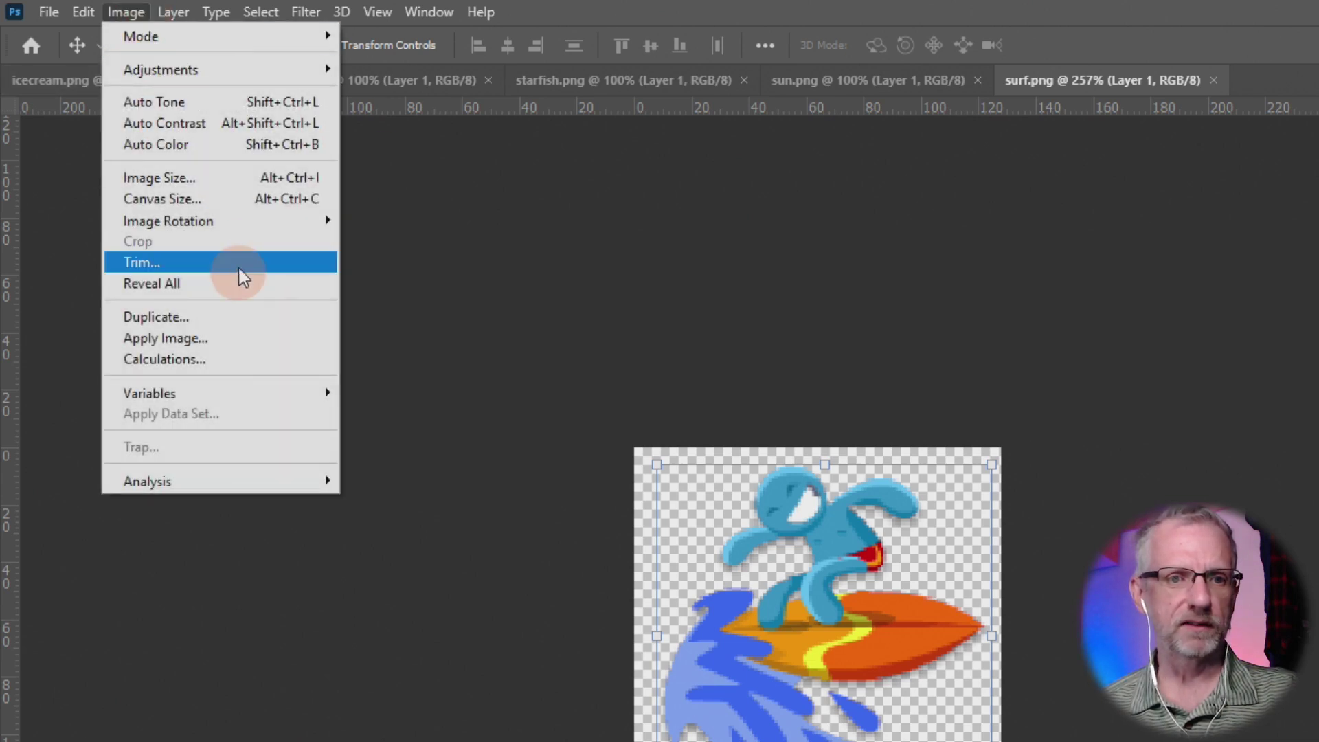
left_click(246, 178)
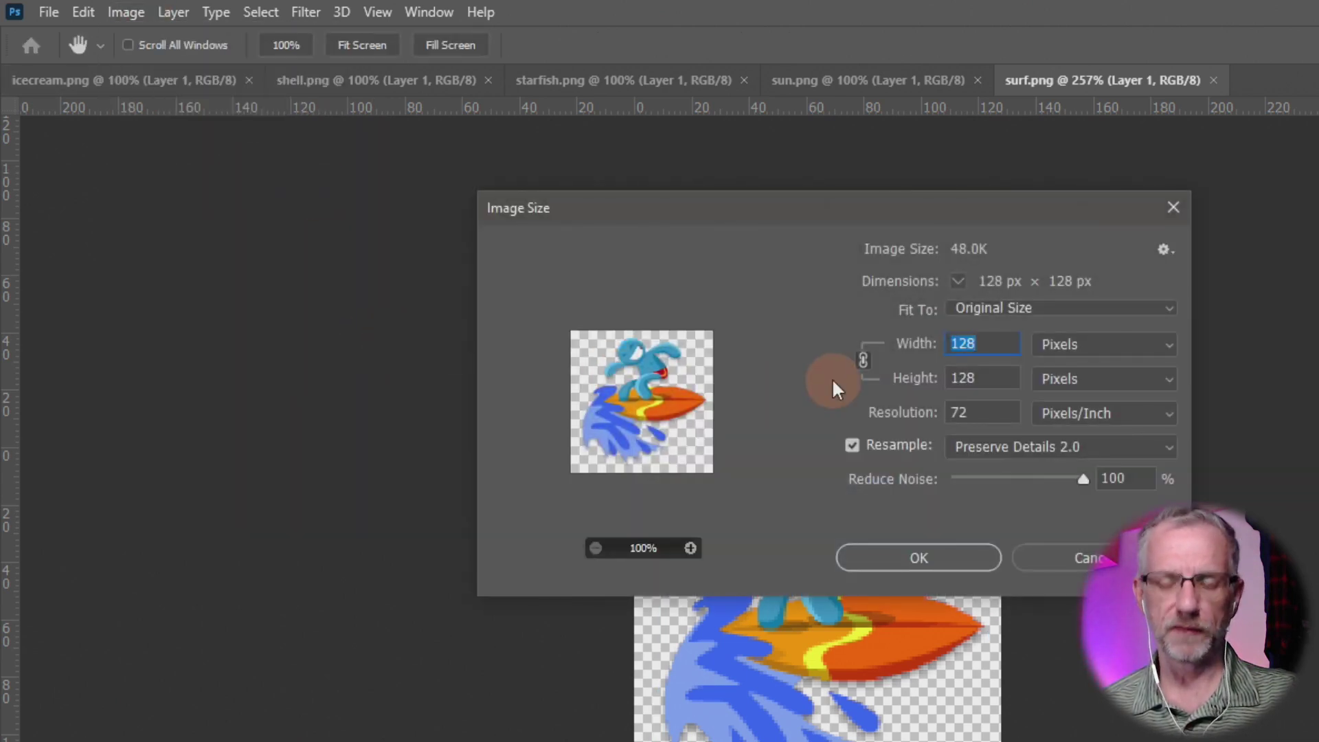
type("72")
left_click(891, 559)
key("alt+Tab")
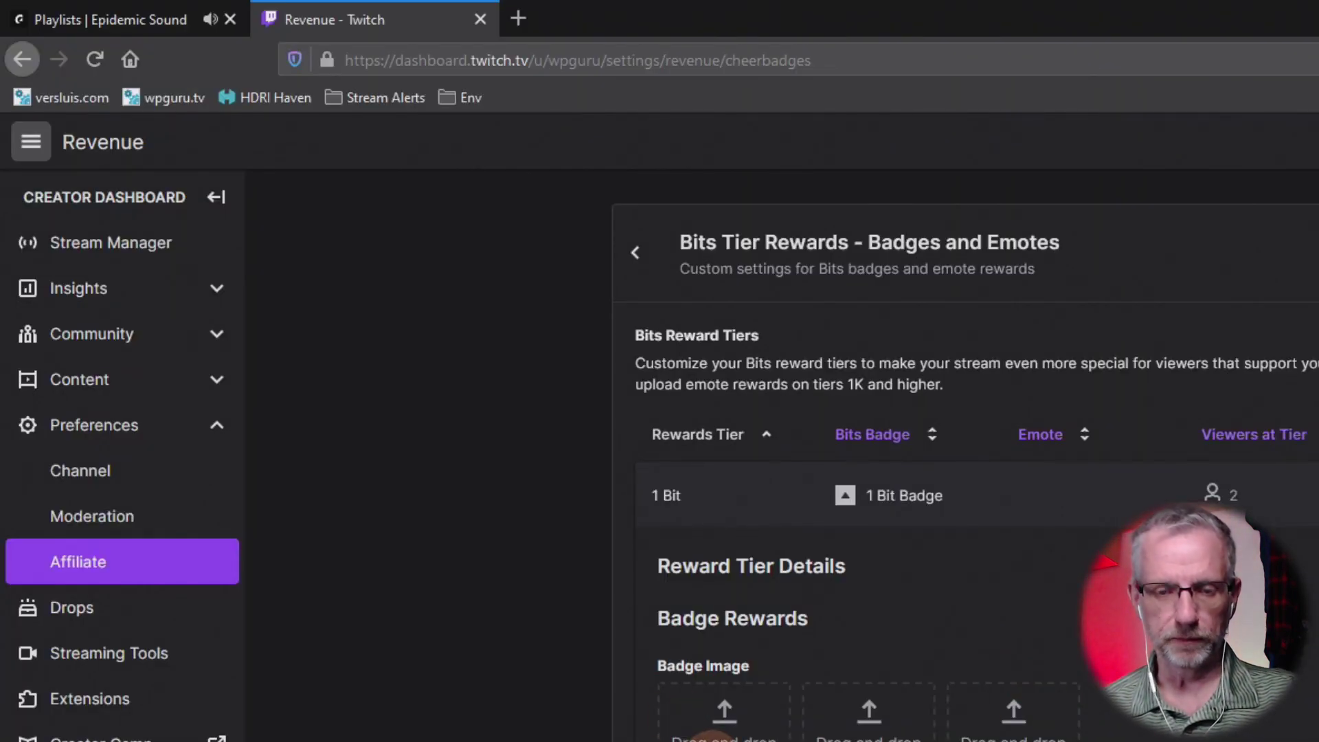
key("alt+Tab")
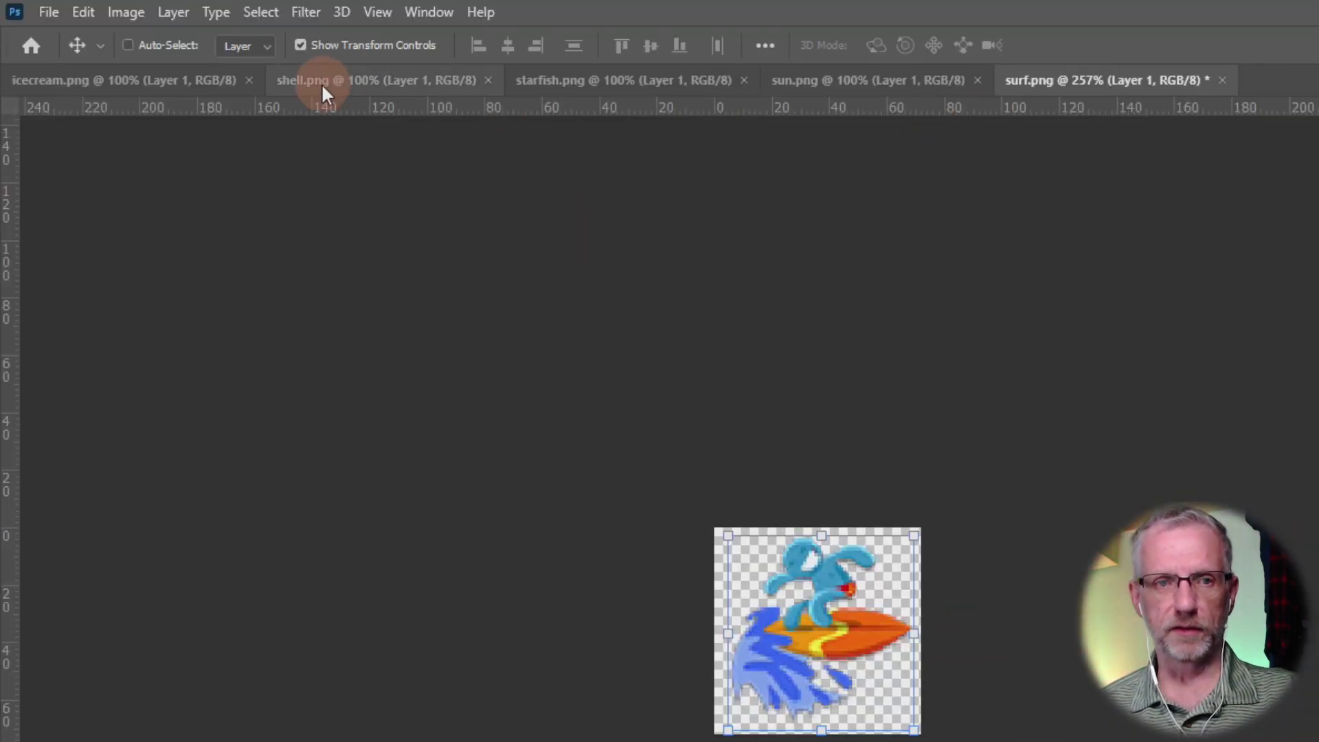
Step: Start saving the surfer image under a new name and choose OneDrive's Streaming > Emotes > Twitch folder as the location
left_click(48, 21)
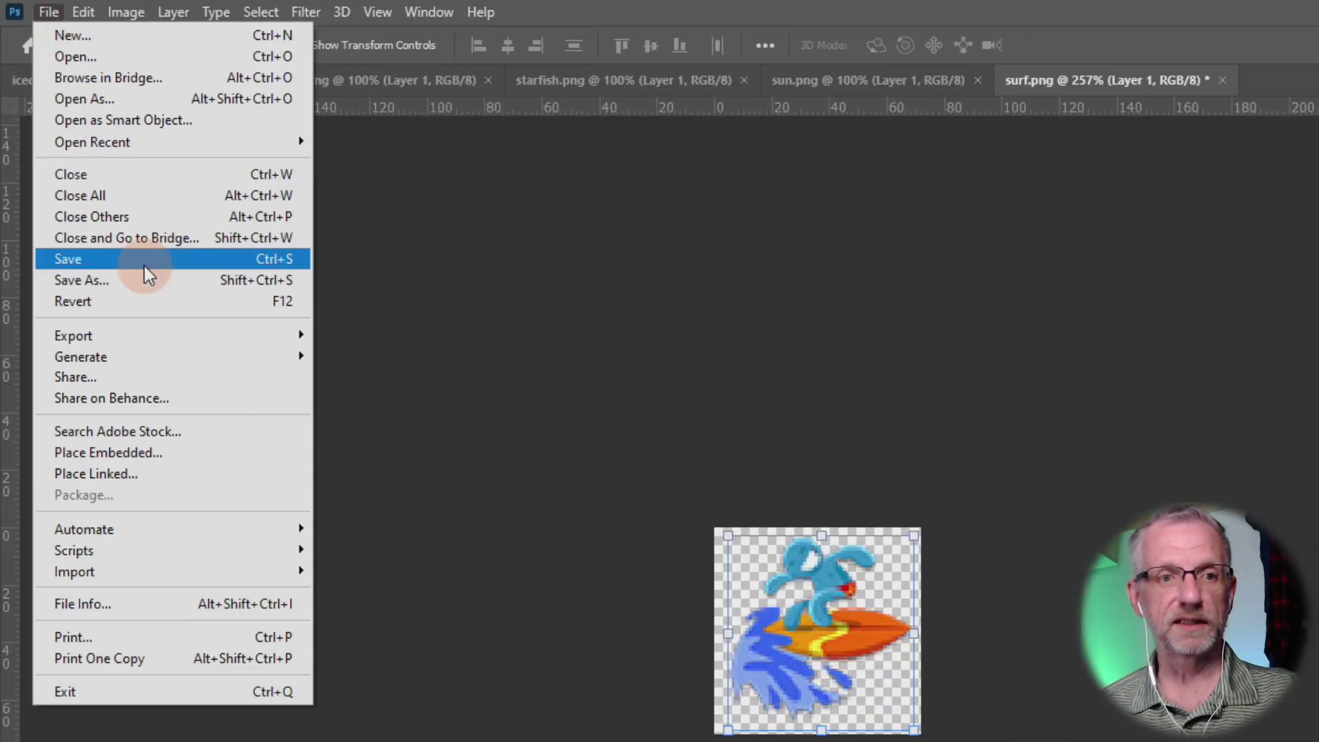
left_click(148, 280)
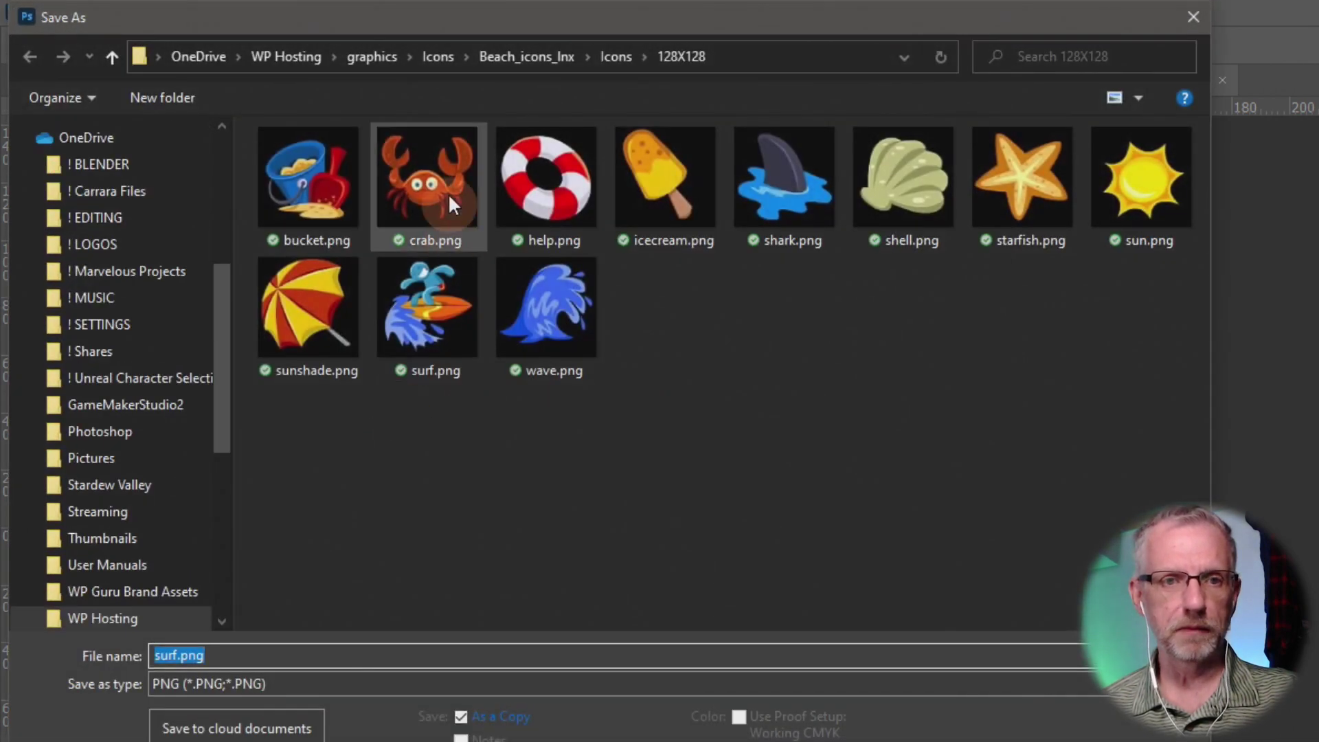
scroll(173, 540, "down", 3)
scroll(173, 540, "up", 1)
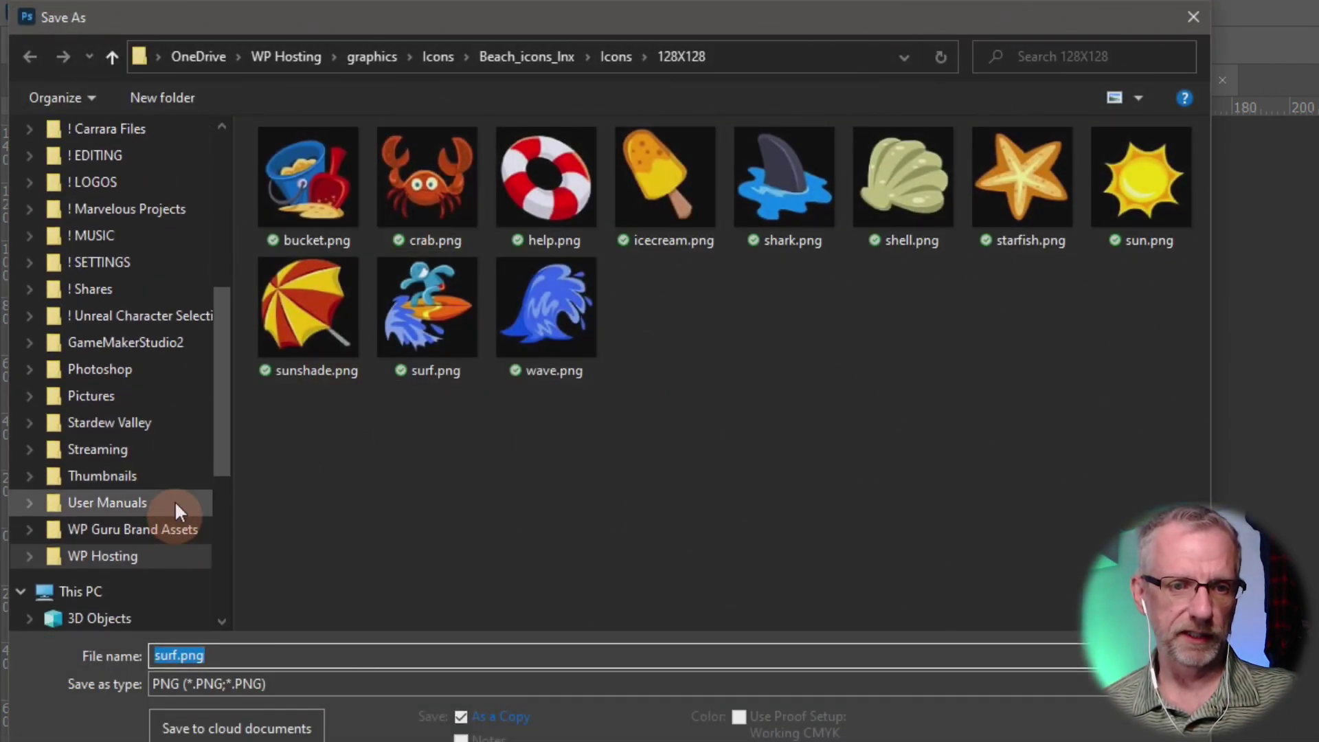
left_click(103, 449)
double_click(361, 182)
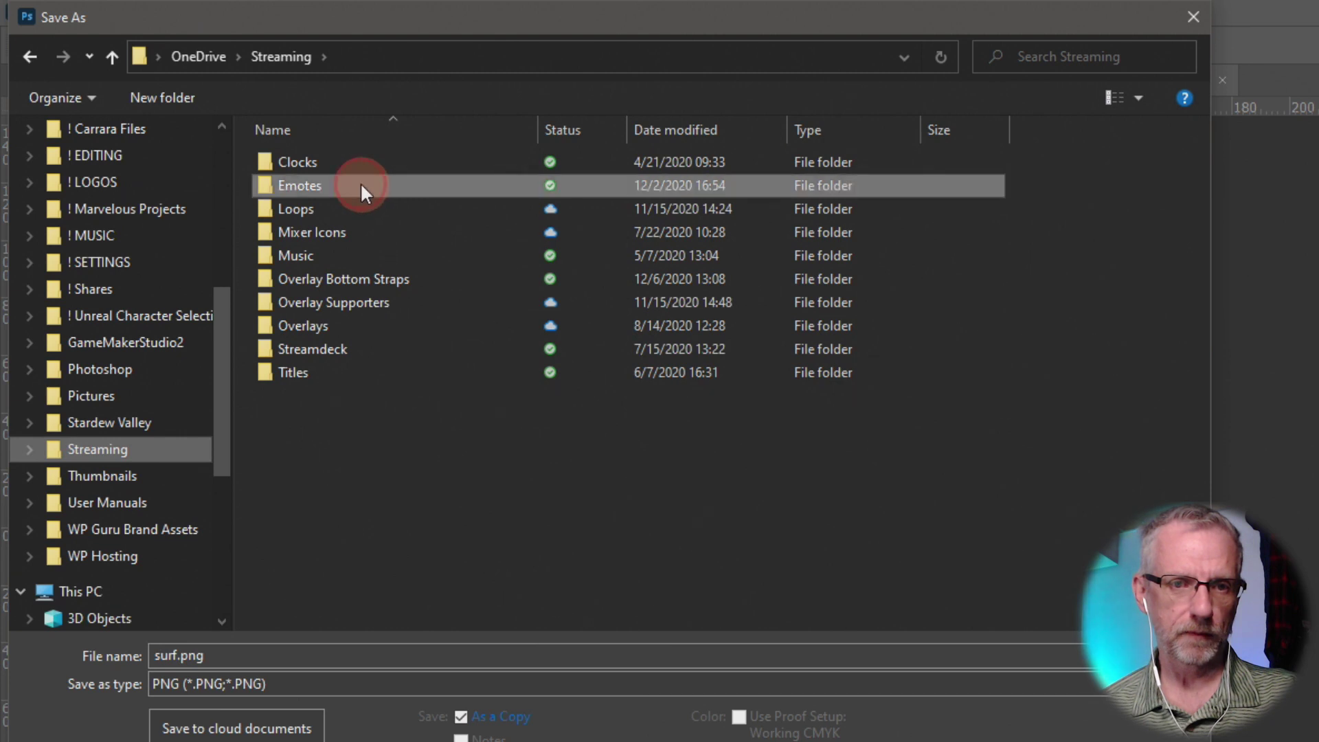
double_click(344, 162)
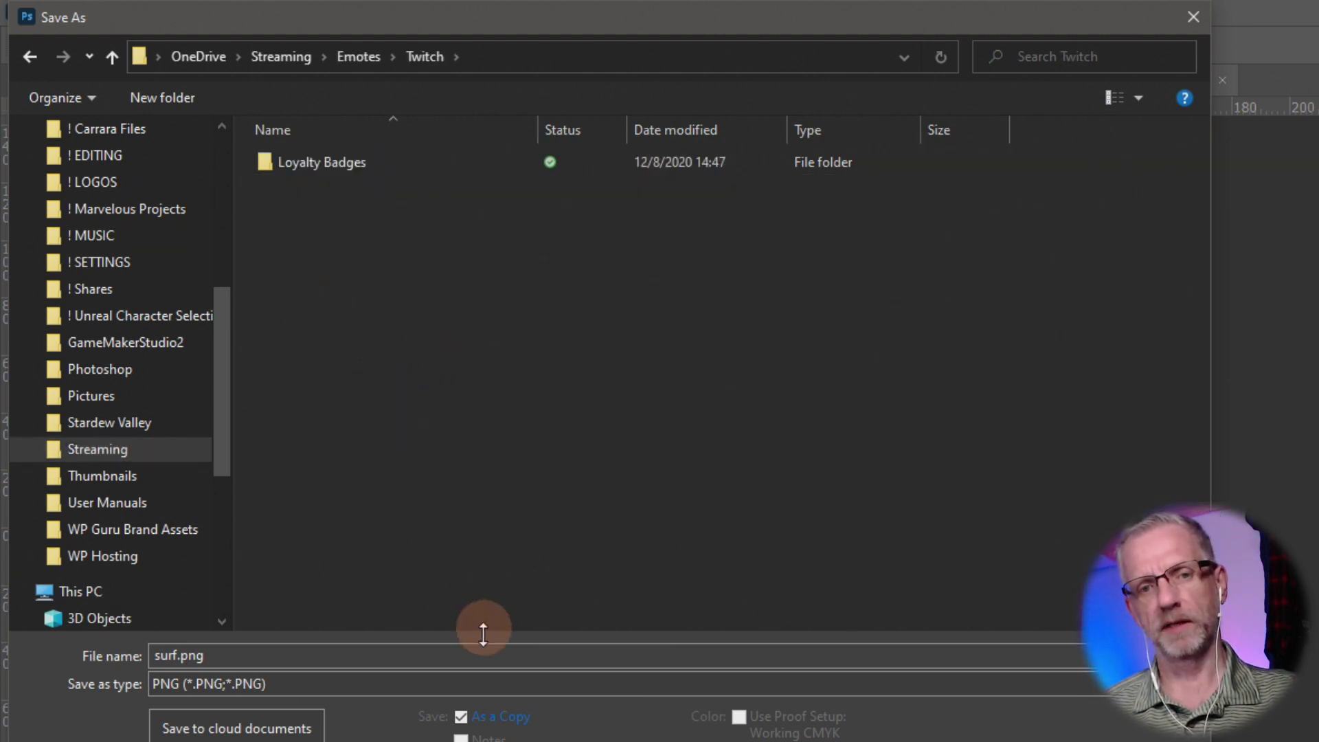
Step: Save the surfer image in Photoshop format as Bits Surfer.psd
double_click(445, 653)
type("Surfer")
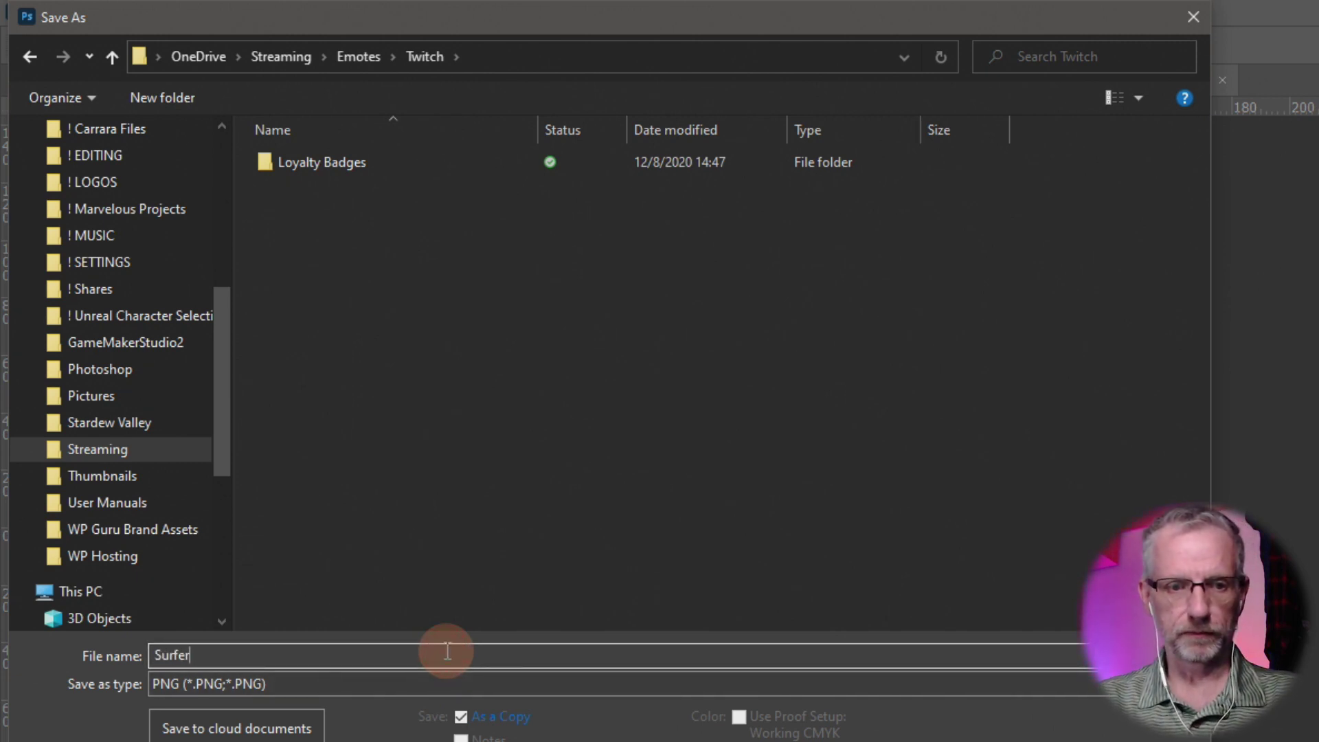
left_click(484, 682)
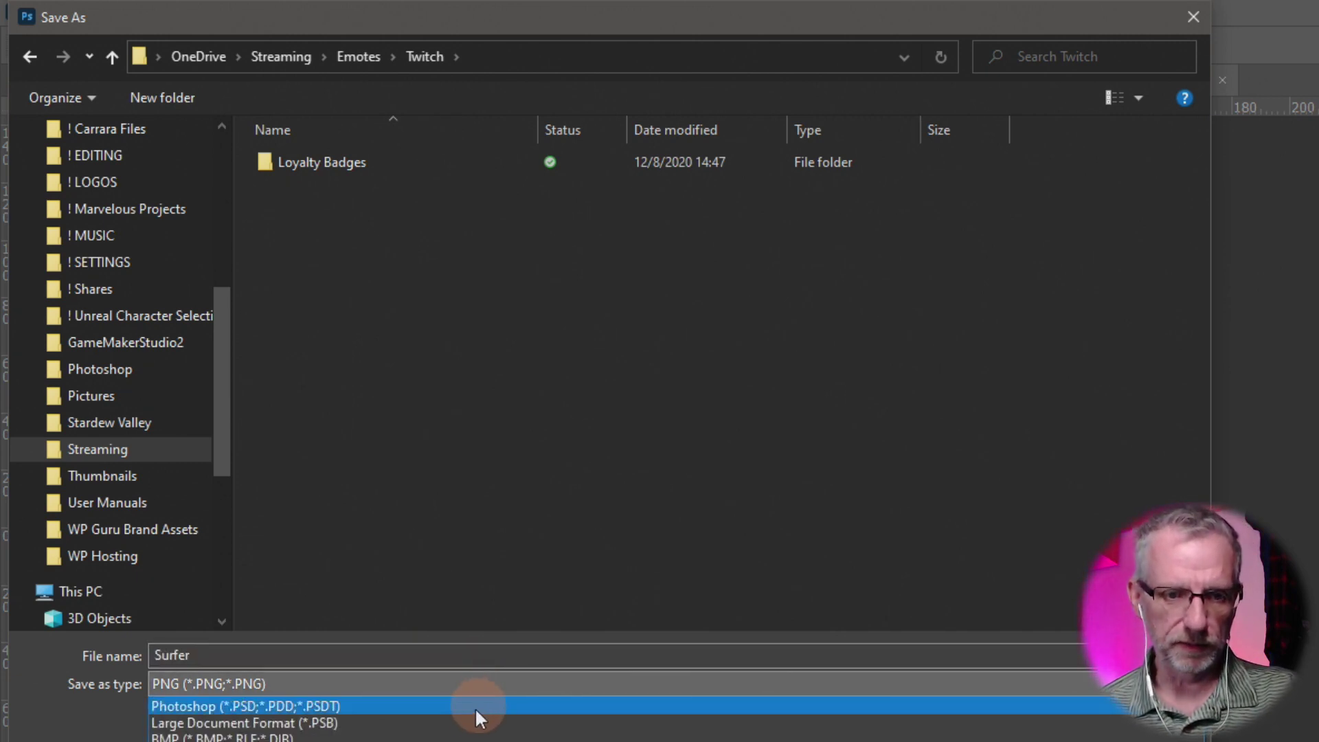
left_click(475, 707)
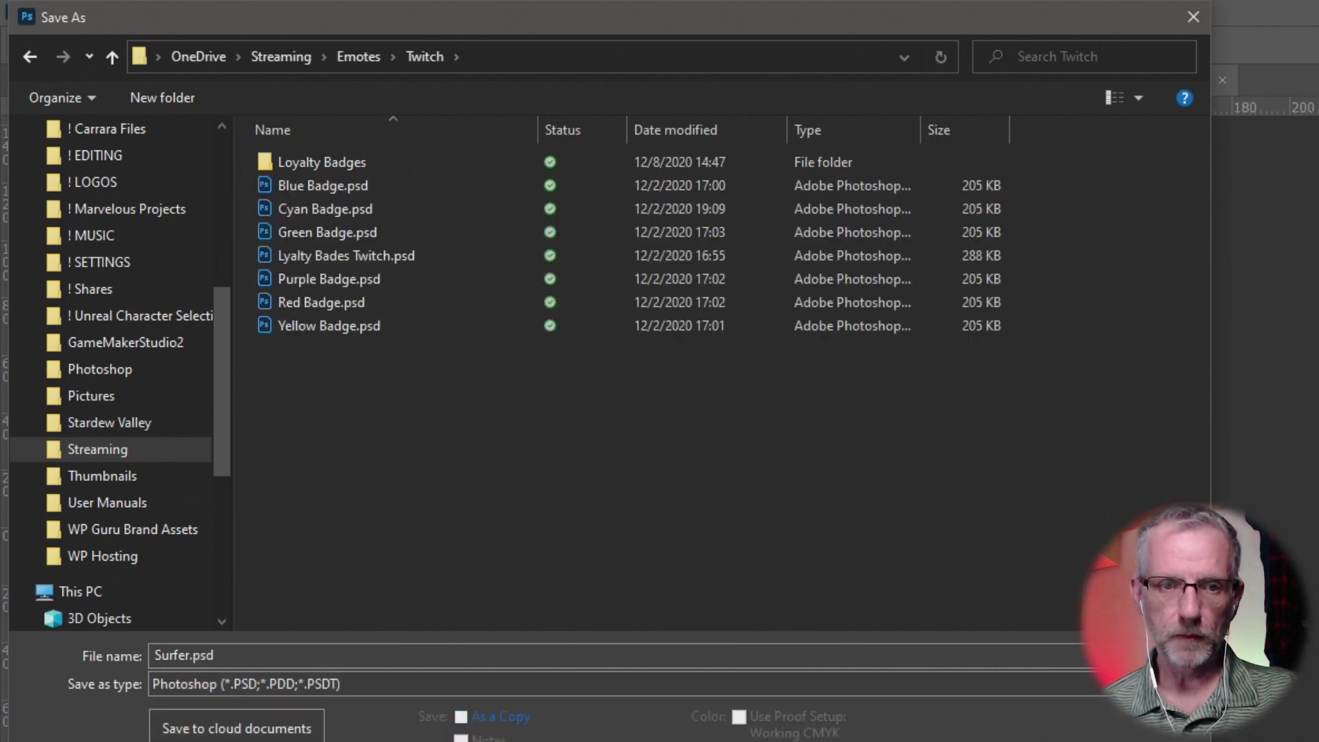
left_click(710, 650)
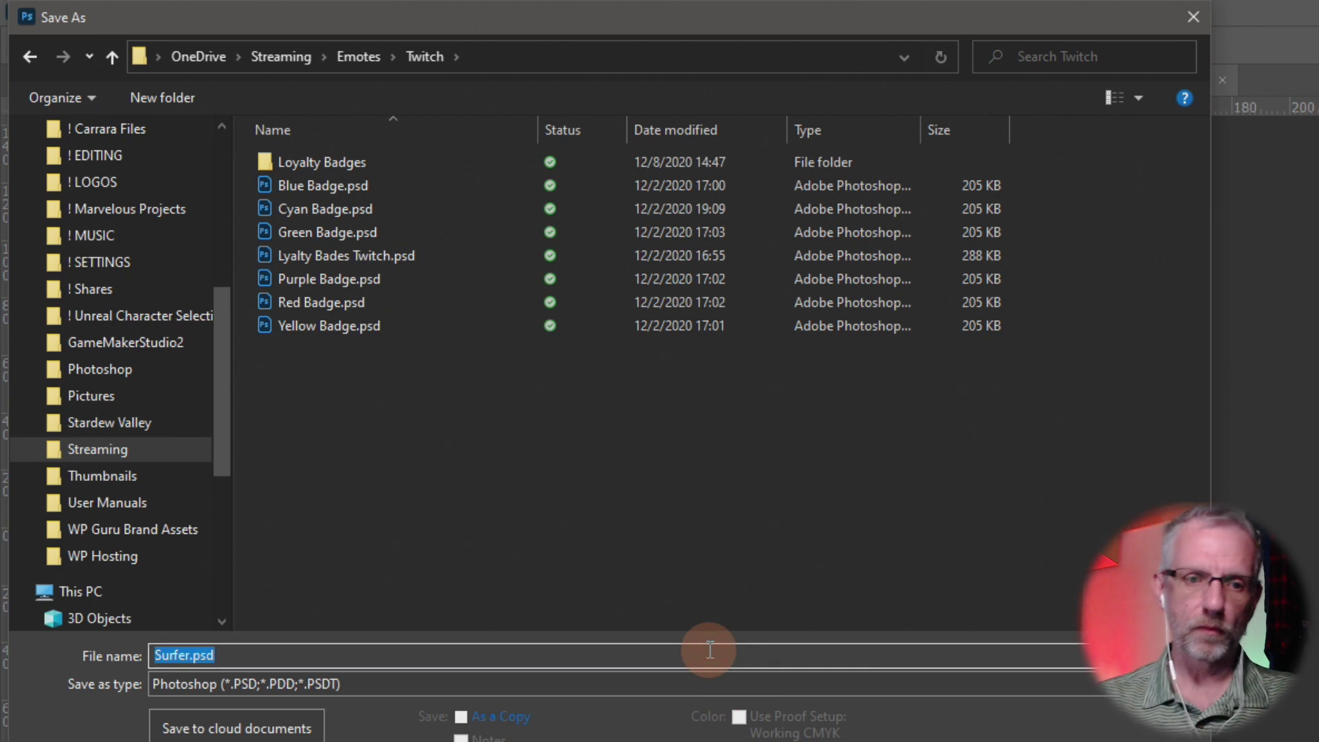
key("Home")
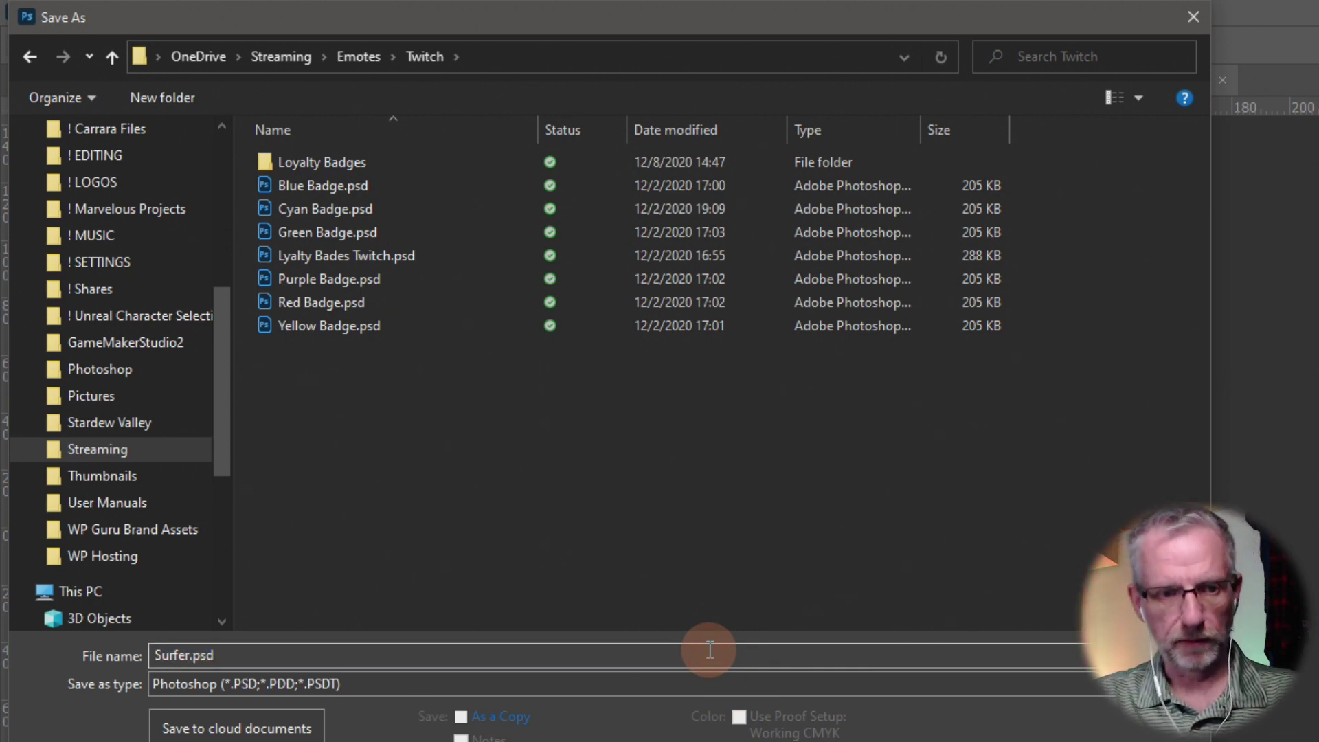
type("Bl")
type("ts")
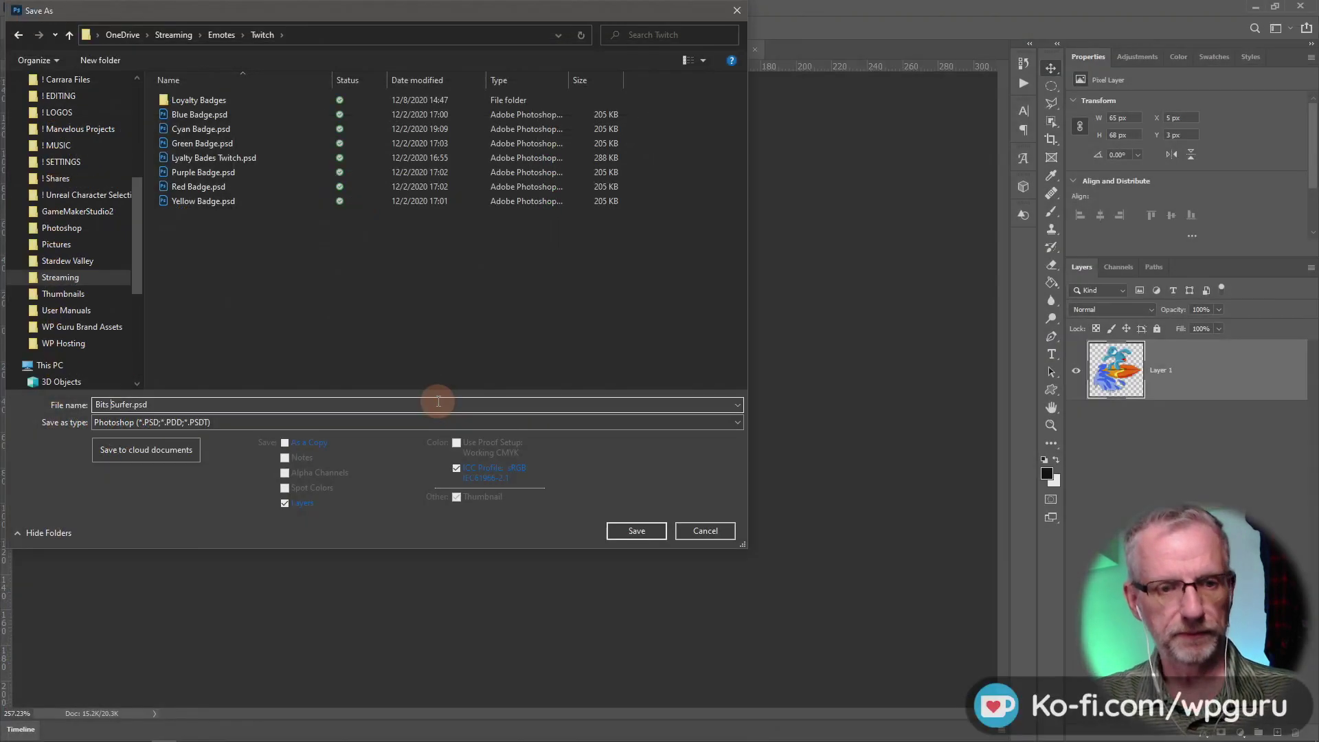
key("Return")
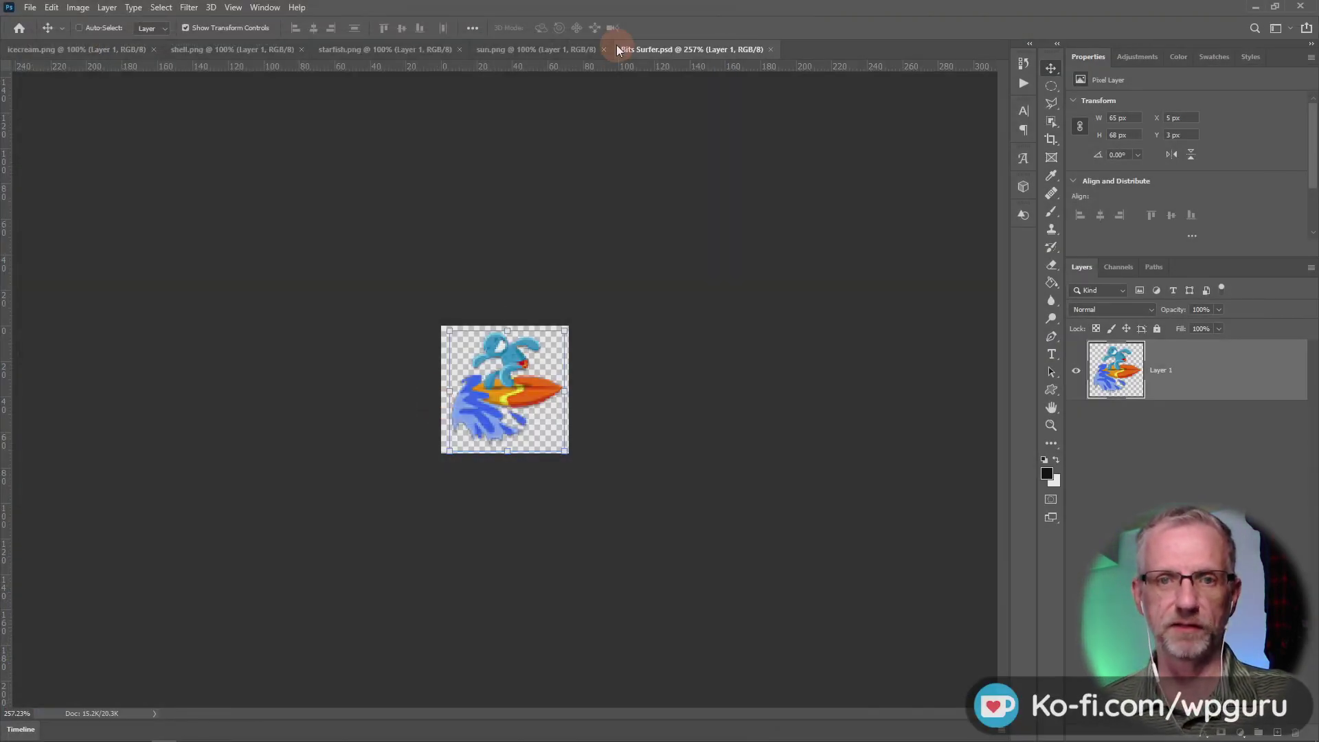
Step: Resize sun.png to 72 pixels wide with proportions linked
left_click(536, 50)
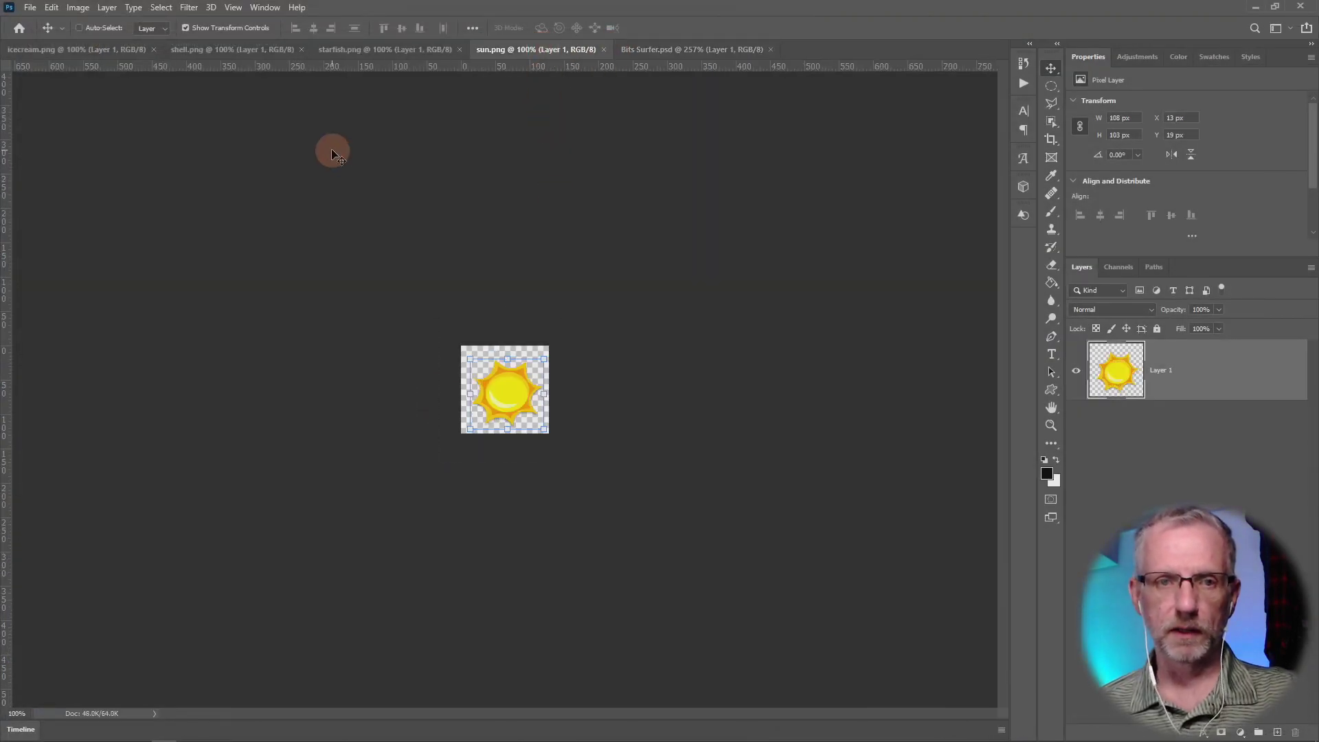
left_click(77, 7)
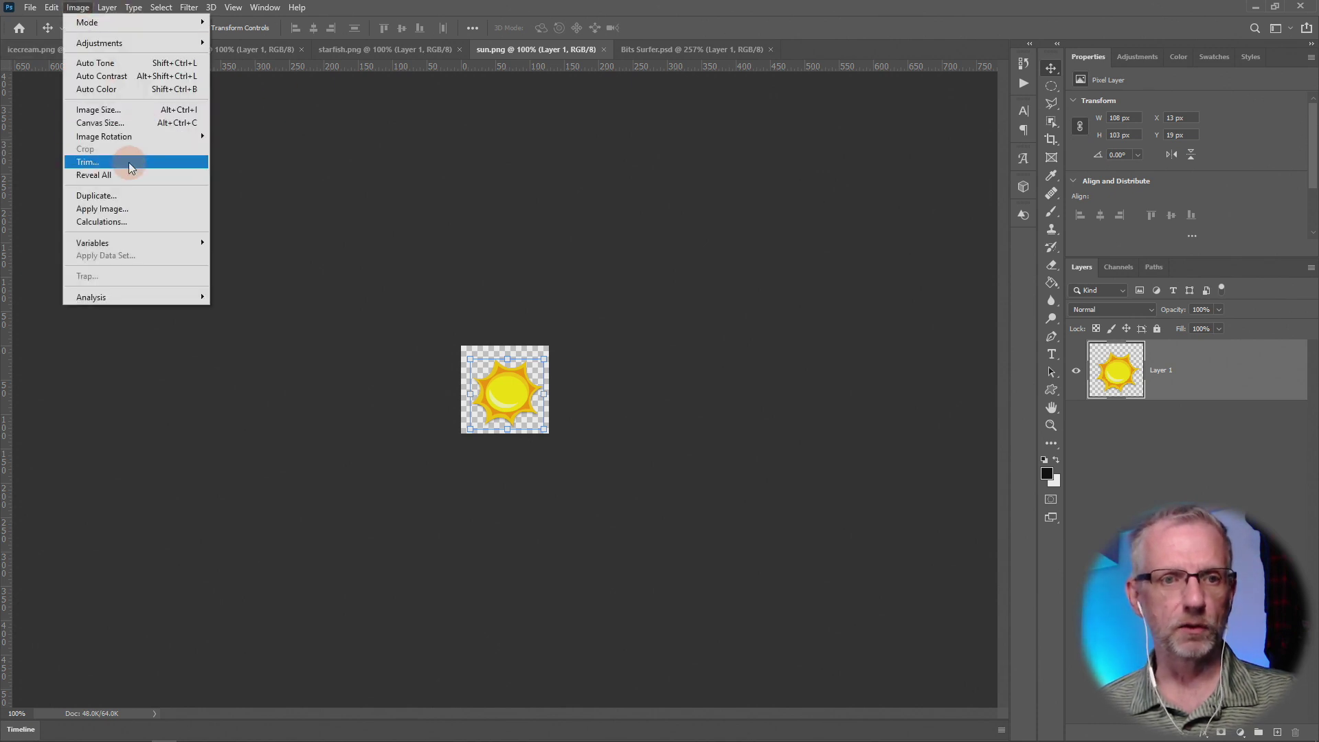
left_click(157, 111)
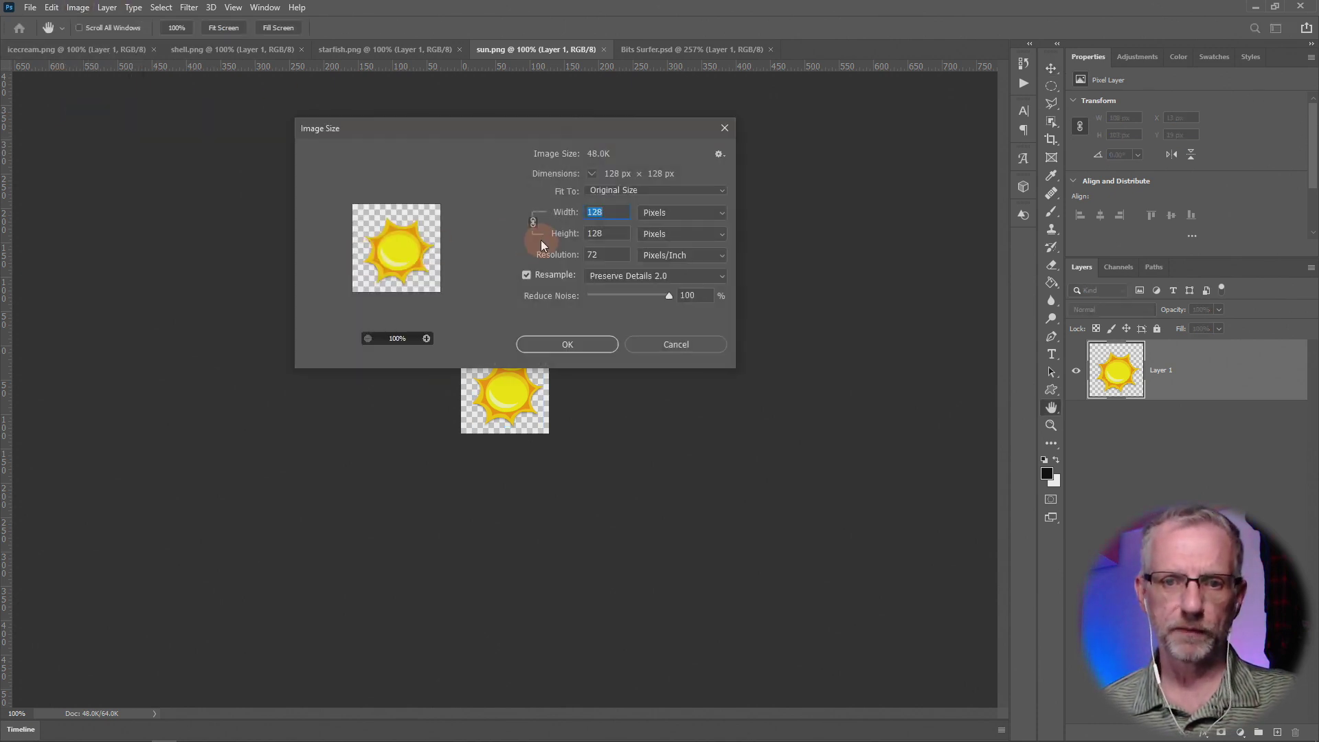
type("72")
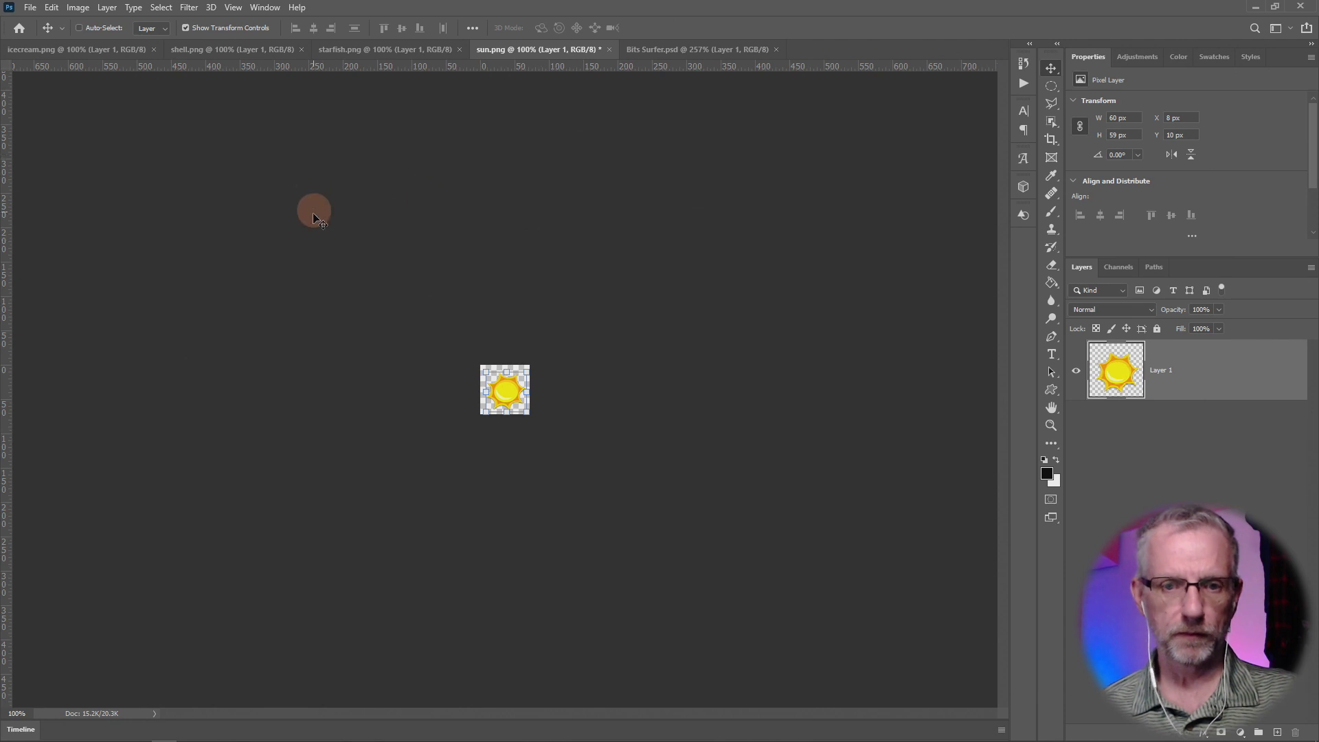
Step: Centre the sun on its canvas by nudging the layer to X 6 px and Y 6 px
key("ctrl+plus")
key("ctrl+plus")
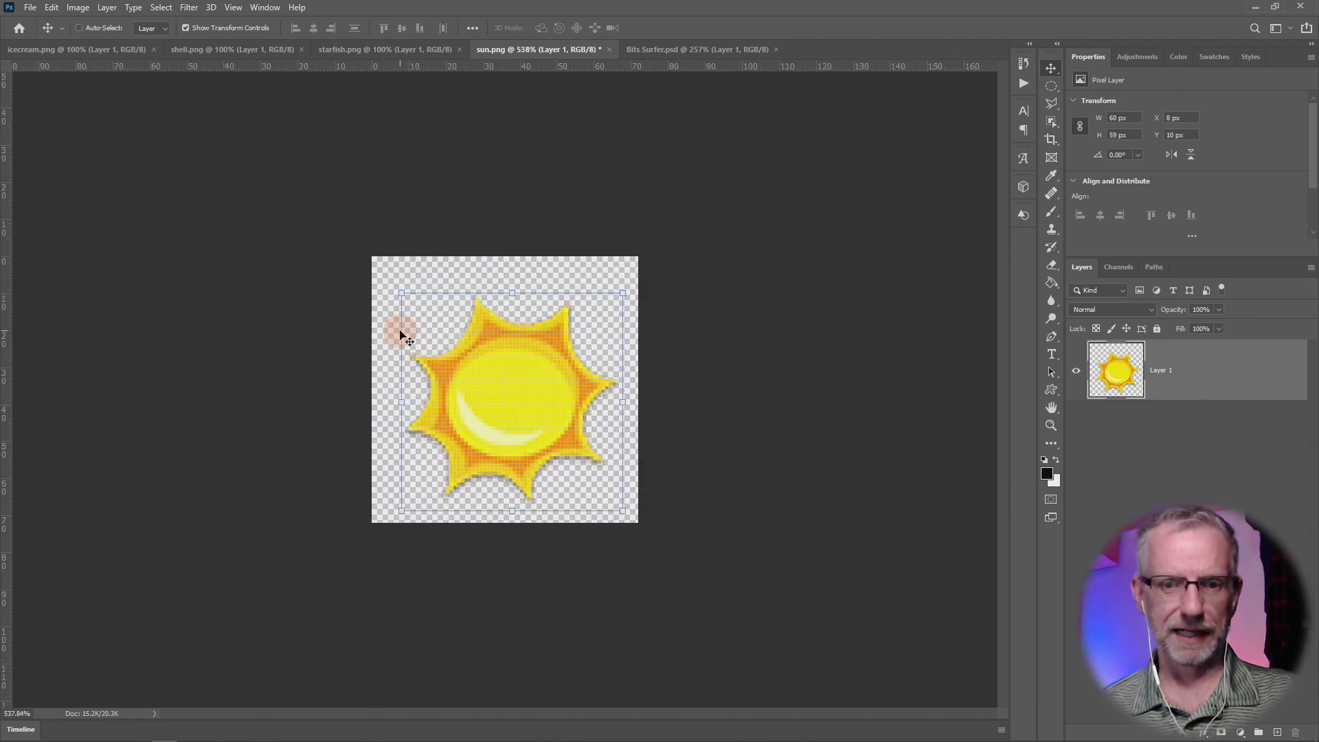
key("ctrl+plus")
key("ctrl+plus")
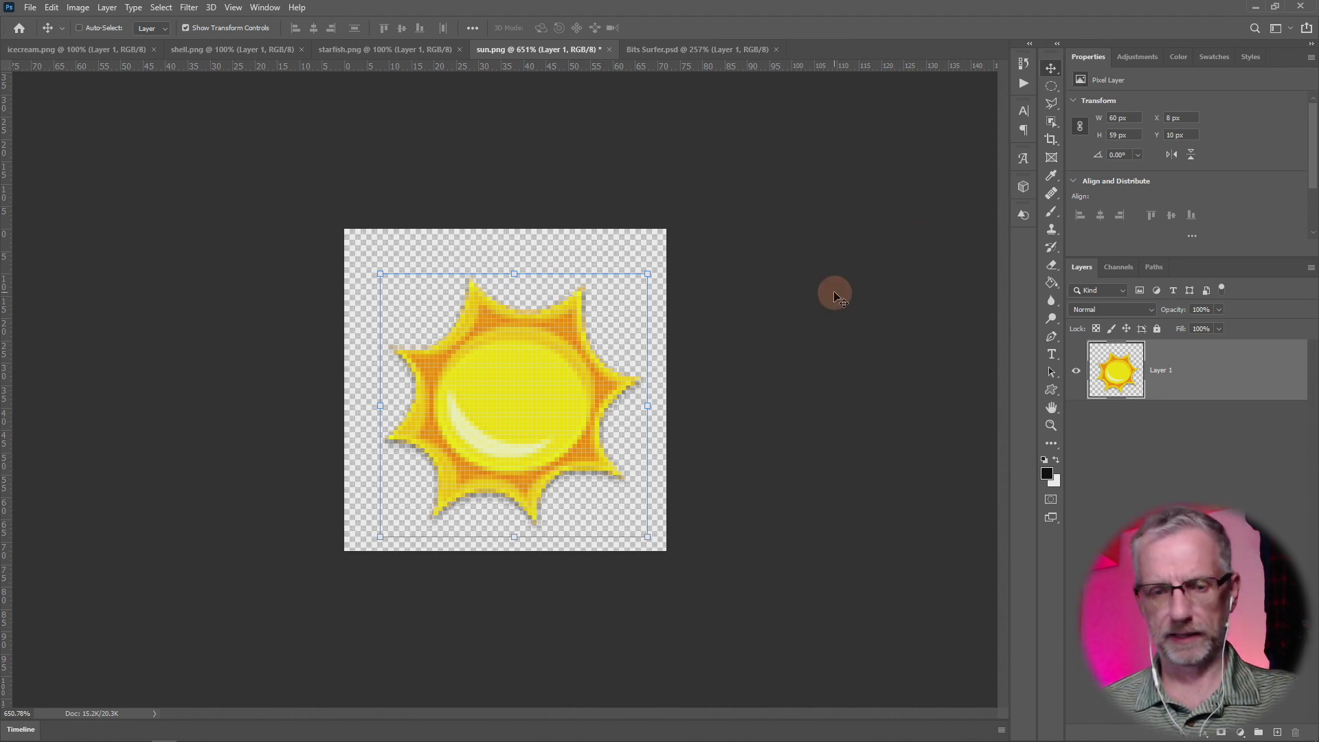
key("shift+Up")
key("Down")
key("Down")
key("Down")
key("Down")
key("Down")
key("Down")
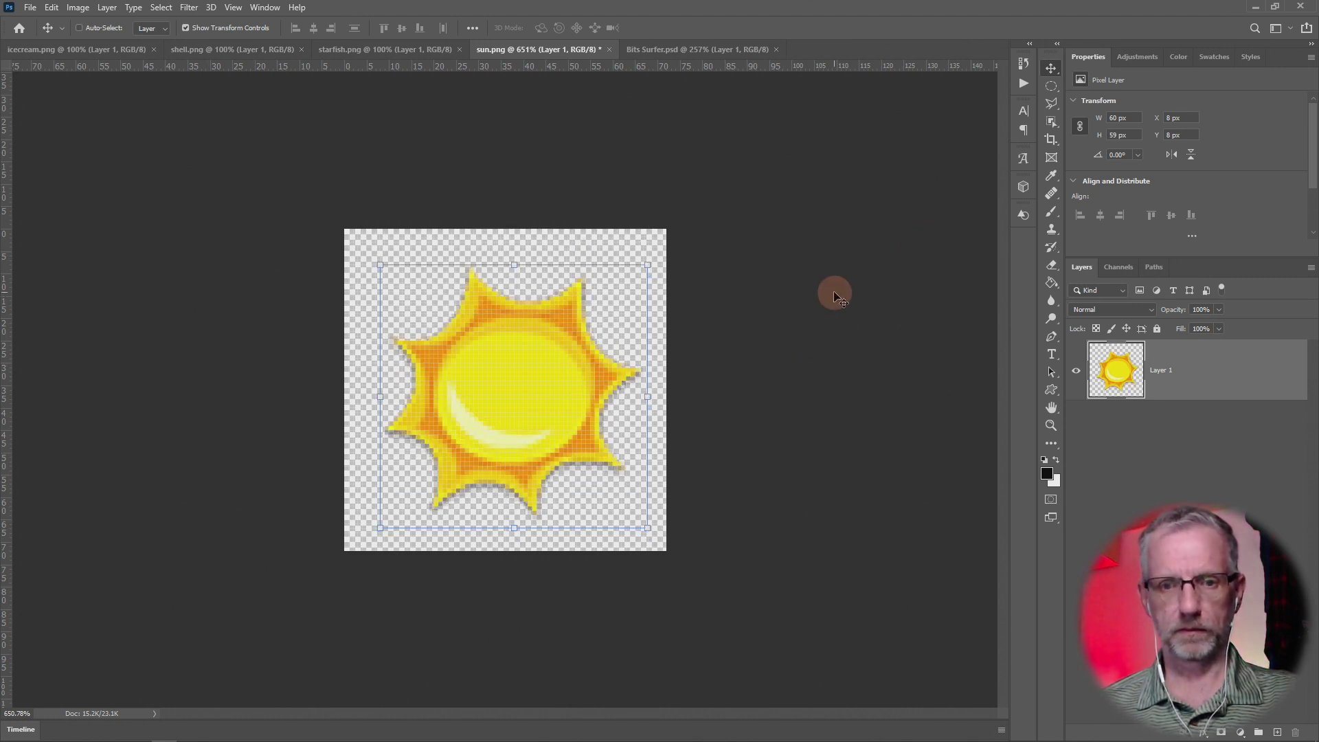
key("Left")
key("Left")
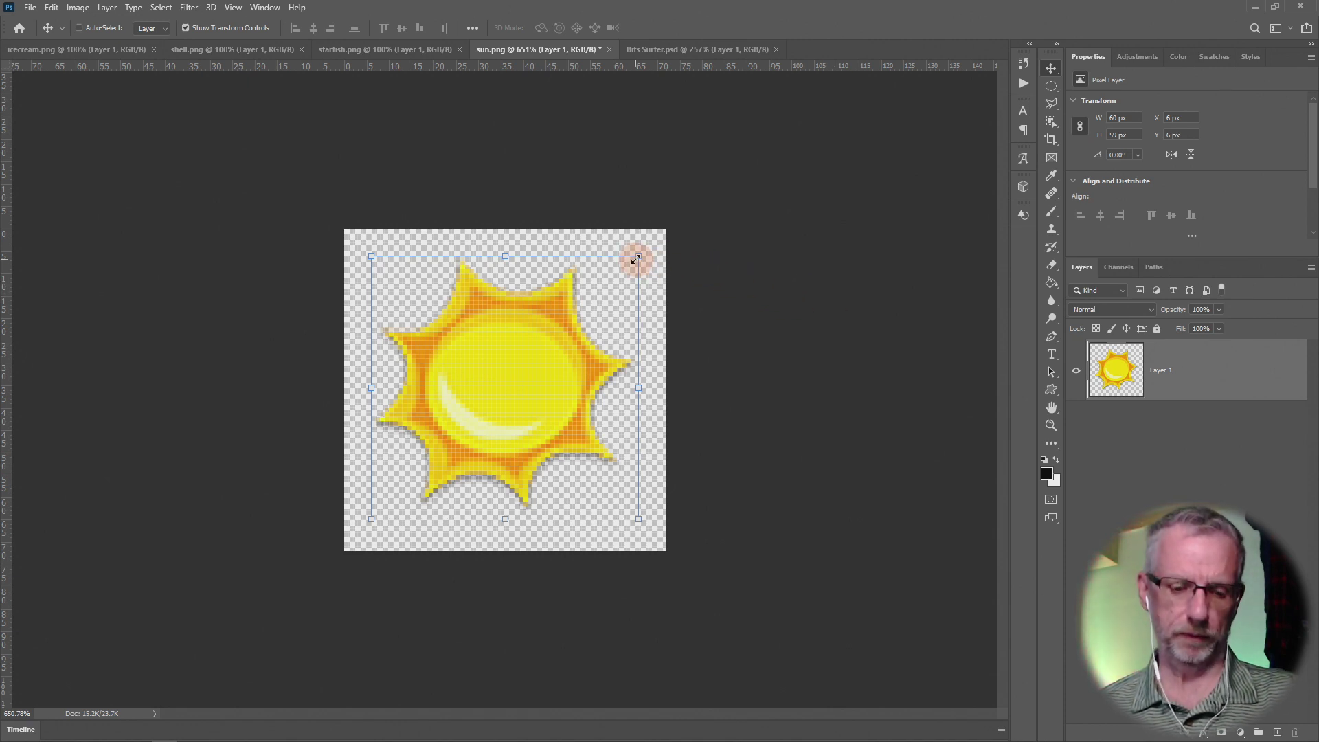
Step: Scale the sun proportionally to about 72 by 70 px to fill the canvas, and position it at X 0 px, Y 1 px
left_click_drag(638, 257, 674, 244)
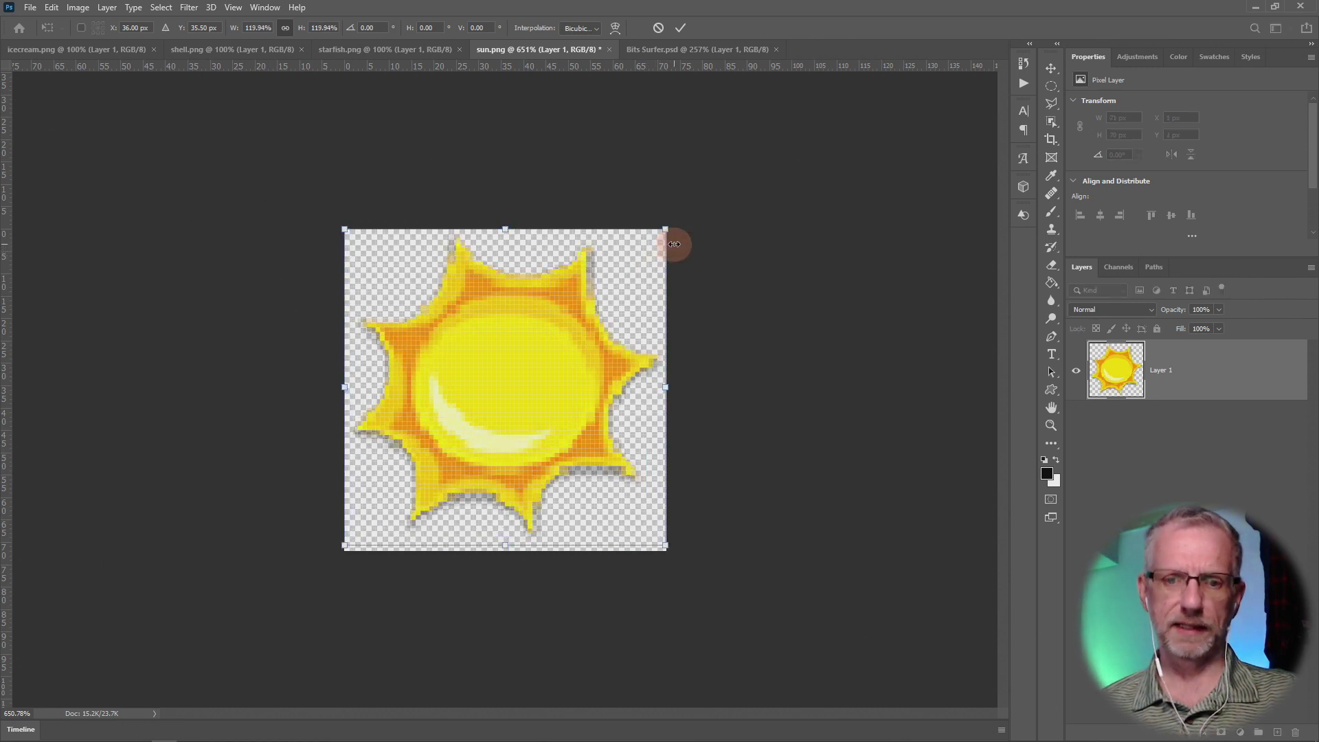
key("Return")
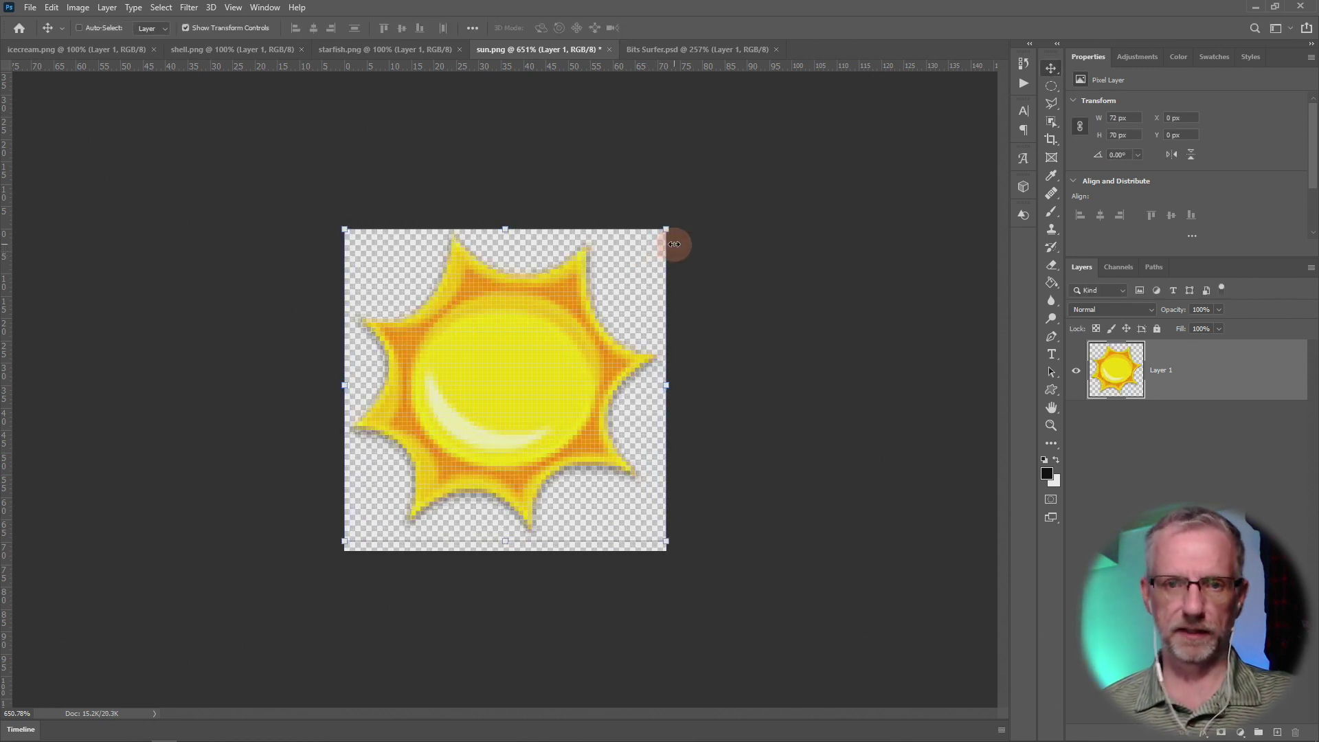
key("Down")
key("Down")
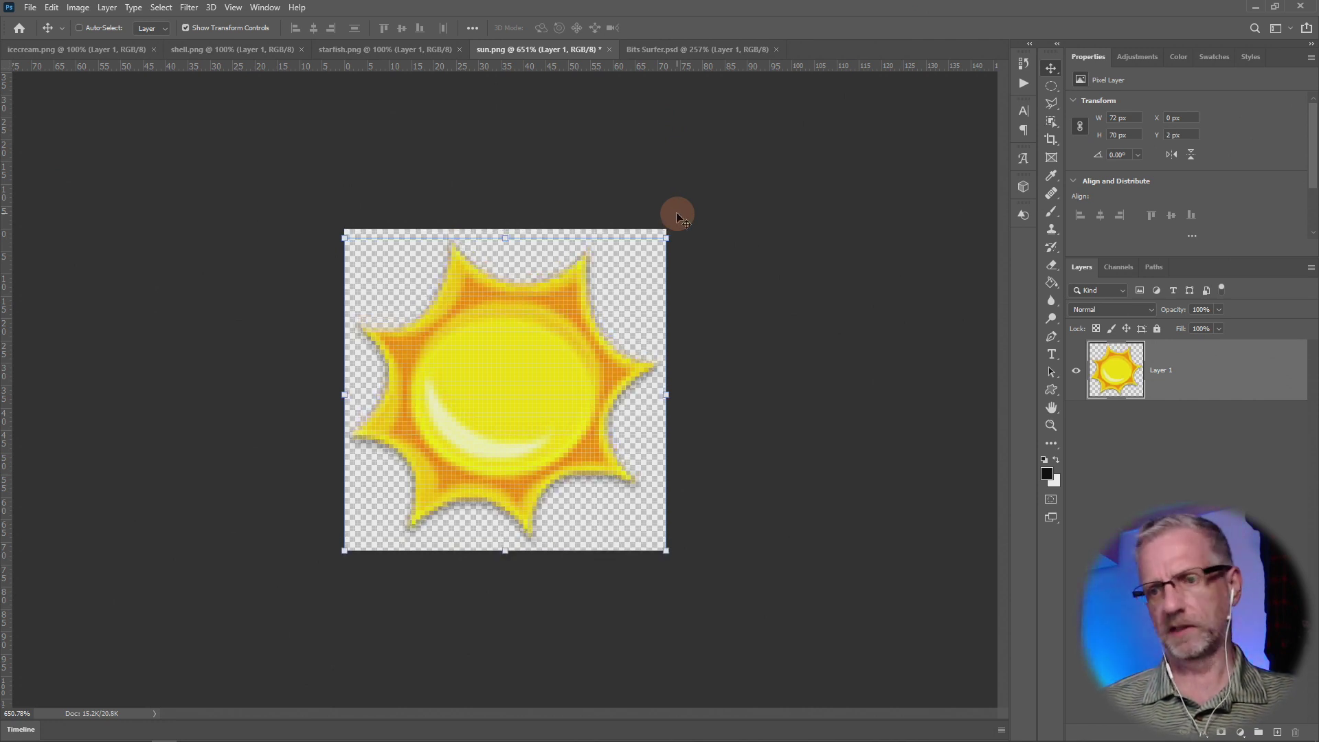
key("Up")
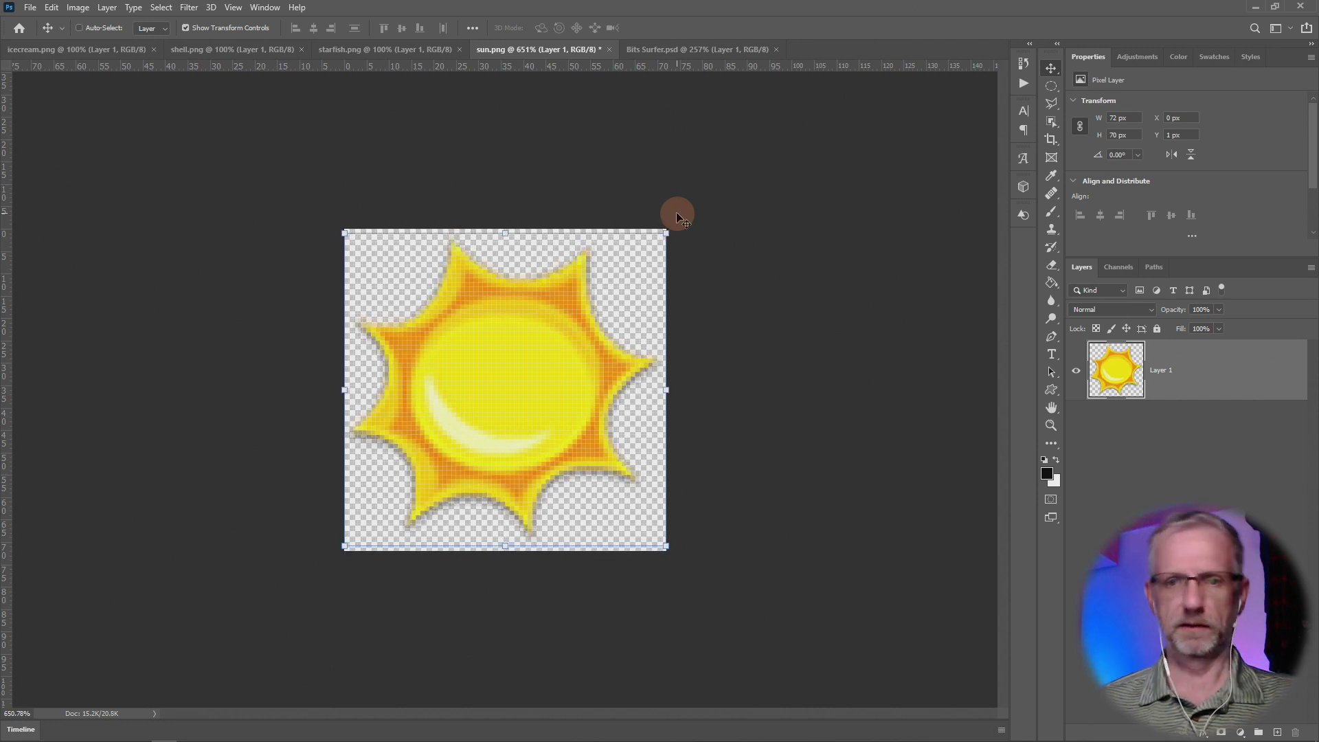
Step: In Bits Surfer.psd, enlarge the surfer proportionally to about 71 by 74 px and position it at X 1 px, Y 1 px
left_click(707, 50)
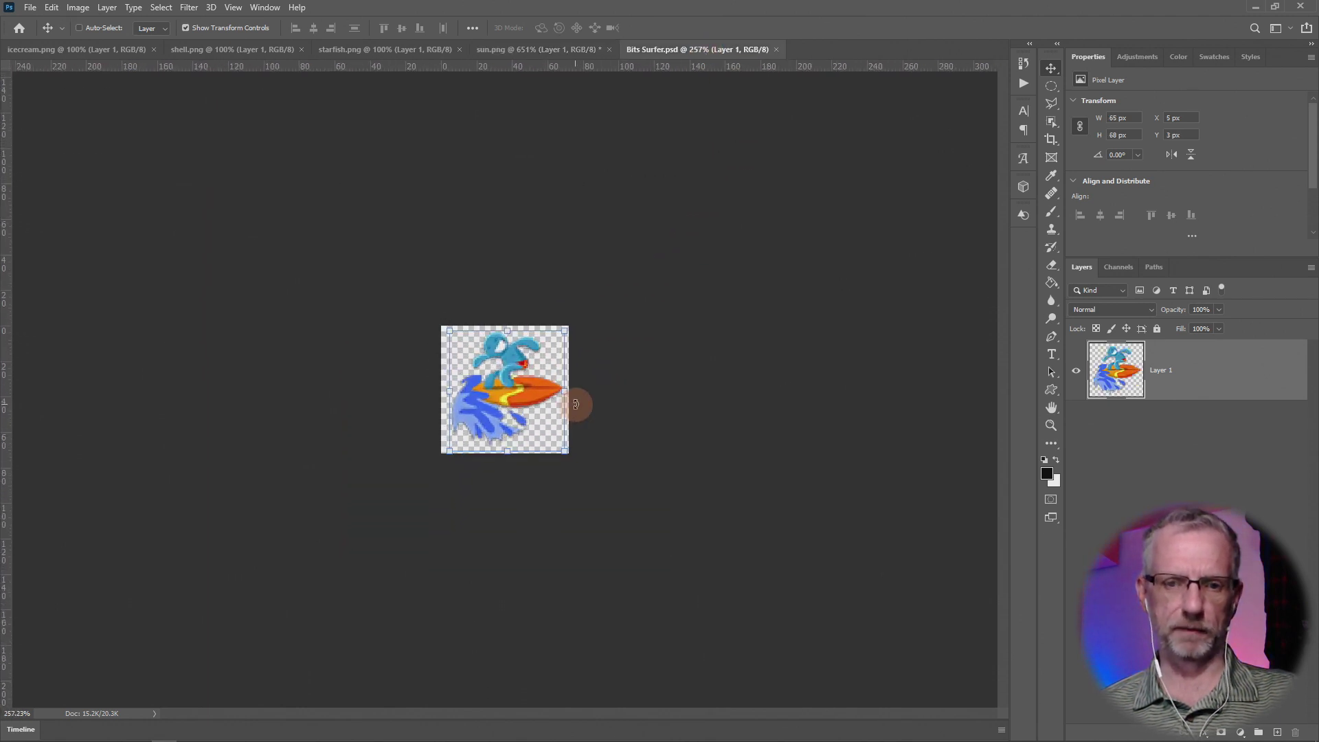
scroll(576, 404, "up", 5)
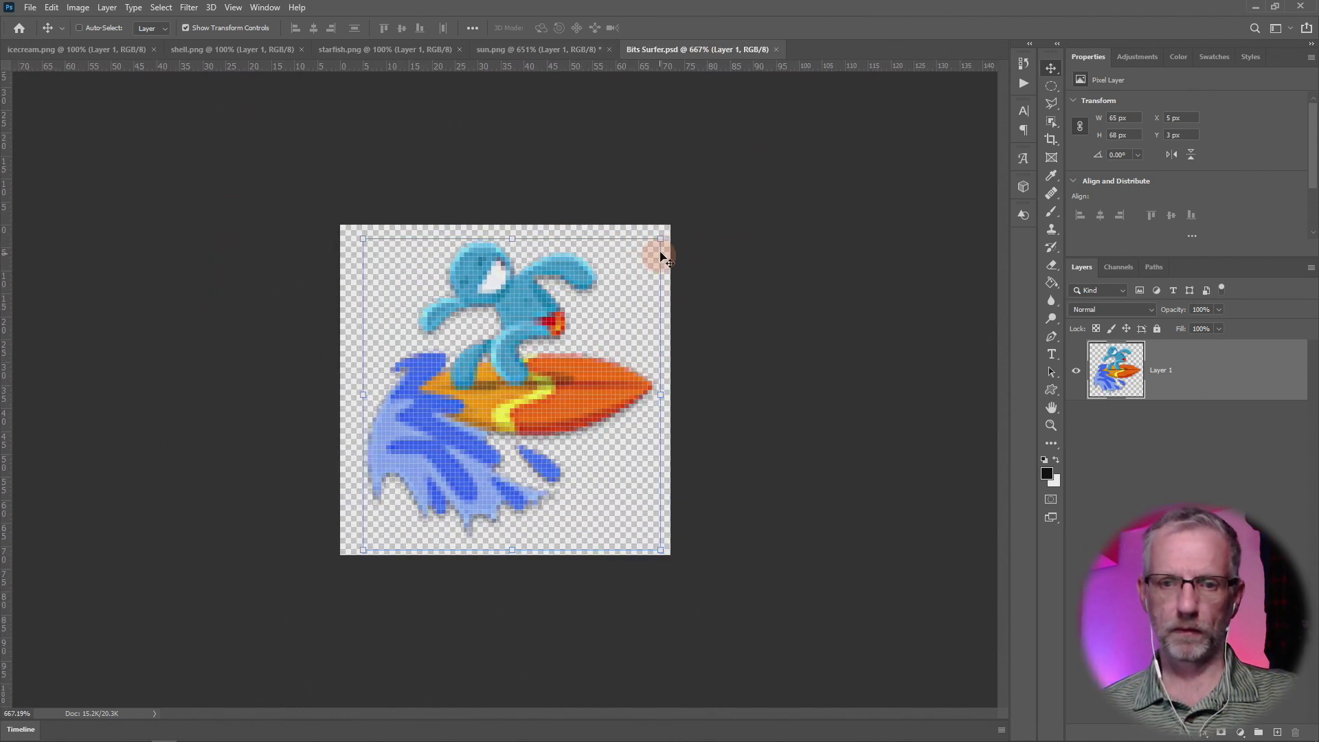
left_click_drag(661, 237, 680, 228)
key("Left")
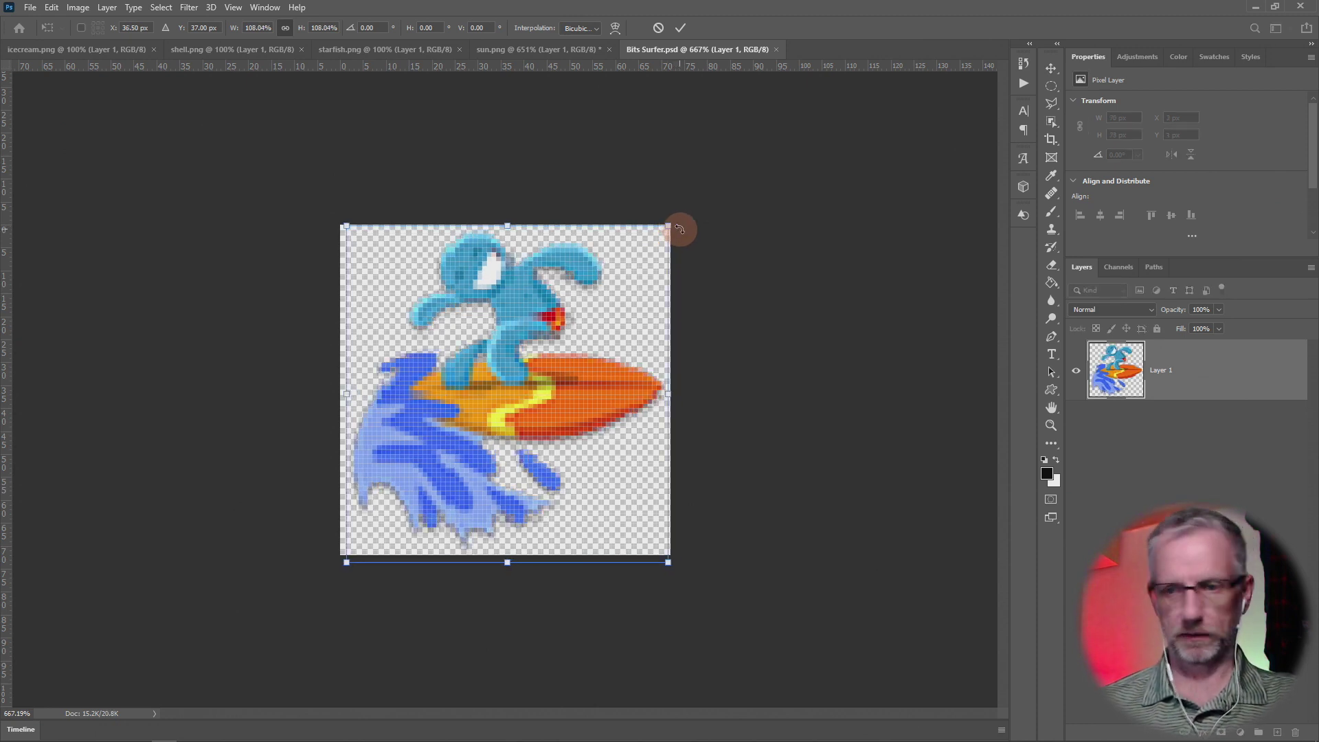
key("Down")
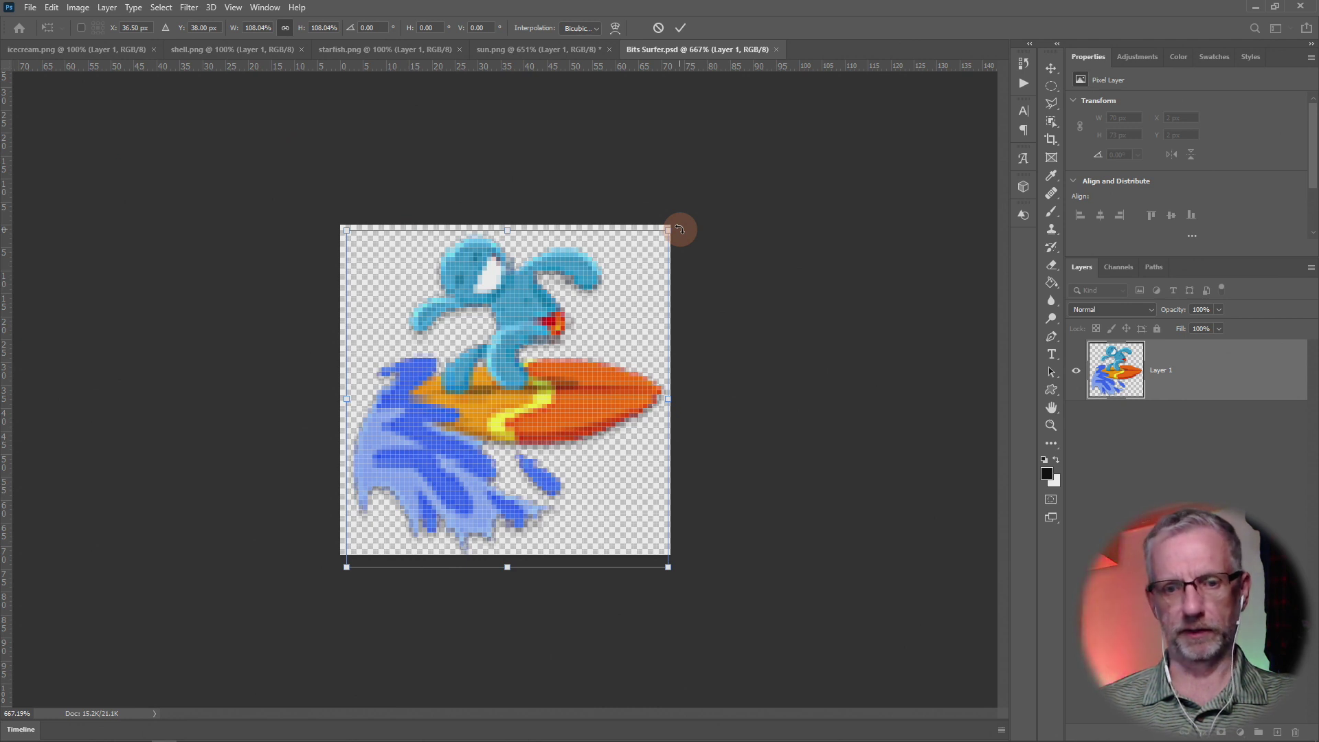
key("Return")
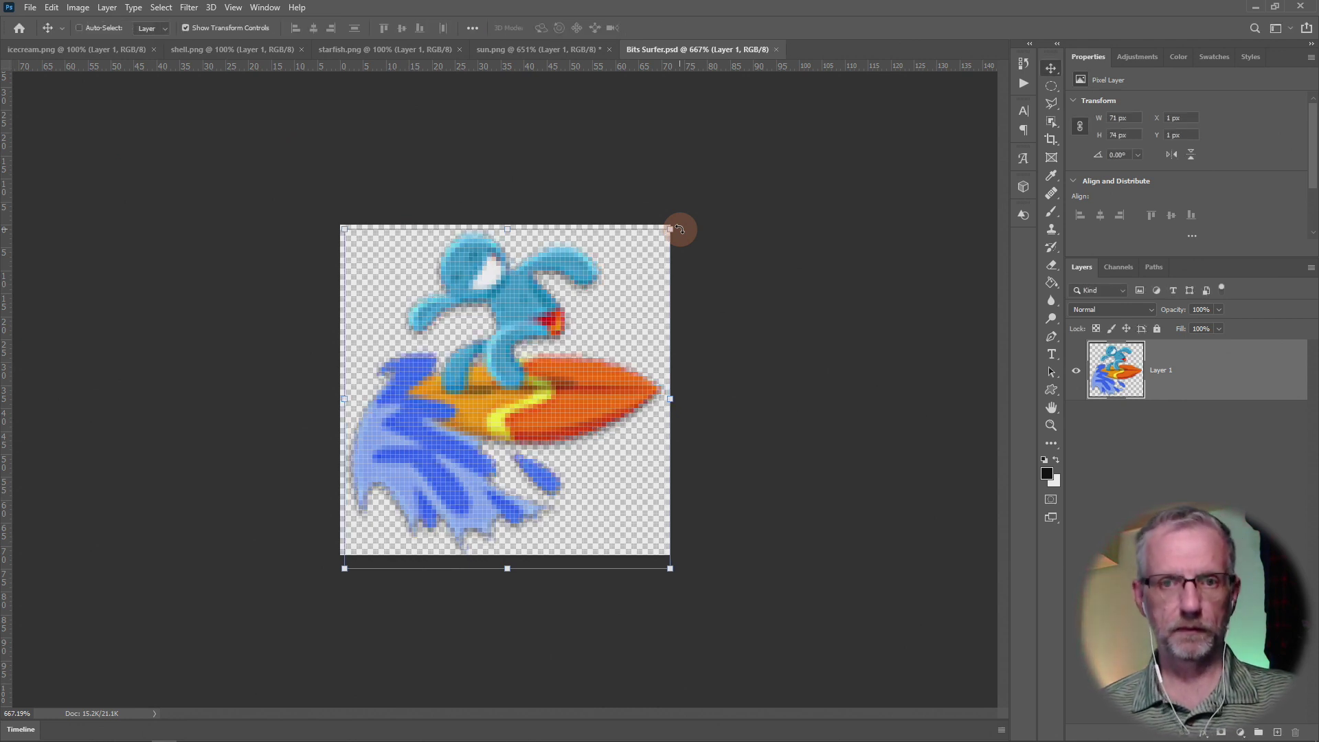
Step: Start saving the sun image under a new name and choose OneDrive's Streaming > Emotes > Twitch folder as the location
left_click(571, 51)
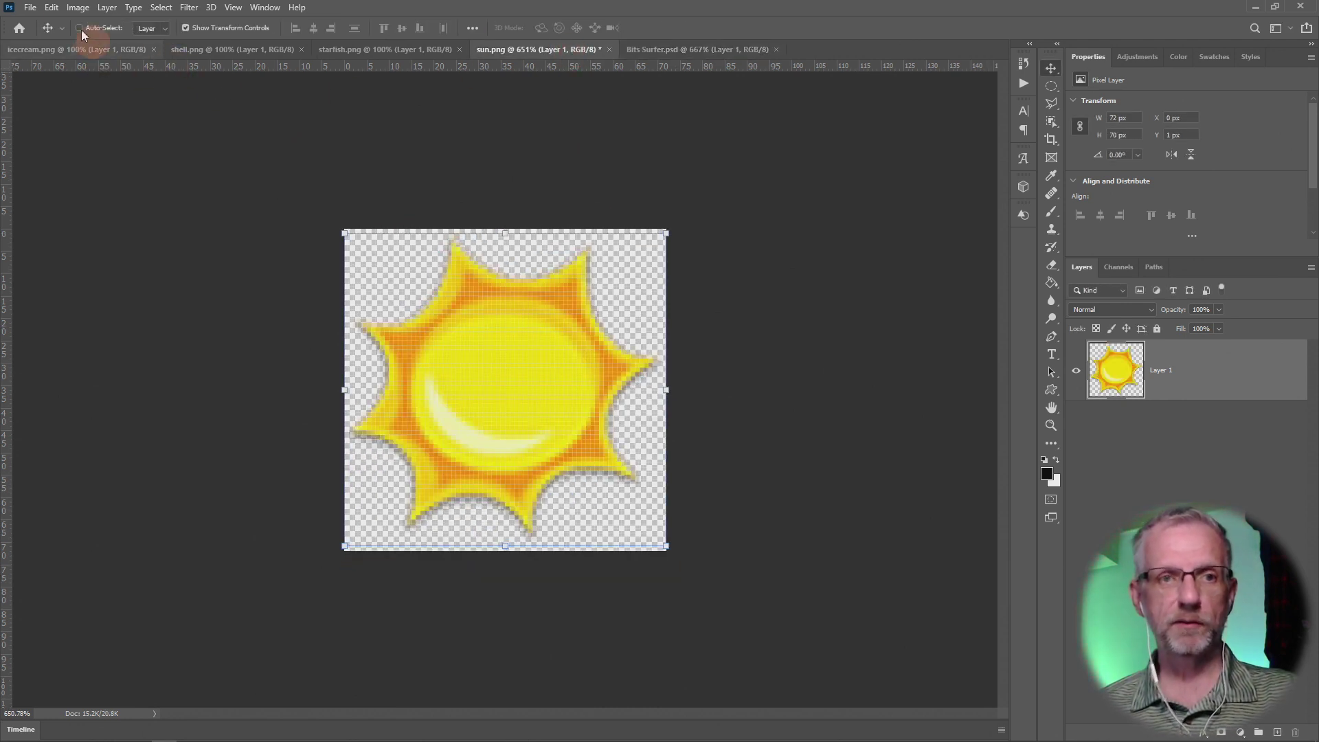
left_click(31, 8)
left_click(103, 173)
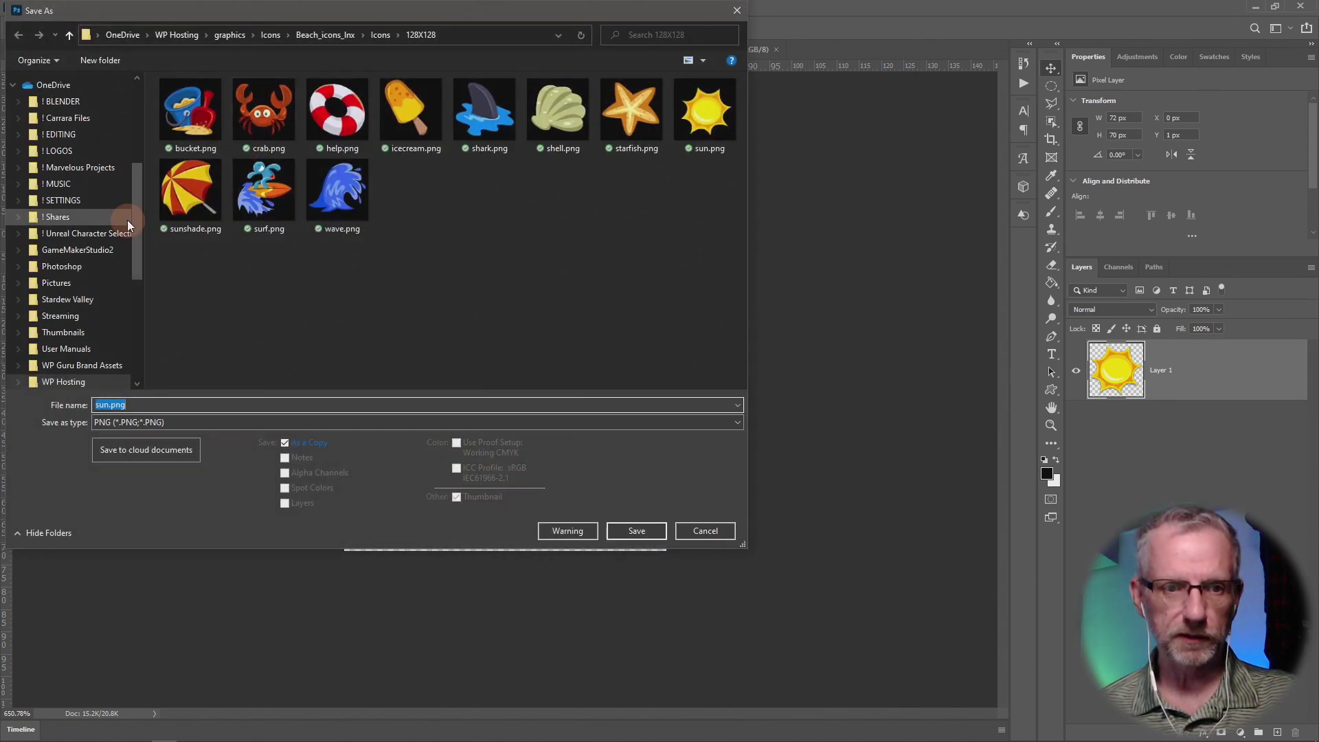
left_click(84, 316)
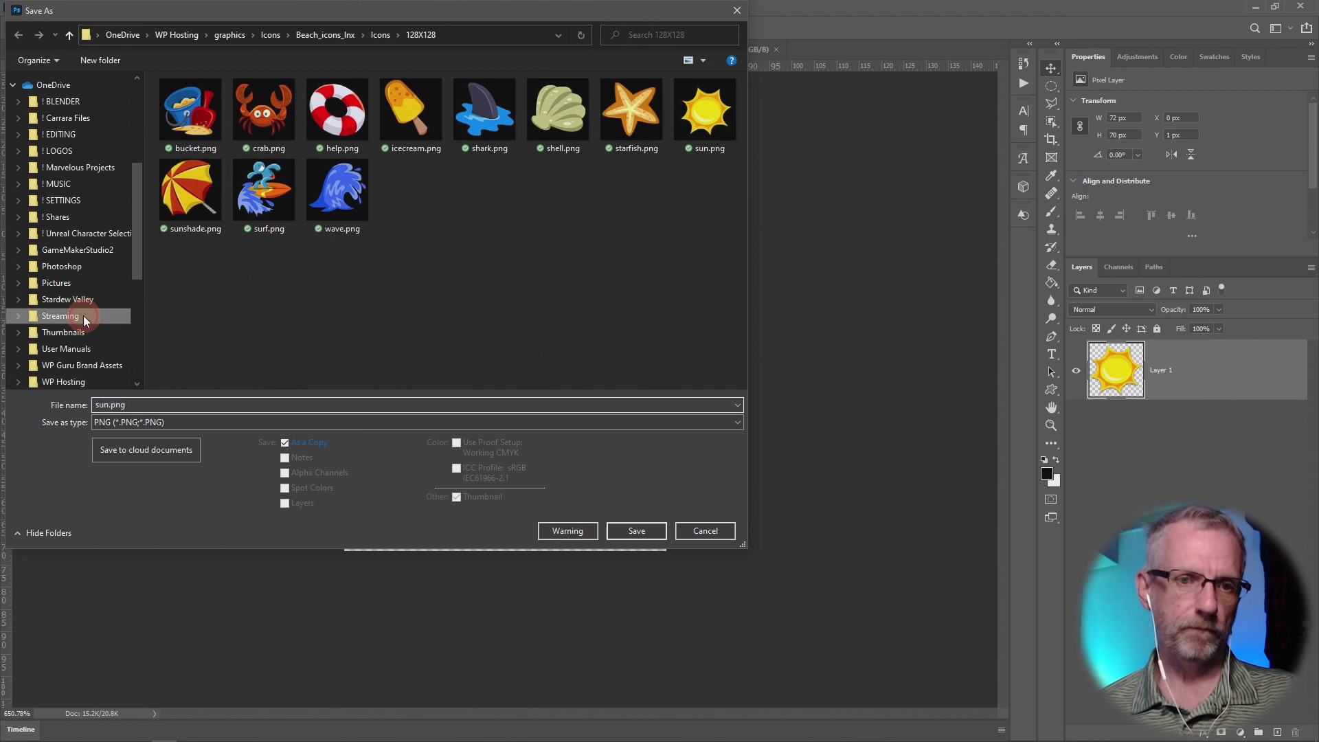
left_click(227, 119)
double_click(226, 119)
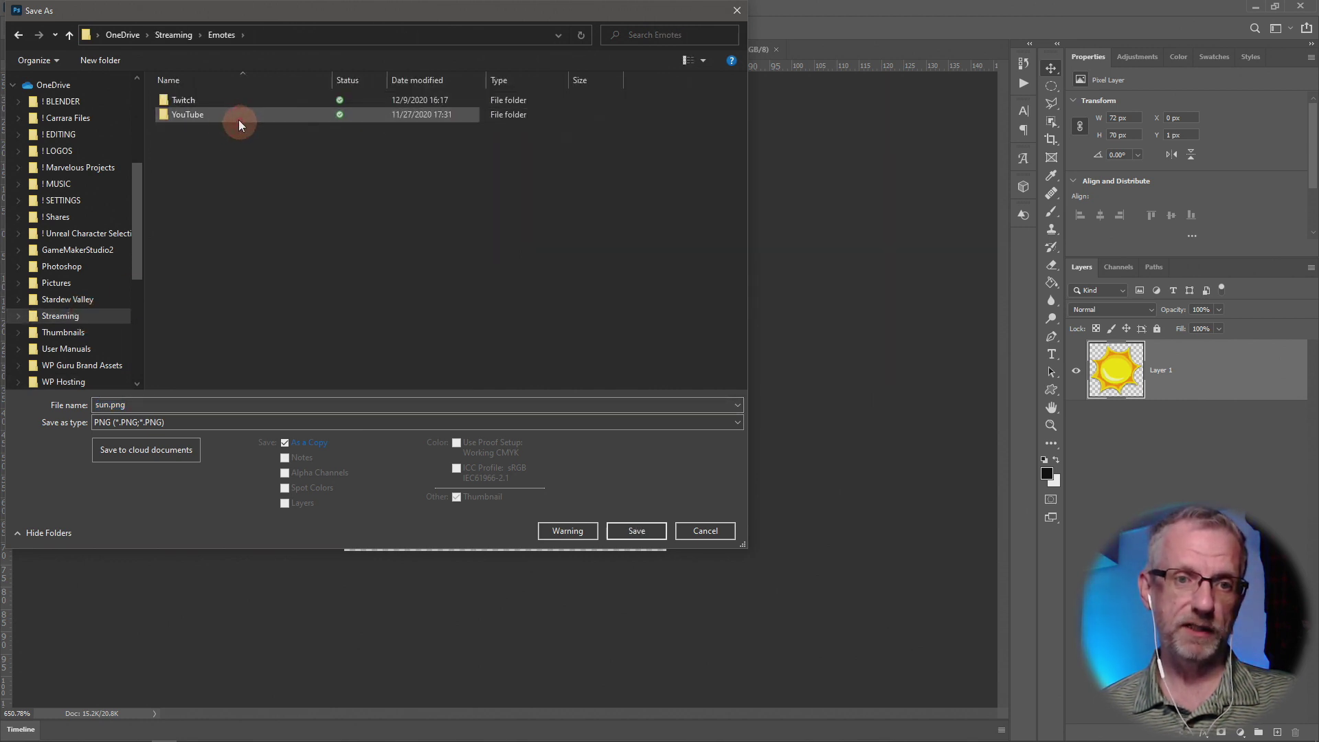
double_click(213, 99)
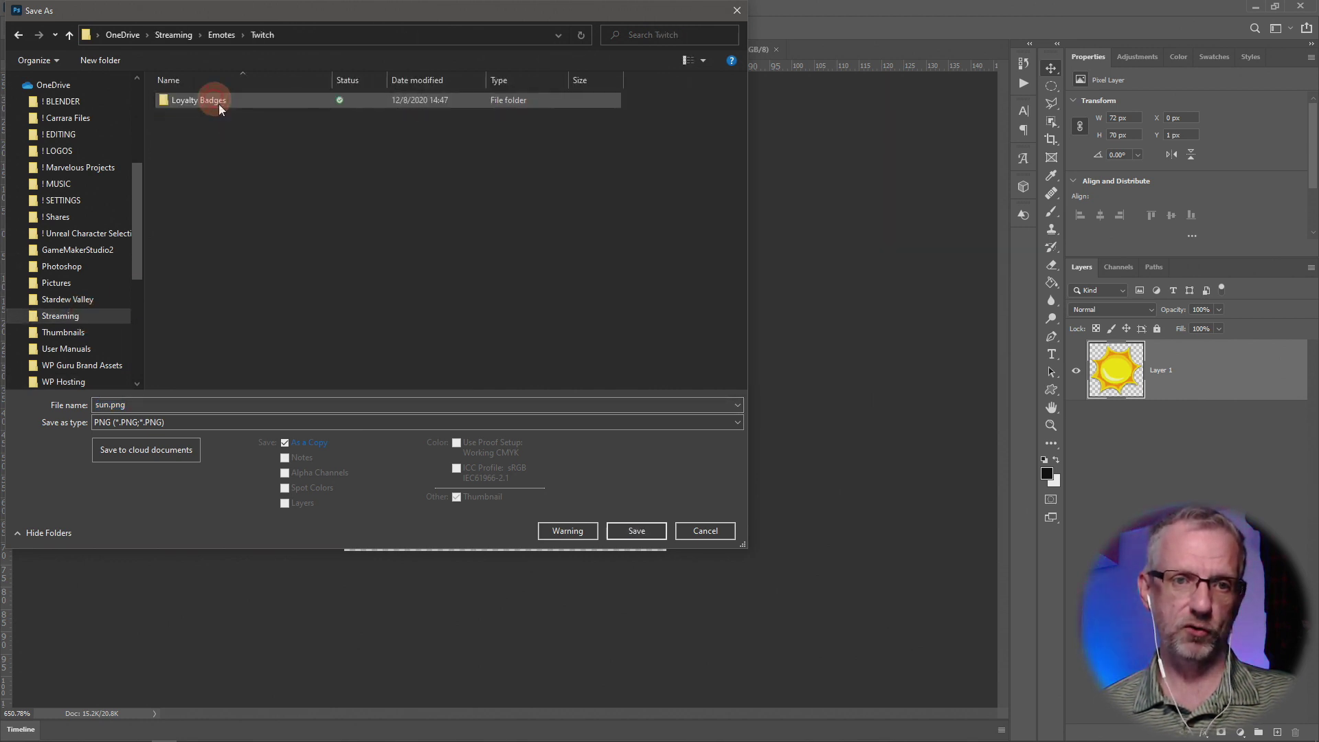
Step: Save the sun image in Photoshop format as Bits Sun.psd
left_click(308, 423)
left_click(298, 434)
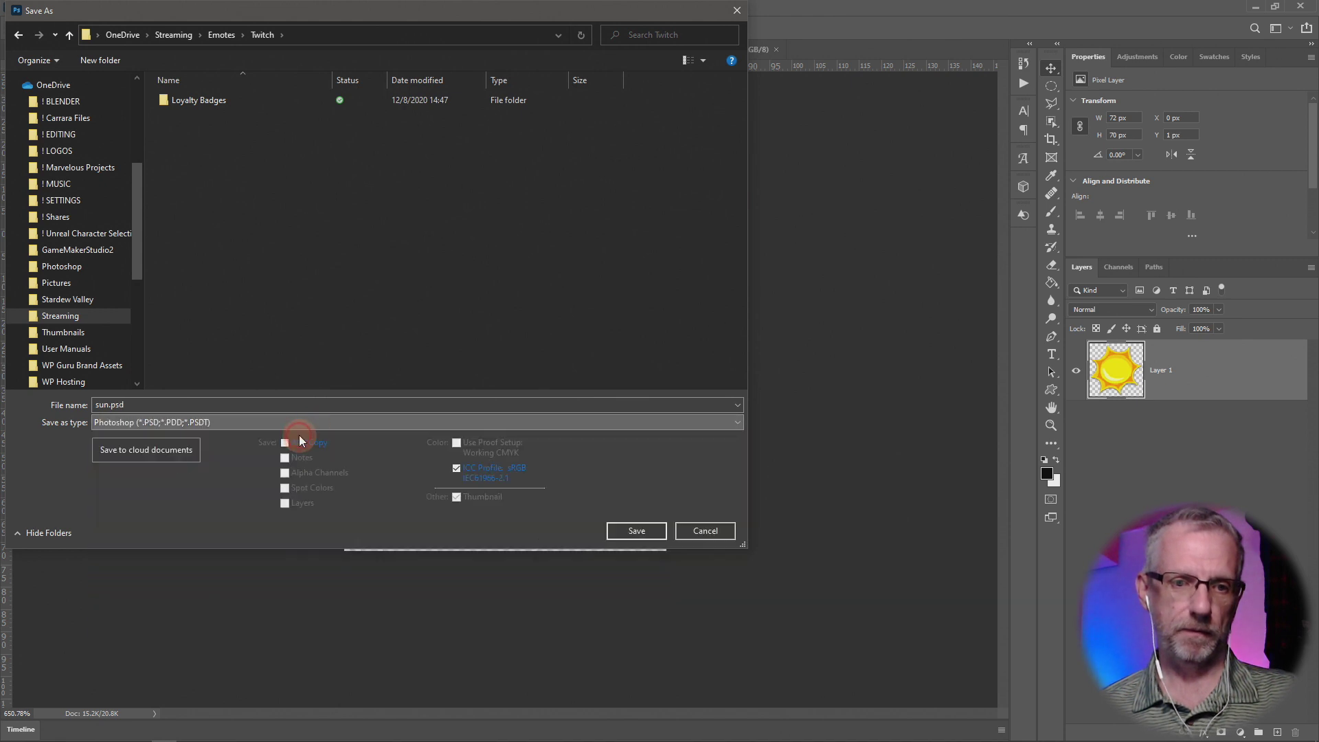
left_click(294, 410)
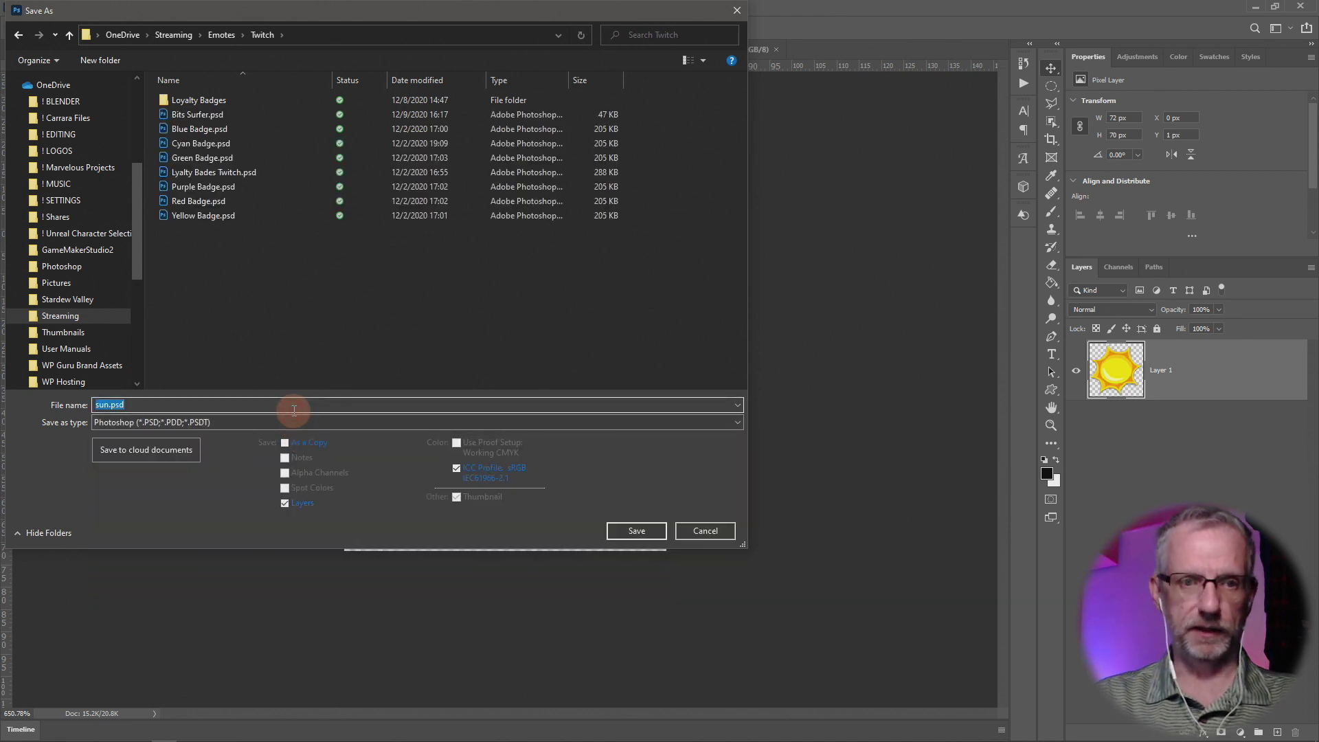
type("Bits 1")
key("Return")
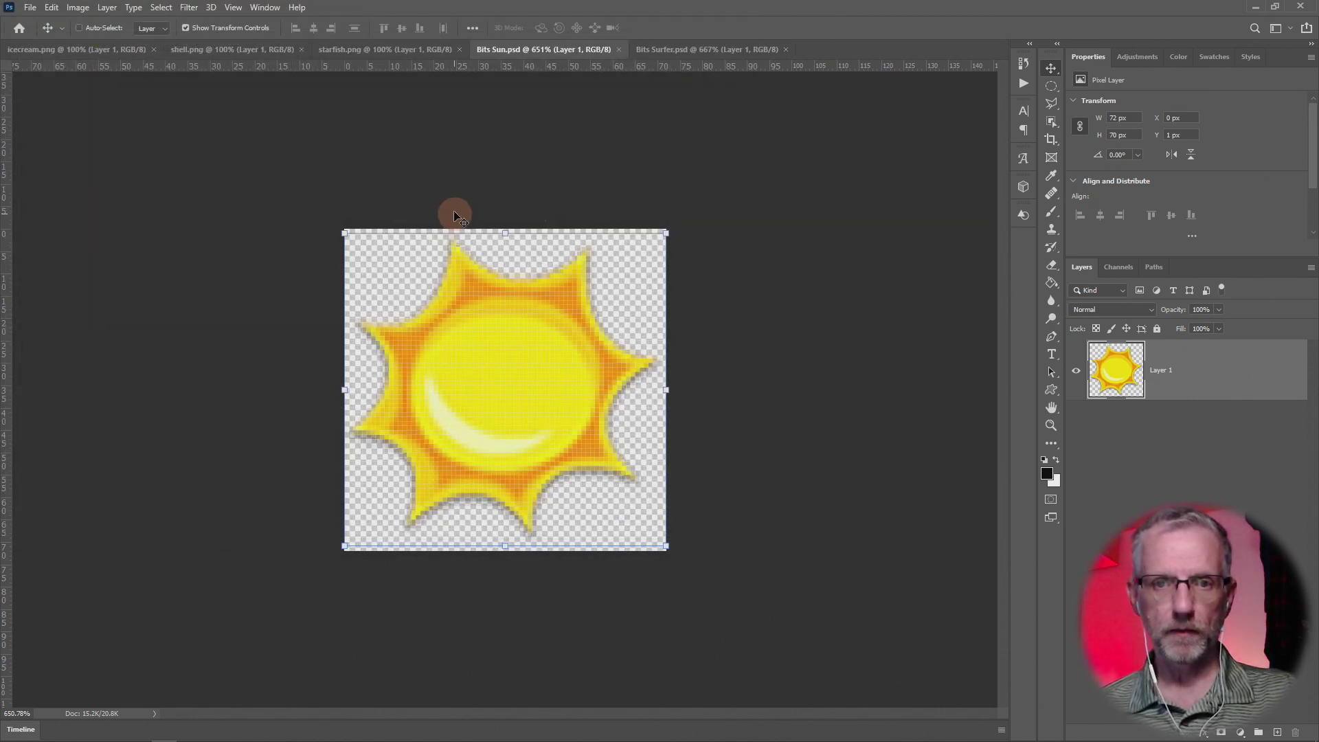
Step: In starfish.png, enlarge the starfish proportionally to about 128 by 119 px so it spans the canvas width
left_click(370, 53)
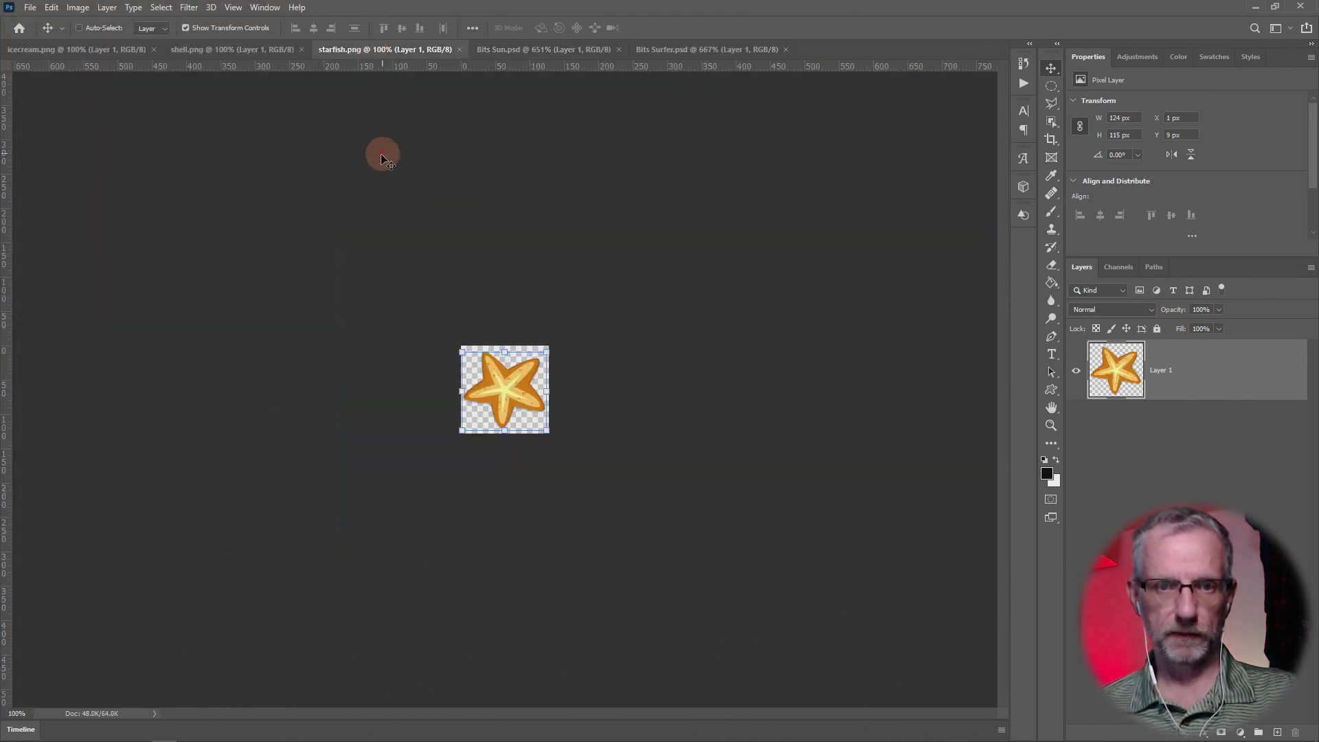
scroll(438, 347, "up", 10)
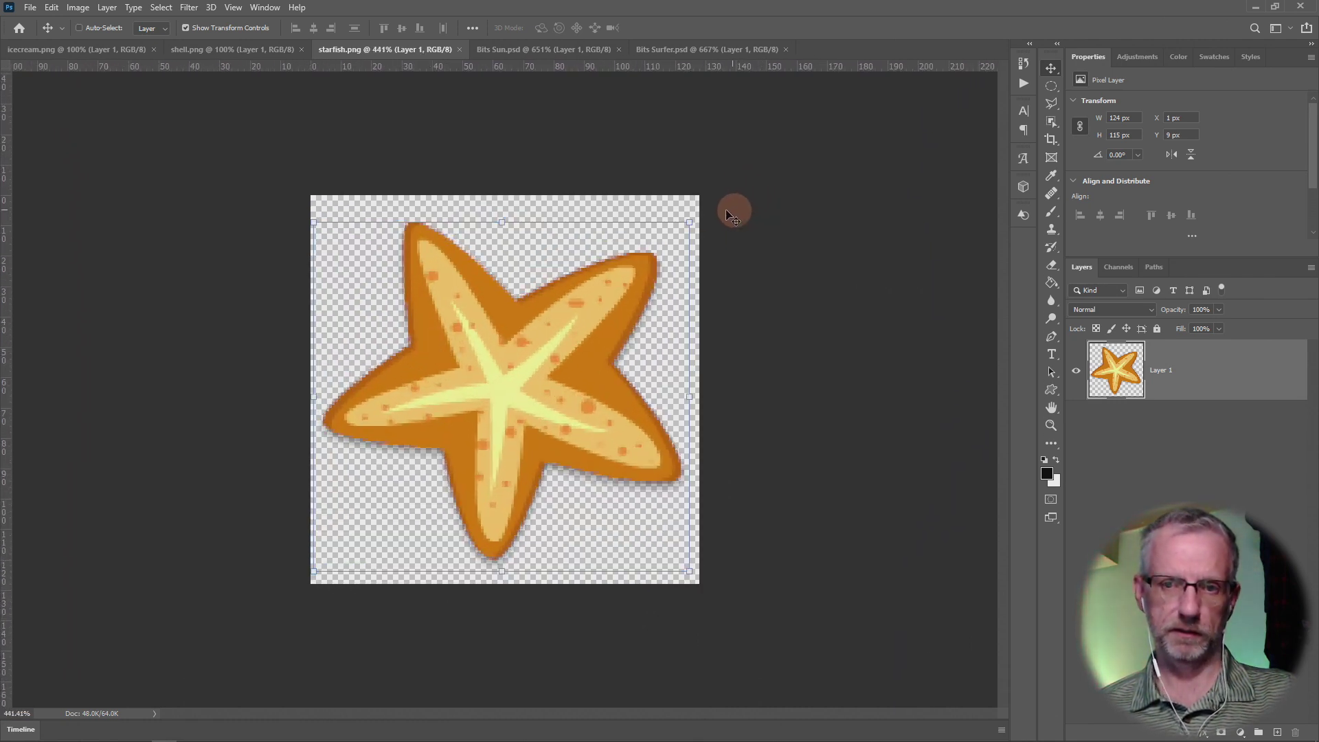
left_click_drag(687, 221, 696, 218)
key("Return")
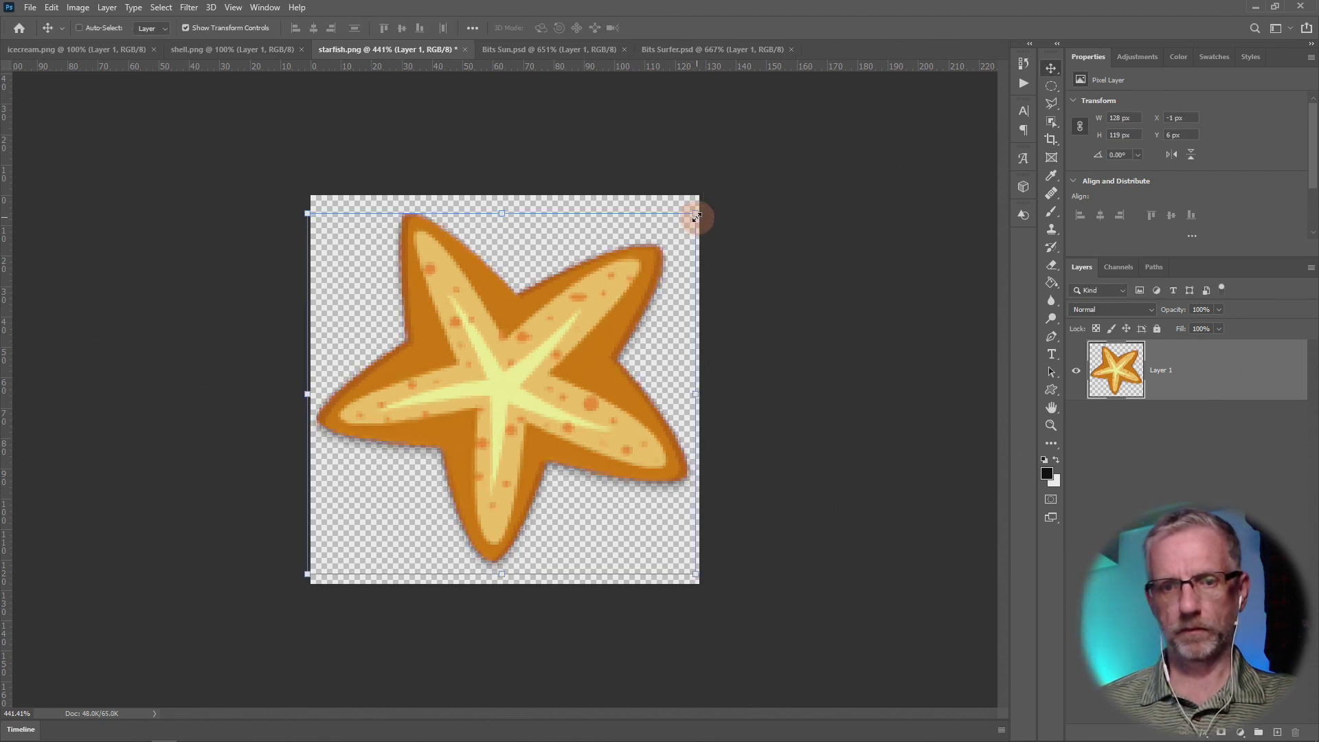
Step: Resize starfish.png to 72 pixels wide with proportions linked
left_click(87, 10)
left_click(98, 110)
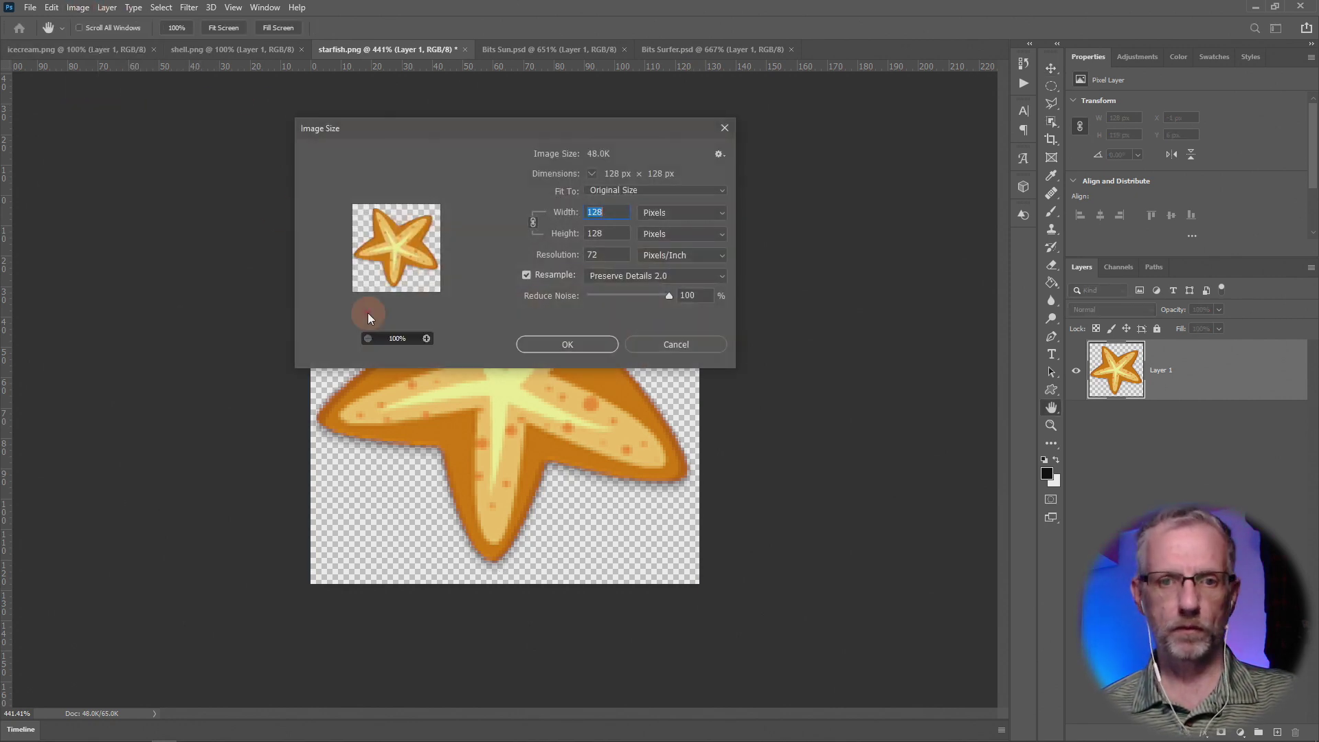
type("72")
key("Return")
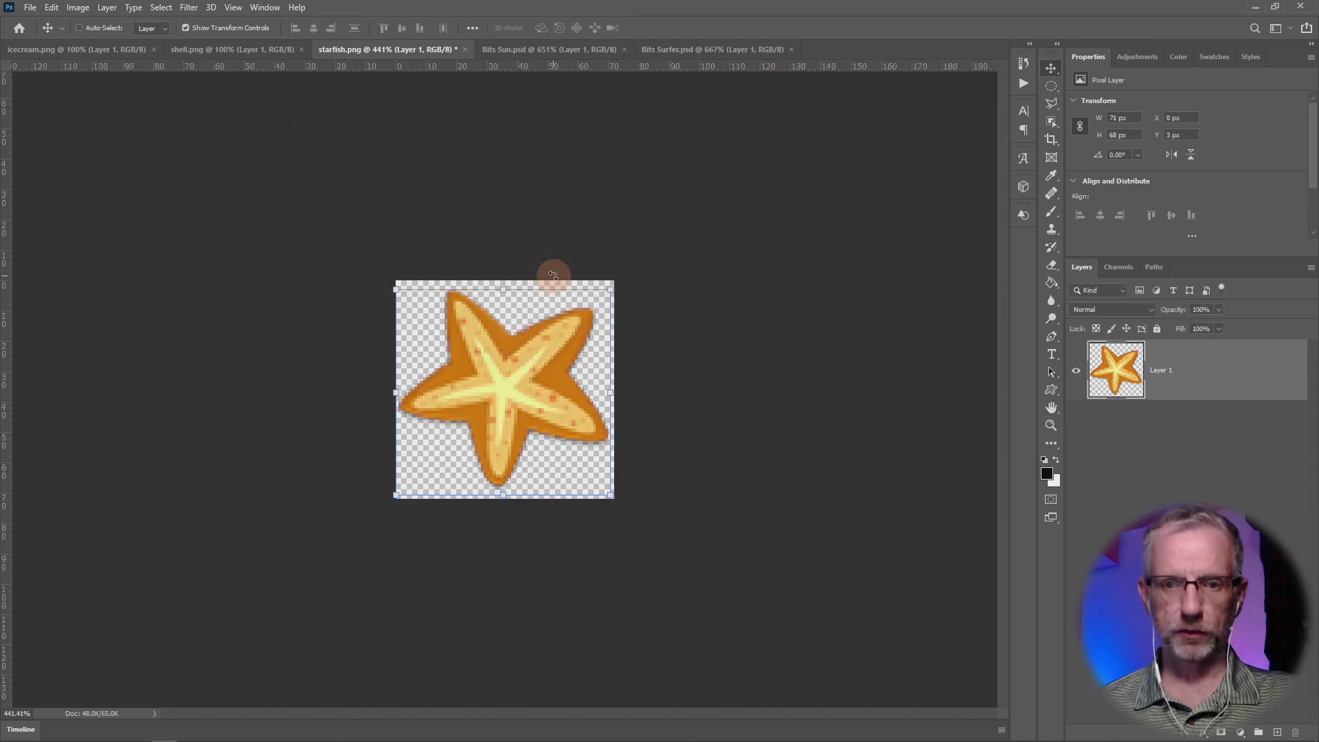
Step: Start saving the starfish image under a new name and choose OneDrive's Streaming > Emotes > Twitch folder as the location
left_click(30, 8)
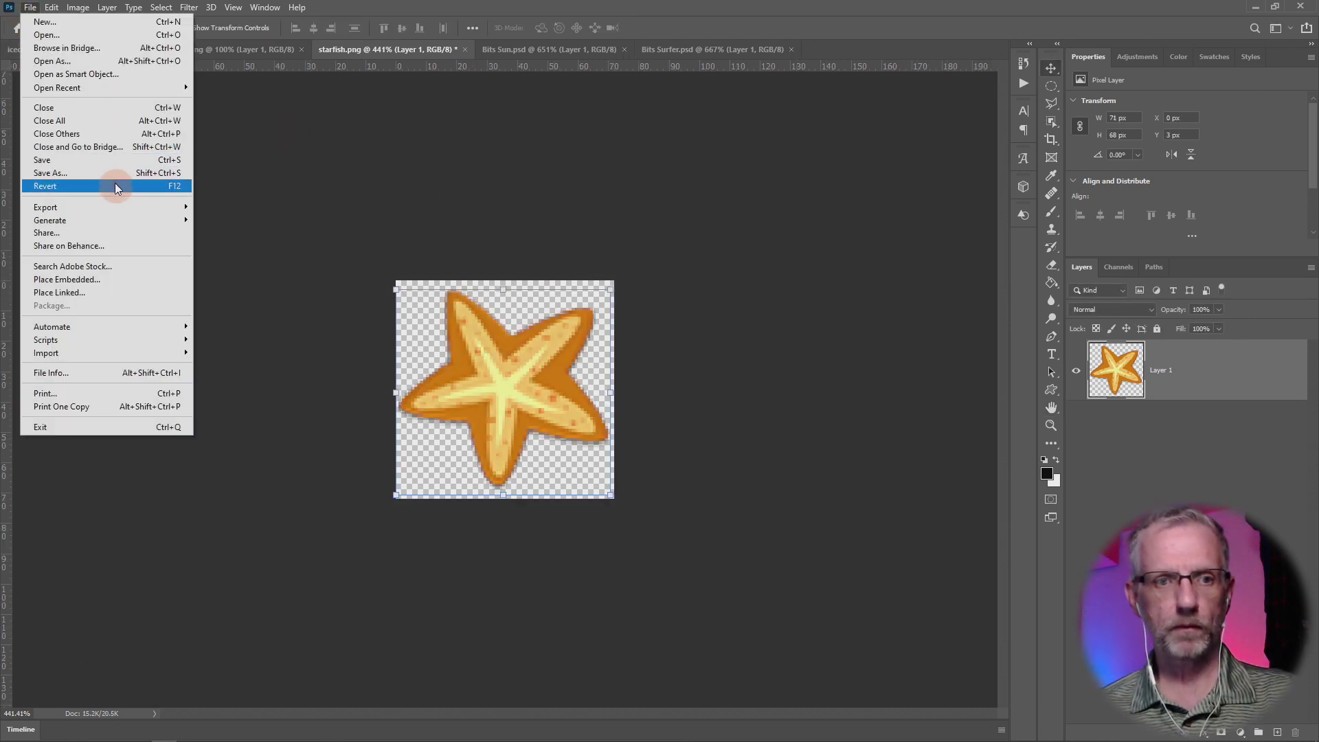
left_click(136, 173)
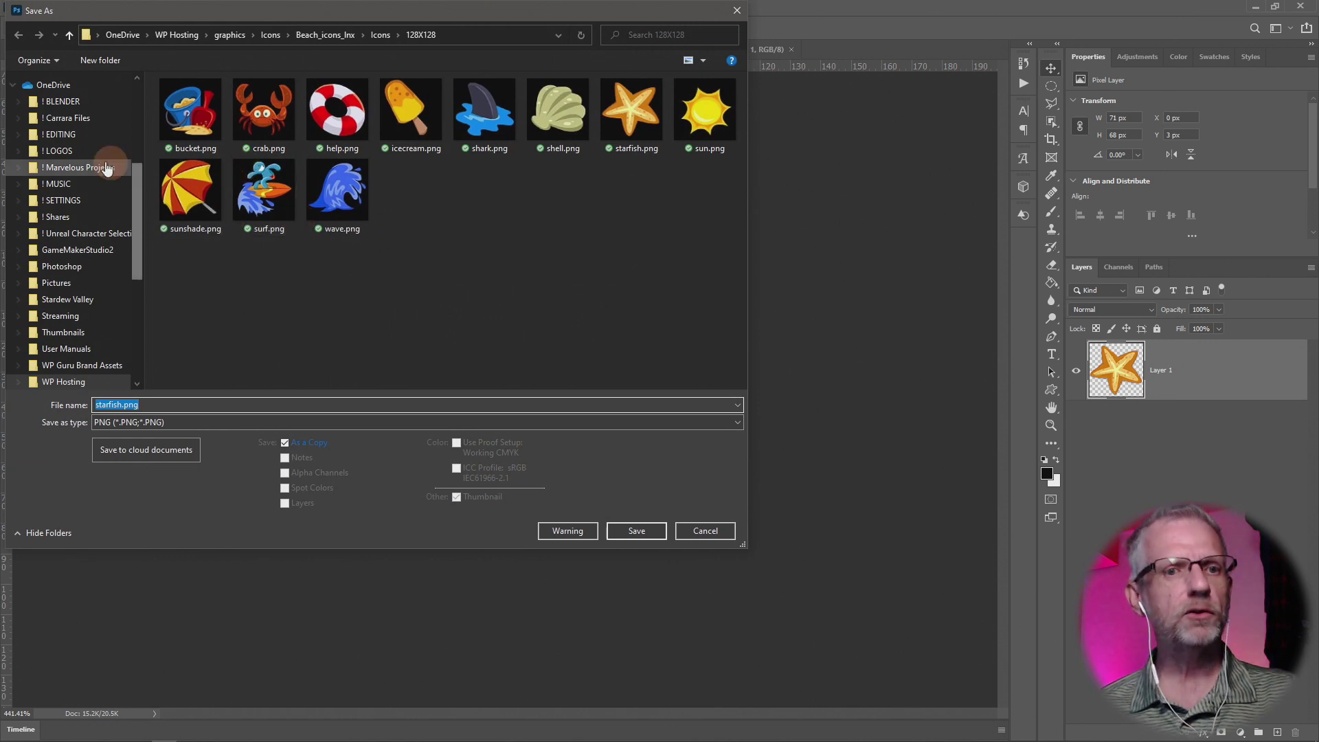
left_click(76, 316)
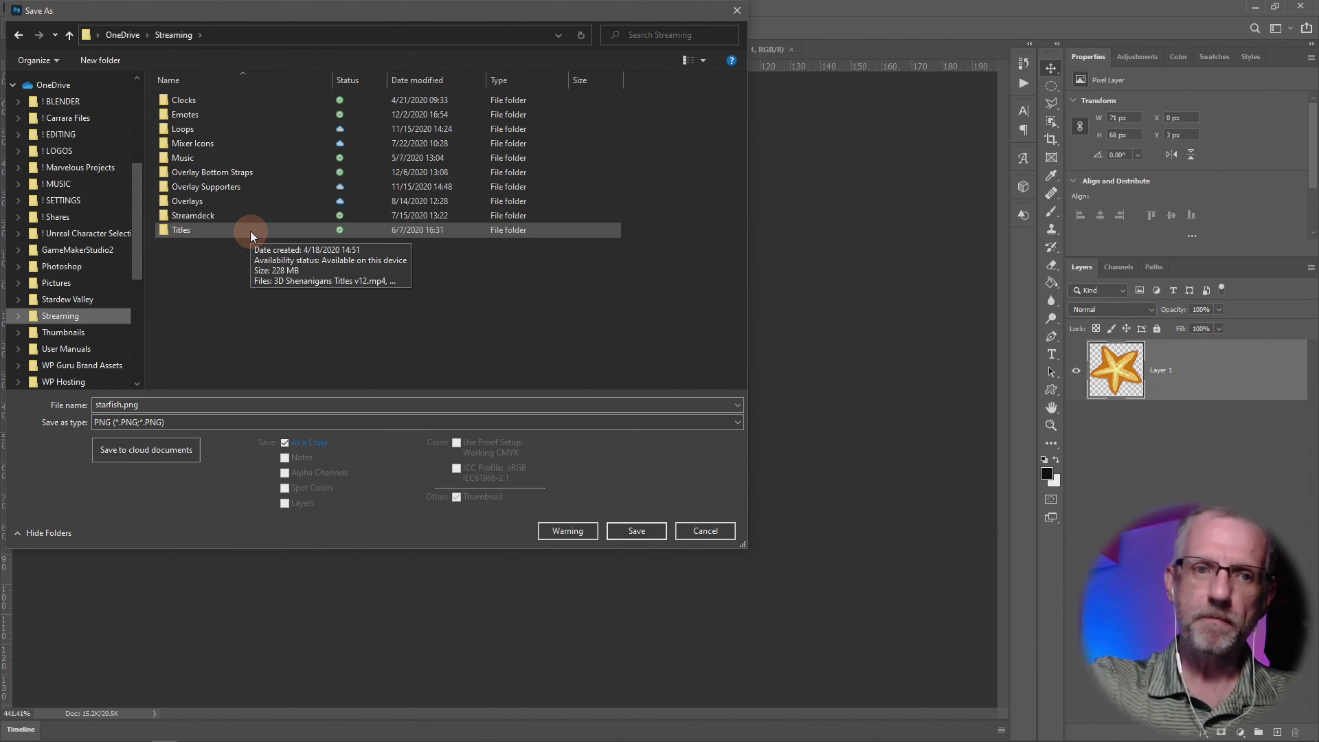
double_click(217, 112)
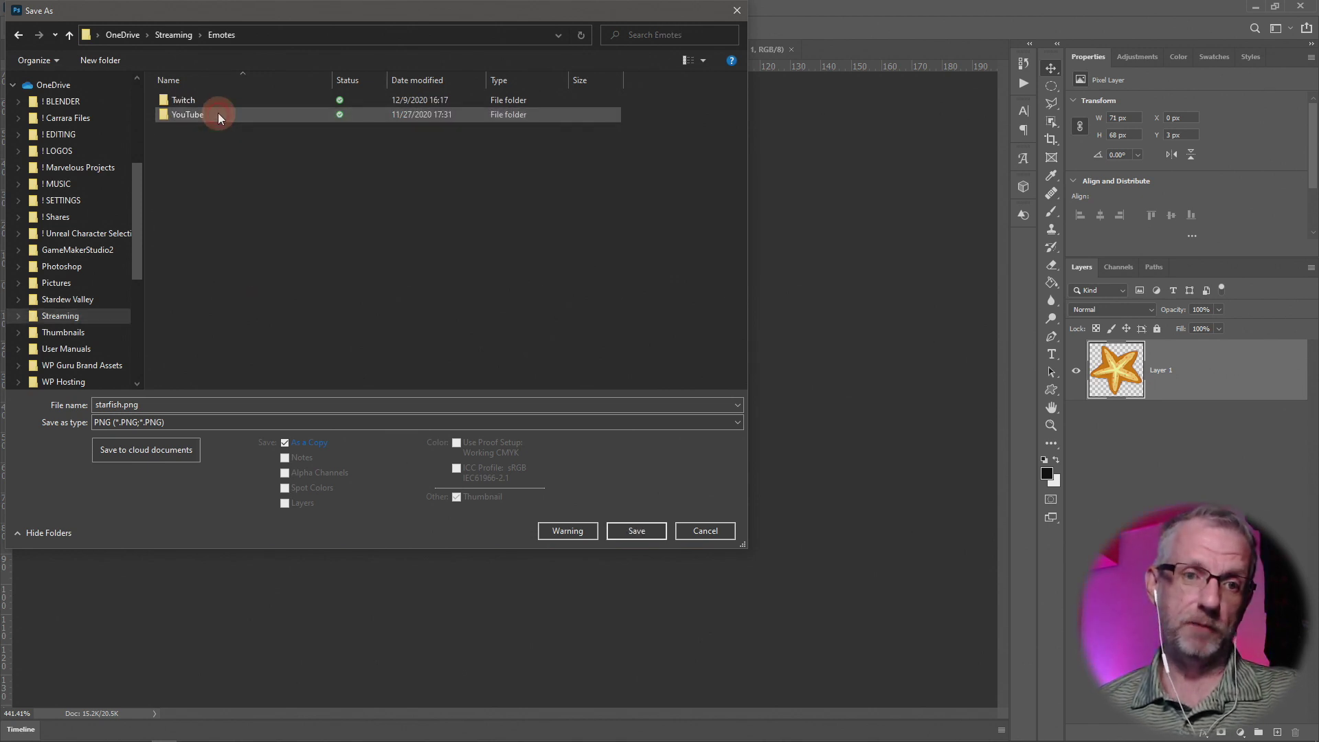
double_click(216, 102)
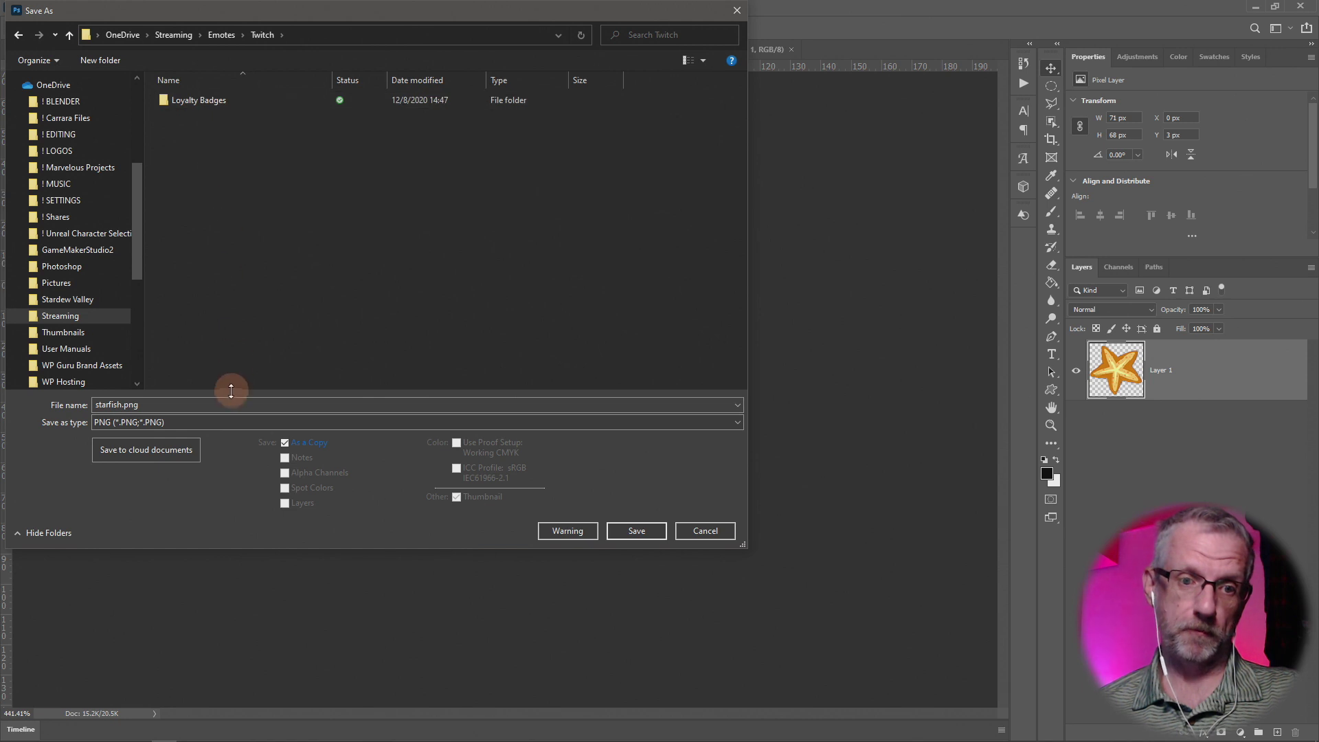
Step: Save the starfish image in Photoshop format as Bits Starfish.psd
left_click(229, 420)
left_click(220, 437)
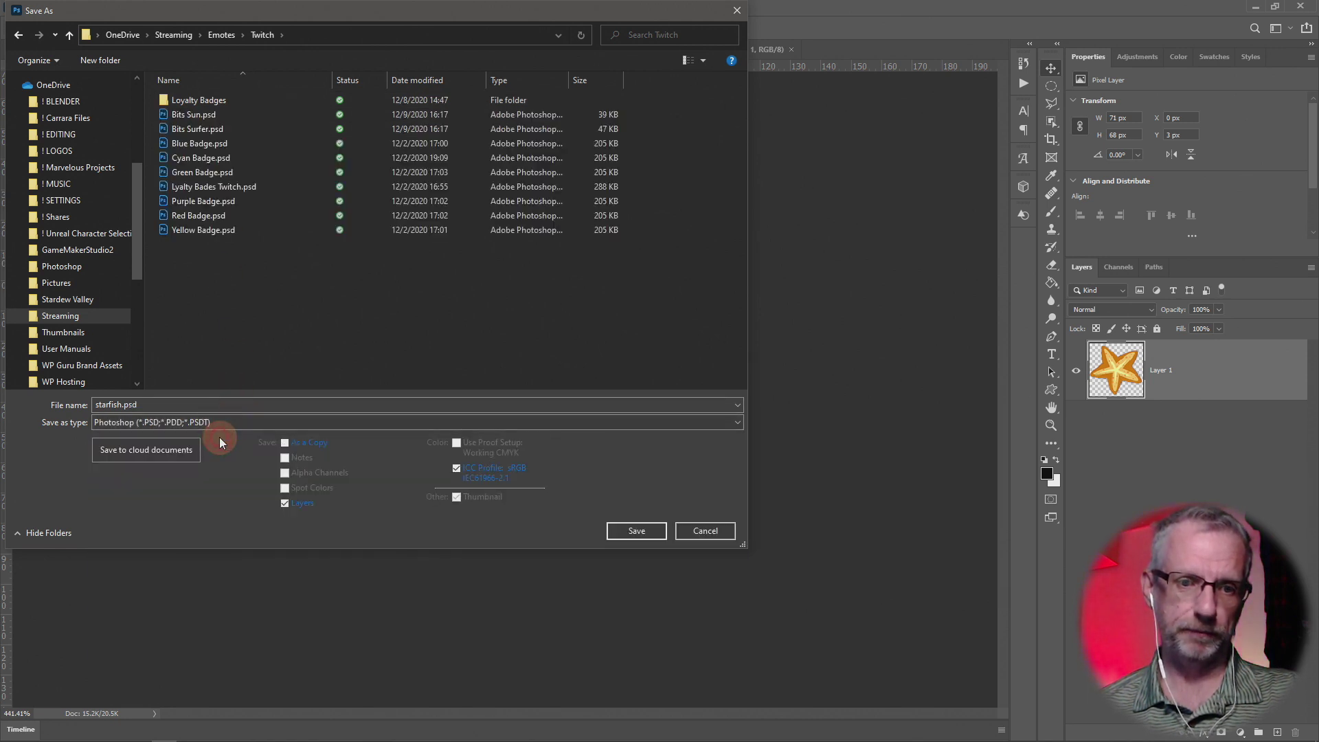
double_click(112, 404)
type("Bi")
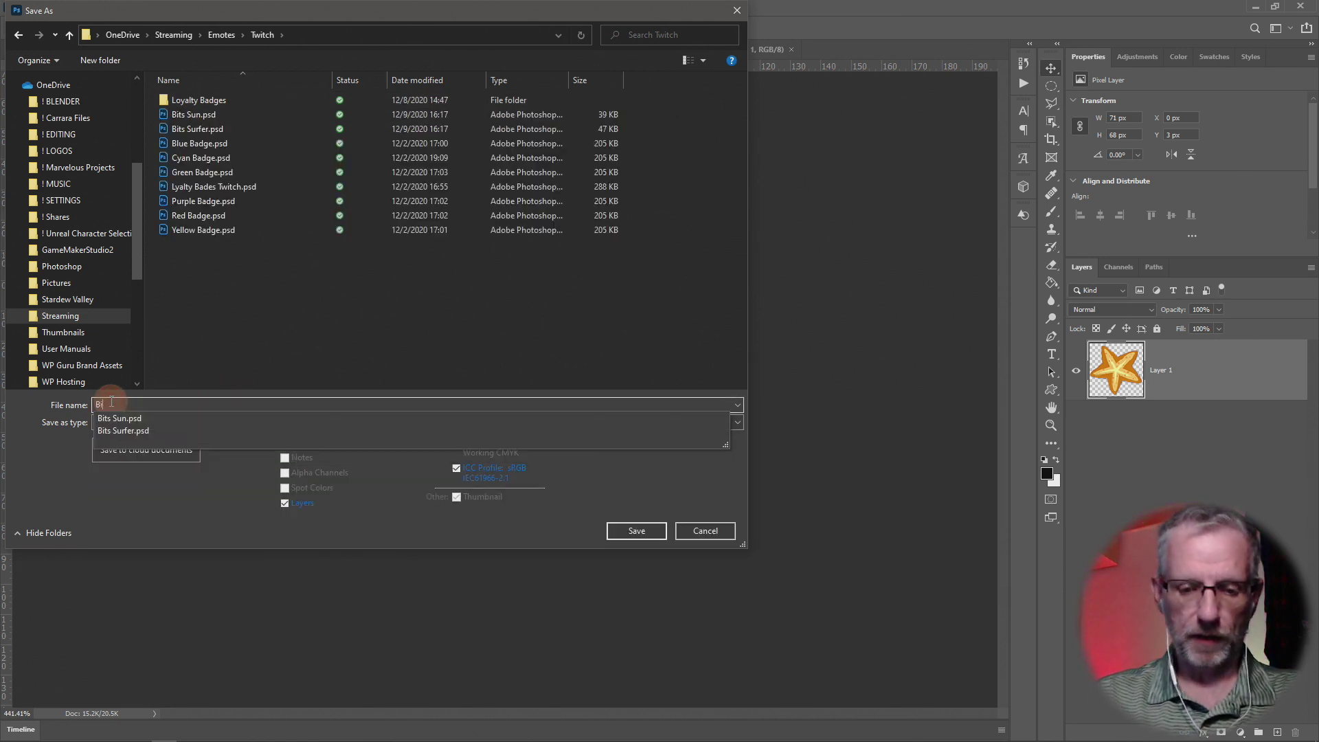
type("ts Starfish")
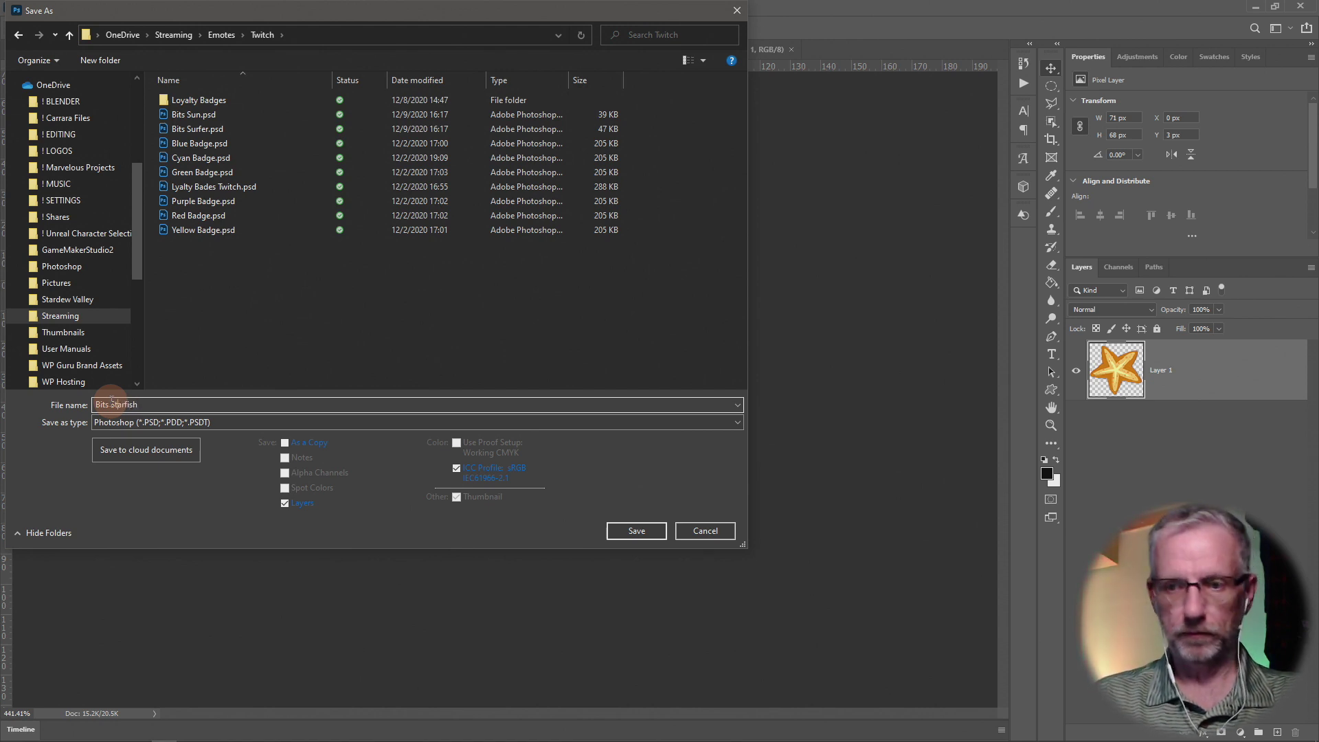
key("BackSpace")
key("BackSpace")
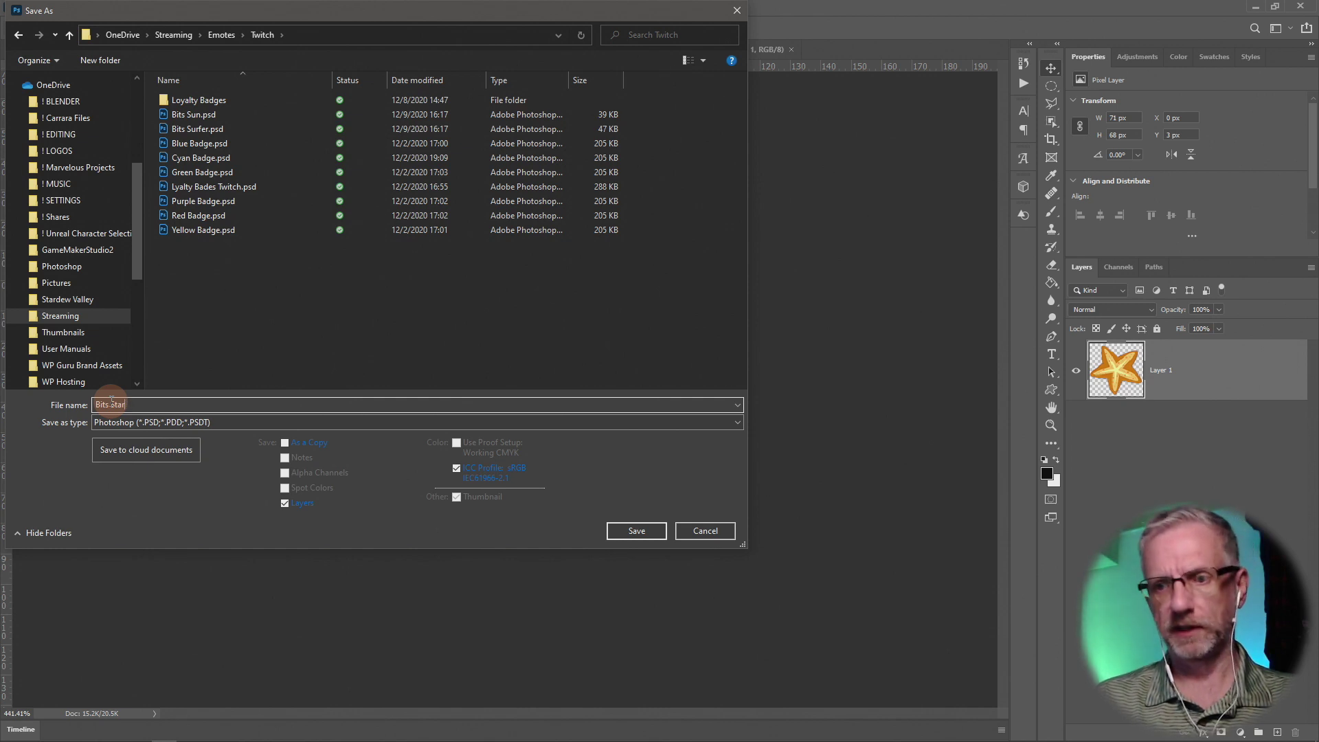
type("fish")
key("Return")
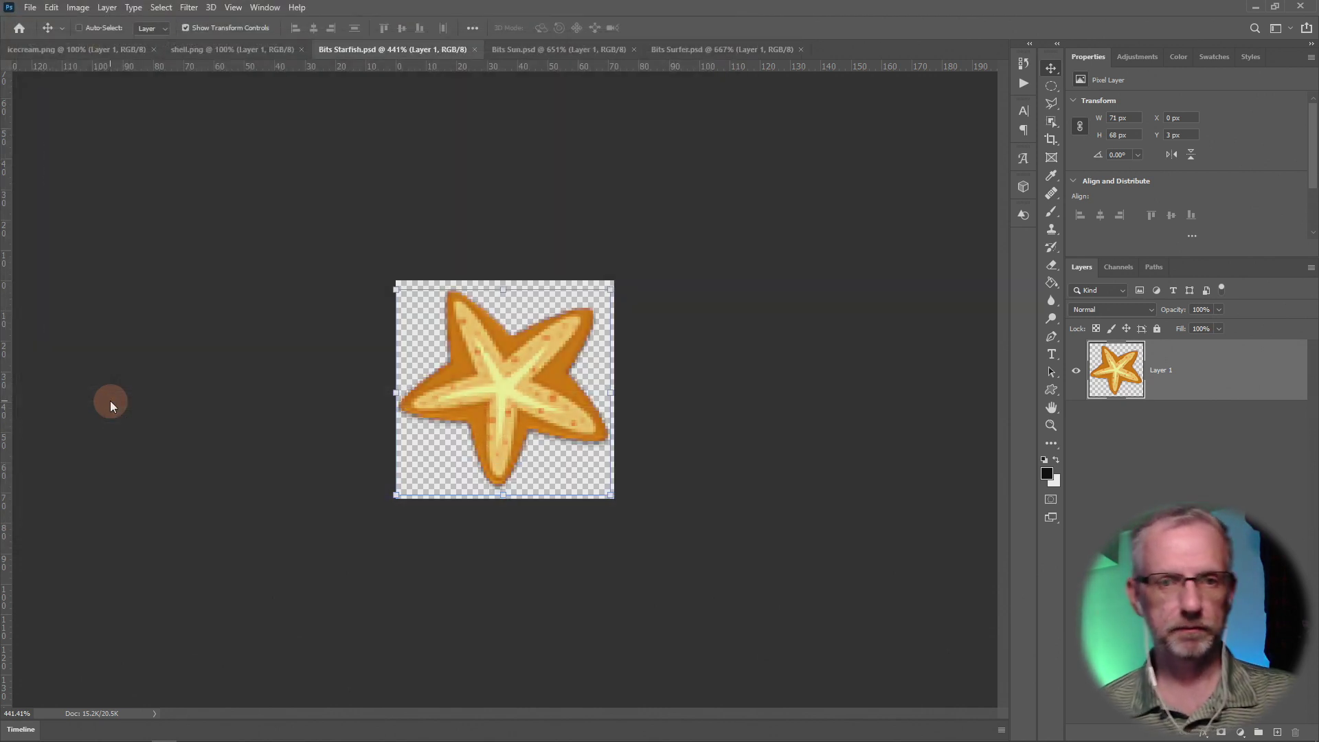
Step: In shell.png, enlarge the shell proportionally to about 122 by 107 px and nudge it 3 px left and 3 px up
left_click(225, 45)
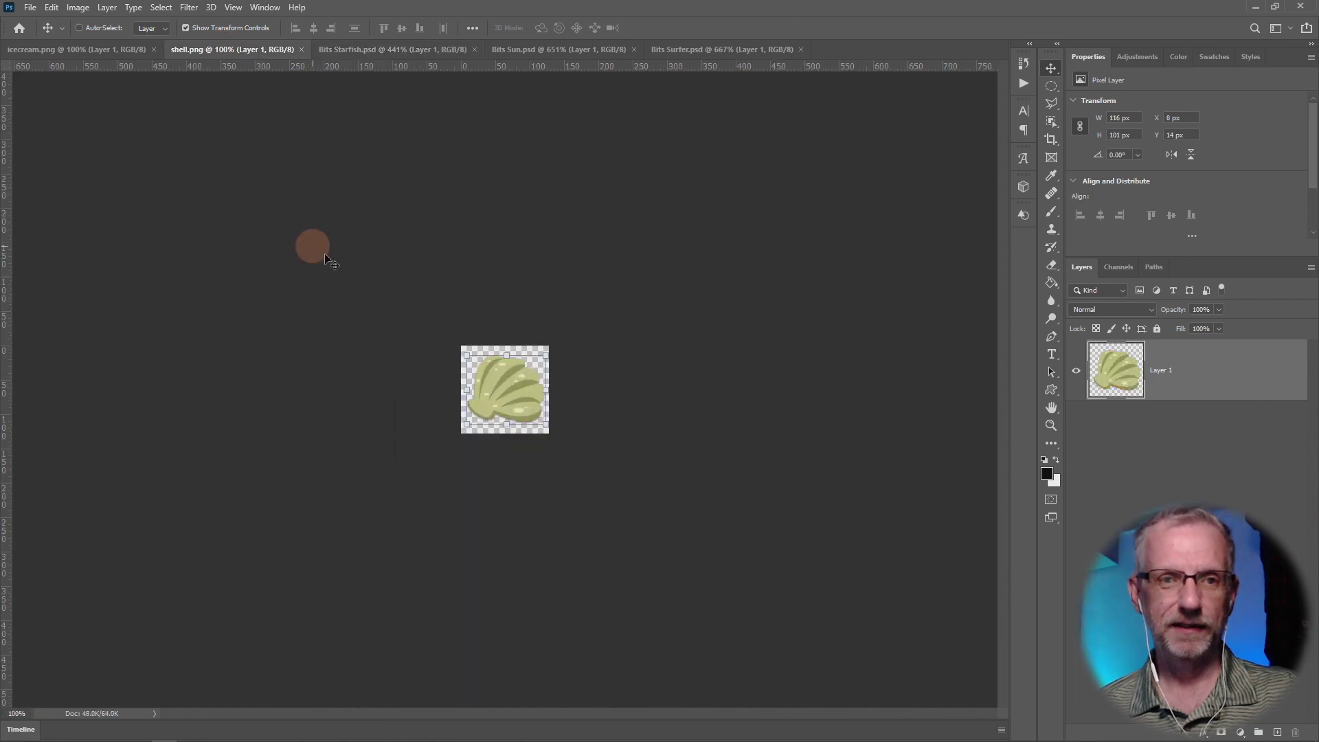
scroll(382, 318, "up", 5)
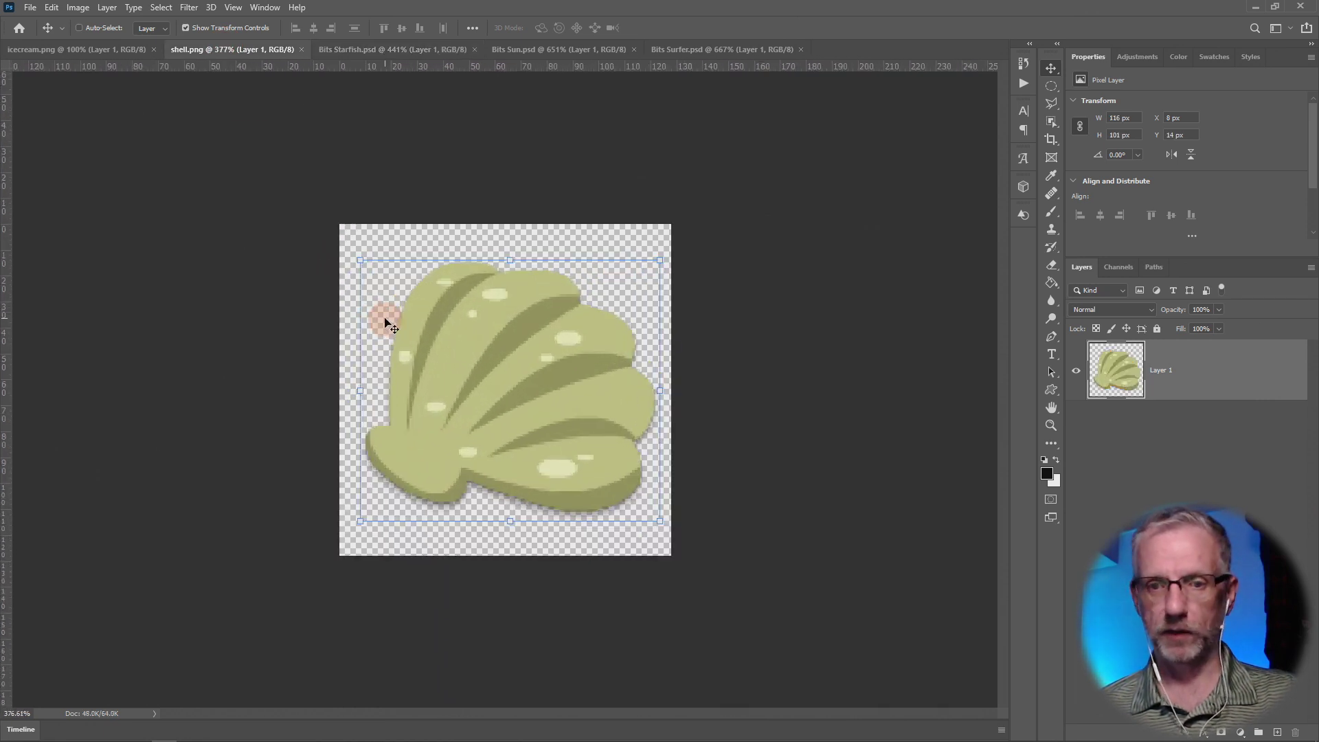
left_click_drag(658, 258, 669, 252)
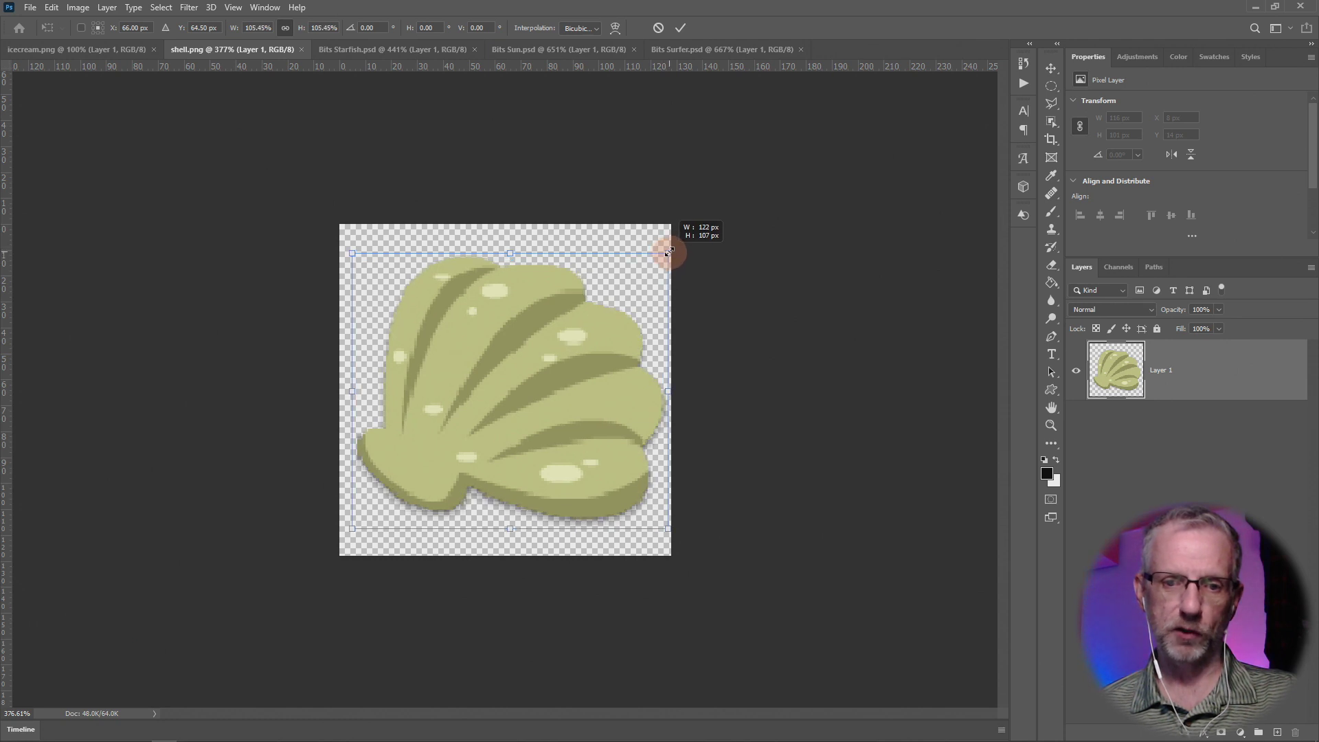
key("Left")
key("Left")
key("Left")
key("Up")
key("Up")
key("Up")
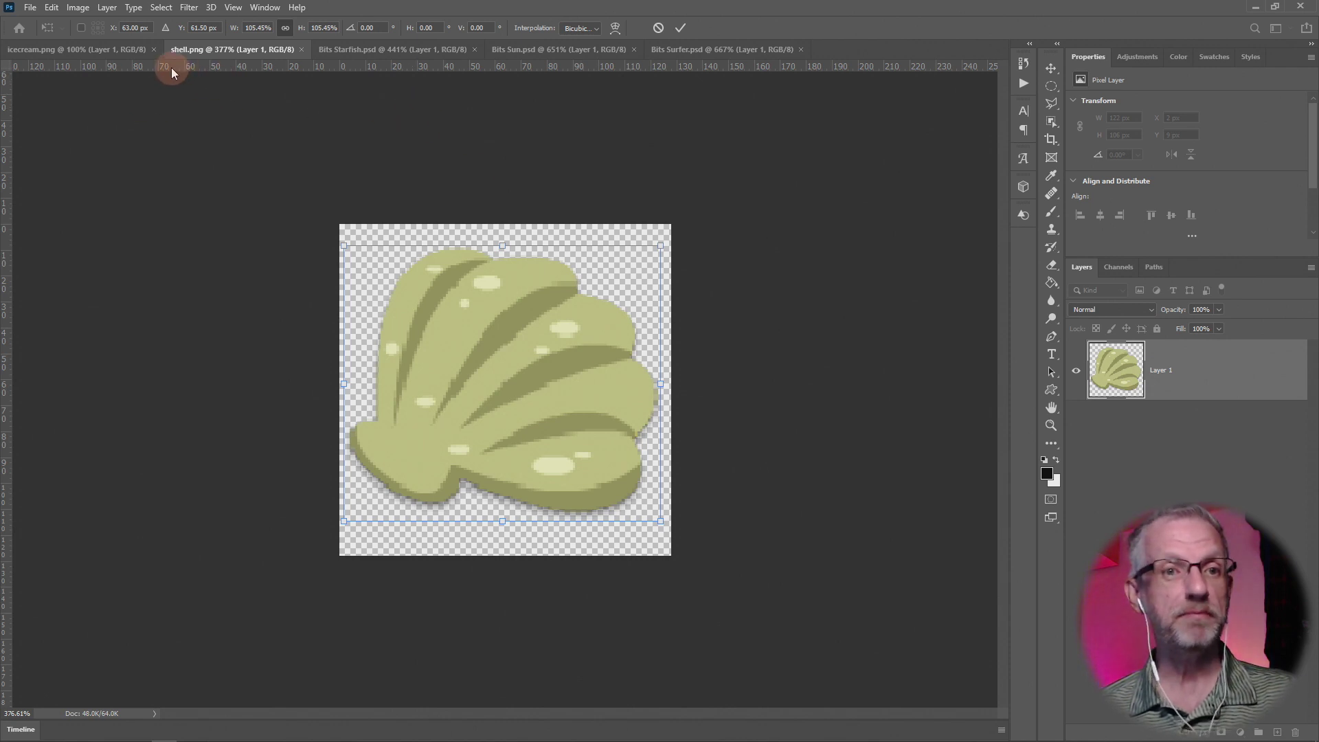
left_click(77, 8)
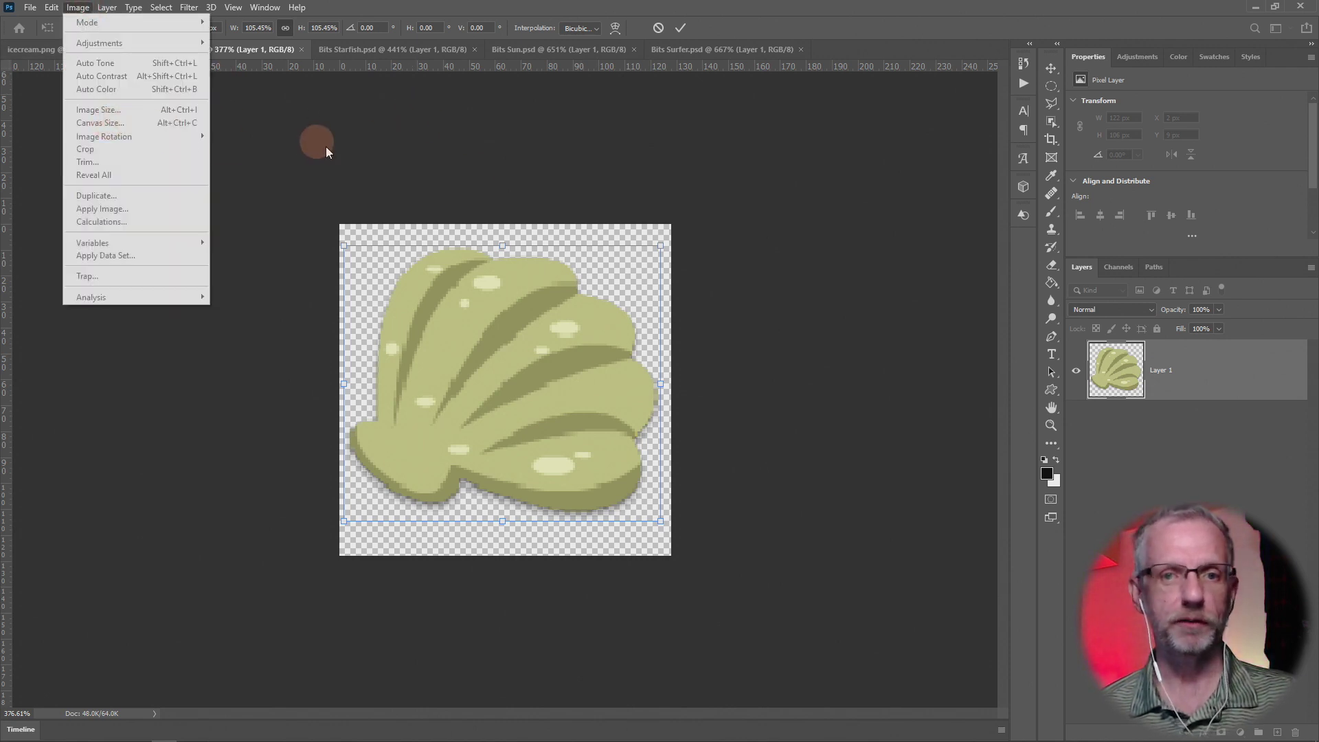
left_click(441, 165)
key("Return")
Step: Resize shell.png to 72 pixels wide with proportions linked
left_click(78, 8)
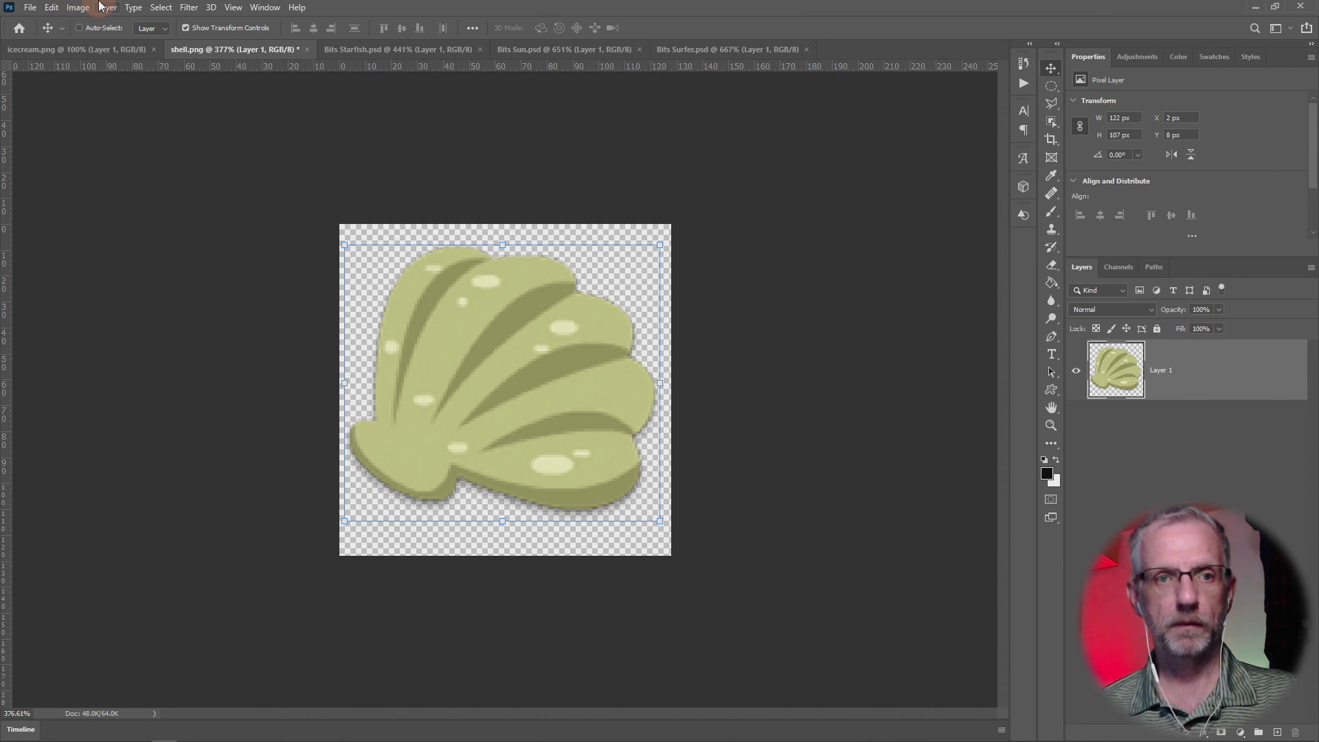
left_click(133, 110)
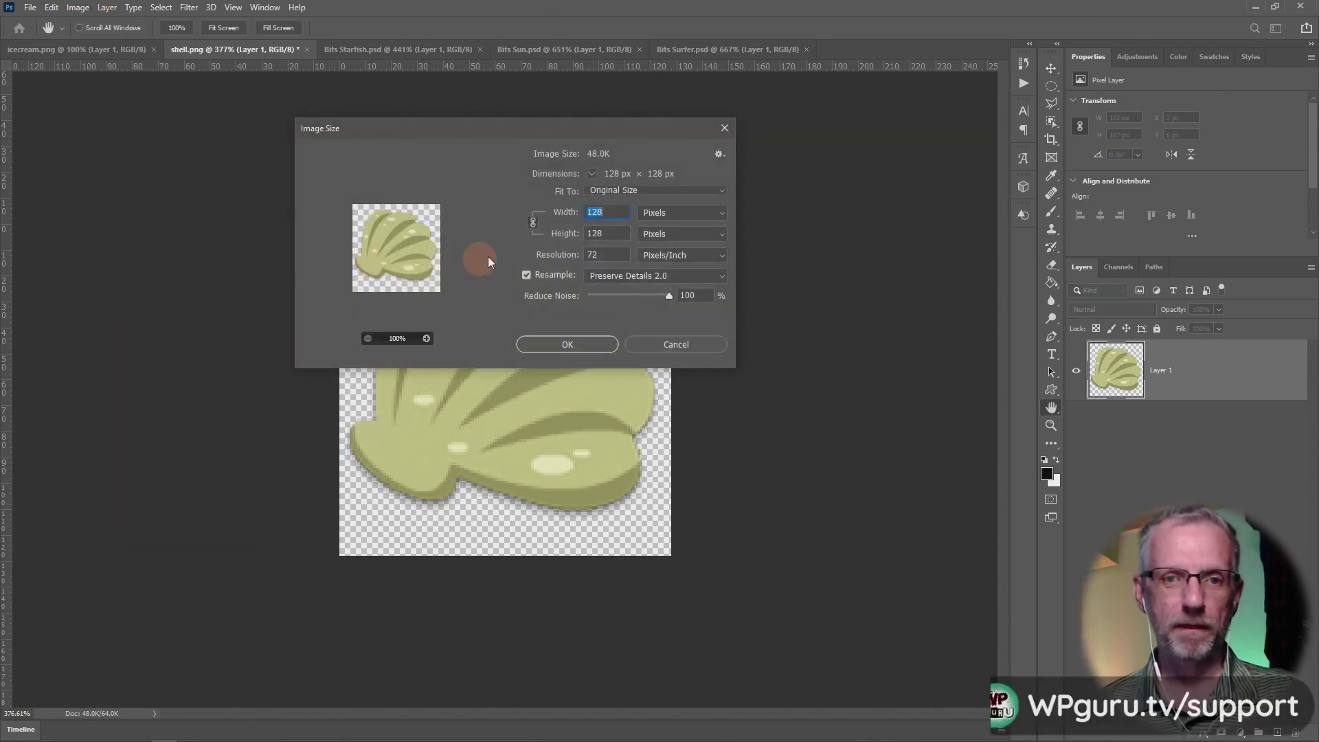
type("72")
key("Return")
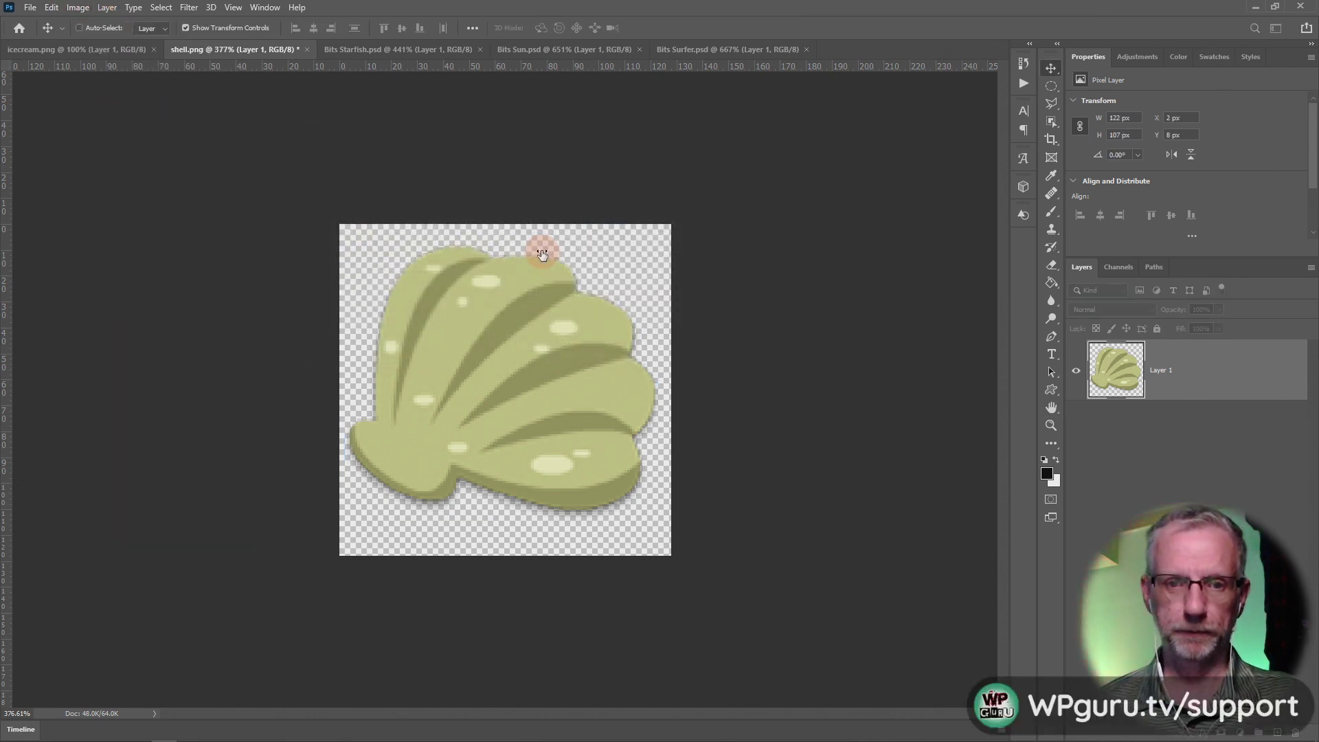
key("ctrl+plus")
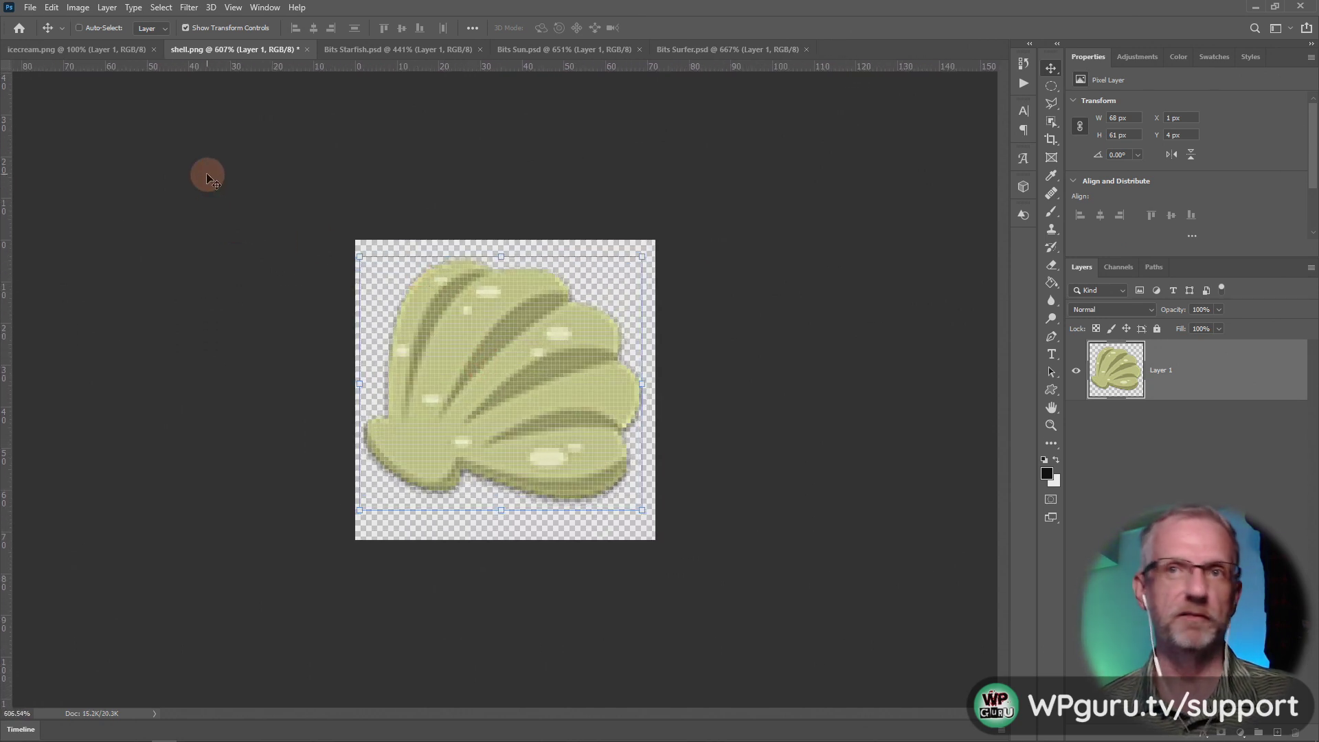
Step: Start saving the shell image under a new name and choose OneDrive's Streaming > Emotes > Twitch folder as the location
left_click(30, 7)
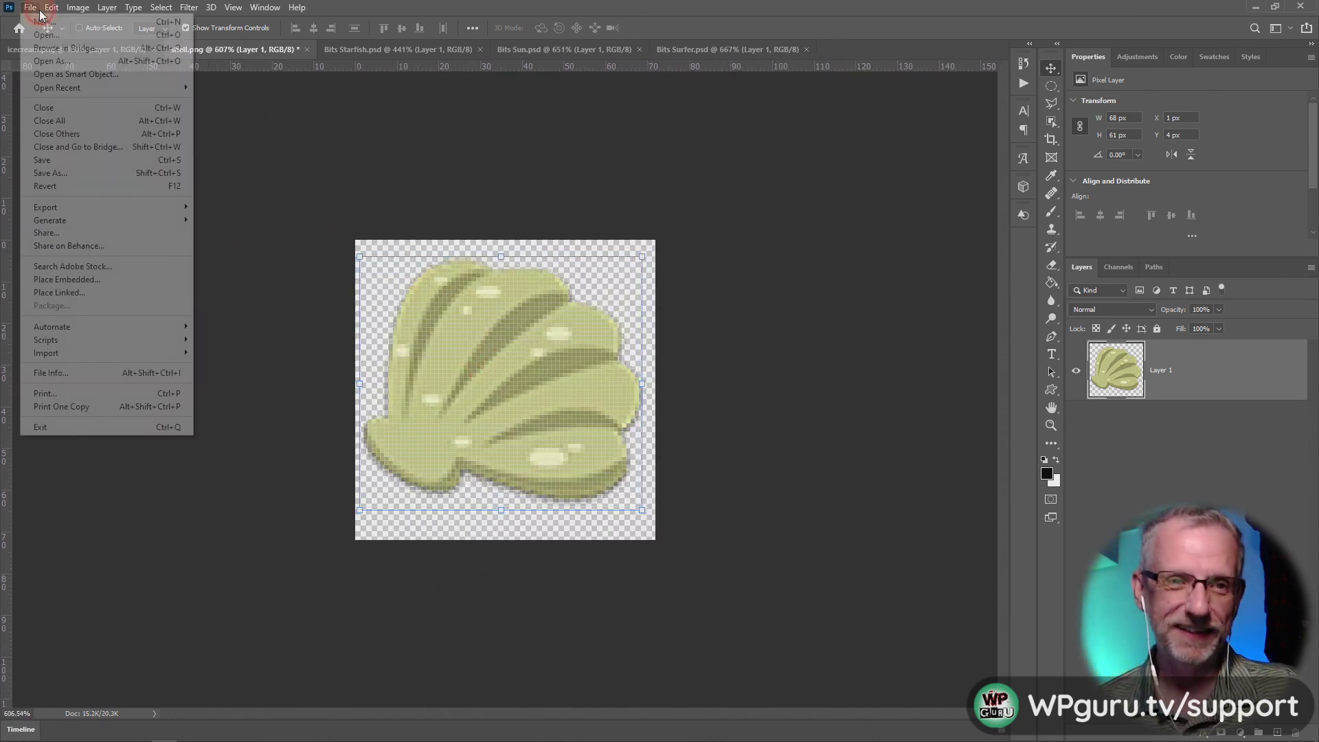
left_click(77, 175)
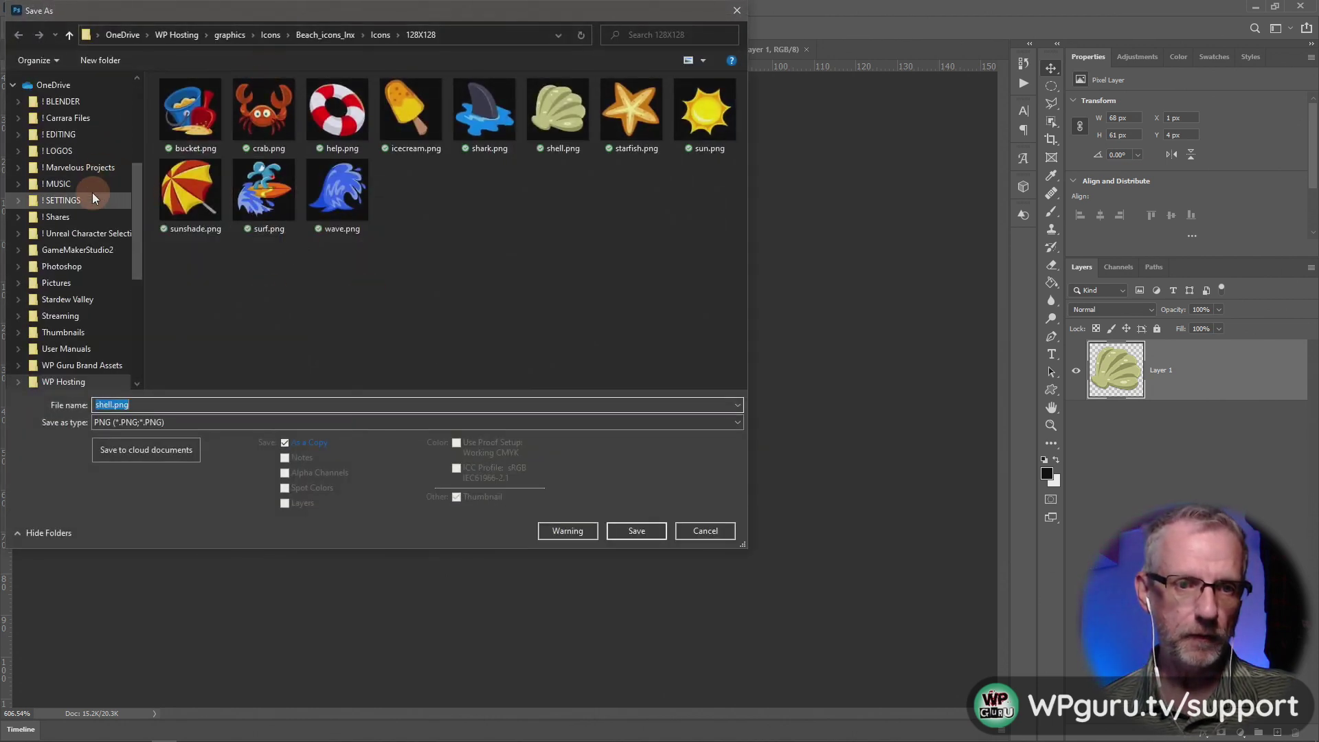
left_click(89, 315)
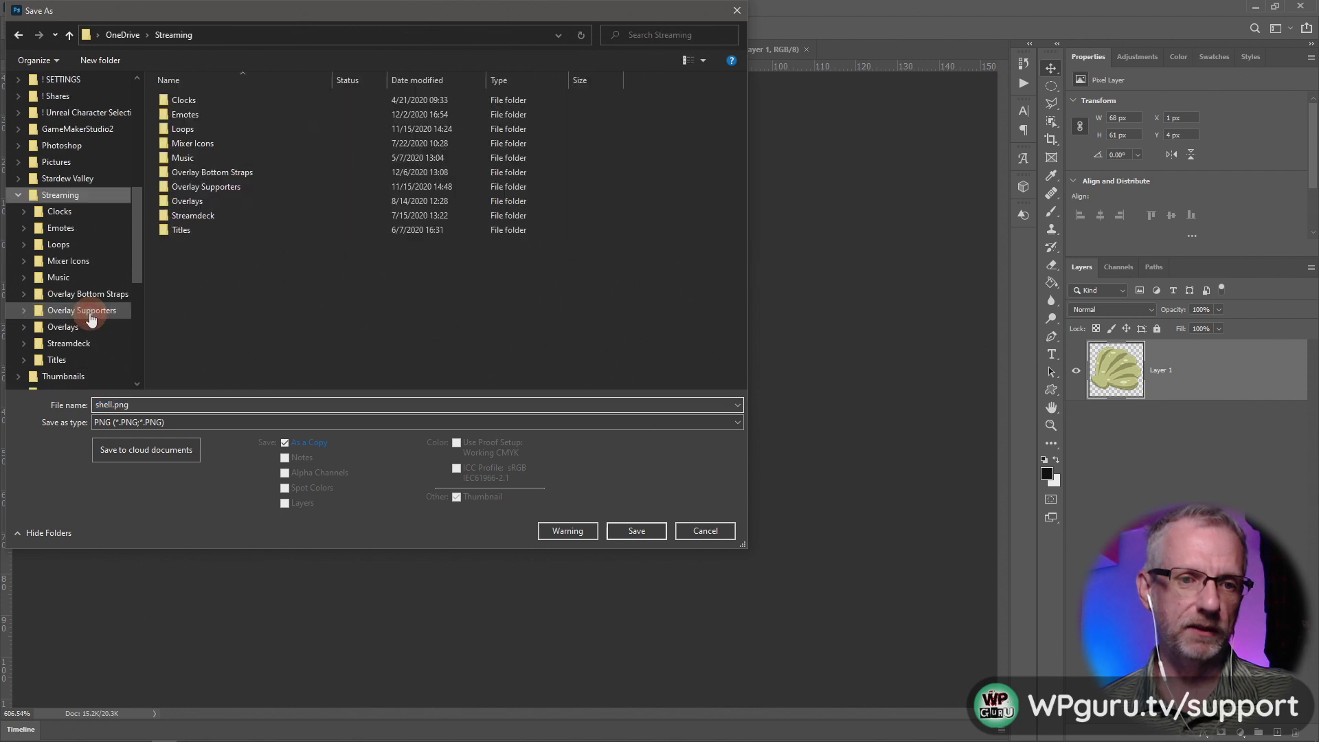
double_click(224, 118)
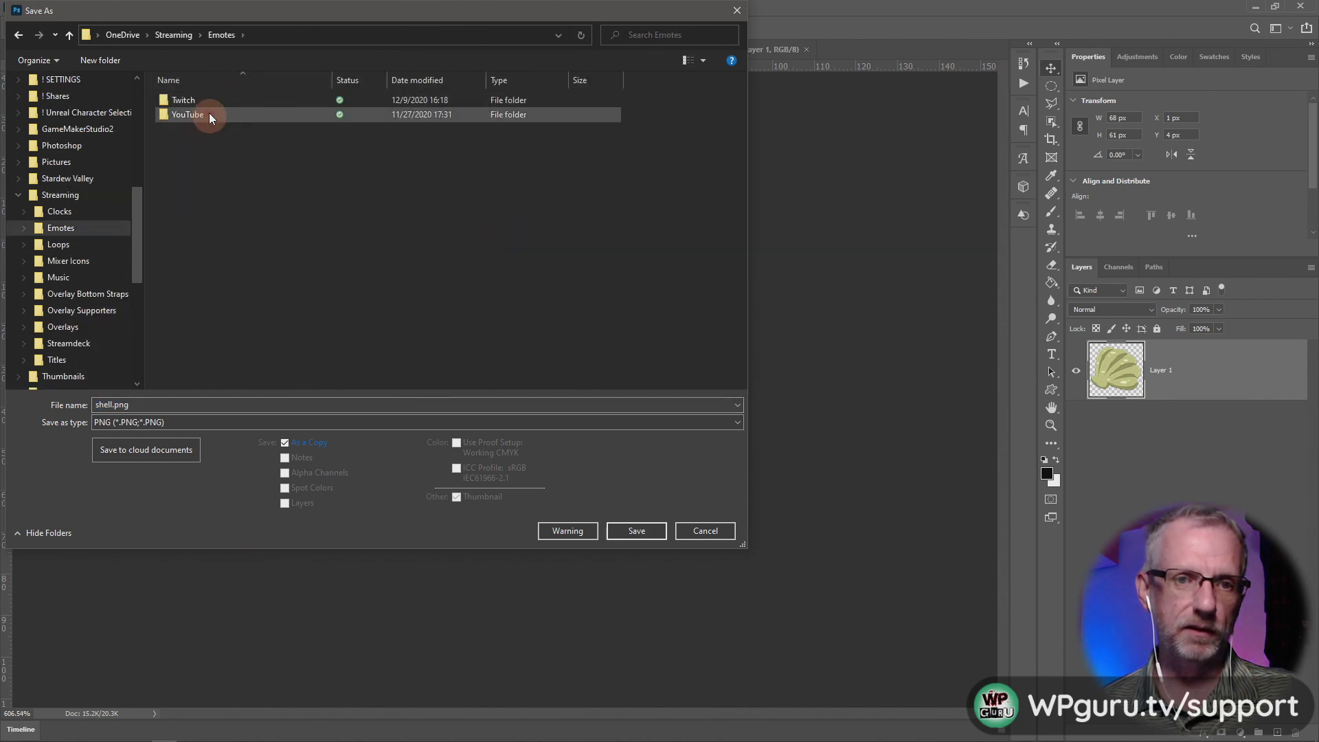
double_click(217, 100)
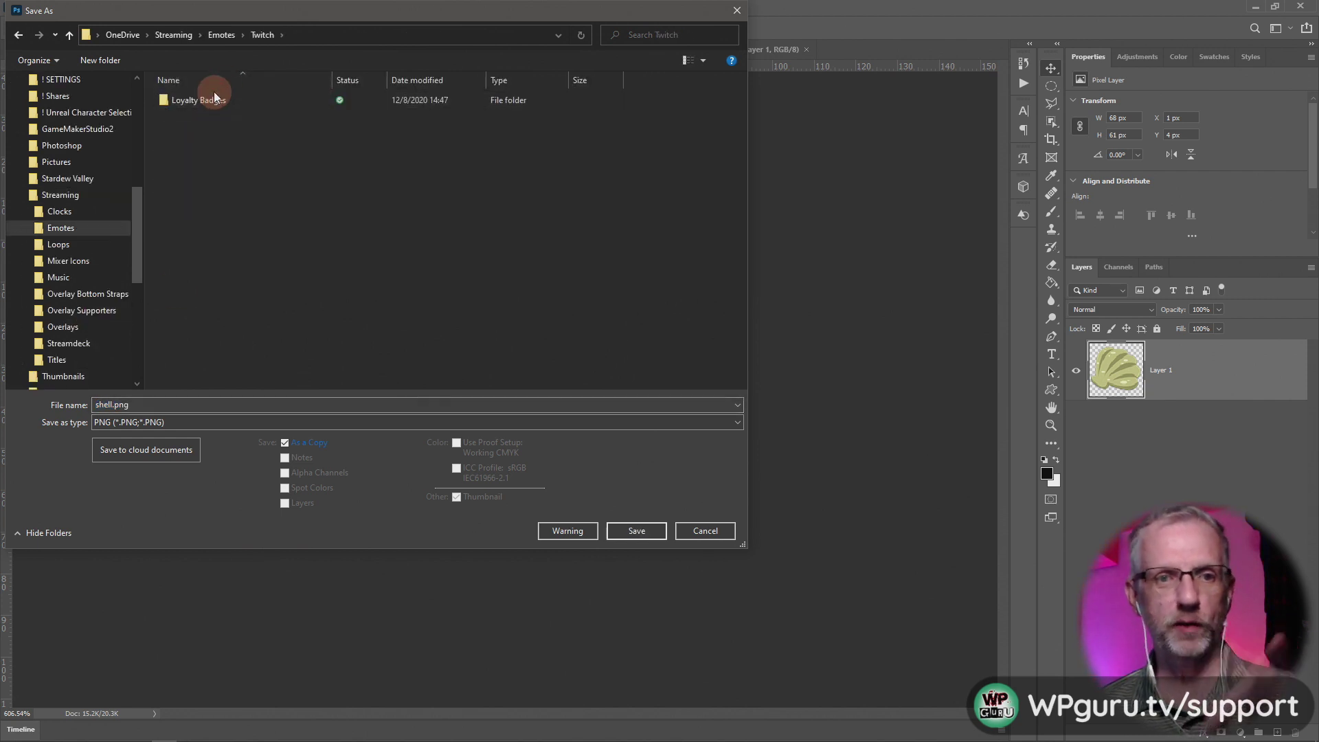
Step: Save the shell image in Photoshop format as Bits Shell.psd
left_click(286, 420)
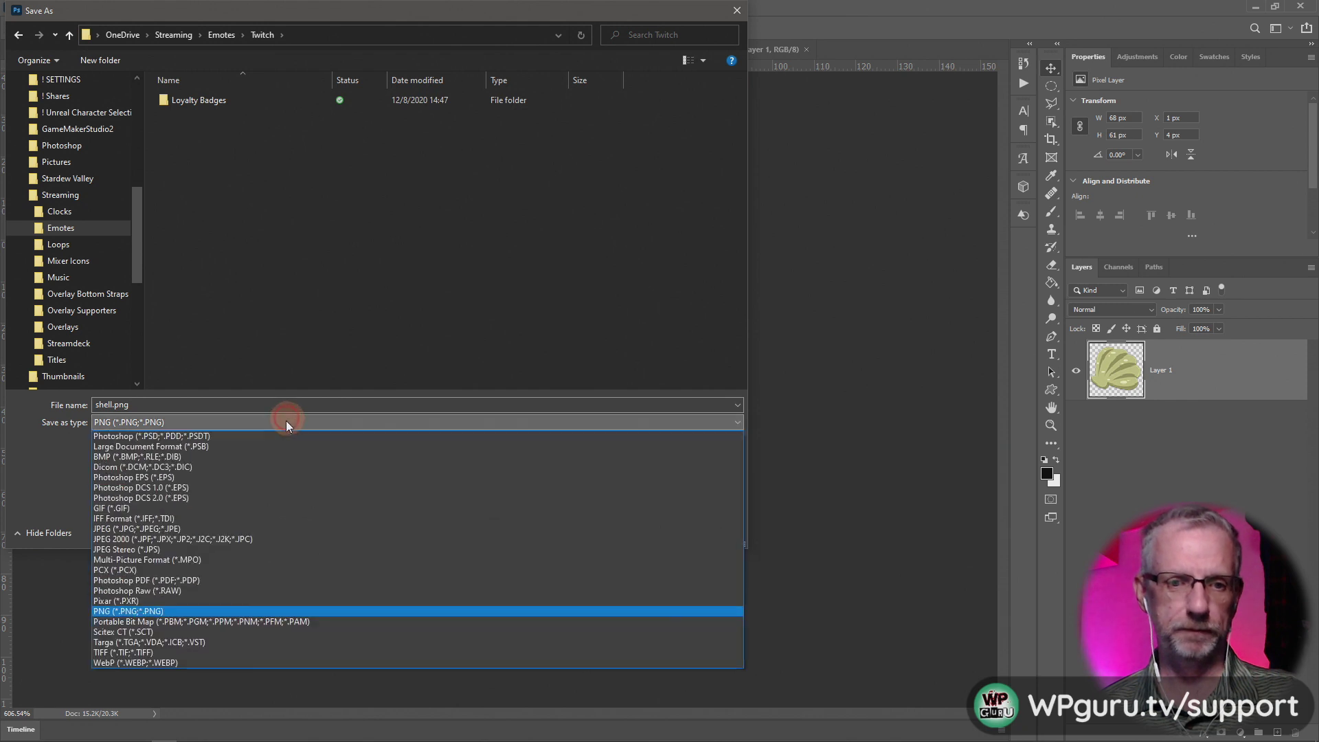
left_click(250, 439)
double_click(199, 406)
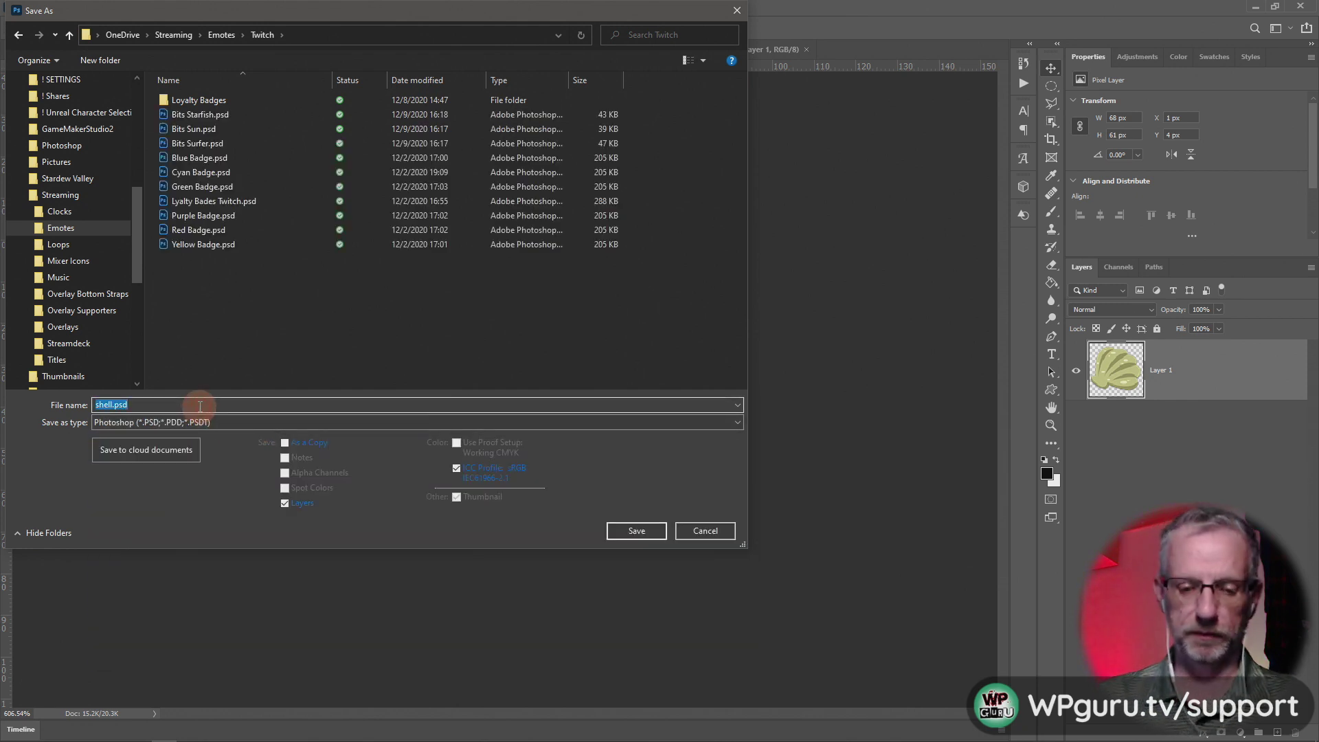
type("Bits She")
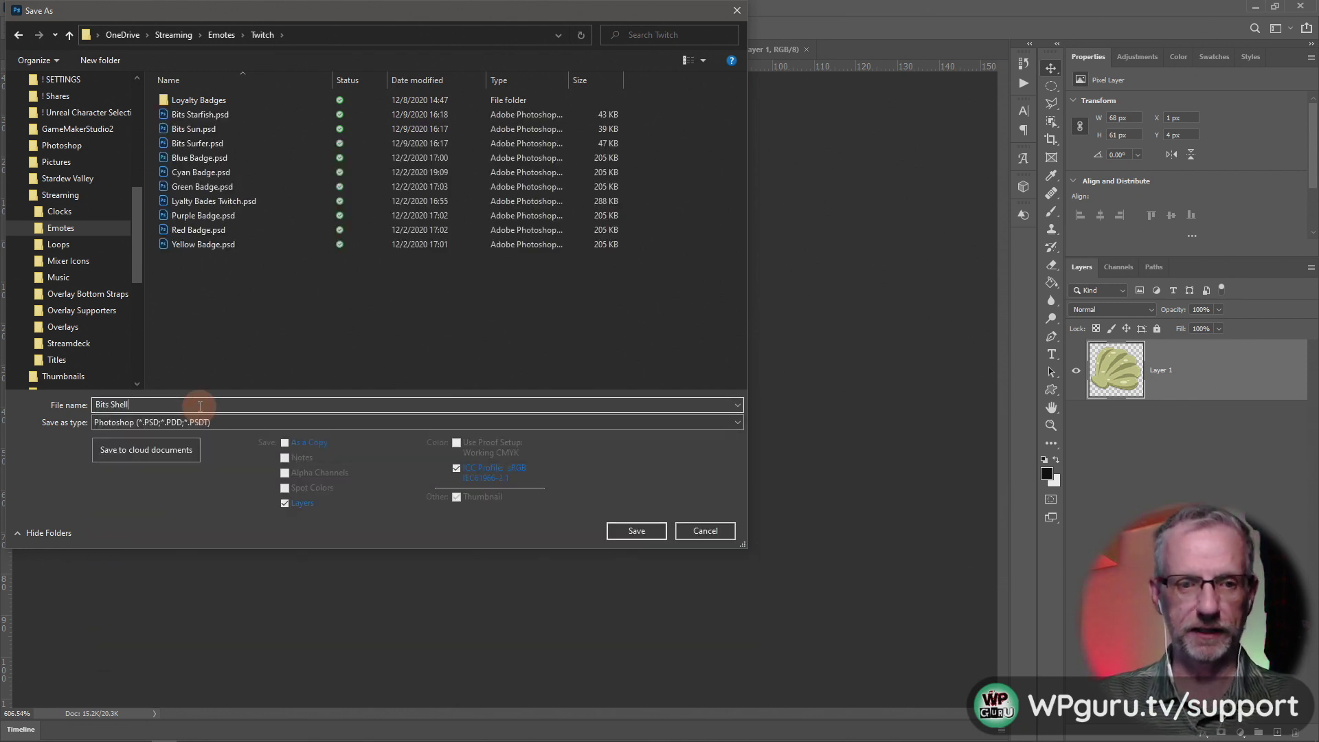
key("Return")
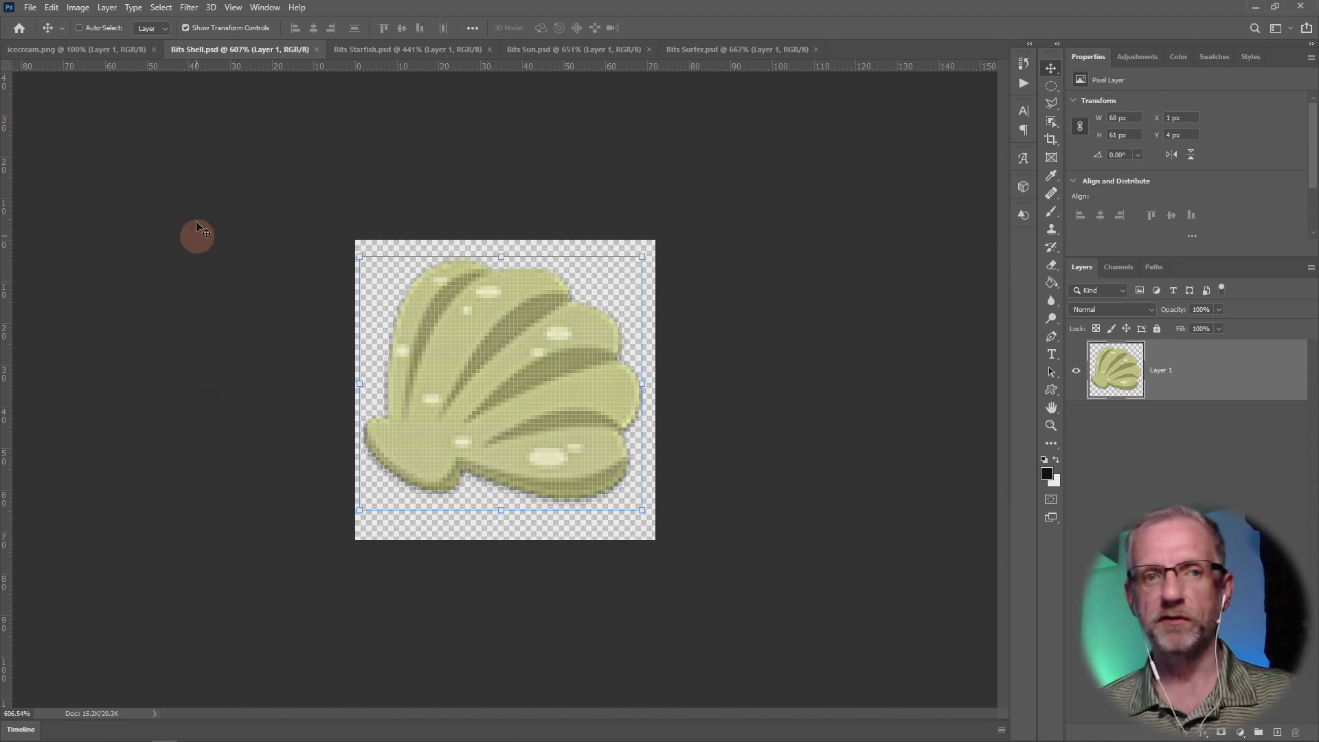
Step: In icecream.png, enlarge the ice cream proportionally to about 99 by 127 px and shift it right to roughly centre it on the canvas
left_click(117, 52)
scroll(472, 471, "up", 5)
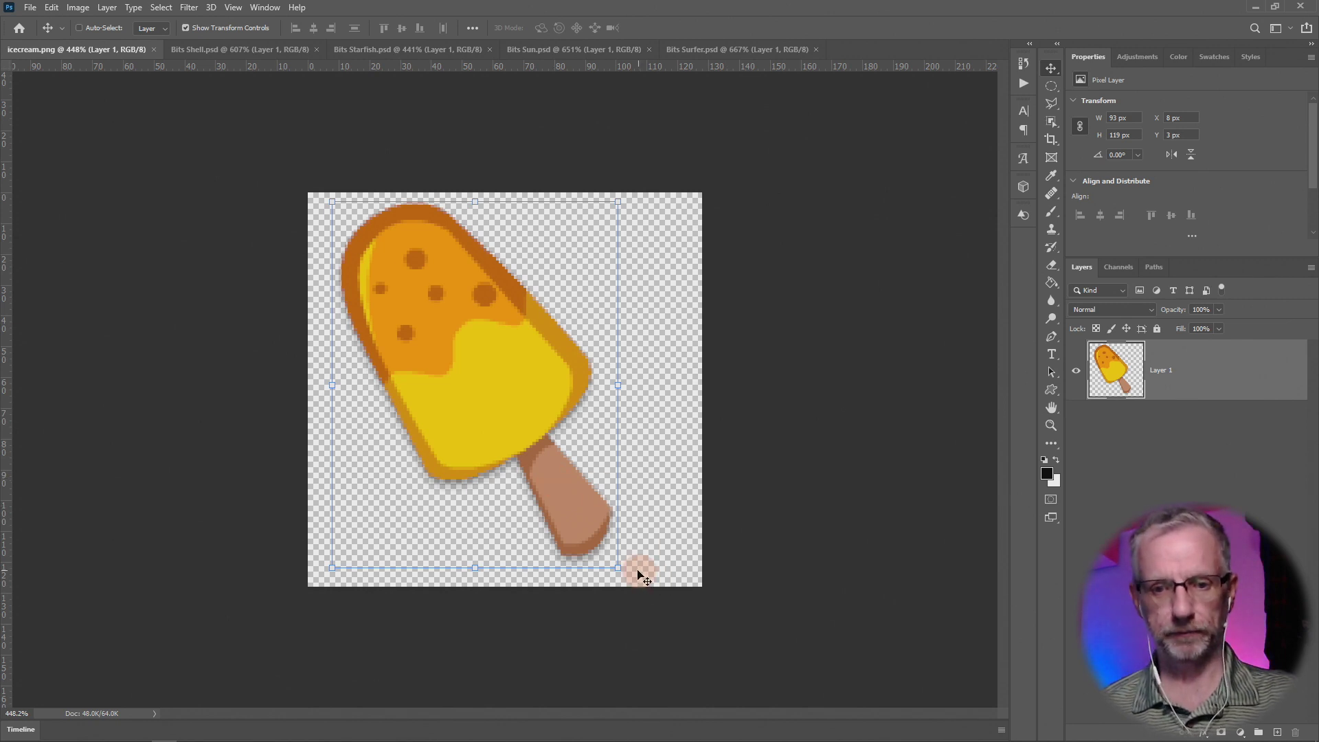
left_click_drag(618, 568, 644, 592)
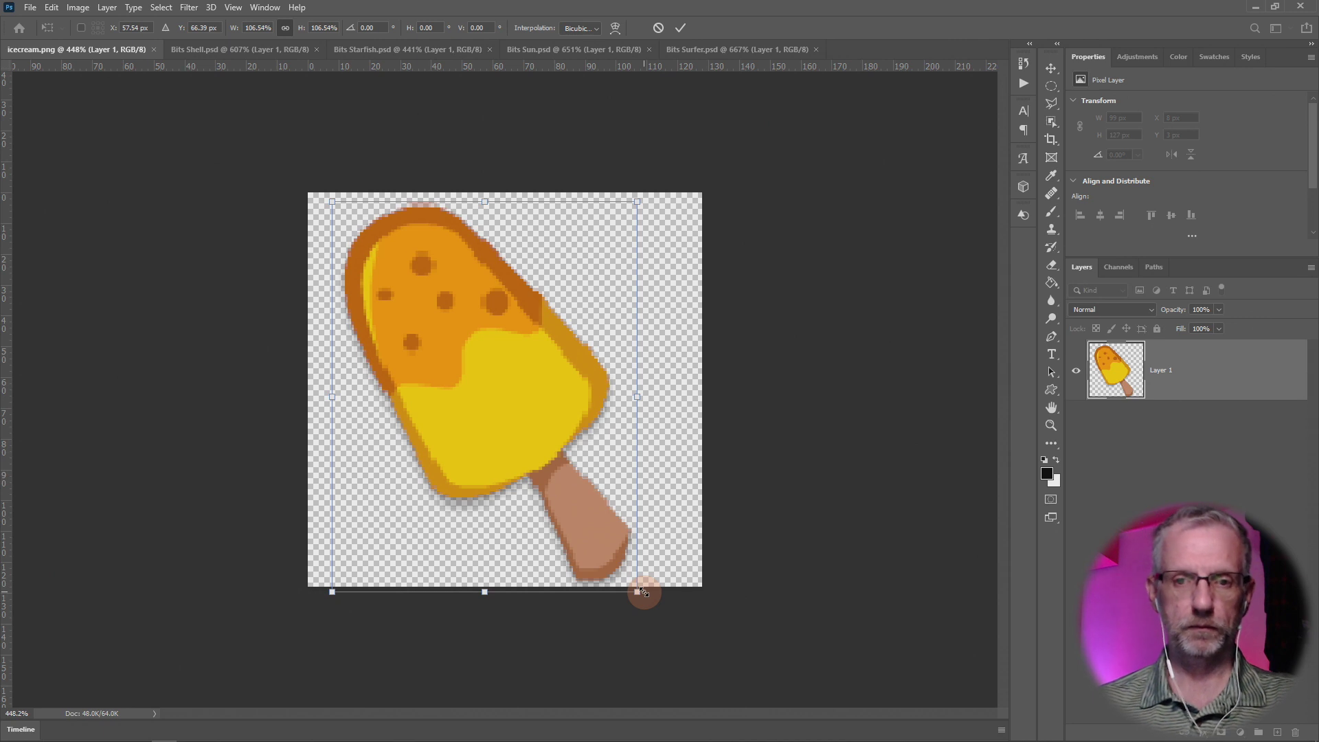
key("shift+Right")
key("ctrl+z")
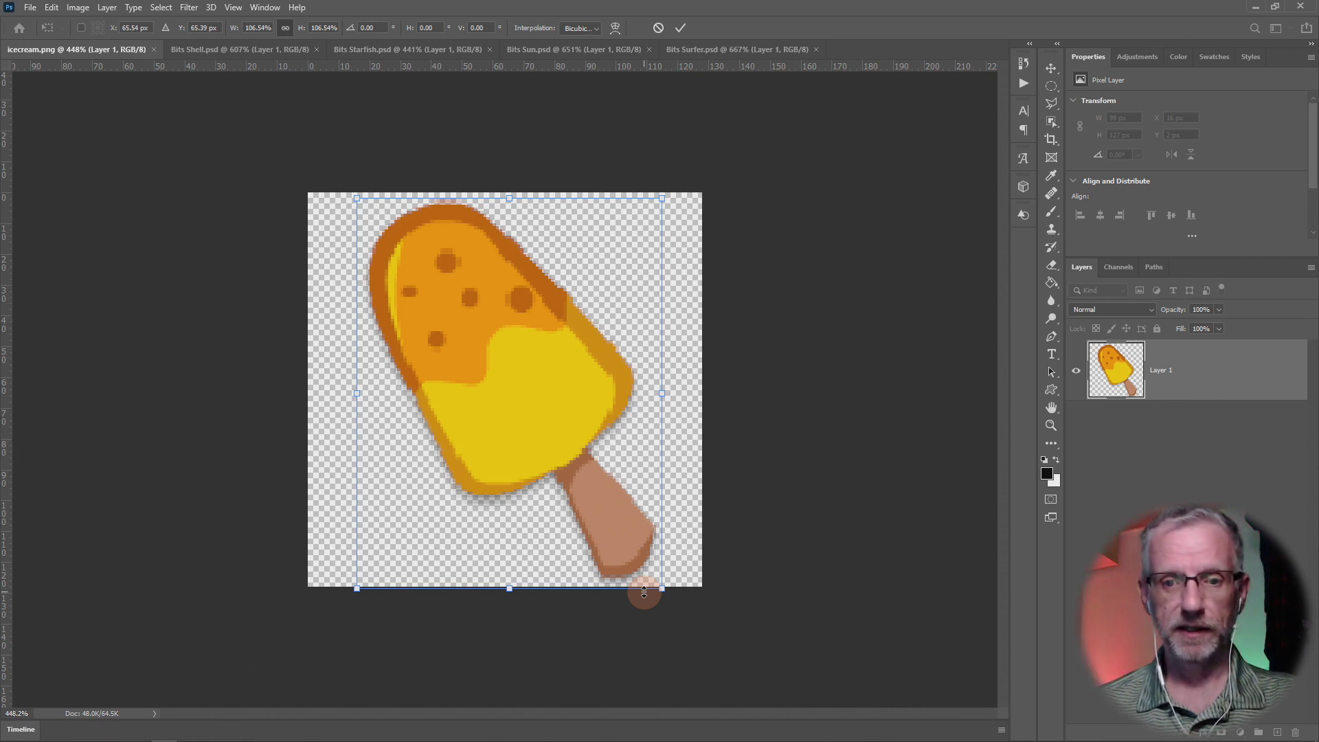
key("Left")
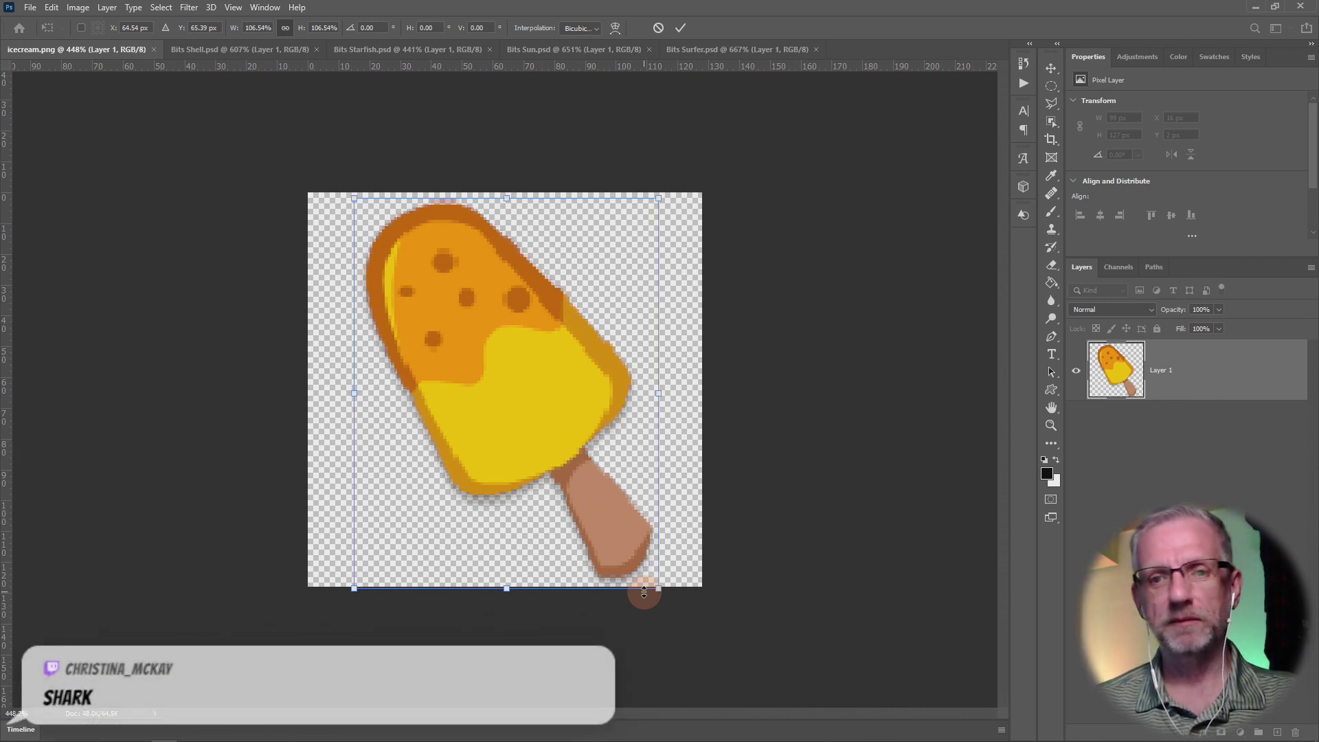
key("Return")
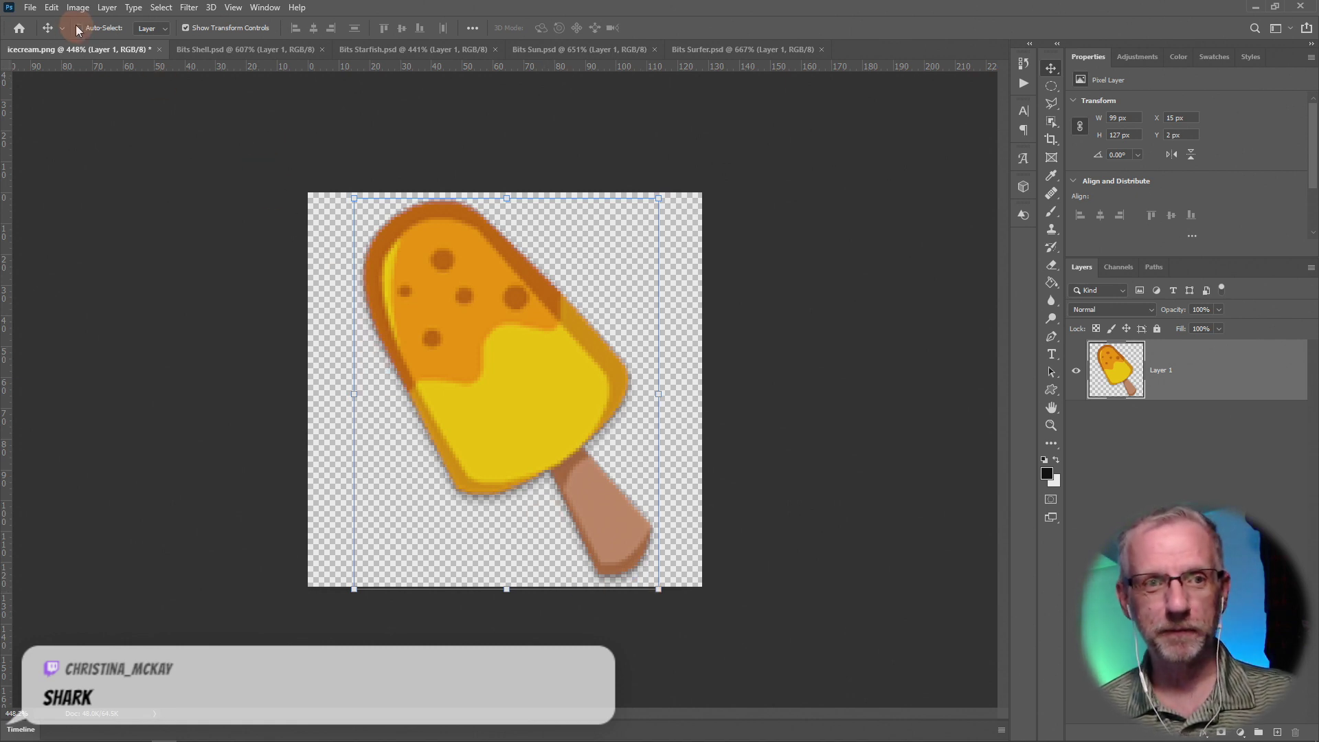
Step: Resize icecream.png to 72 pixels wide with proportions linked
left_click(31, 8)
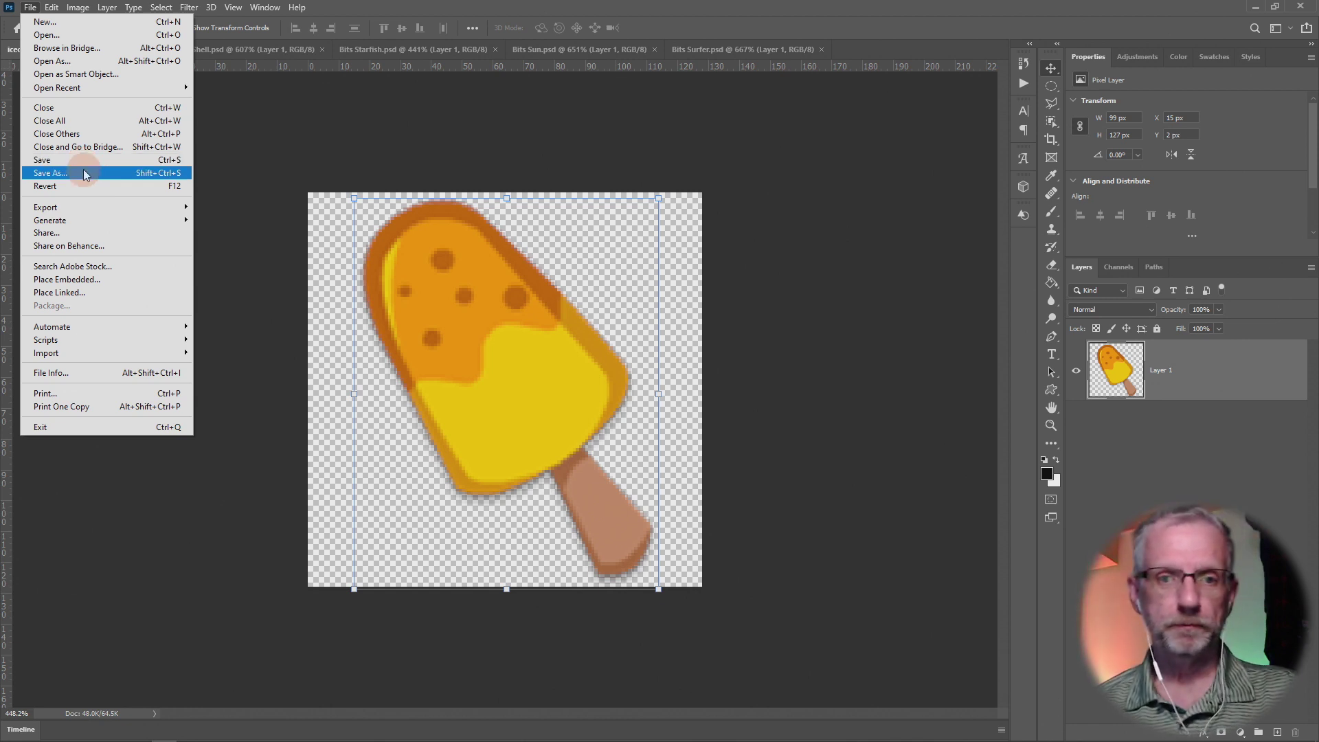
mouse_move(78, 7)
left_click(87, 111)
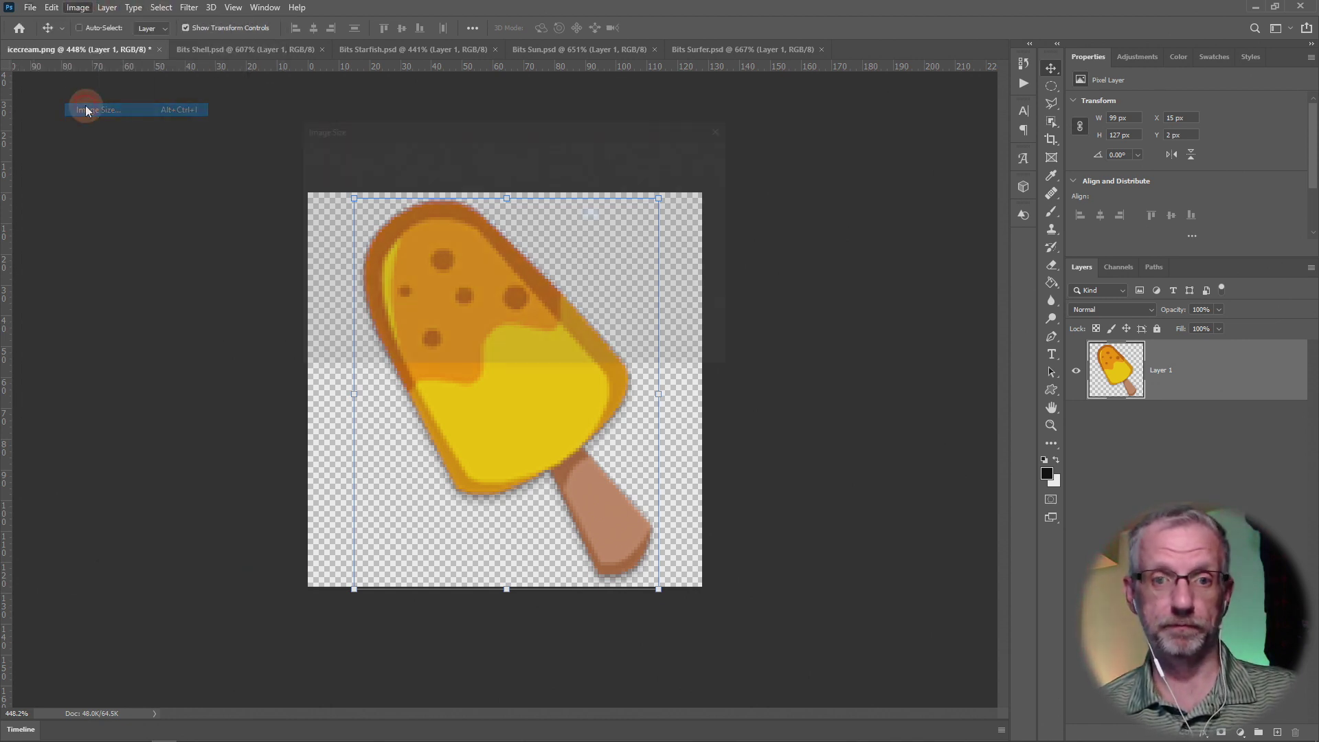
type("72")
key("Return")
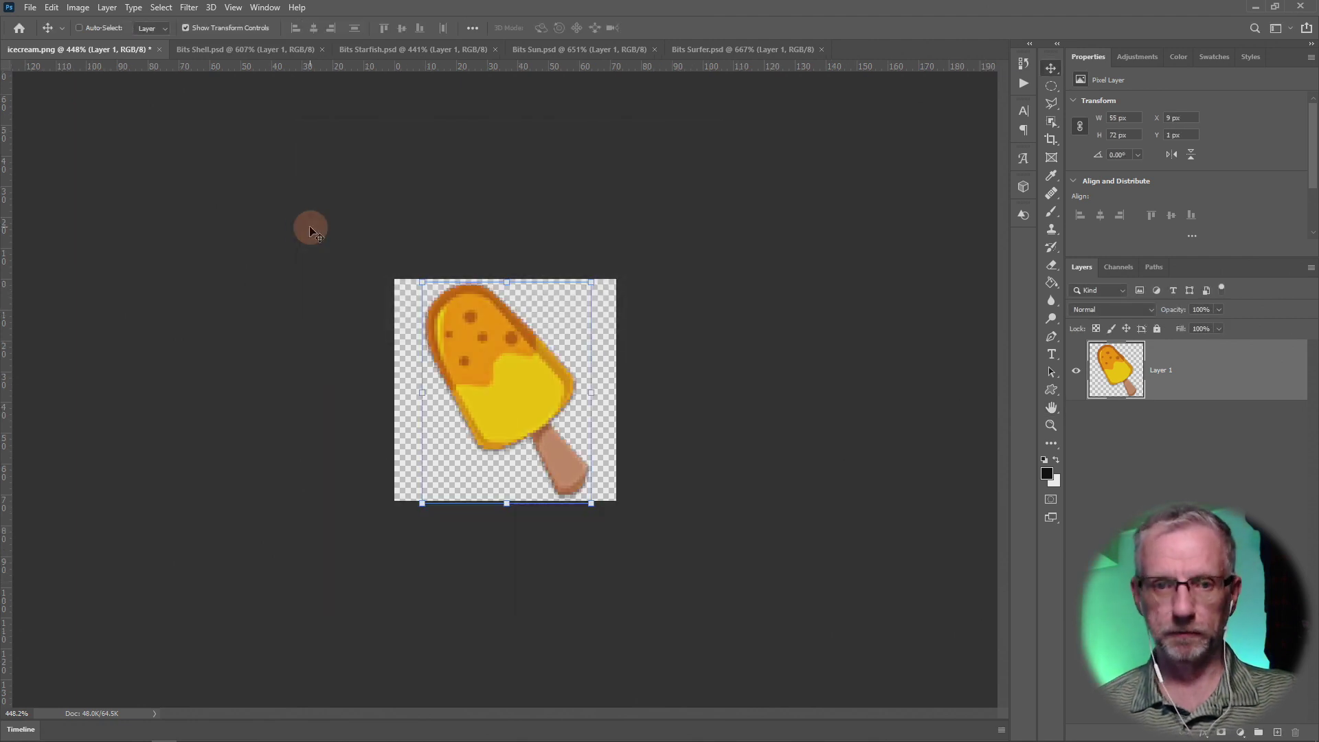
Step: Start saving the ice cream image under a new name and choose OneDrive's Streaming > Emotes > Twitch folder as the location
left_click(29, 8)
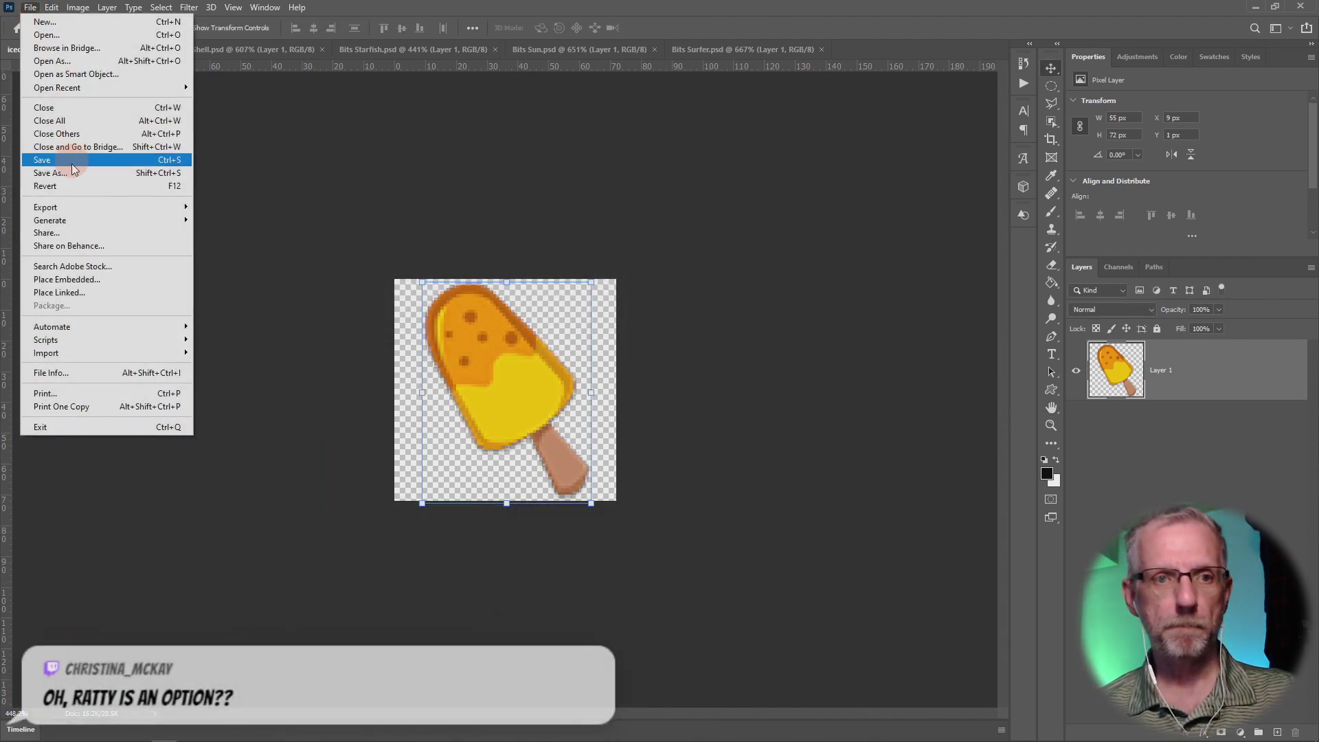
left_click(90, 172)
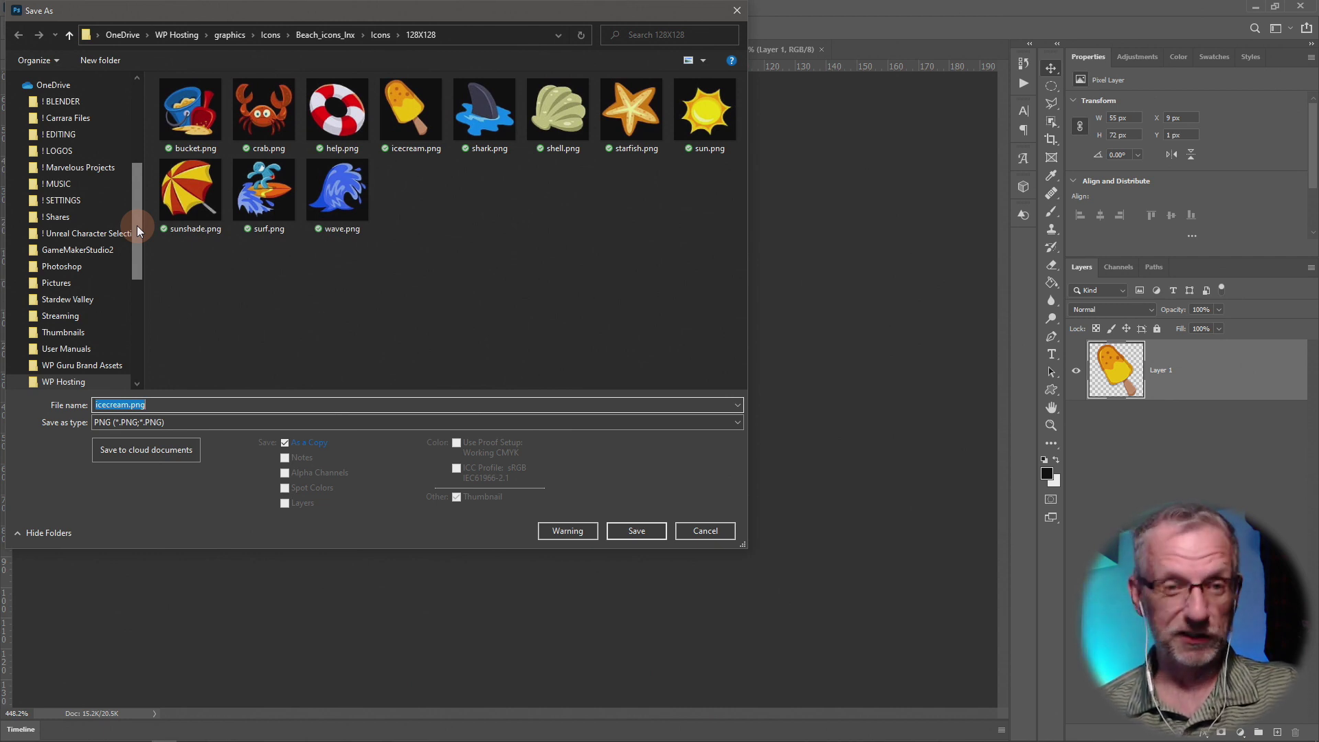
left_click_drag(138, 230, 136, 152)
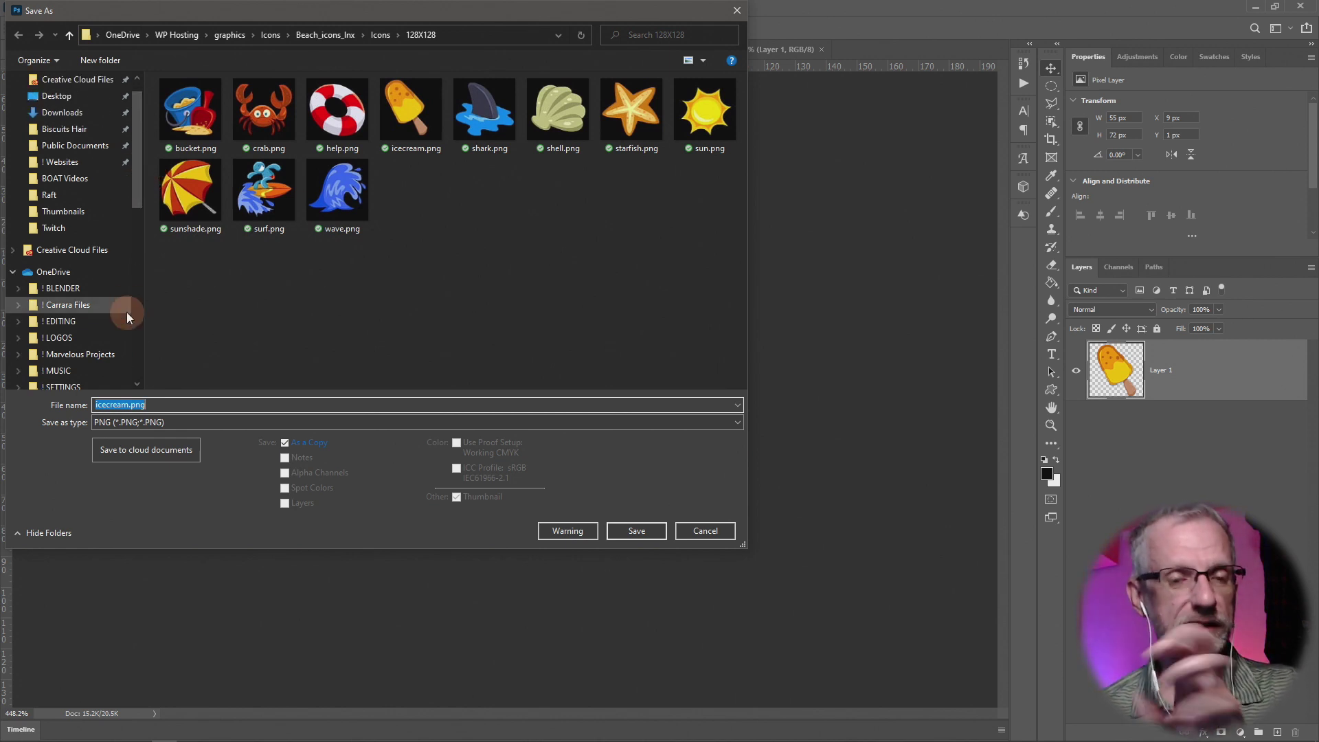
left_click_drag(133, 187, 131, 238)
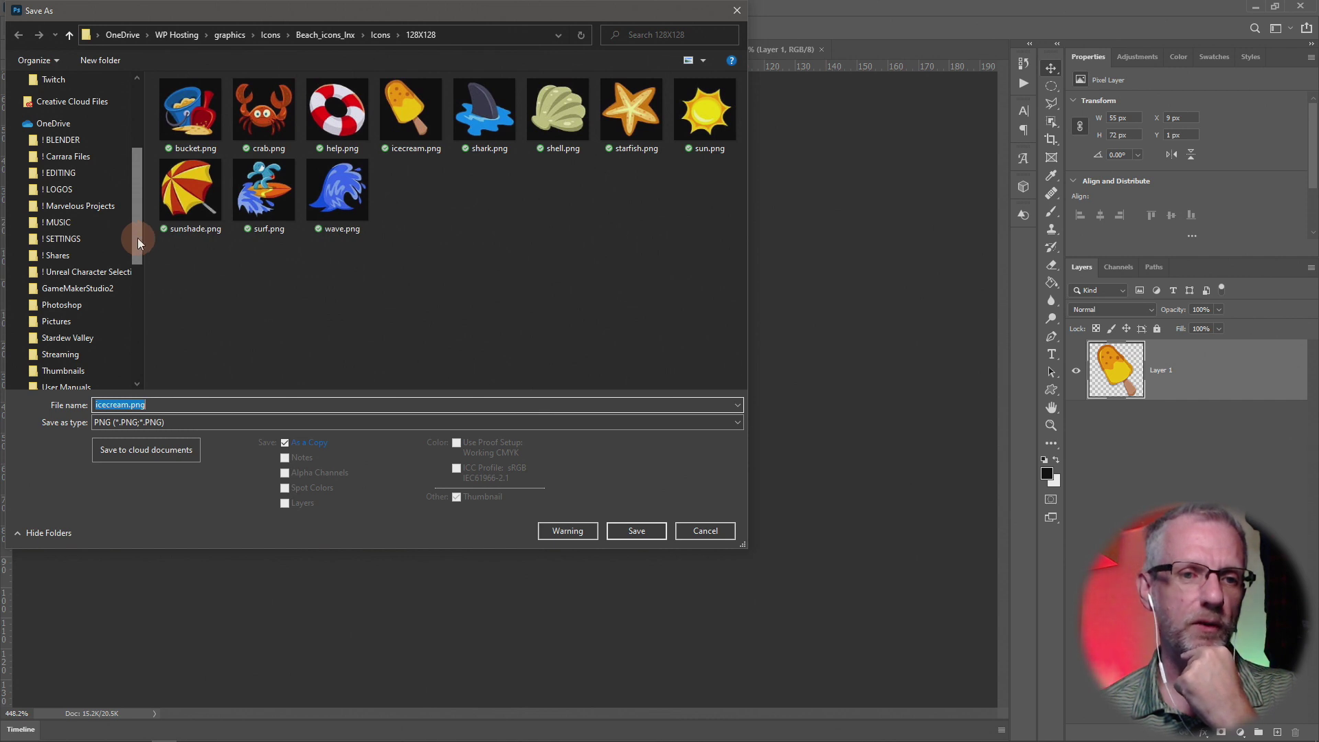
left_click_drag(137, 238, 137, 240)
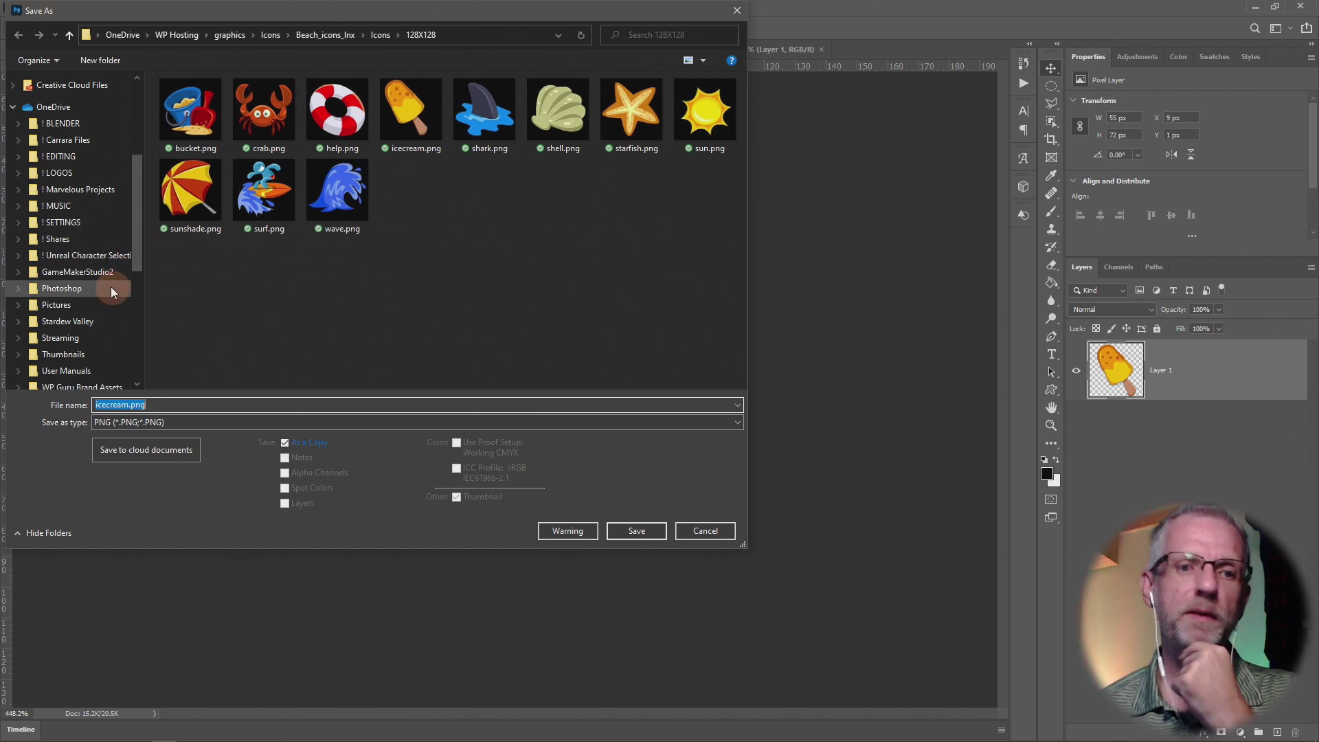
left_click(81, 340)
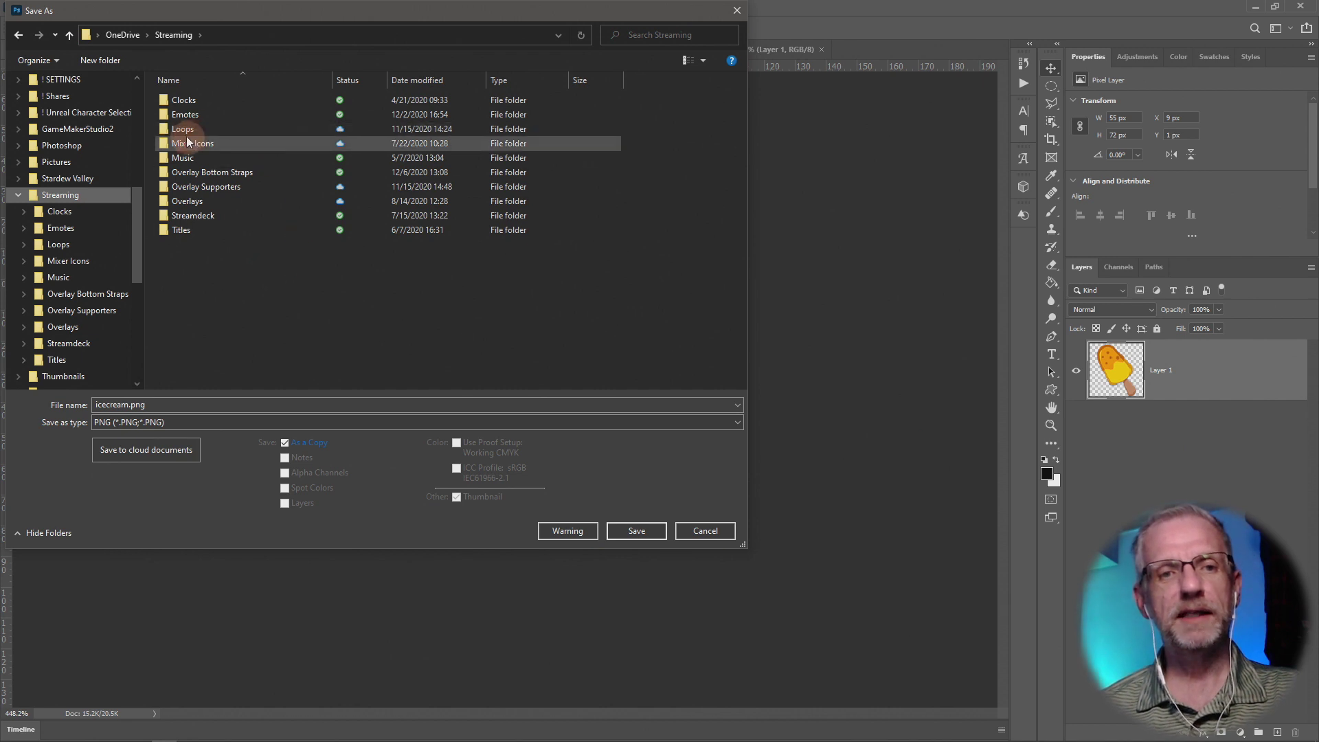
left_click(211, 120)
double_click(209, 116)
double_click(216, 101)
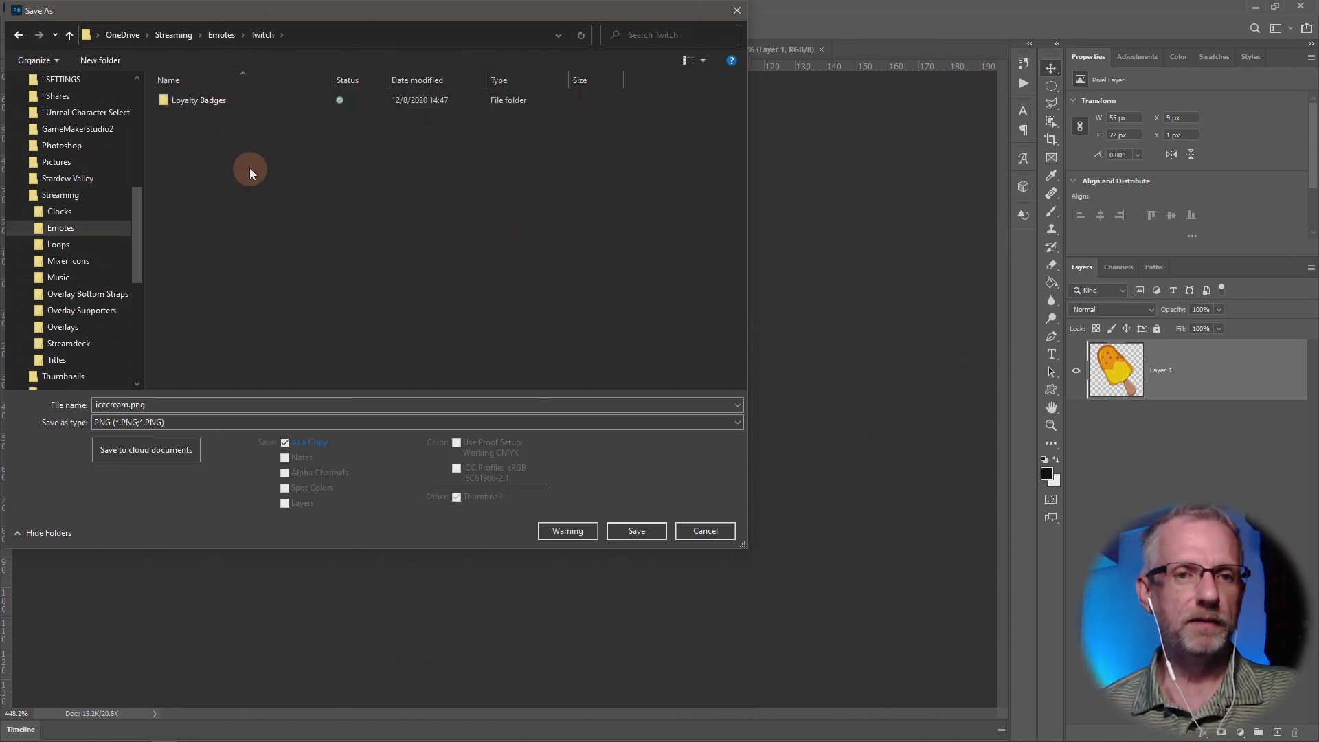
Step: Save the ice cream image in Photoshop format as Bits Icecream.psd
left_click(431, 415)
left_click(413, 436)
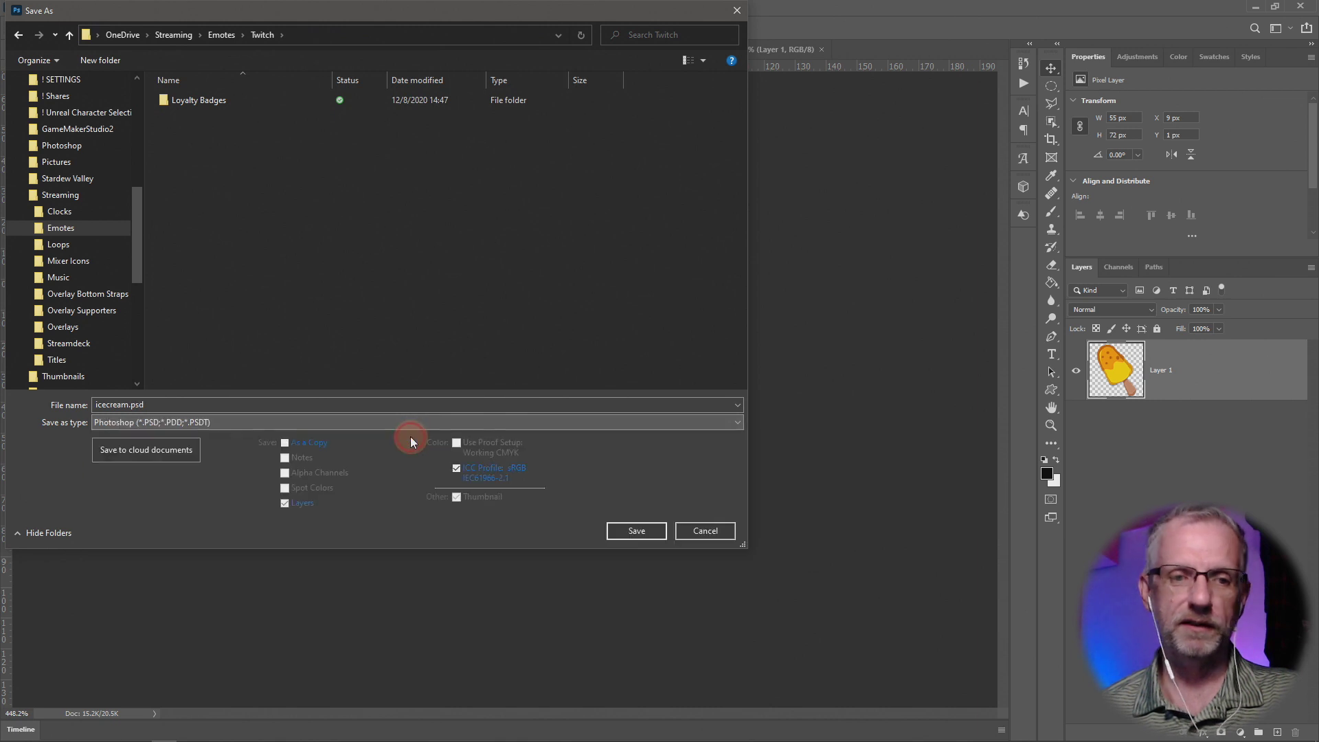
double_click(278, 406)
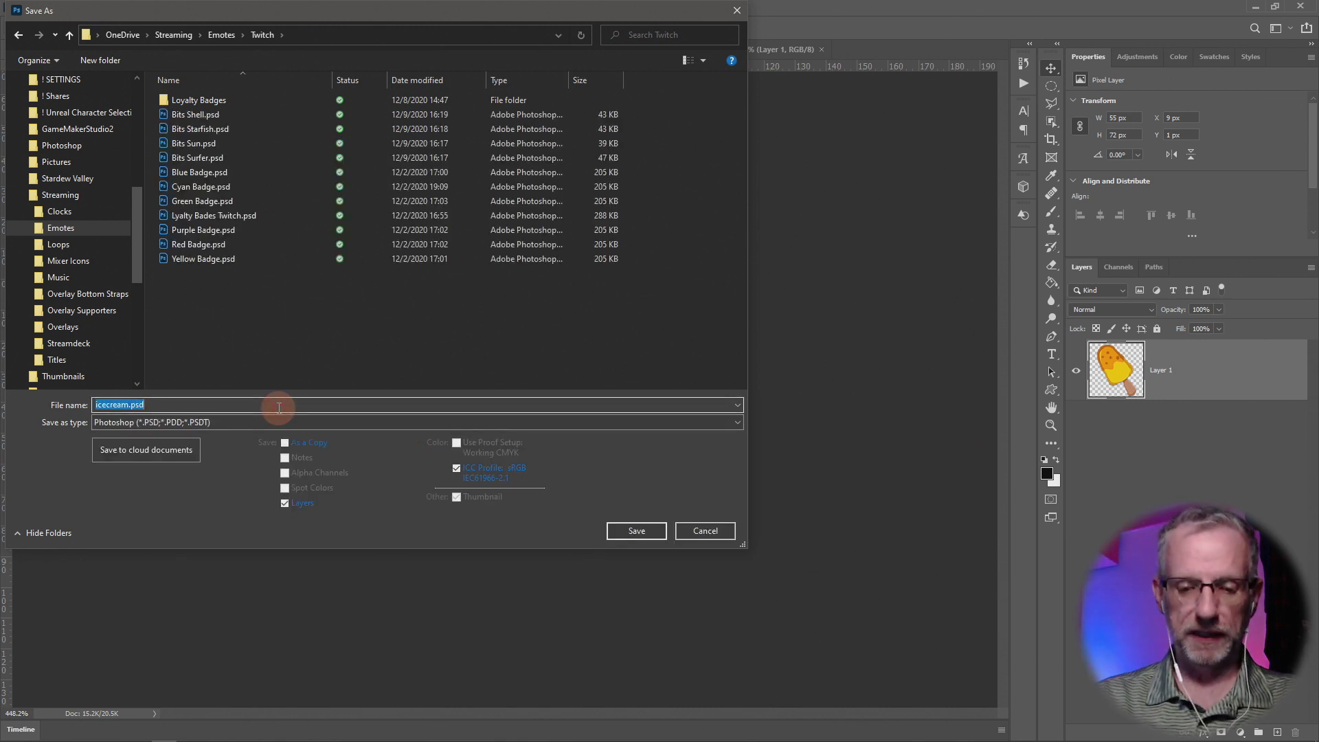
type("Bits ")
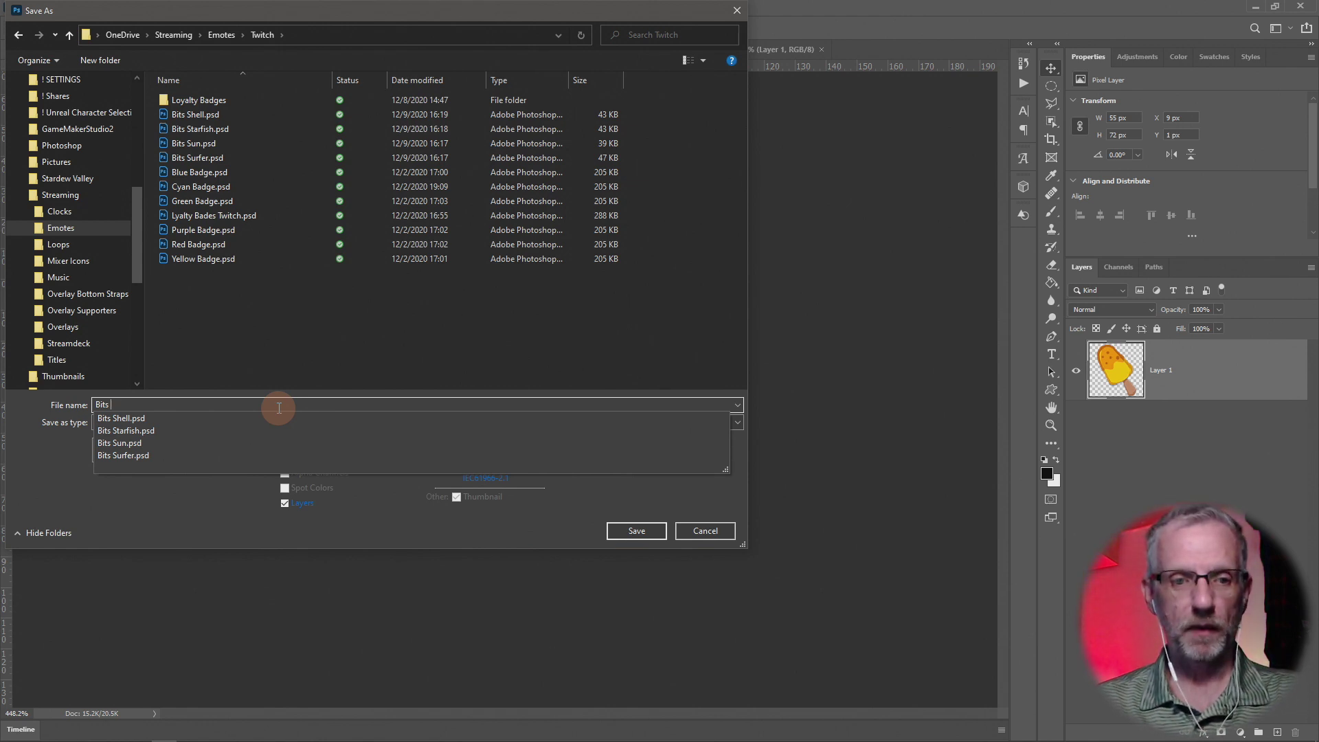
type("Icecream")
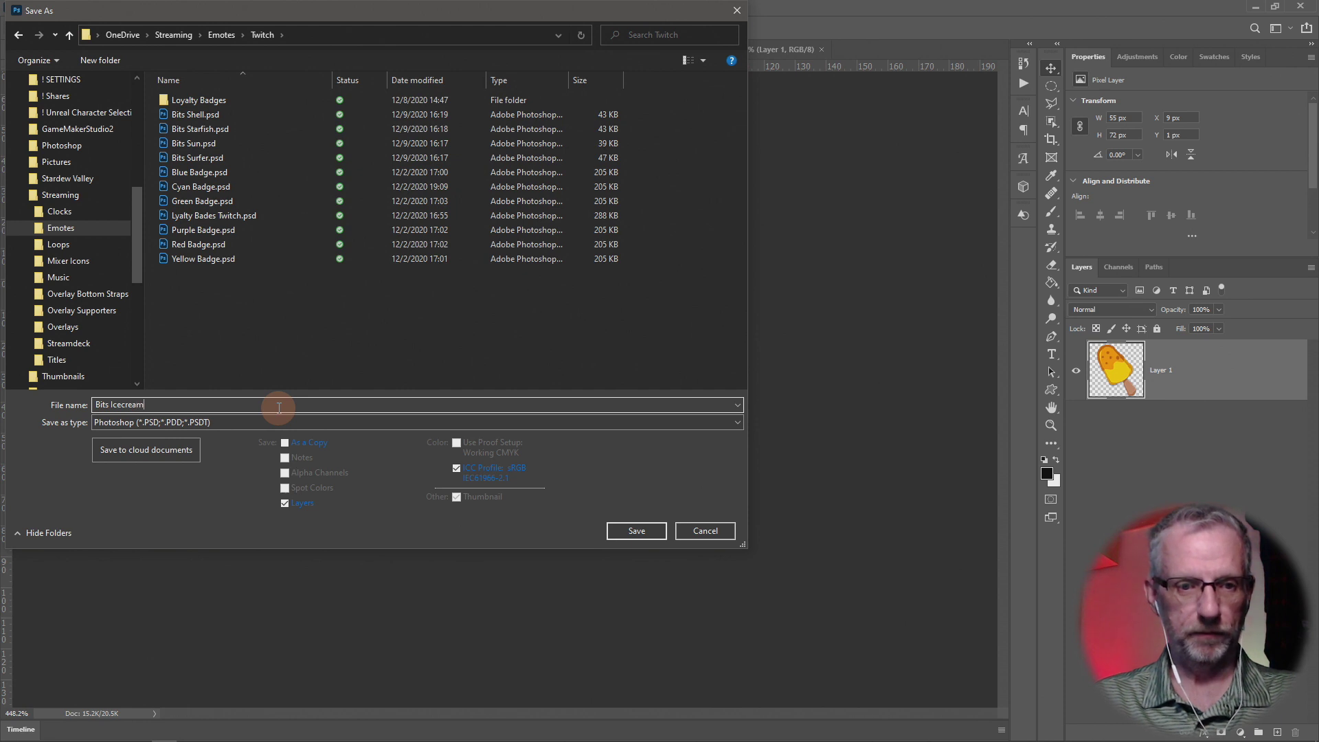
key("Return")
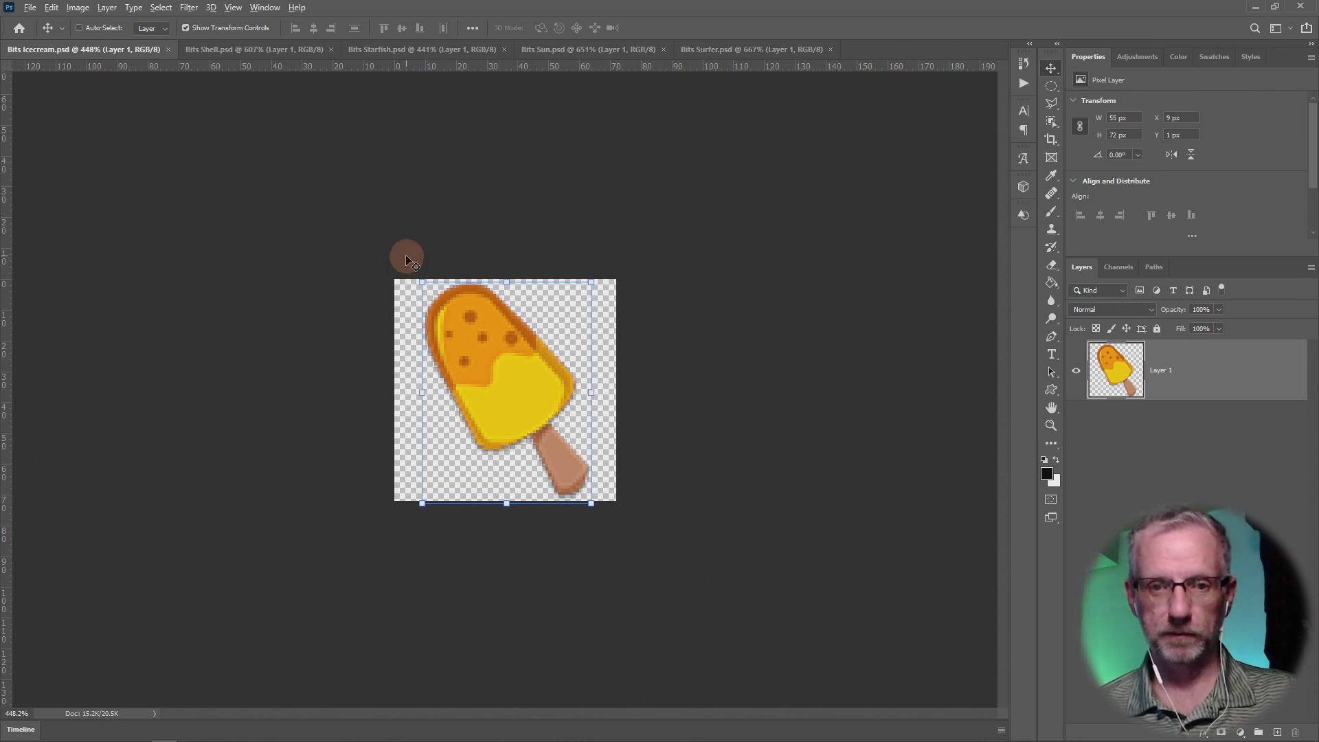
Step: Check Twitch's badge image requirements in the browser, and set up a Photoshop Export As of Bits Icecream in PNG format
key("alt+Tab")
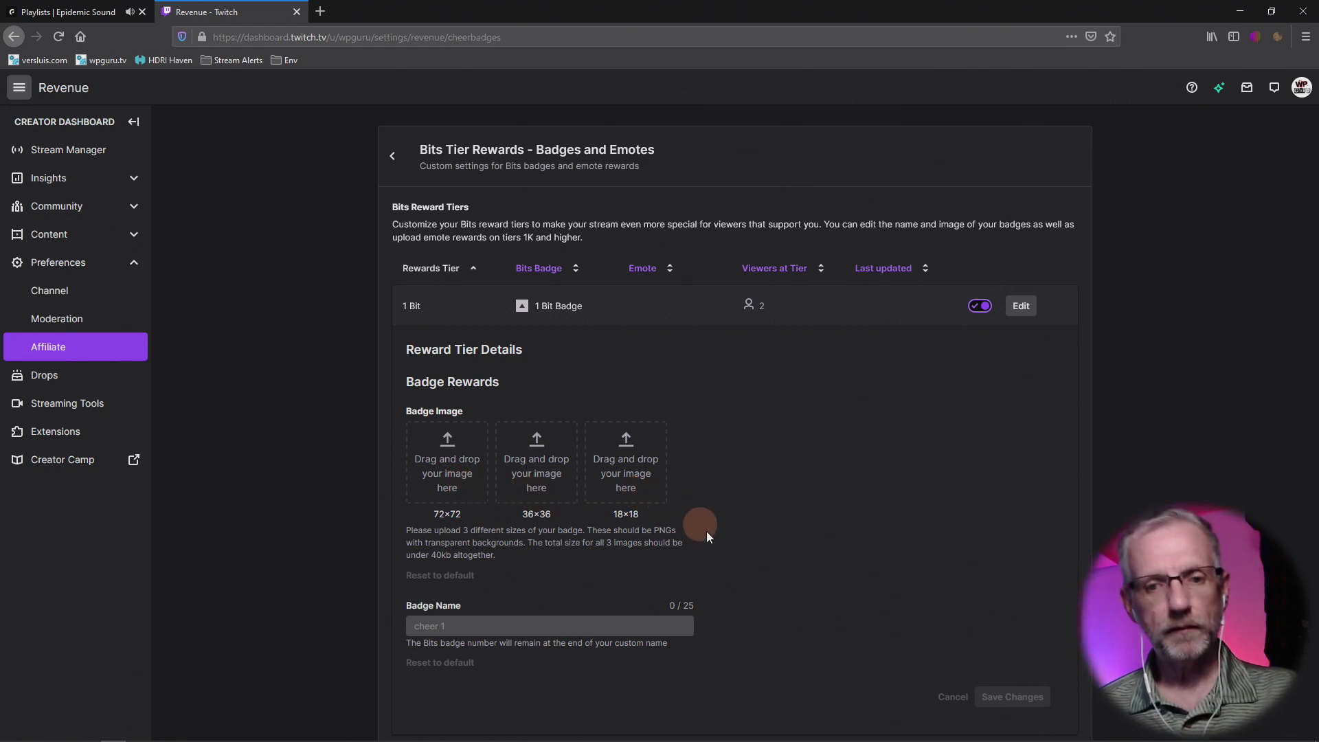
key("alt+Tab")
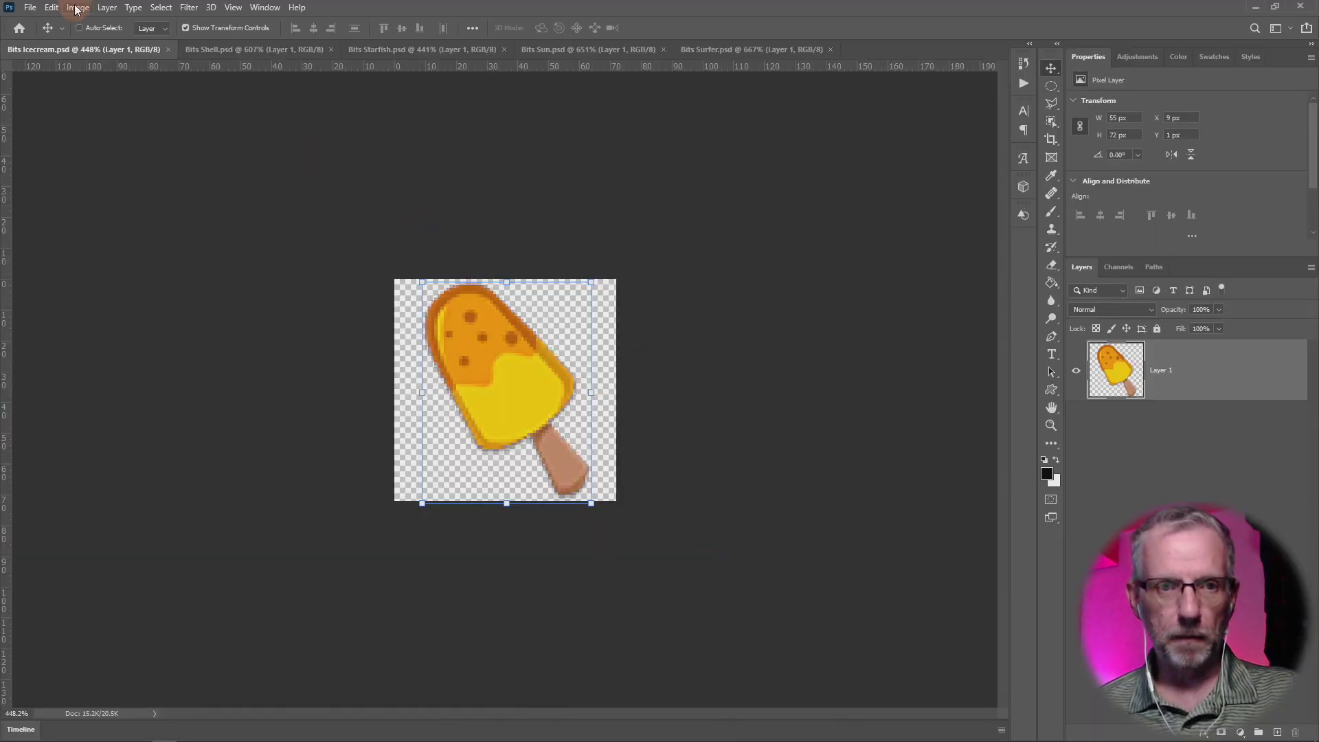
left_click(32, 8)
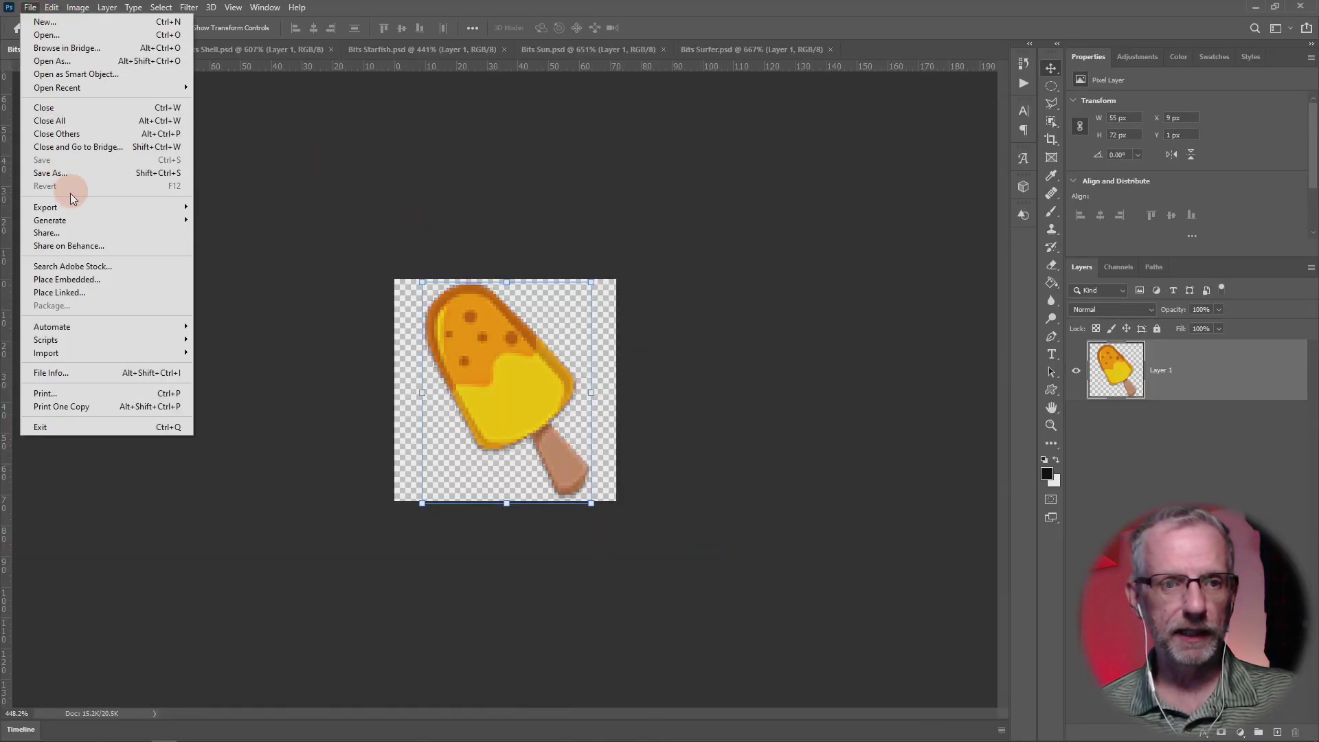
mouse_move(64, 209)
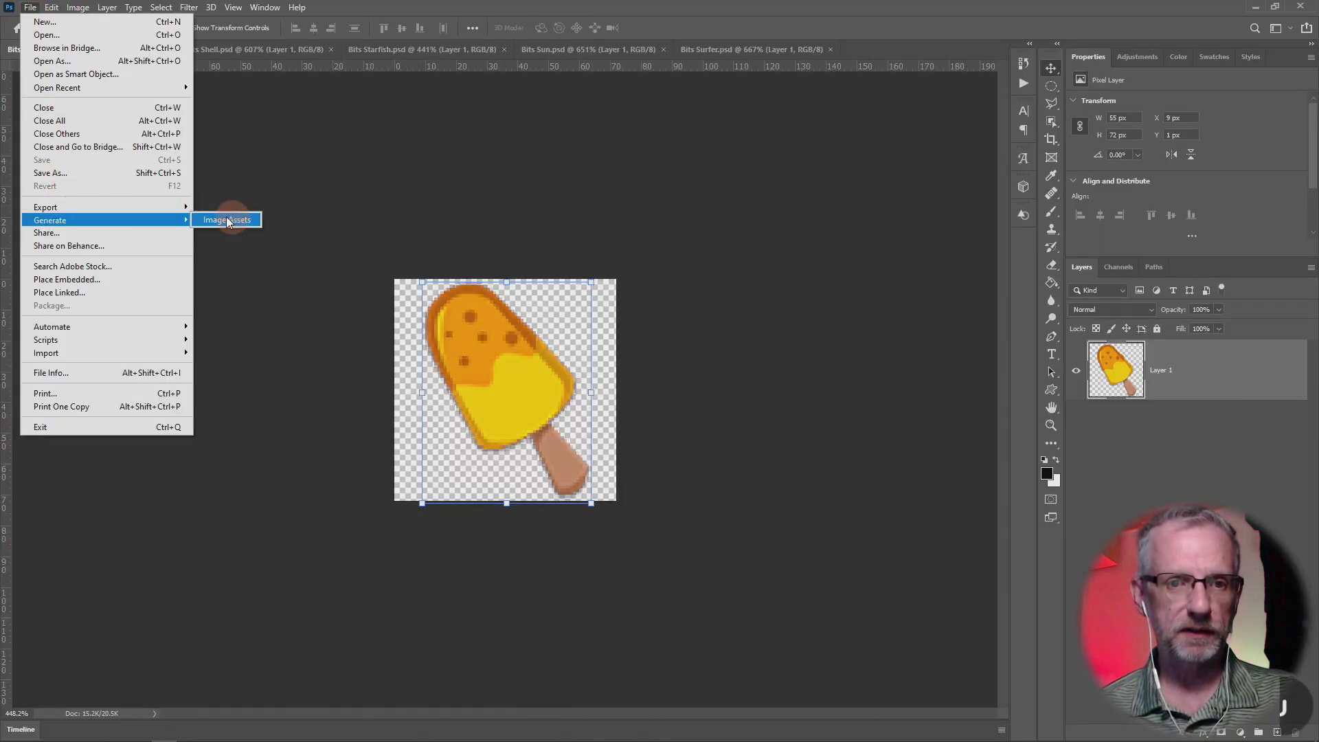
left_click(232, 221)
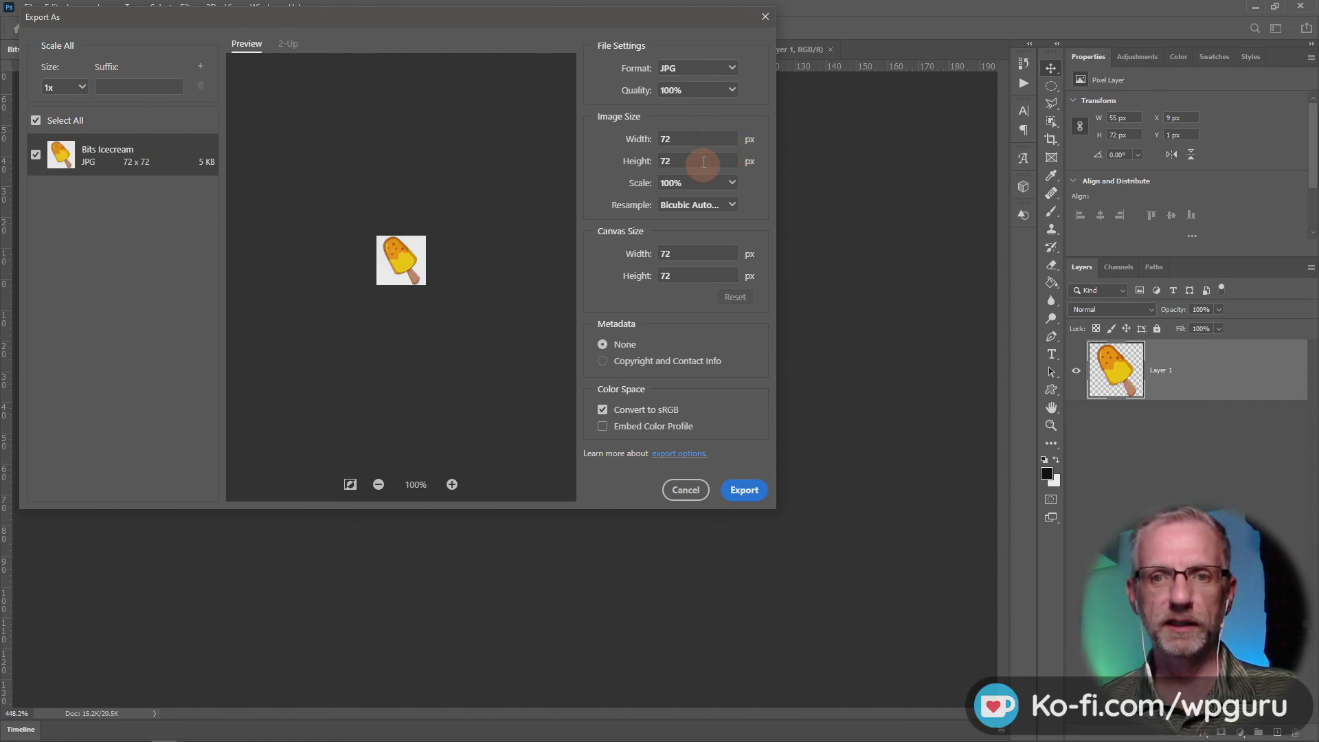
left_click(705, 137)
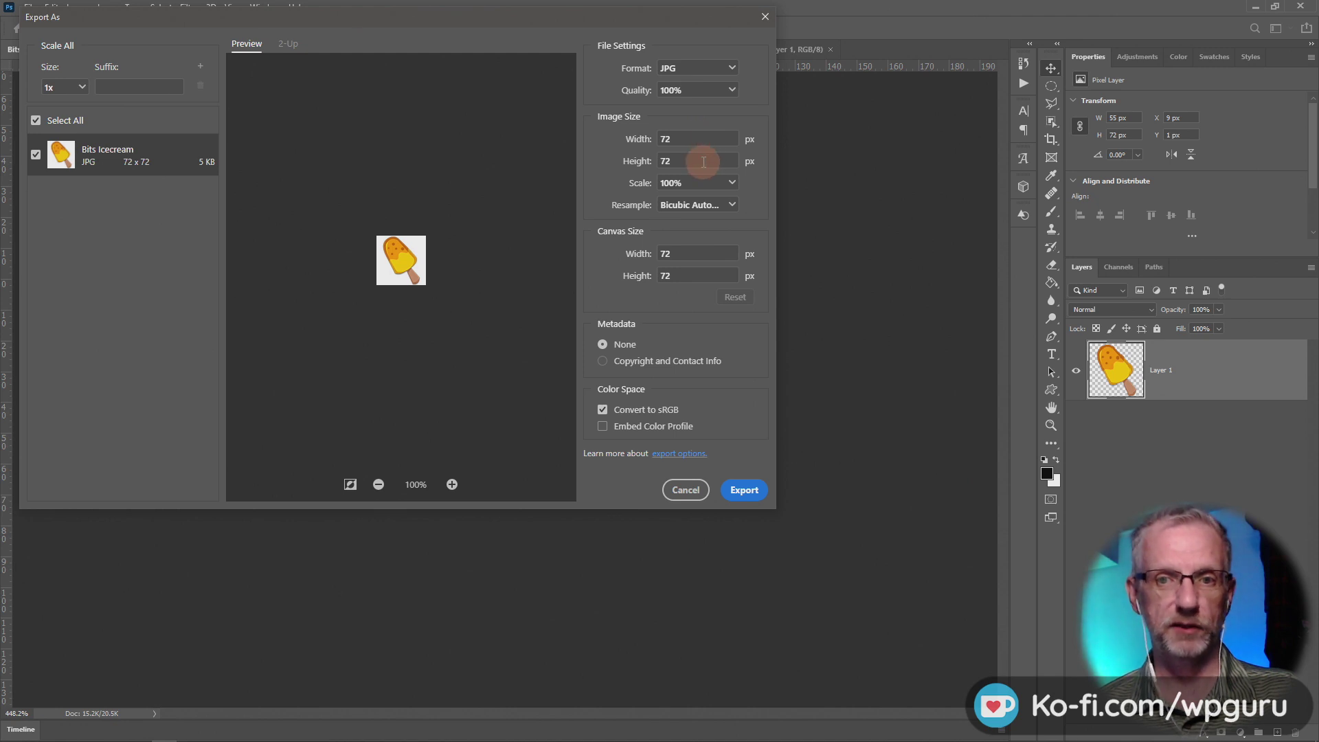
left_click(720, 70)
left_click(708, 90)
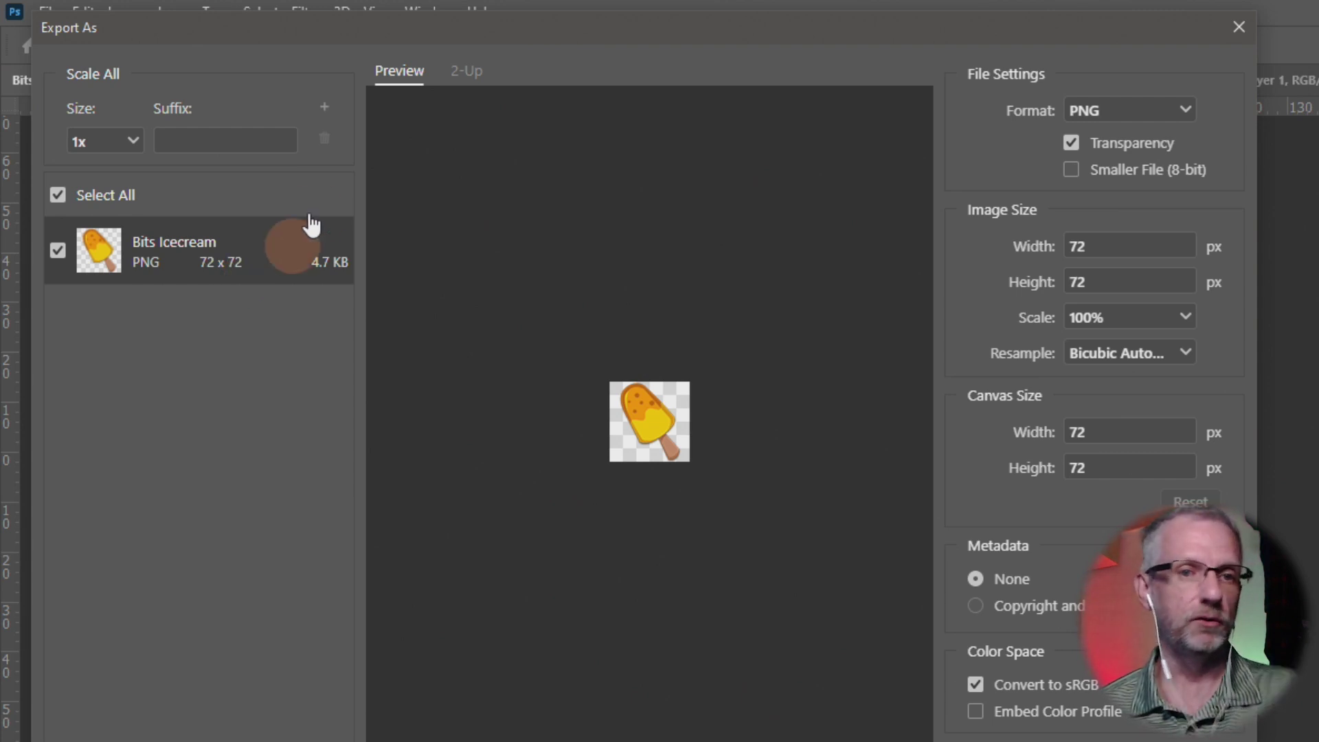
Step: Add two more export sizes for the ice cream badge, 0.5x and 0.25x, alongside the 1x size
left_click(325, 115)
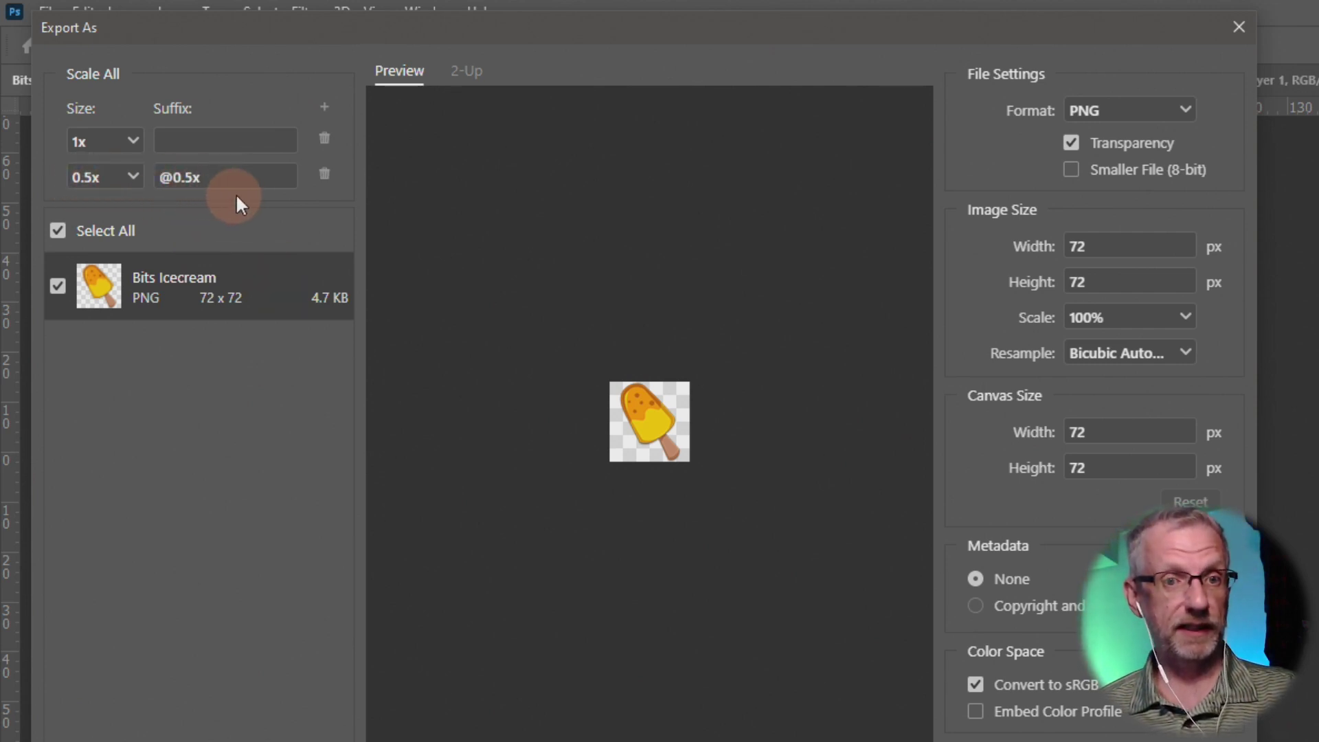
left_click(325, 108)
left_click(133, 211)
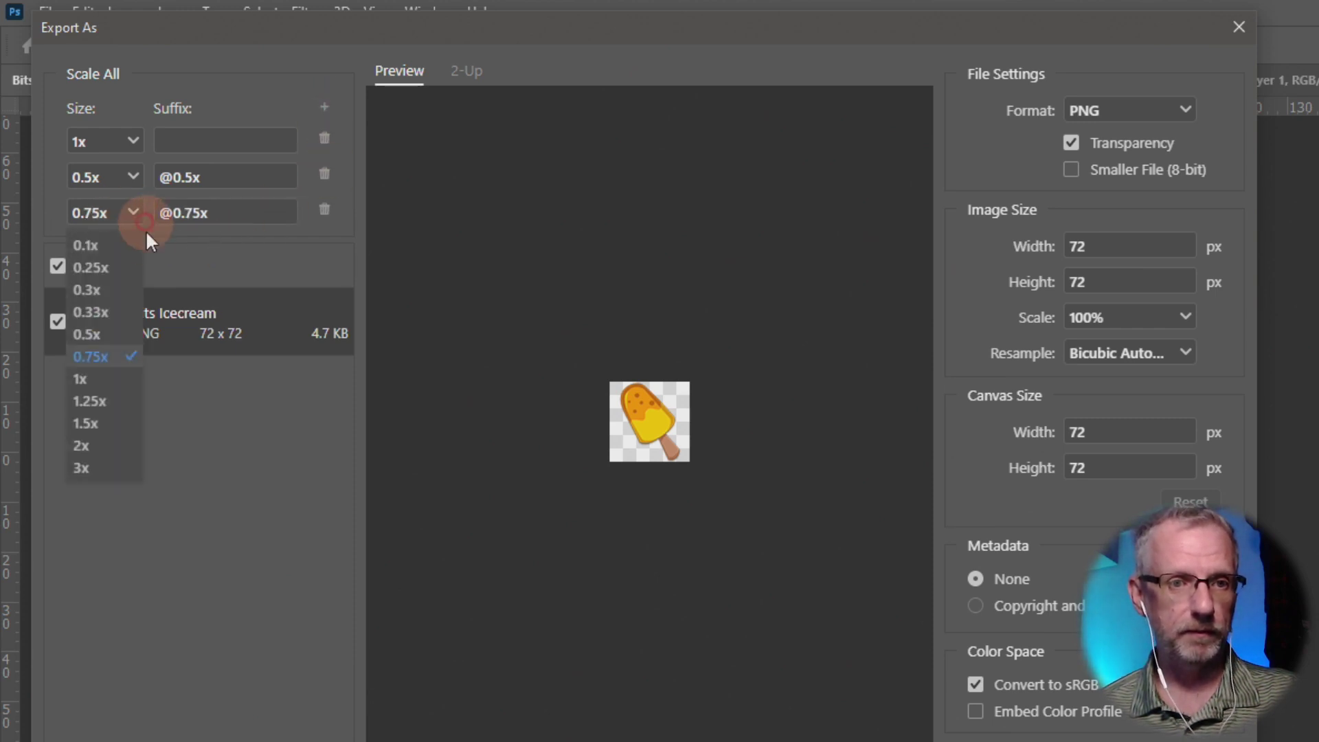
left_click(111, 267)
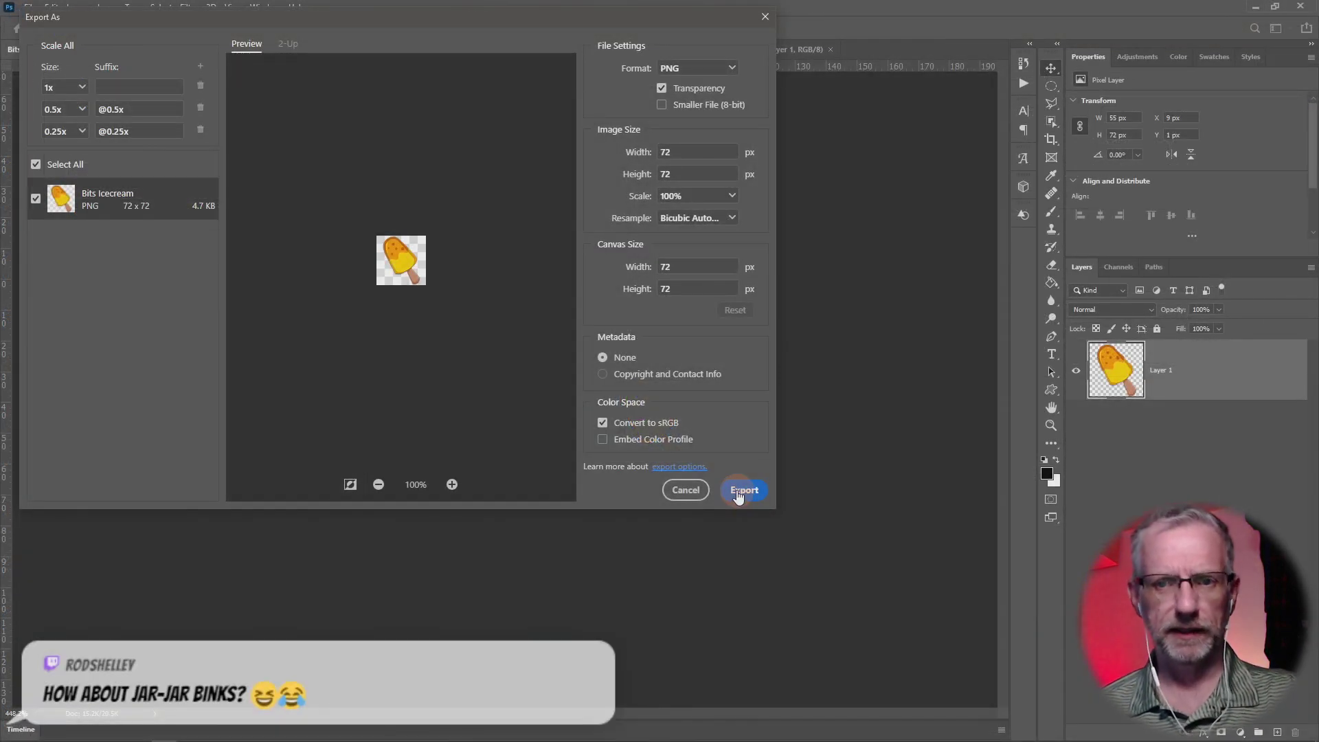
Step: Start the export and browse to OneDrive's Streaming > Emotes > Twitch folder as the destination
left_click(740, 492)
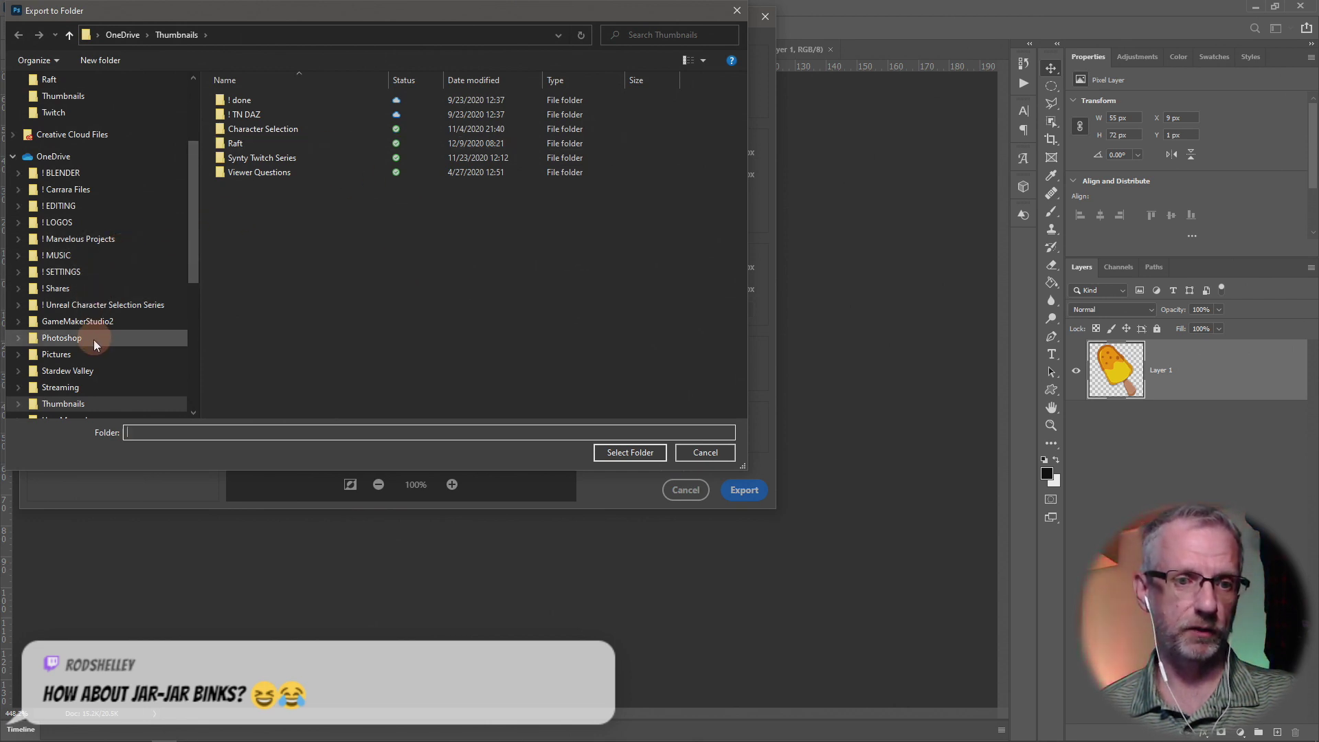
left_click(86, 386)
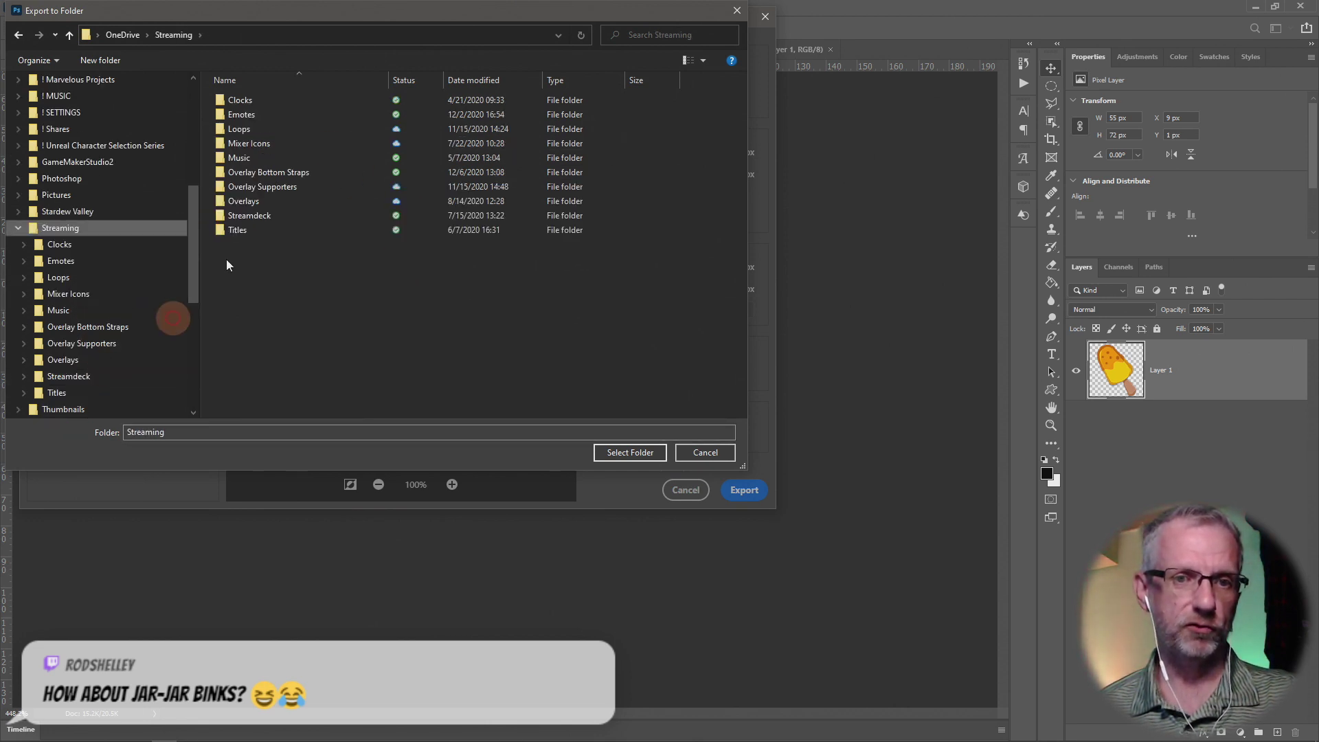
left_click(246, 117)
double_click(246, 119)
double_click(279, 101)
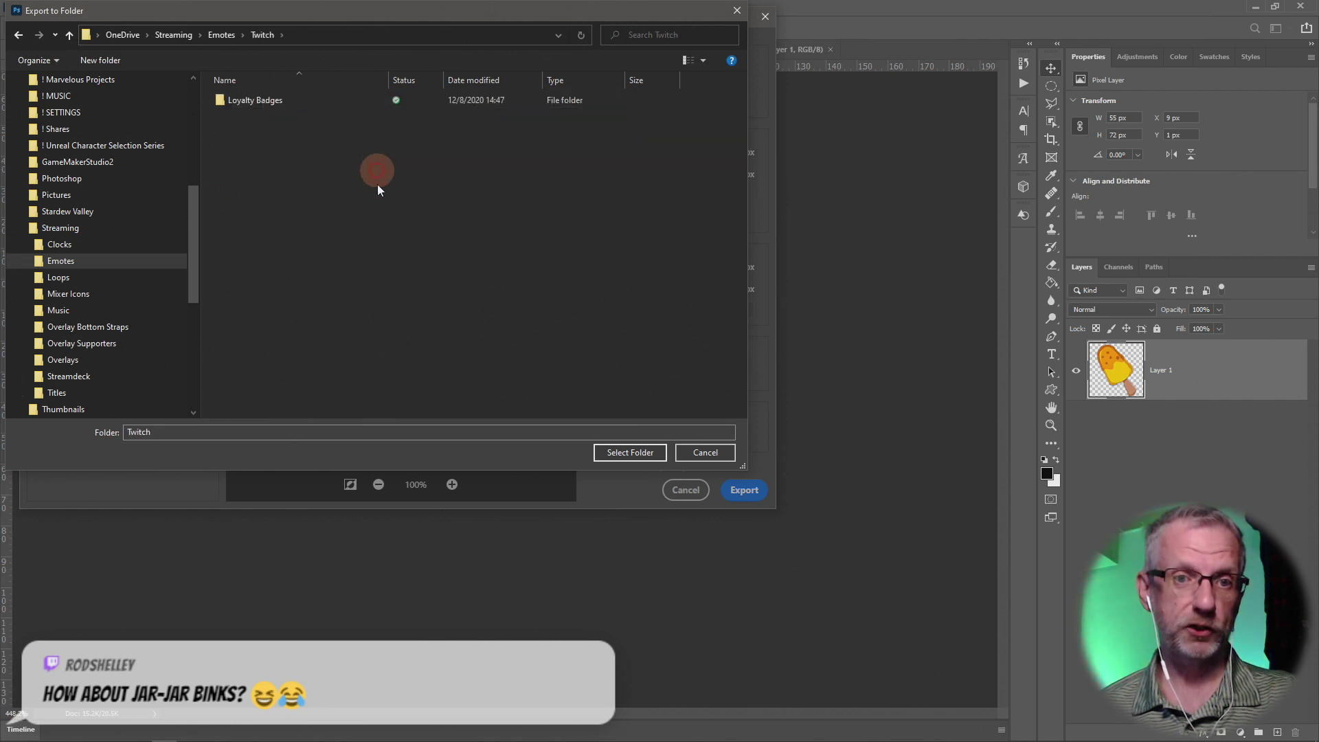
Step: Create a new folder named Bit Badges inside the Twitch folder
right_click(286, 177)
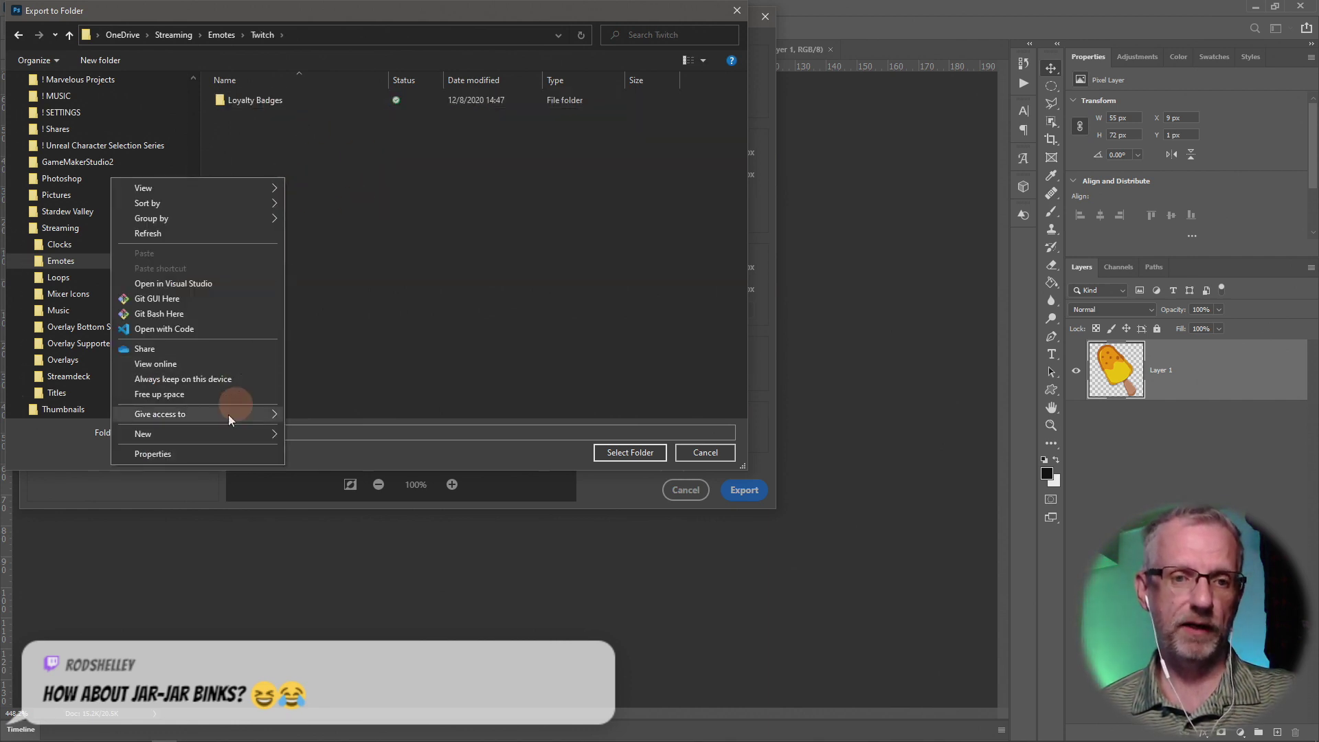
mouse_move(228, 434)
left_click(316, 436)
type("Bit Bagde")
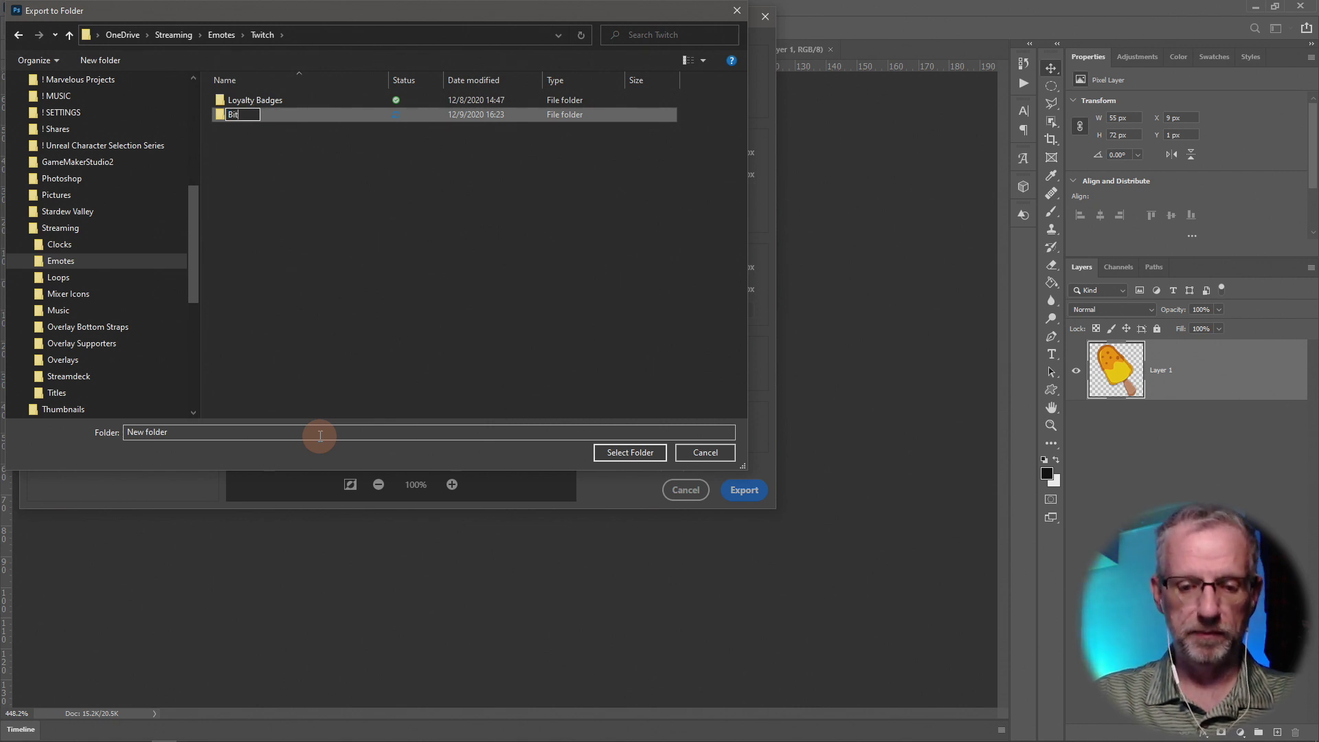
key("BackSpace")
key("BackSpace")
key("BackSpace")
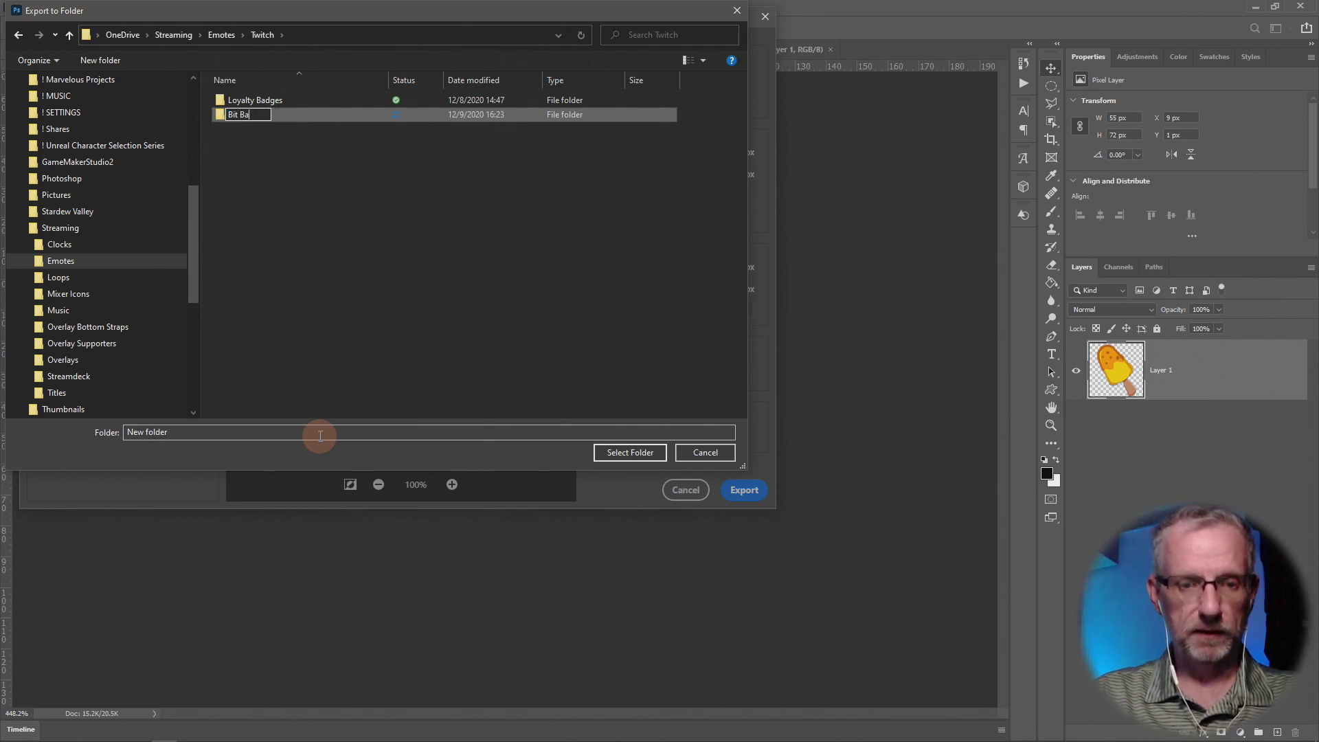
type("dges")
left_click(286, 266)
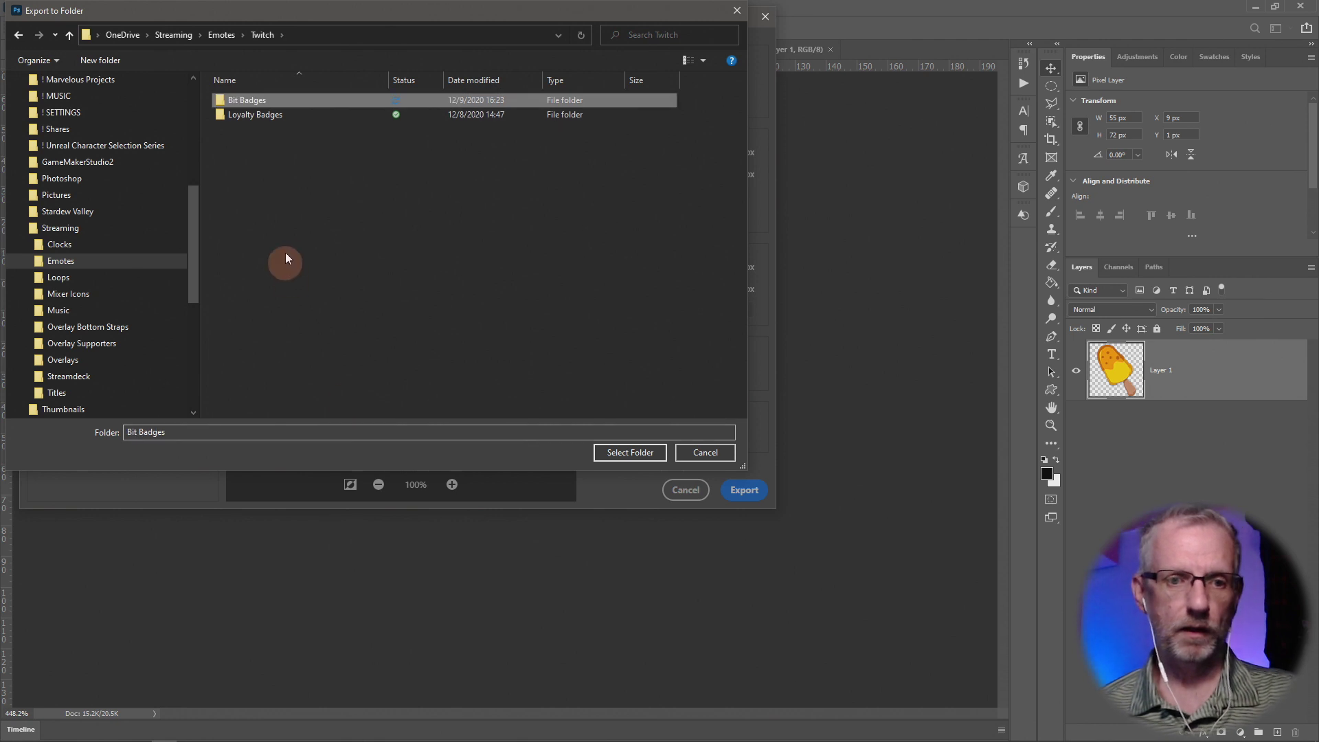
Step: Select the Bit Badges folder as the destination and export the ice cream badge's PNG files into it
double_click(283, 116)
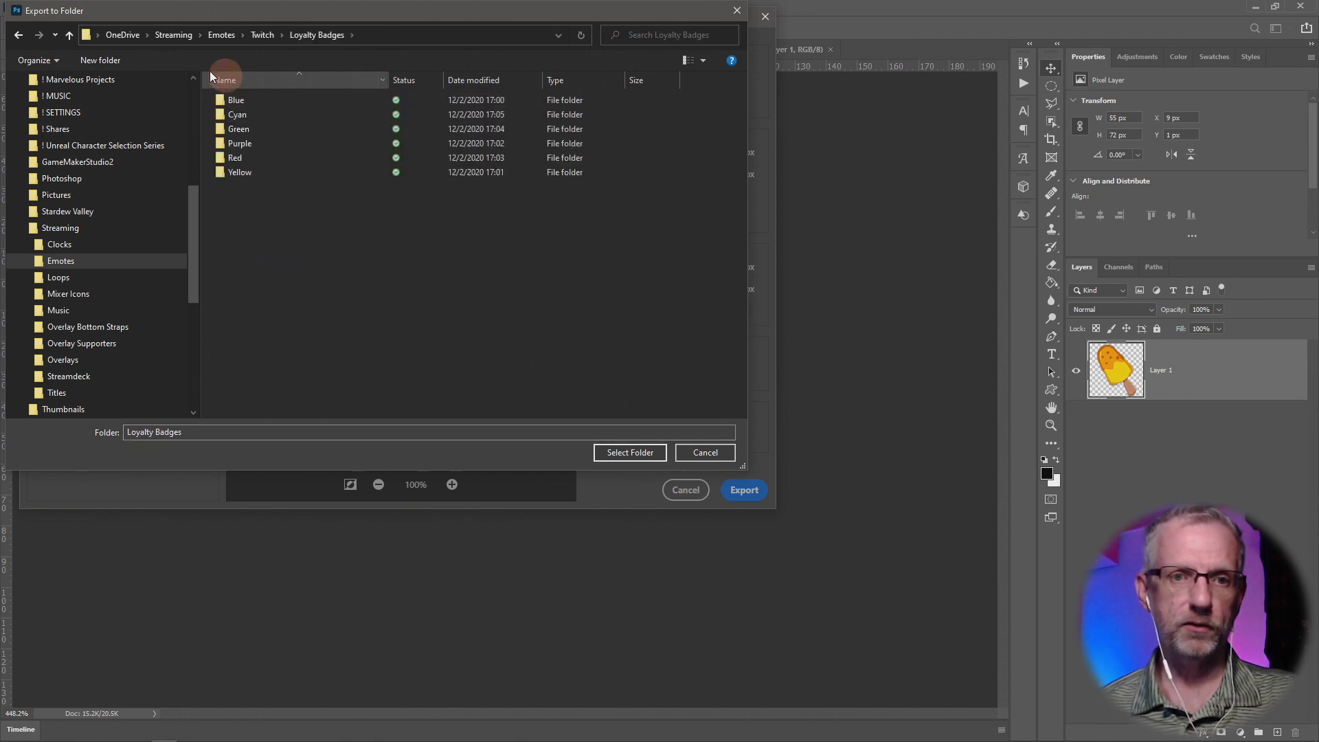
left_click(68, 35)
double_click(250, 100)
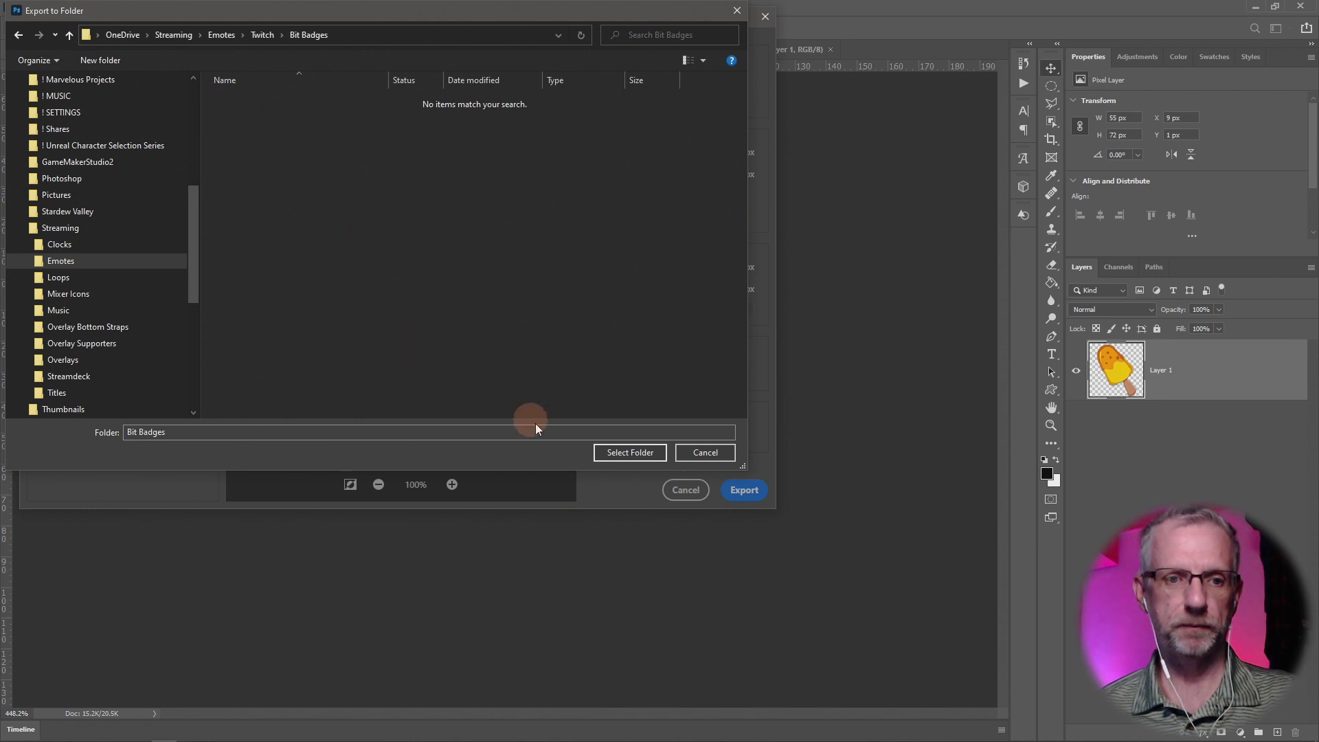
left_click(630, 452)
left_click(744, 491)
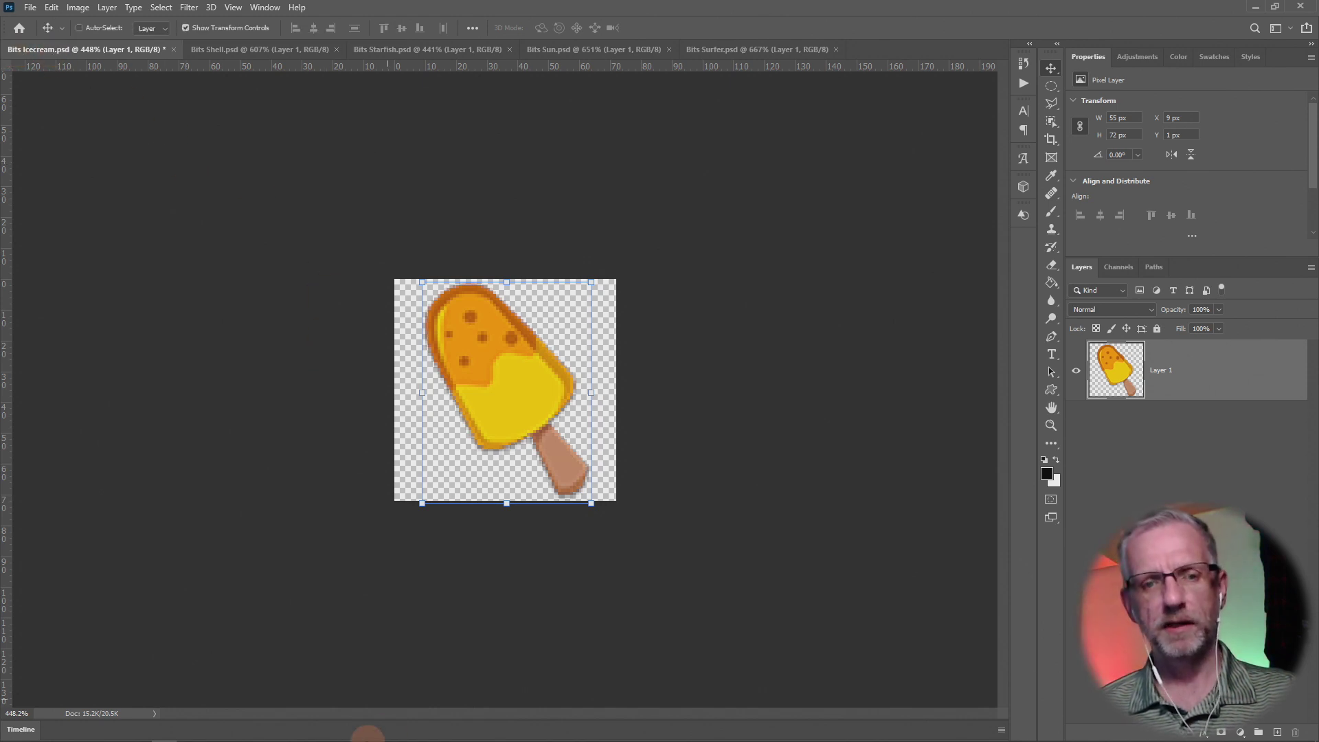
Step: Switch to File Explorer and open the Bit Badges folder under OneDrive > Streaming > Emotes > Twitch
mouse_move(368, 733)
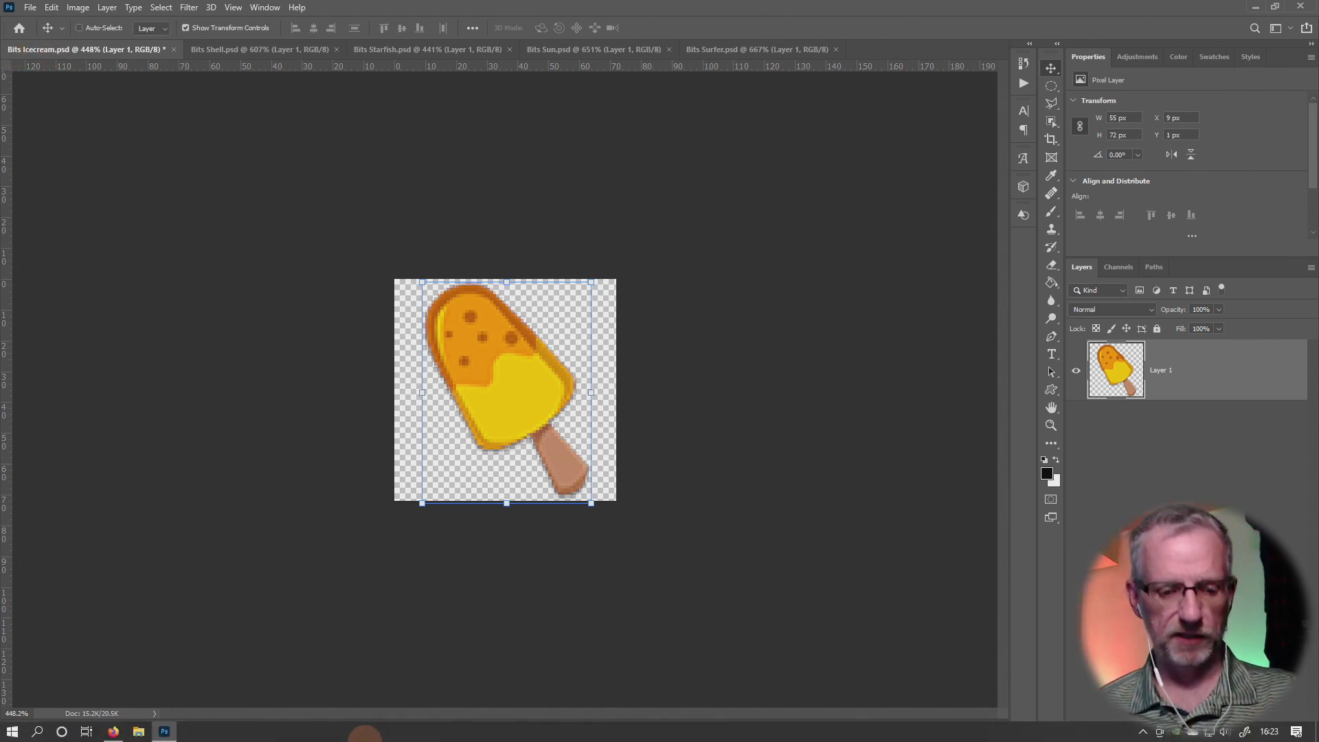
left_click(139, 732)
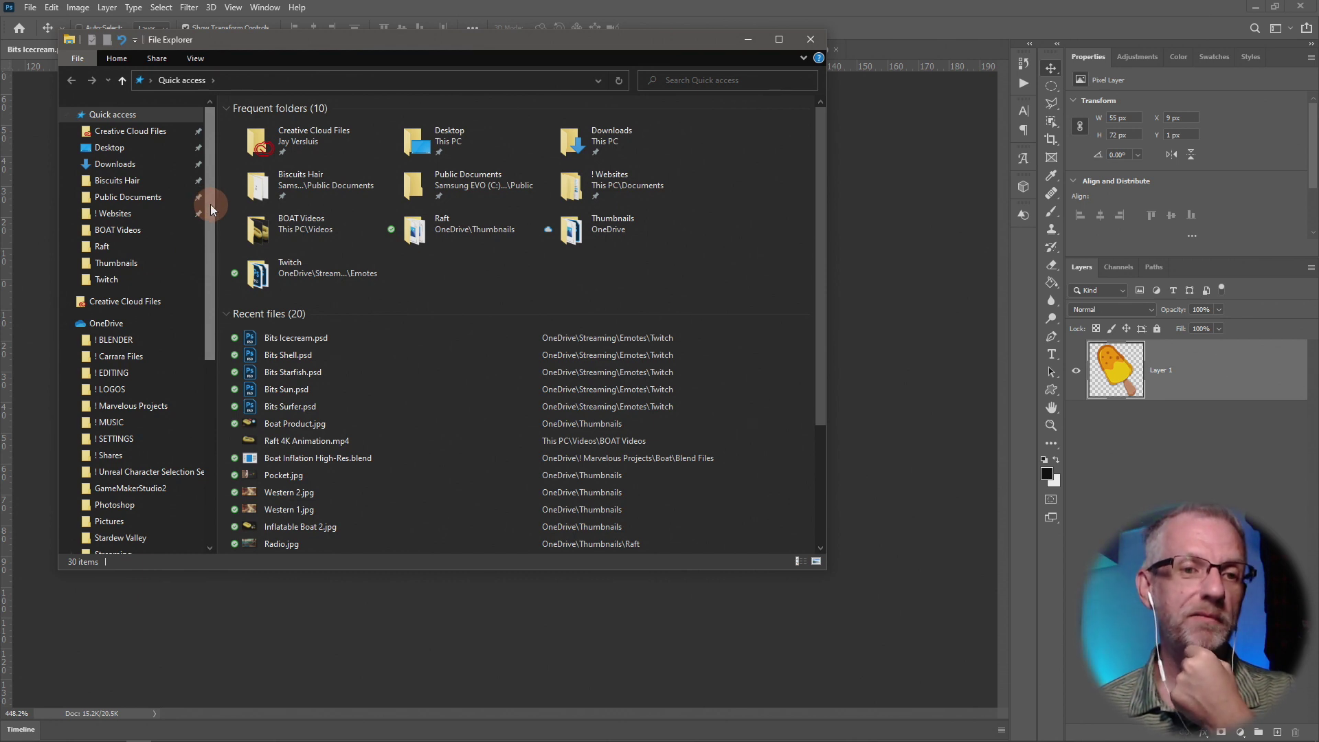
scroll(210, 204, "down", 3)
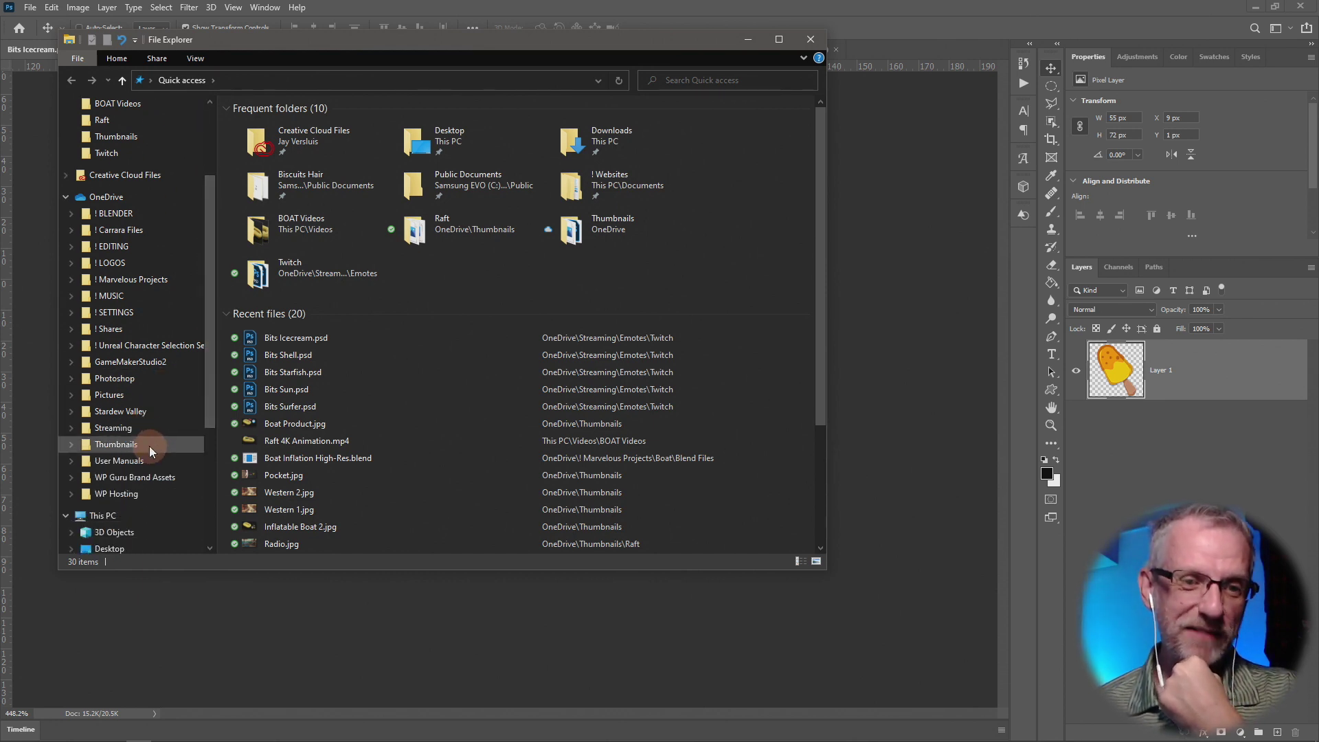
left_click(147, 427)
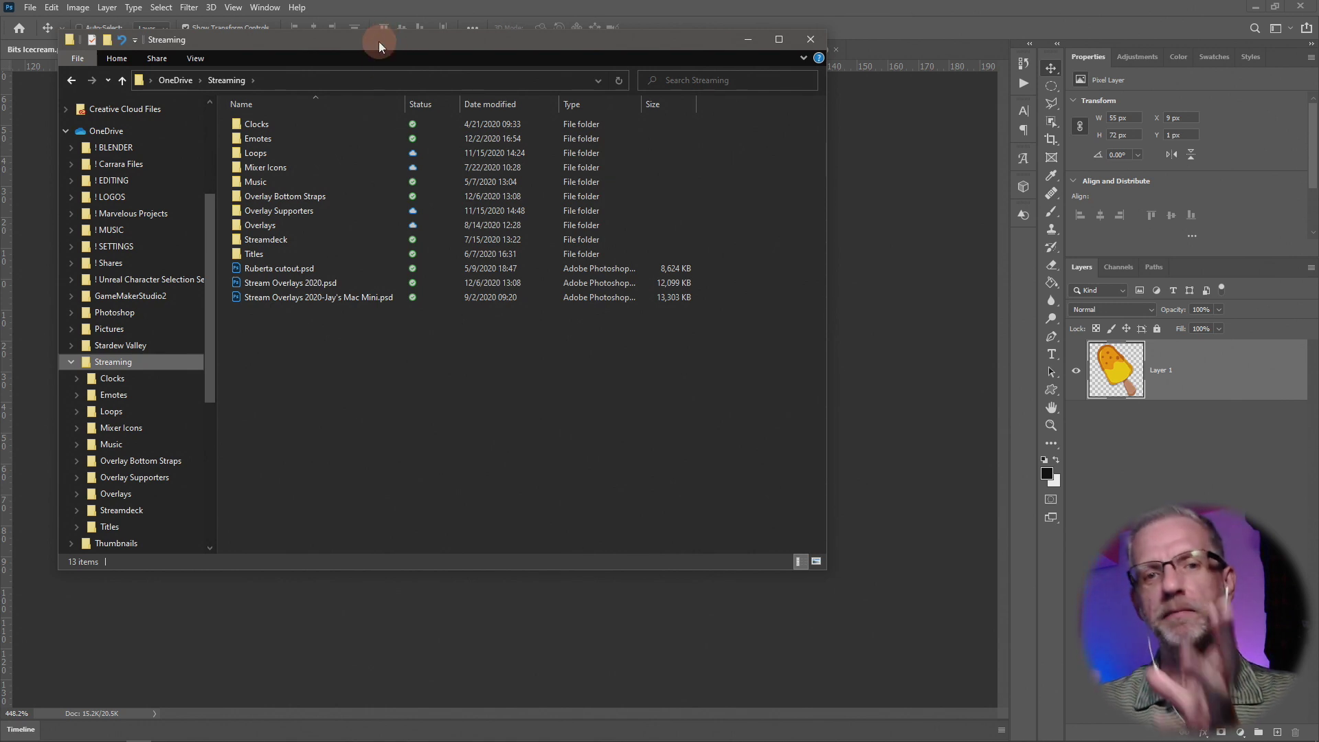
left_click_drag(377, 41, 356, 28)
left_click(273, 128)
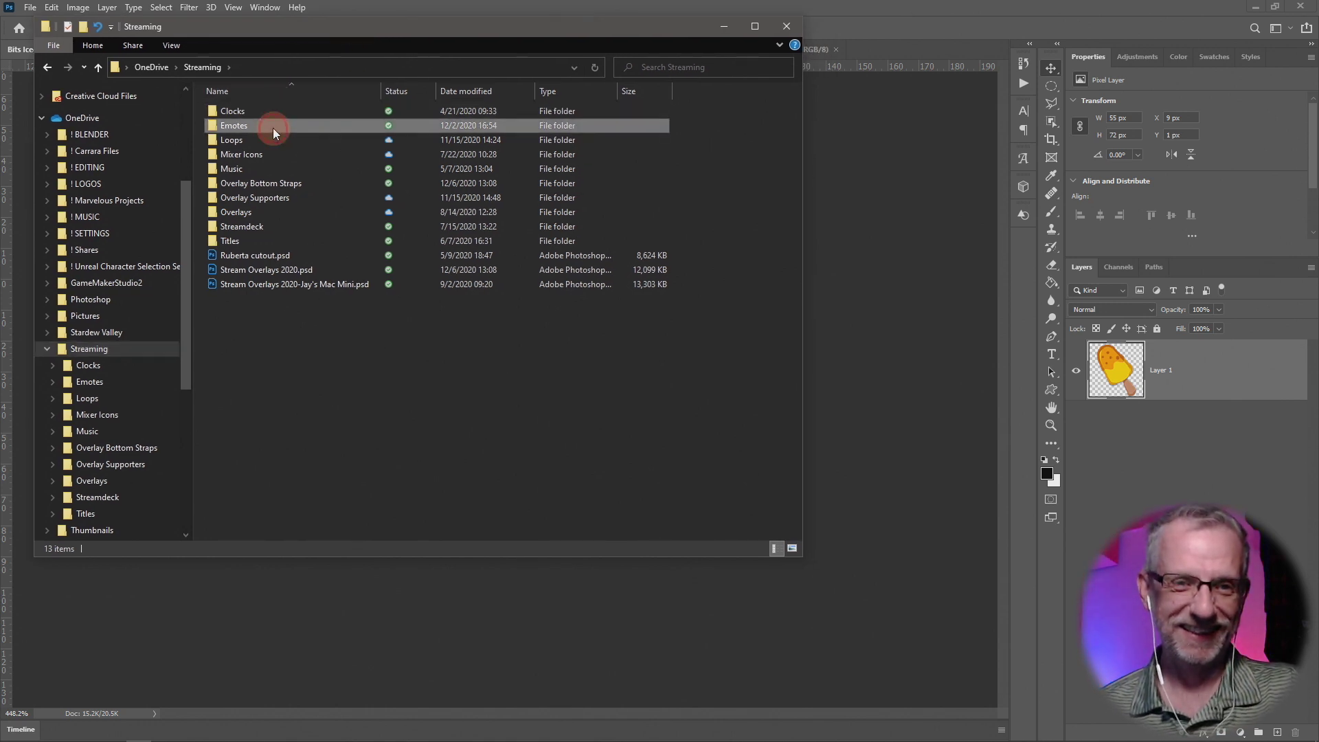
double_click(273, 128)
double_click(287, 112)
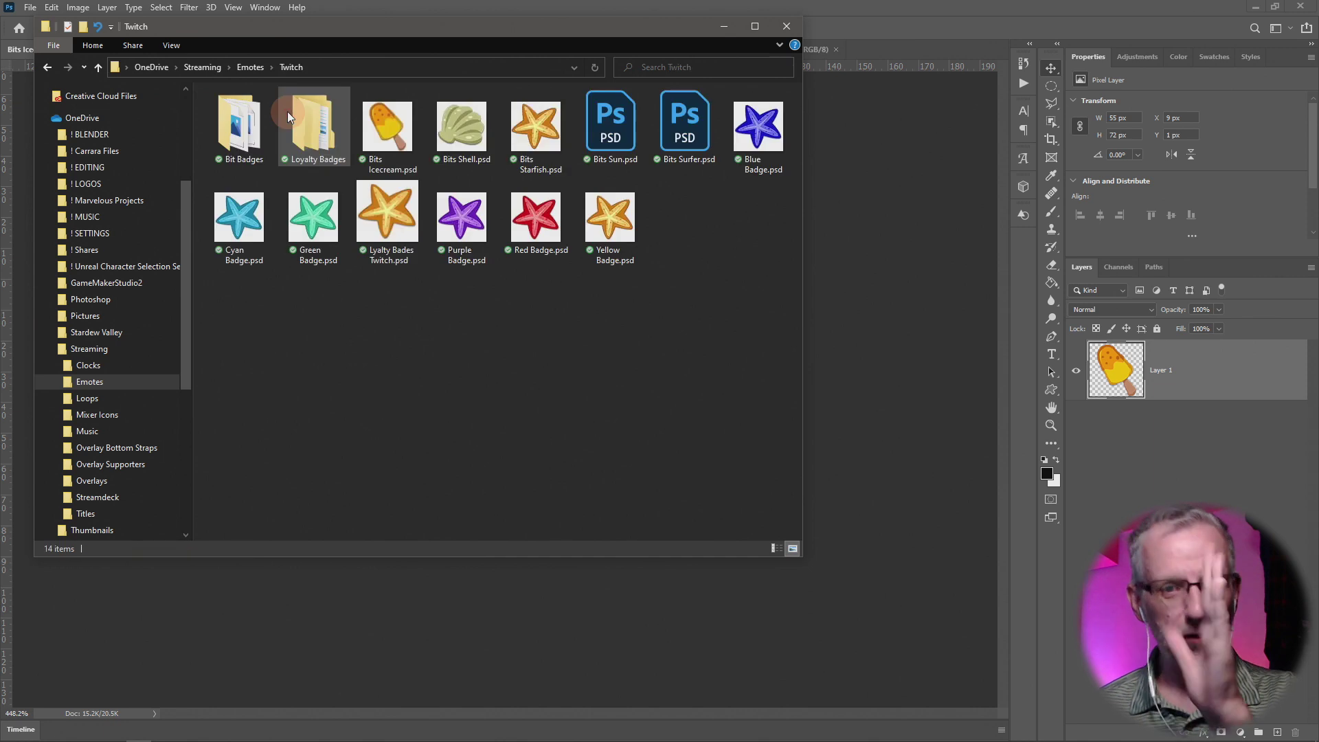
double_click(240, 127)
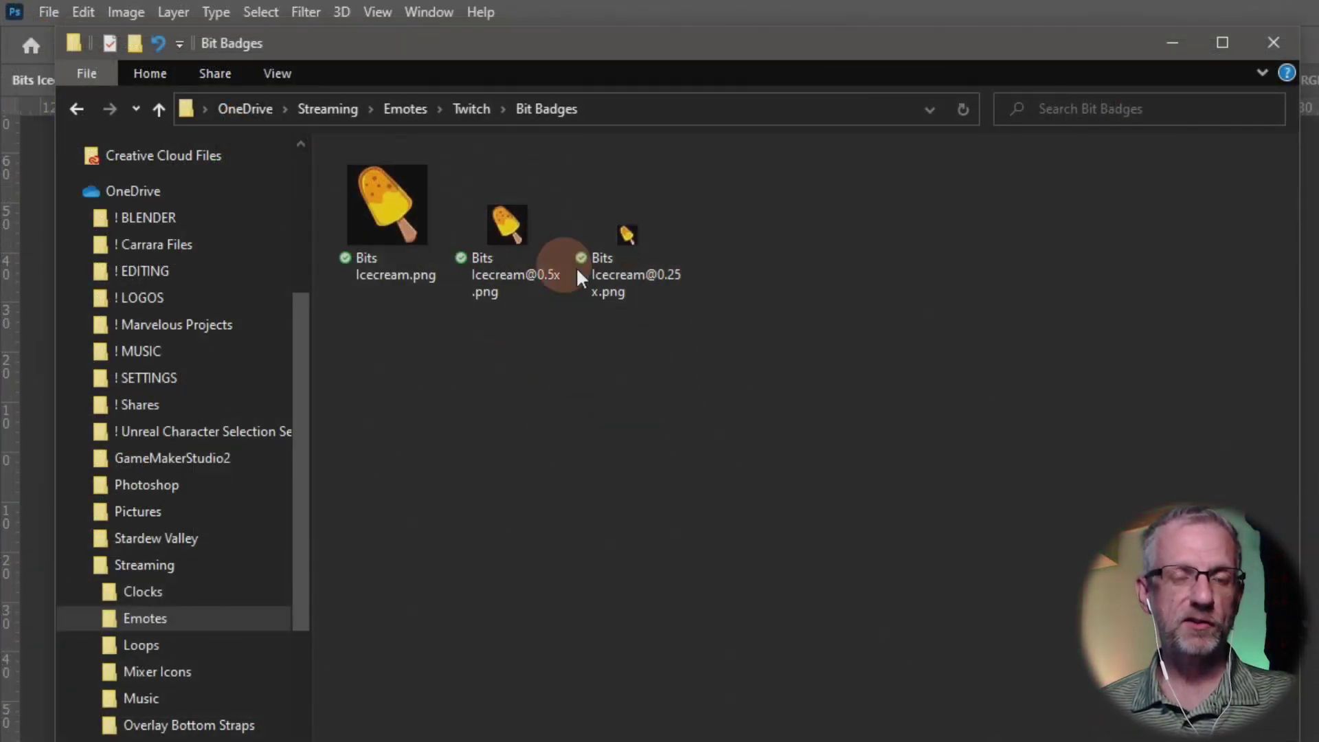
Step: Inspect the three exported ice cream PNG files in the Bit Badges folder, and return to Photoshop
left_click(394, 232)
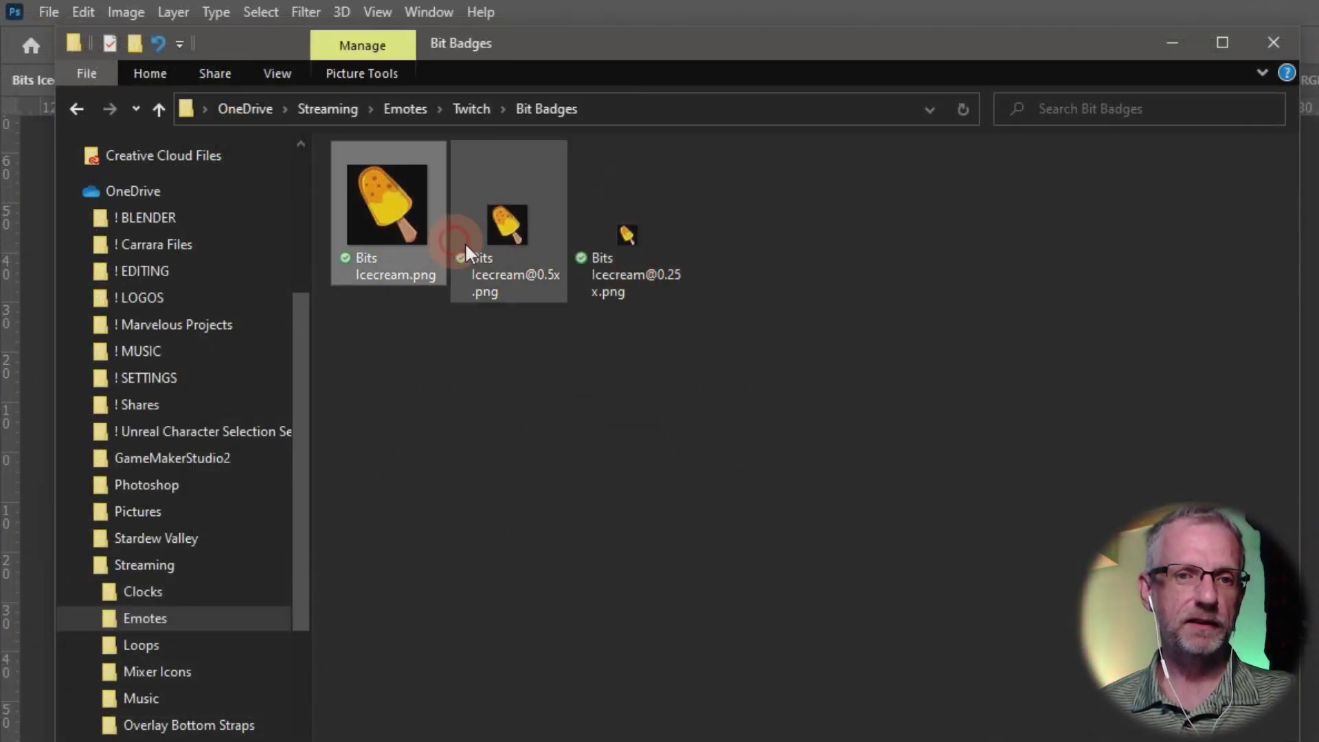
left_click(502, 246)
left_click(602, 265)
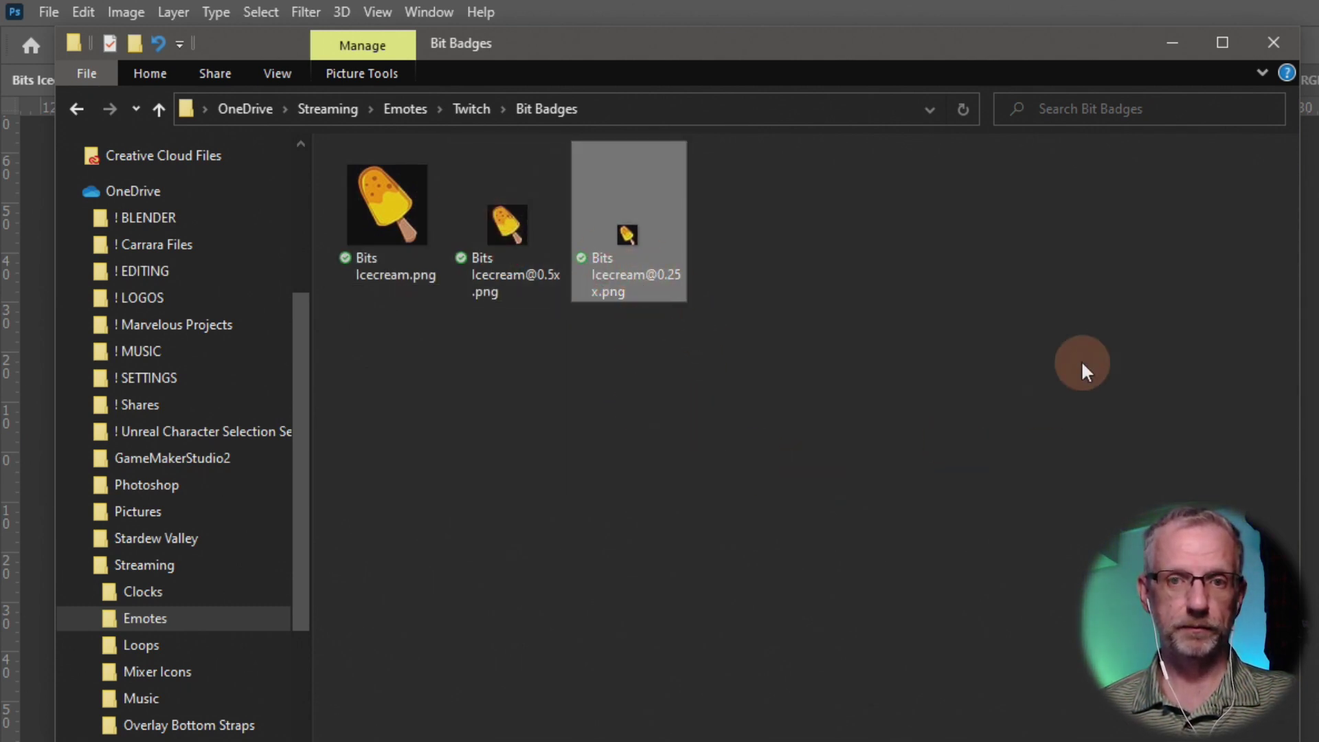
left_click(1171, 44)
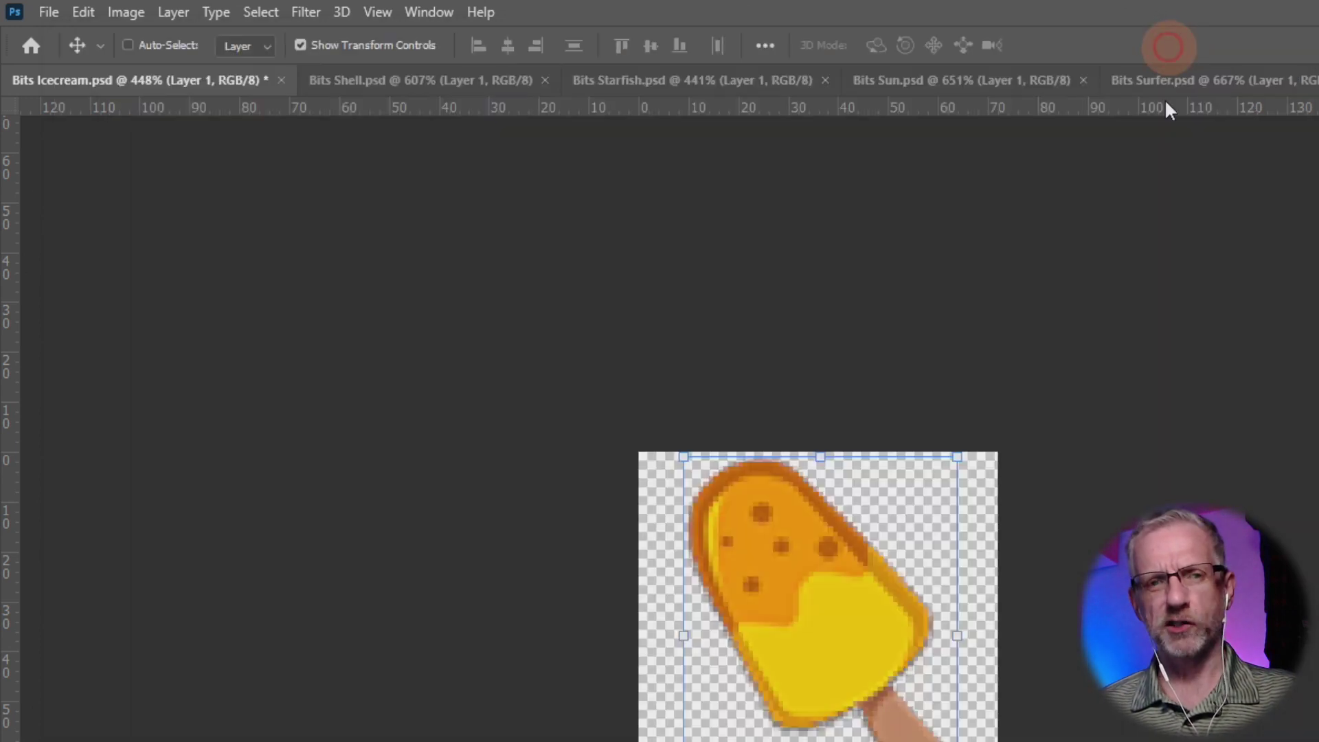
Step: Export the Bits Shell document as PNGs at 1x, 0.5x and 0.25x into the Bit Badges folder
left_click(438, 80)
left_click(55, 11)
left_click(134, 336)
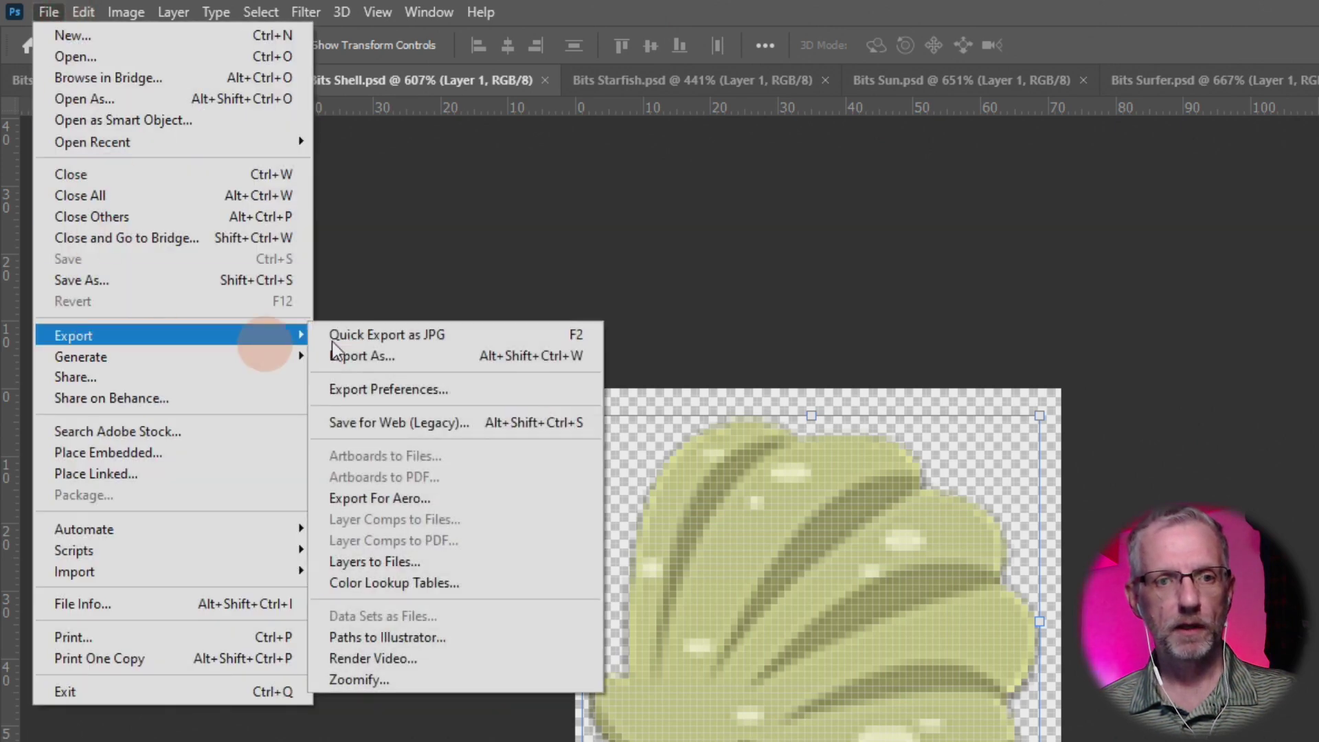
left_click(399, 362)
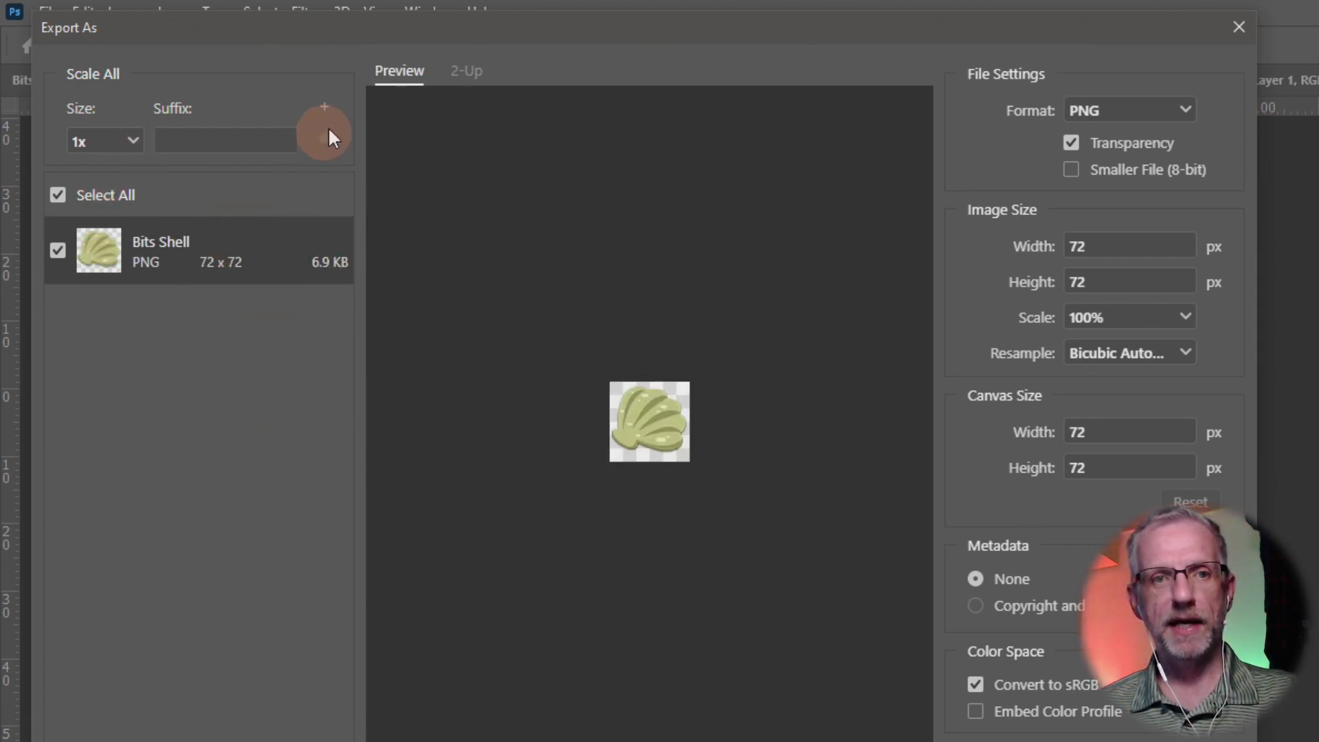
left_click(327, 108)
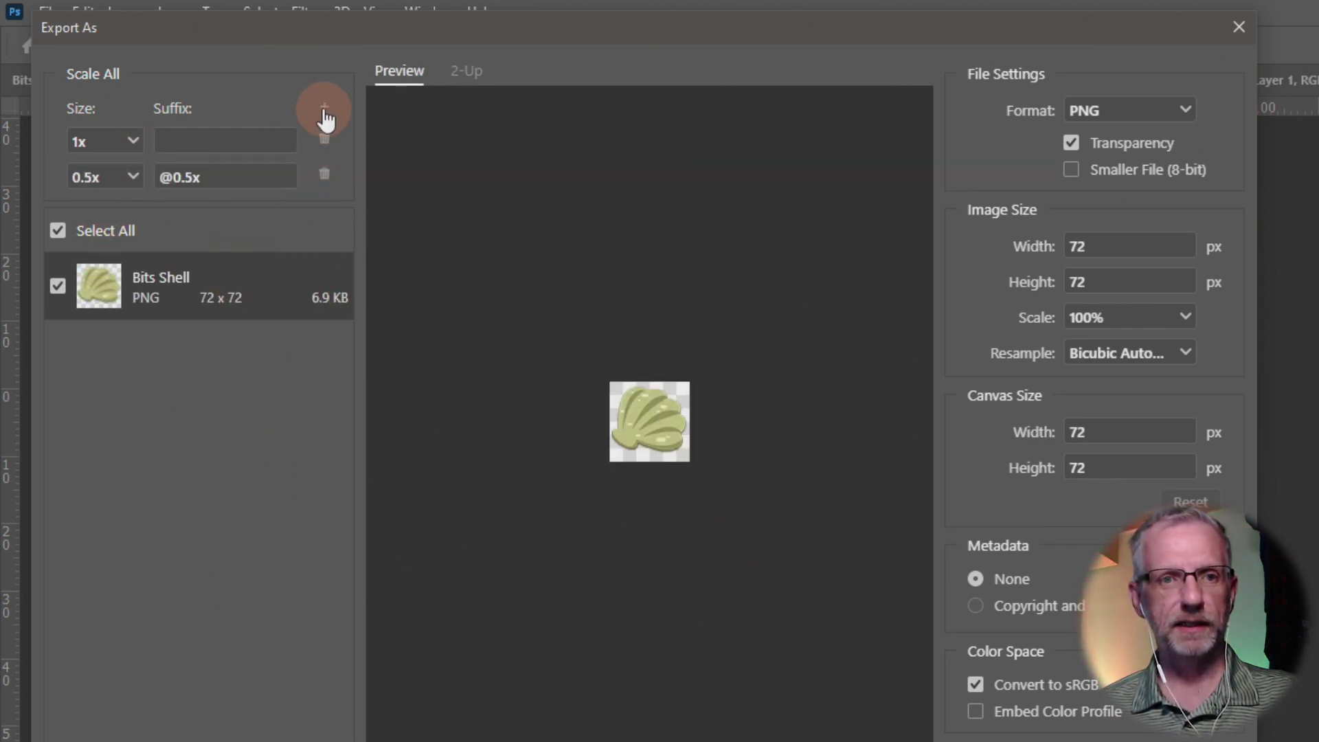
left_click(325, 108)
left_click(133, 214)
left_click(118, 267)
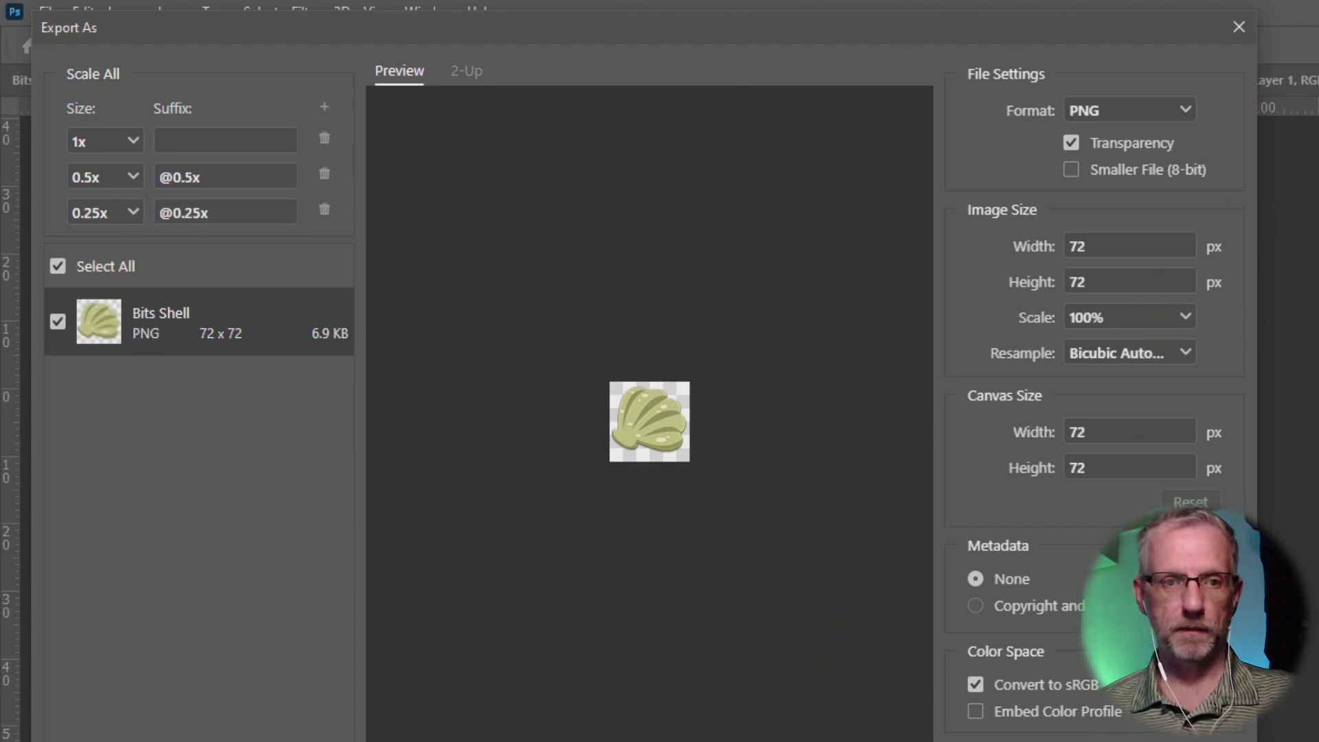
left_click(1089, 741)
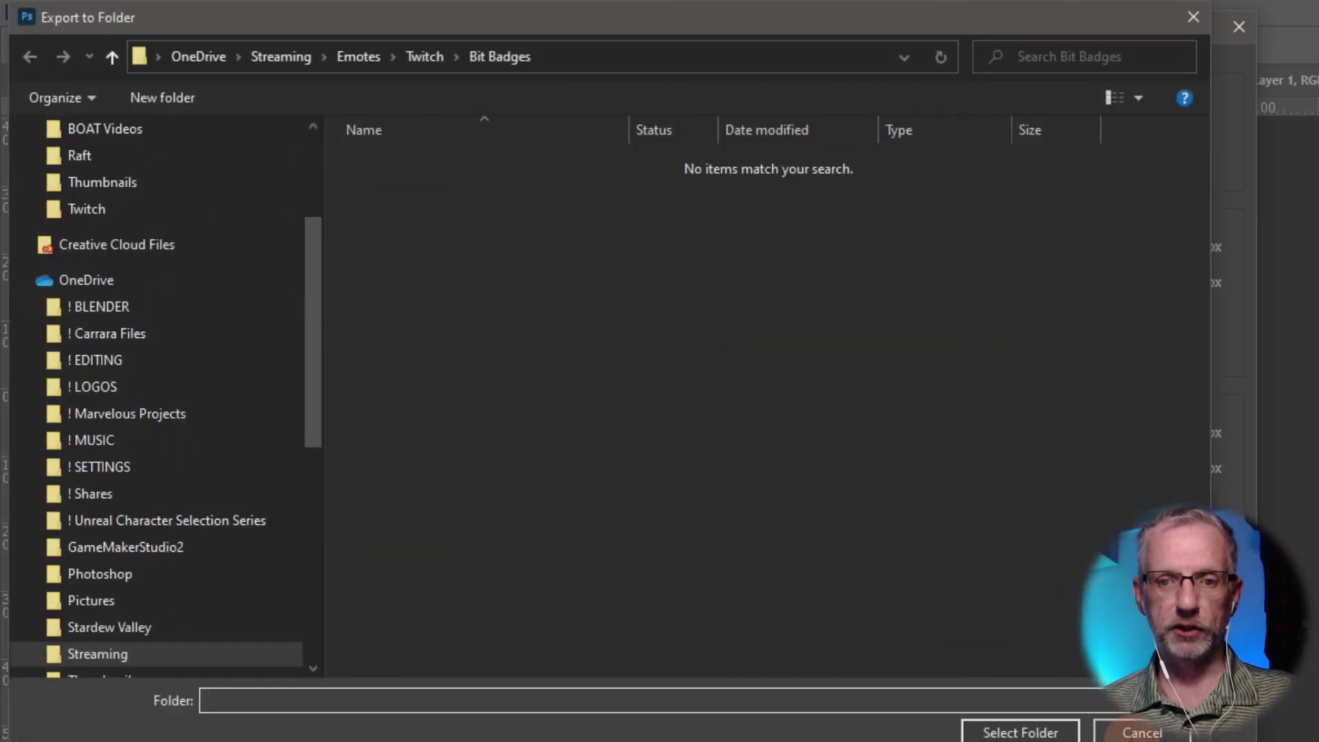
left_click(1020, 732)
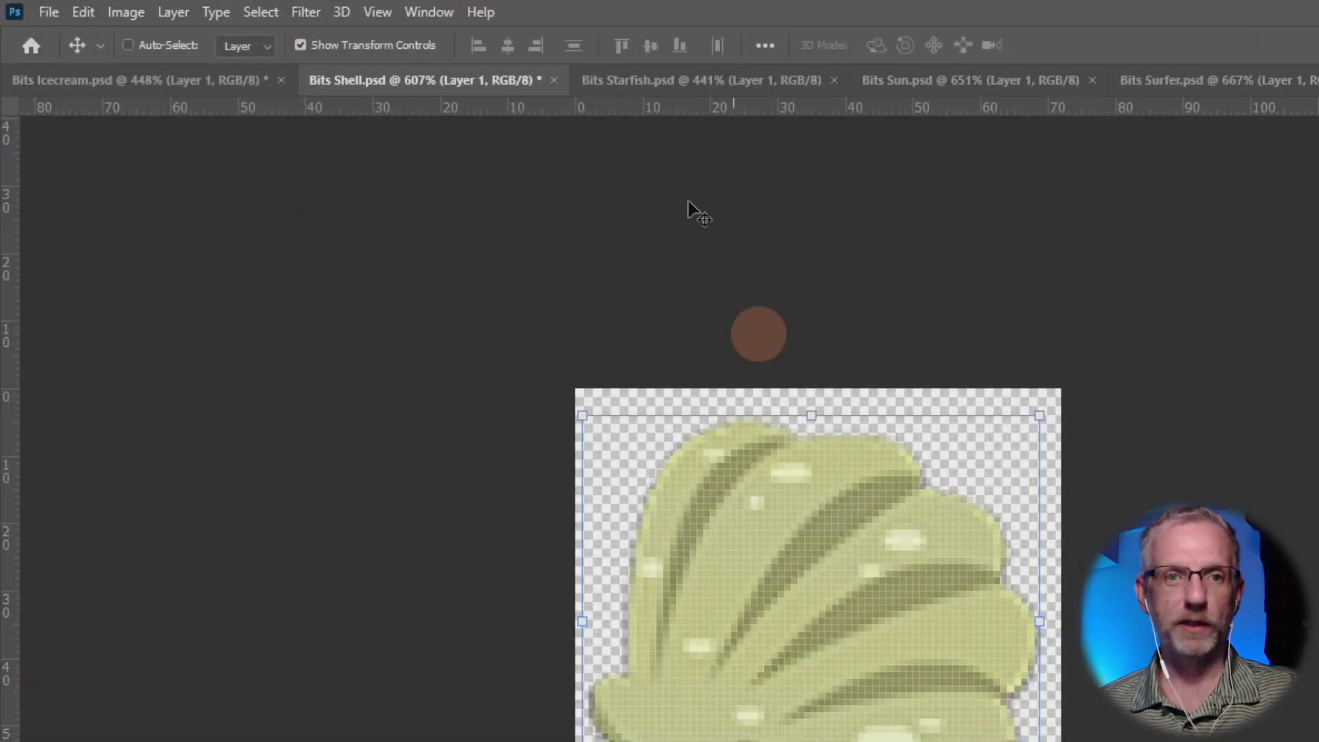
Step: Switch to the Bits Starfish document and check its image size
left_click(682, 87)
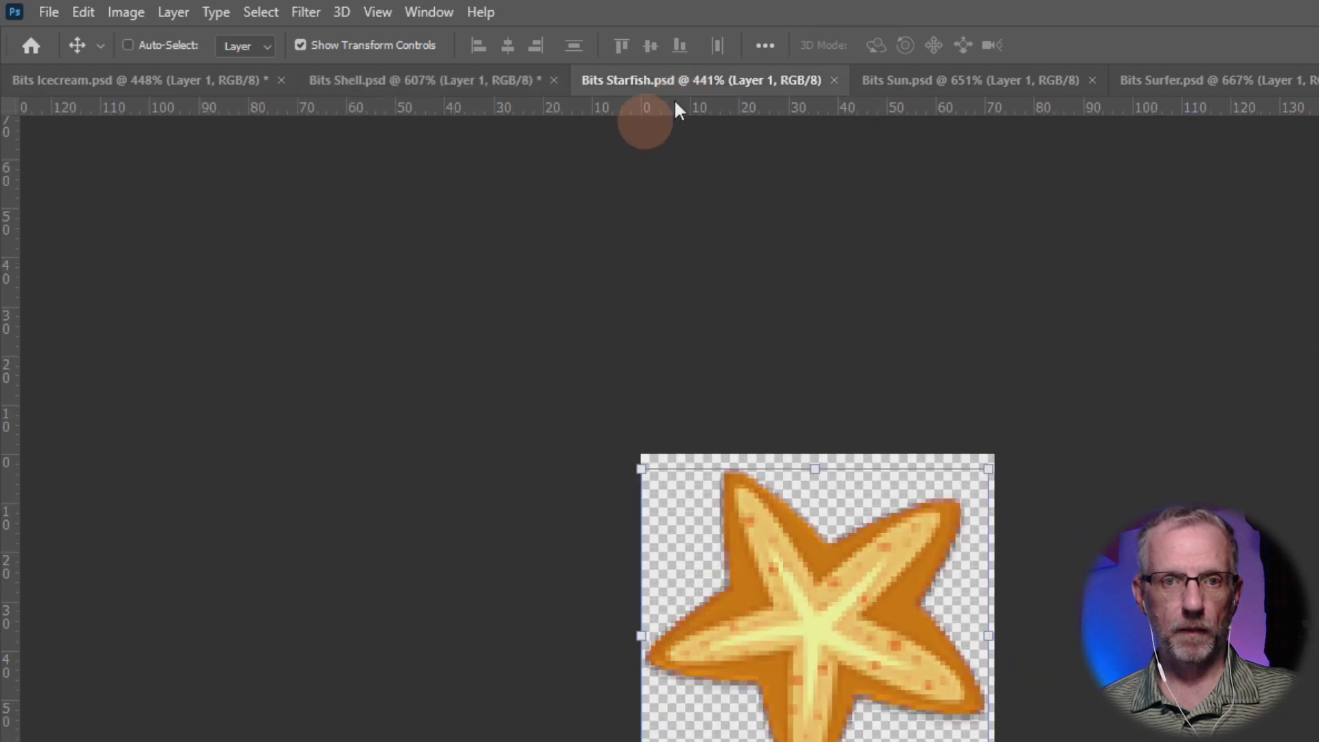
left_click(142, 14)
left_click(182, 170)
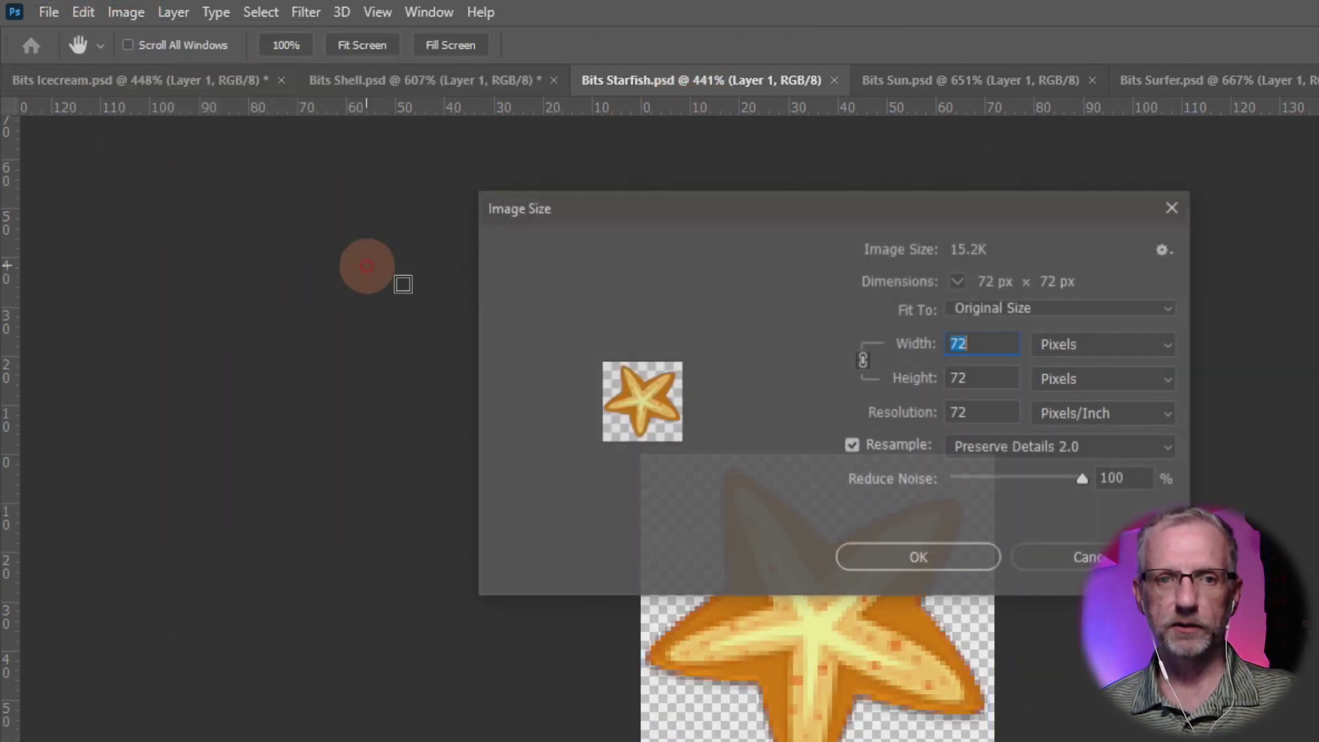
left_click(1082, 556)
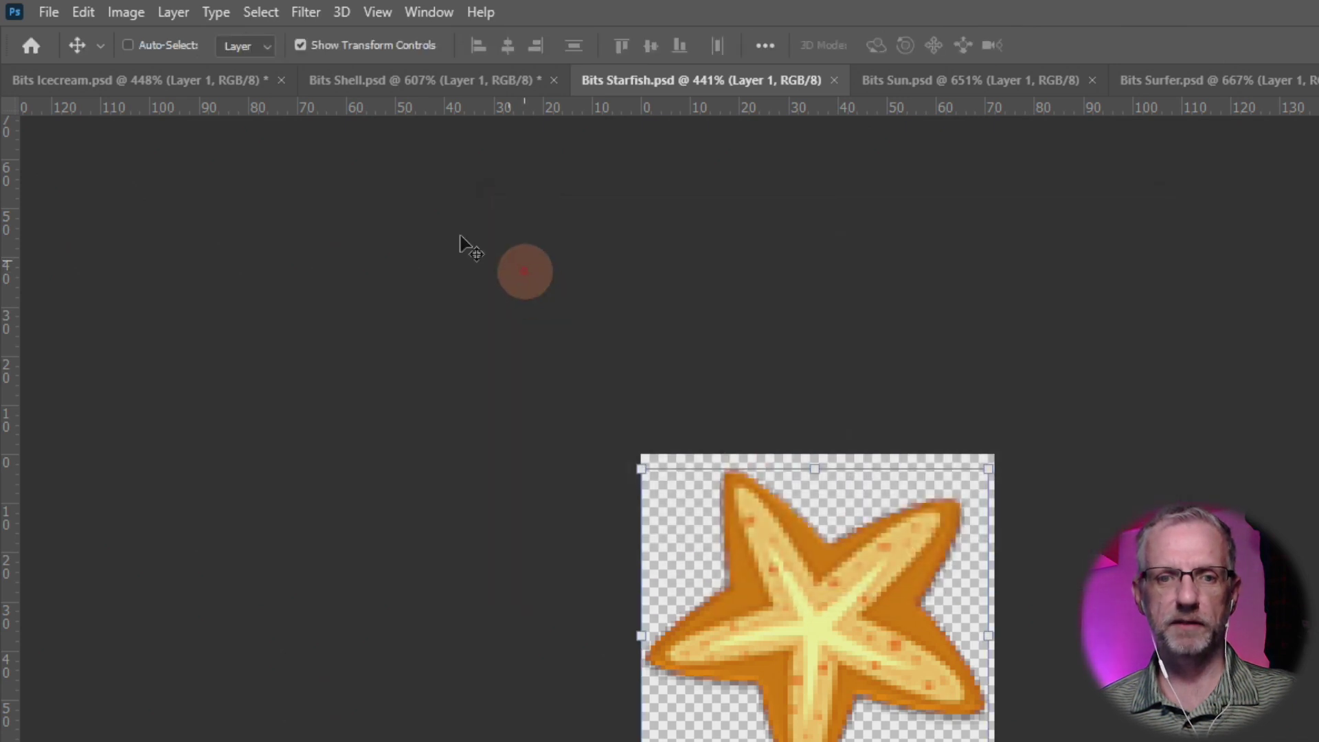
left_click(41, 12)
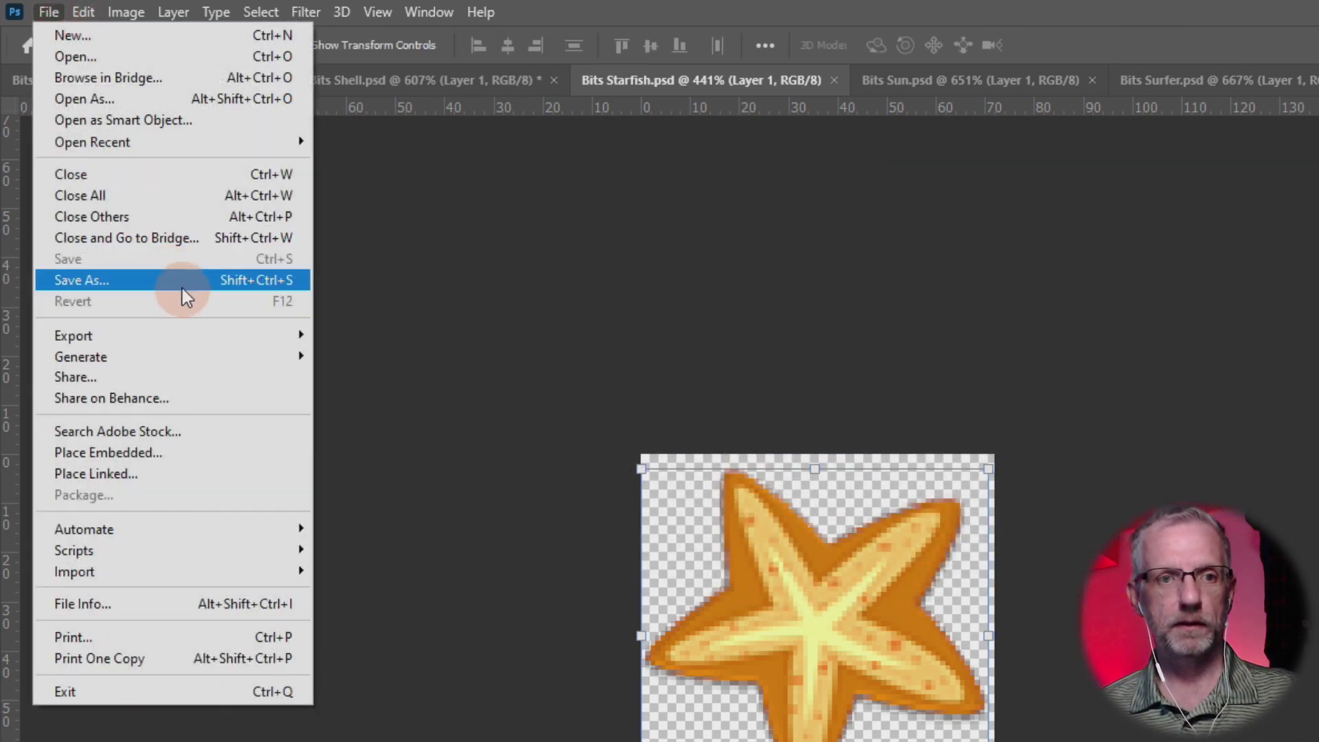
left_click(183, 280)
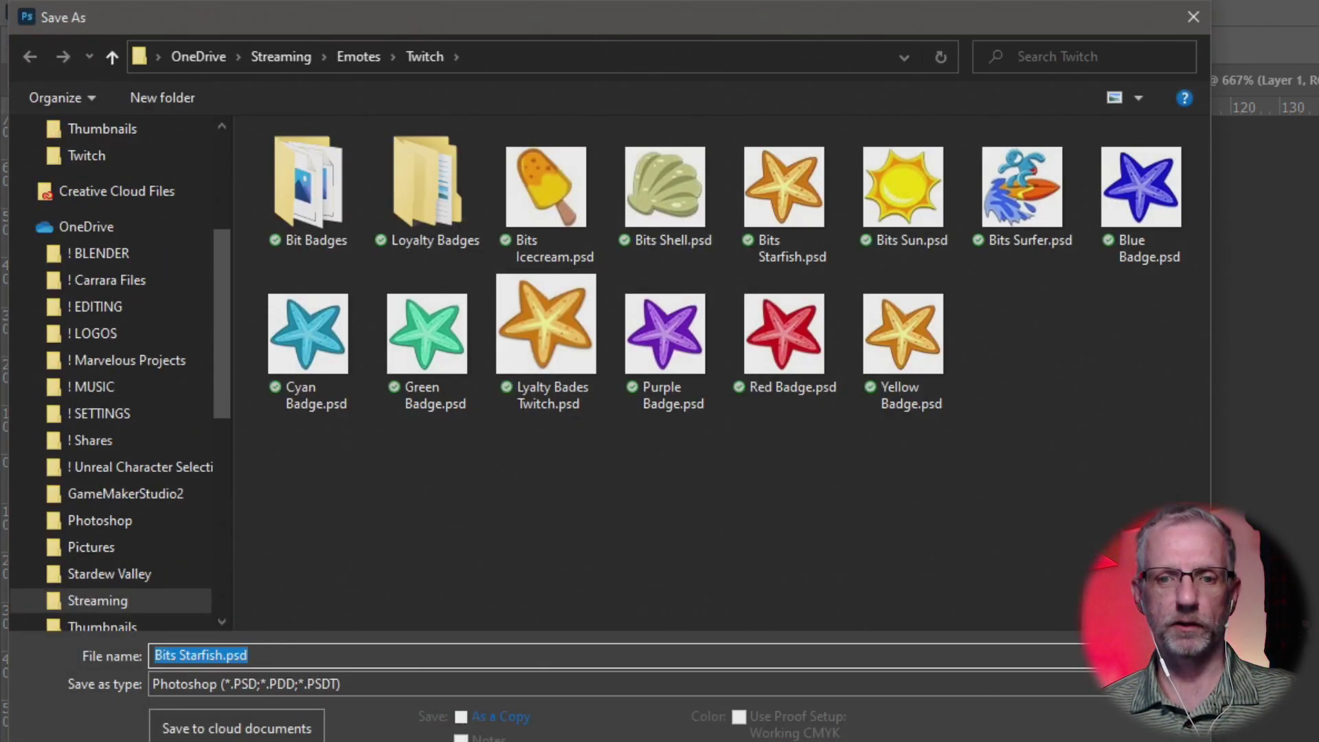
key("Escape")
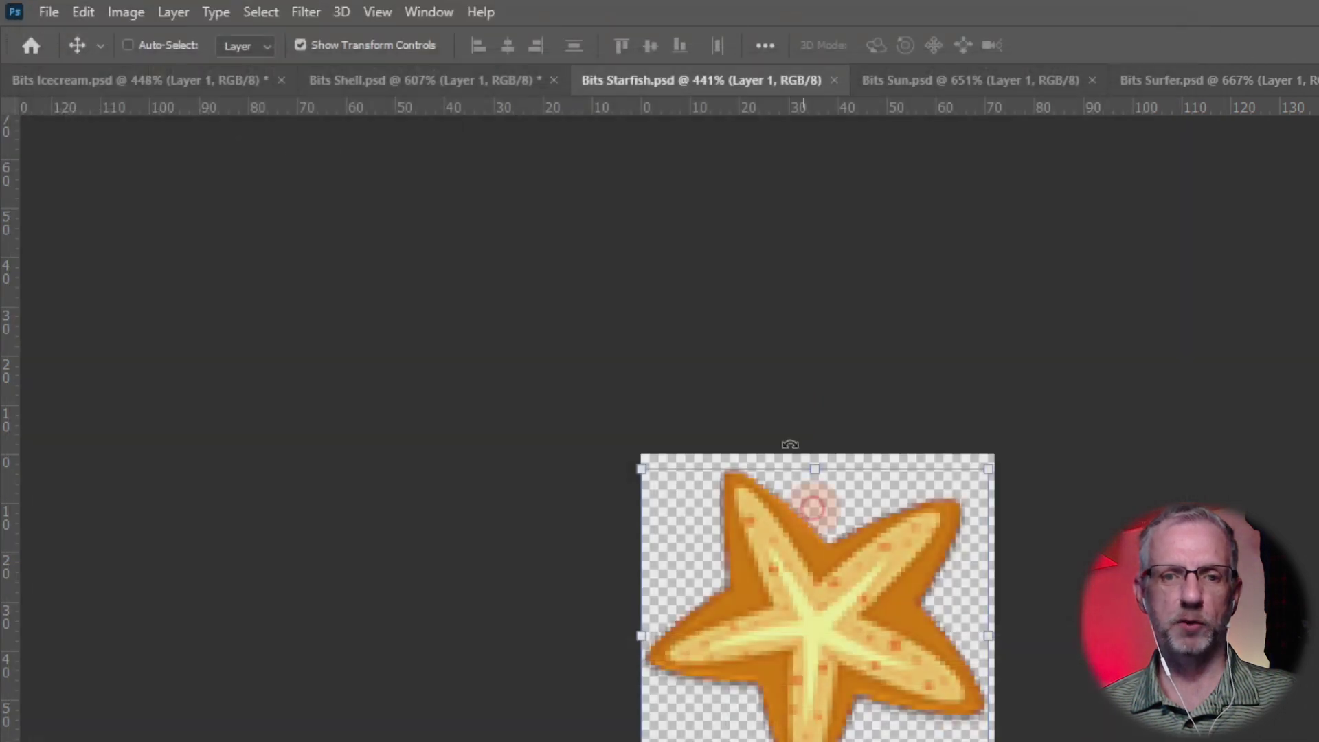
Step: Export the starfish badge as PNGs at 1x, 0.5x and 0.25x into the Bit Badges folder
left_click(48, 12)
mouse_move(220, 337)
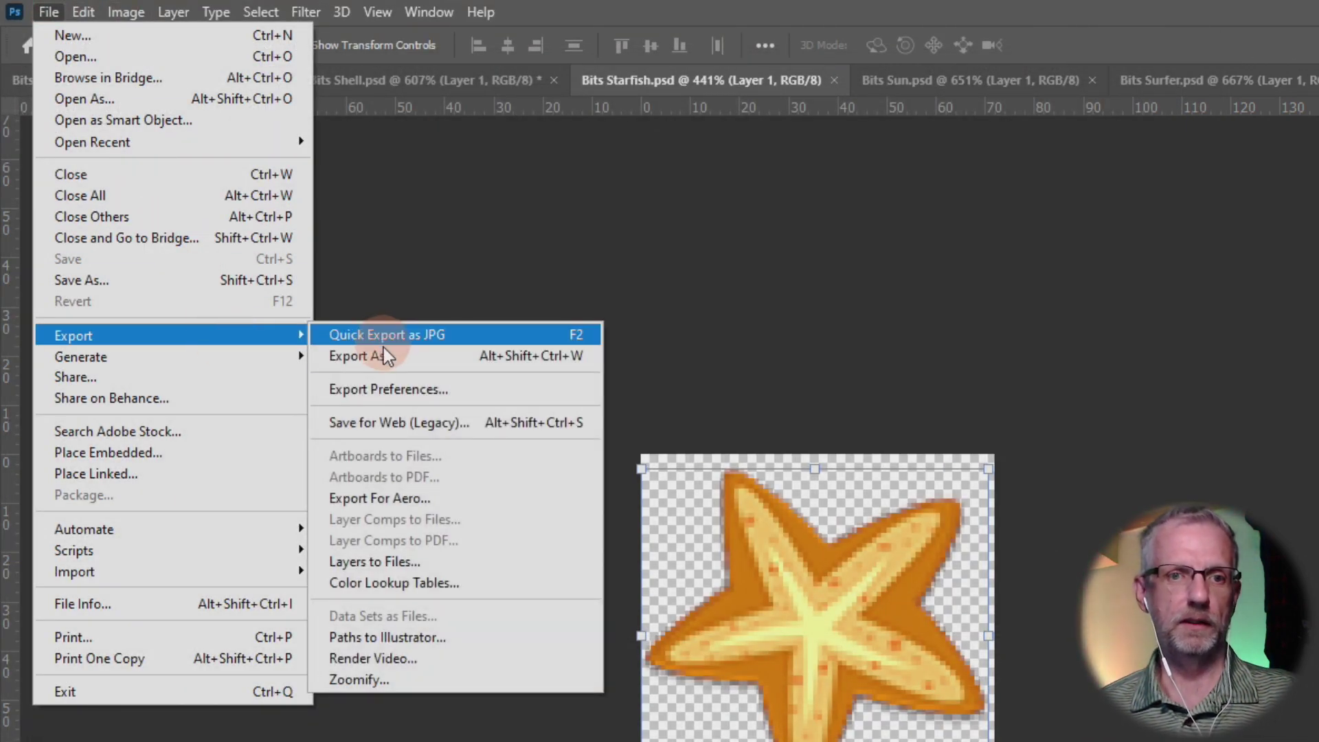
left_click(394, 368)
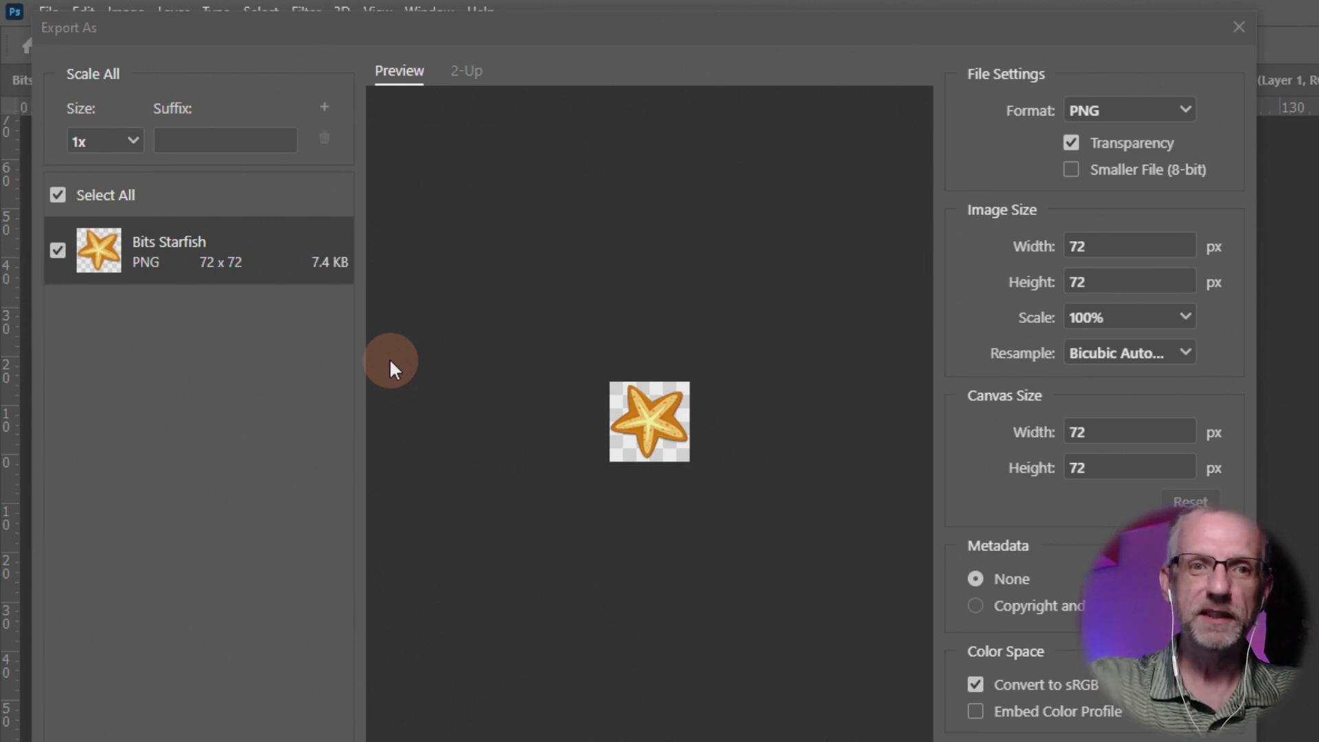
left_click(326, 109)
left_click(327, 109)
left_click(103, 212)
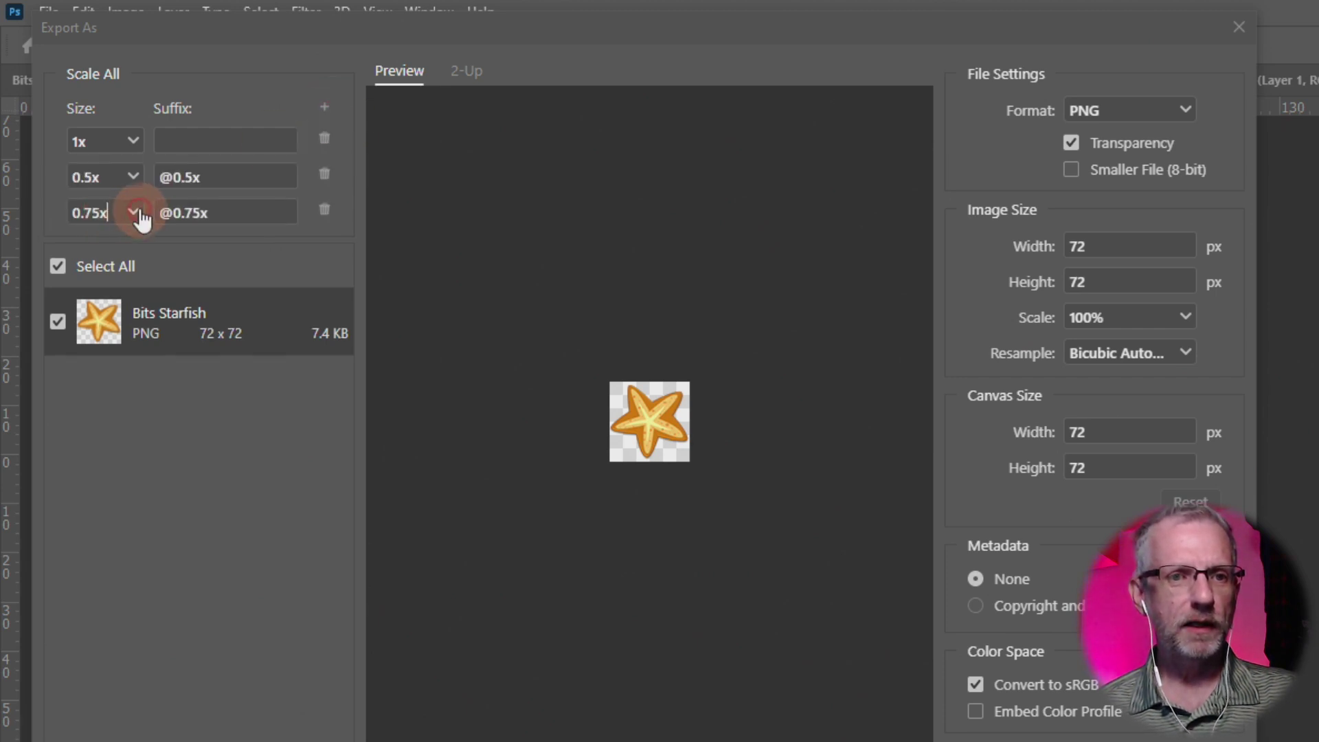
left_click(136, 213)
left_click(80, 265)
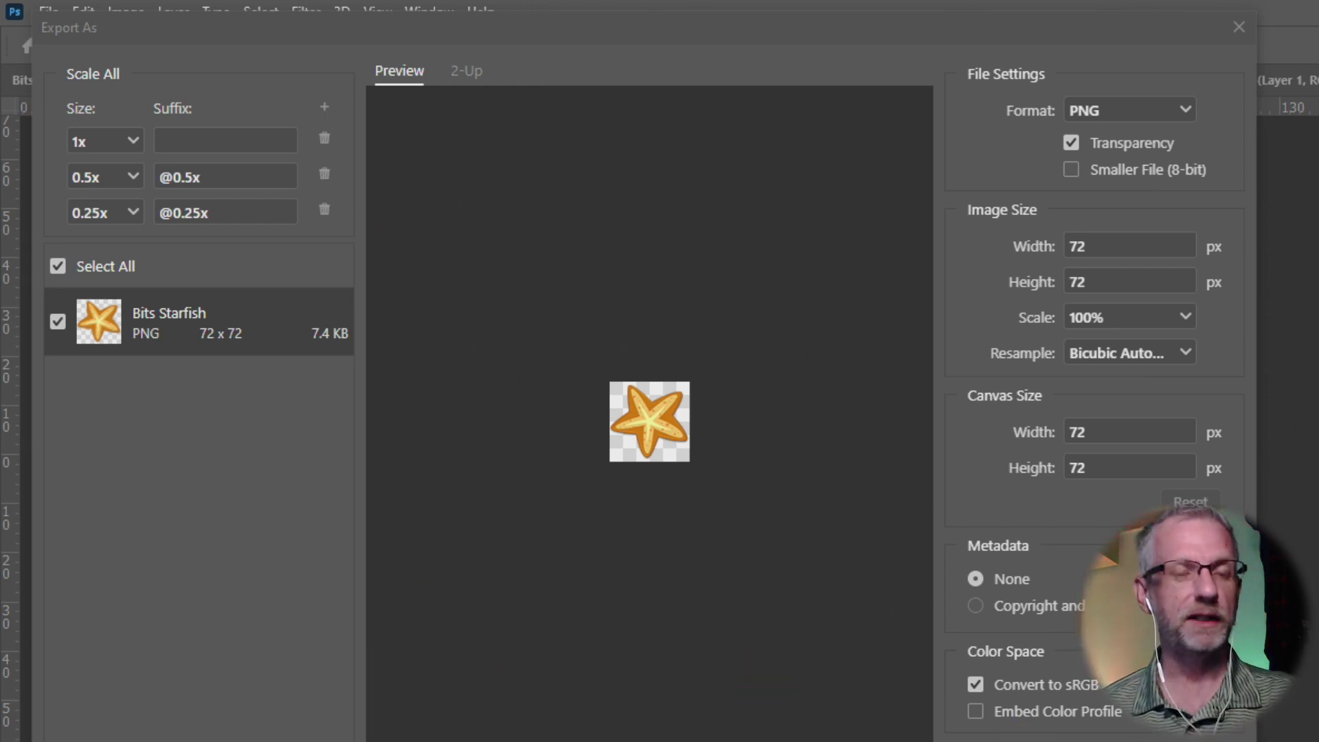
key("Return")
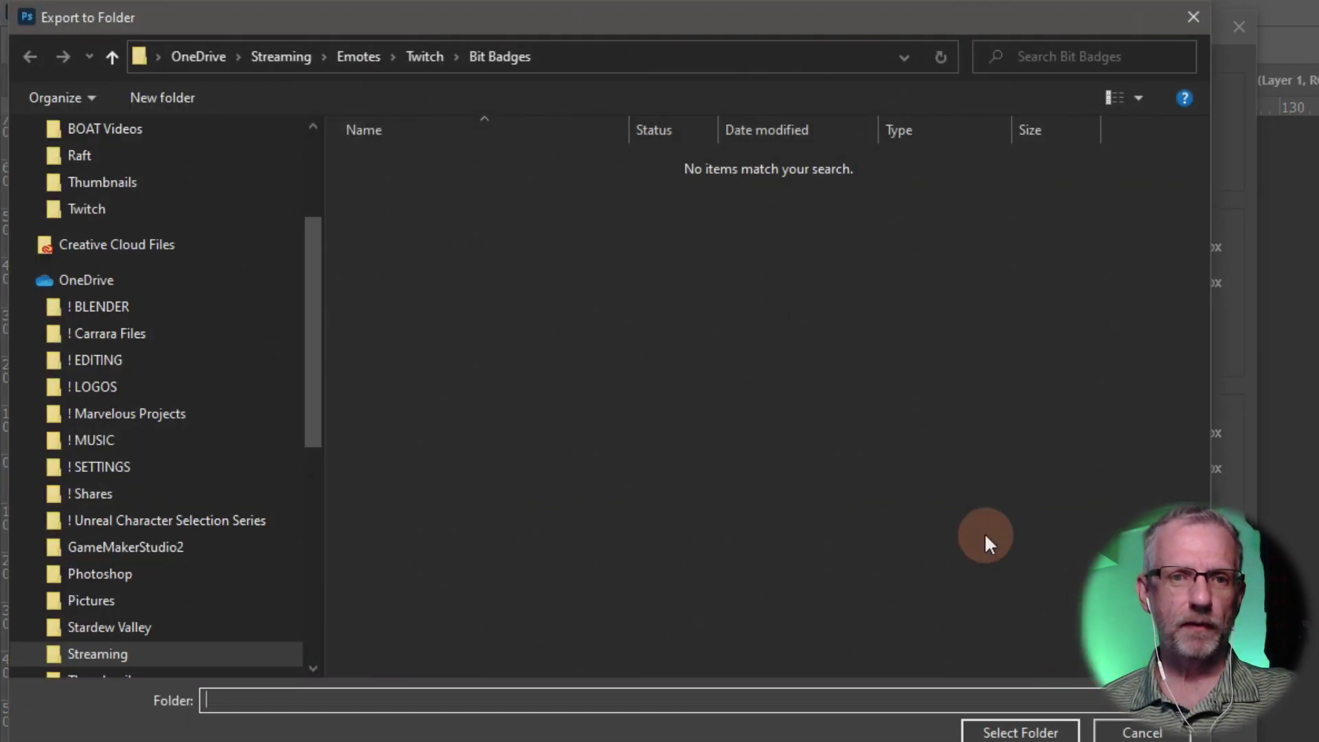
left_click(1010, 727)
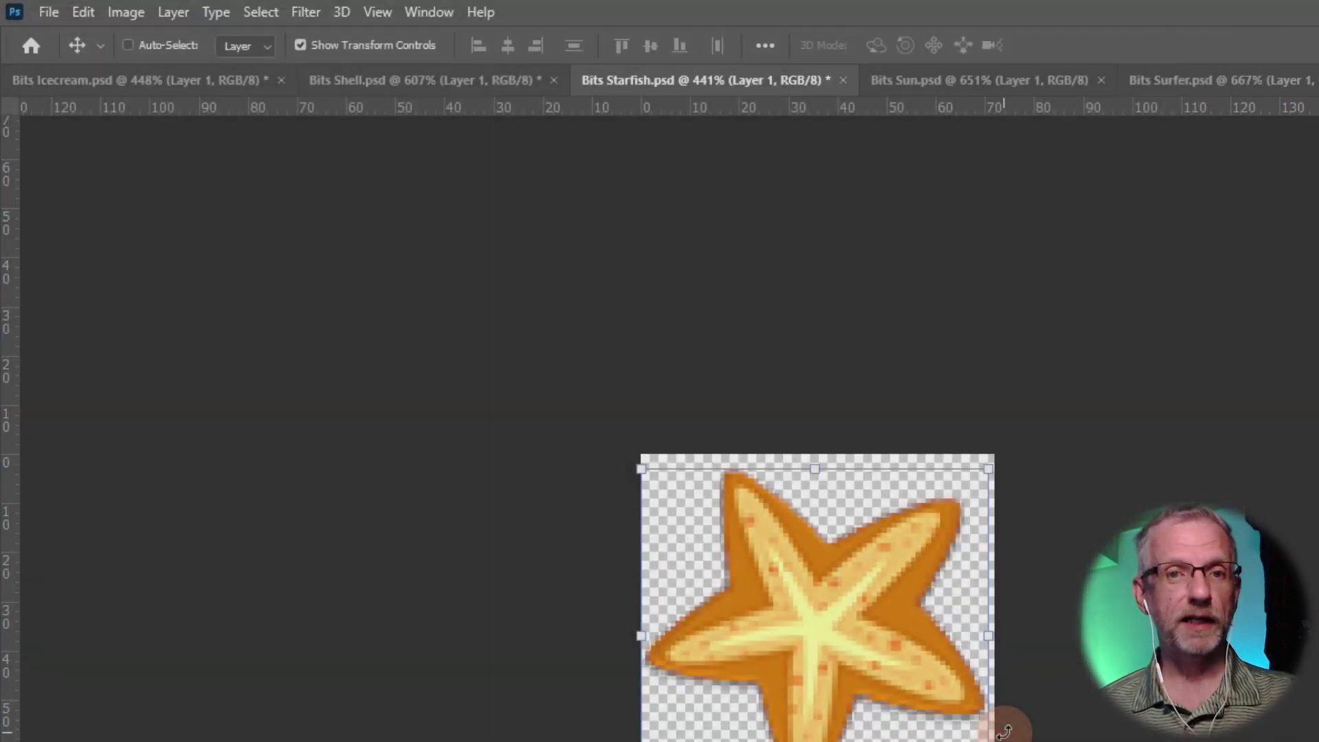
Step: Export the Bits Sun document as PNGs at 1x, 0.5x and 0.25x into the Bit Badges folder
left_click(1024, 86)
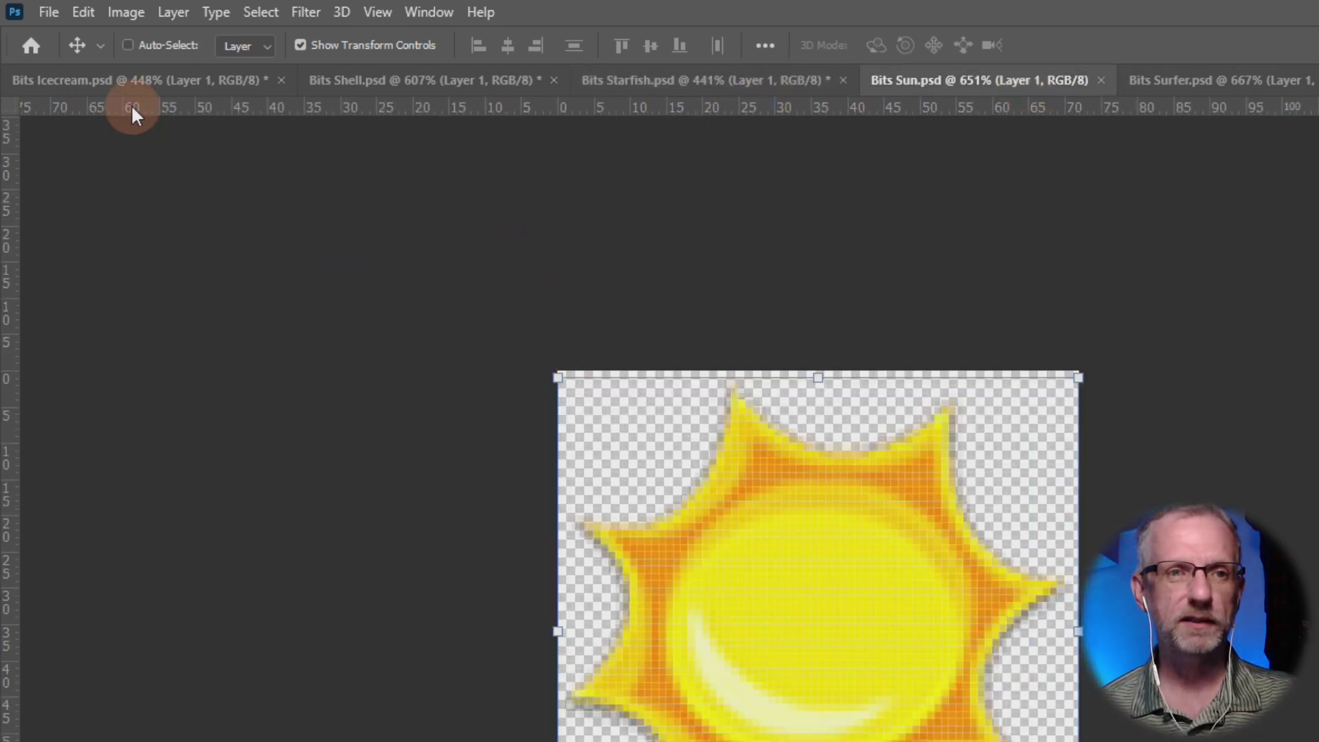
left_click(49, 12)
left_click(69, 335)
left_click(410, 371)
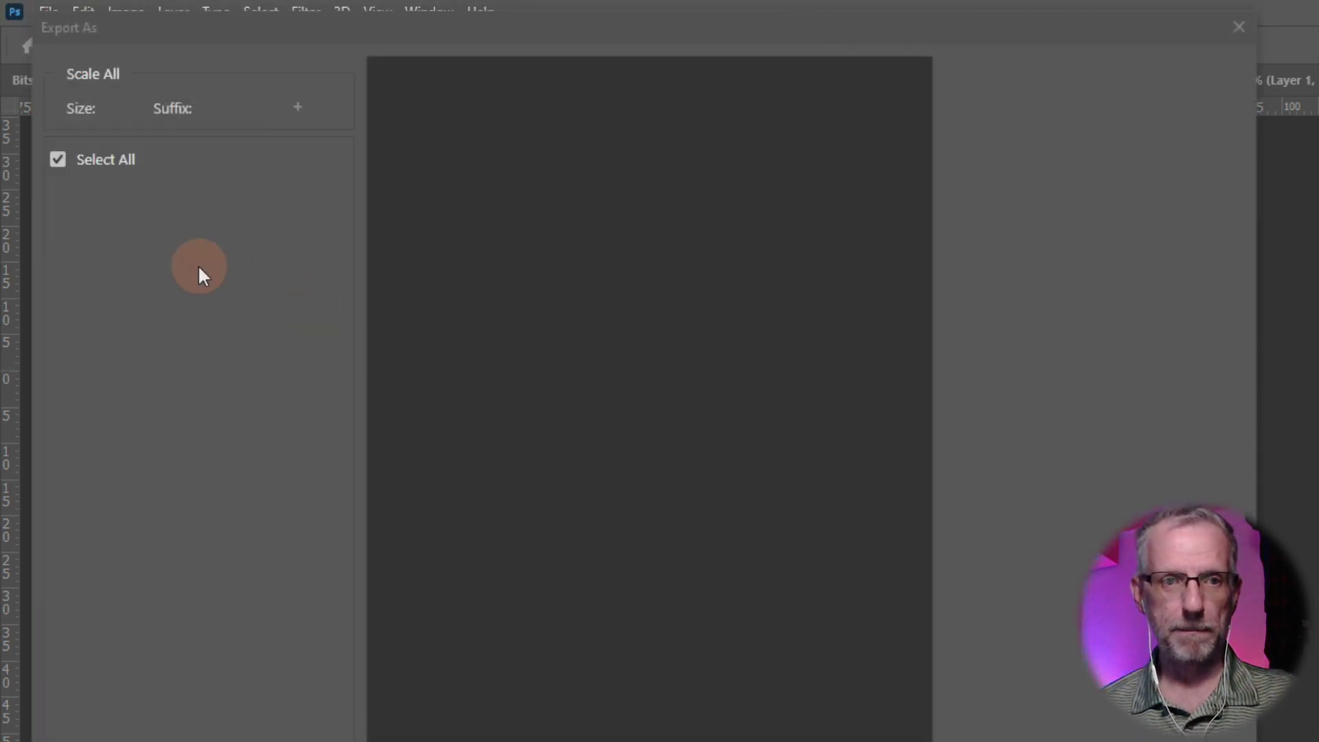
left_click(323, 109)
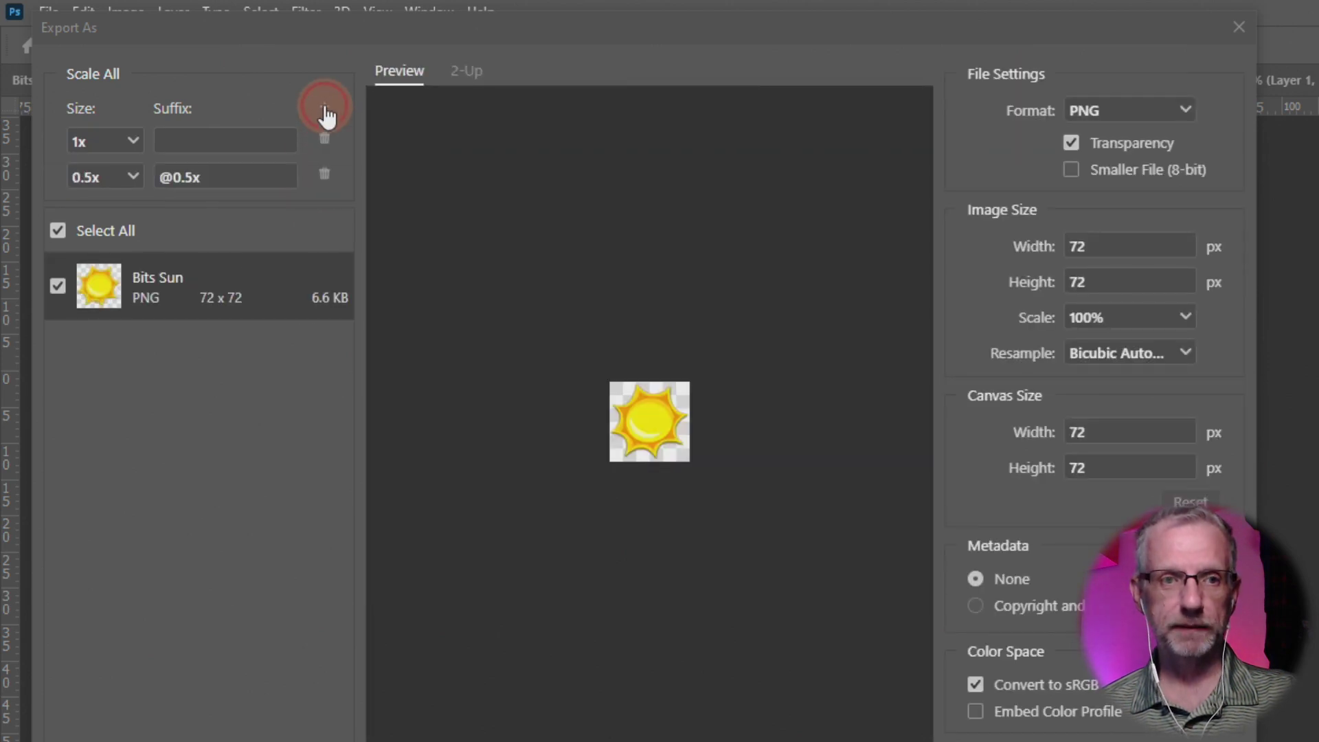
left_click(322, 110)
left_click(136, 212)
left_click(134, 213)
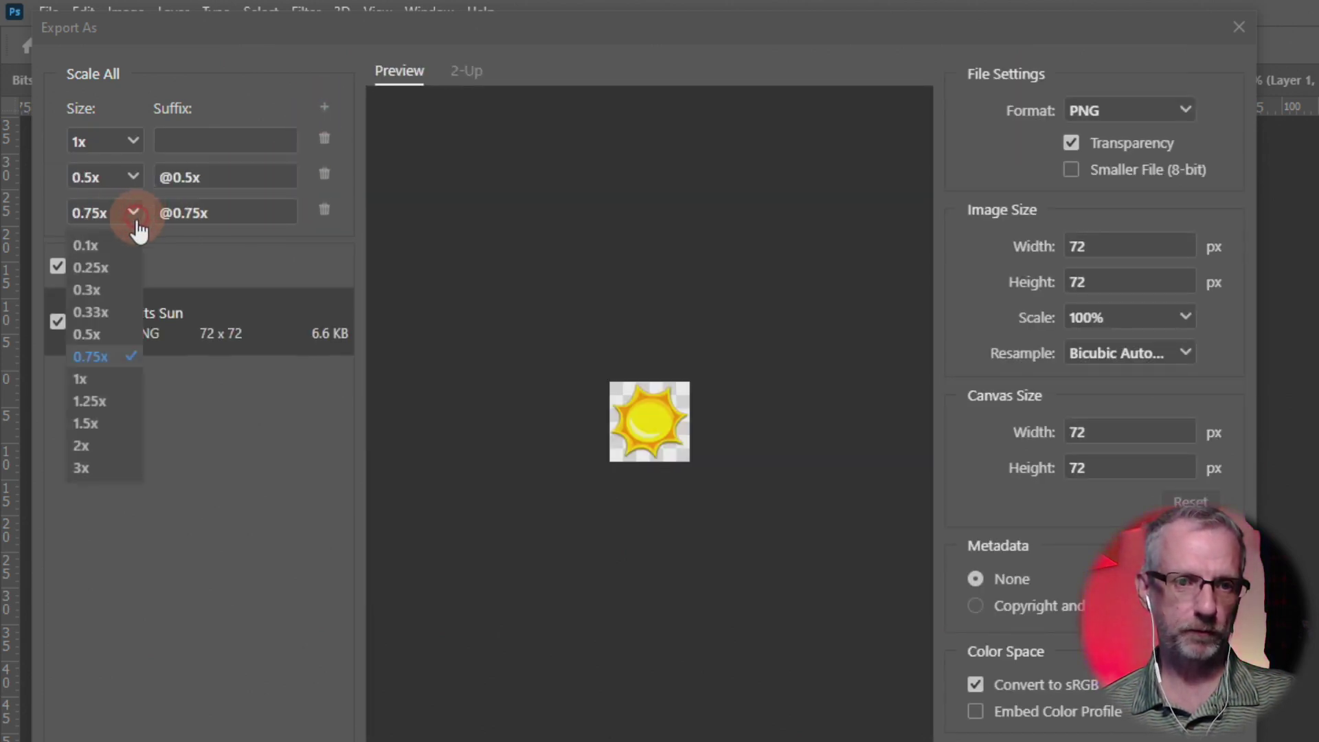
left_click(117, 266)
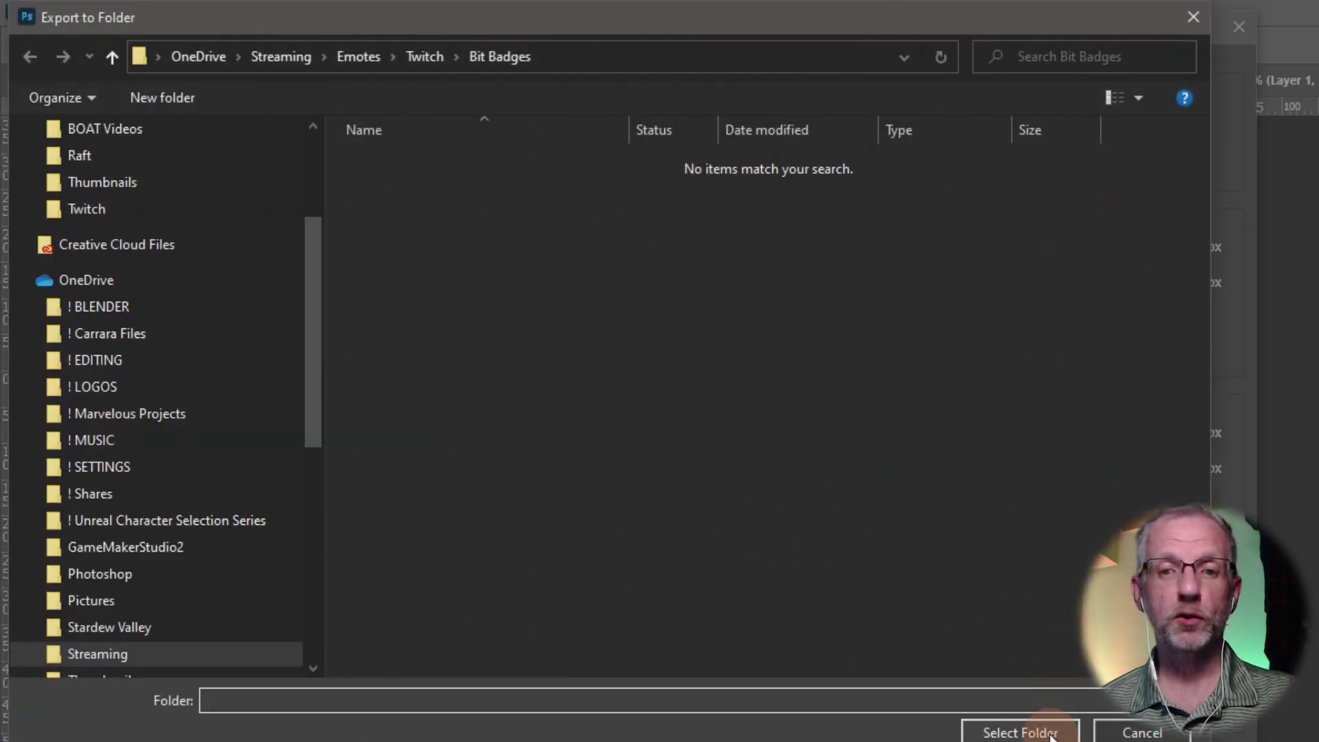
left_click(1050, 735)
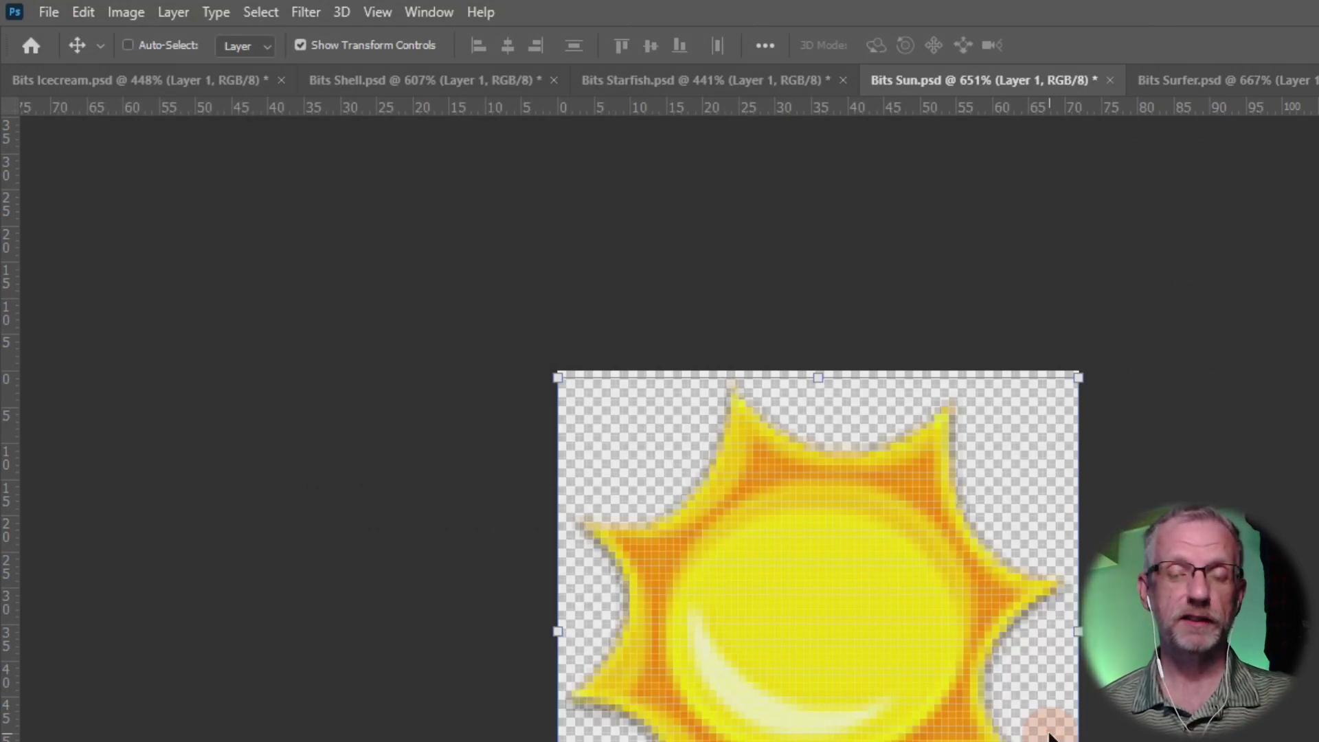
Step: Export the Bits Surfer document as PNGs at 1x, 0.5x and 0.25x into the Bit Badges folder
left_click(1274, 79)
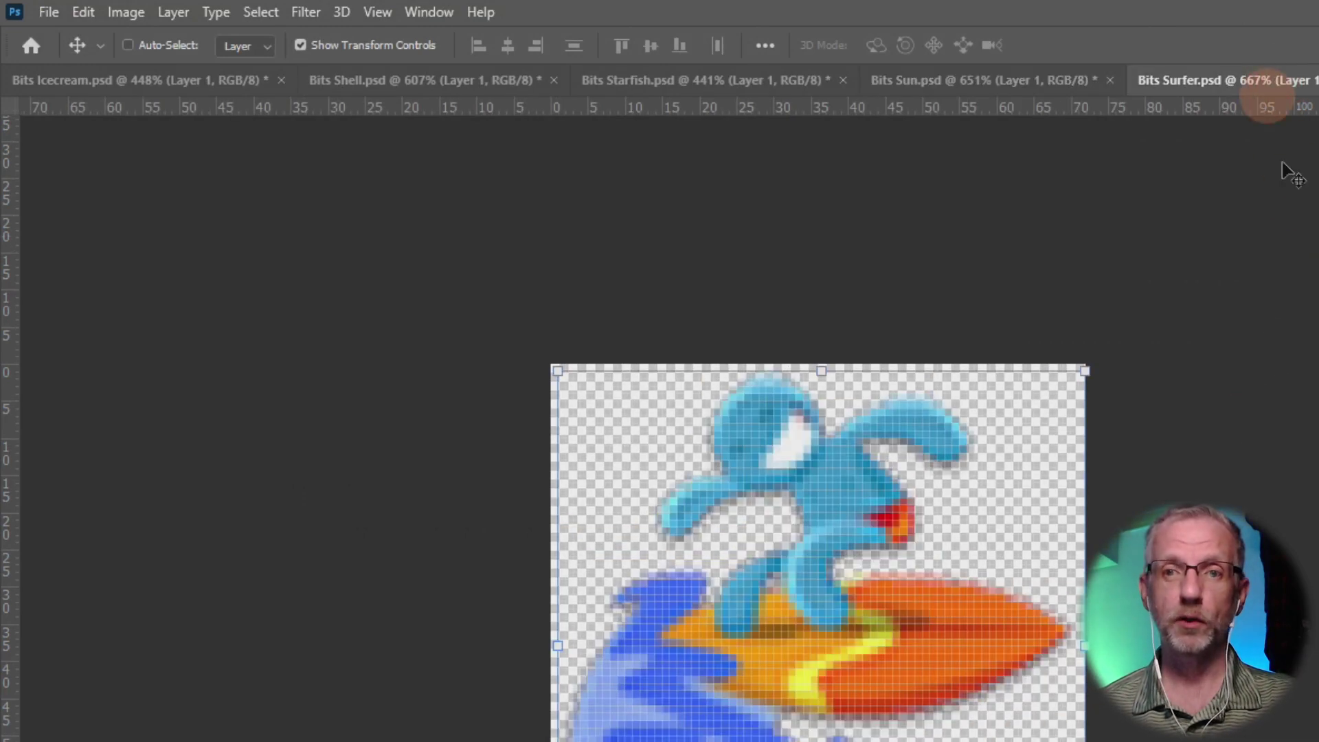
left_click(52, 14)
left_click(148, 348)
left_click(165, 337)
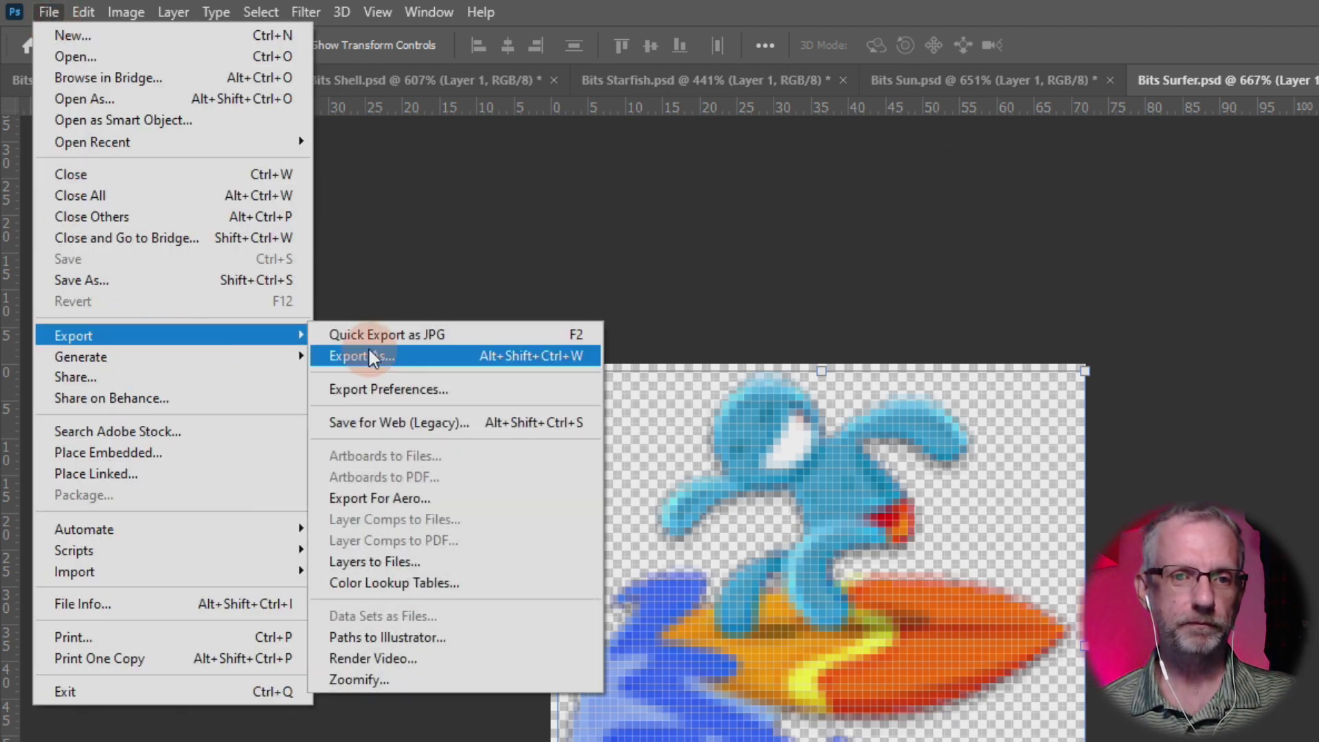
left_click(364, 355)
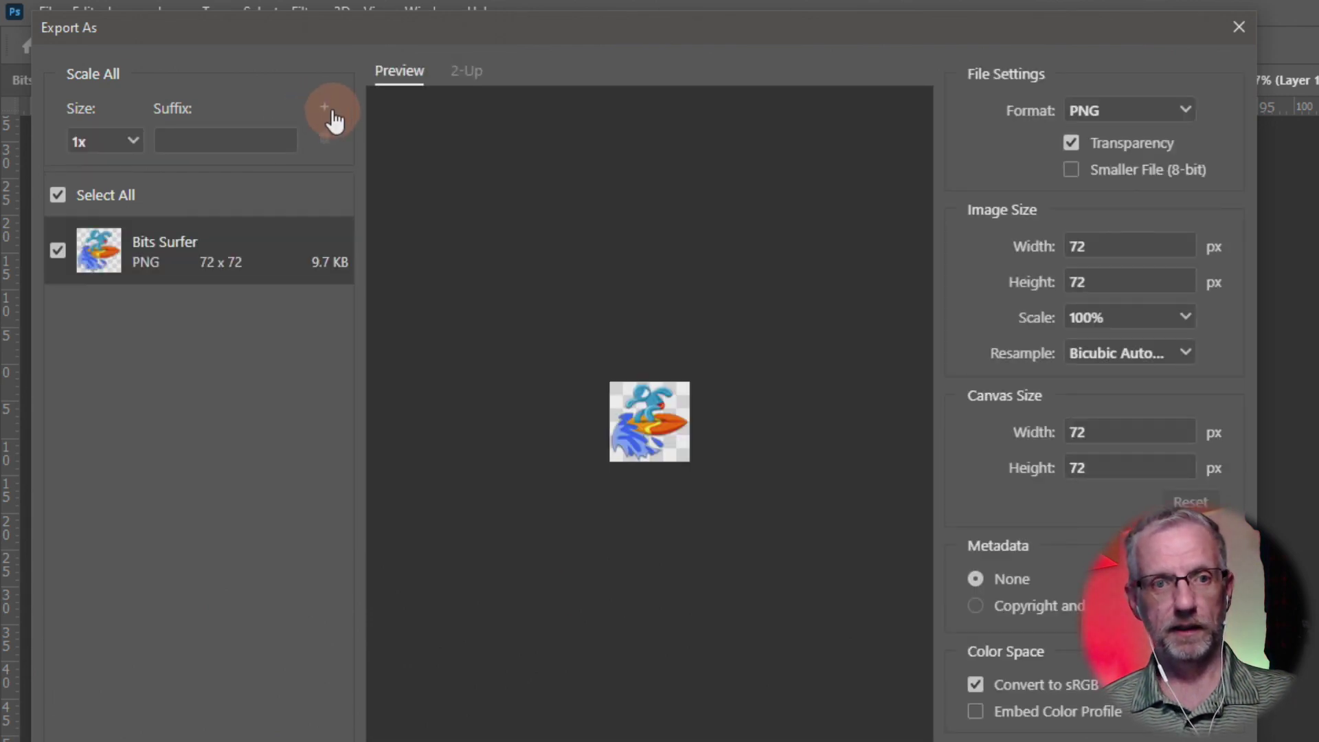
left_click(329, 110)
left_click(330, 112)
left_click(134, 212)
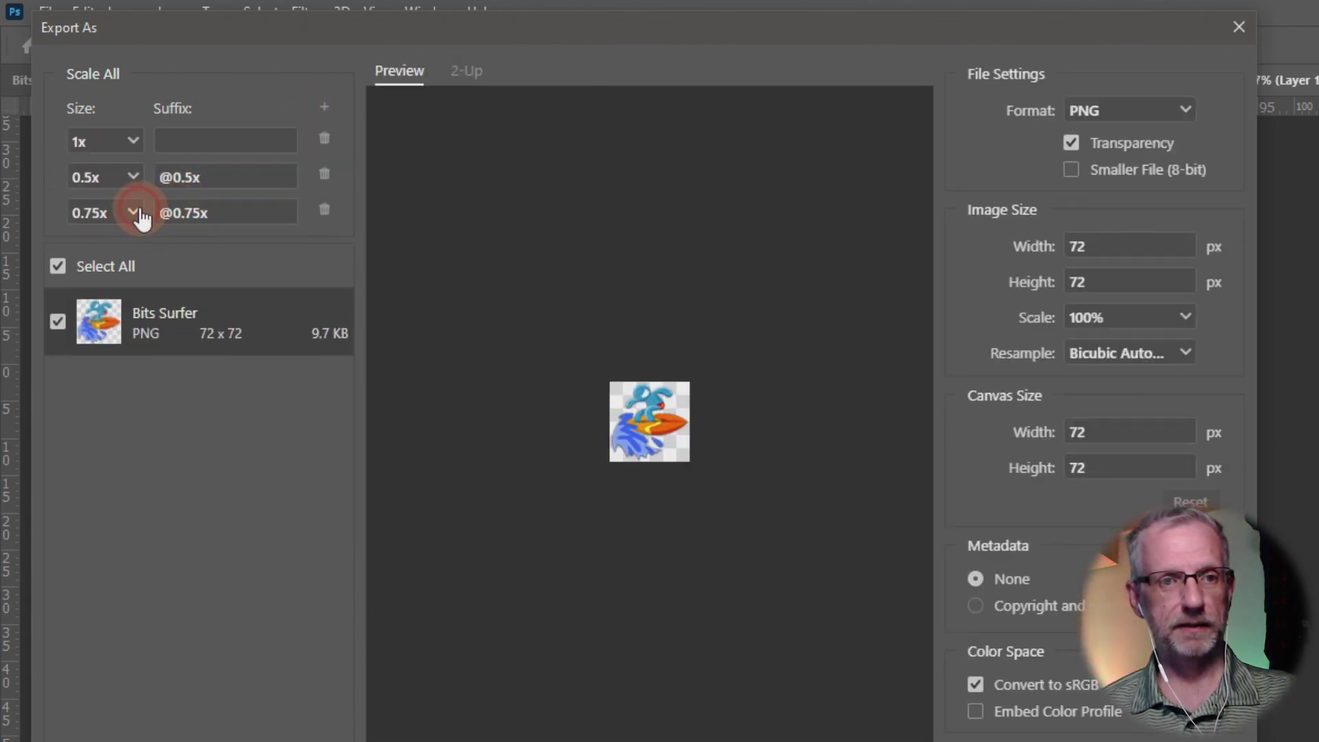
left_click(124, 268)
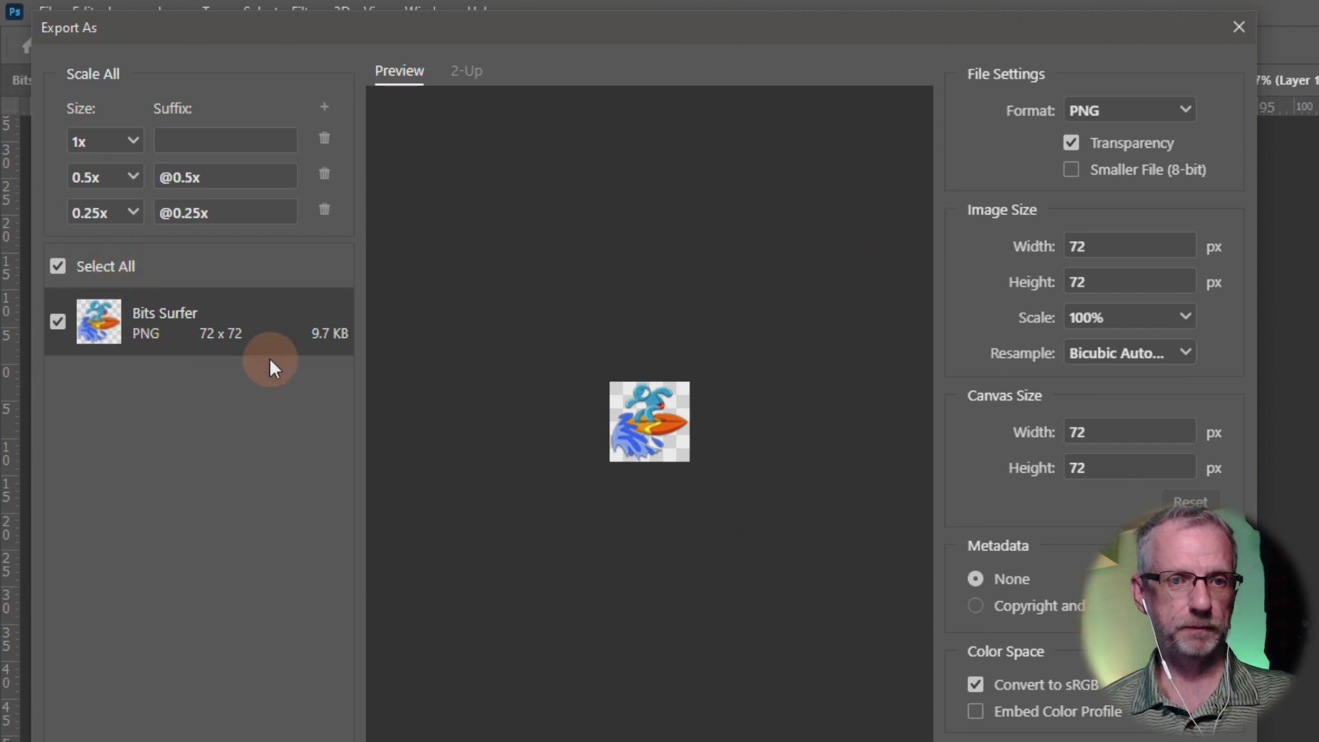
key("Return")
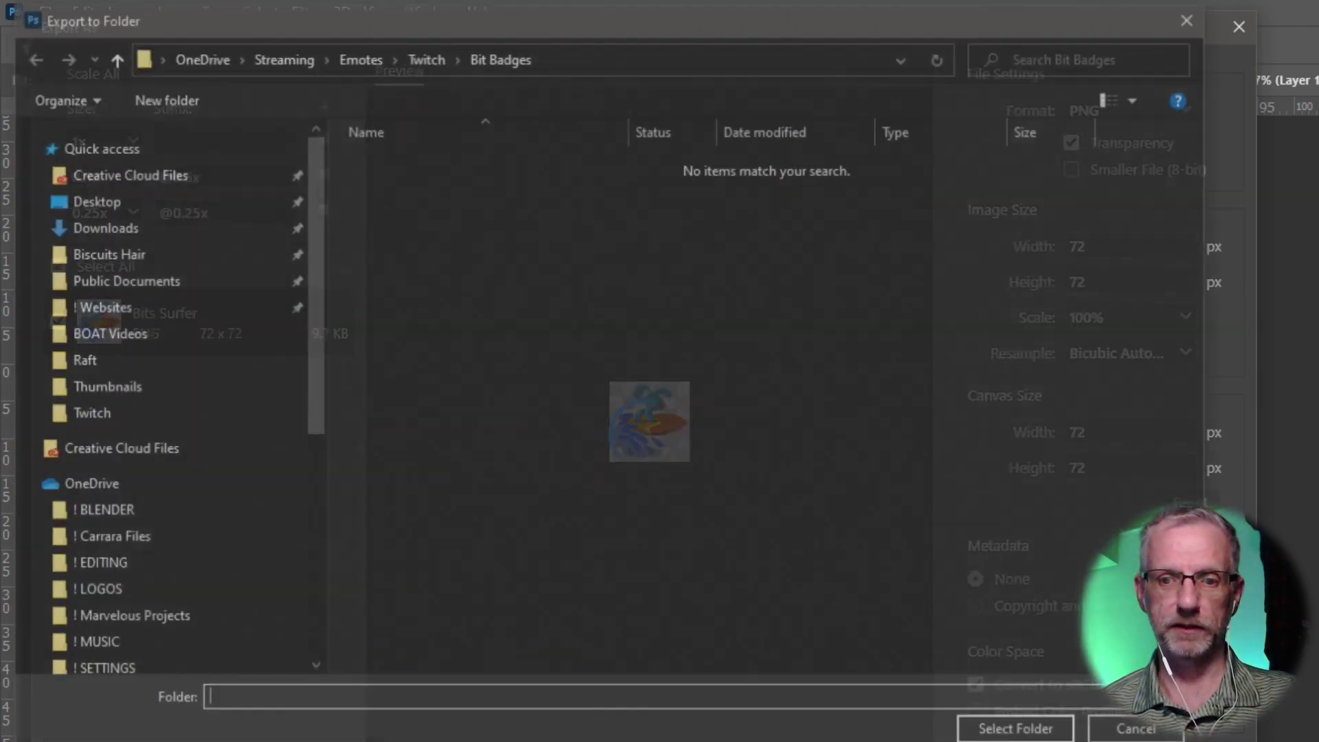
left_click(1008, 722)
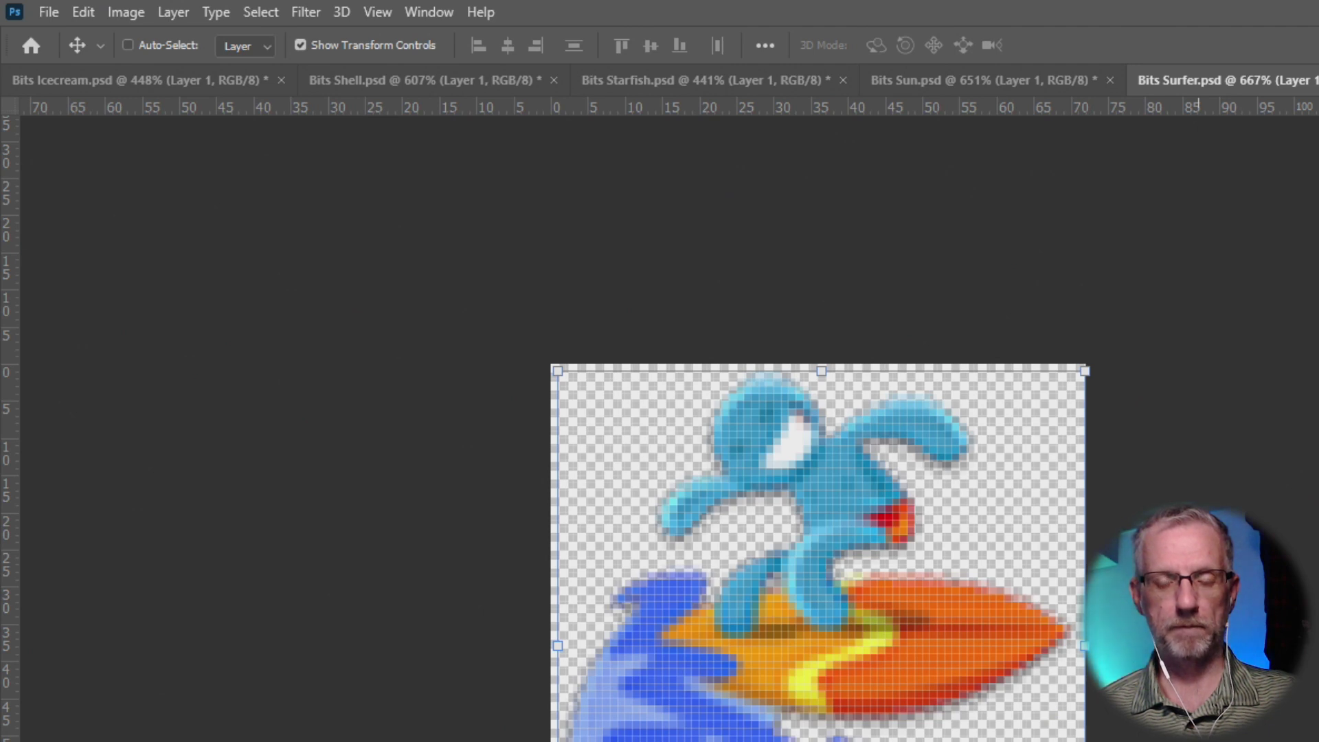
Step: Switch to the Bit Badges folder in File Explorer and review the exported PNG files
key("alt+Tab")
left_click(1015, 665)
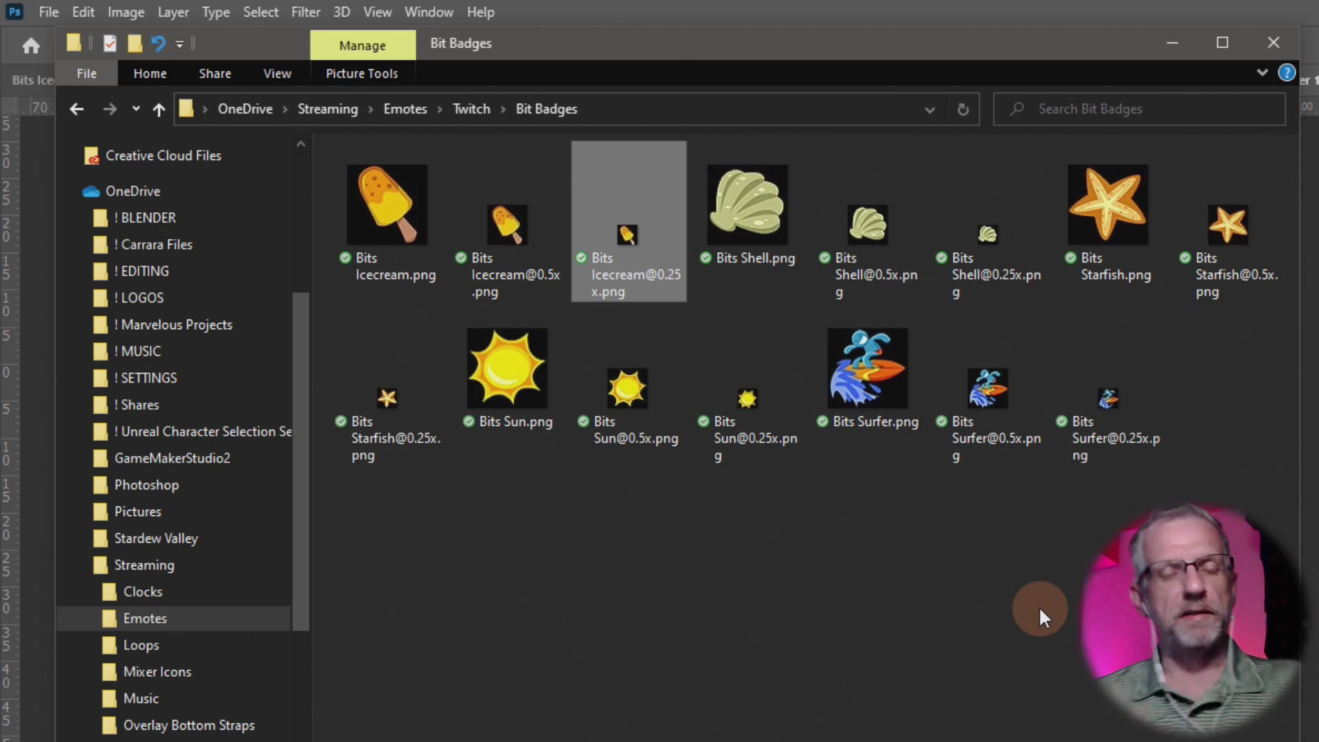
Step: Switch to the Twitch dashboard in Firefox and upload Bits Icecream.png from Streaming > Emotes > Twitch > Bit Badges as the 1 Bit tier's 72×72 image
key("alt+Tab")
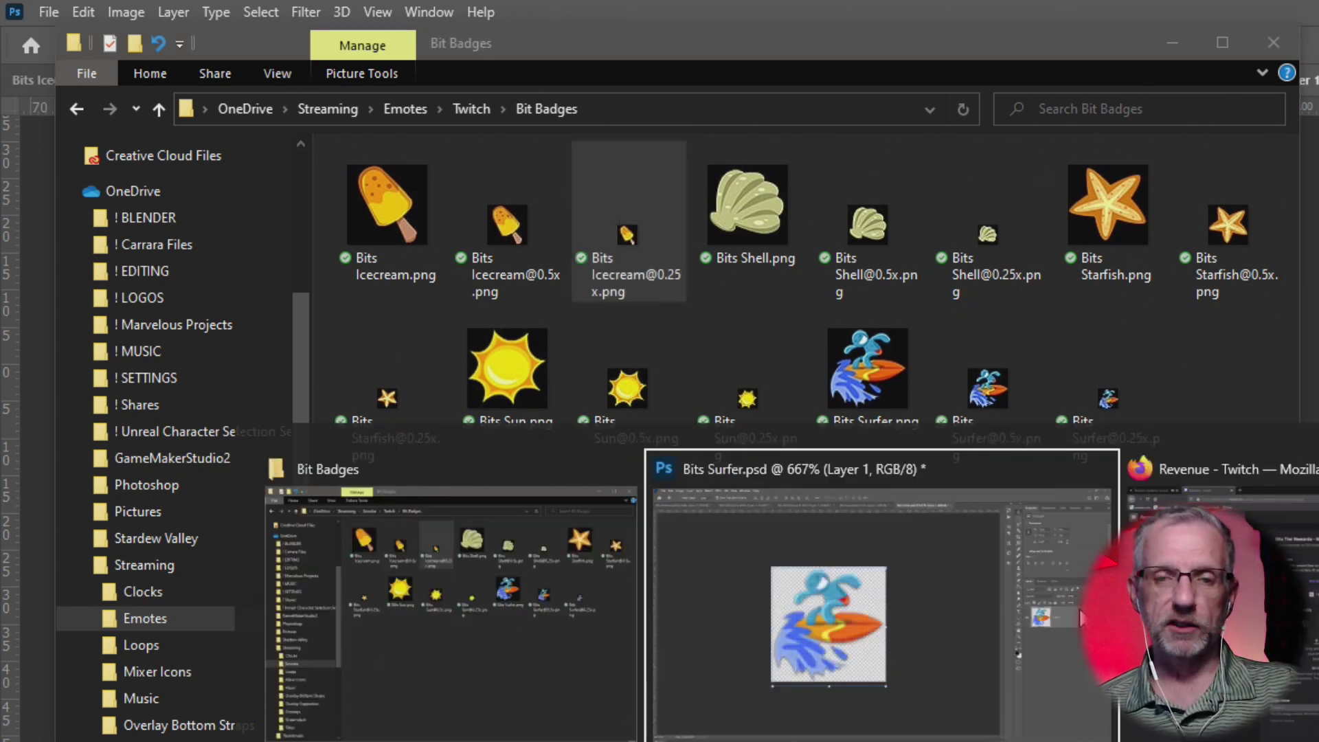
key("alt+Tab")
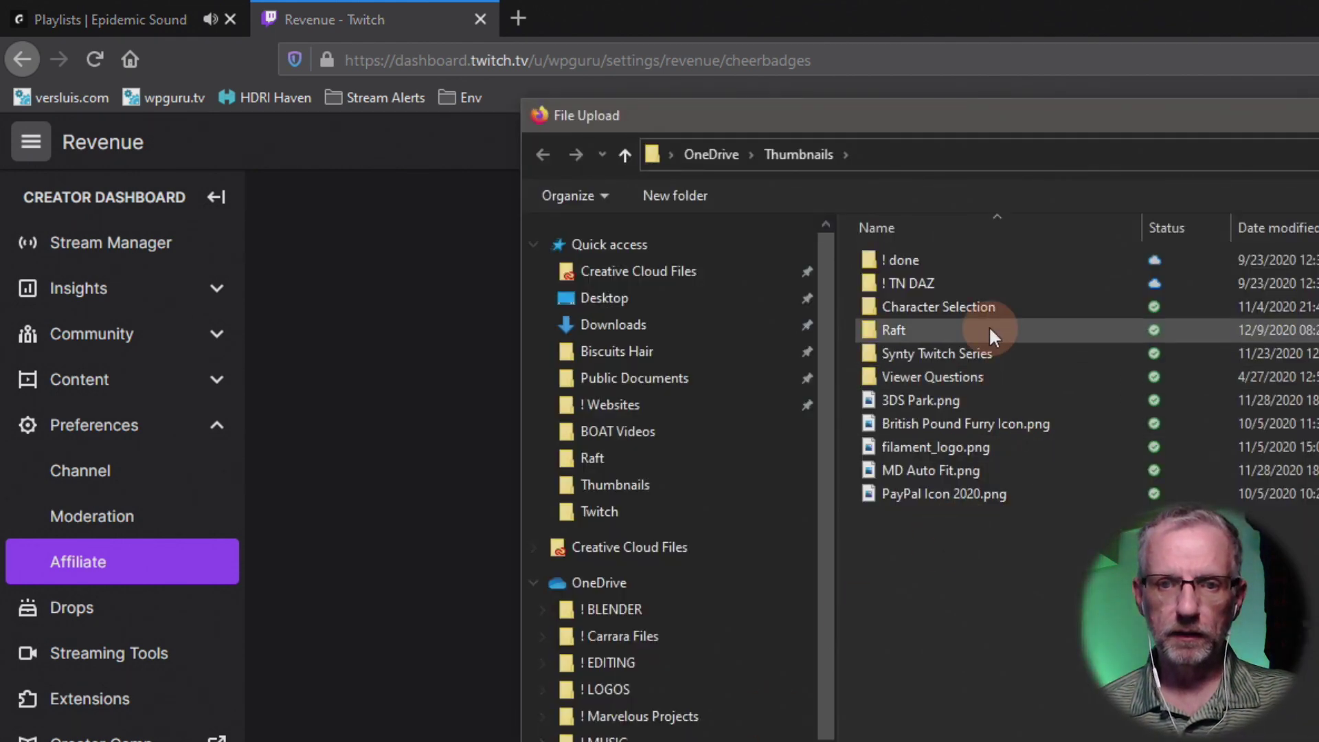
left_click(666, 656)
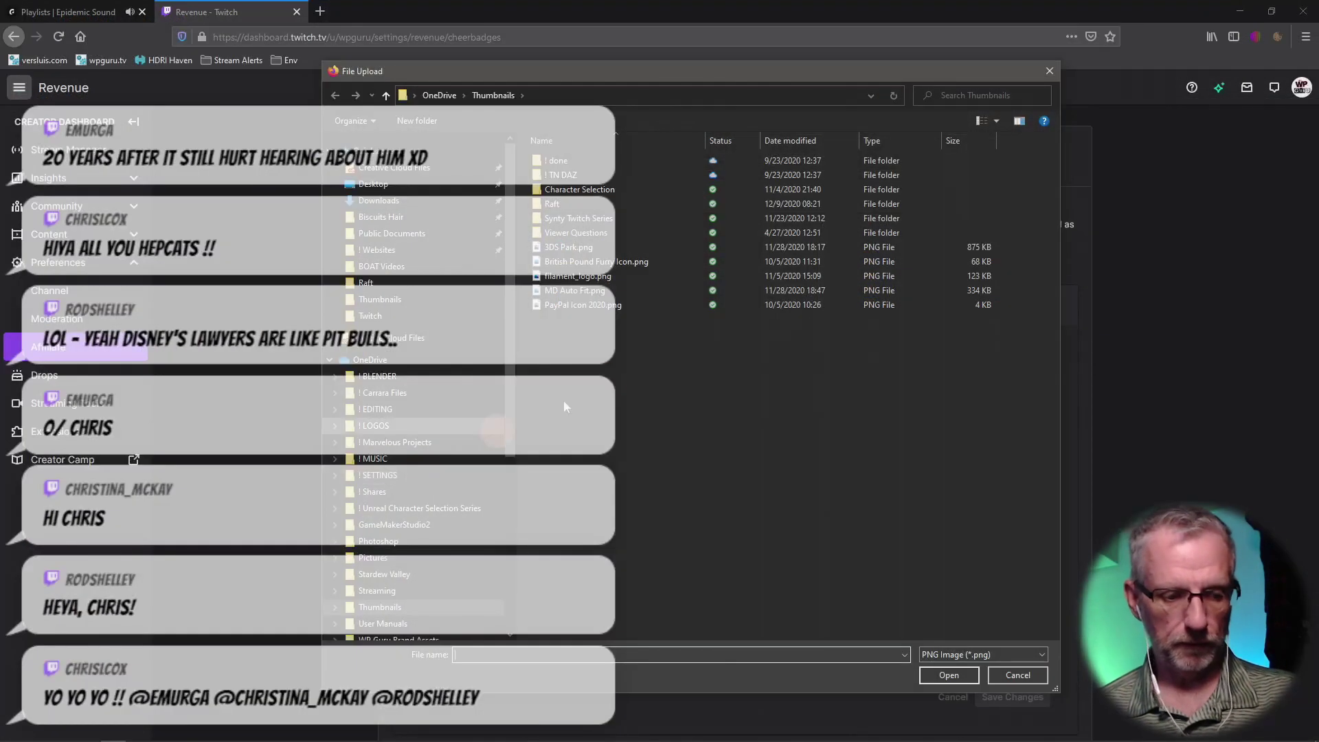
left_click_drag(650, 72, 533, 63)
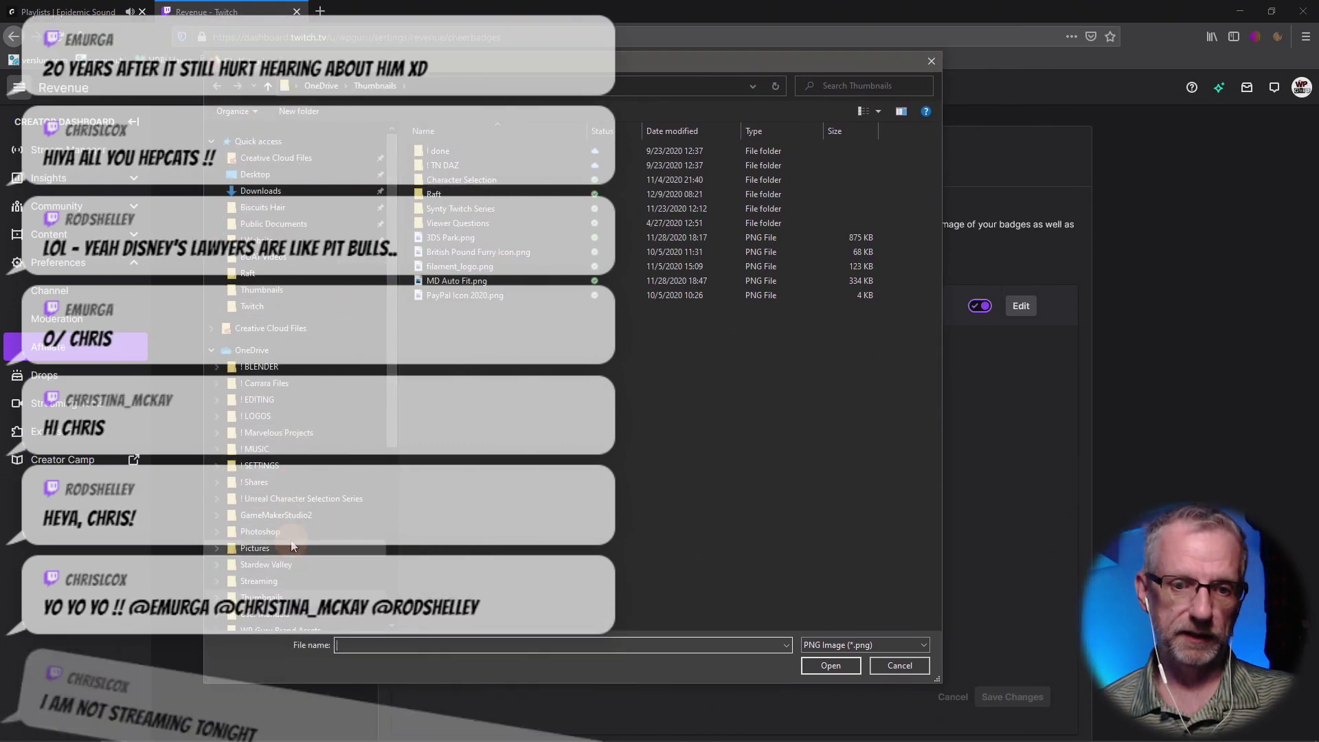
left_click(290, 581)
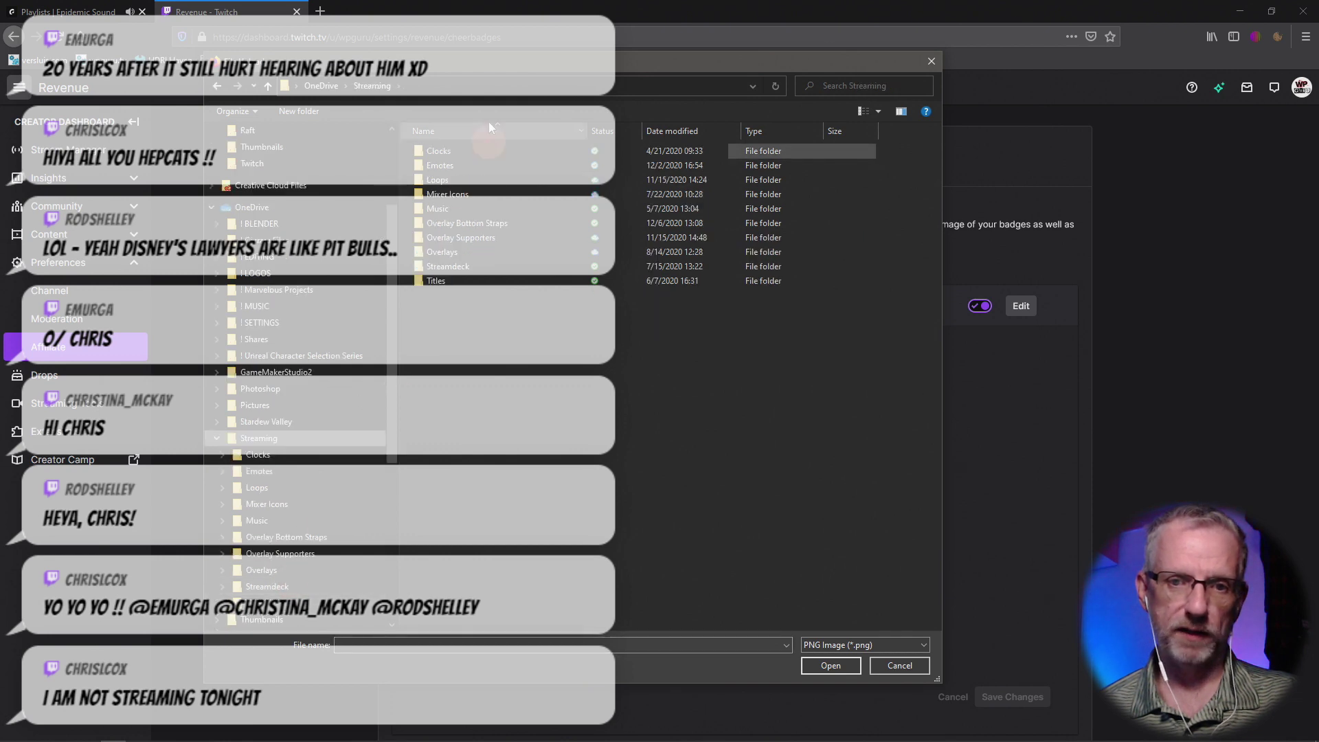
double_click(469, 164)
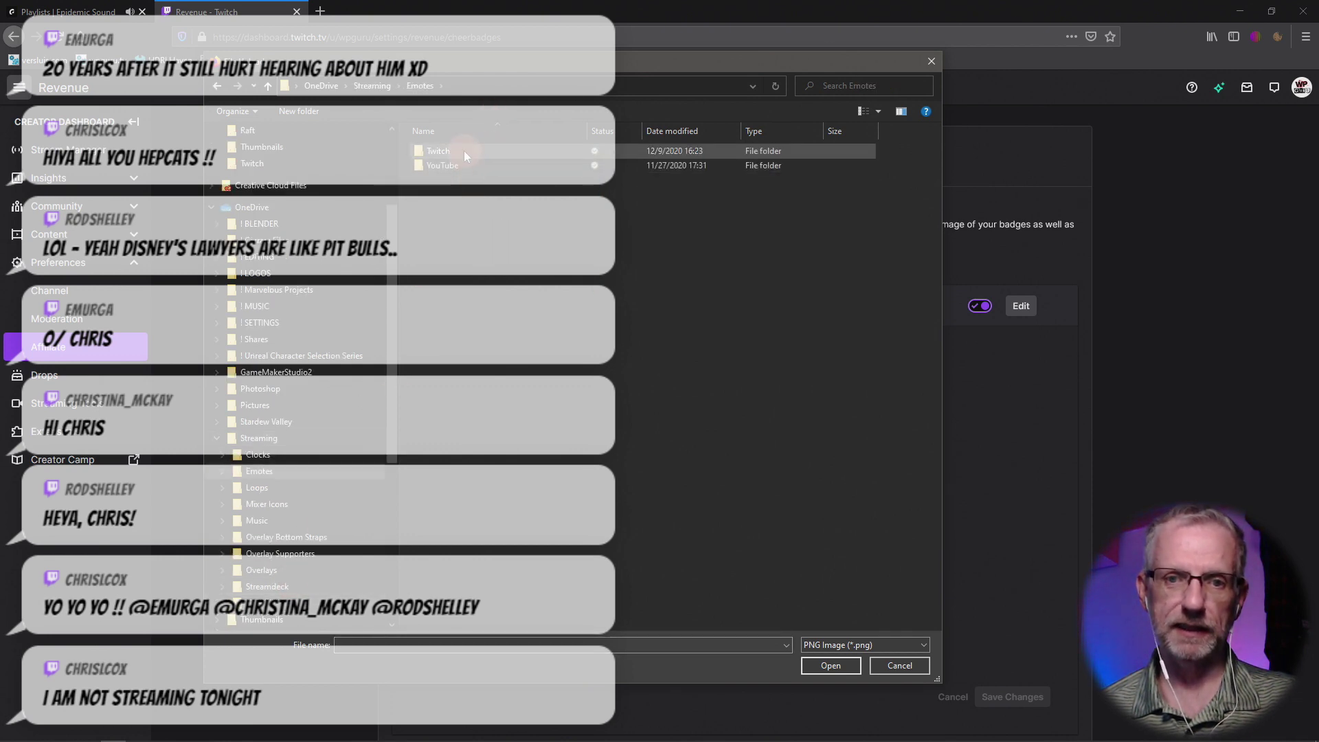
double_click(463, 150)
double_click(473, 149)
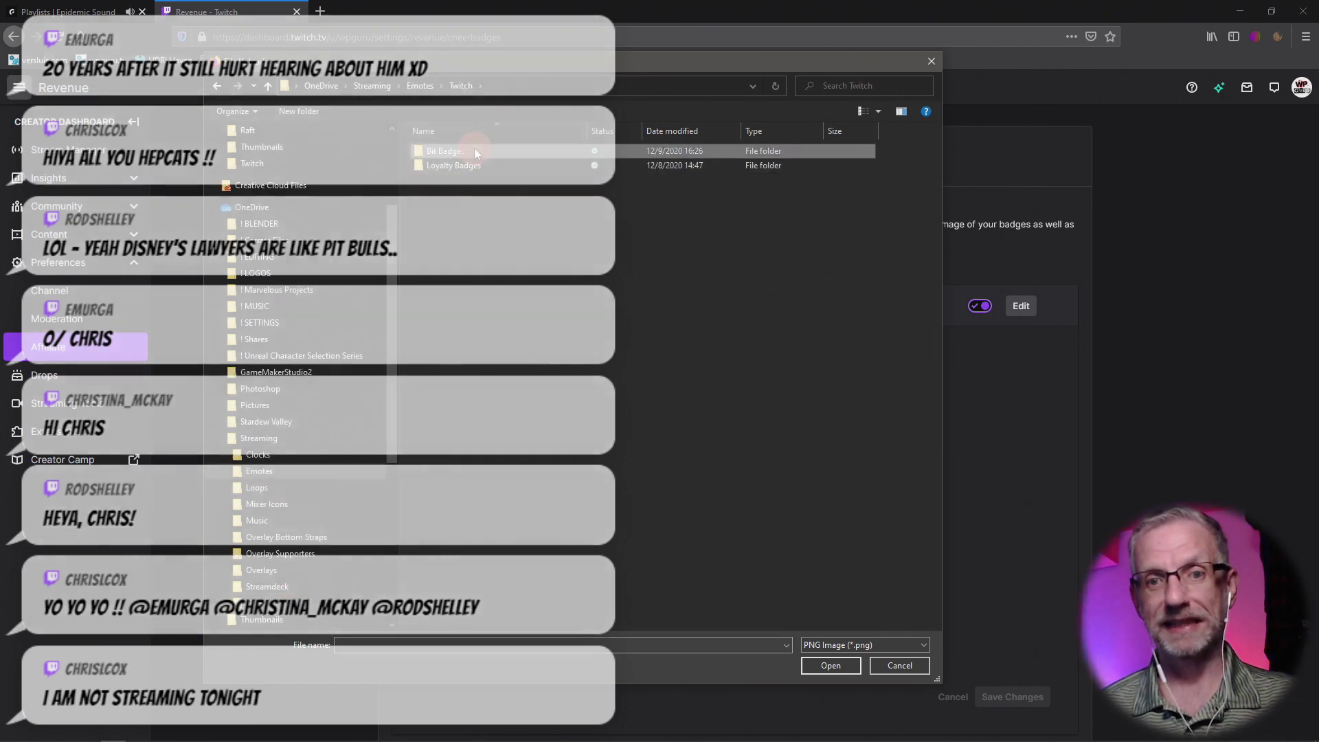
left_click(433, 177)
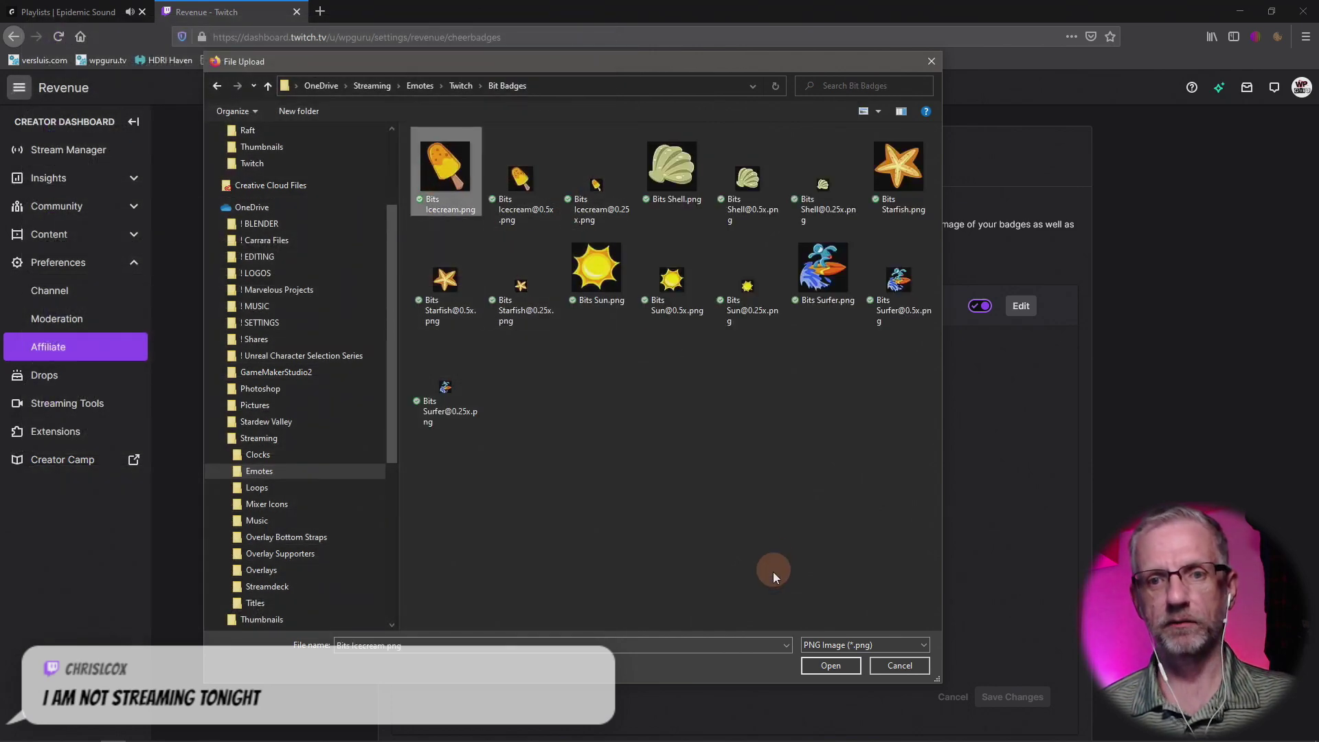
left_click(847, 666)
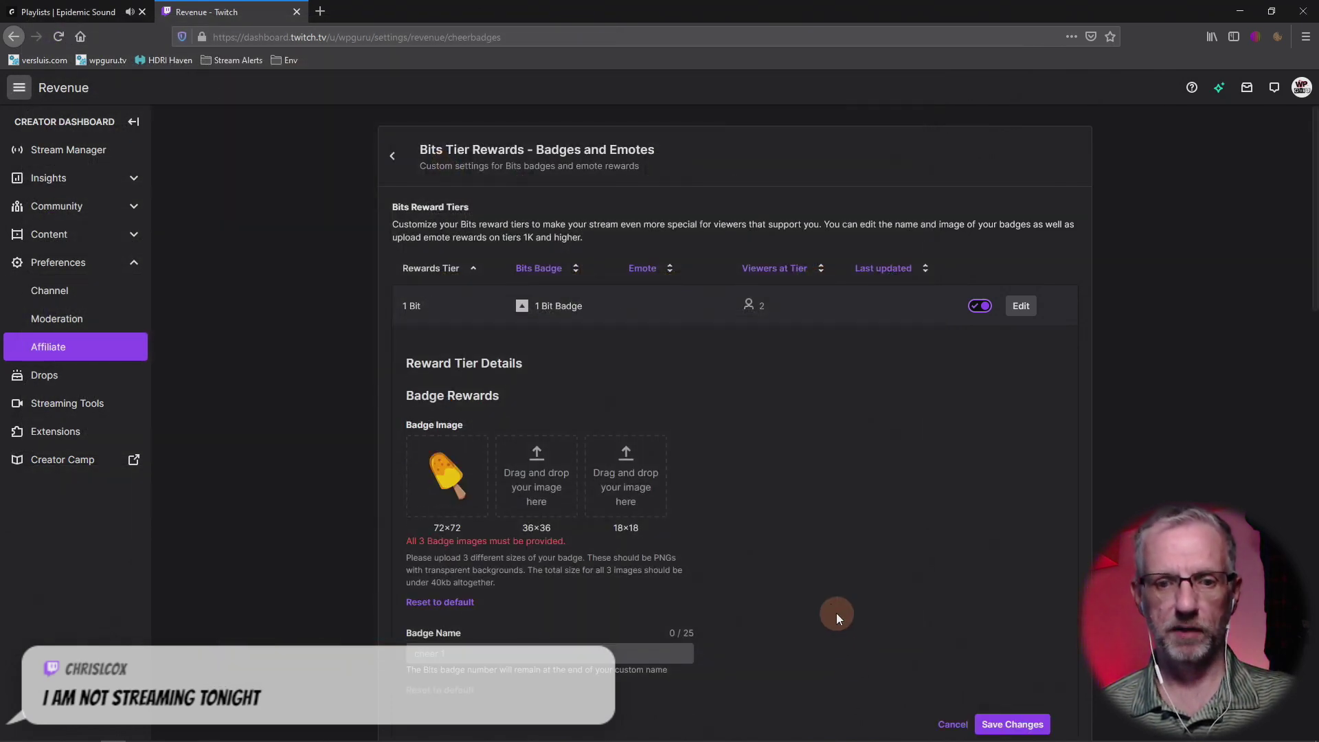
left_click(546, 474)
left_click(529, 184)
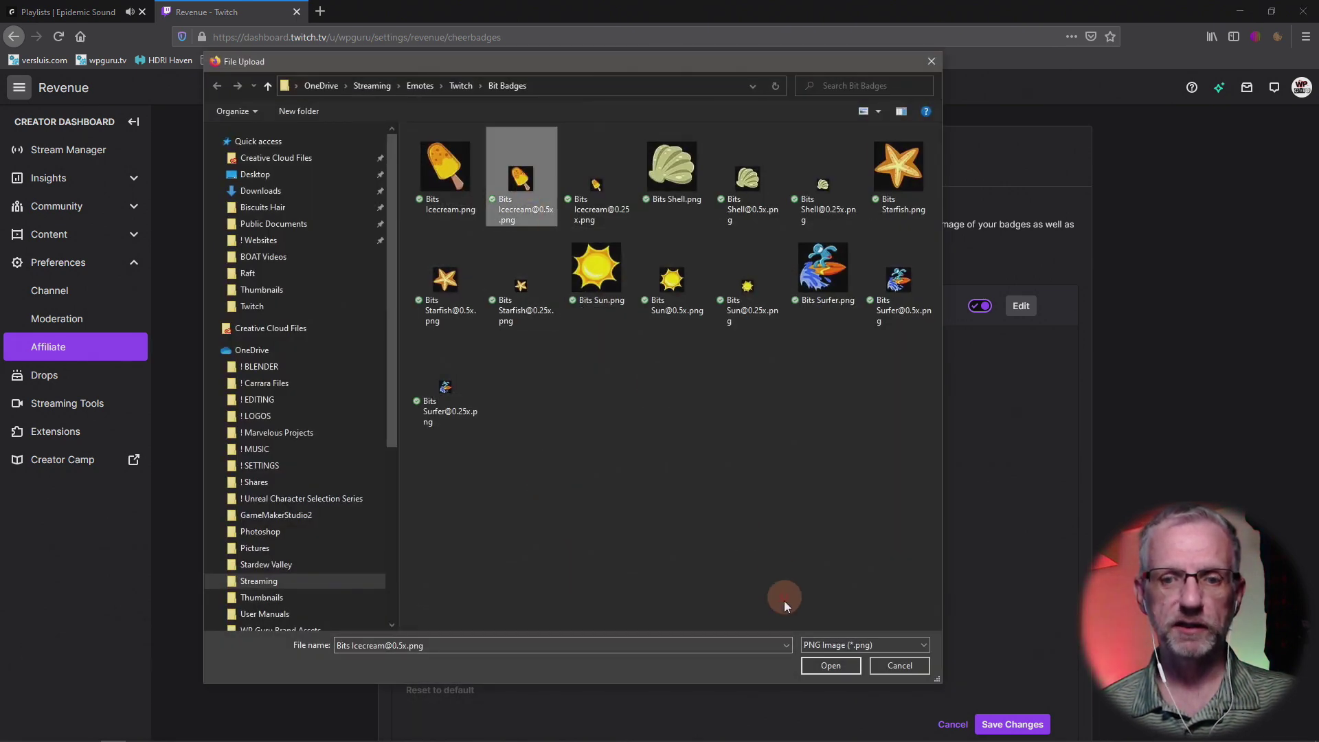
left_click(833, 664)
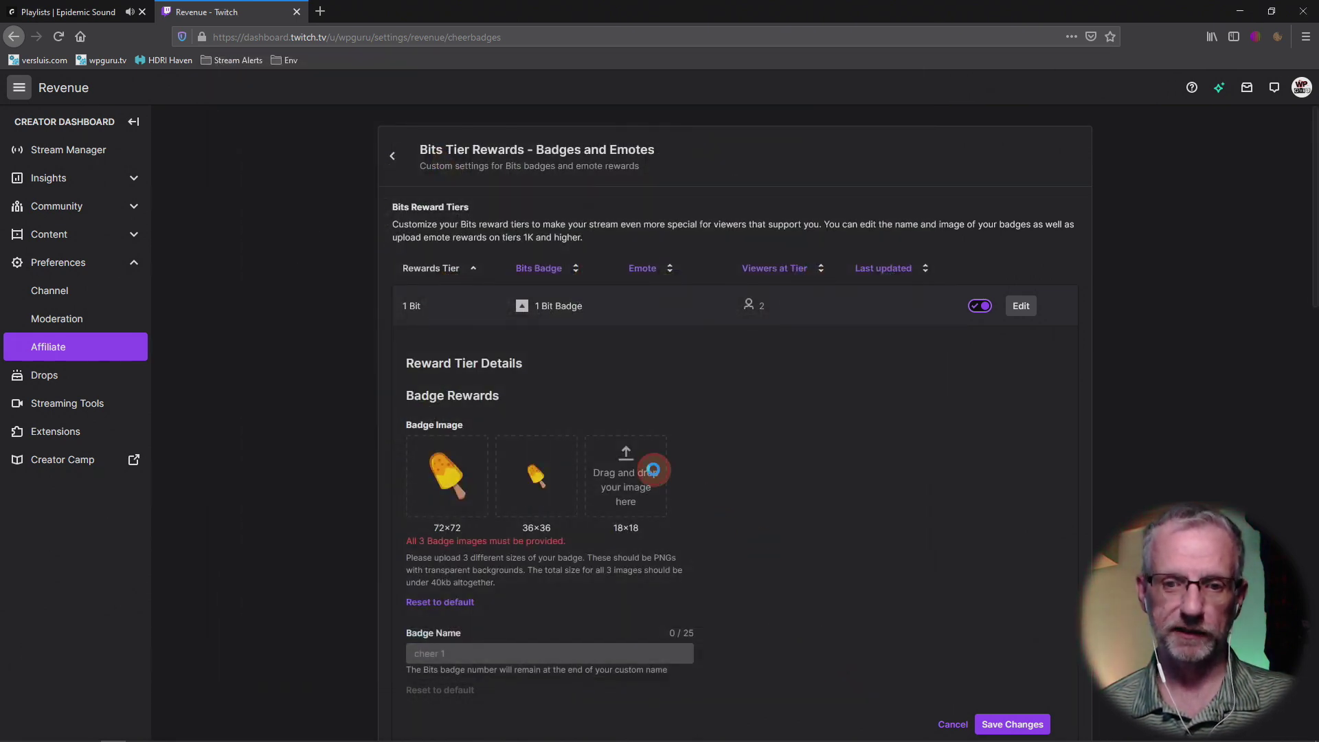
left_click(655, 475)
left_click(596, 184)
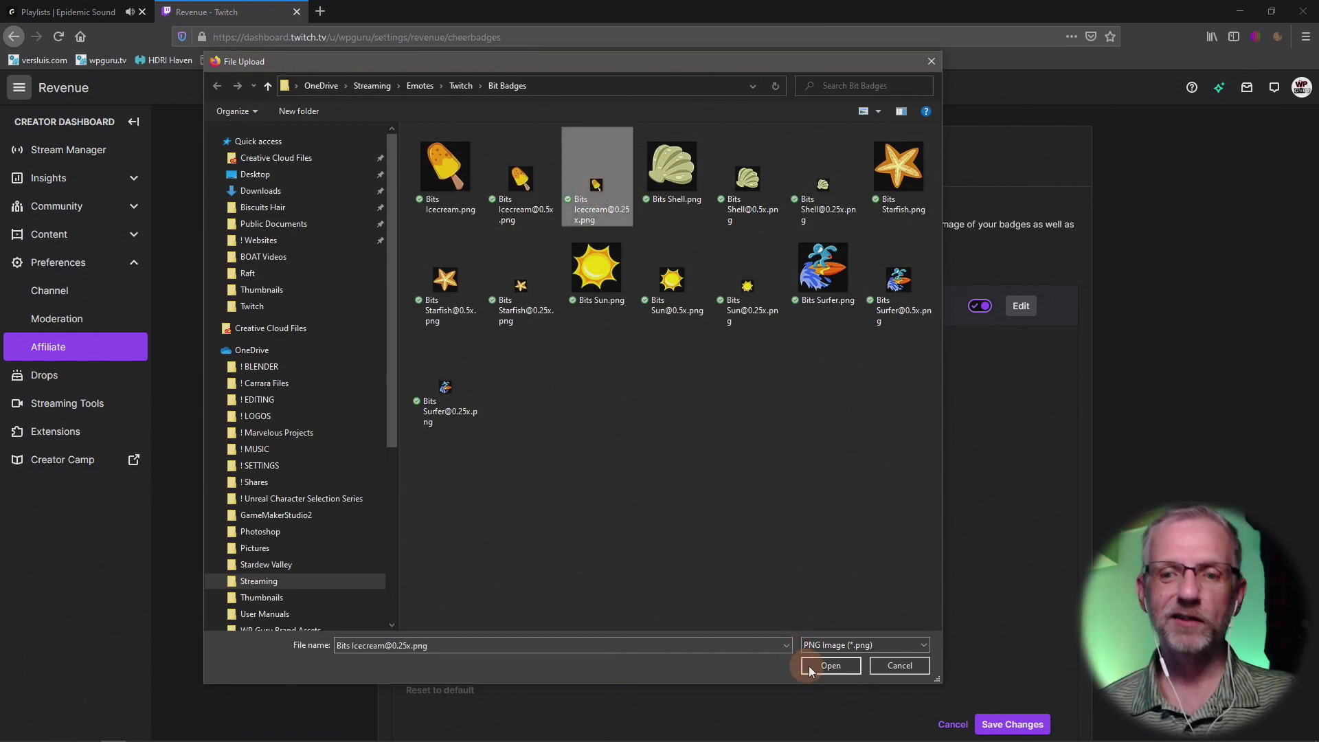
left_click(830, 669)
Step: Name the 1 Bit tier's badge "popscicle" and save the changes
scroll(806, 612, "down", 3)
left_click(593, 440)
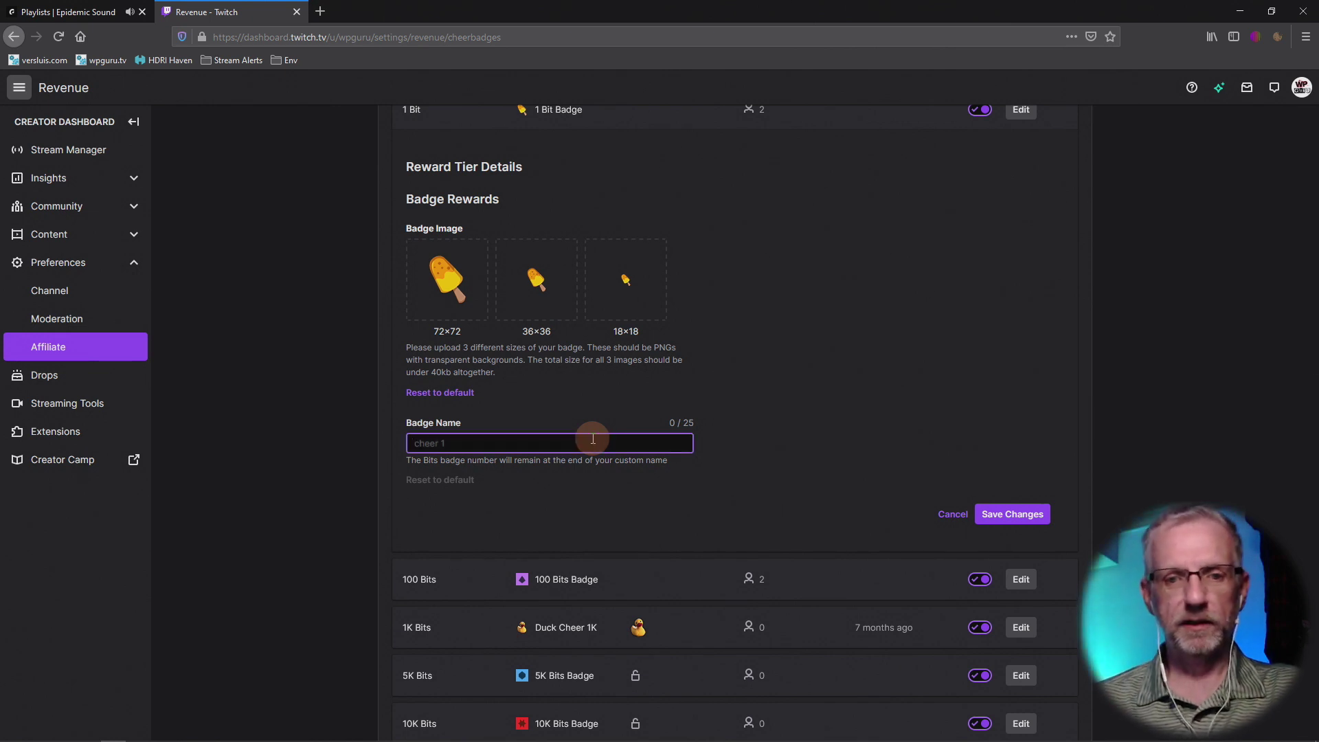
type("I")
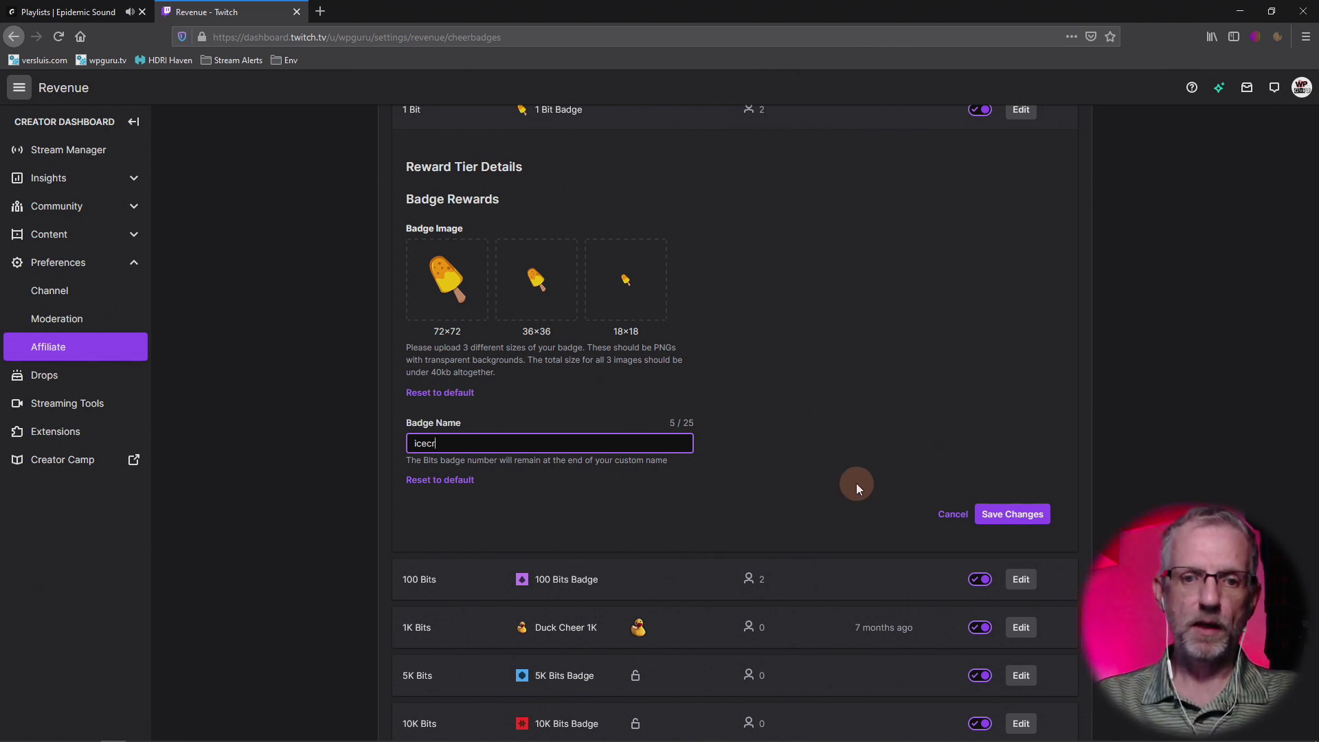
key("BackSpace")
key("BackSpace")
type("popscicl")
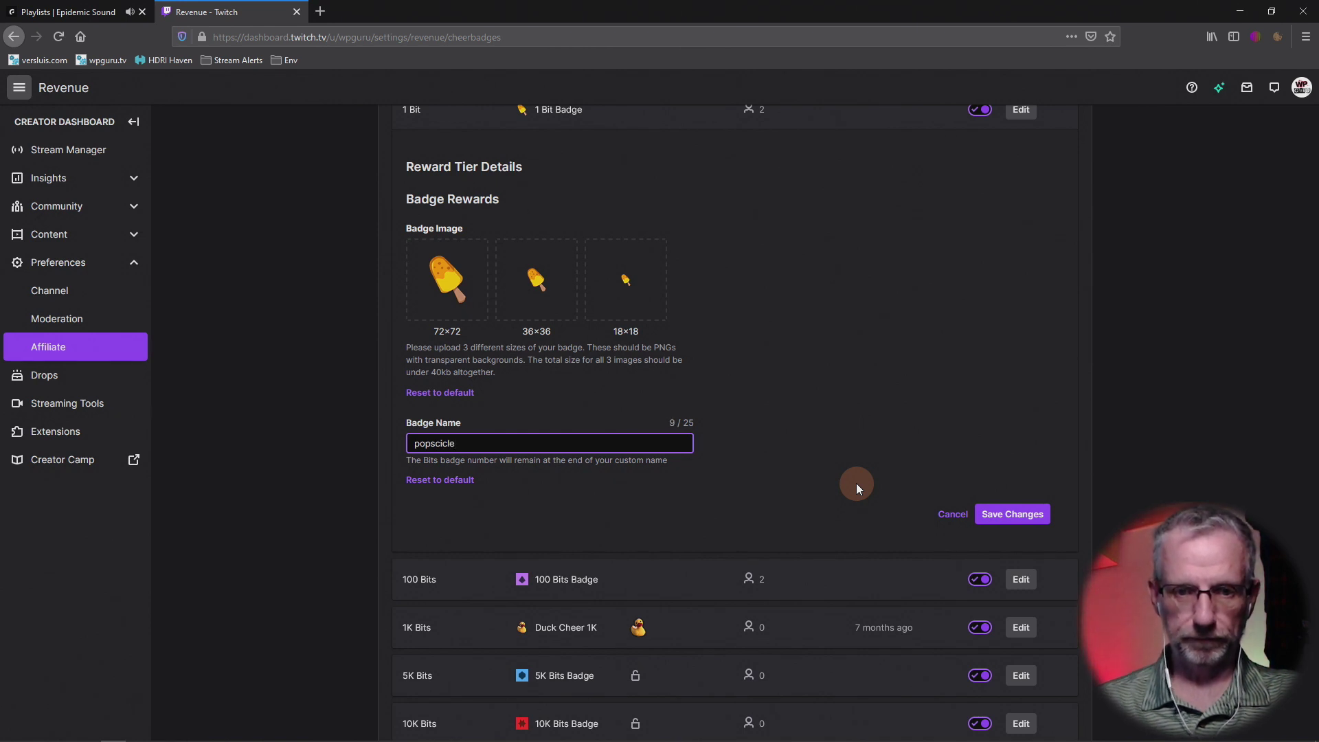
left_click(1012, 516)
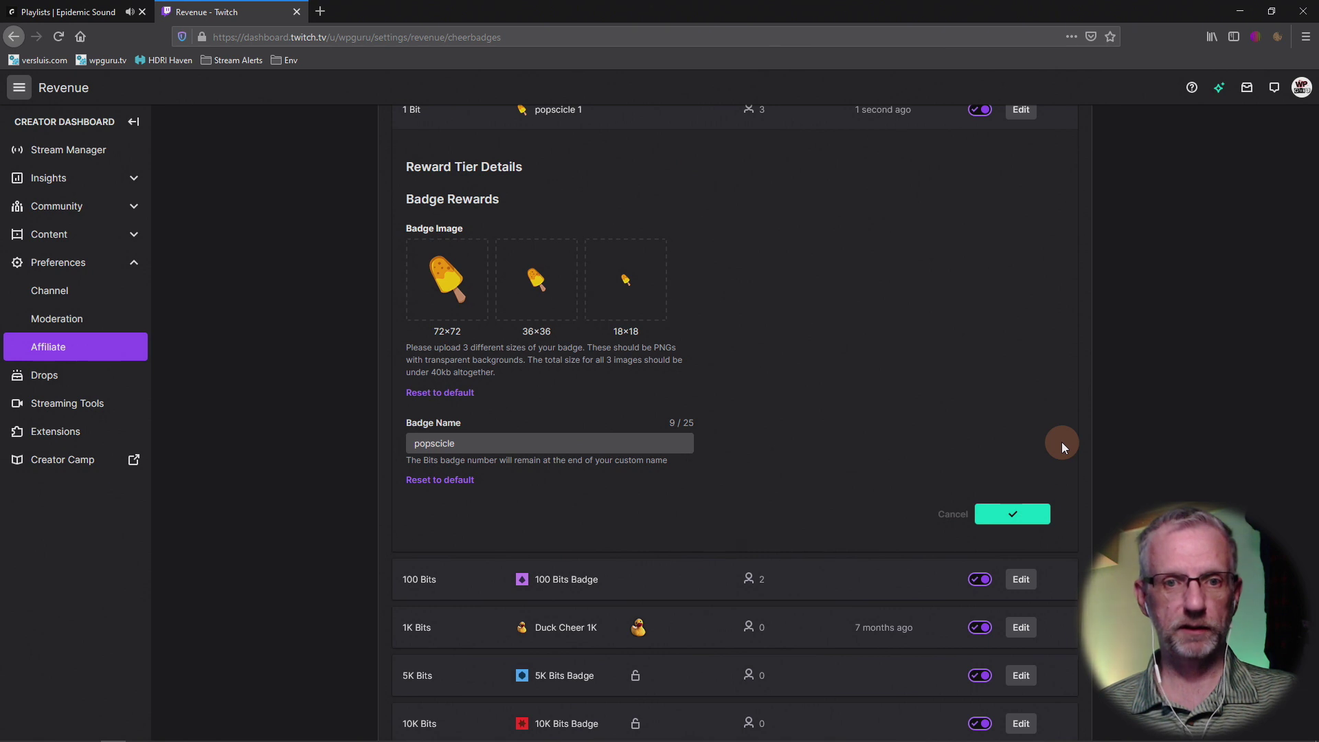
Step: Open the 100 Bits tier for editing and upload Bits Shell.png as its 72×72 badge image
scroll(1078, 435, "down", 1)
scroll(1077, 435, "up", 3)
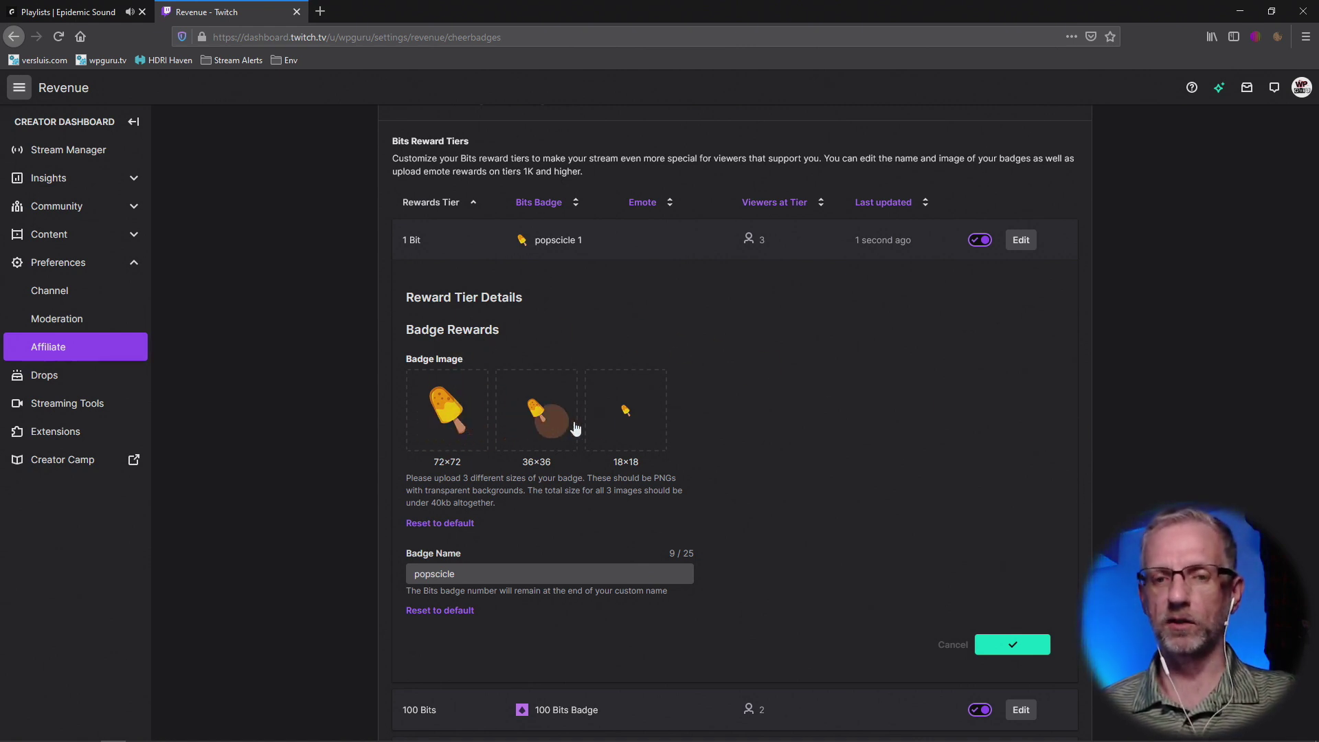
scroll(836, 420, "down", 4)
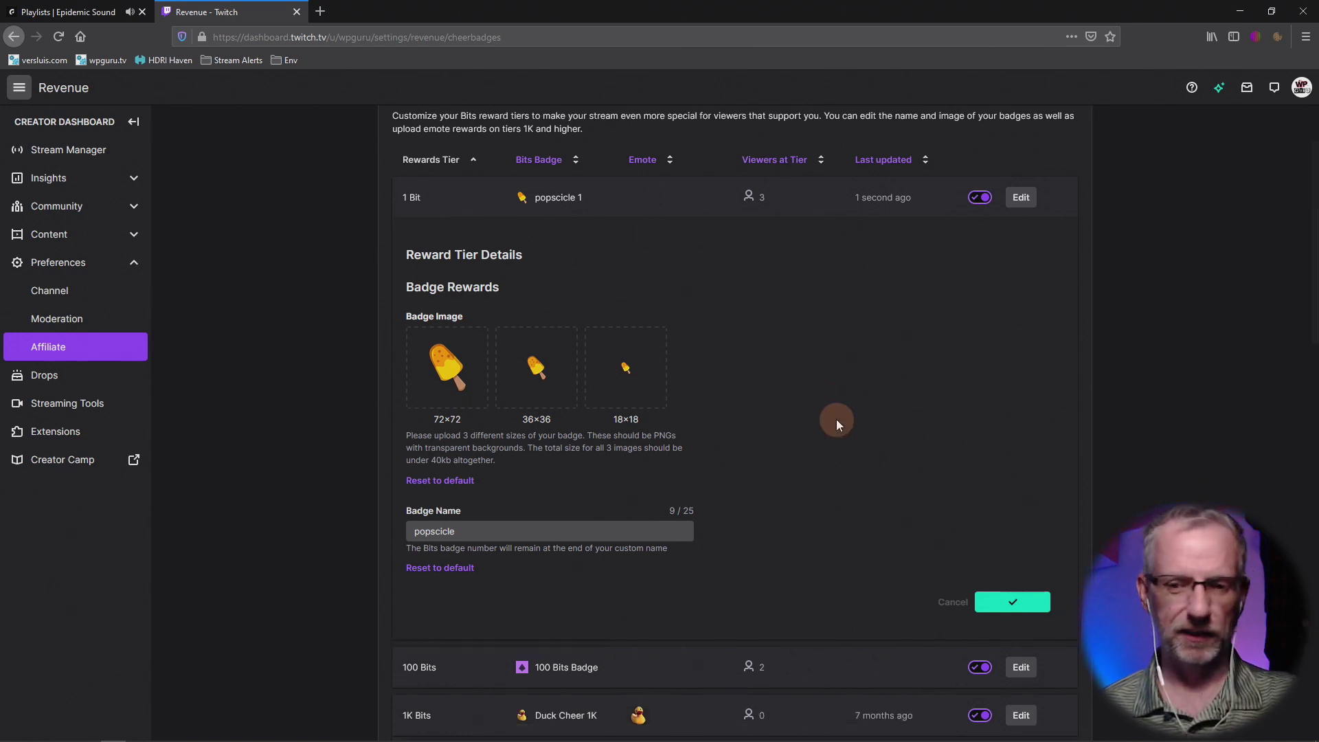
scroll(836, 419, "down", 2)
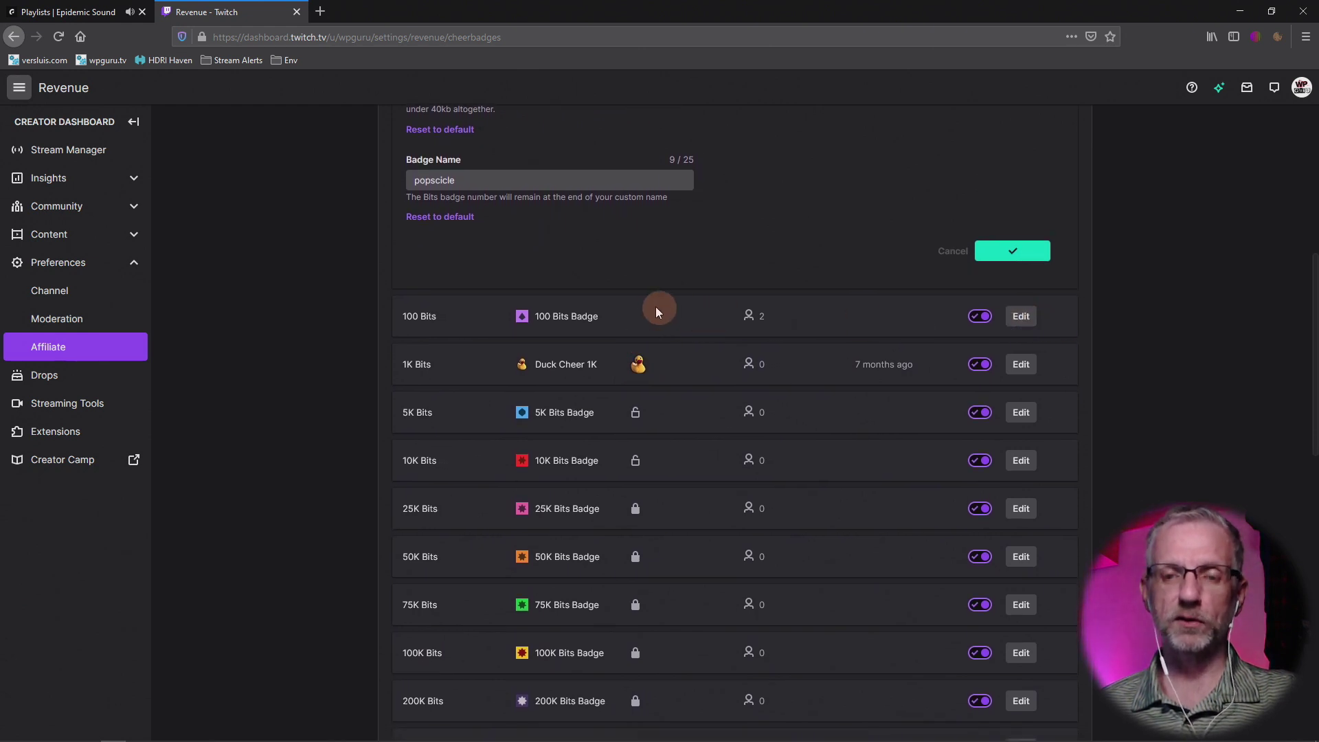
left_click(1021, 316)
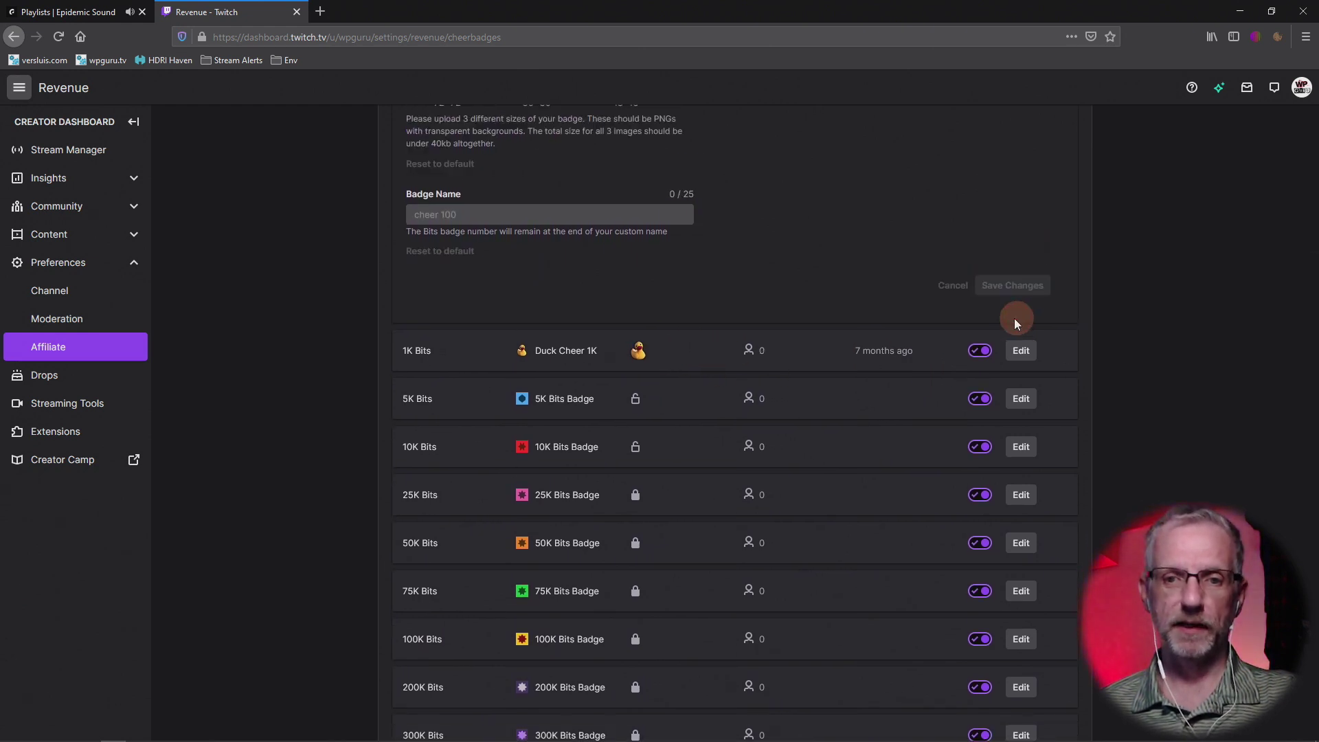
scroll(830, 292, "up", 4)
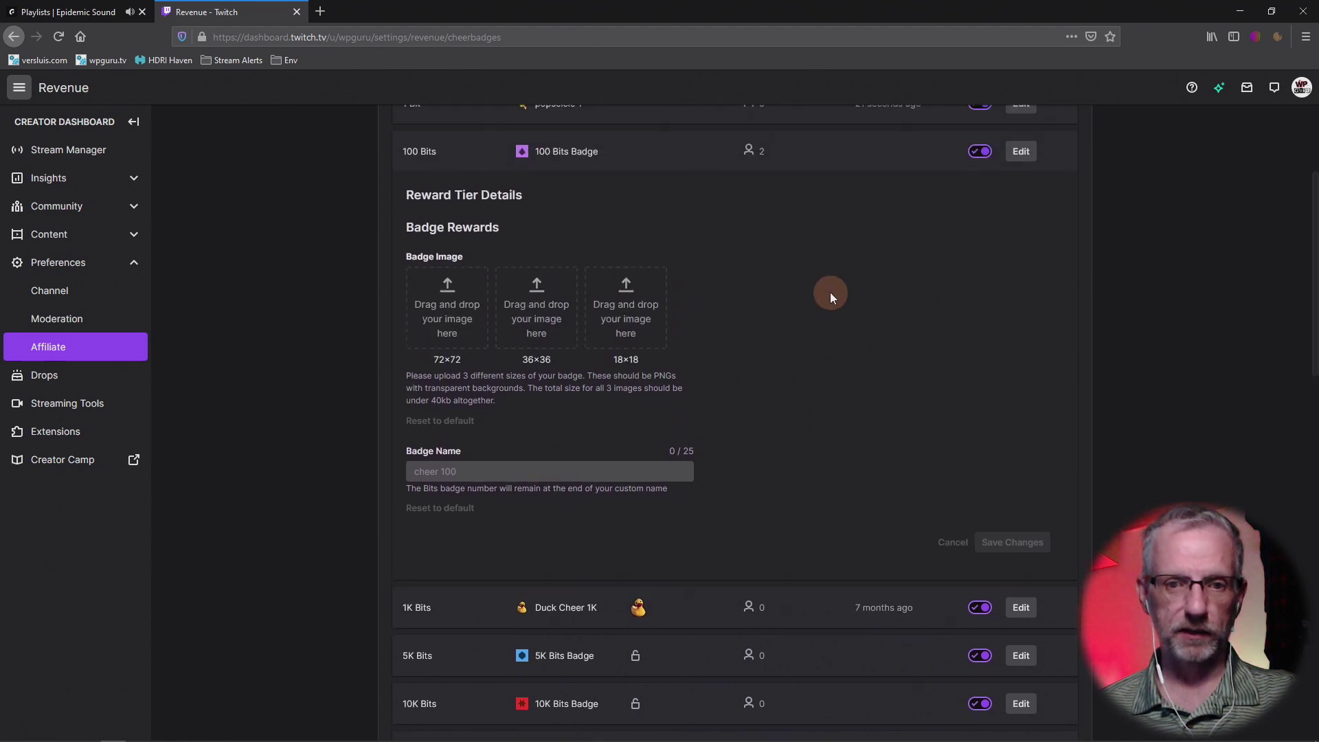
left_click(411, 295)
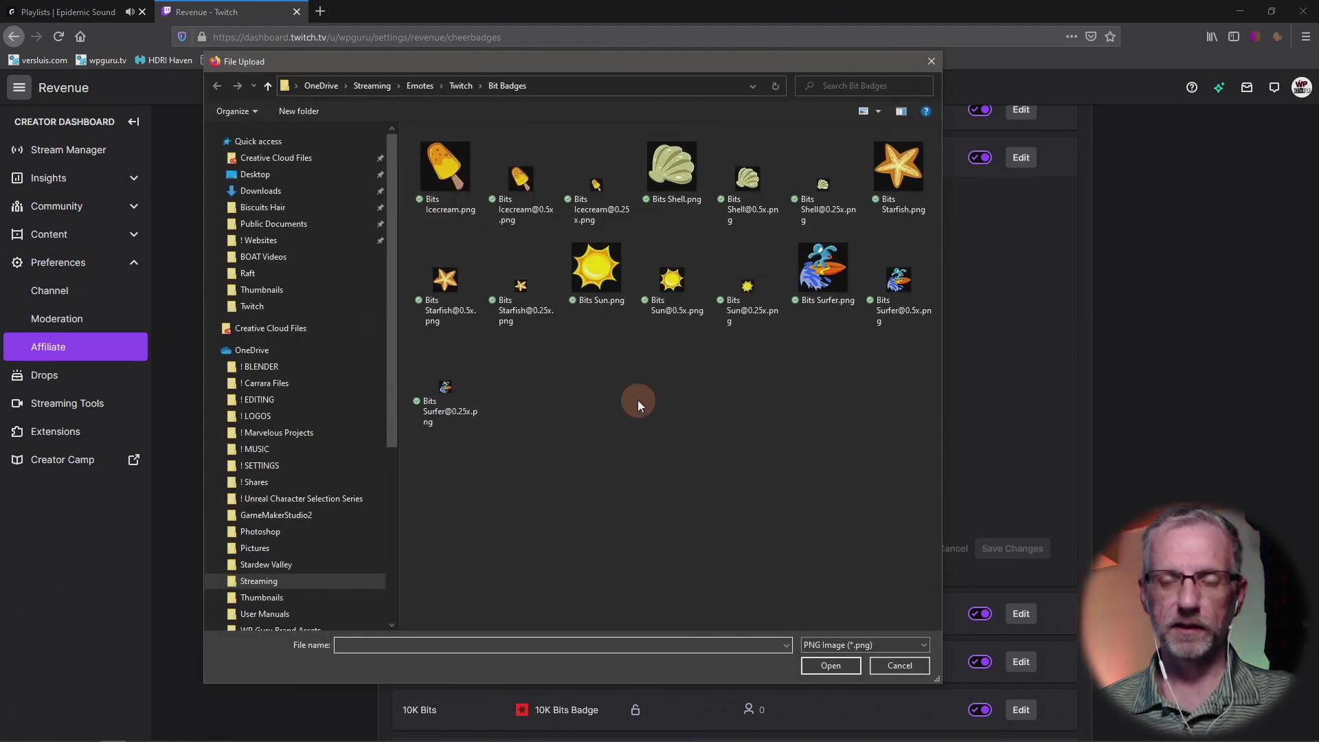
left_click(685, 194)
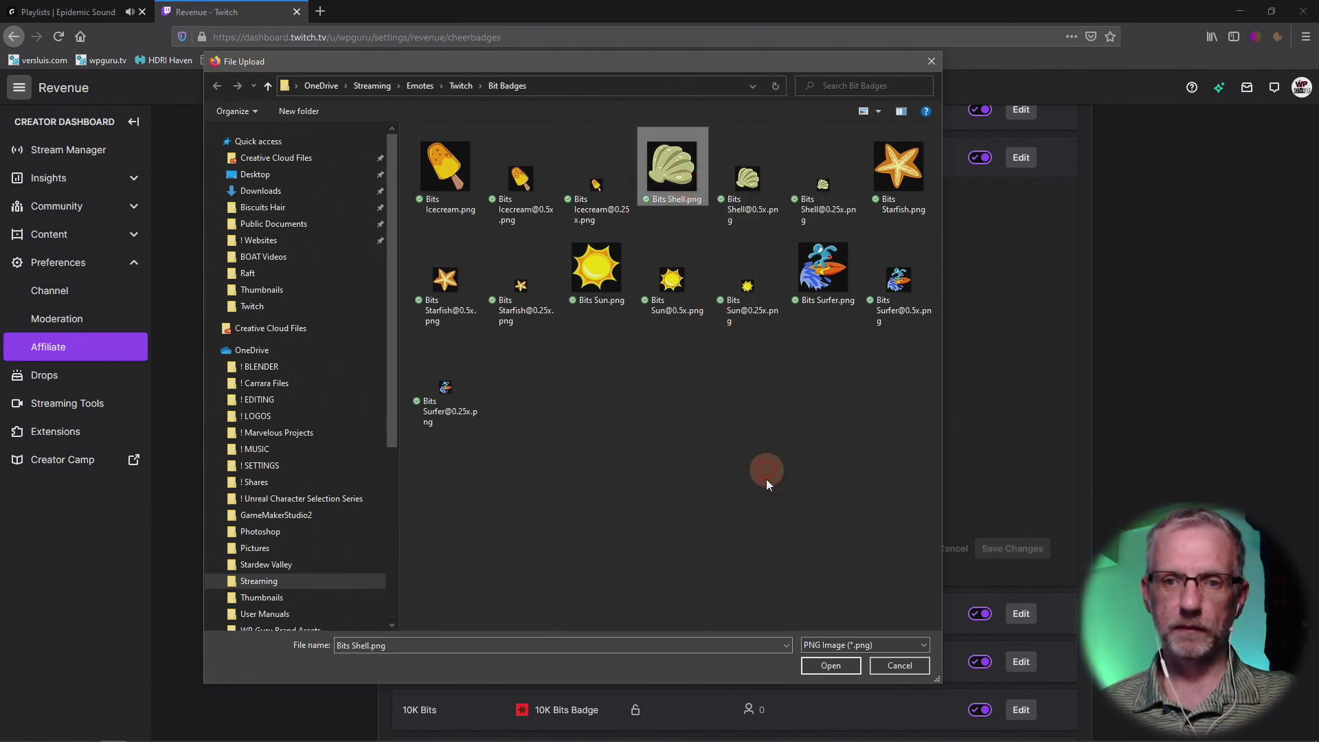
left_click(828, 665)
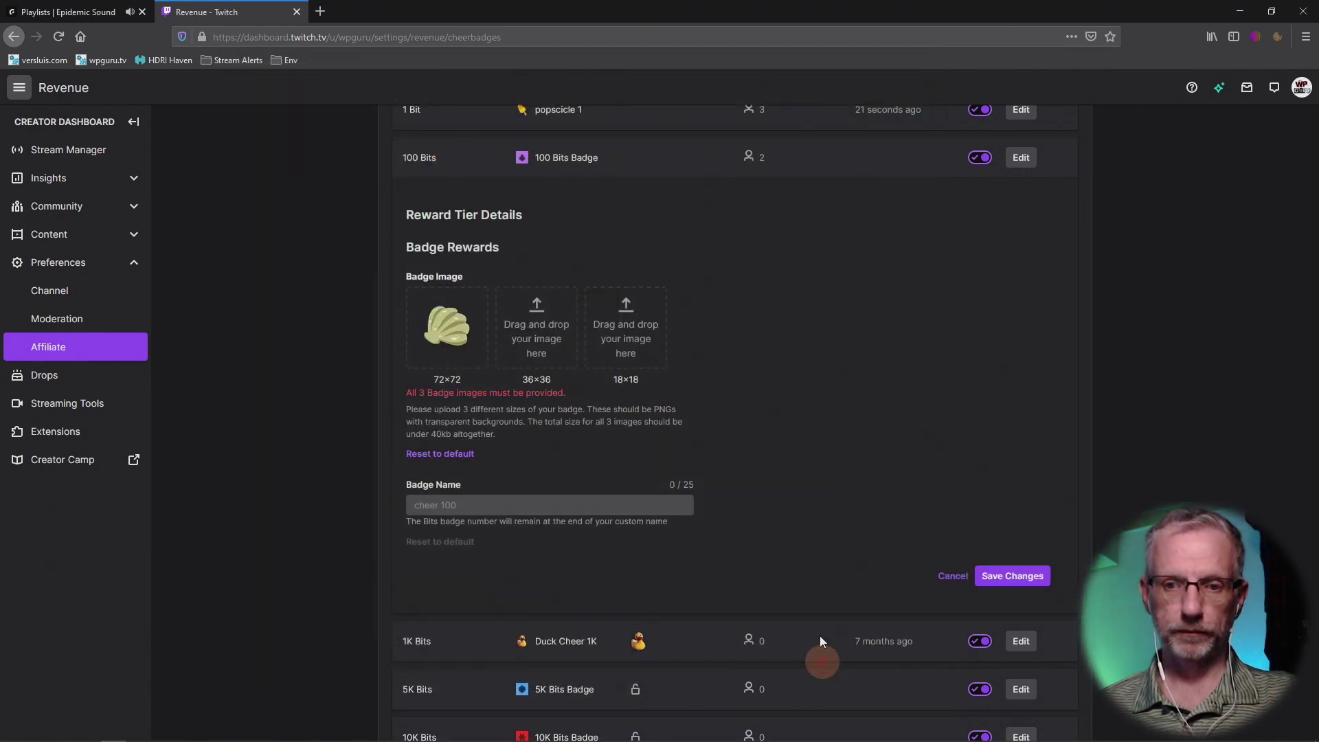
left_click(537, 324)
left_click(735, 180)
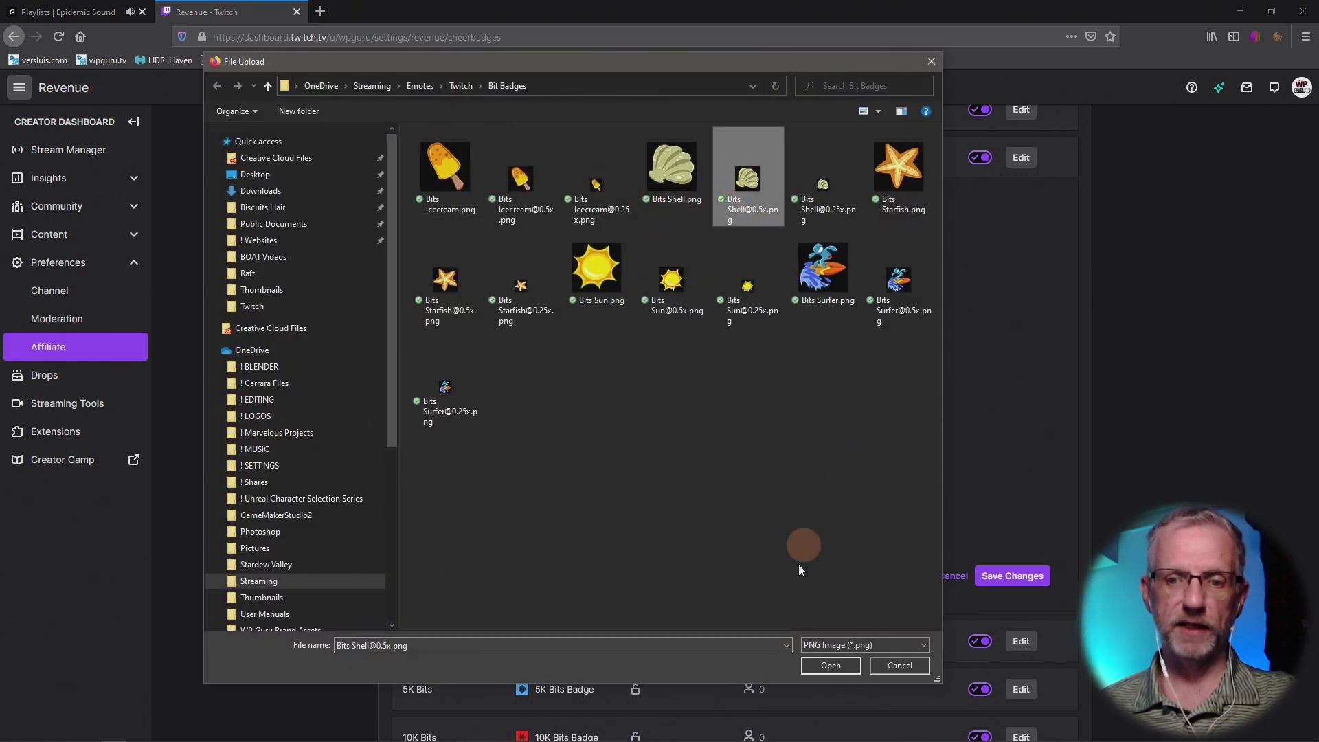
left_click(847, 665)
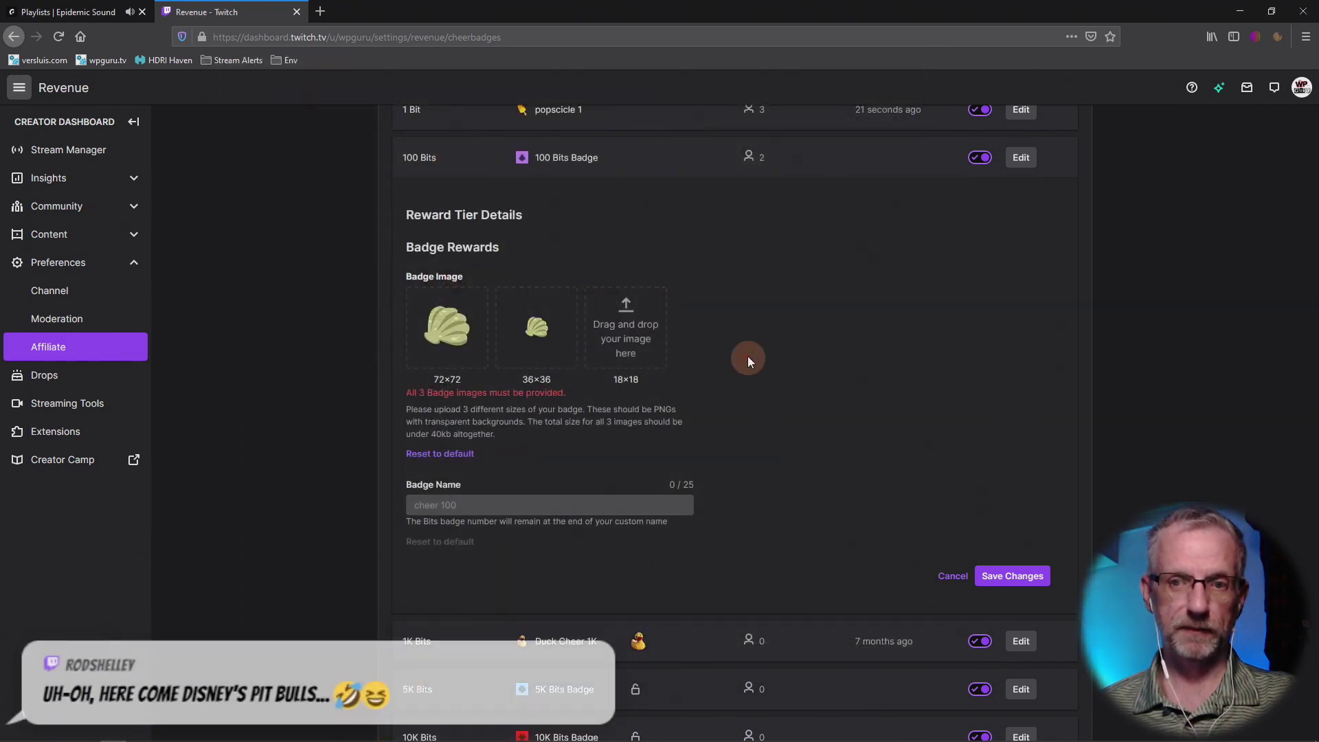
left_click(628, 326)
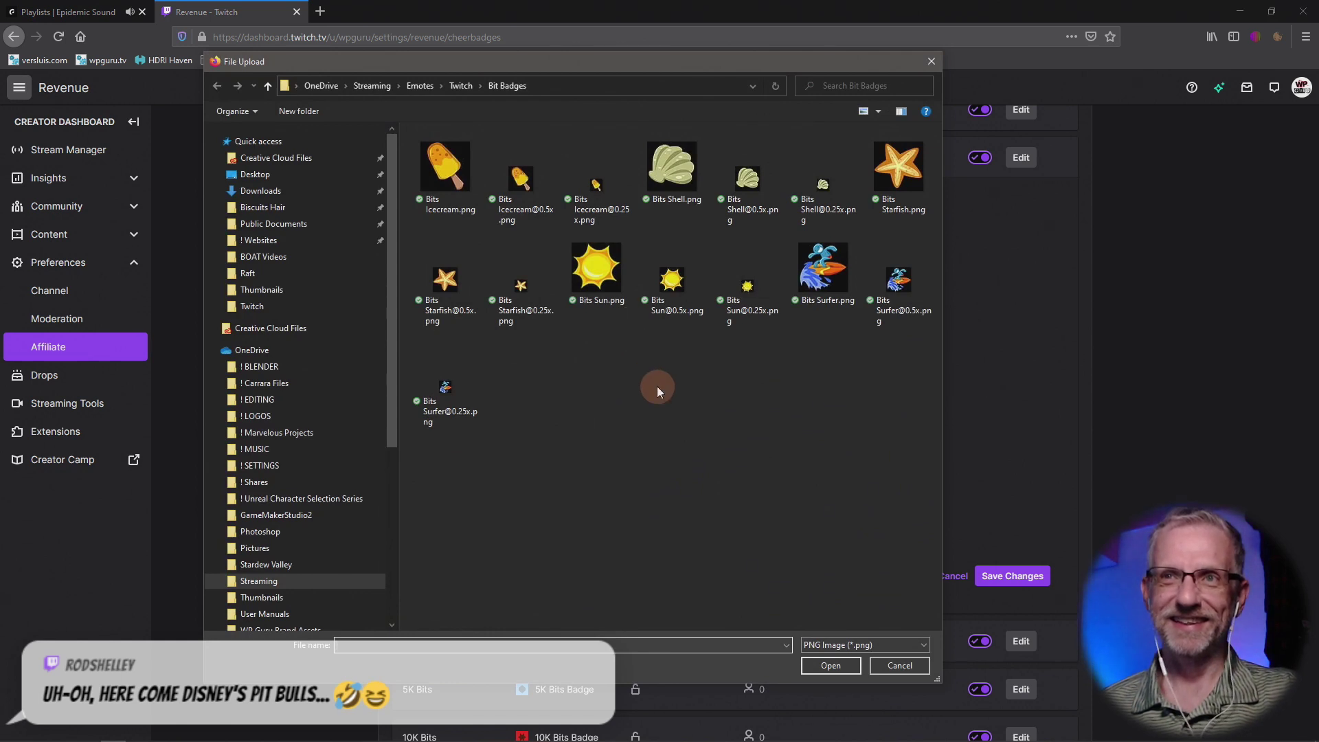
left_click(827, 183)
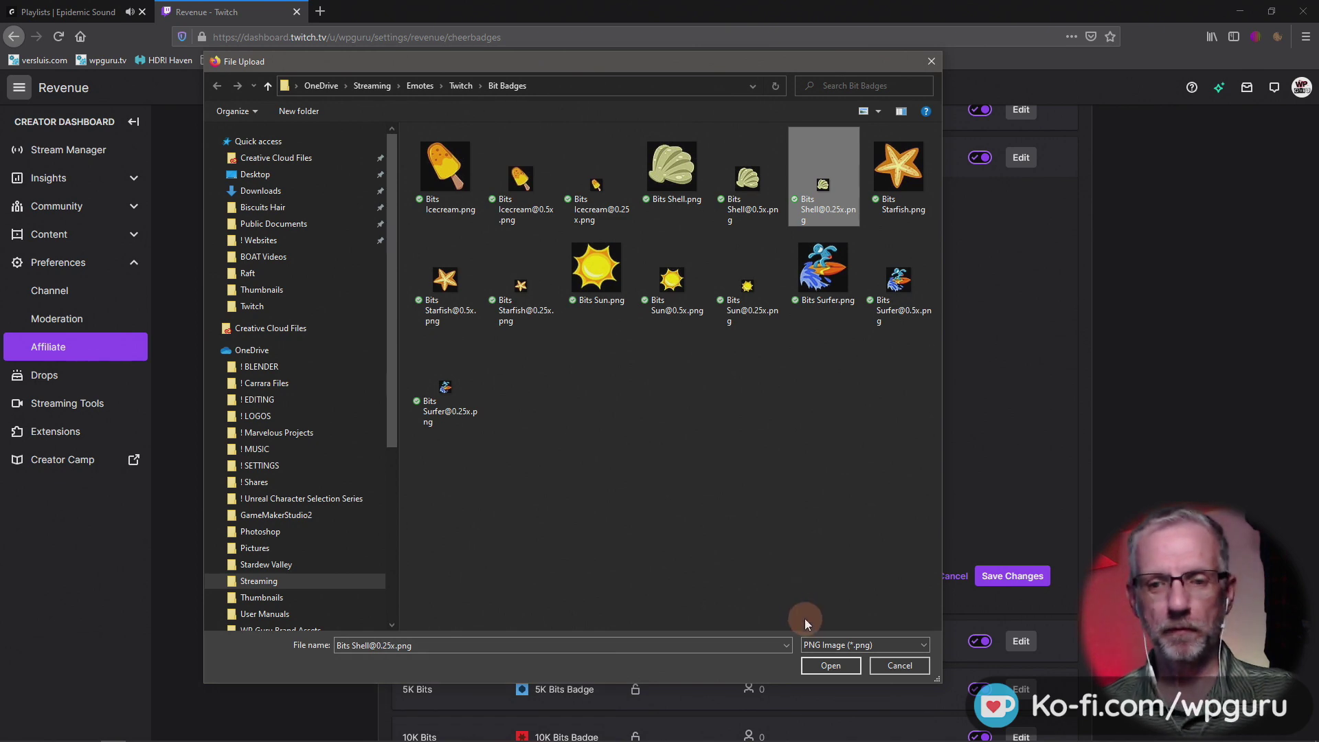
left_click(830, 665)
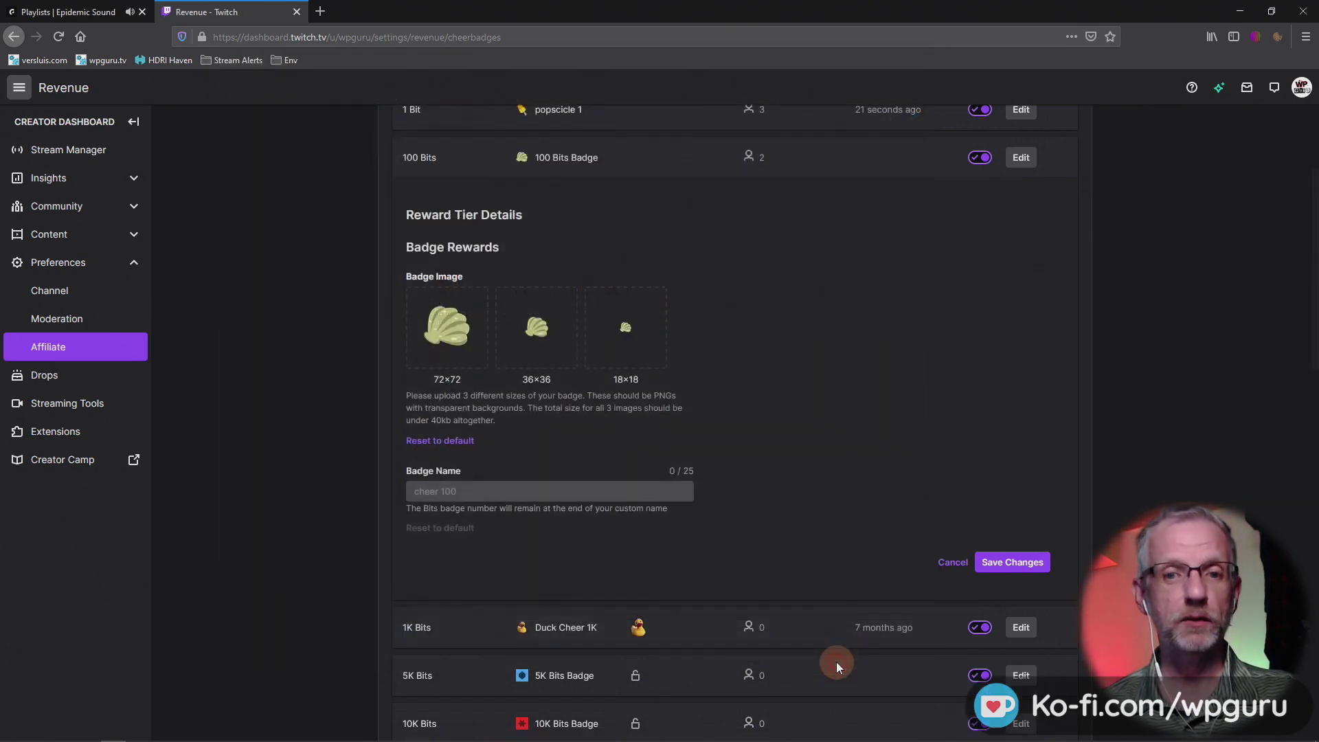
Step: Name the 100 Bits tier's badge "shell" and save the changes
left_click(602, 492)
type("shell")
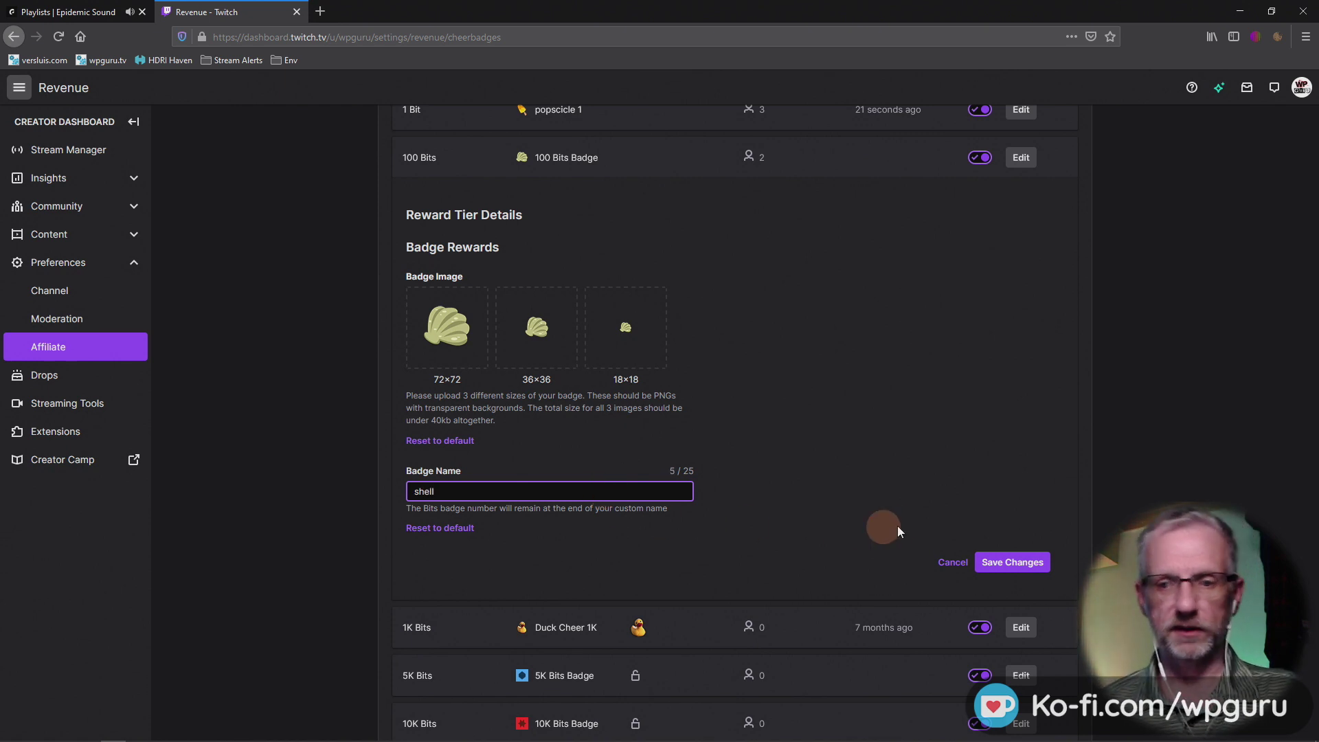
left_click(1015, 560)
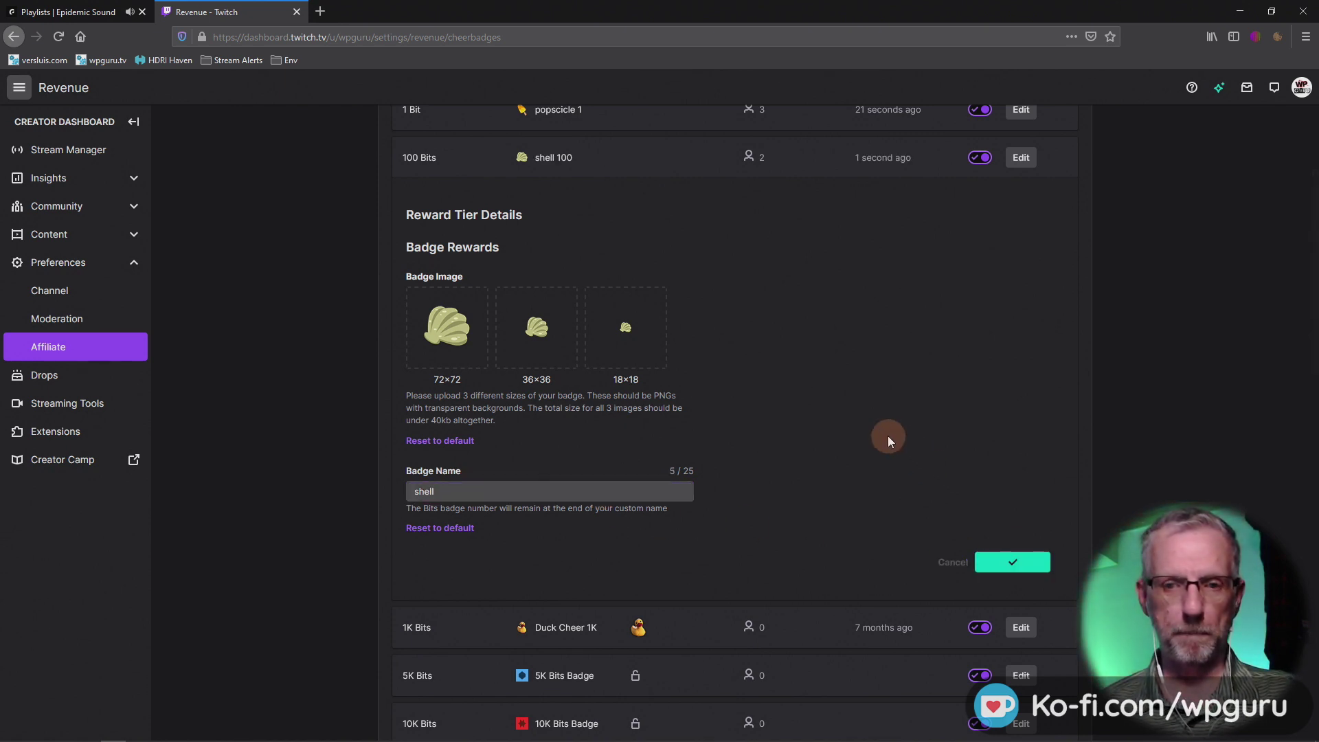
Step: Open the 5K Bits tier for editing and upload Bits Starfish.png as its 72×72 badge image
scroll(888, 436, "up", 2)
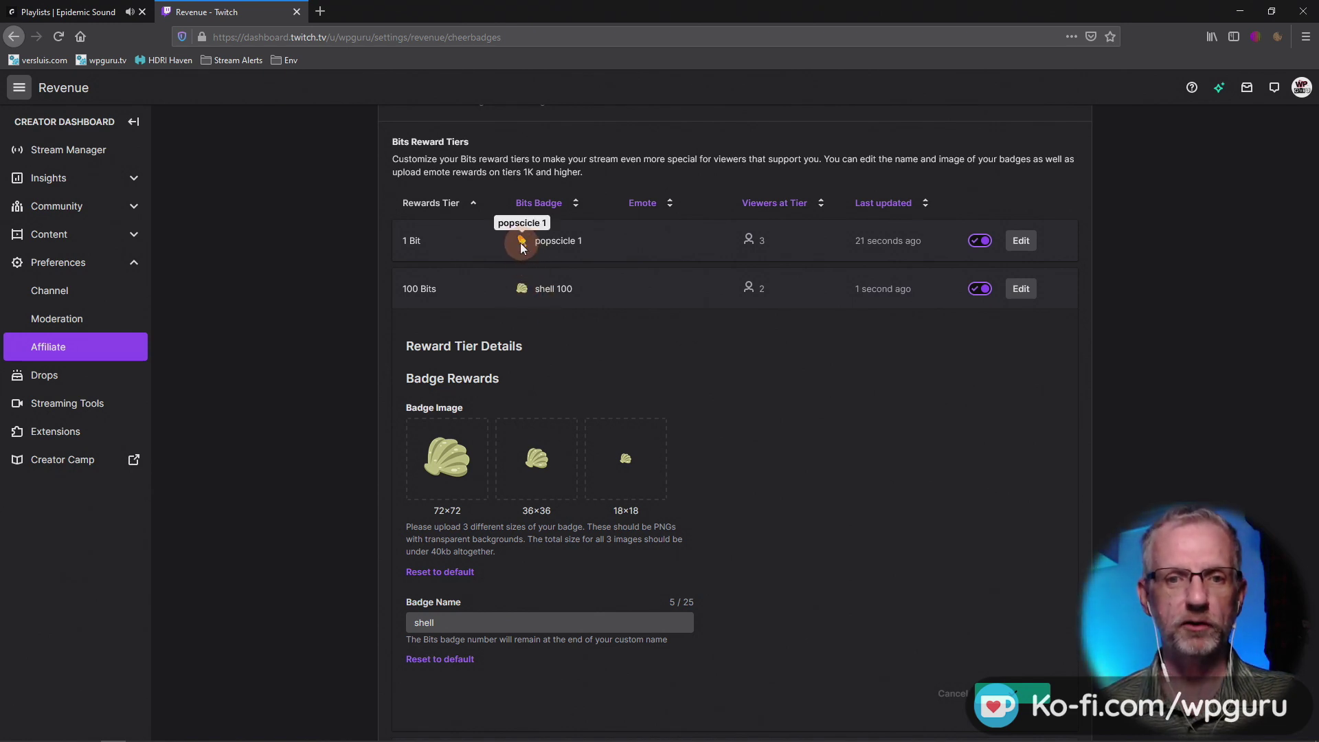
scroll(699, 352, "down", 6)
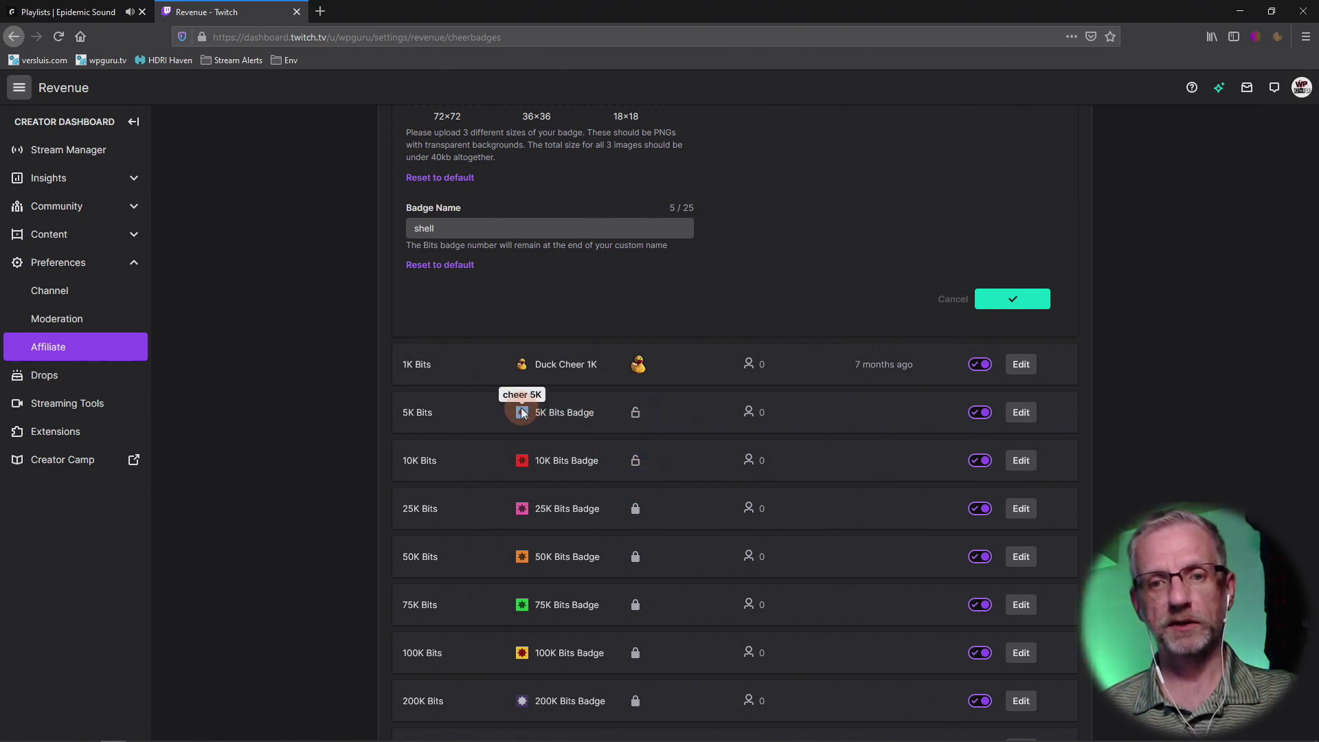
left_click(1021, 412)
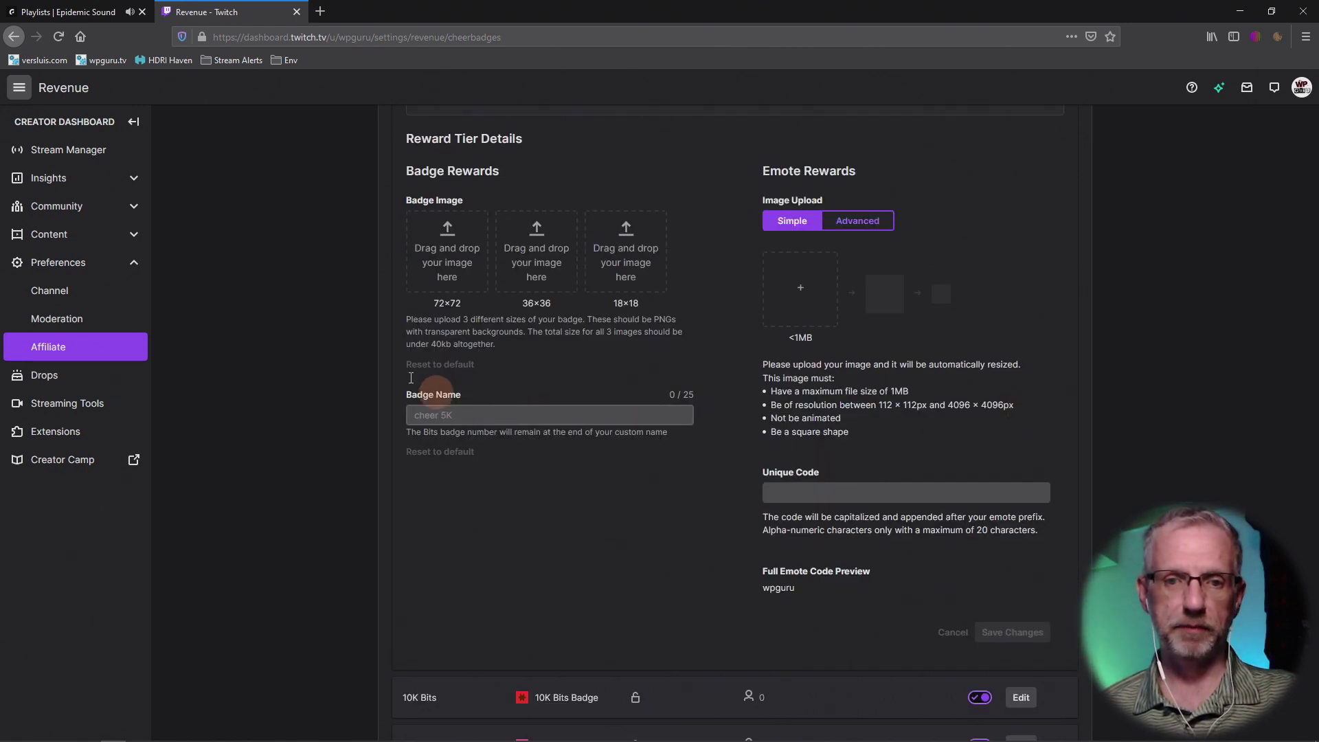
left_click(451, 228)
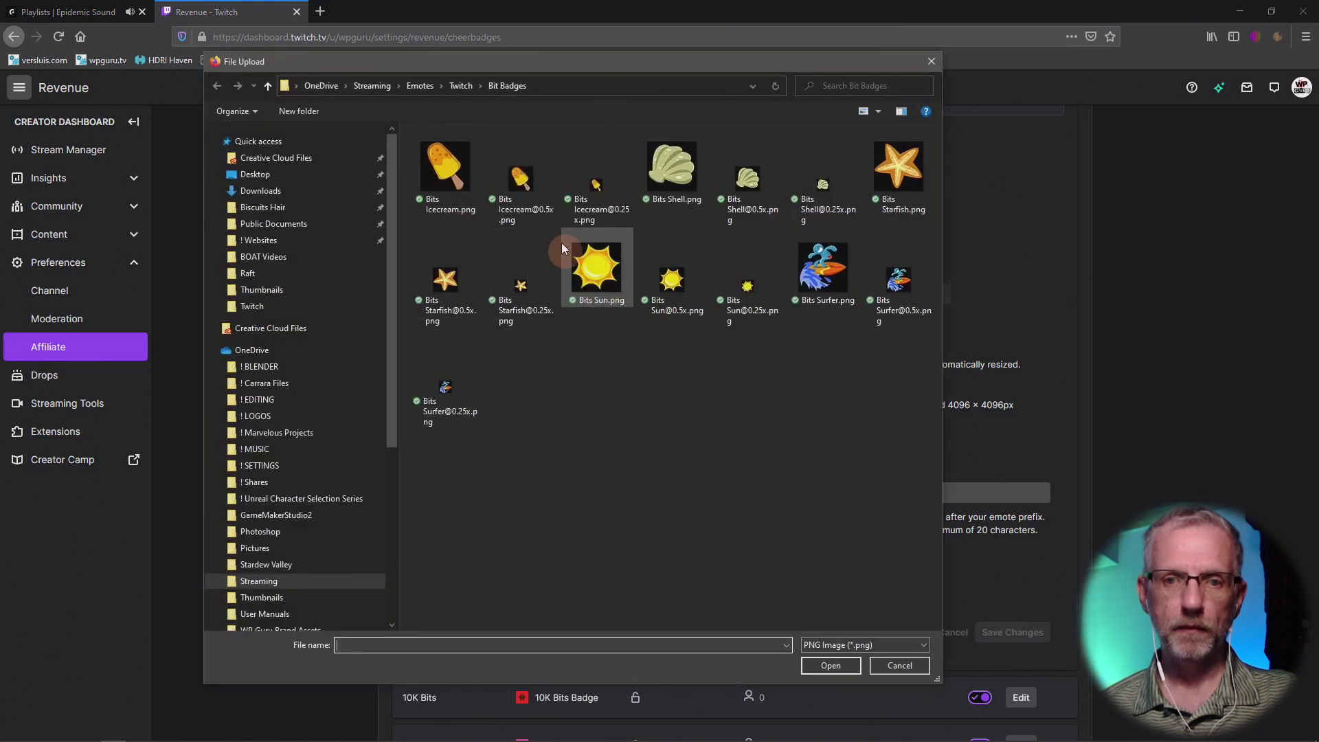
left_click(898, 168)
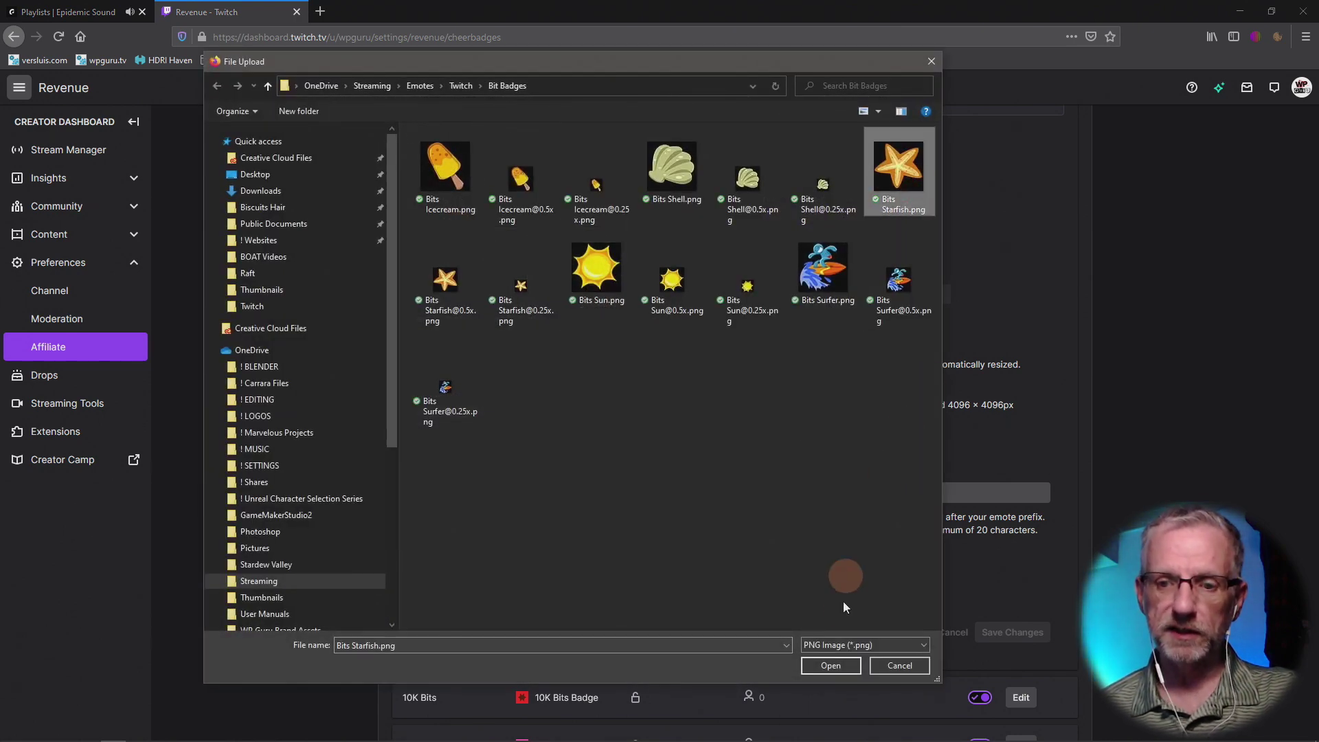
left_click(842, 666)
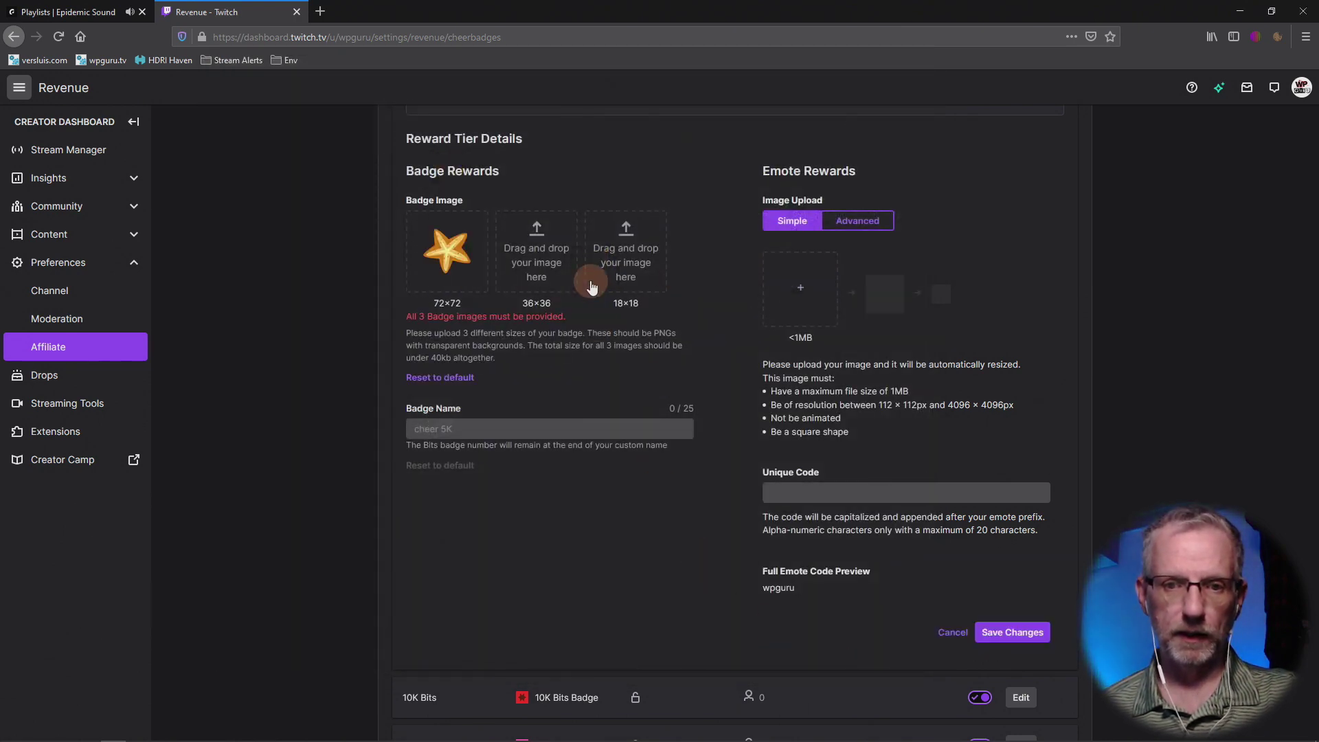
left_click(549, 250)
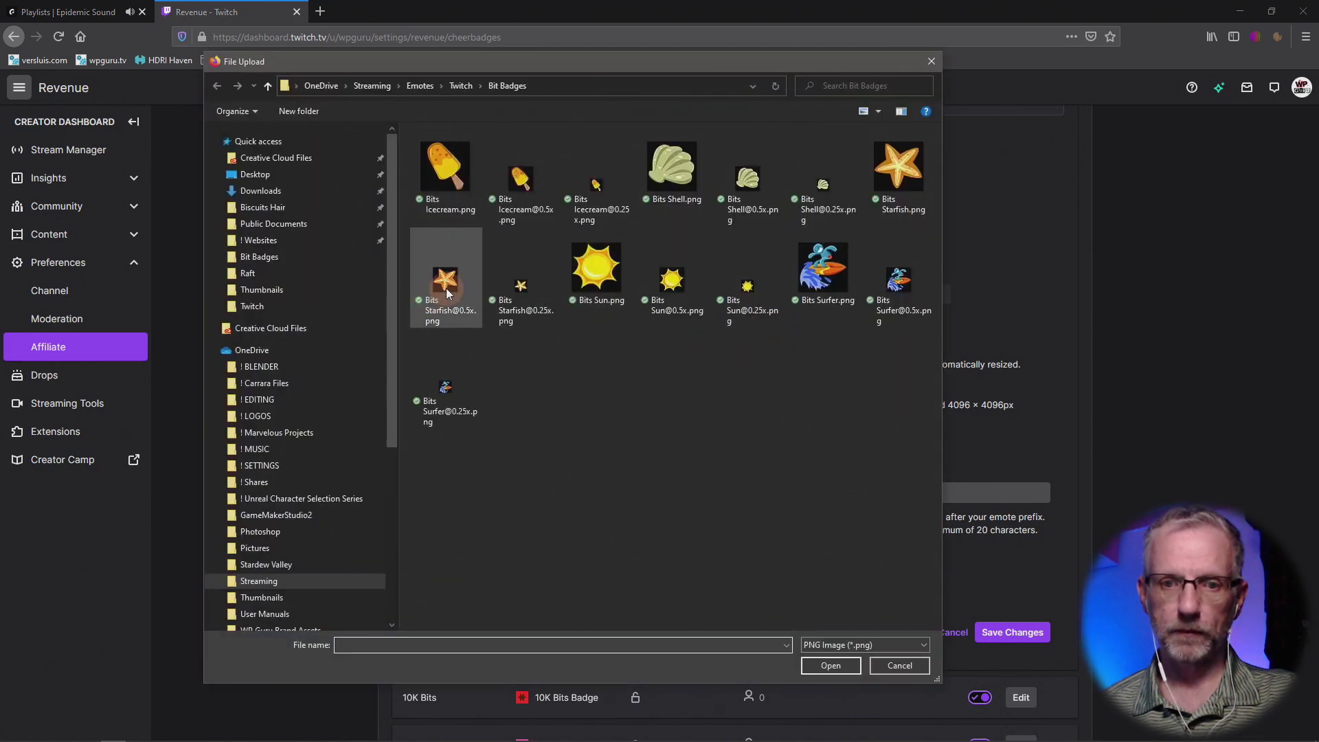
double_click(447, 287)
left_click(628, 260)
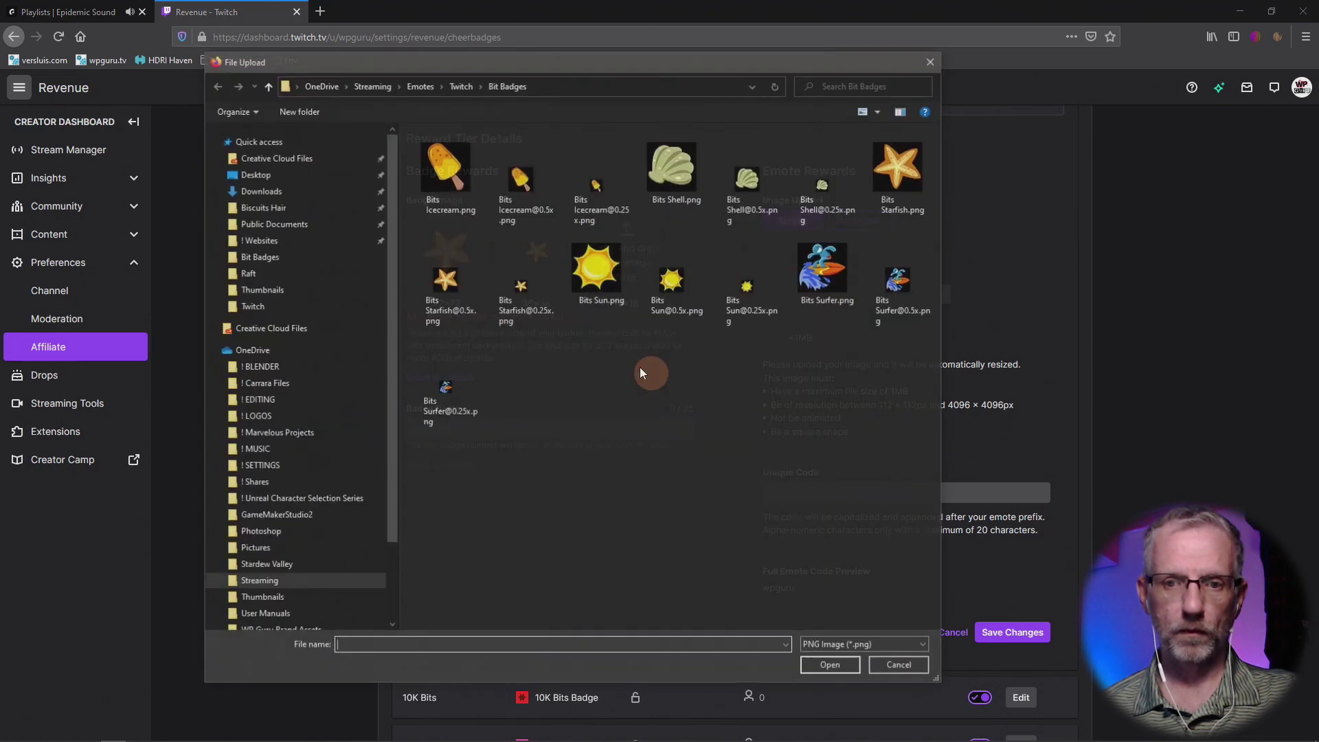
left_click(529, 289)
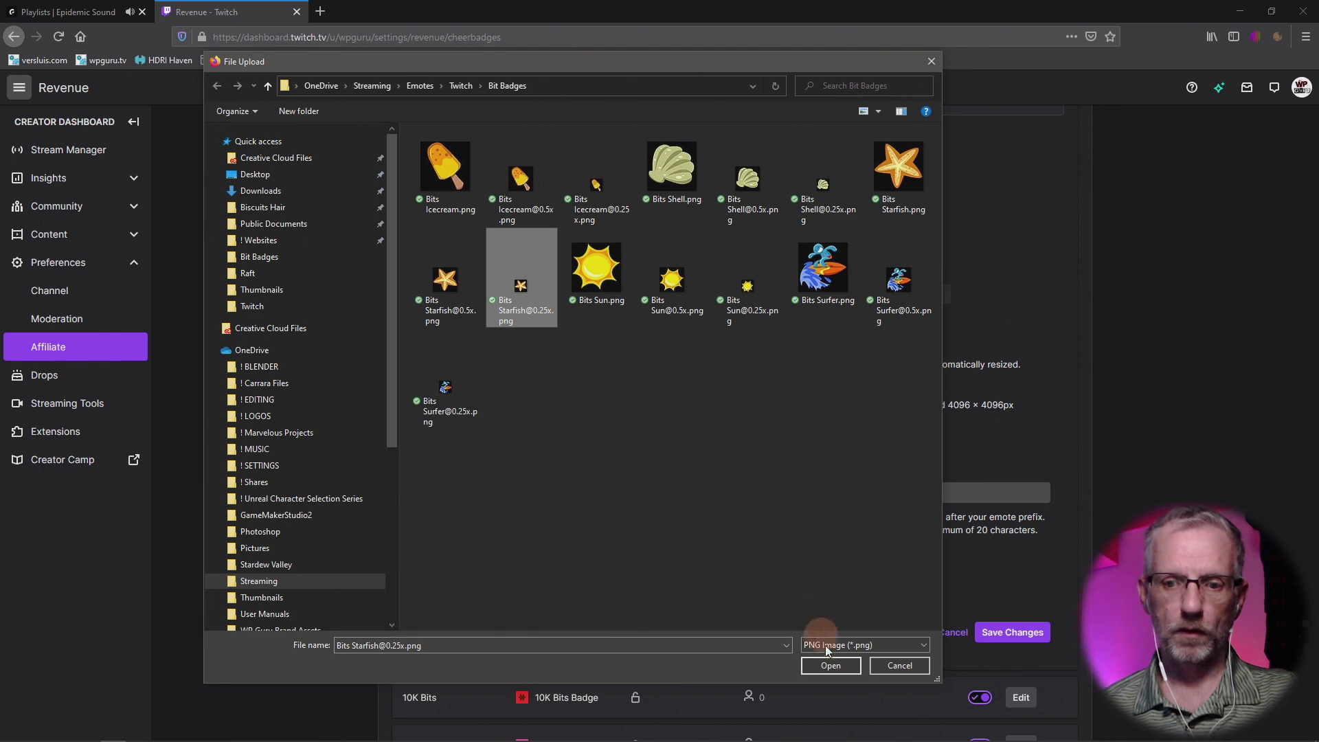
left_click(823, 666)
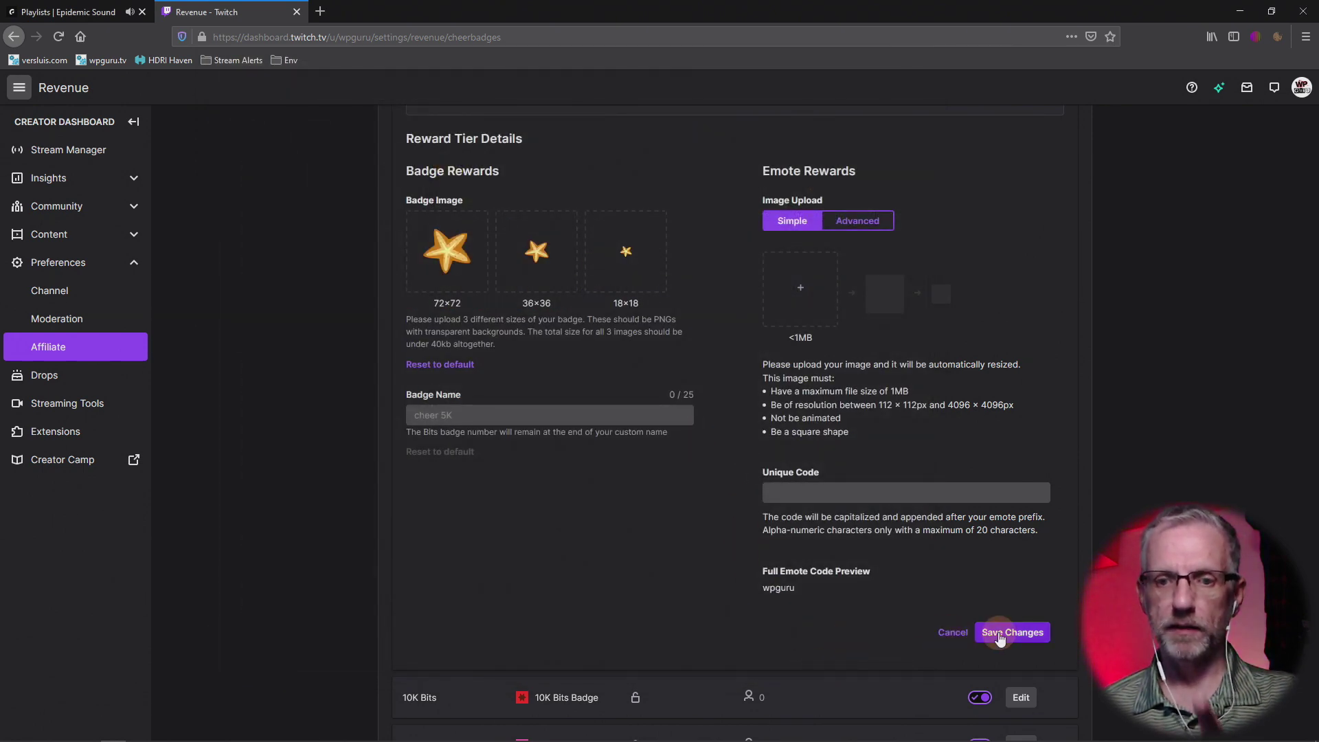
Step: Name the 5K Bits tier's badge "star" and save the changes
left_click(636, 421)
type("star")
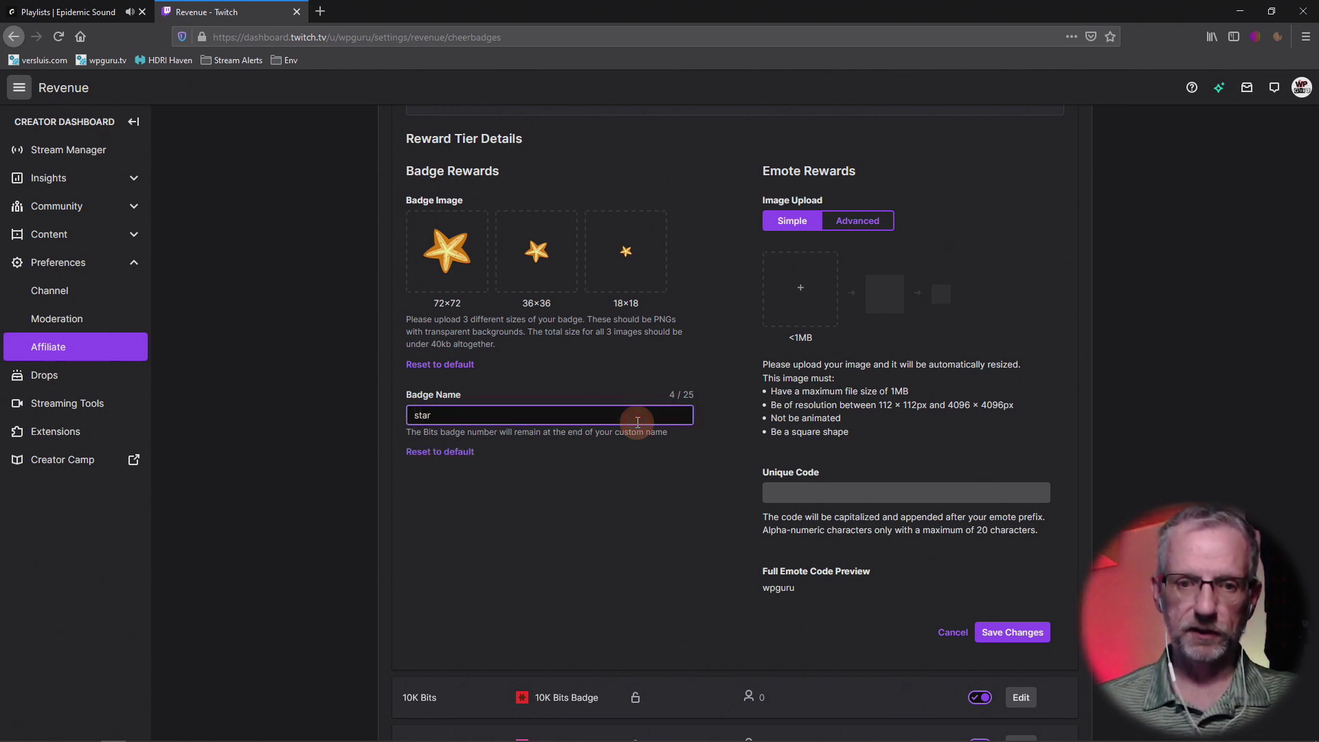
left_click(1012, 631)
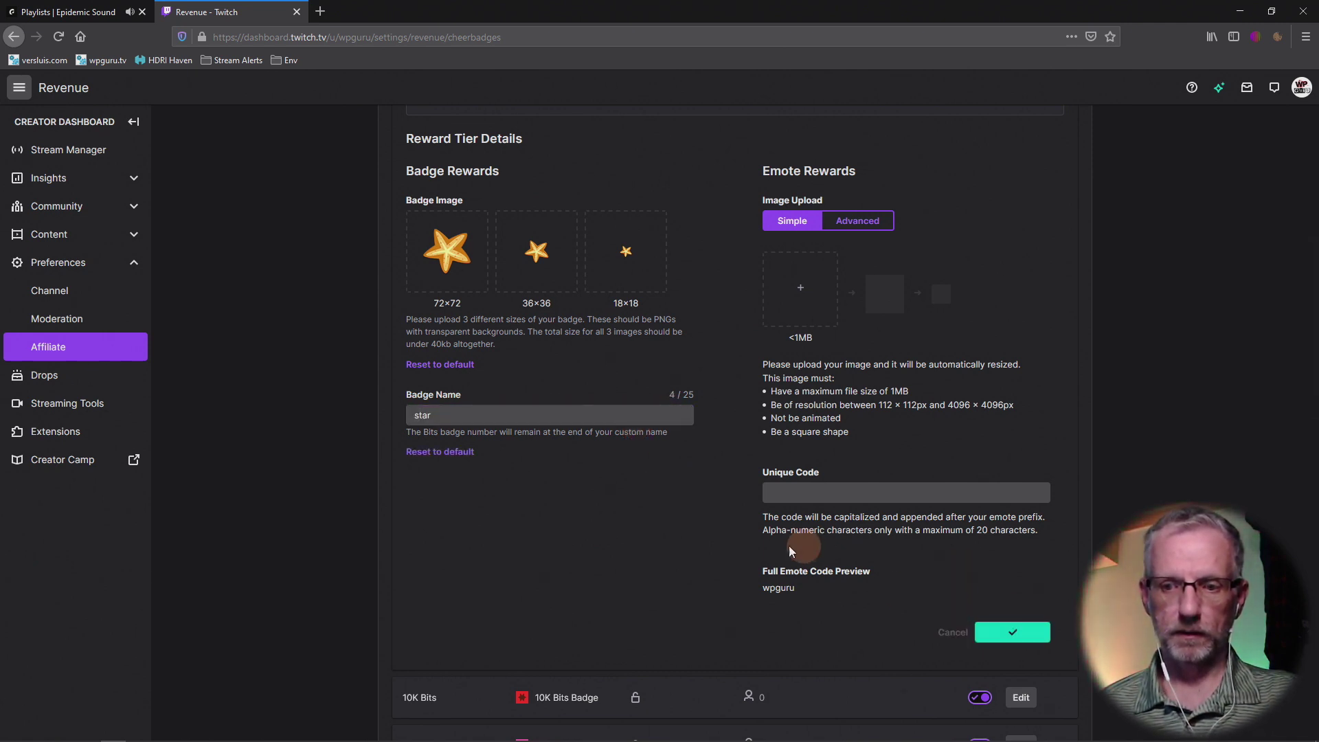
Step: Open the 10K Bits tier for editing and upload Bits Surfer.png as its 72×72 badge image
scroll(666, 538, "down", 6)
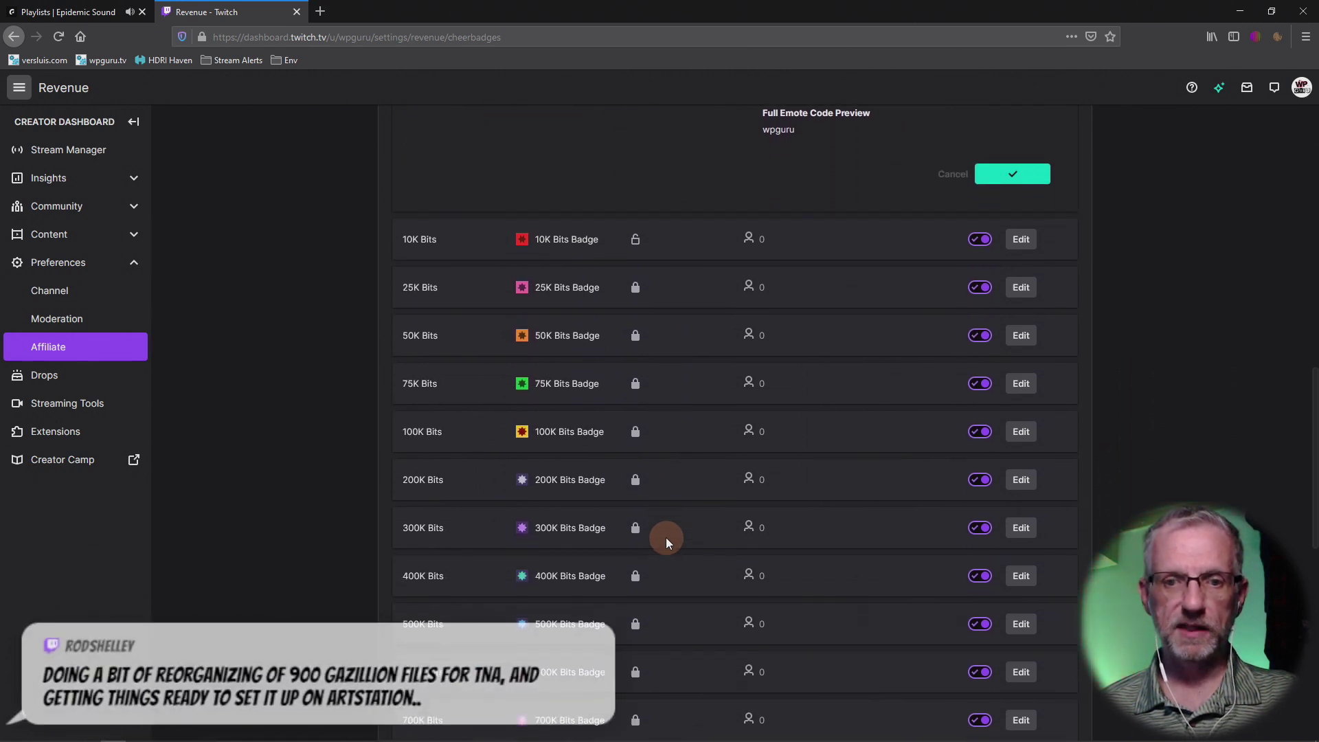
scroll(666, 537, "down", 1)
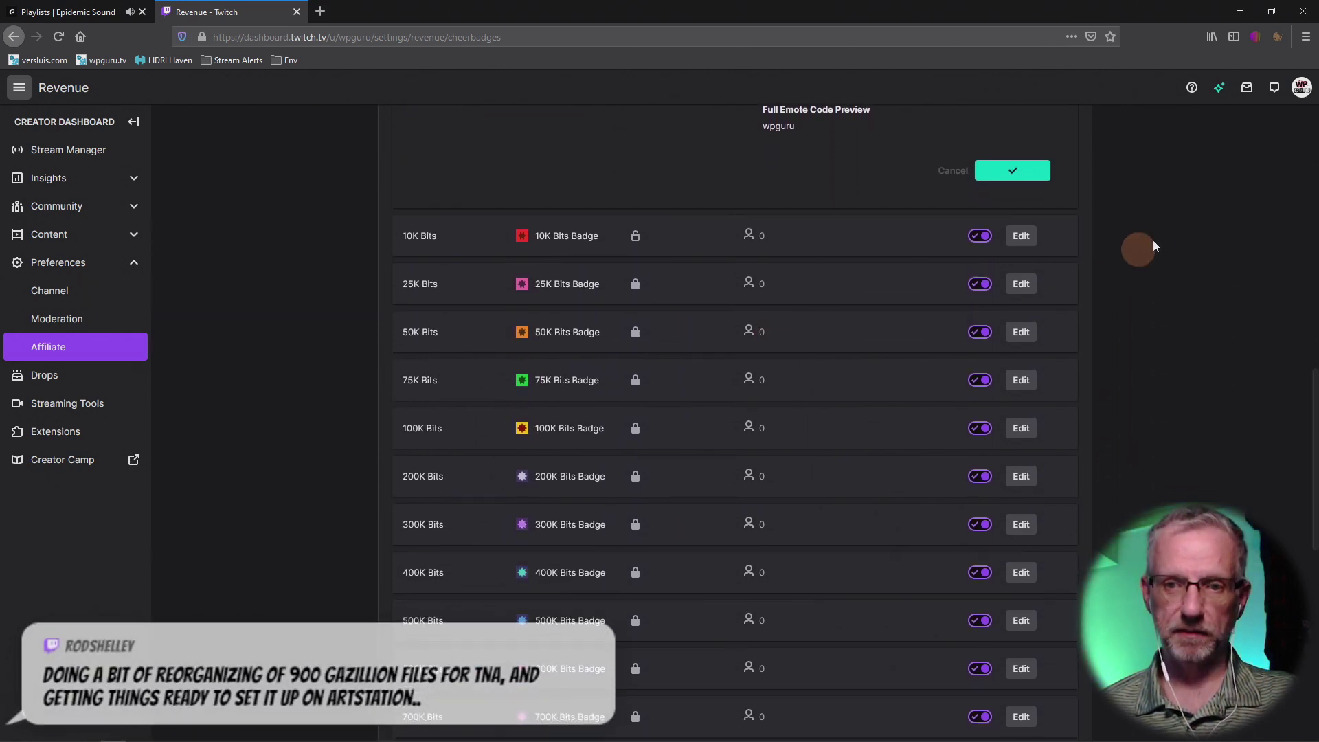
left_click(1021, 235)
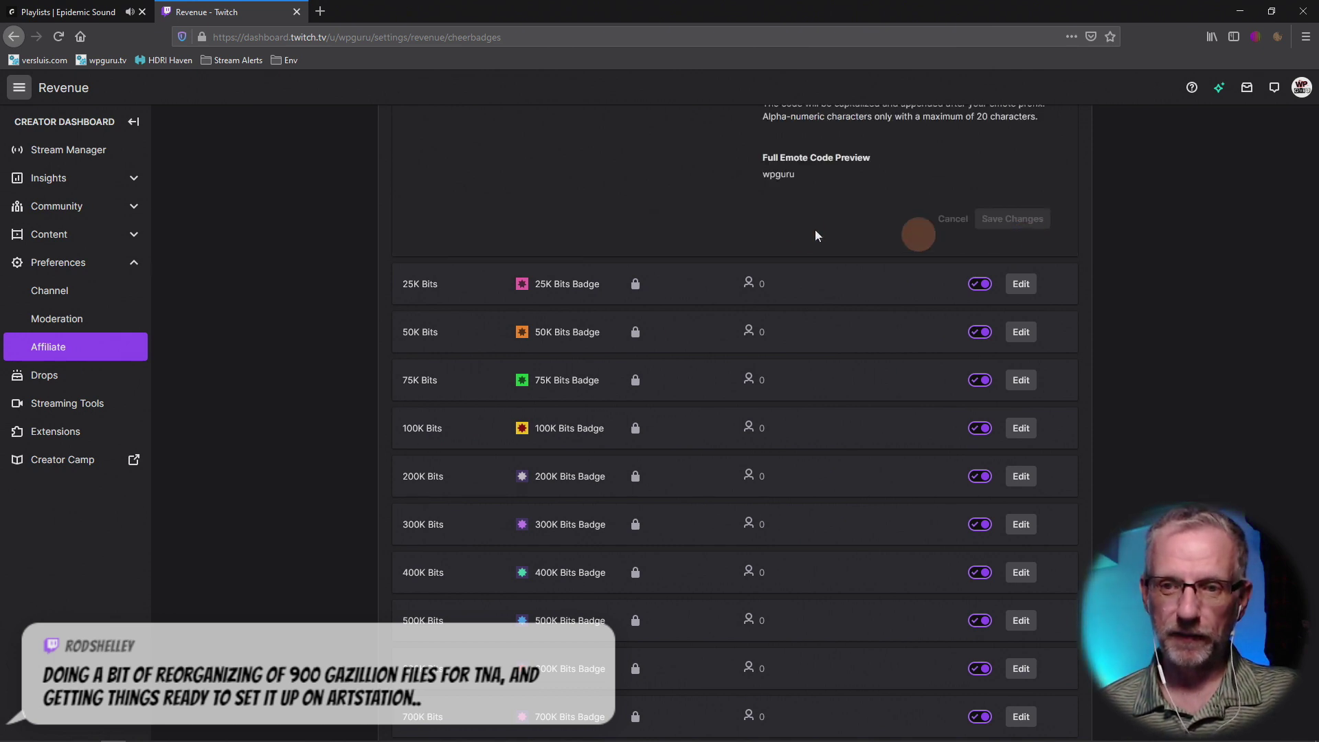
scroll(813, 236, "up", 1)
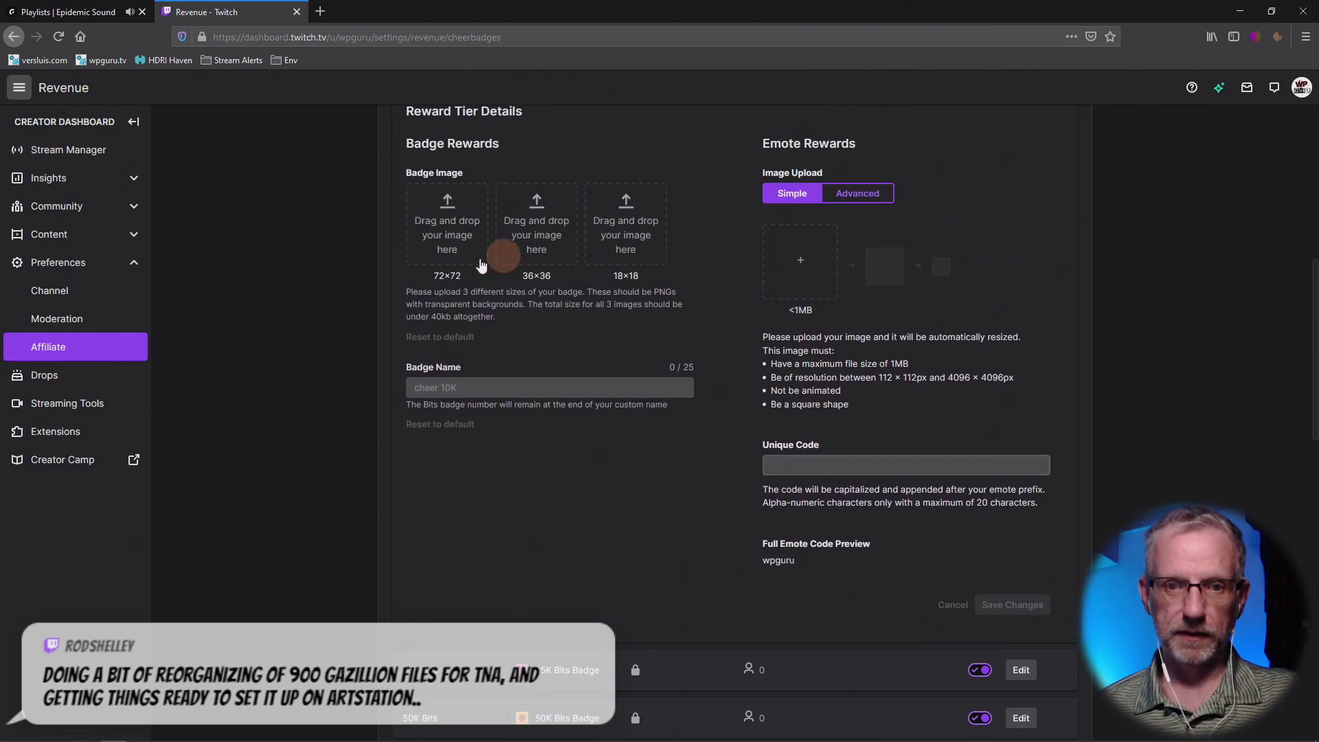
left_click(427, 240)
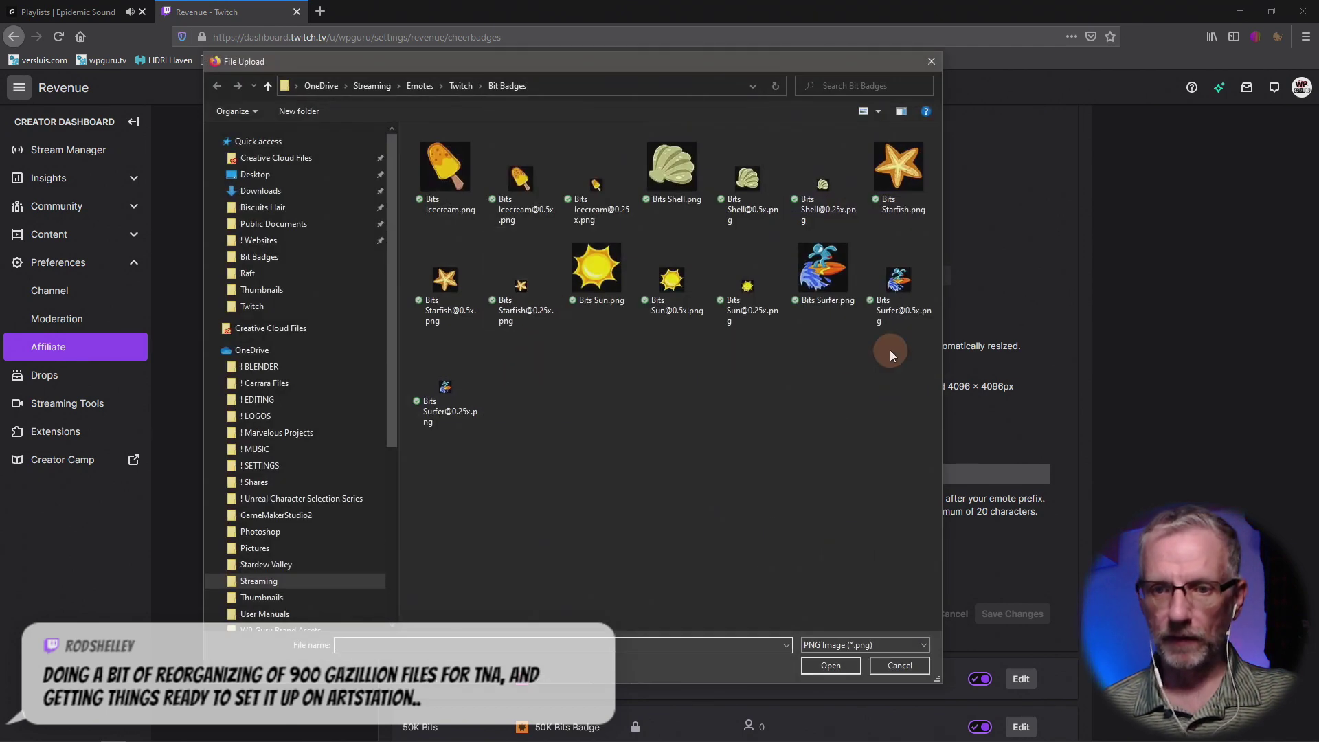
left_click(823, 272)
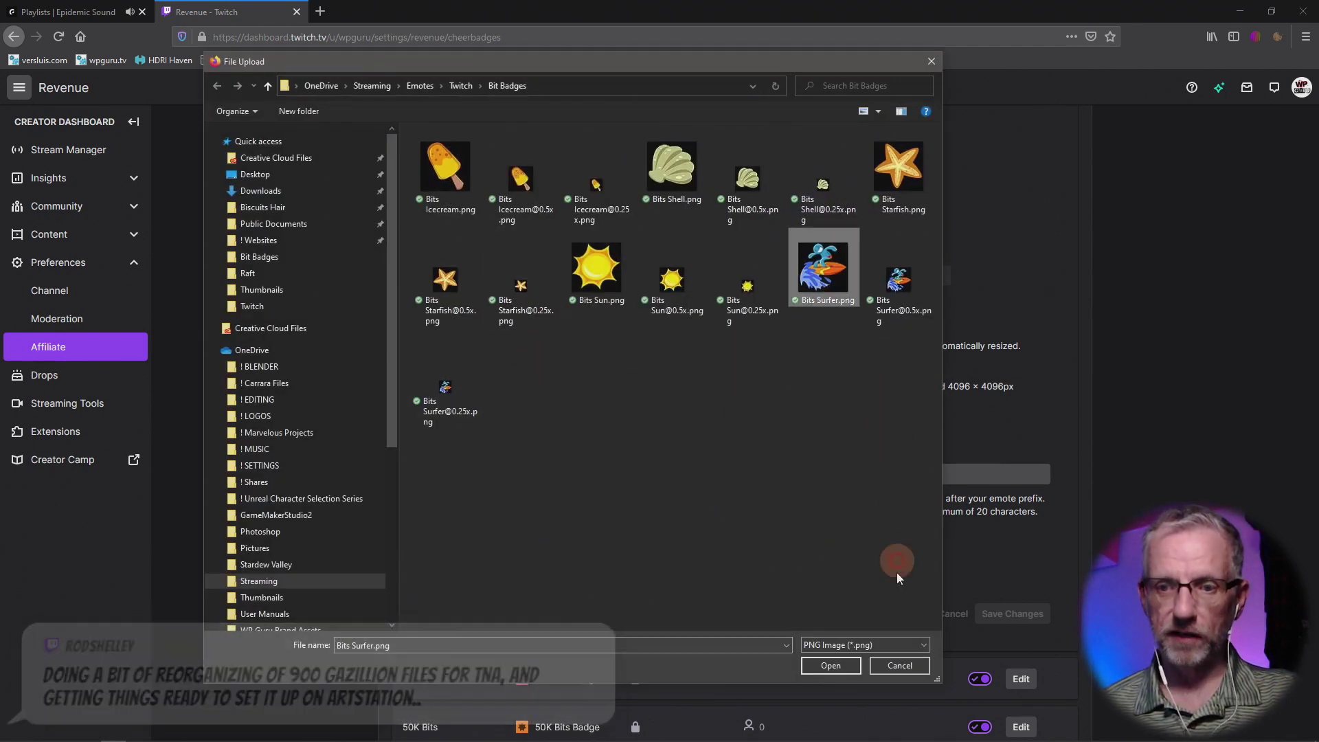
left_click(833, 667)
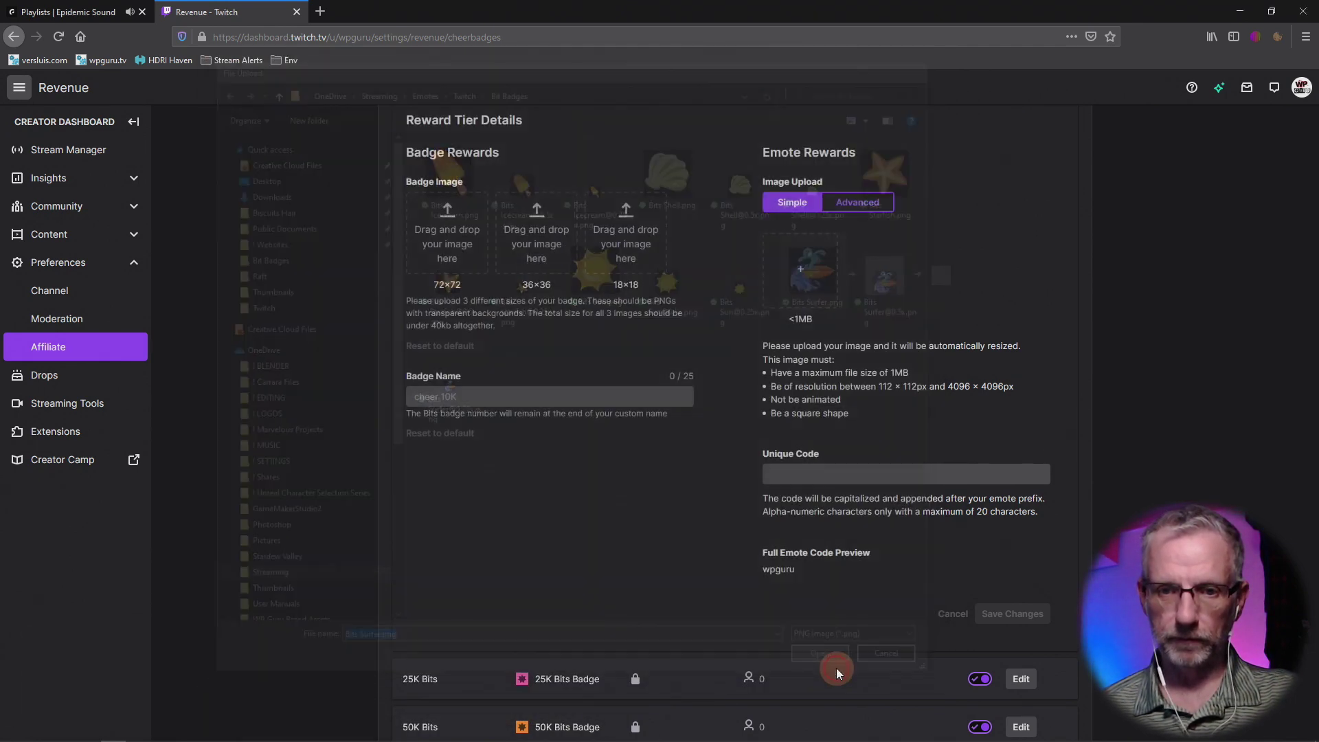
left_click(548, 241)
left_click(898, 278)
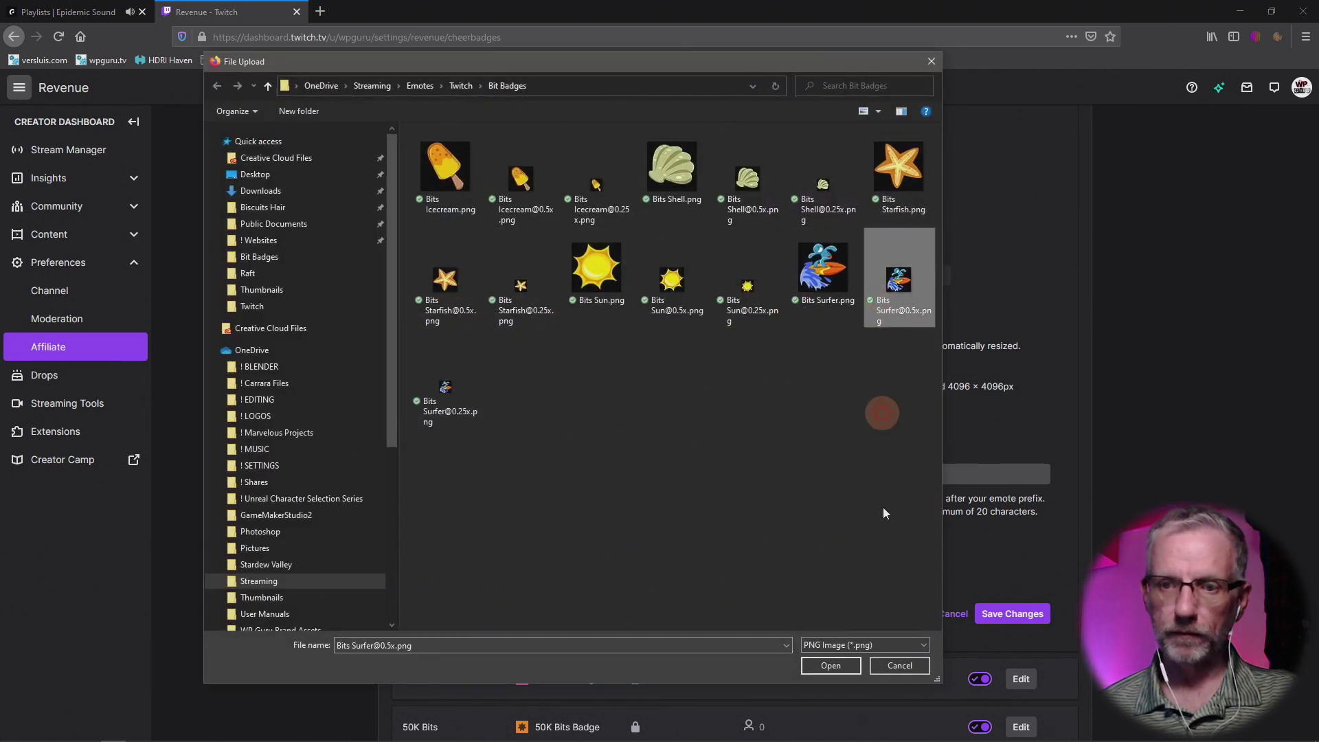
left_click(823, 668)
left_click(627, 227)
left_click(448, 393)
left_click(824, 665)
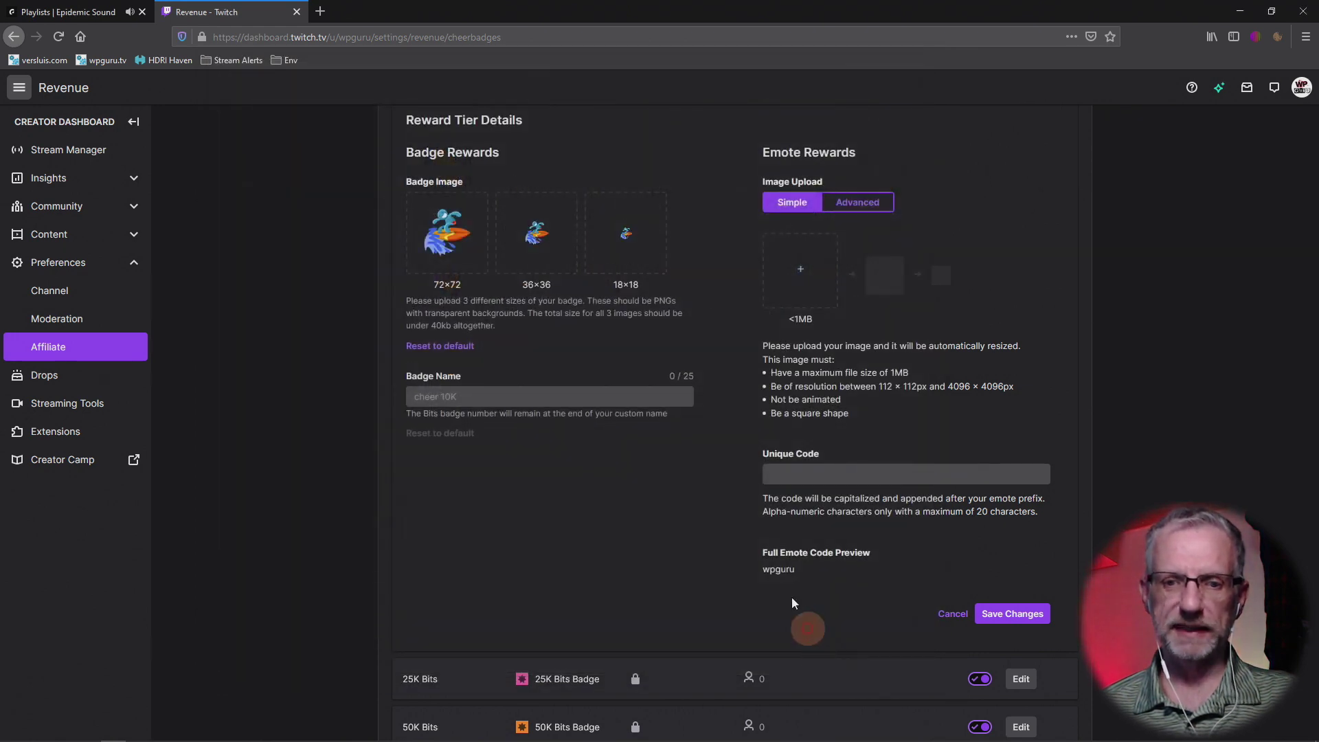
Step: Name the 10K Bits tier's badge "surf", save the changes and review the reward tiers list
left_click(543, 405)
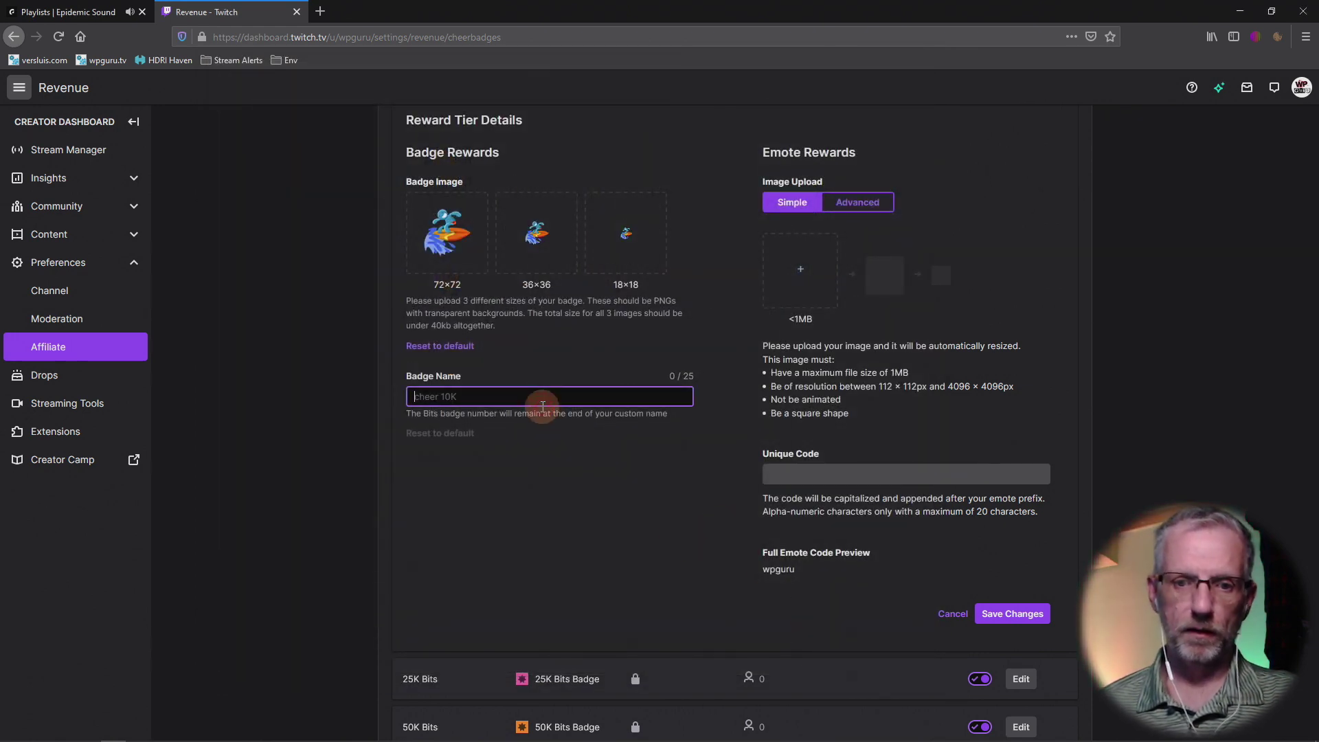
type("surf")
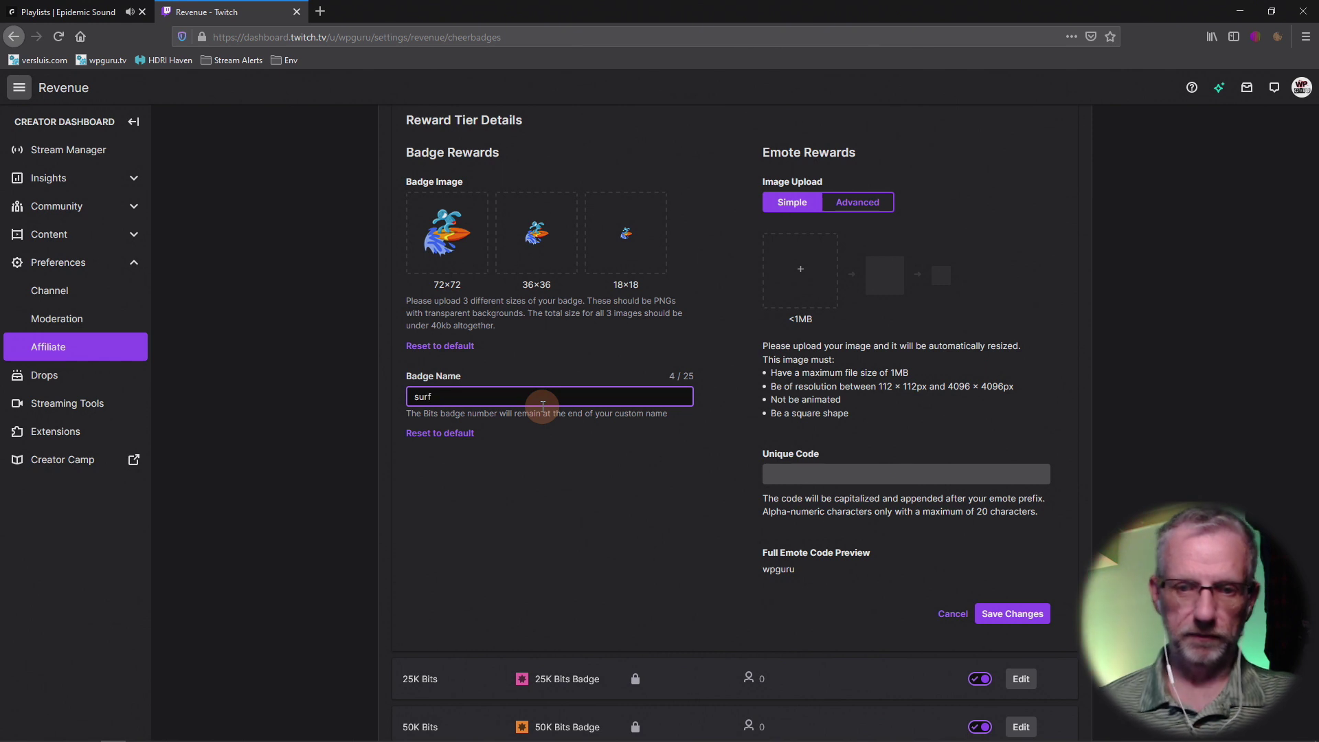
left_click(1010, 613)
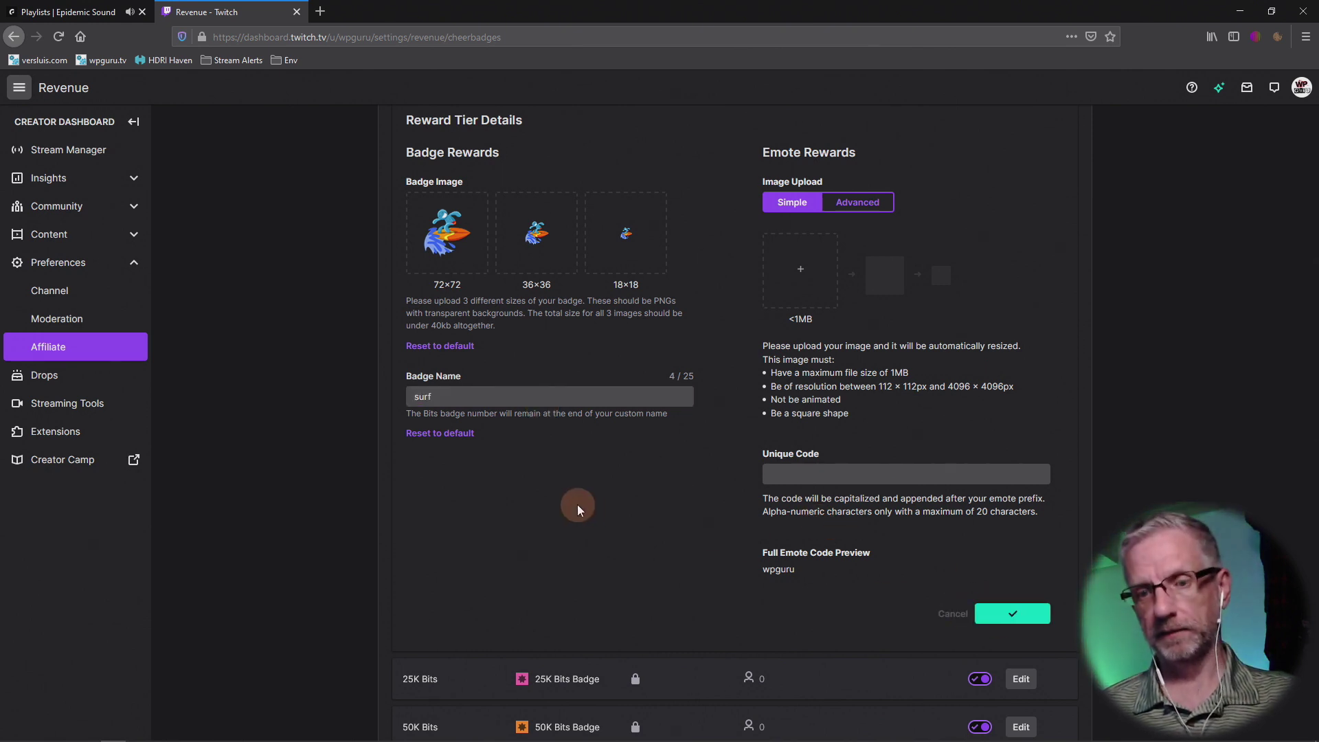
scroll(577, 505, "up", 7)
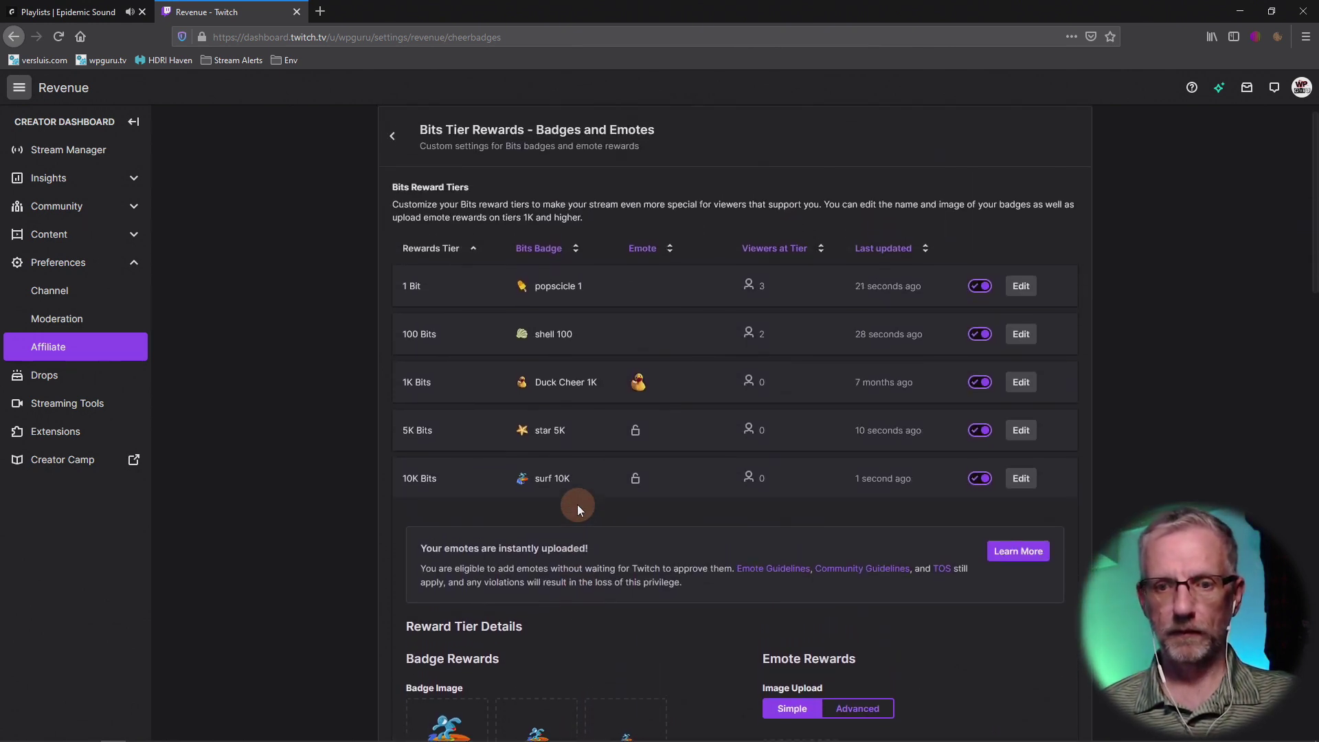
scroll(579, 505, "down", 1)
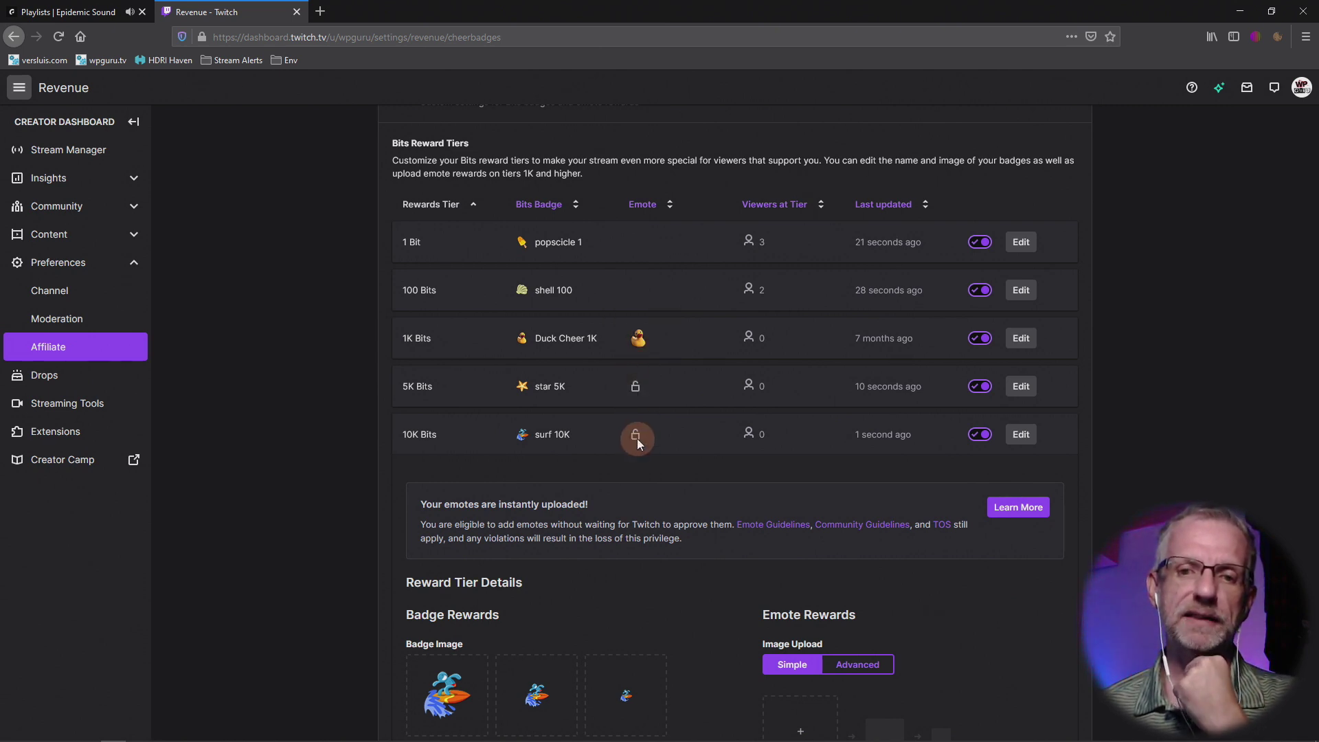
Step: Switch to File Explorer, go up to the Twitch emotes folder and open a second File Explorer window
key("alt+Tab")
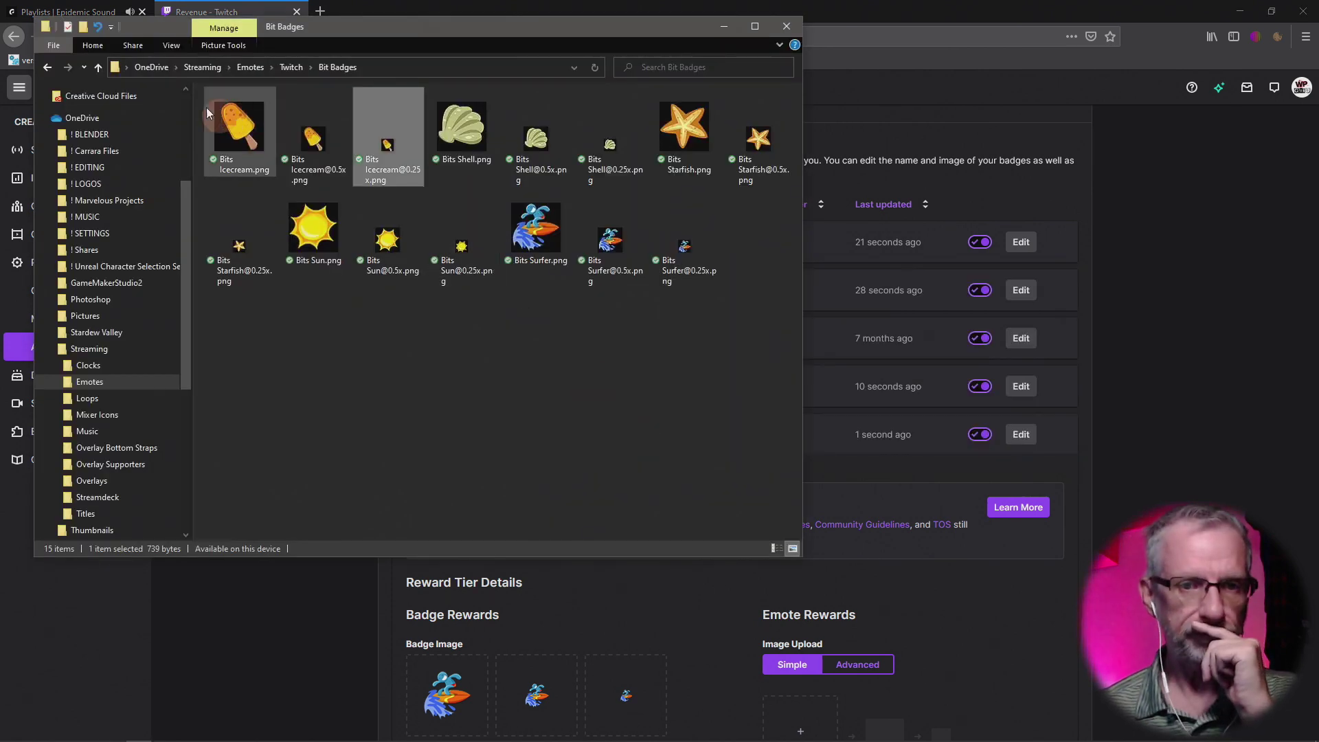
left_click(99, 68)
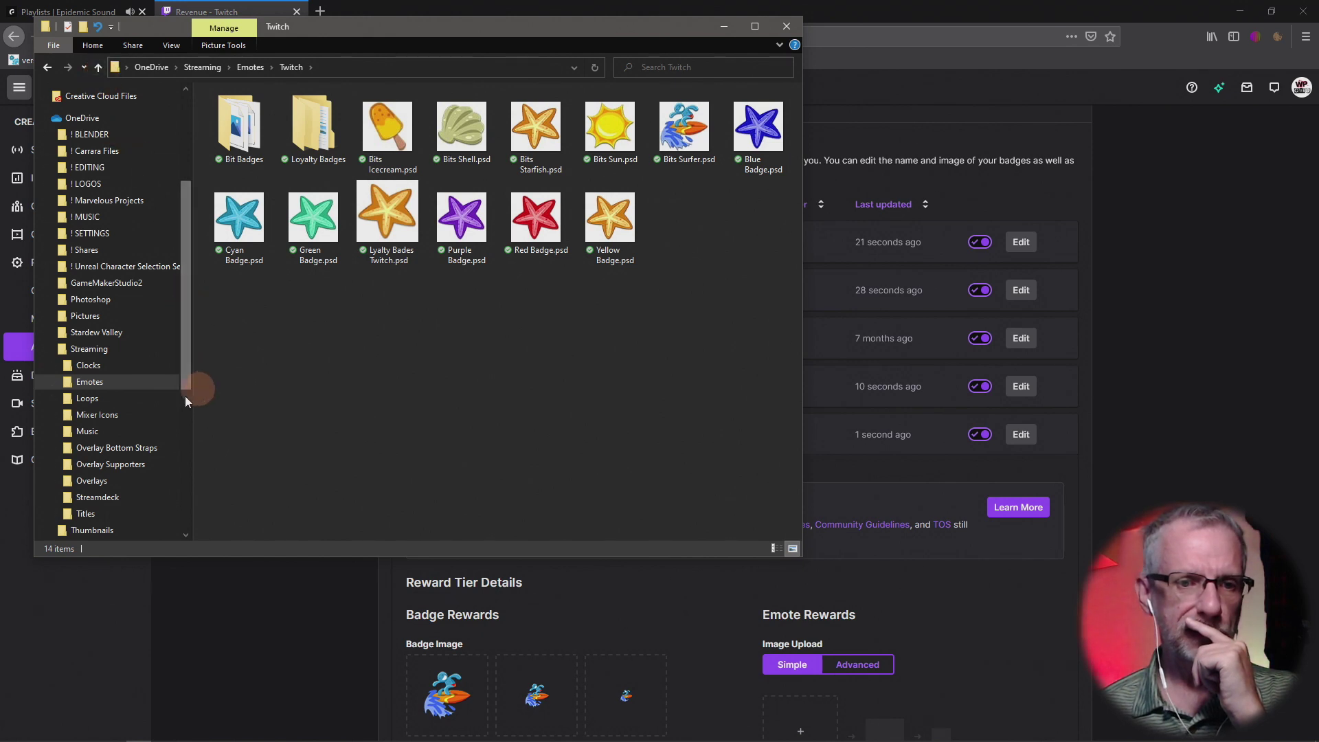
scroll(147, 412, "down", 3)
mouse_move(139, 731)
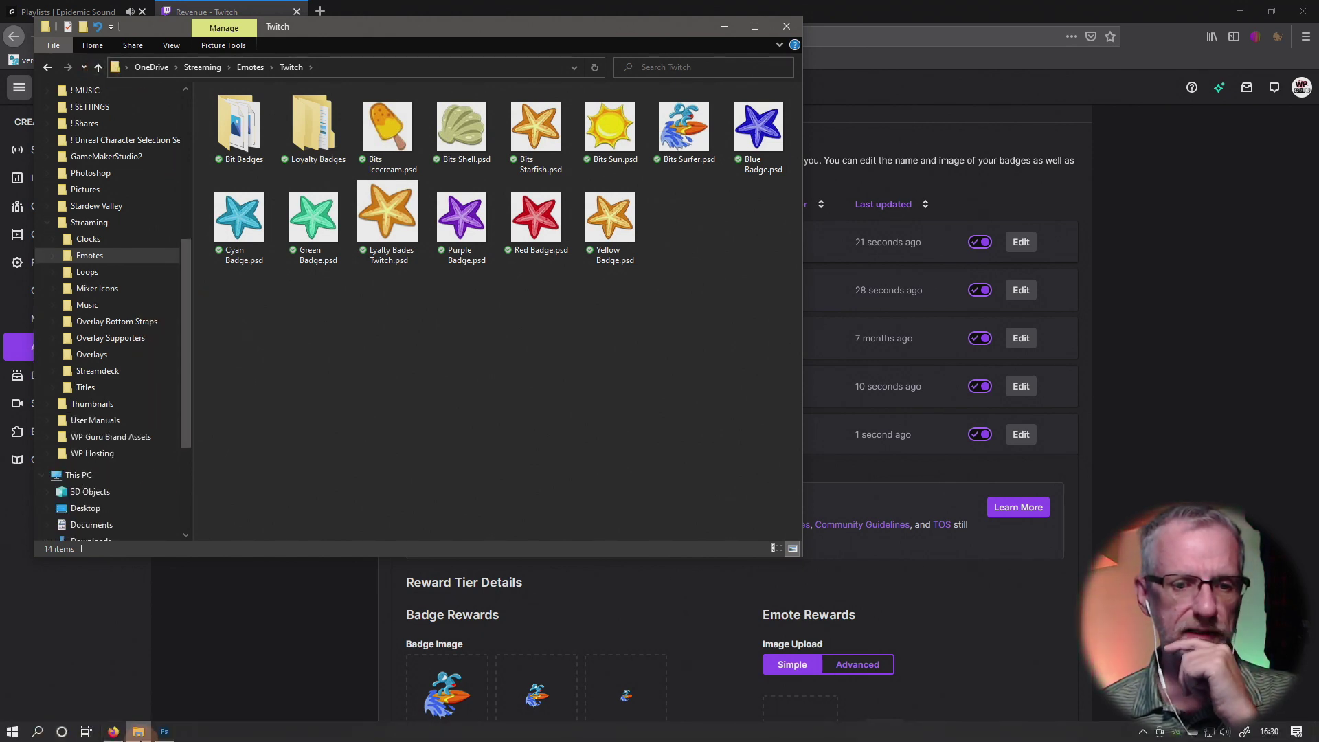
right_click(138, 731)
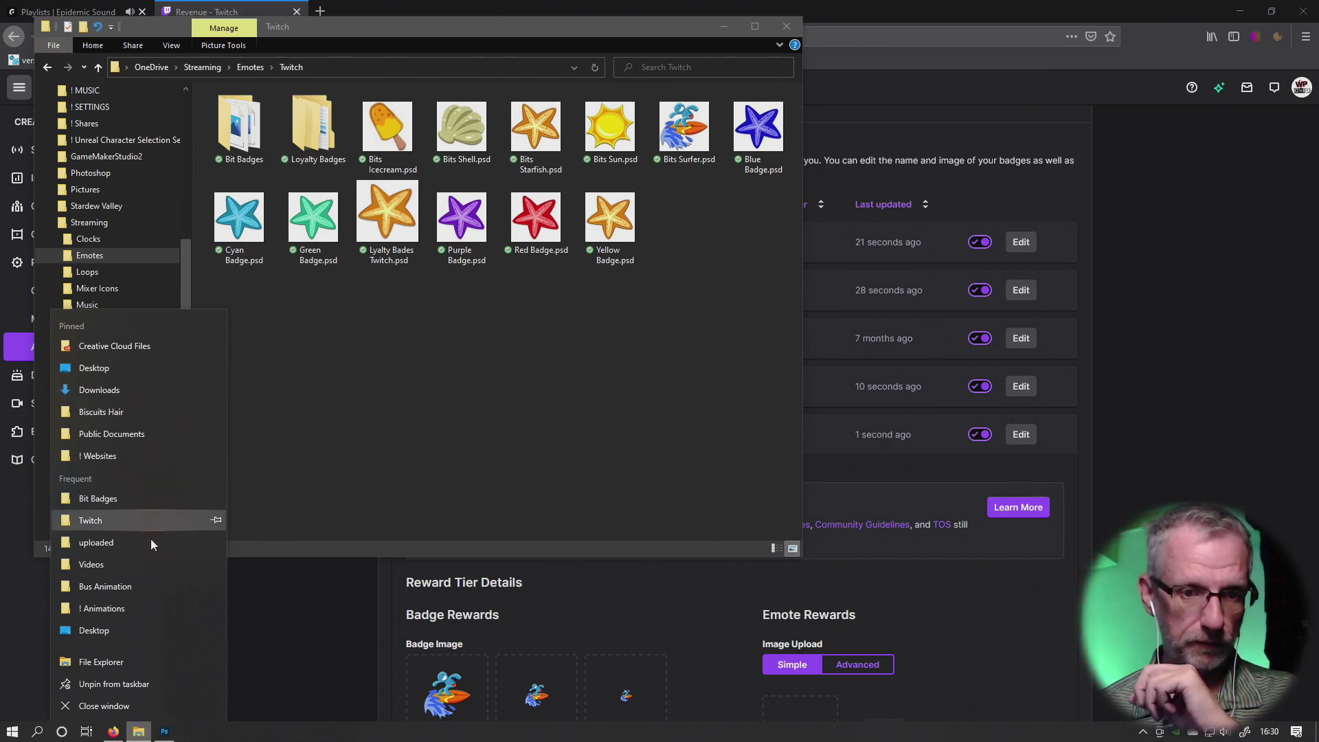
left_click(134, 662)
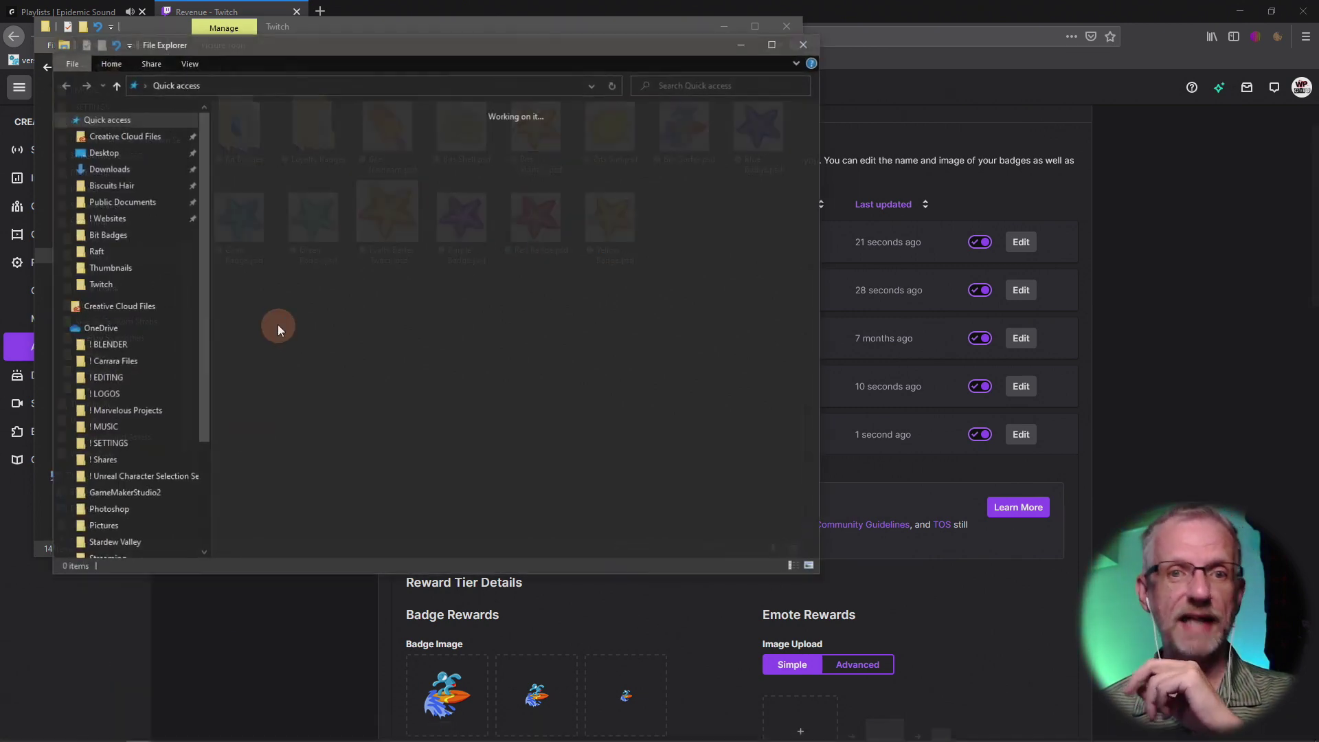
left_click_drag(348, 43, 306, 11)
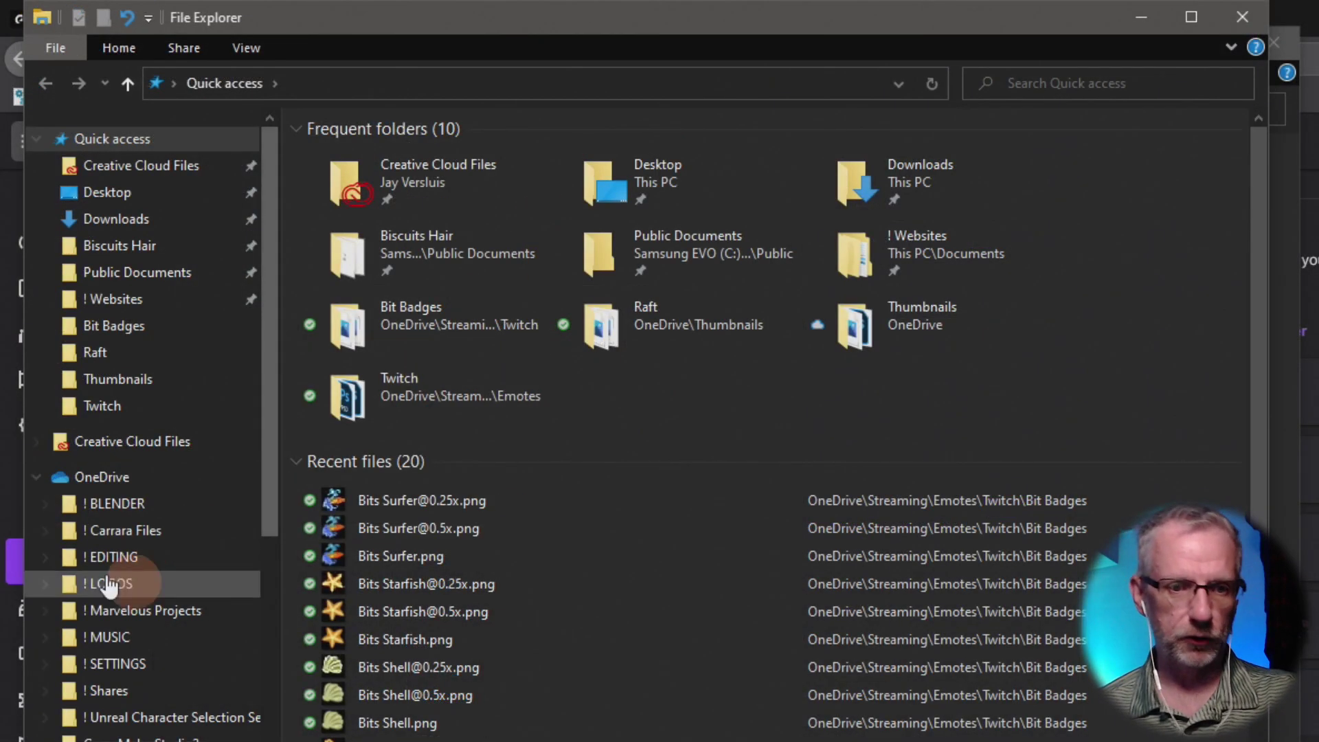
Step: Browse OneDrive to the folder WP Hosting > graphics > Icons > Beach_icons_lnx > Icons > 128X128
scroll(210, 642, "down", 1)
scroll(209, 642, "down", 2)
left_click(168, 669)
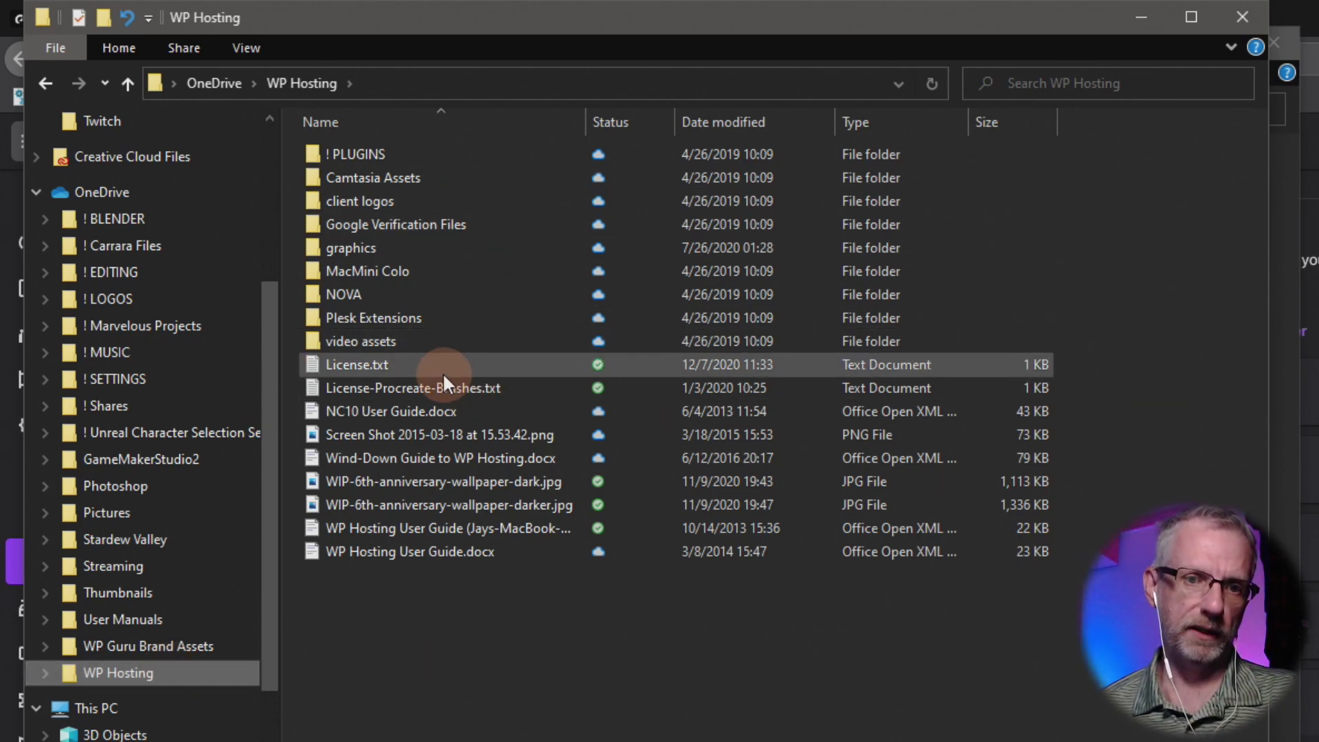
double_click(440, 248)
double_click(385, 153)
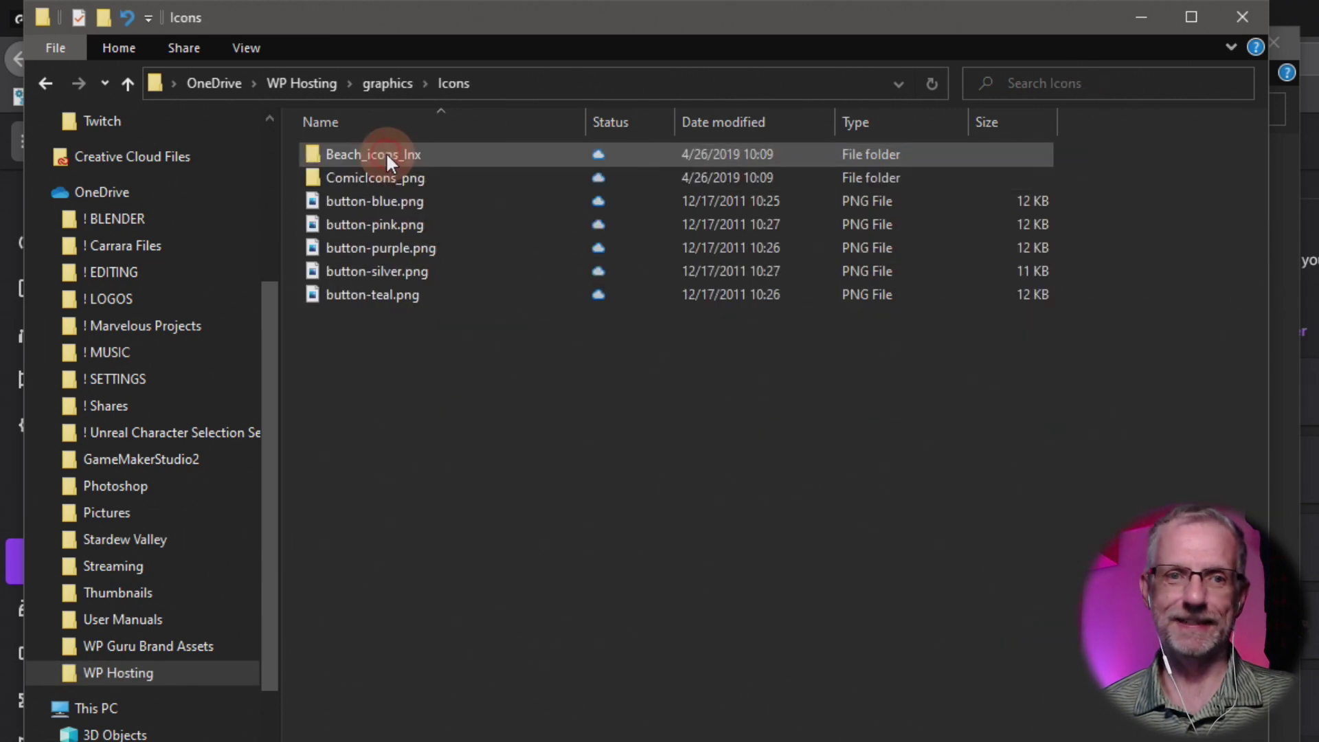
double_click(391, 154)
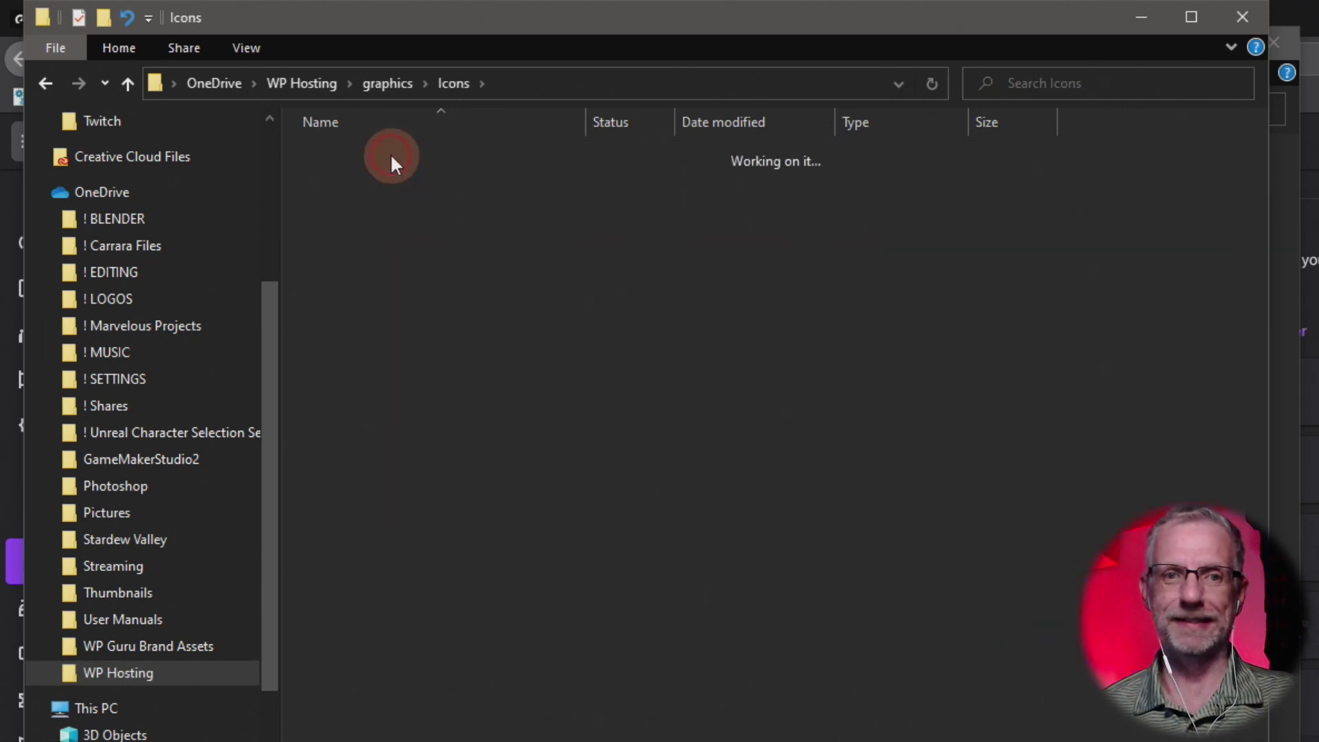
double_click(357, 159)
left_click(380, 197)
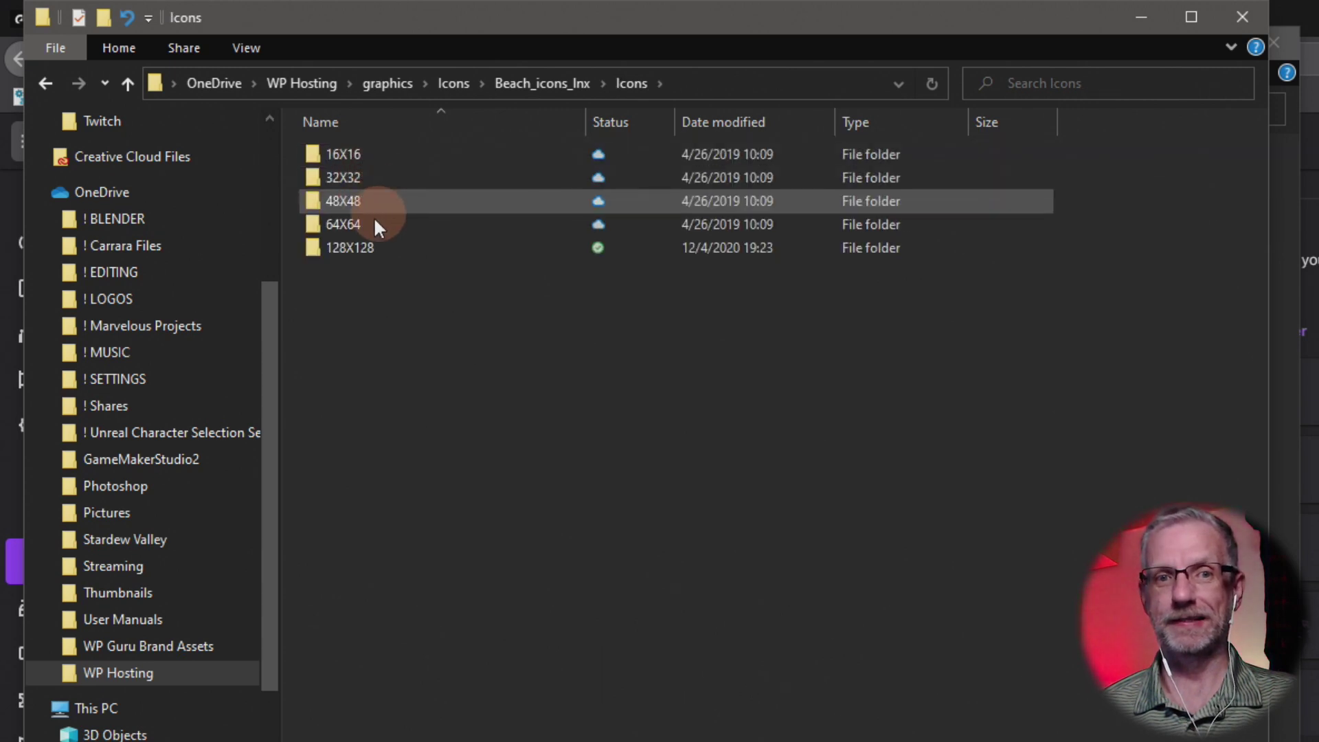
double_click(367, 246)
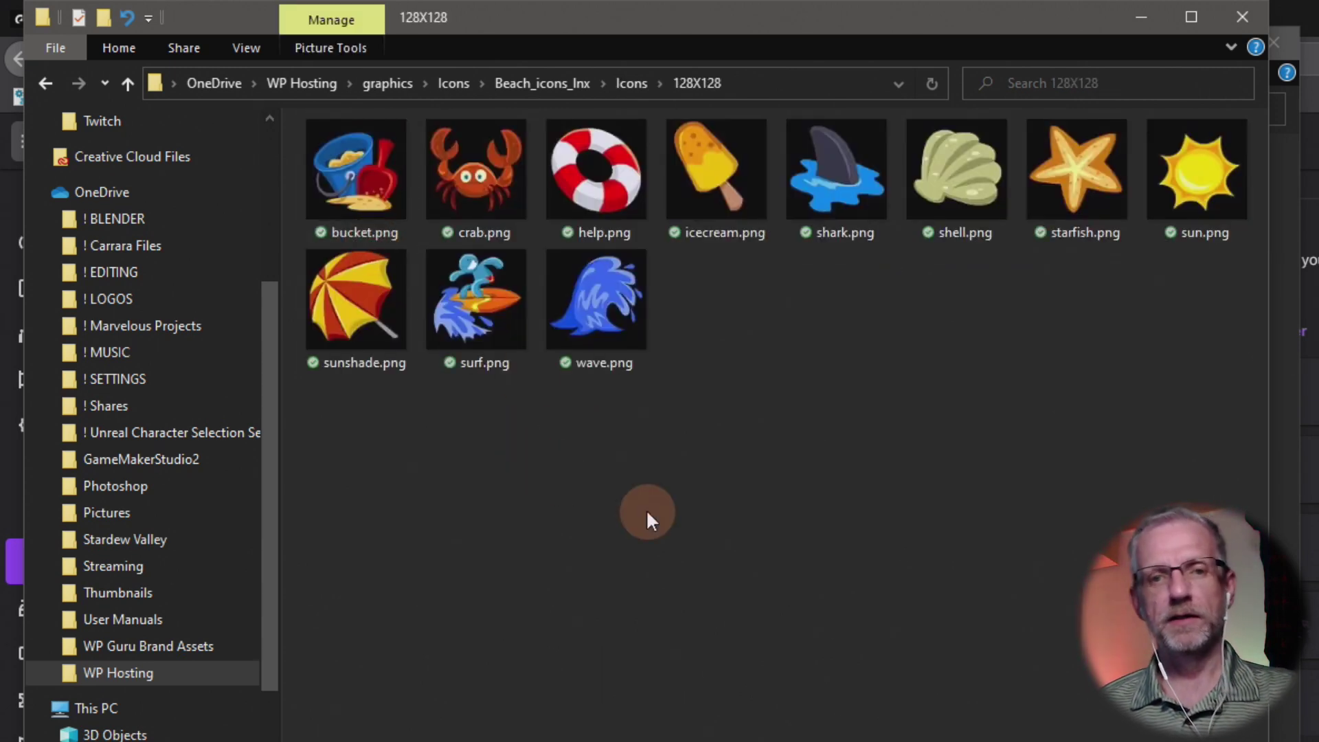
Step: Select wave.png, sunshade.png, shark.png, icecream.png, help.png, crab.png and bucket.png together in the 128X128 folder
mouse_move(610, 300)
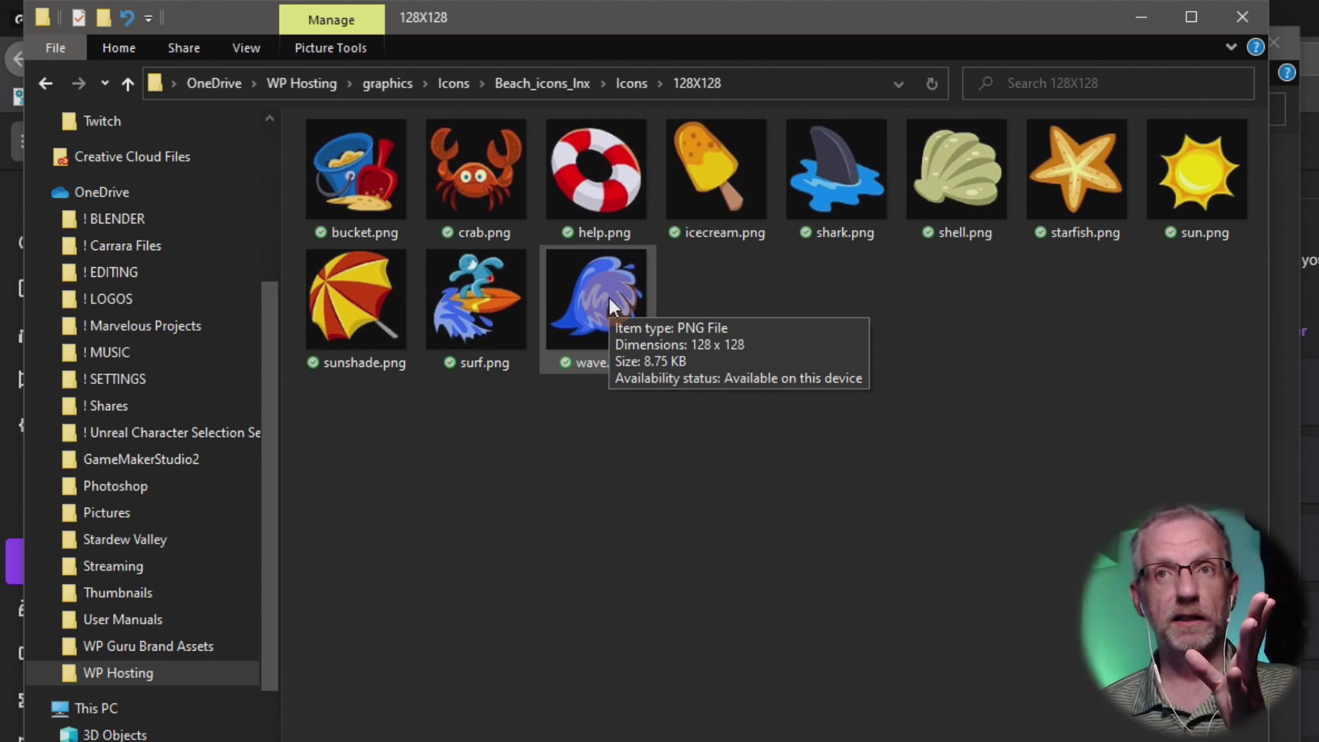
left_click(577, 306)
left_click(370, 314, "ctrl")
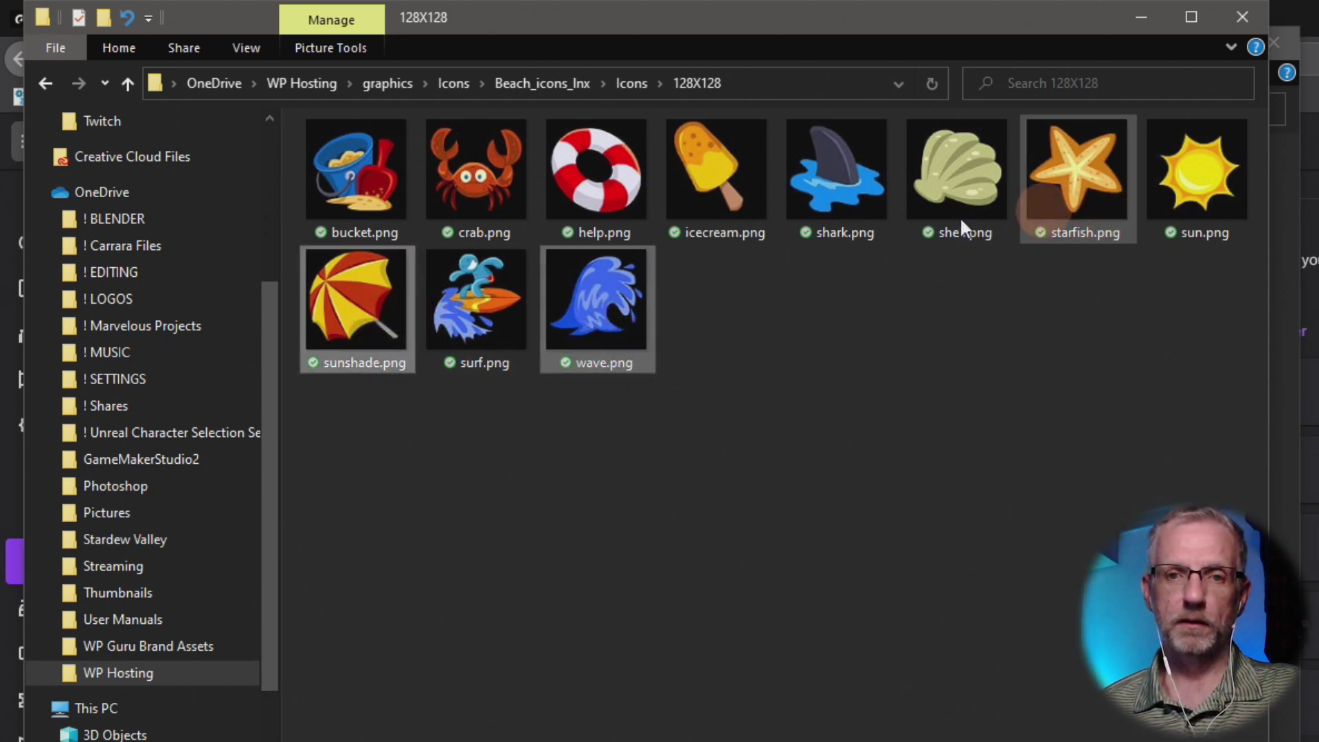
left_click(843, 171, "ctrl")
left_click(715, 173, "ctrl")
left_click(611, 168, "ctrl")
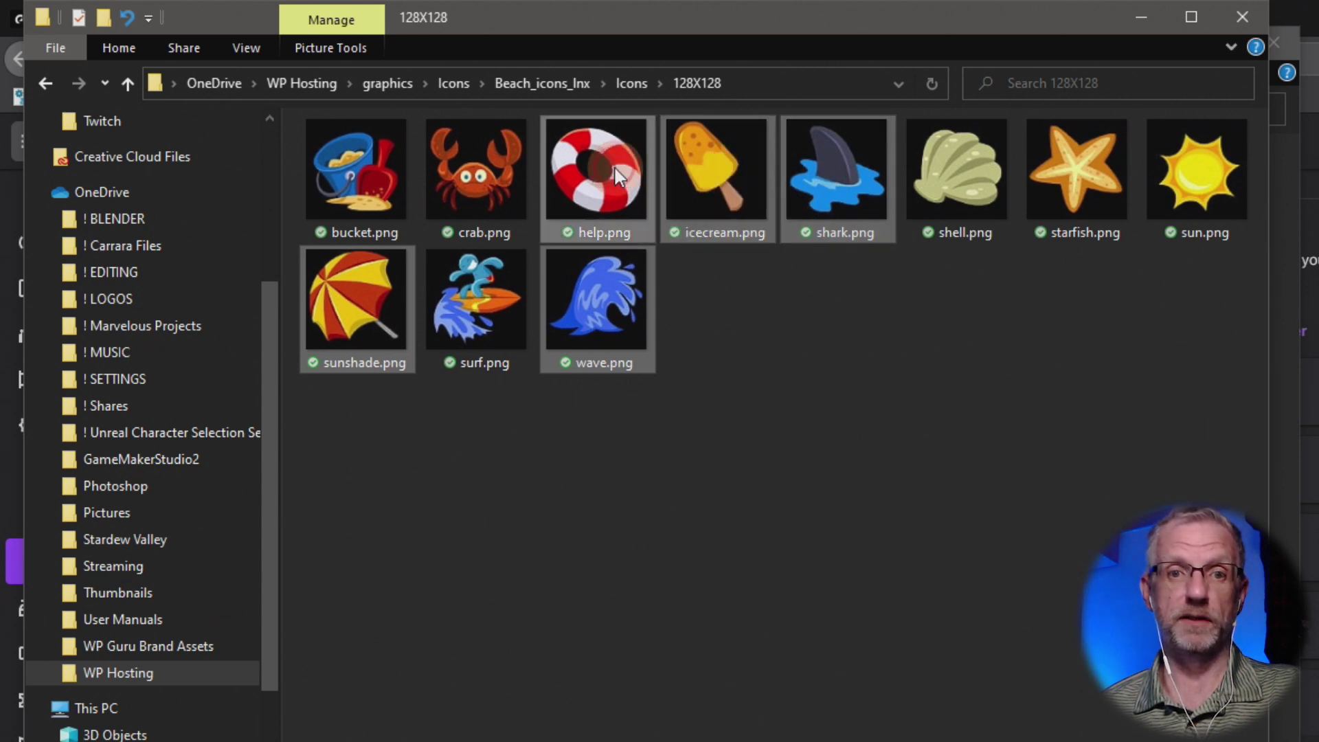
left_click(478, 168, "ctrl")
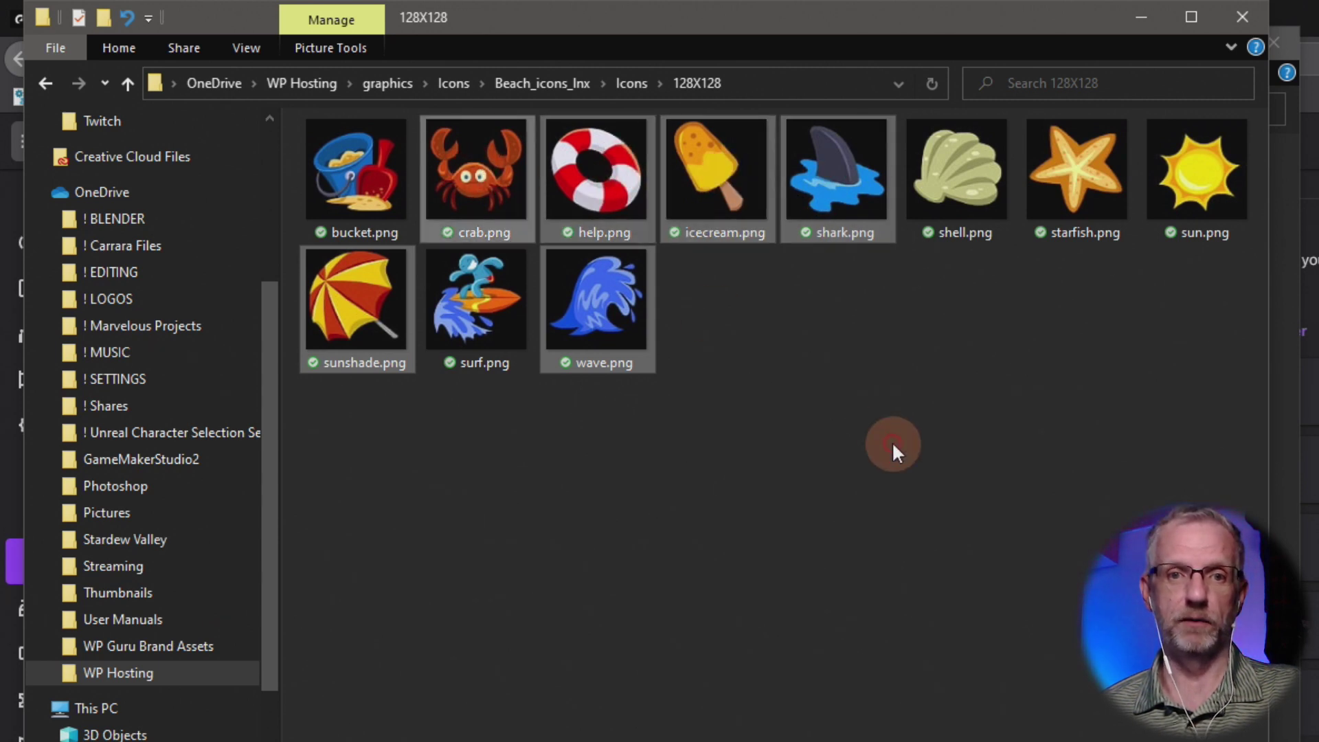
left_click(355, 195, "ctrl")
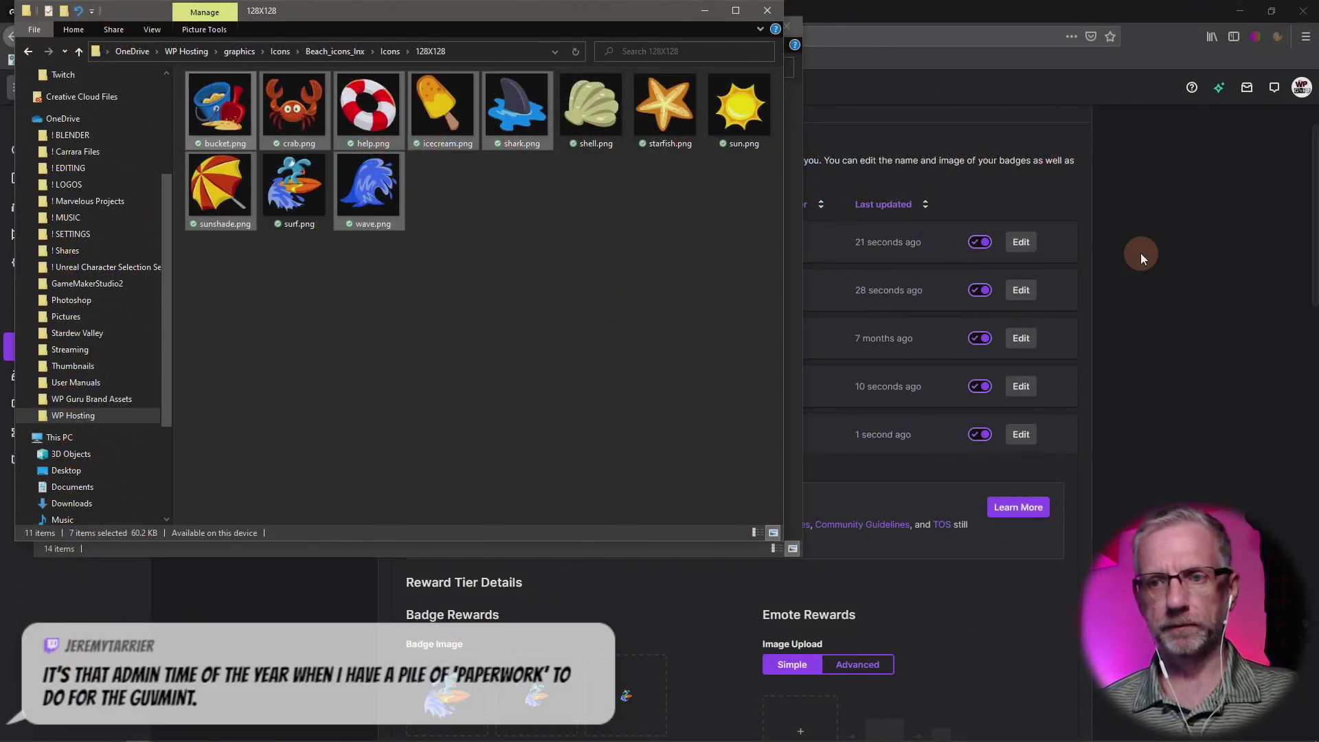
Step: Switch back to the Twitch dashboard and view the subscription emotes in the Affiliate settings
left_click(906, 309)
scroll(261, 381, "up", 2)
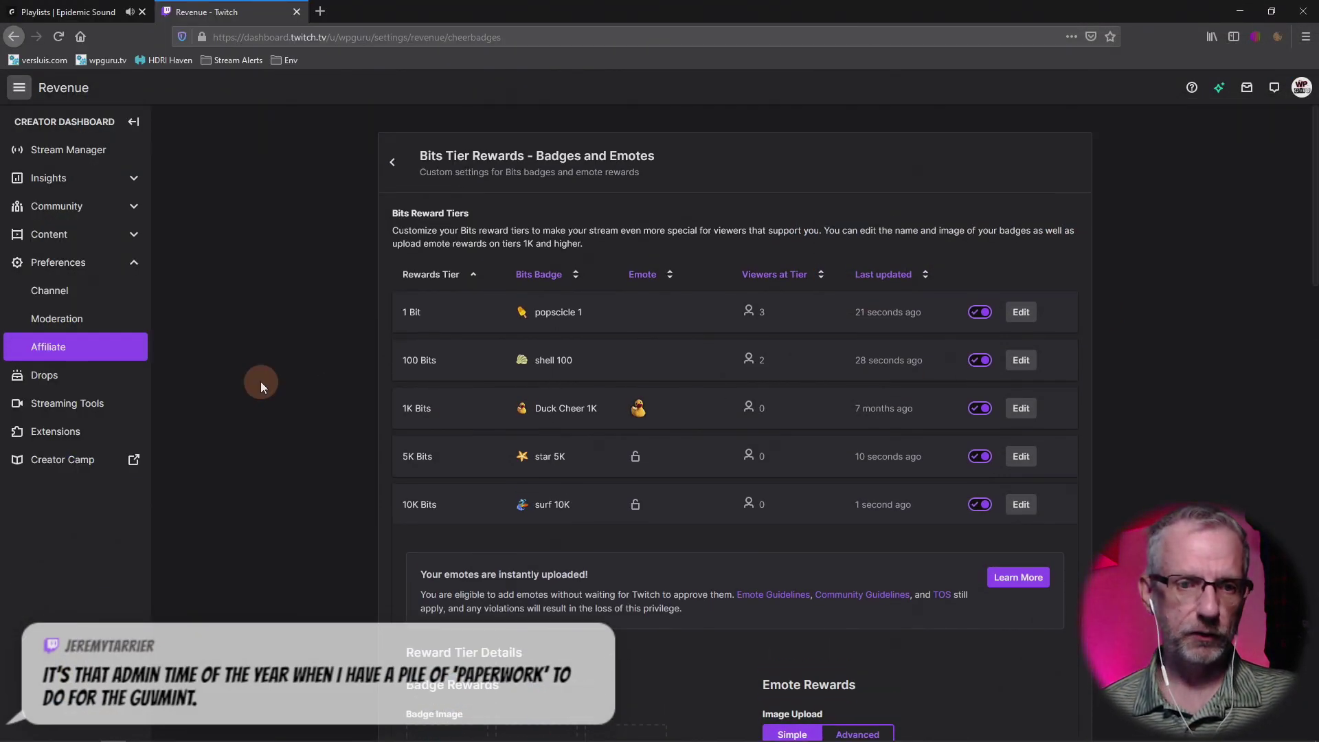
left_click(133, 307)
left_click(107, 345)
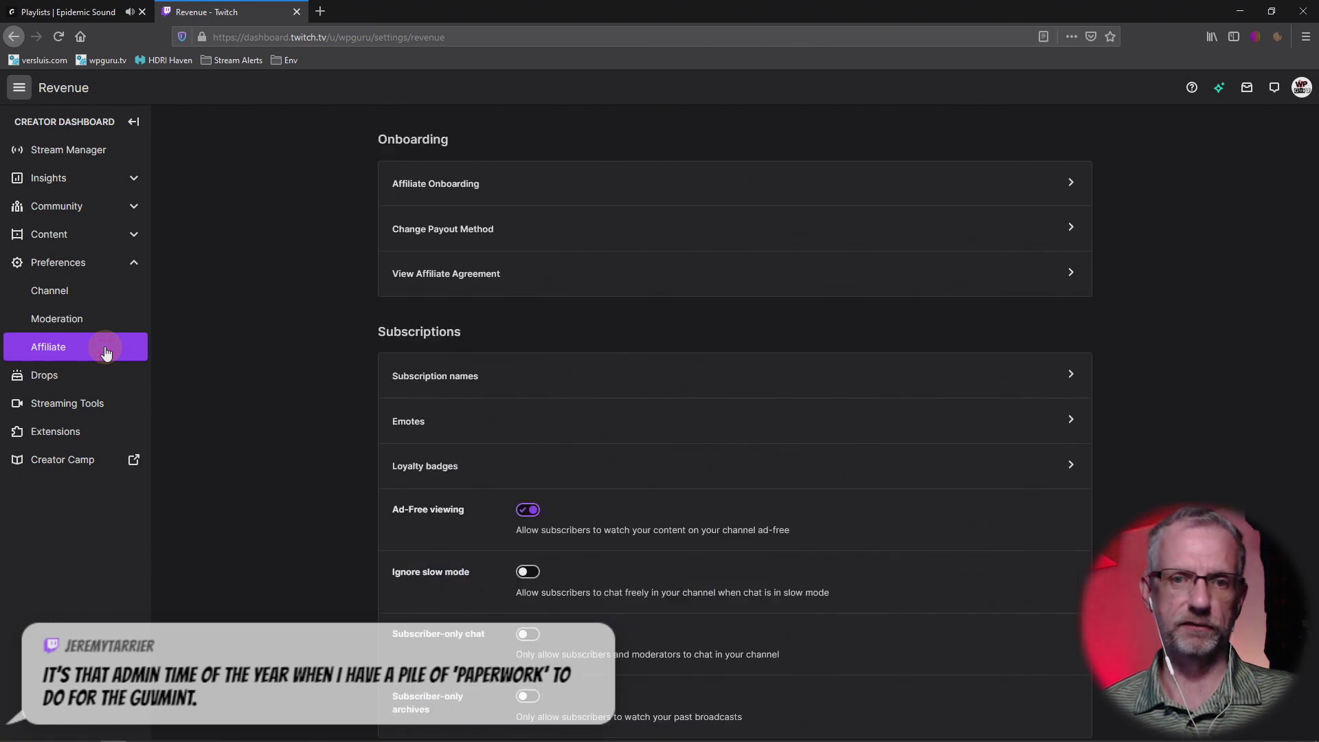
left_click(484, 420)
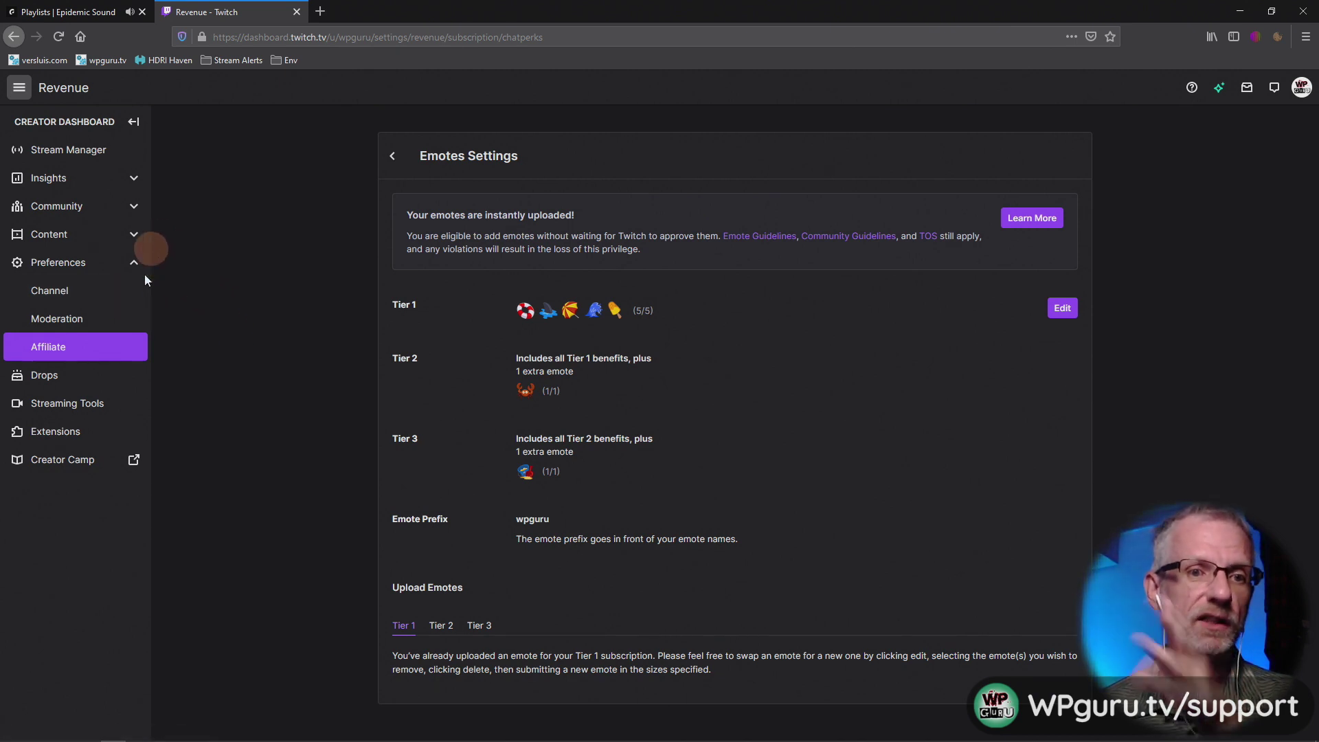
Step: Return to the Affiliate settings, open Bits Tier Rewards - Badges and Emotes, and open the 5K Bits tier for editing
left_click(96, 347)
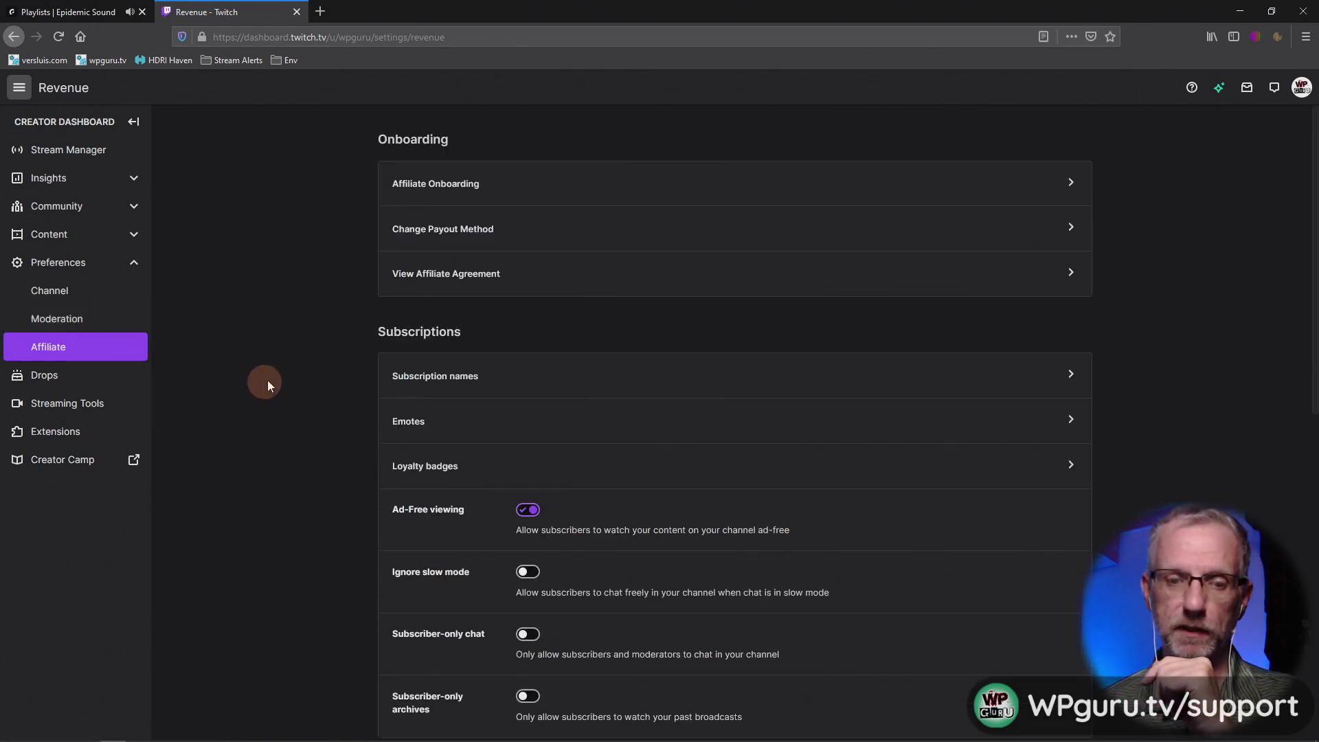
scroll(313, 537, "down", 8)
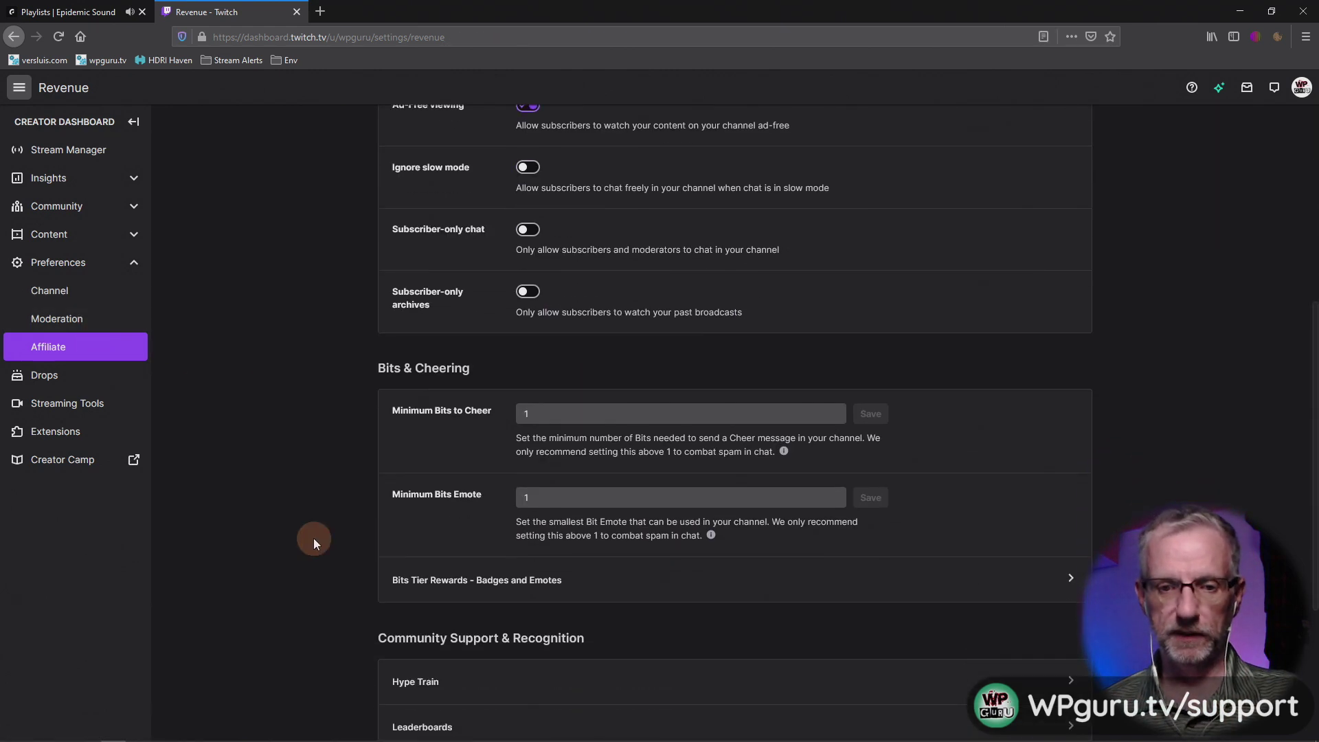
left_click(647, 393)
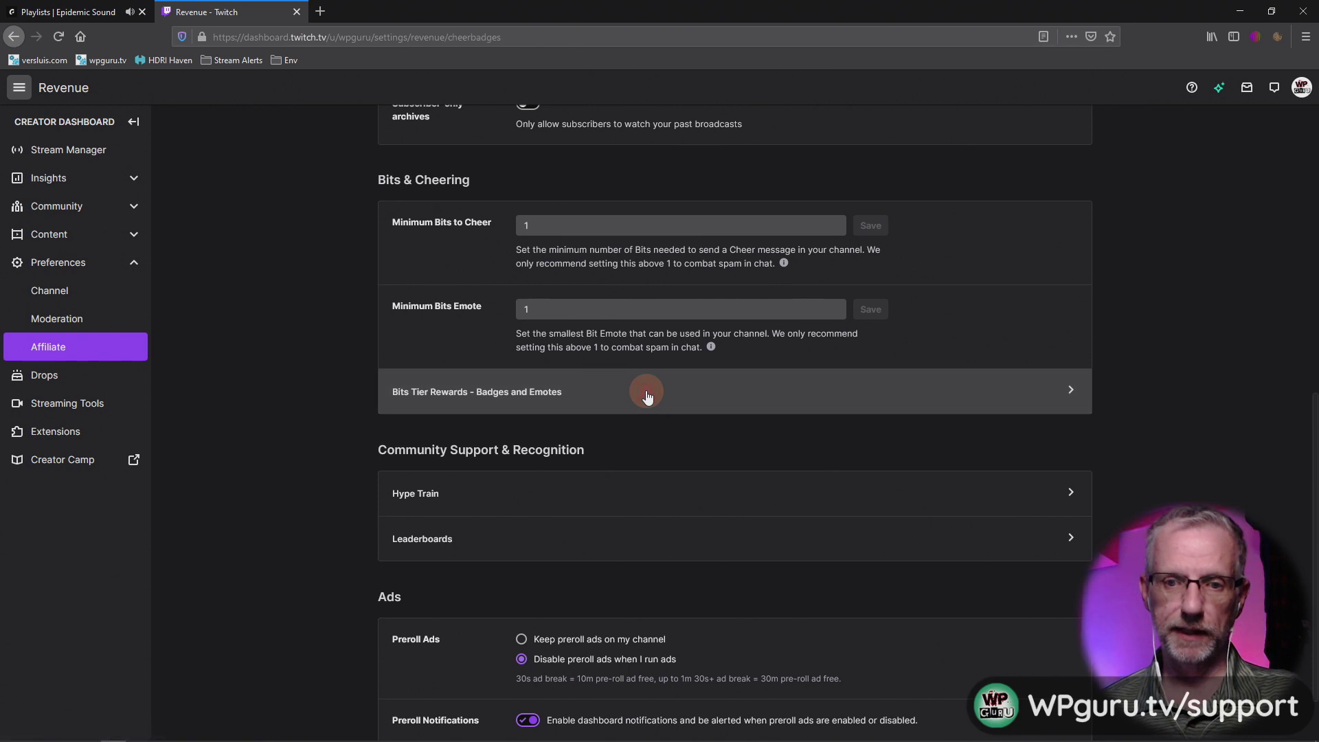
scroll(348, 445, "down", 3)
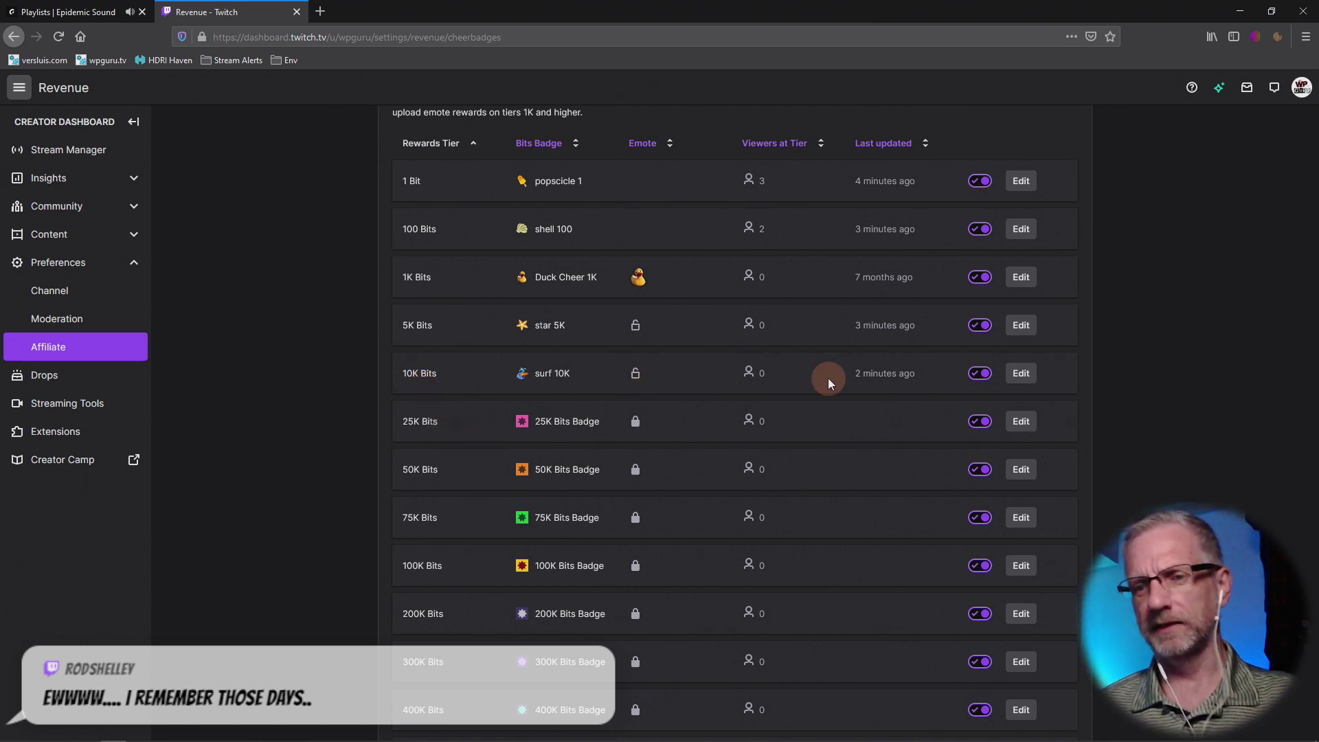
left_click(1020, 331)
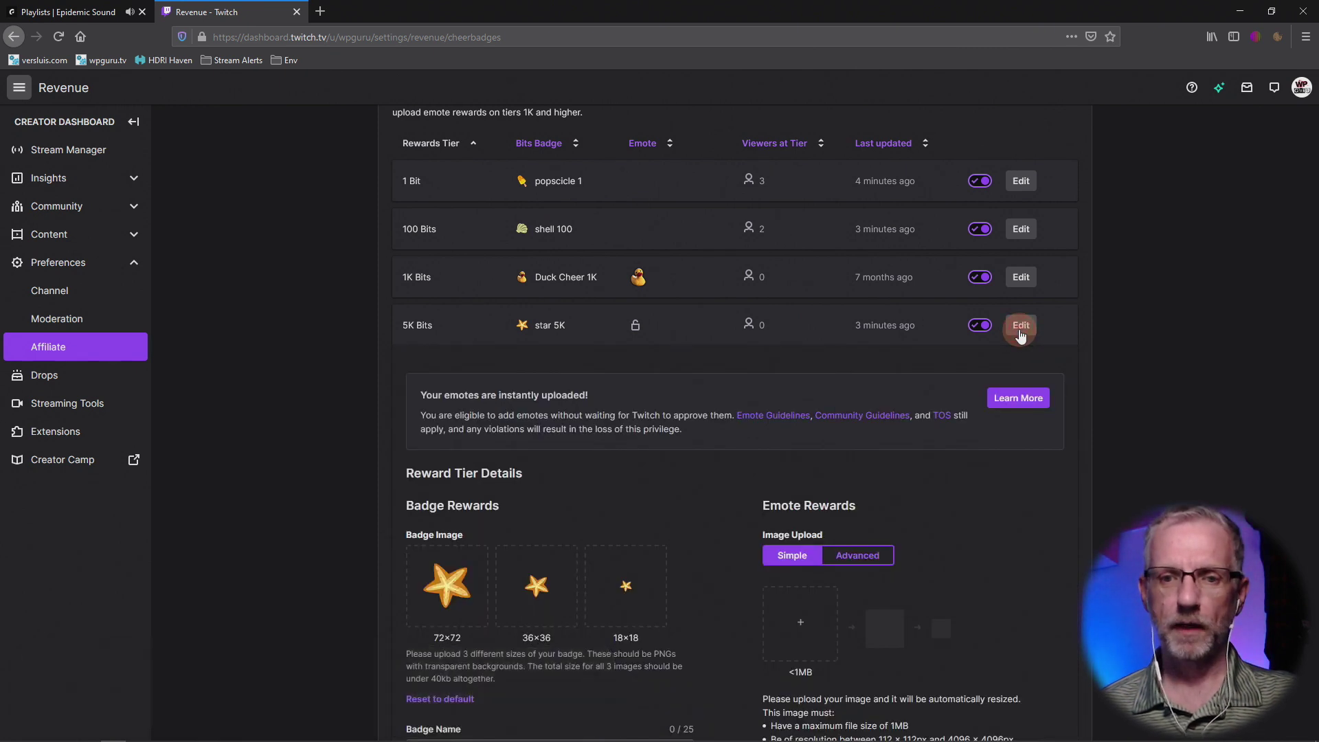
scroll(1032, 484, "down", 3)
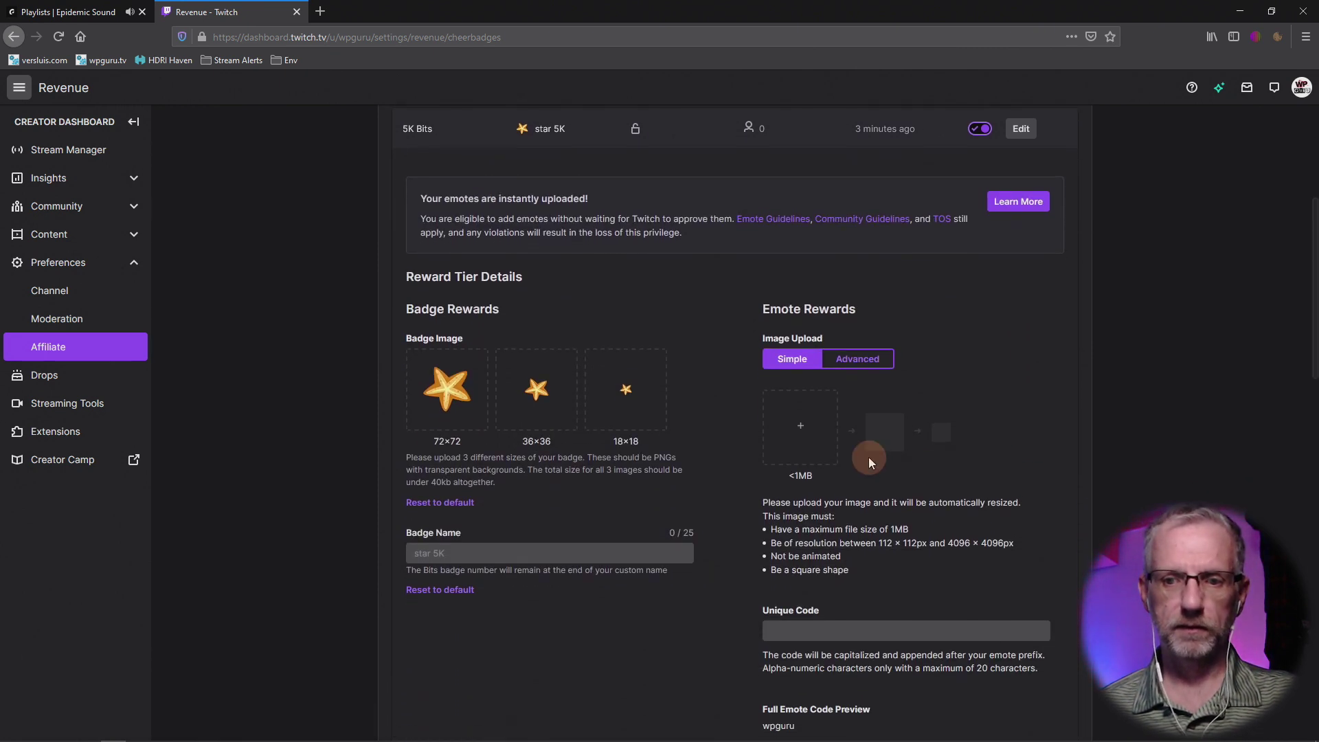
Step: Start the 5K tier's emote image upload and browse to WP Hosting > graphics > Icons > Beach_icons_lnx > Icons > 128X128
left_click(788, 433)
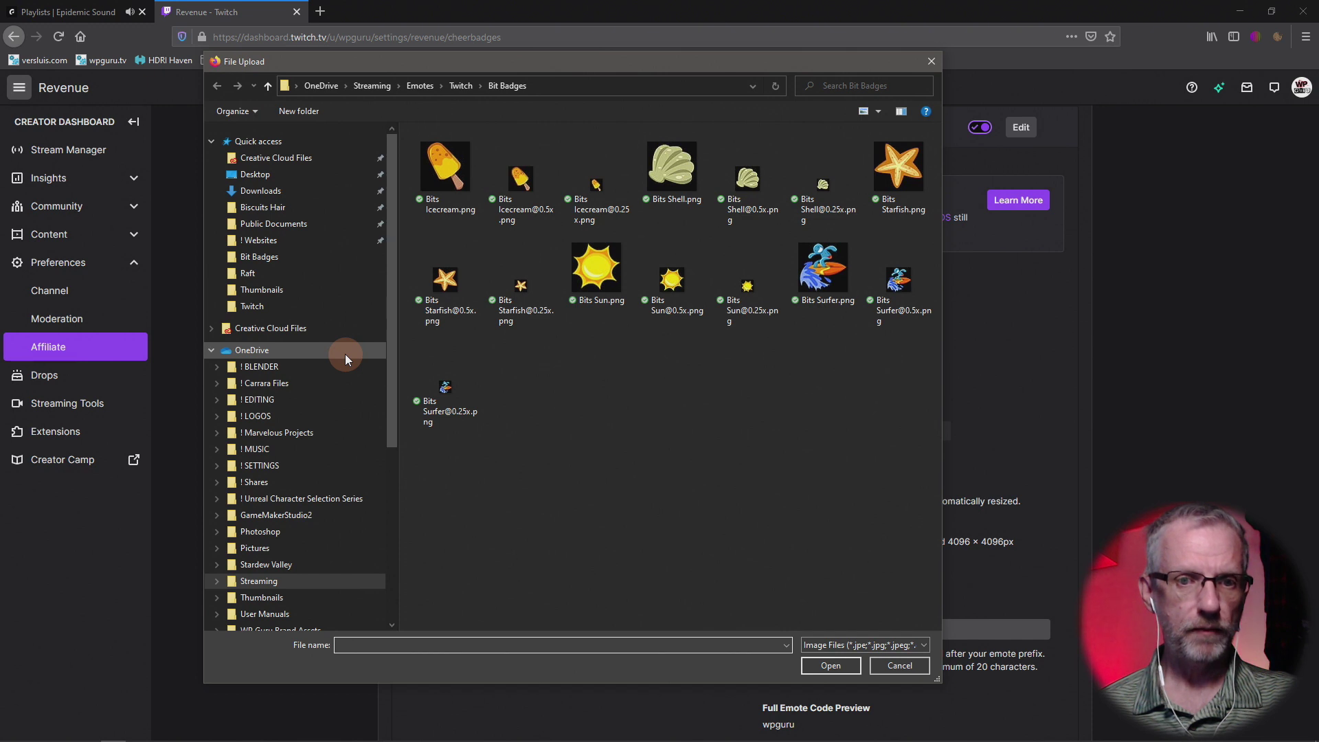
scroll(345, 353, "down", 5)
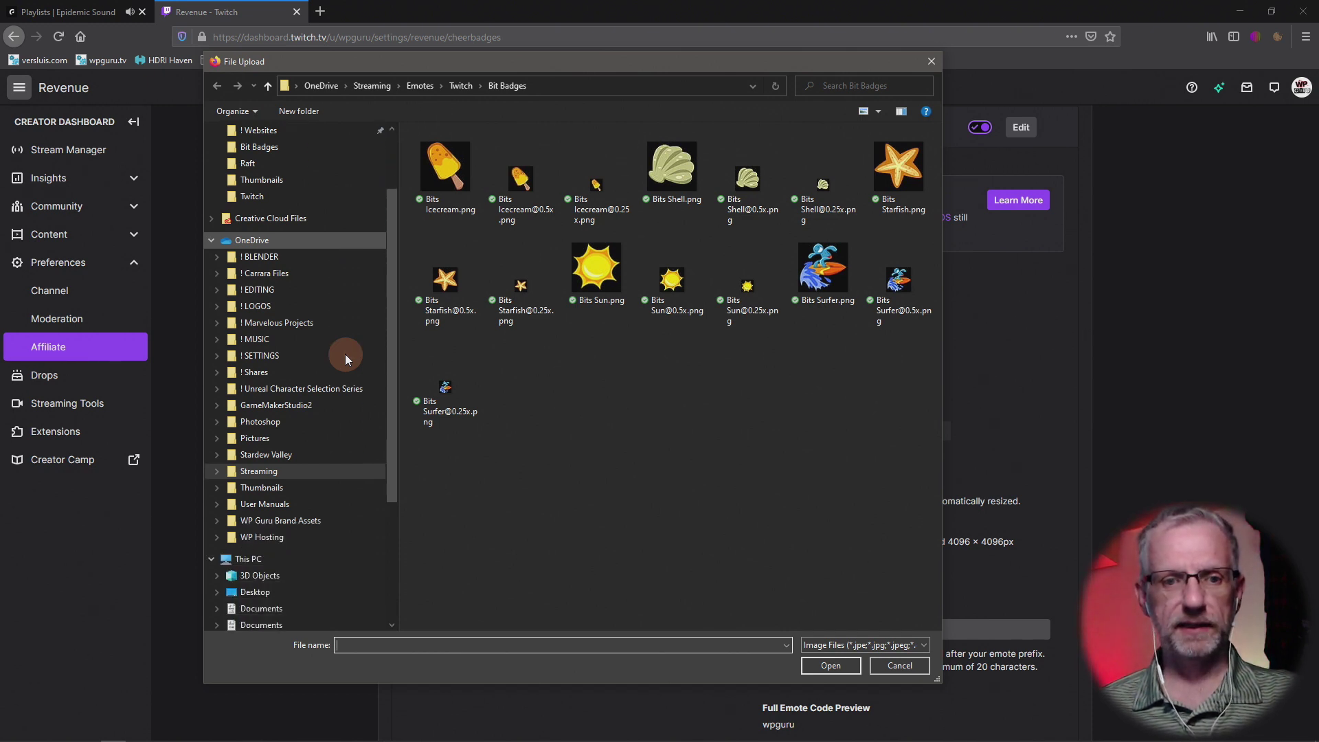
left_click(285, 410)
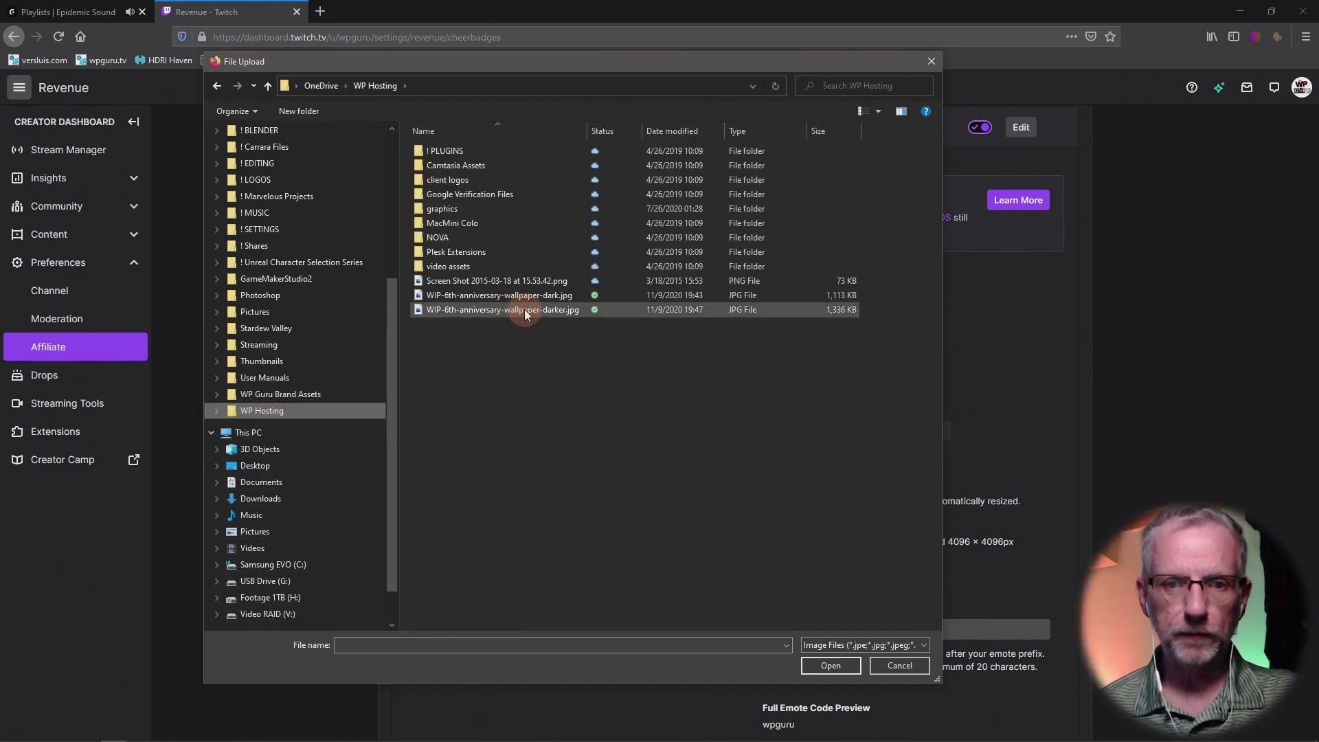
double_click(486, 210)
double_click(451, 162)
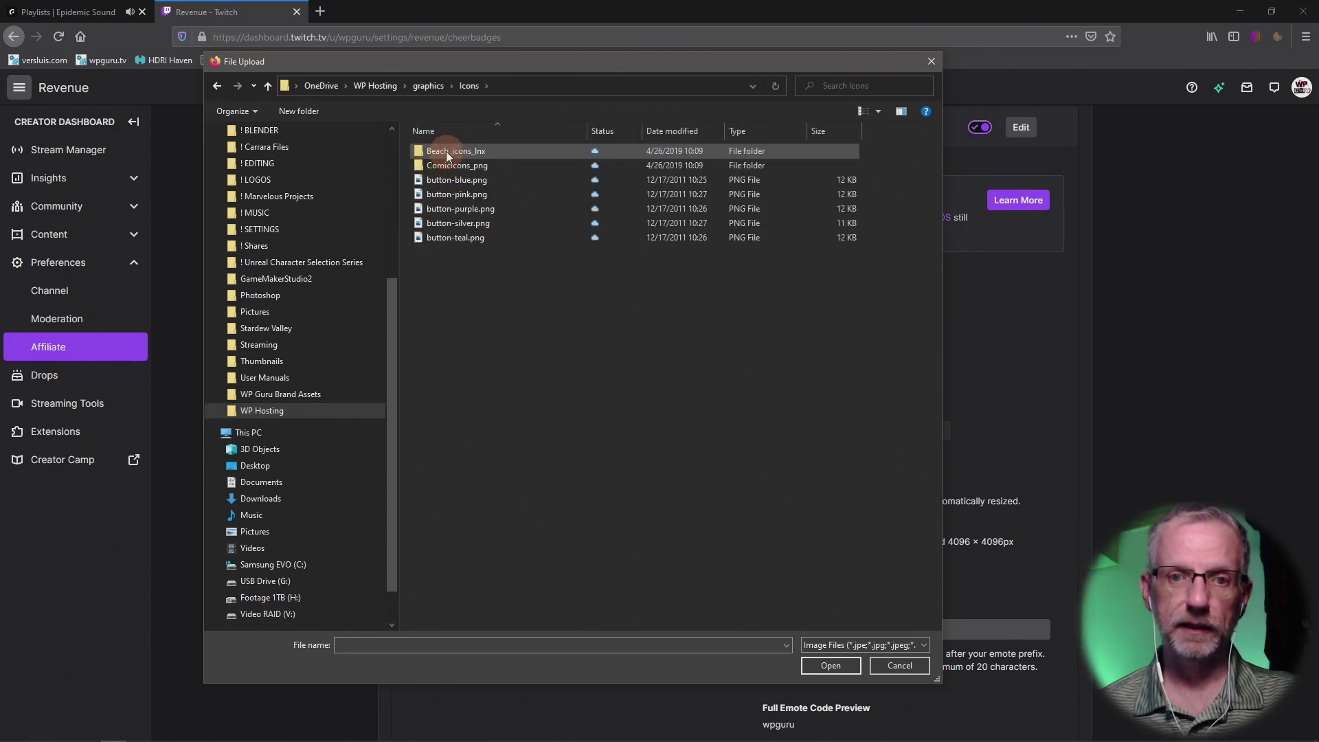
double_click(446, 151)
double_click(437, 151)
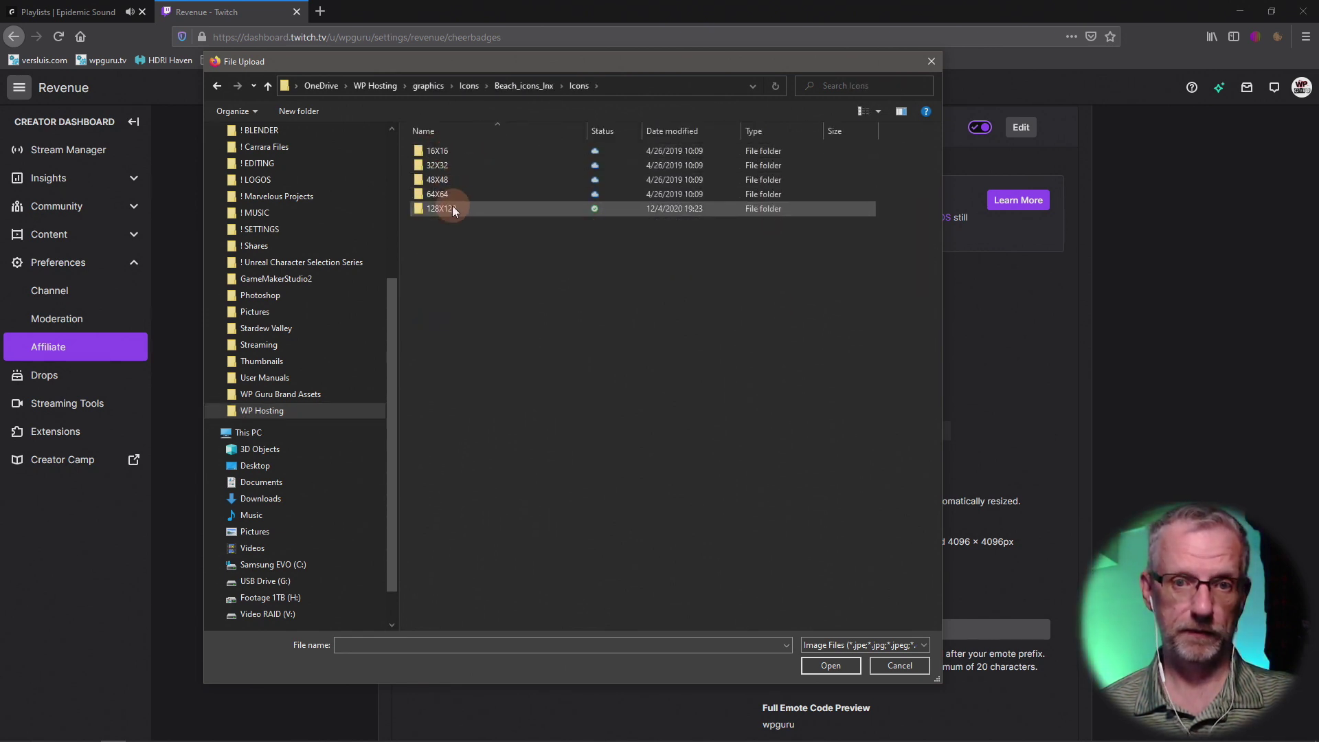
double_click(452, 205)
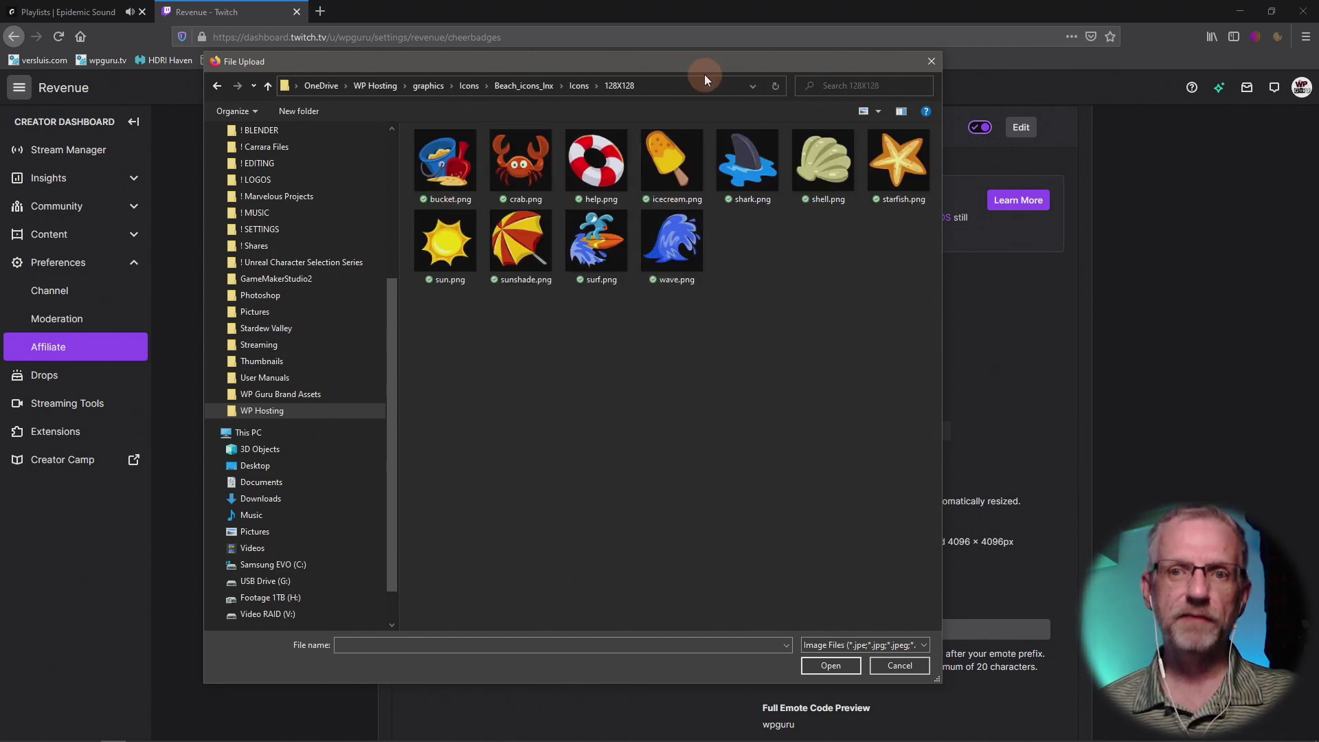
Step: Upload crab.png as the 5K Bits tier's emote image using the Simple upload
left_click_drag(702, 67, 858, 530)
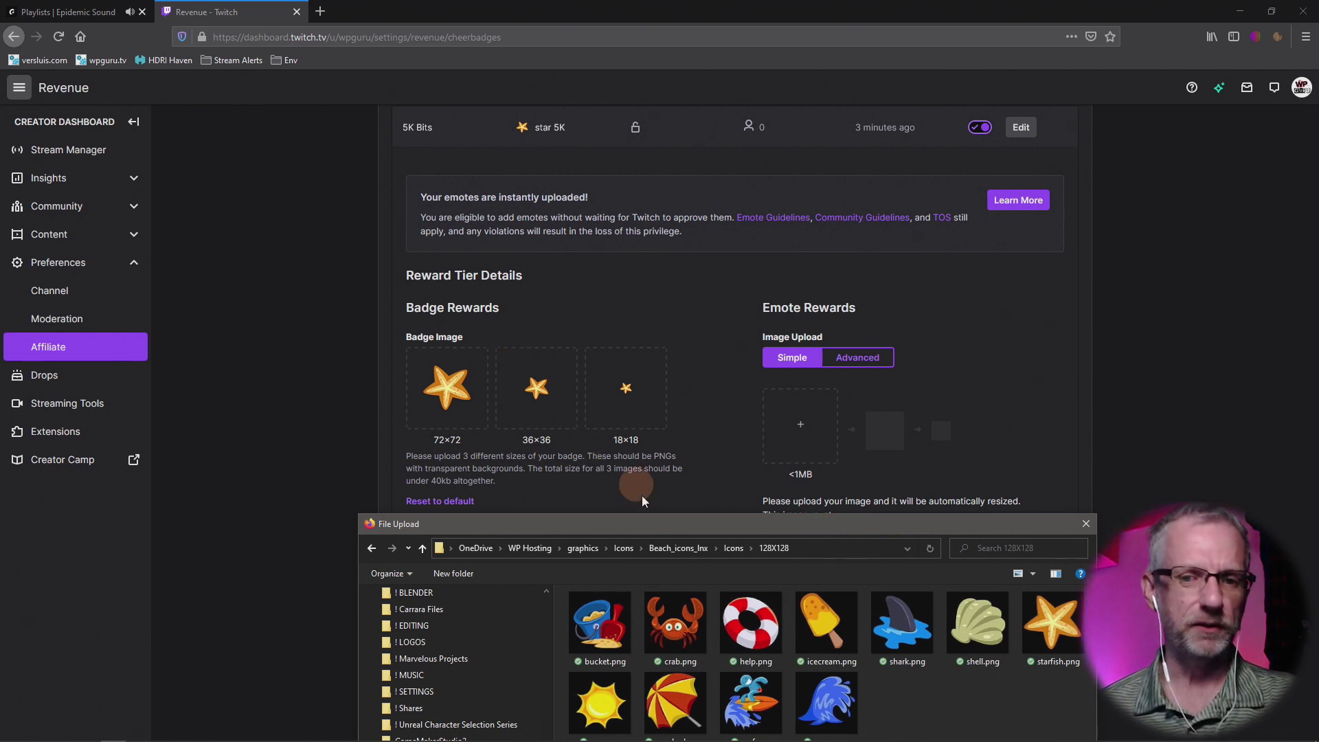
left_click_drag(704, 528, 518, 42)
left_click(471, 222)
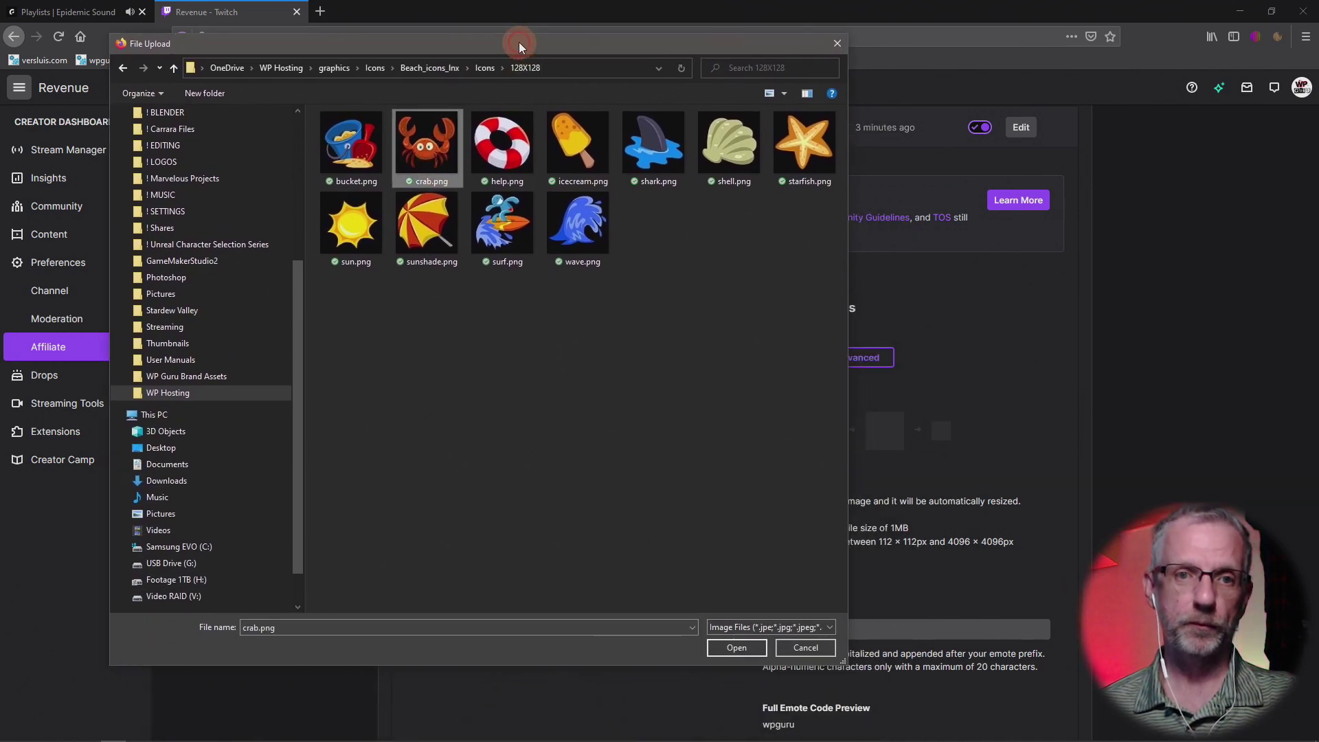
left_click(724, 646)
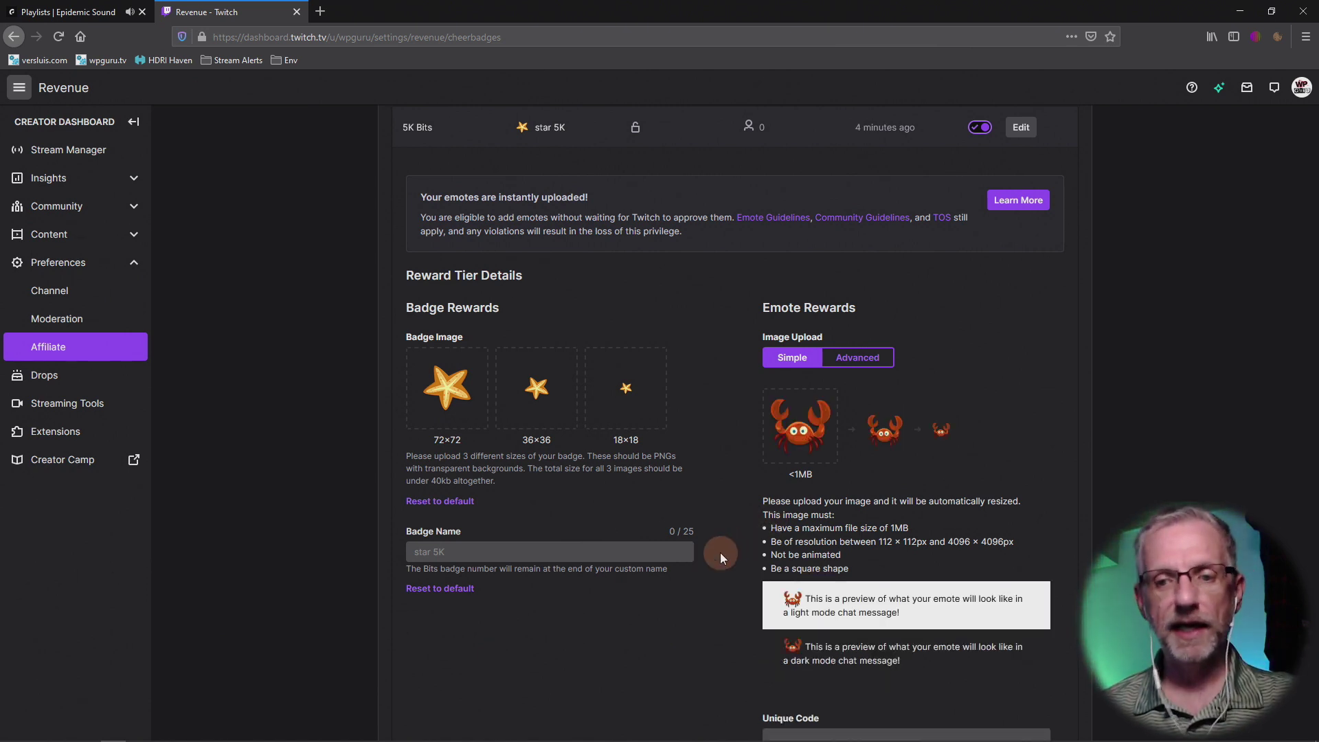
Step: Set the 5K Bits tier emote's unique code to crab and save the changes
scroll(721, 558, "down", 1)
scroll(720, 552, "down", 2)
left_click(816, 540)
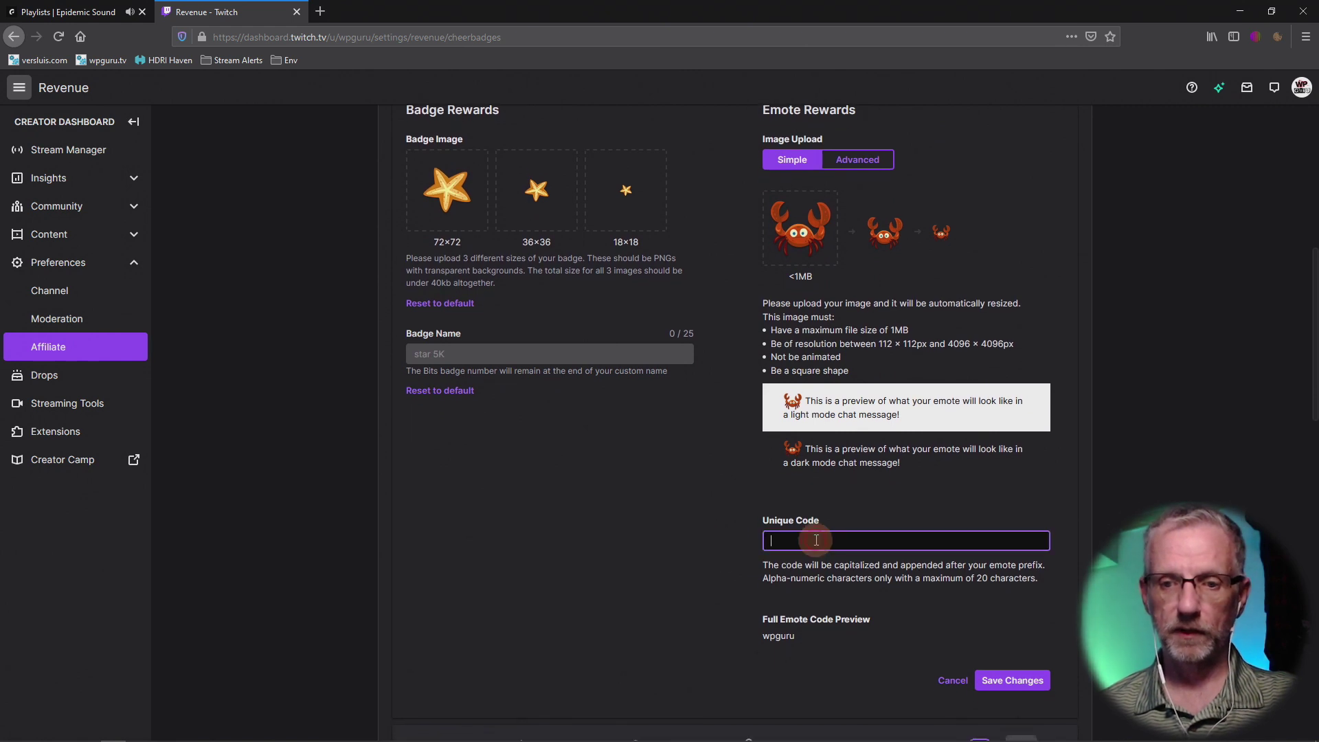
type("crab")
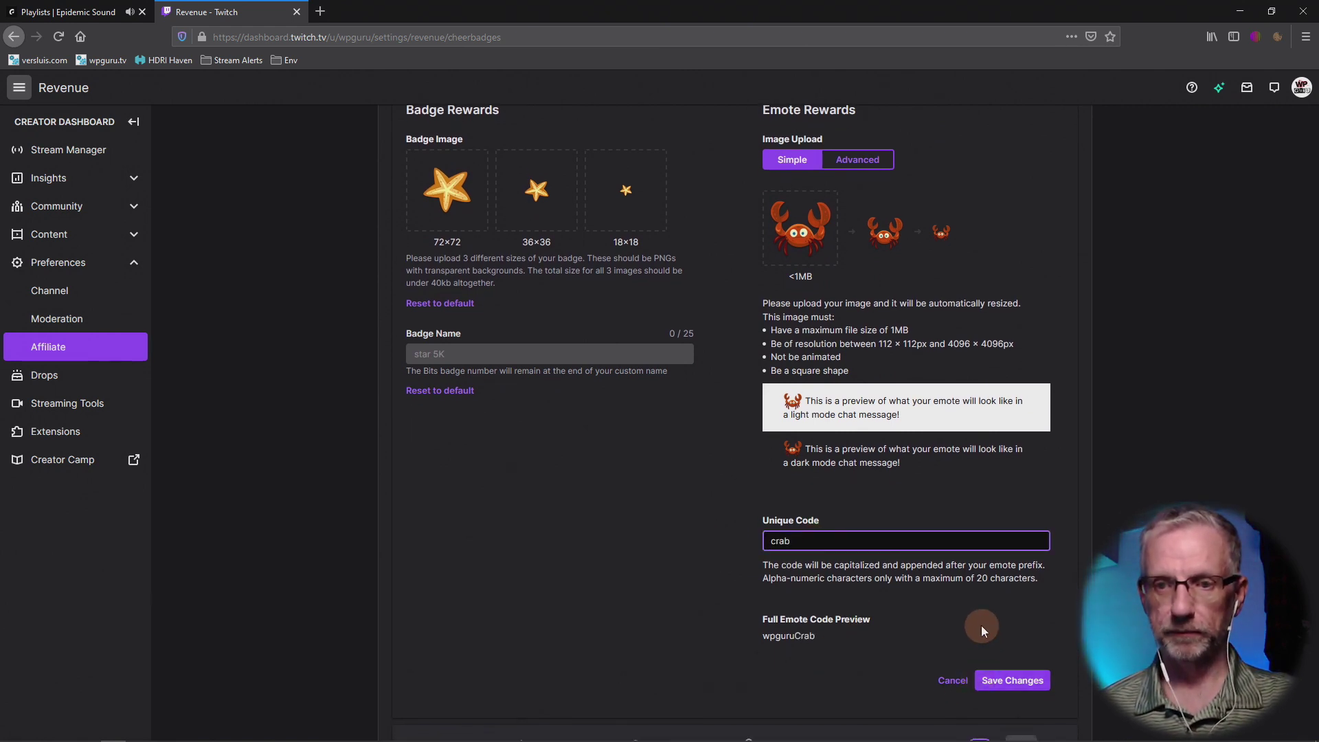
scroll(982, 629, "up", 2)
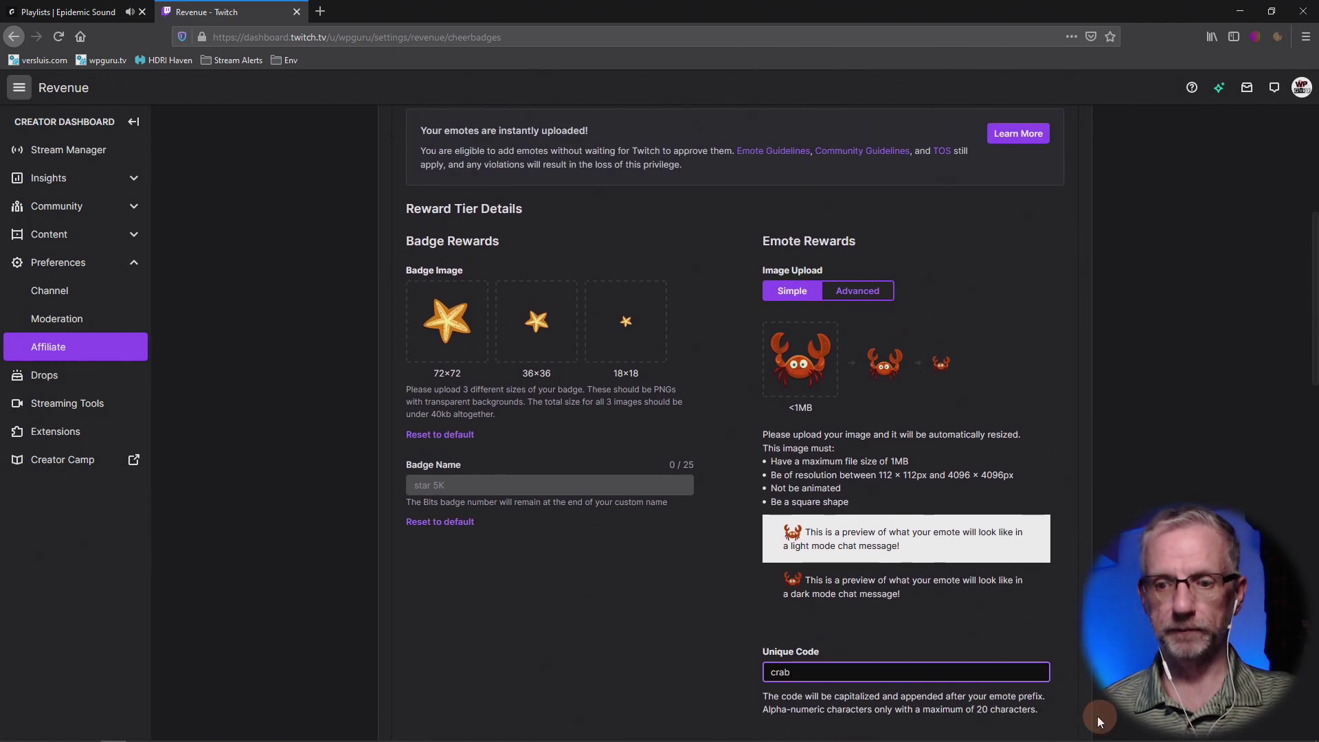
scroll(1100, 700, "down", 1)
scroll(1098, 691, "down", 3)
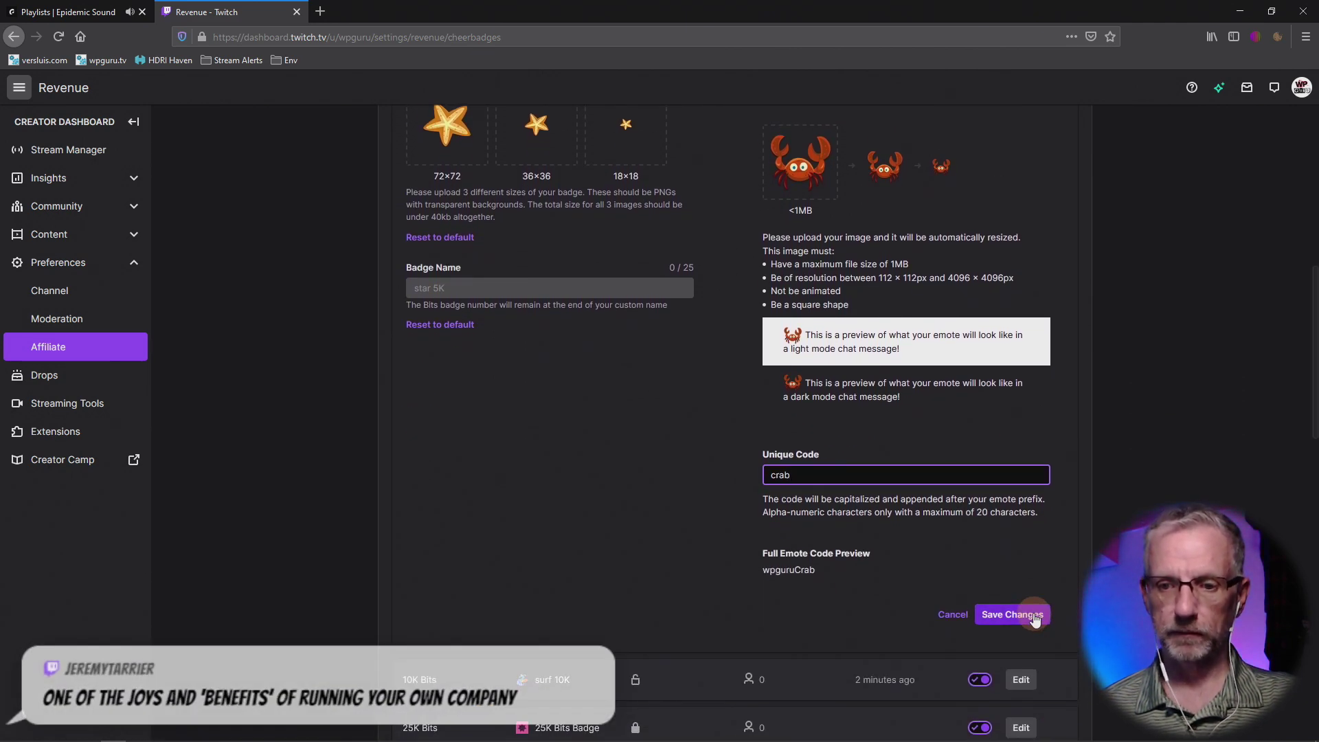
left_click(1033, 613)
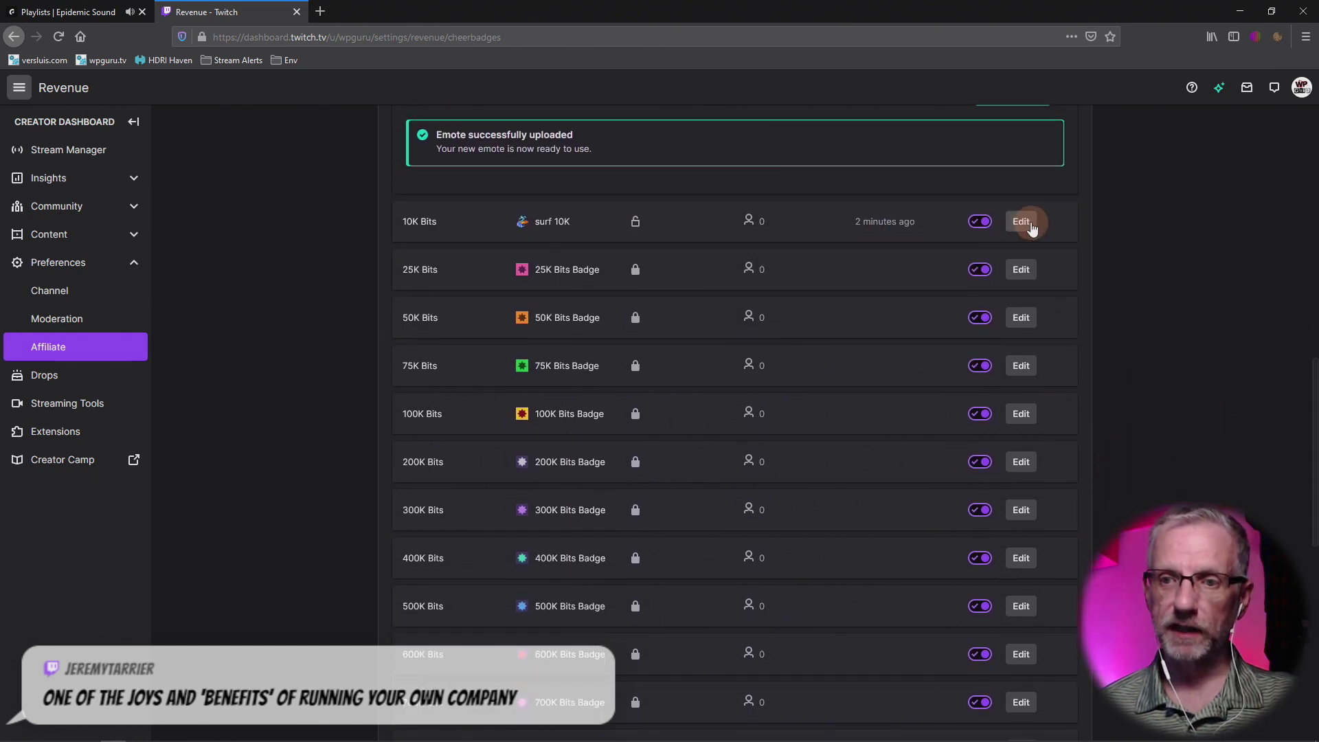
Step: Open the 10K Bits tier for editing and upload bucket.png as its emote image
left_click(1022, 221)
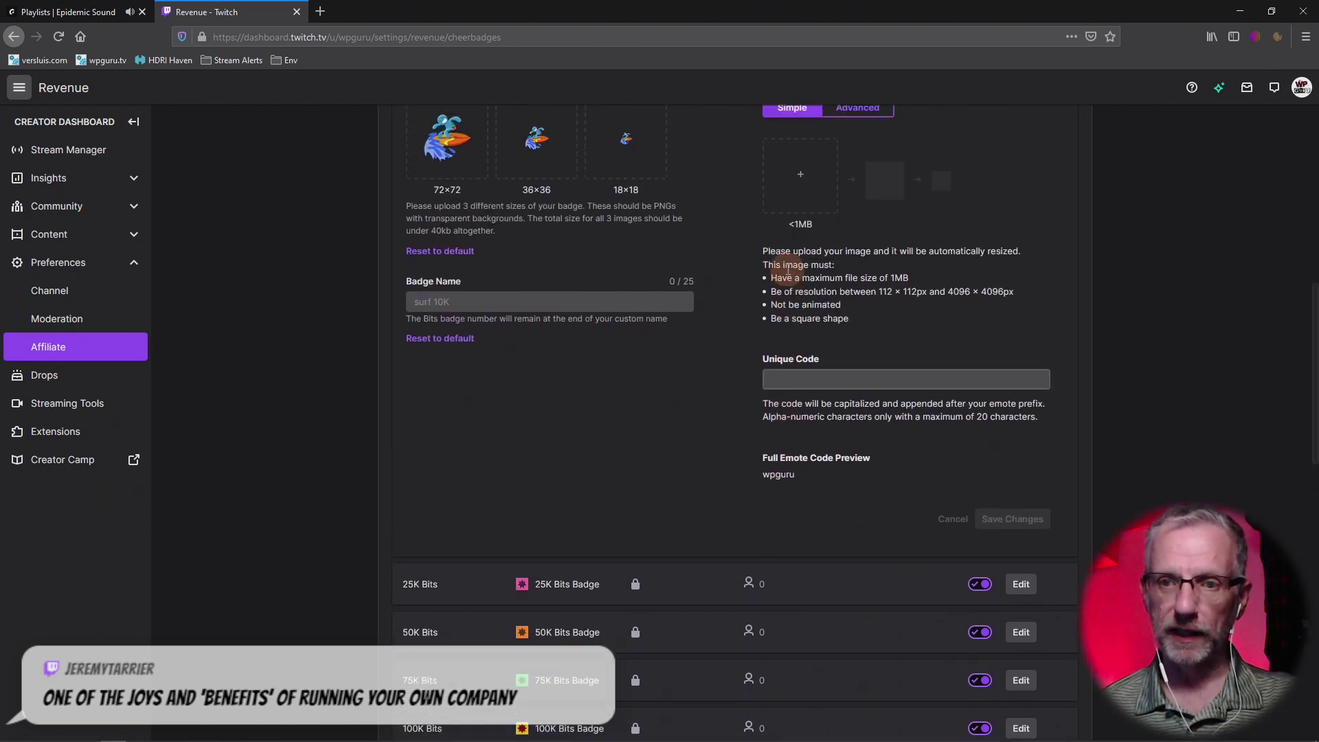
left_click(786, 295)
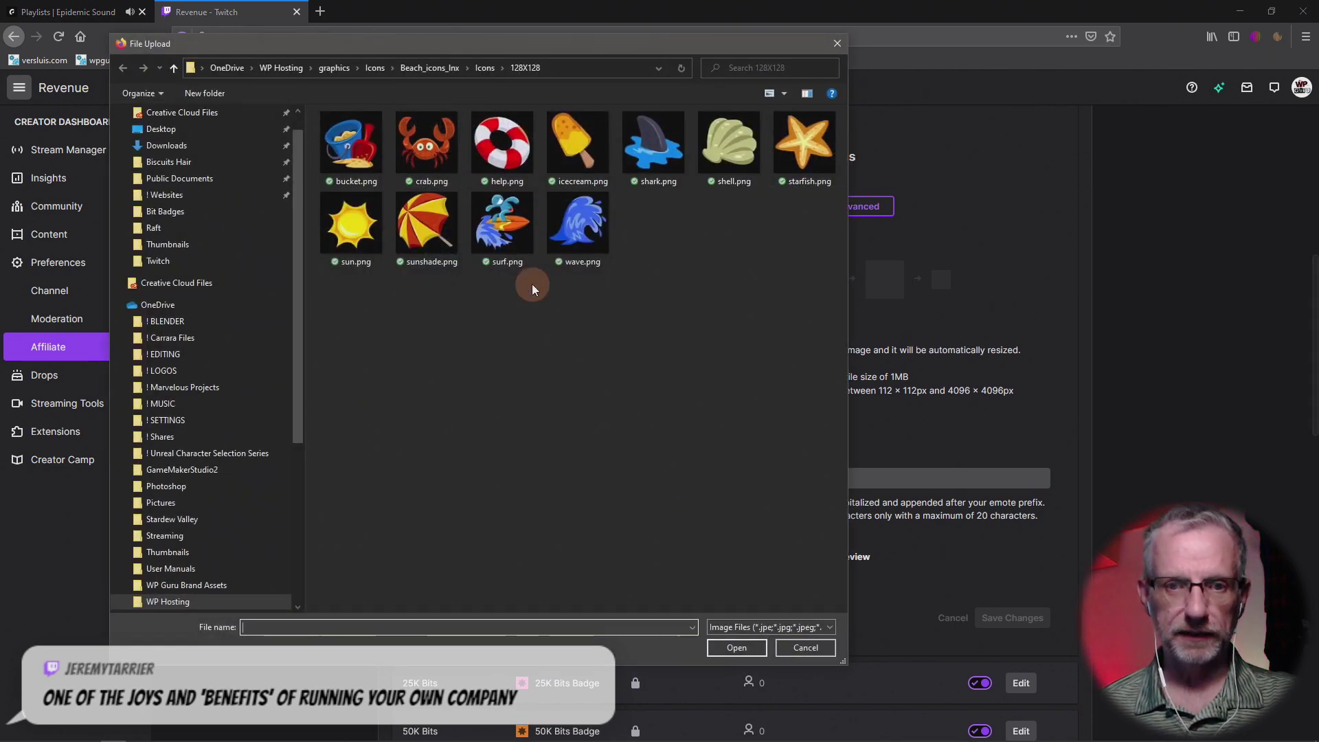
left_click(378, 135)
left_click(720, 649)
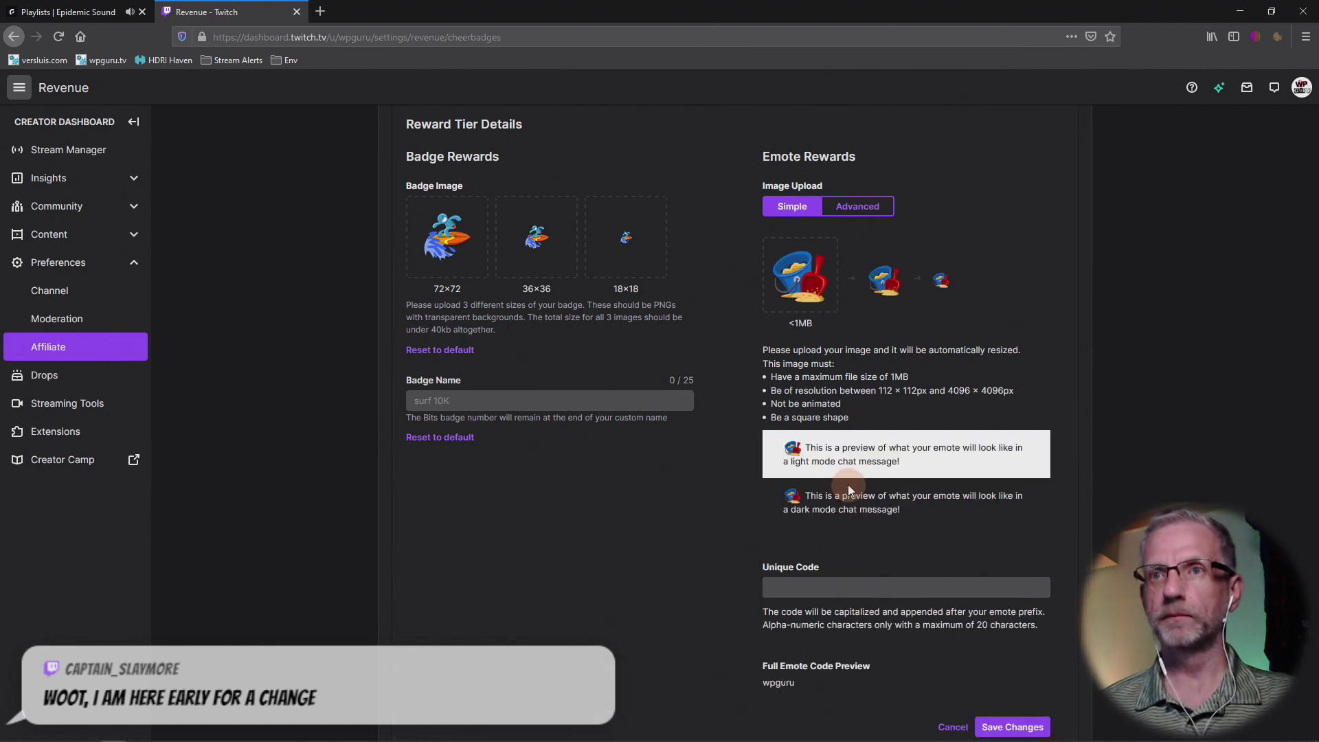
Step: Set the 10K Bits tier emote's unique code to bucket and save the changes
left_click(856, 589)
type("bucket")
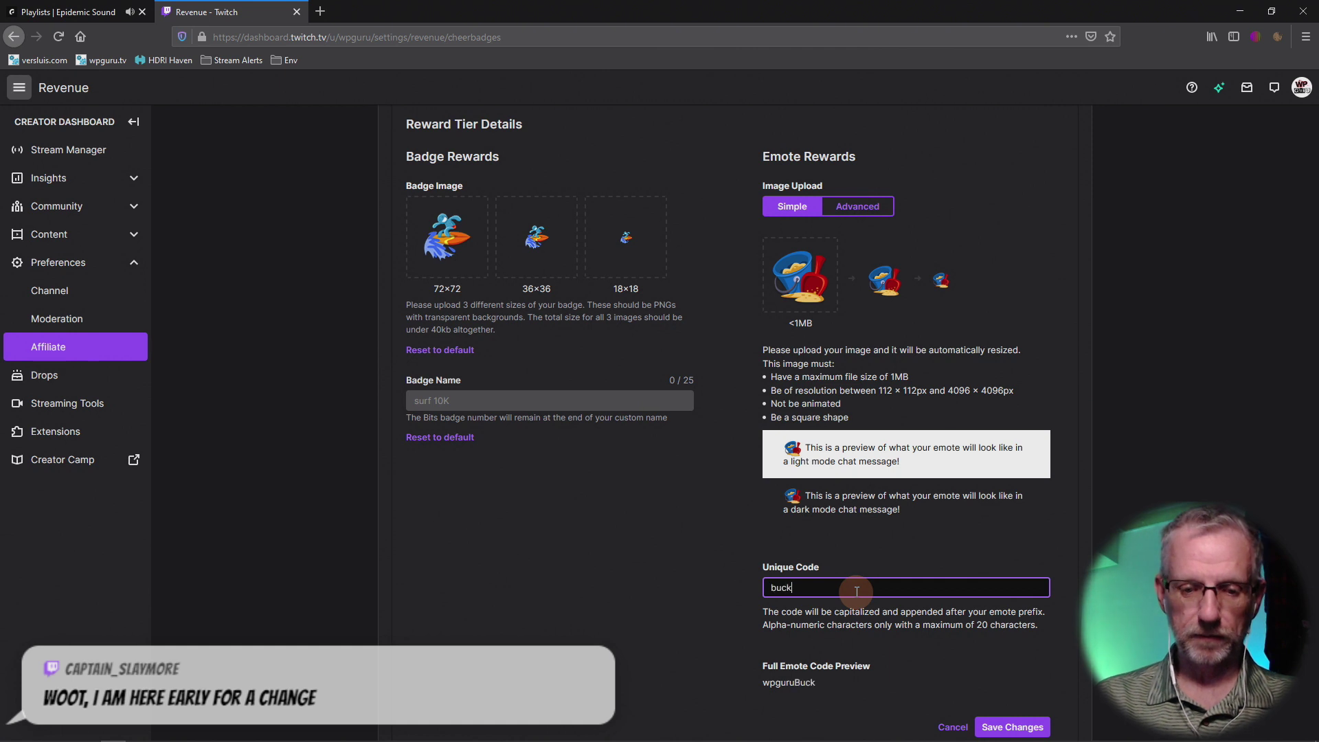
left_click(1005, 726)
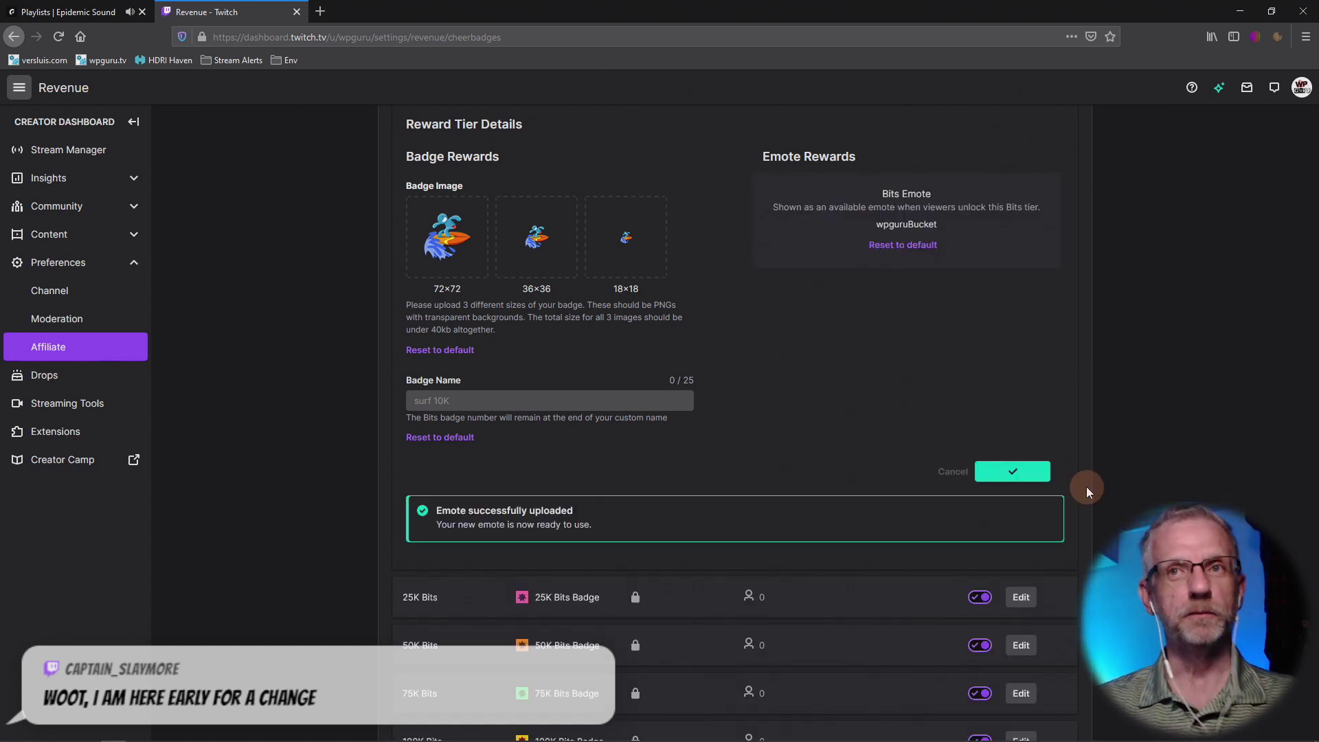
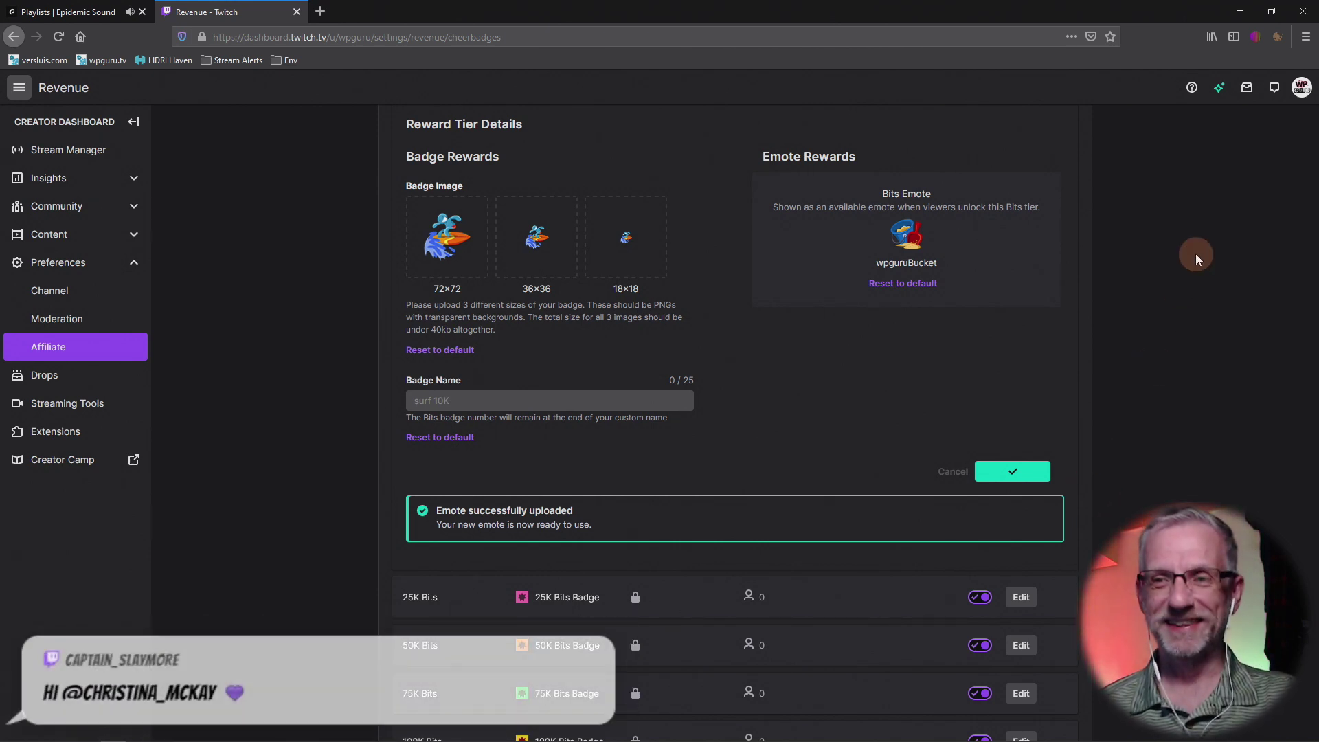
Step: Review the list of Bits reward tiers and reopen the 5K Bits tier for editing
scroll(1195, 258, "down", 4)
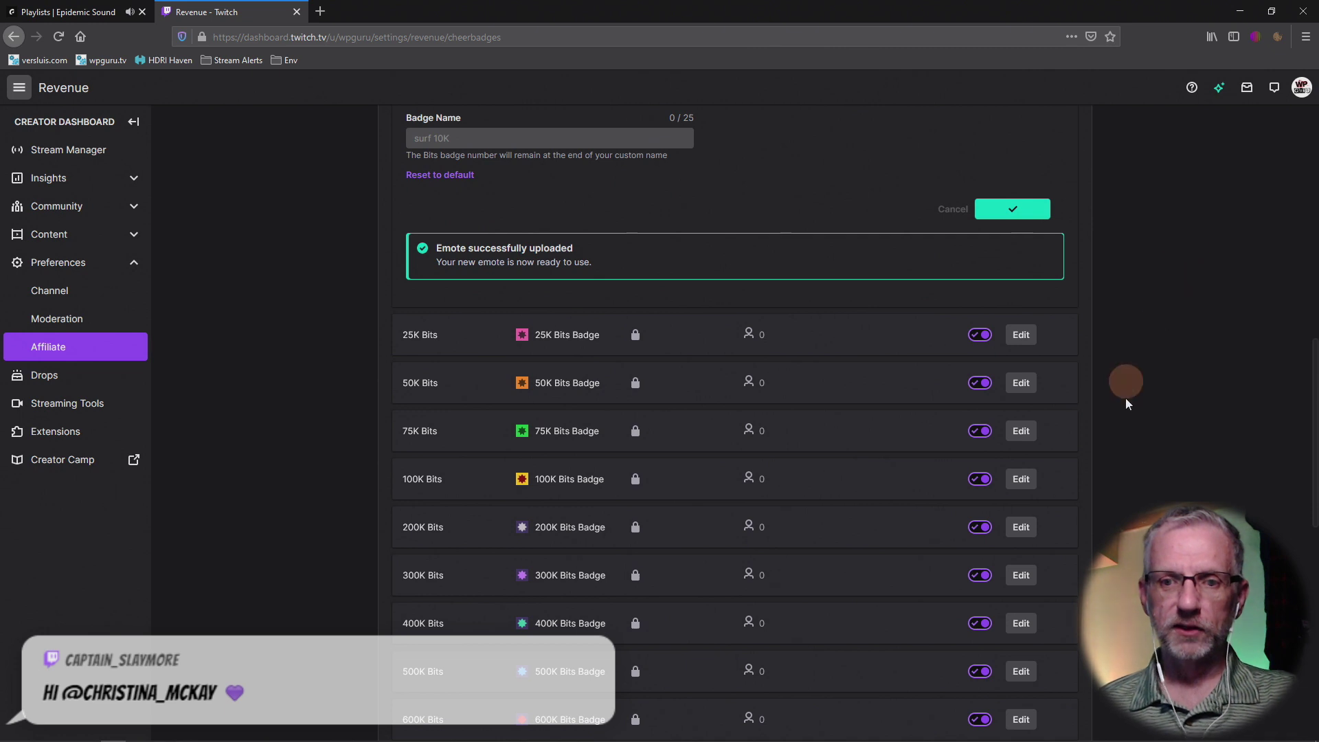
scroll(1109, 503, "up", 6)
scroll(1107, 497, "up", 6)
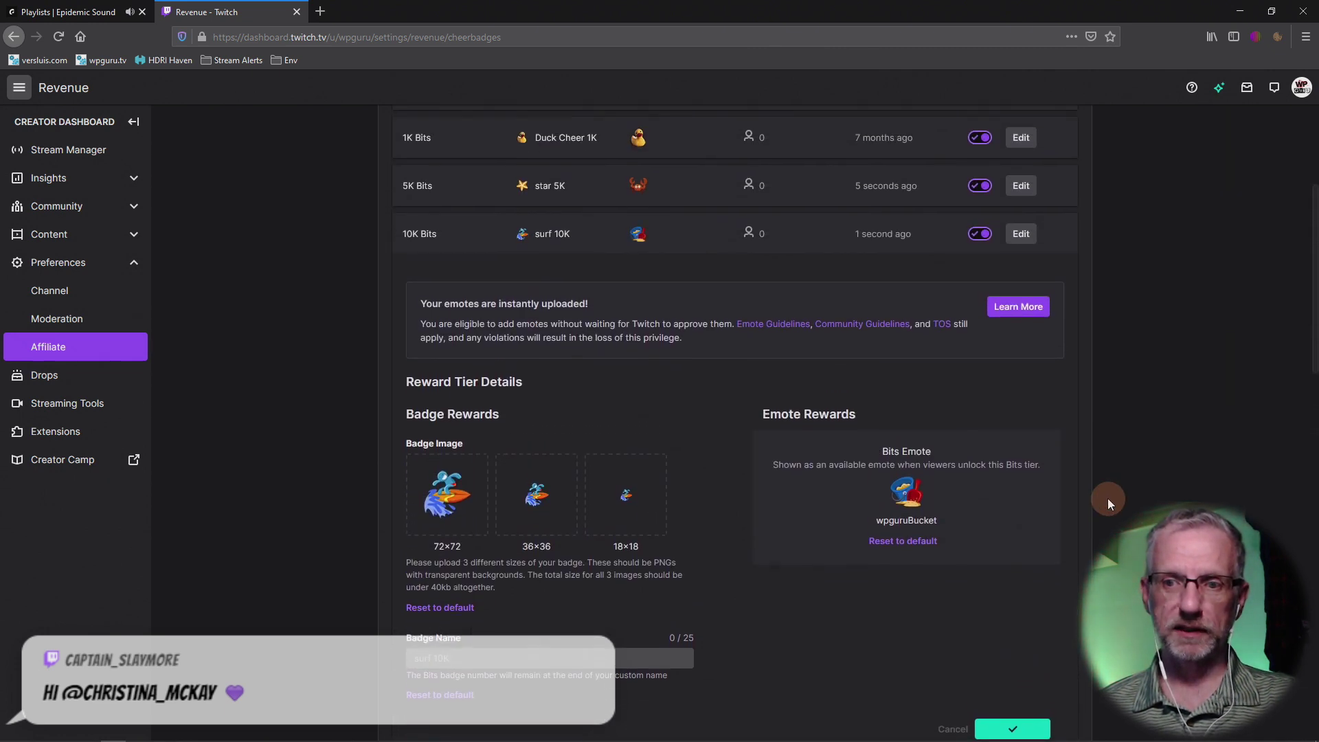
scroll(1106, 472, "up", 1)
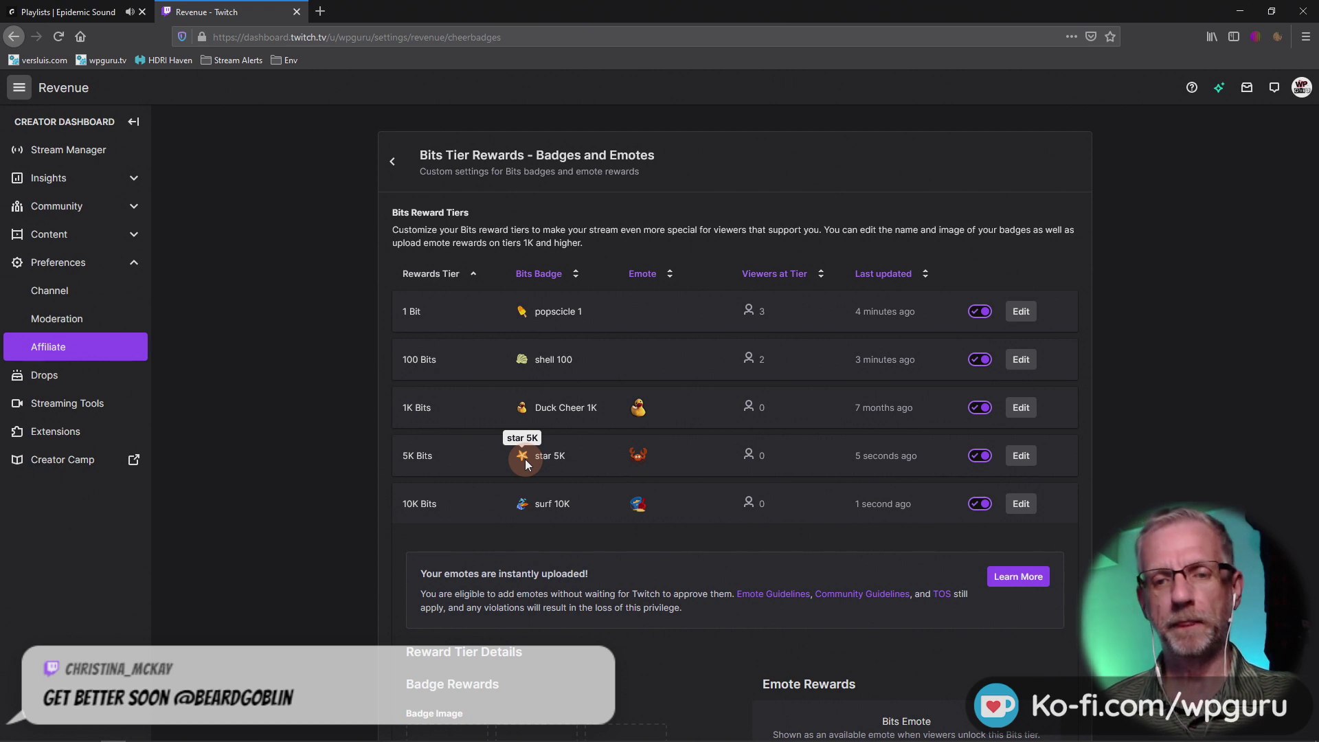
left_click(1021, 455)
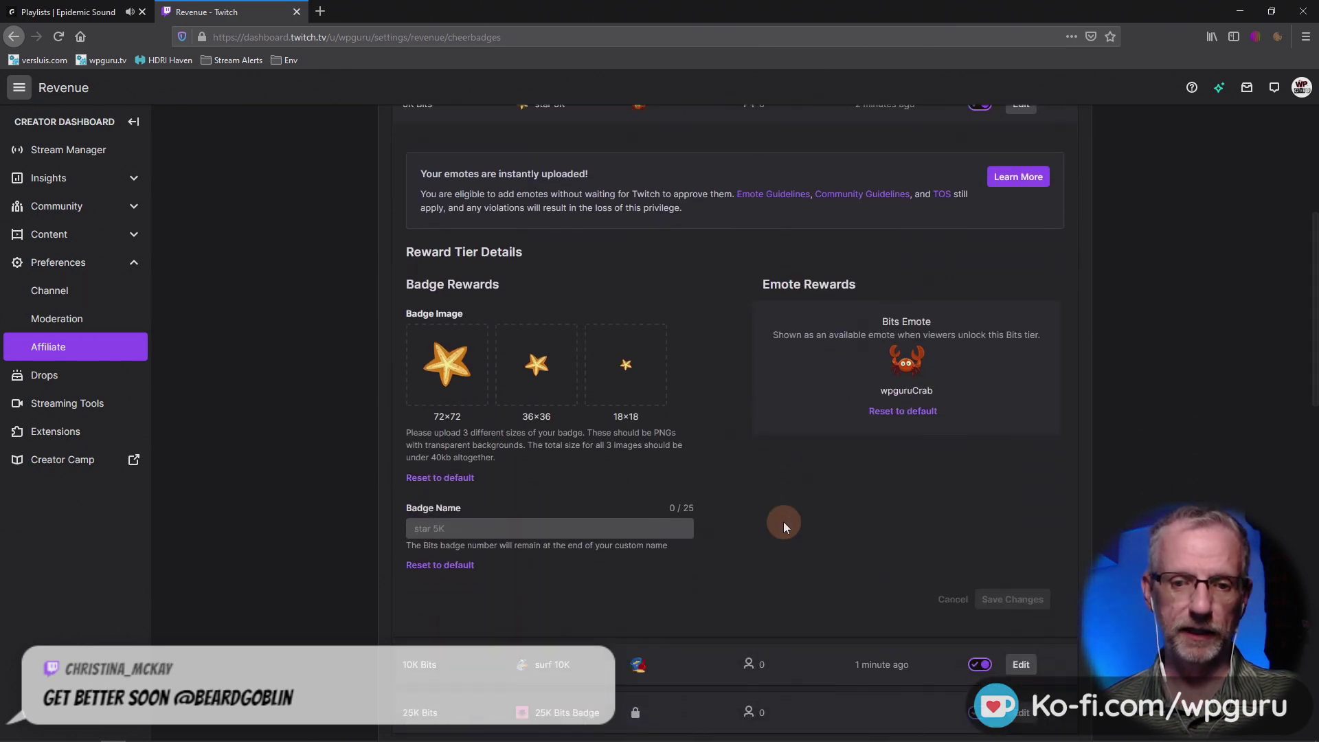
Step: Replace the 5K tier's 72×72 badge image with Bits Sun.png from OneDrive > Streaming > Emotes > Twitch > Bit Badges
left_click(472, 337)
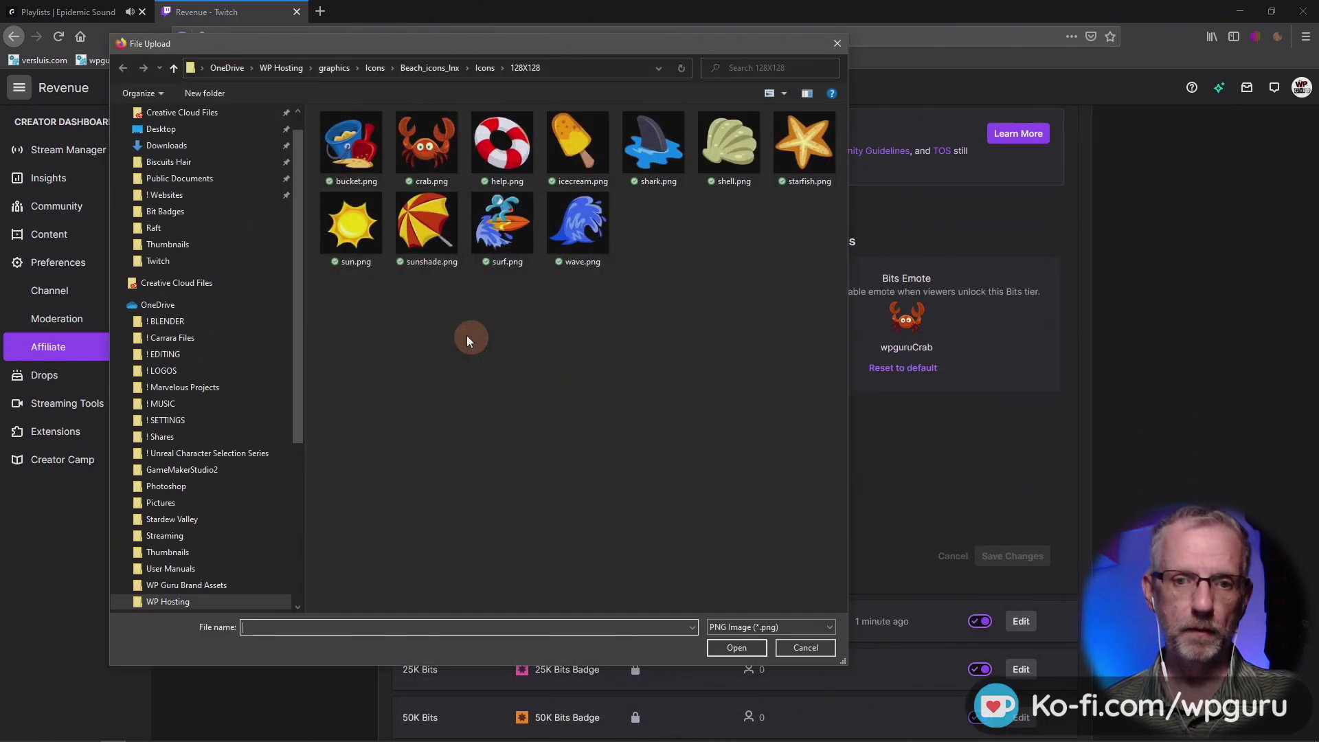
scroll(262, 304, "down", 1)
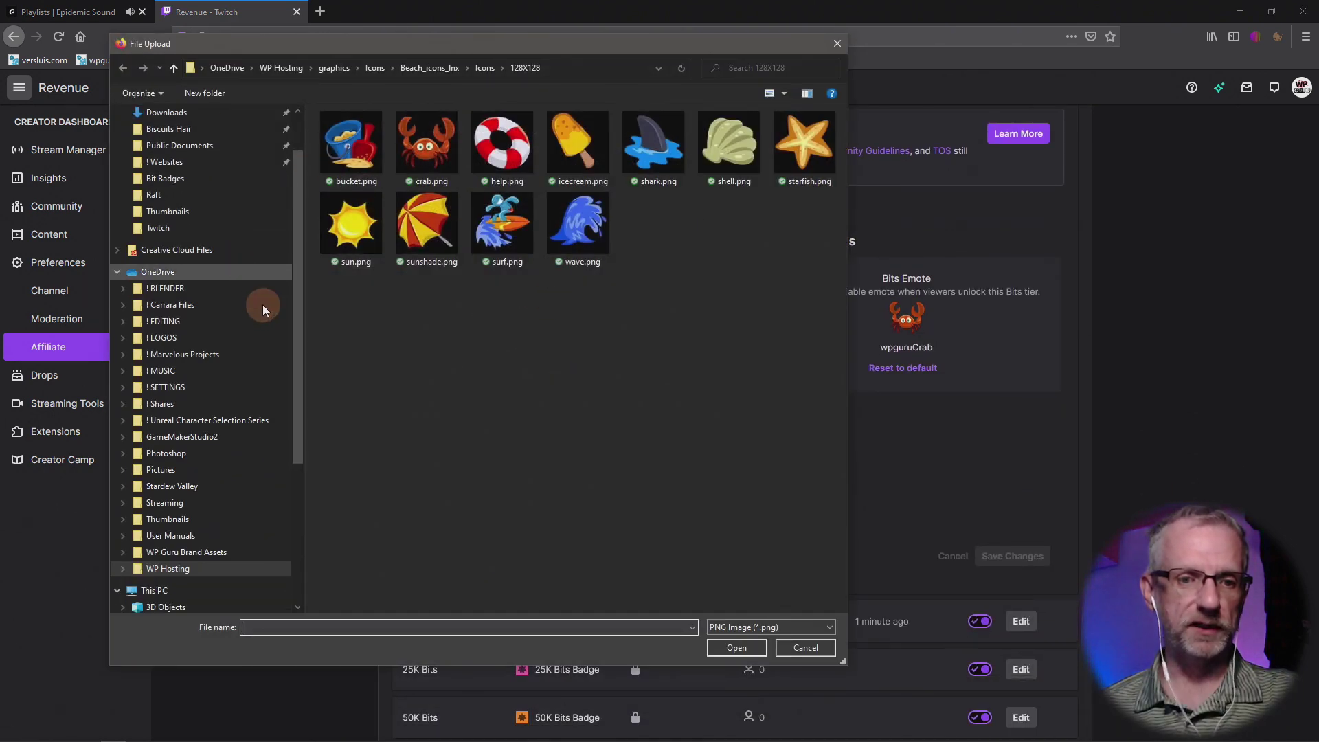
left_click(198, 469)
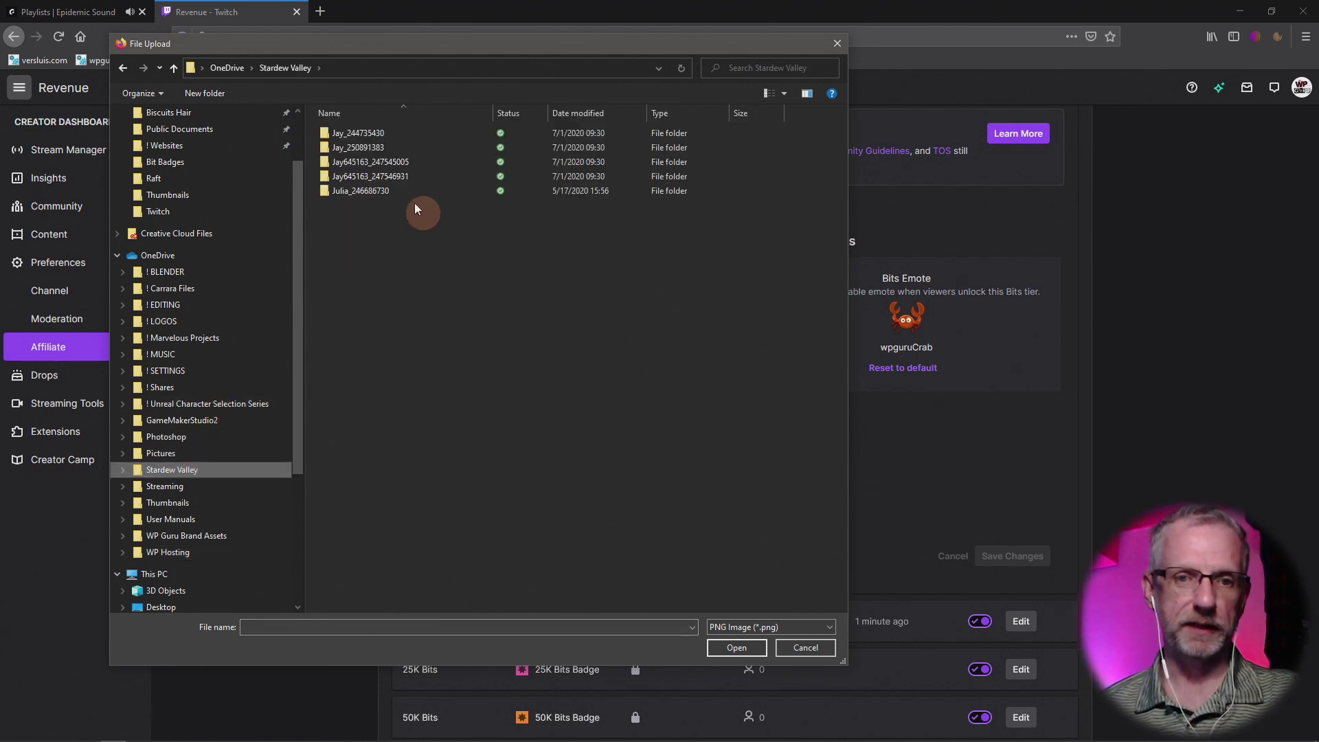
left_click(216, 487)
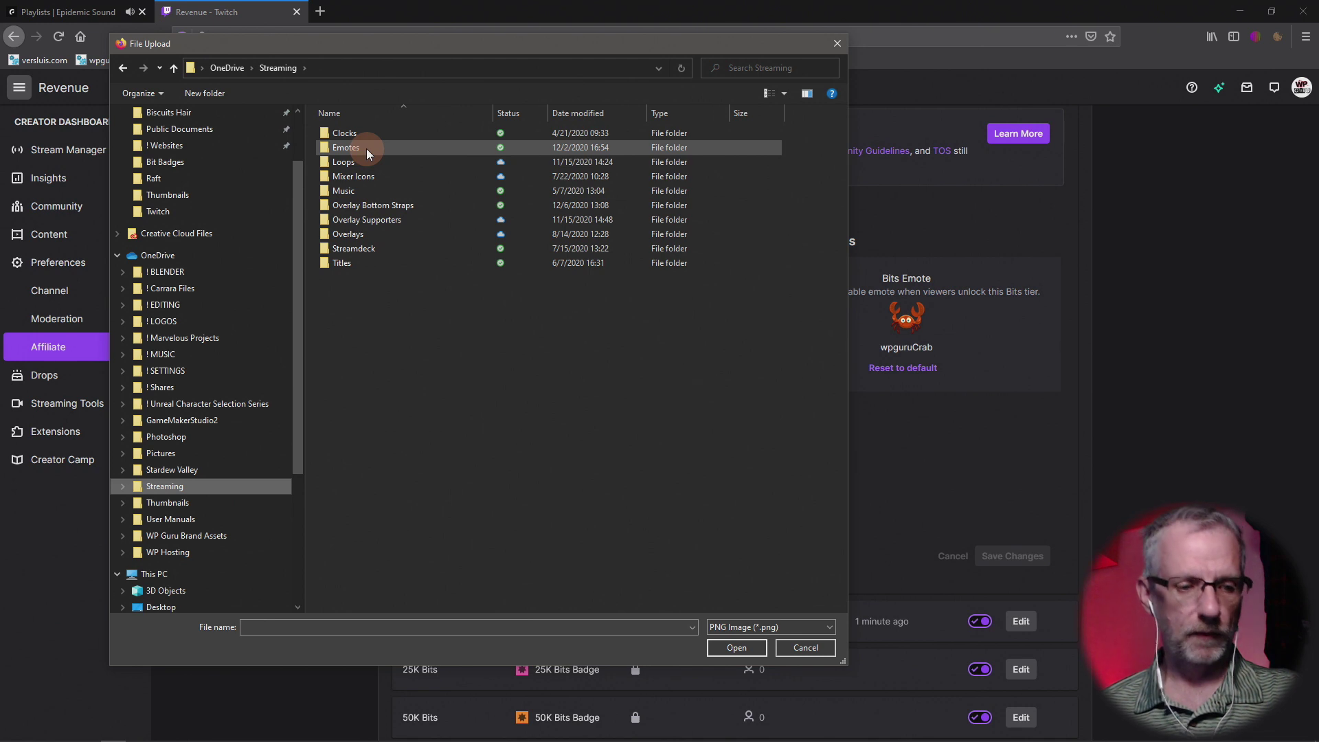
double_click(365, 148)
double_click(367, 147)
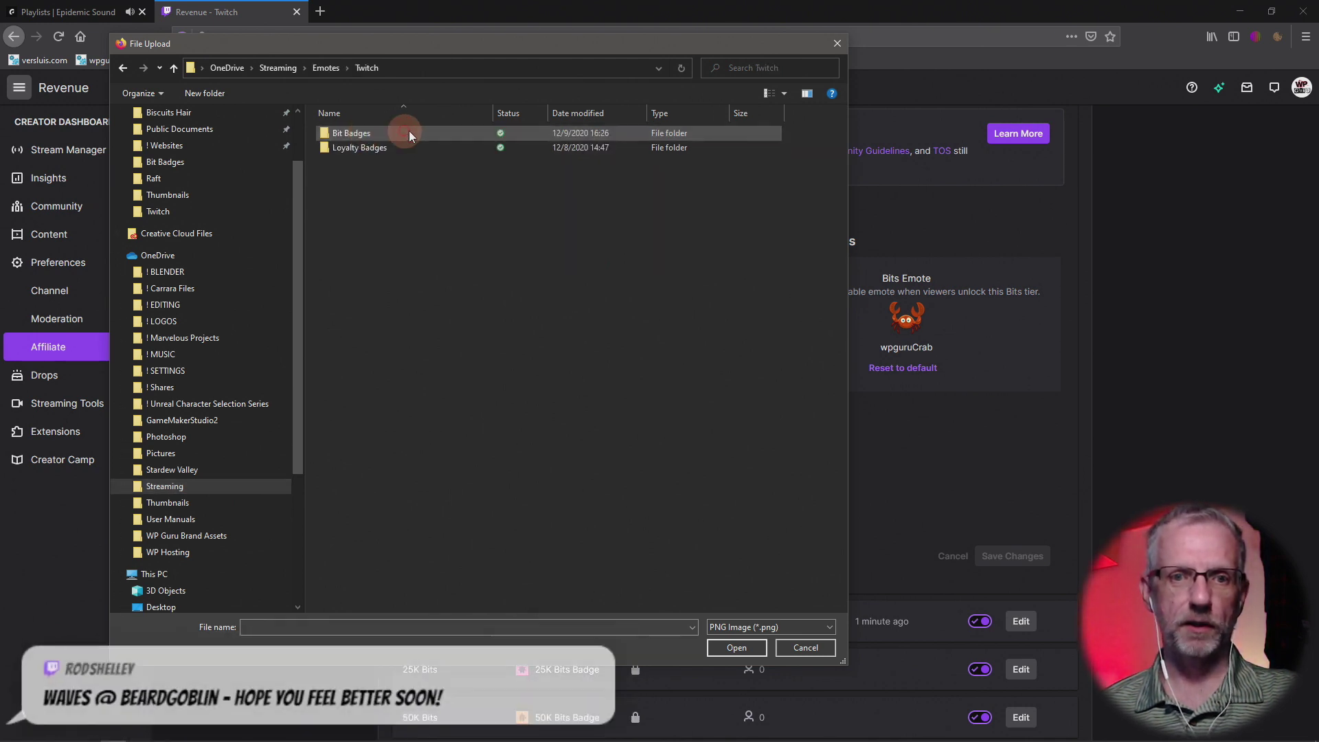
double_click(377, 130)
left_click(505, 271)
left_click(738, 649)
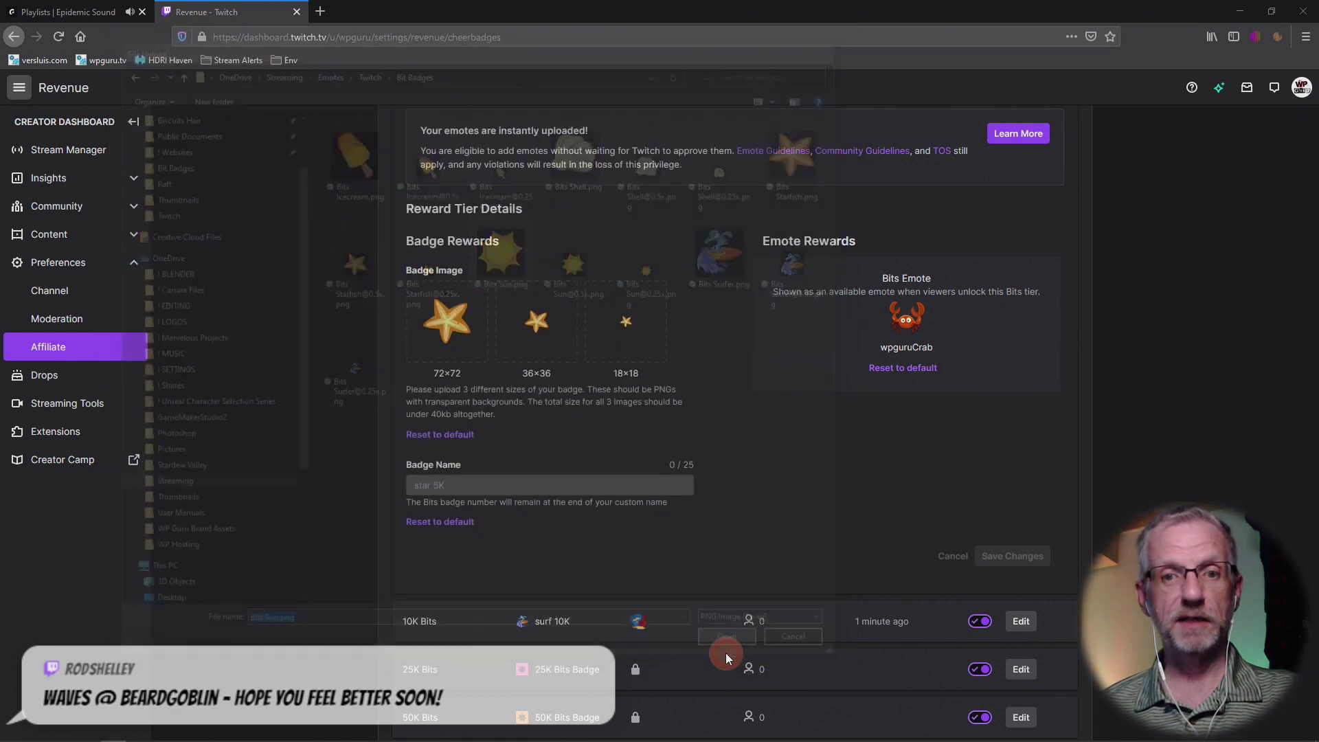
left_click(537, 340)
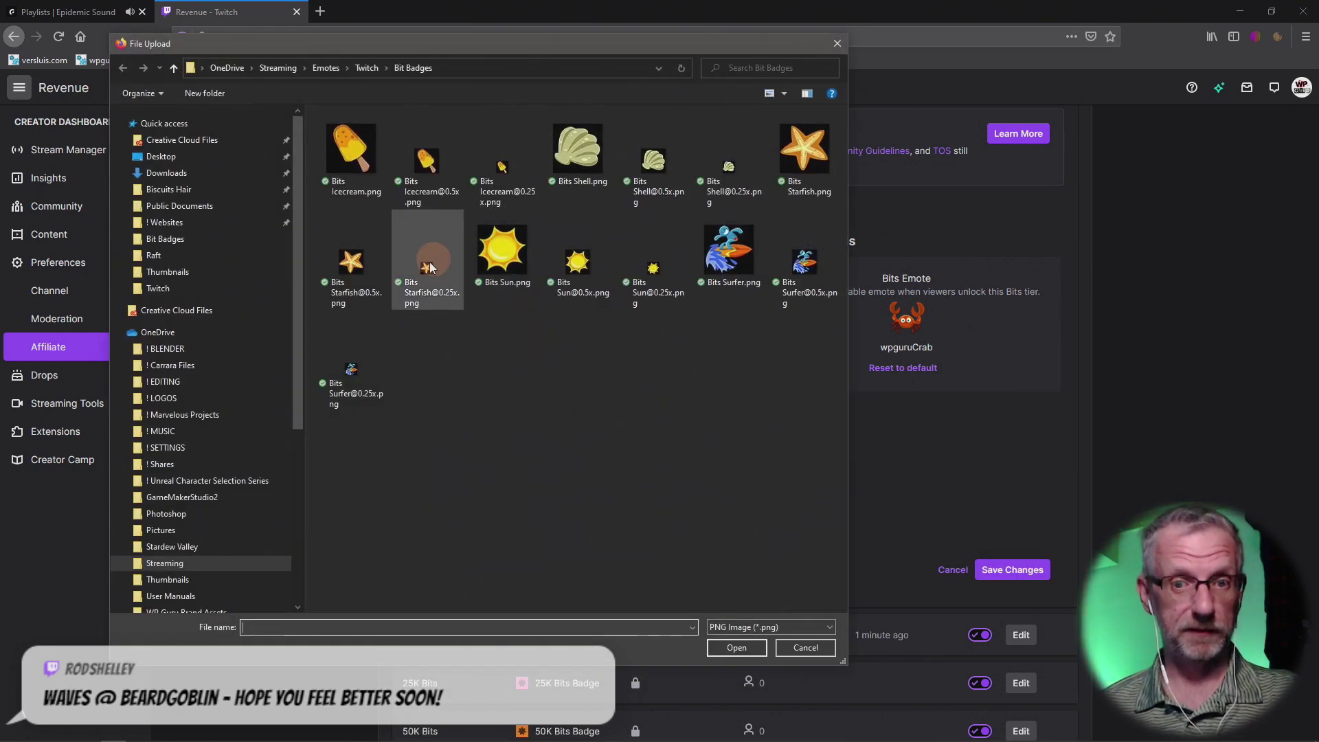
left_click(551, 259)
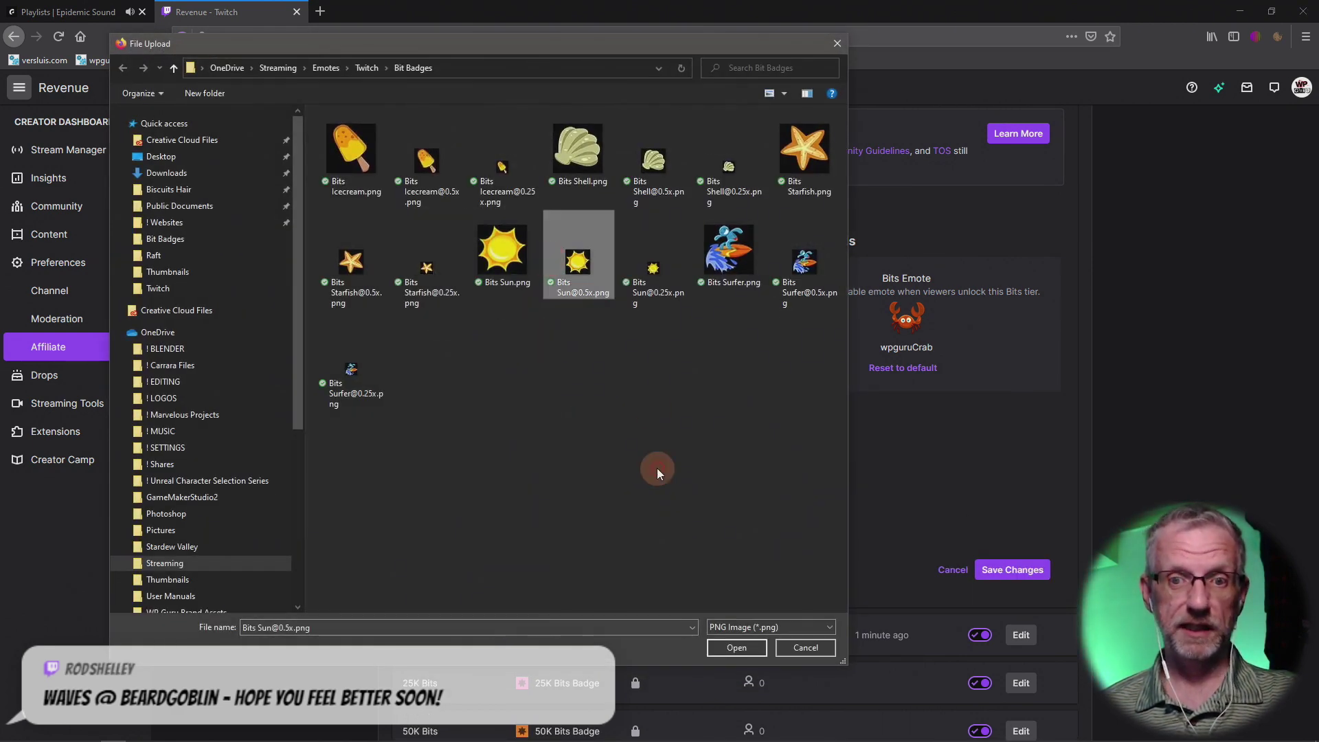
left_click(735, 648)
left_click(614, 312)
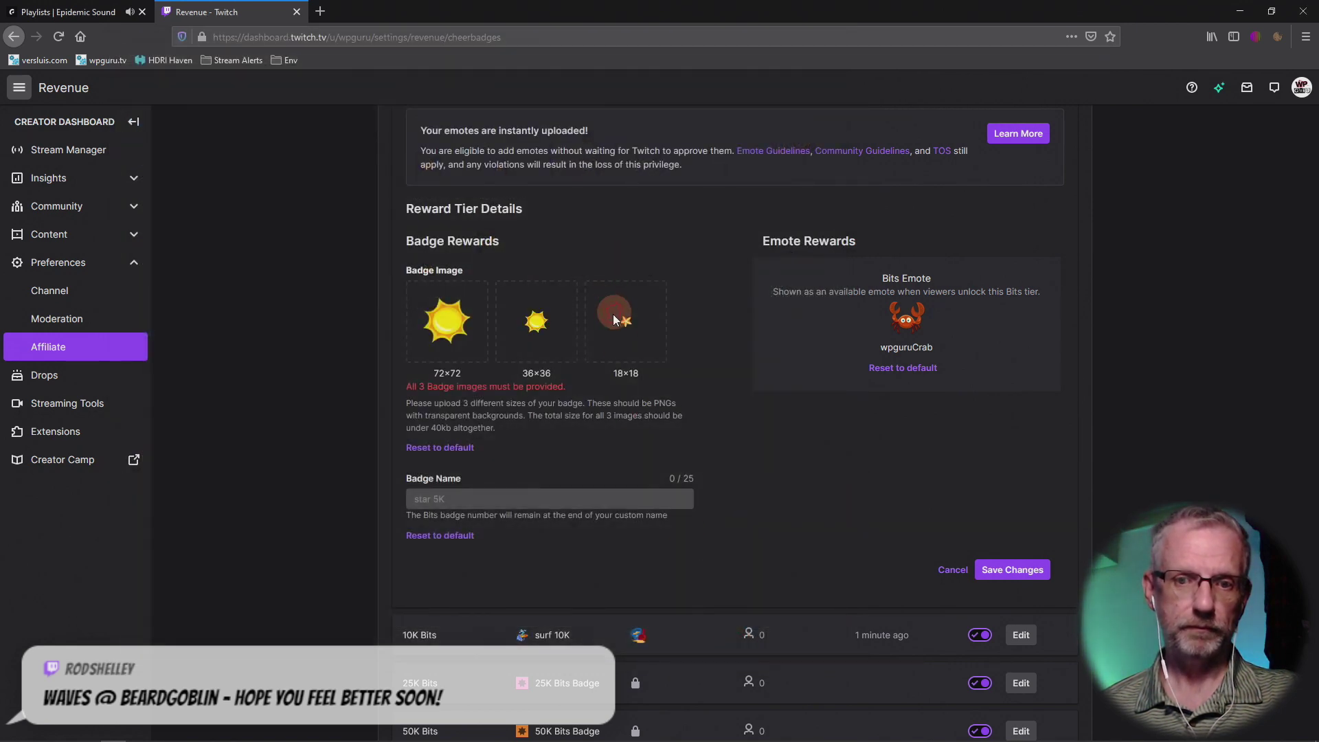
left_click(653, 269)
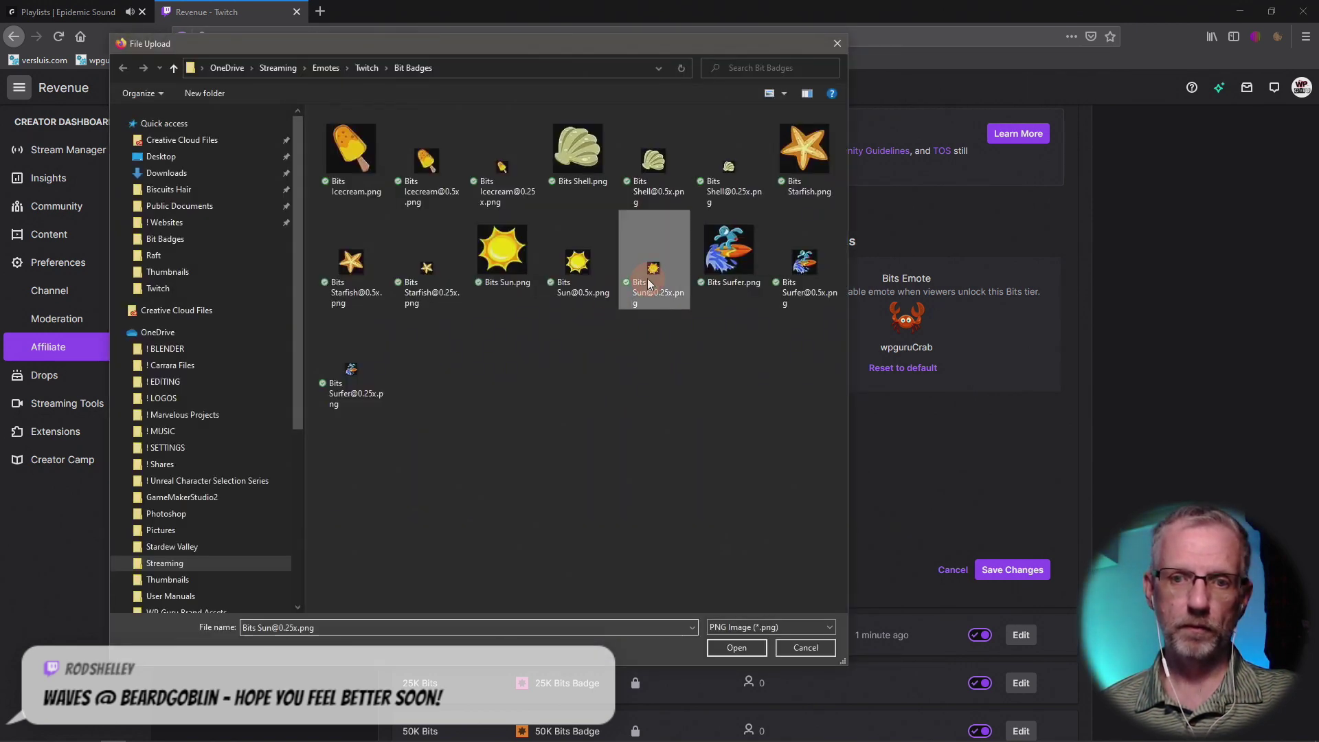
left_click(737, 648)
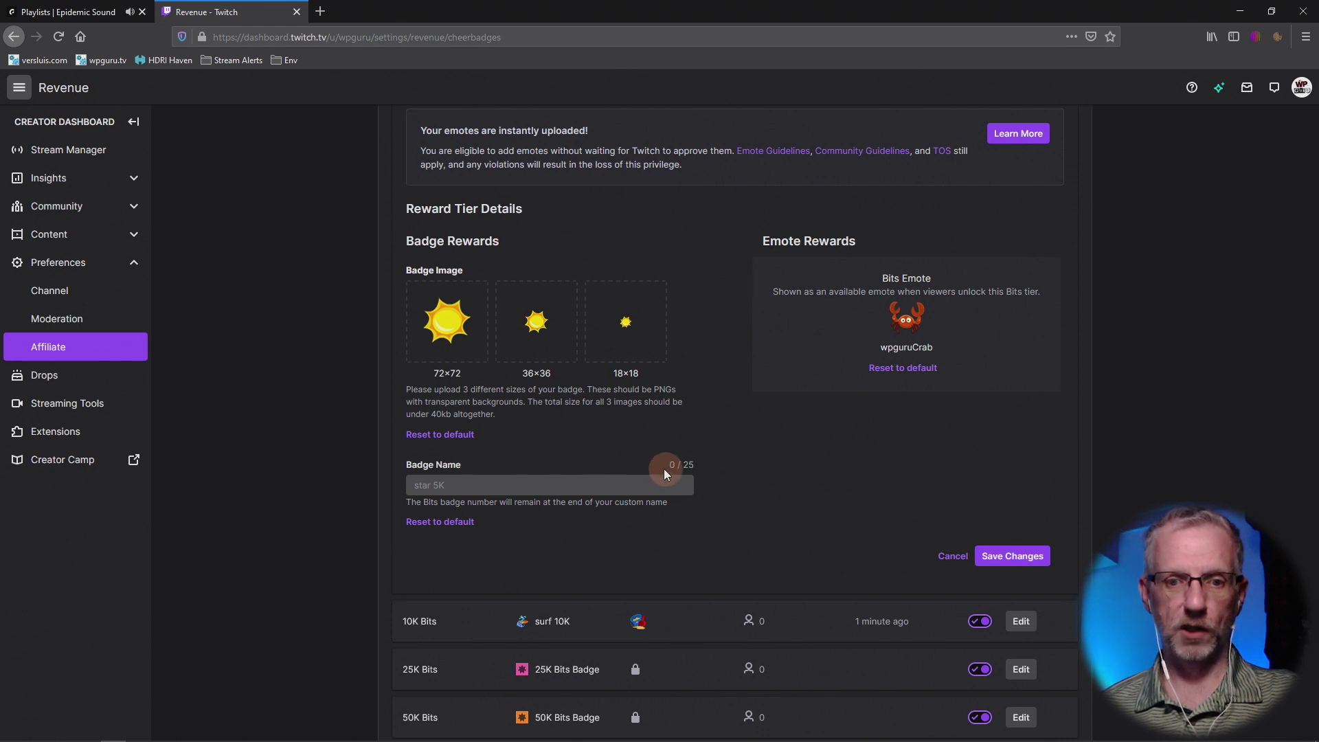
Step: Set the 5K tier's badge name to sun and try to save the changes
left_click(568, 488)
type("sun")
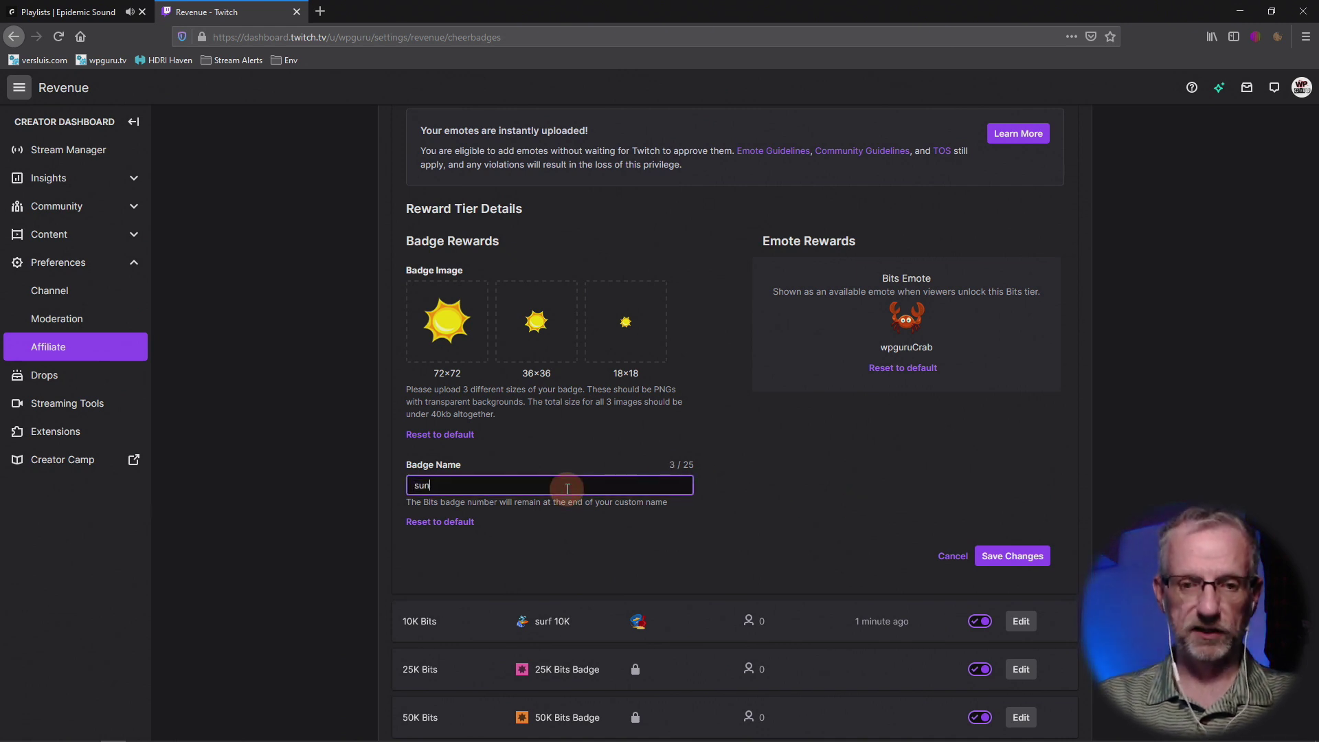
left_click(1034, 559)
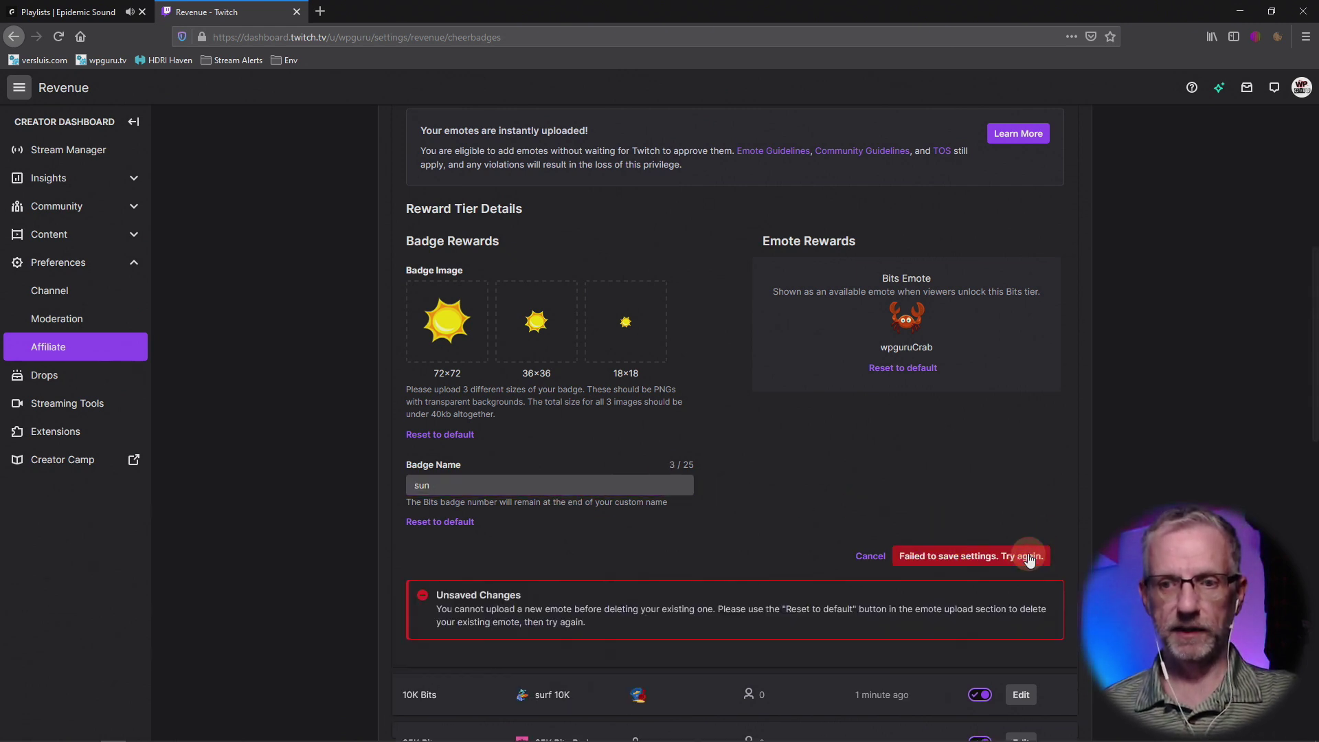
Step: Reset the 5K tier's badge images and its crab emote to default, confirming the emote's removal
scroll(831, 472, "down", 2)
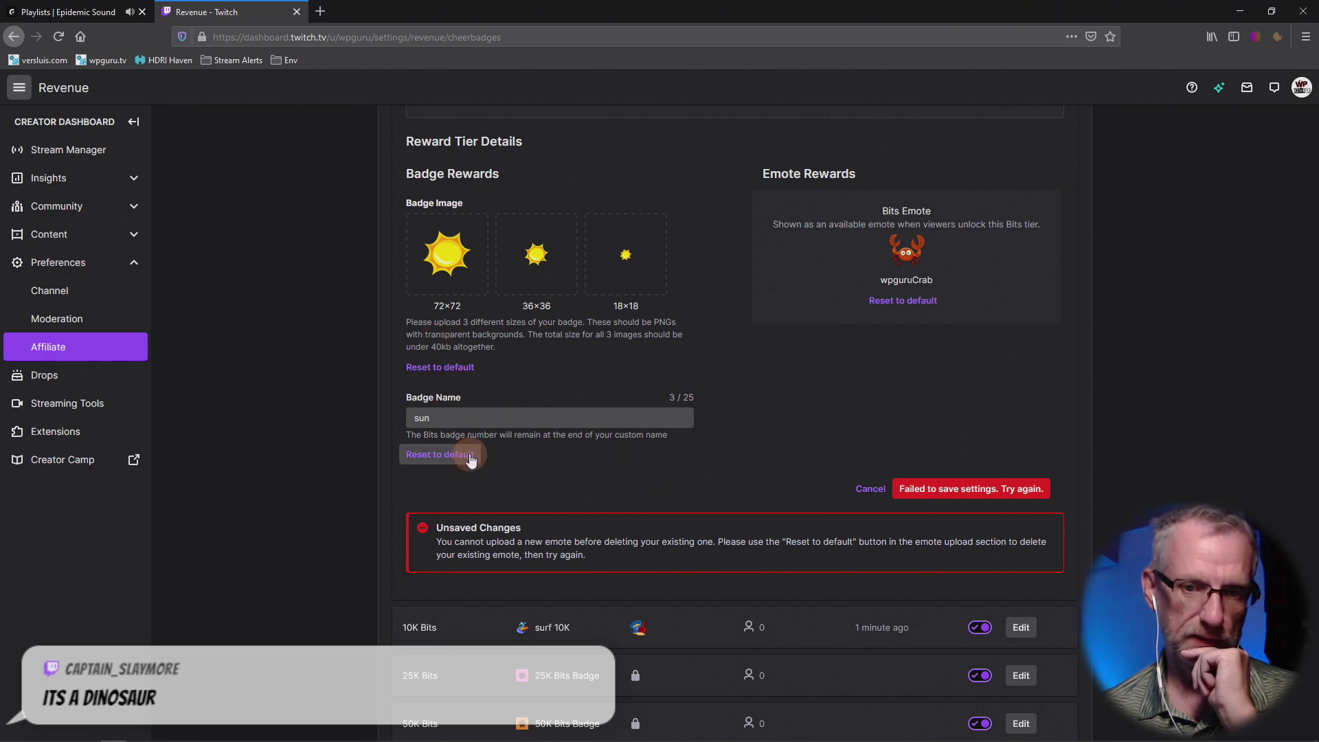
left_click(456, 371)
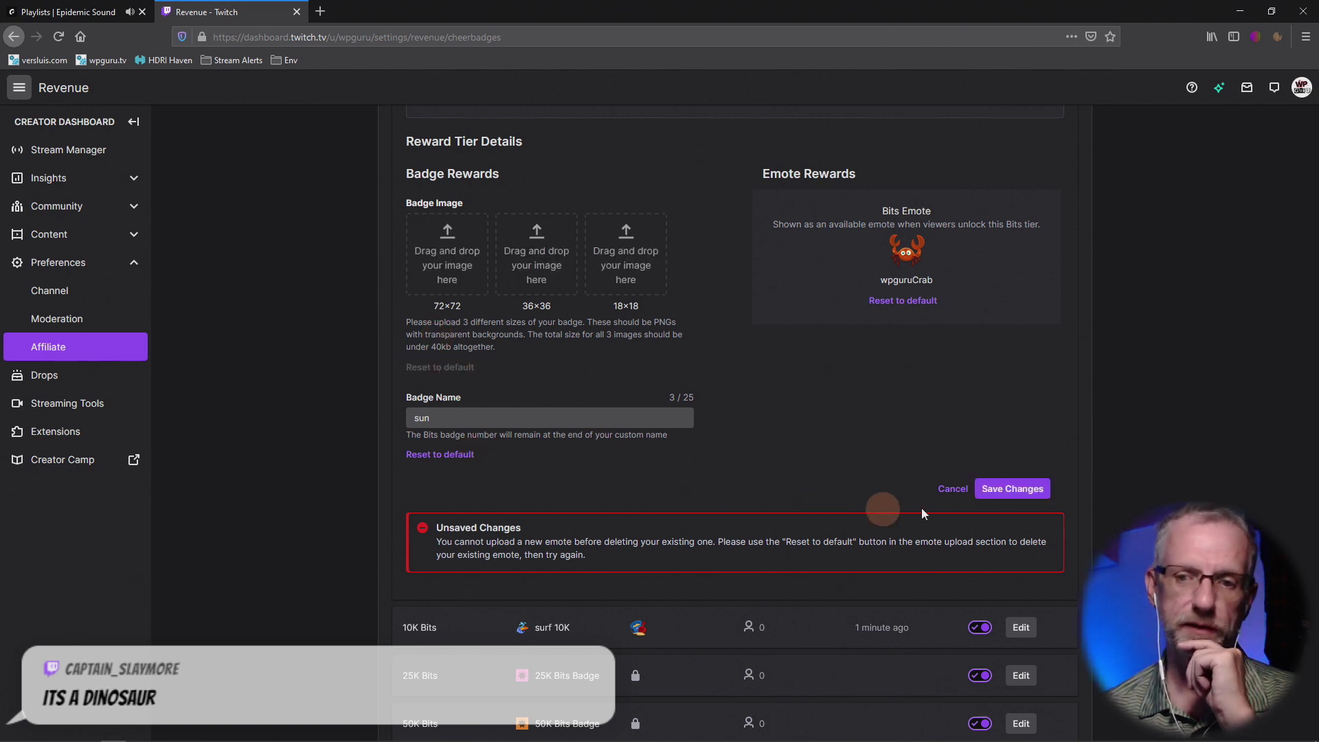
left_click(913, 311)
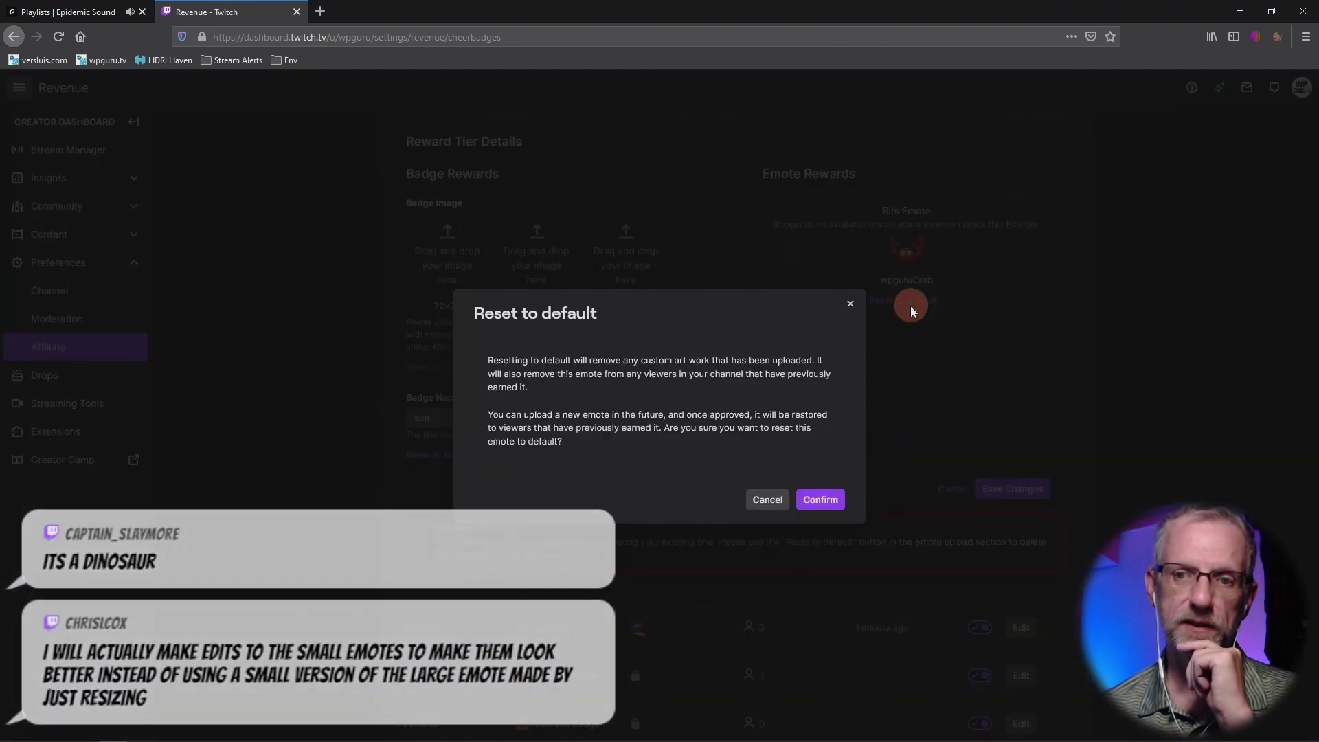
left_click(823, 499)
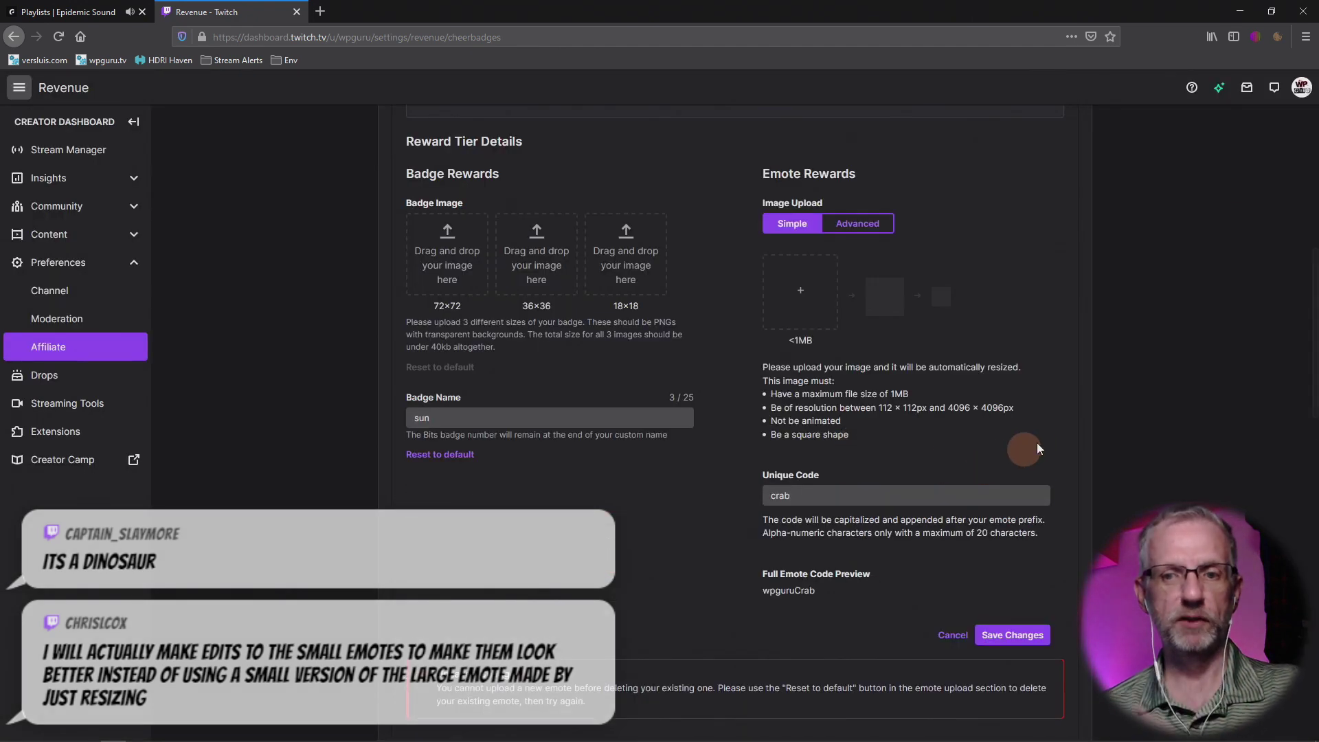
Step: Upload Bits Sun.png from the Bit Badges folder as the 5K tier's 72×72 badge image
scroll(1041, 381, "down", 2)
scroll(1040, 380, "up", 4)
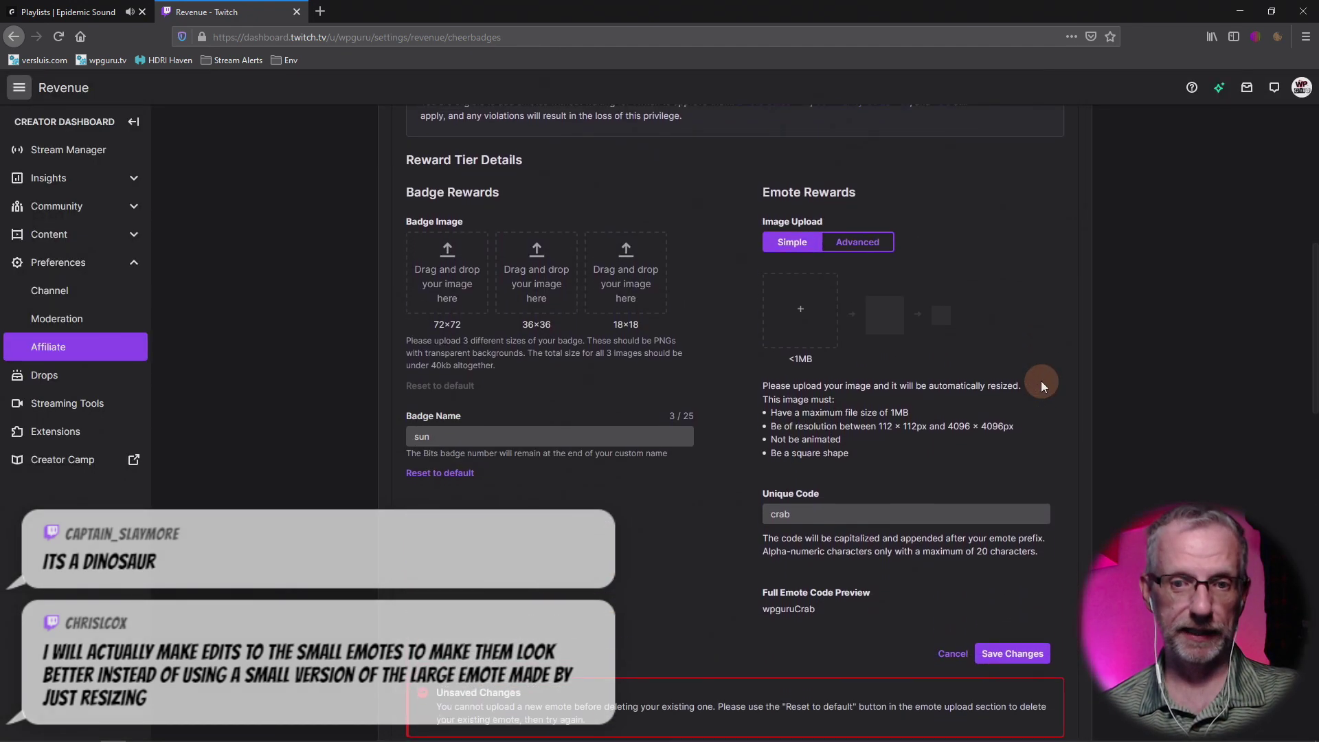
left_click(443, 390)
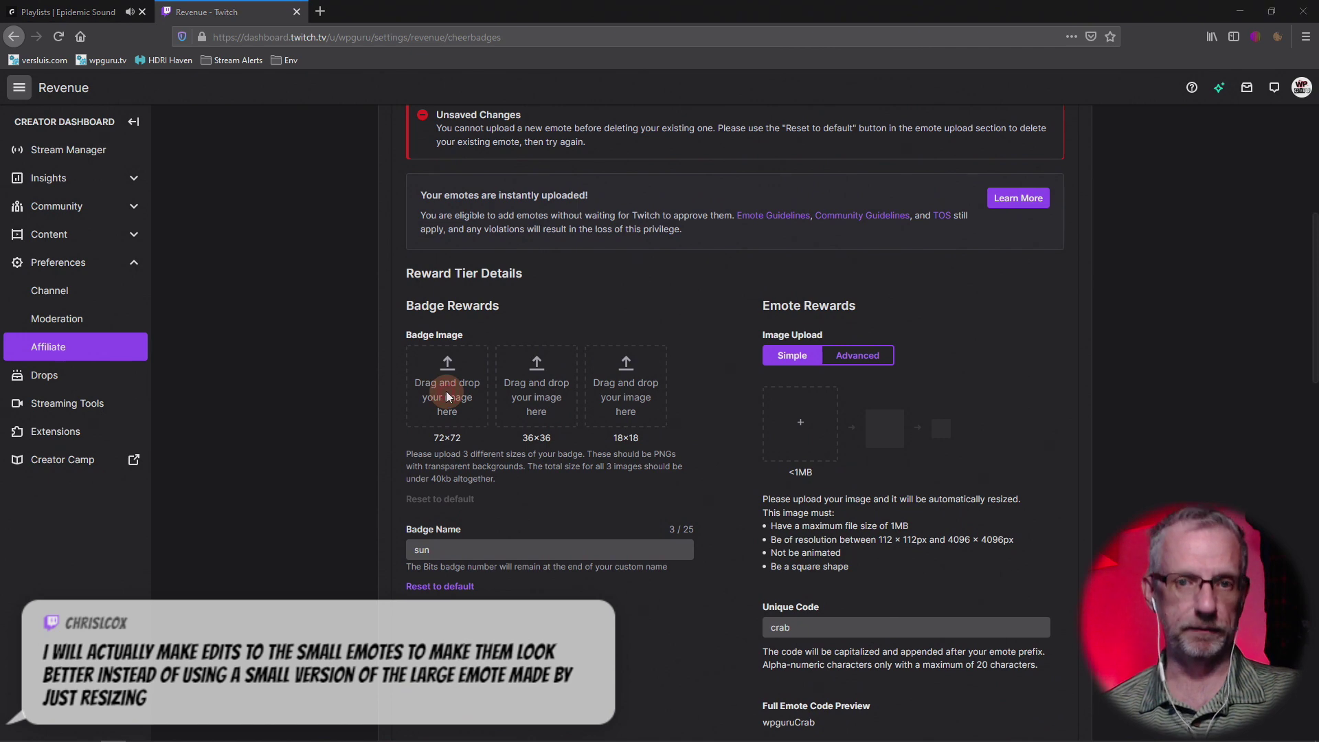
left_click(505, 265)
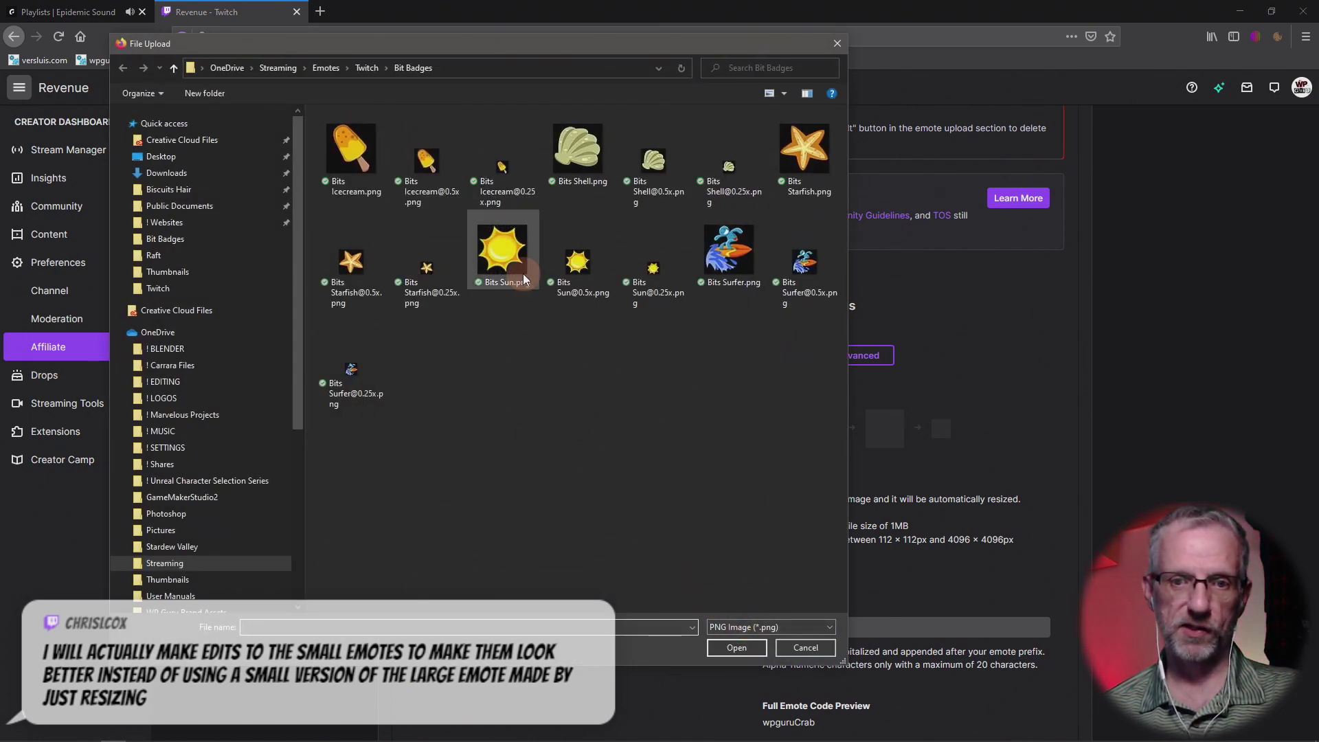
left_click(745, 651)
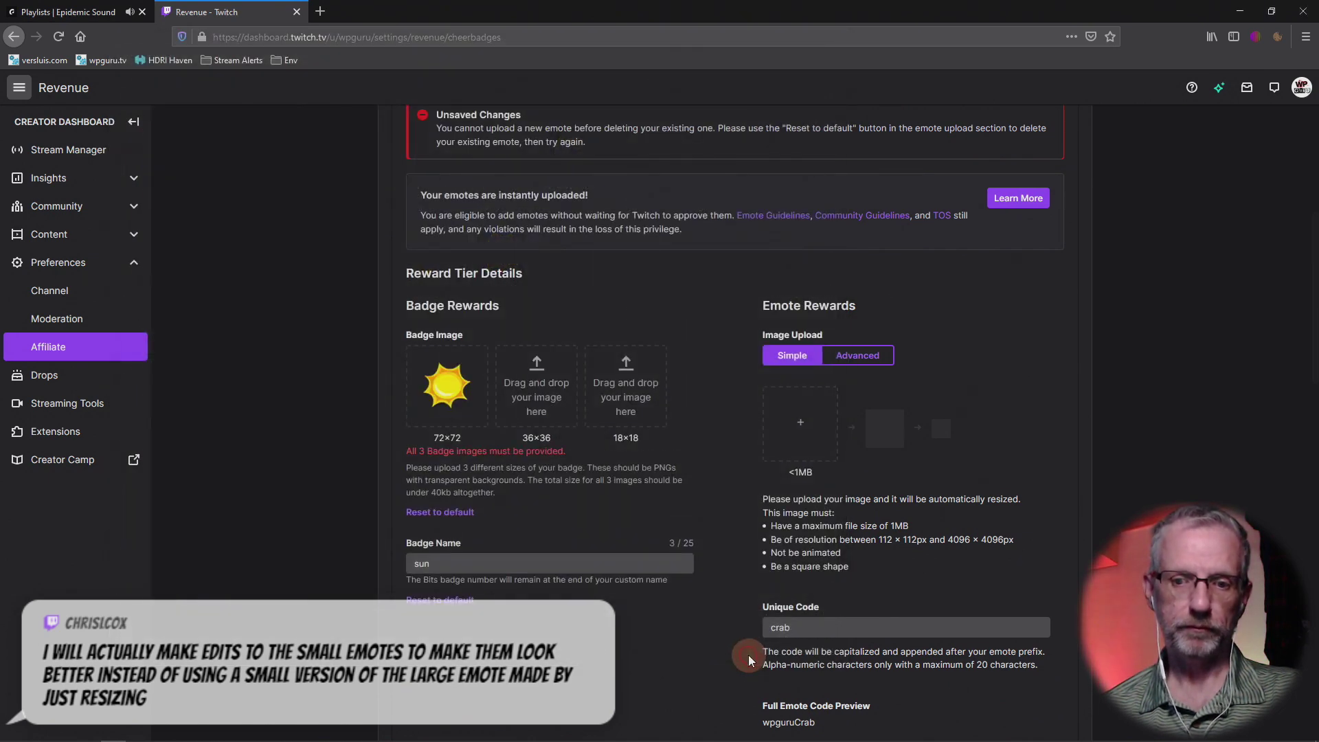
left_click(522, 382)
left_click(577, 264)
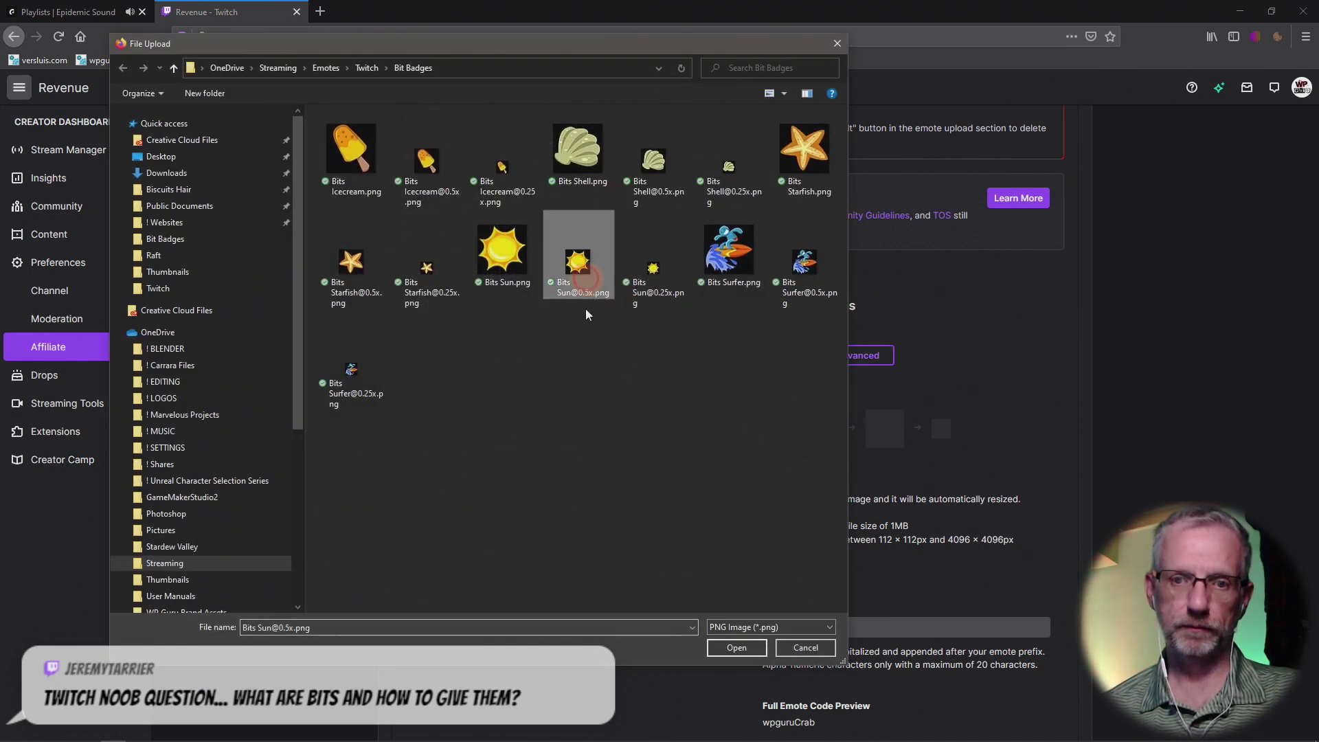
left_click(734, 645)
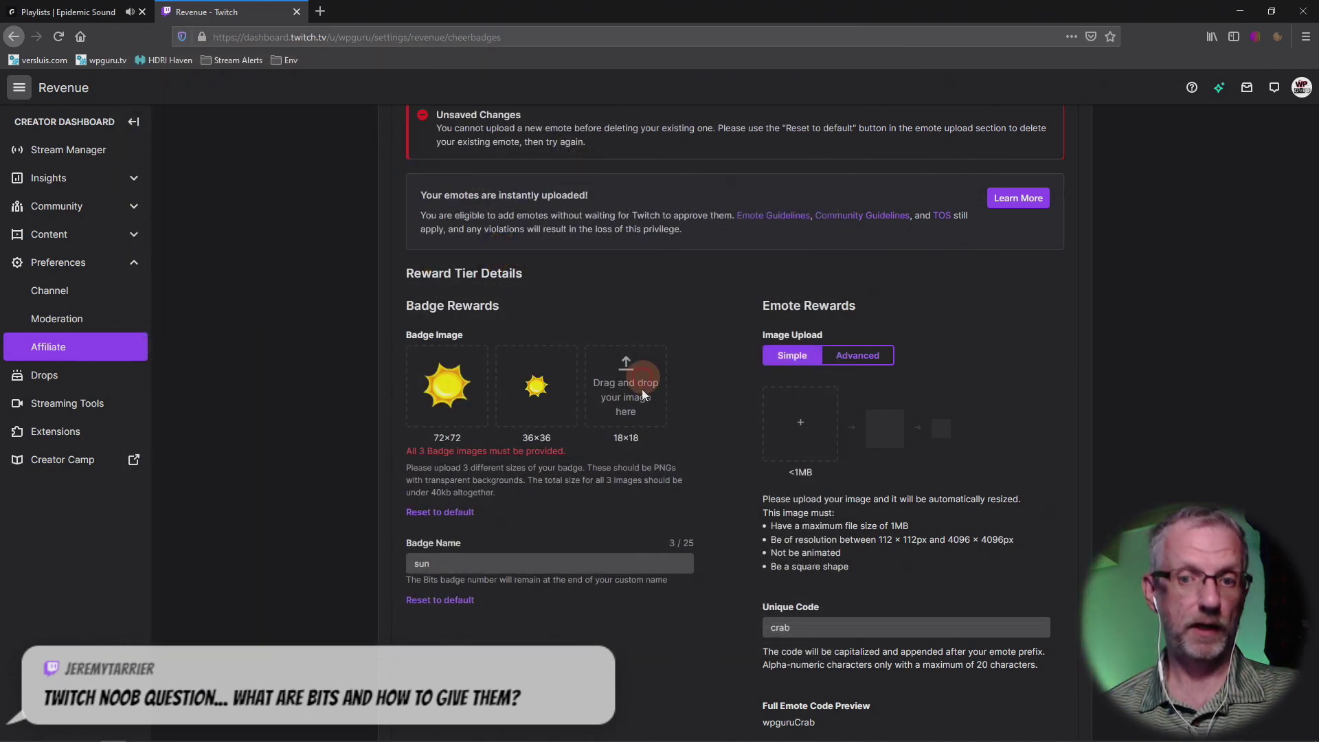
left_click(630, 377)
left_click(656, 292)
left_click(755, 646)
Step: Upload crab.png from OneDrive > WP Hosting > graphics > Icons > Beach_icons_lnx > Icons > 128X128 as the 5K tier's emote
left_click(797, 418)
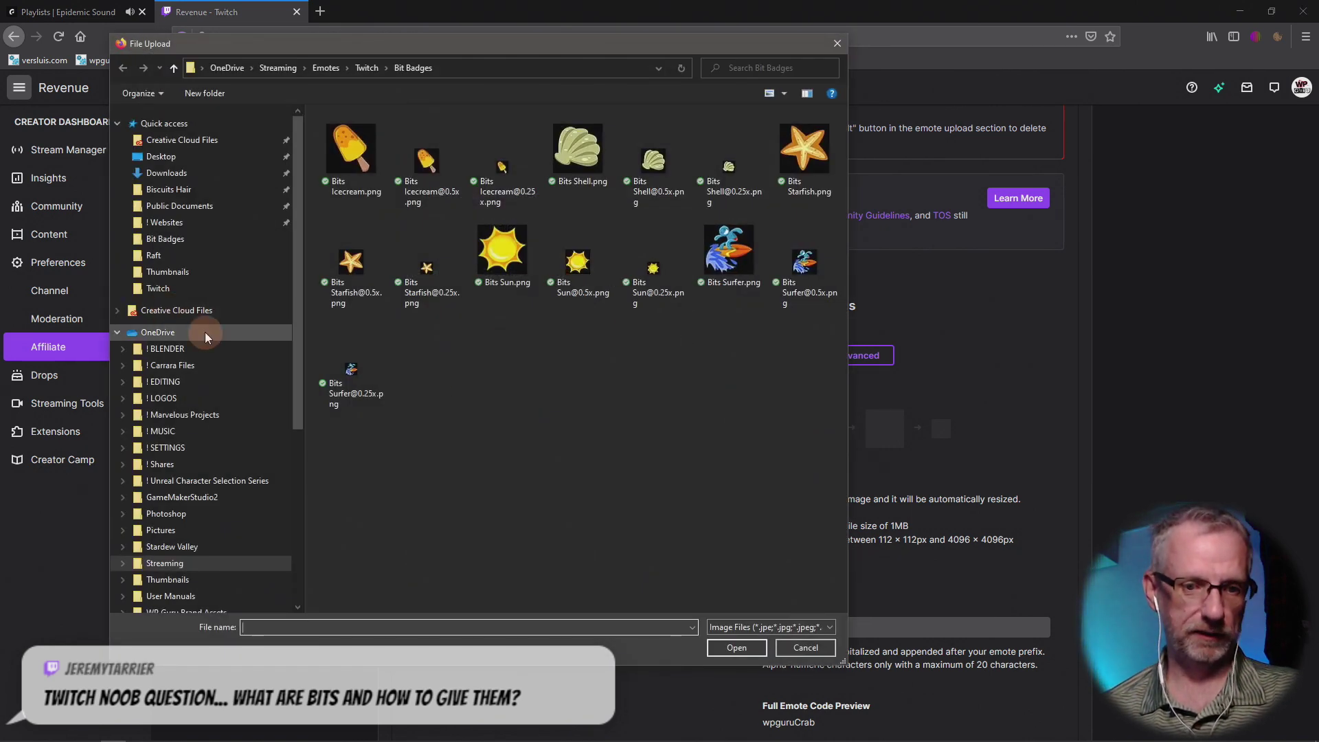
scroll(204, 332, "down", 2)
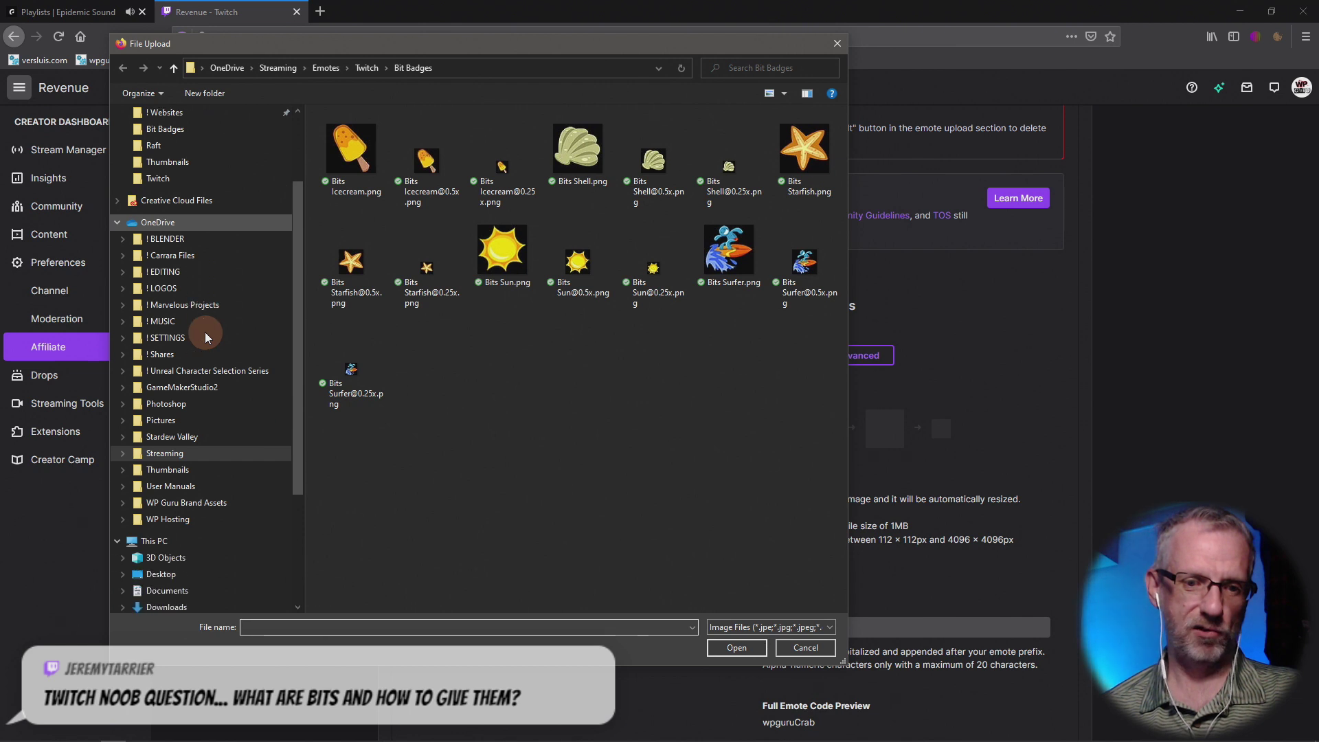
left_click(206, 521)
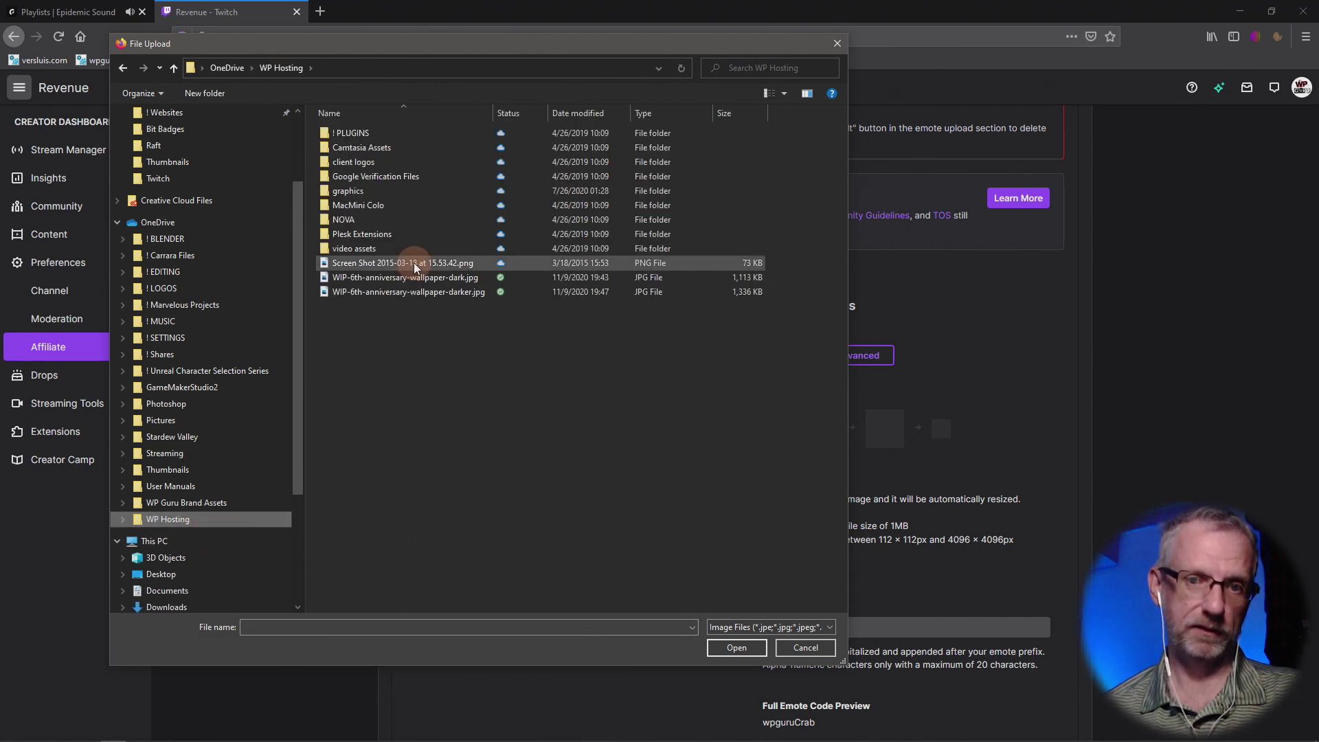
double_click(398, 191)
double_click(346, 135)
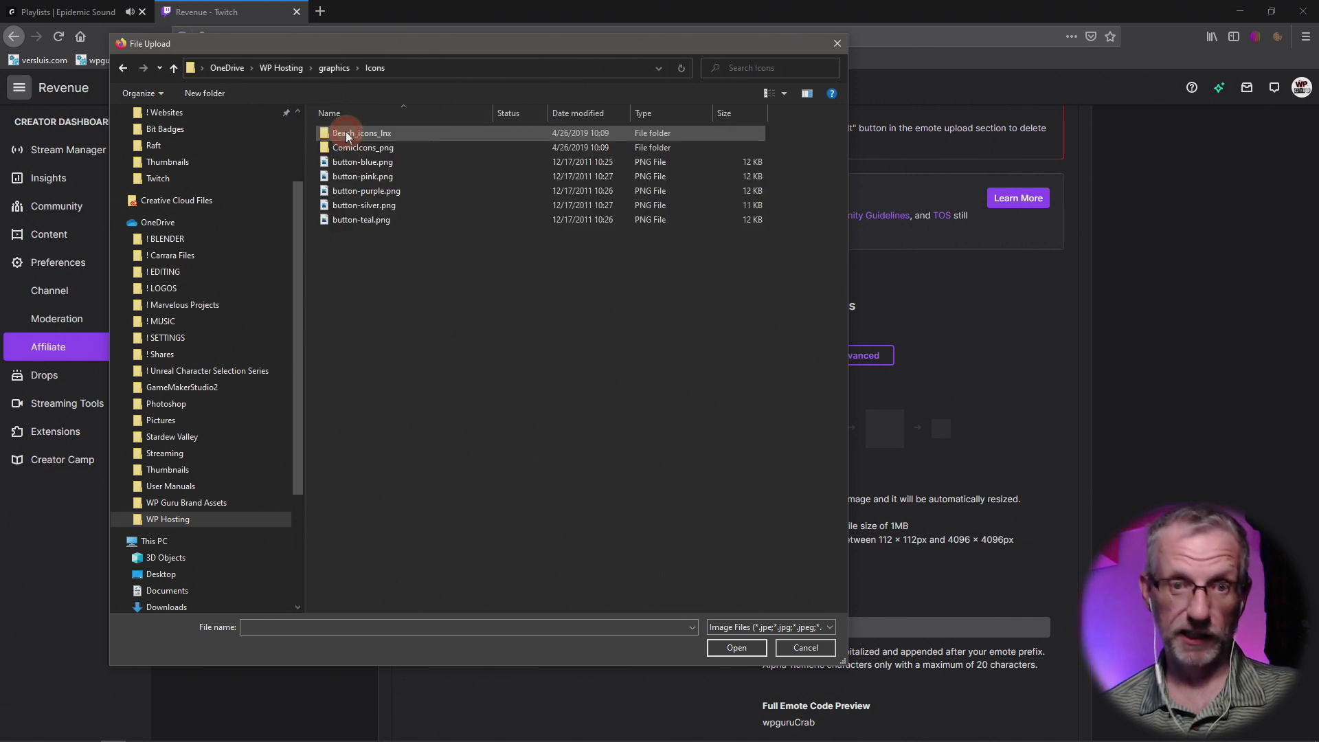
double_click(372, 132)
double_click(354, 130)
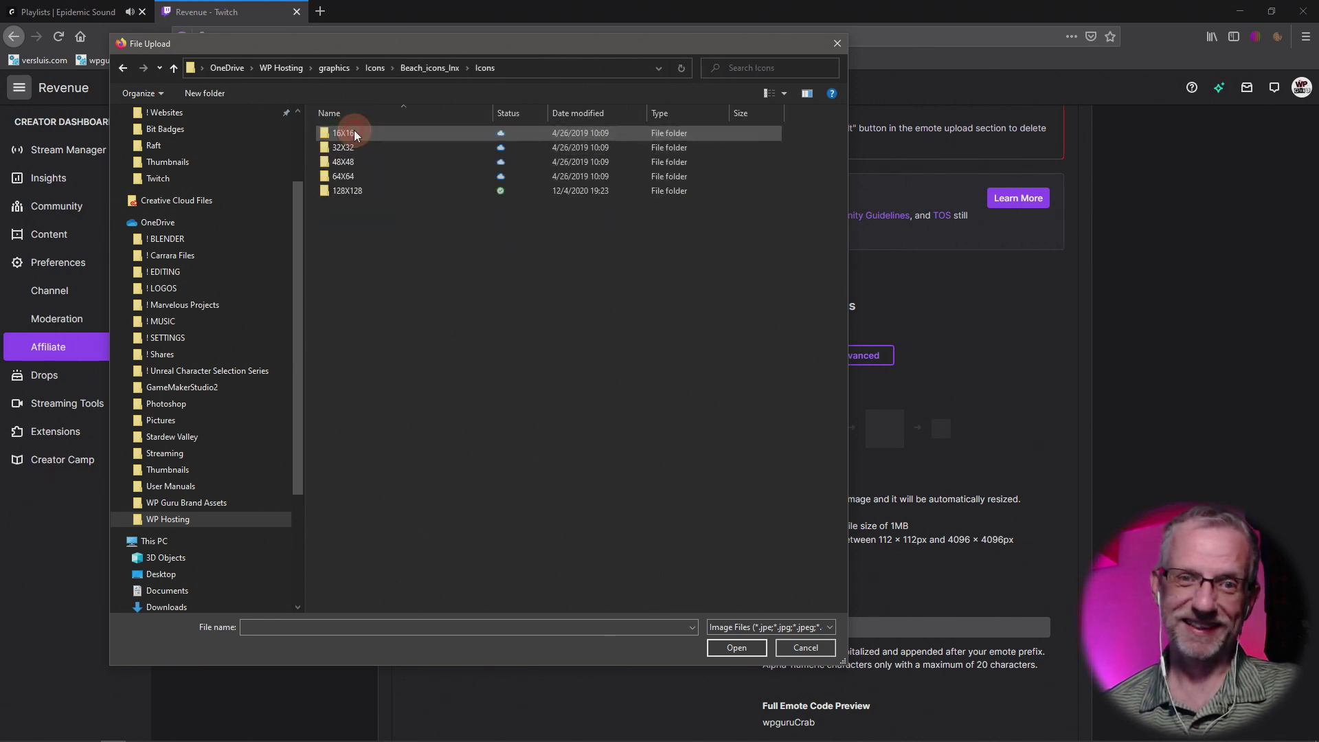
double_click(347, 192)
left_click(440, 167)
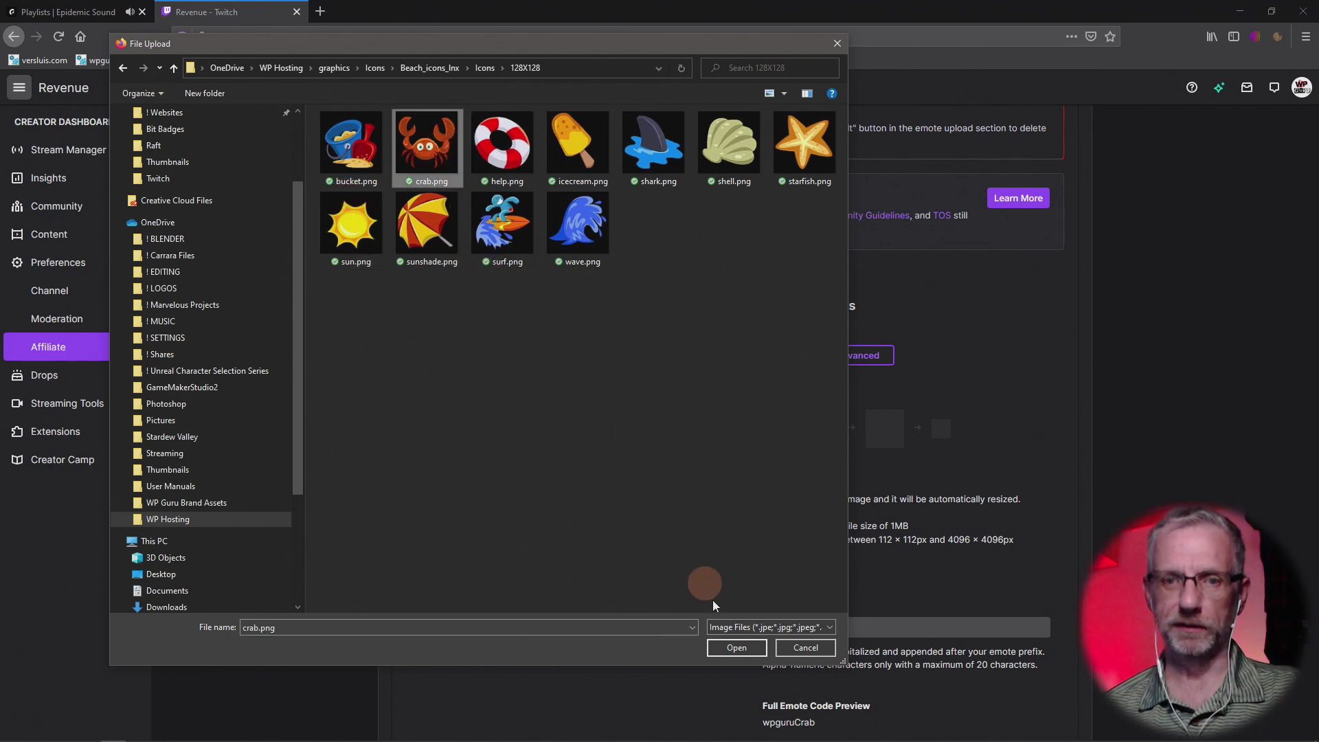
left_click(736, 648)
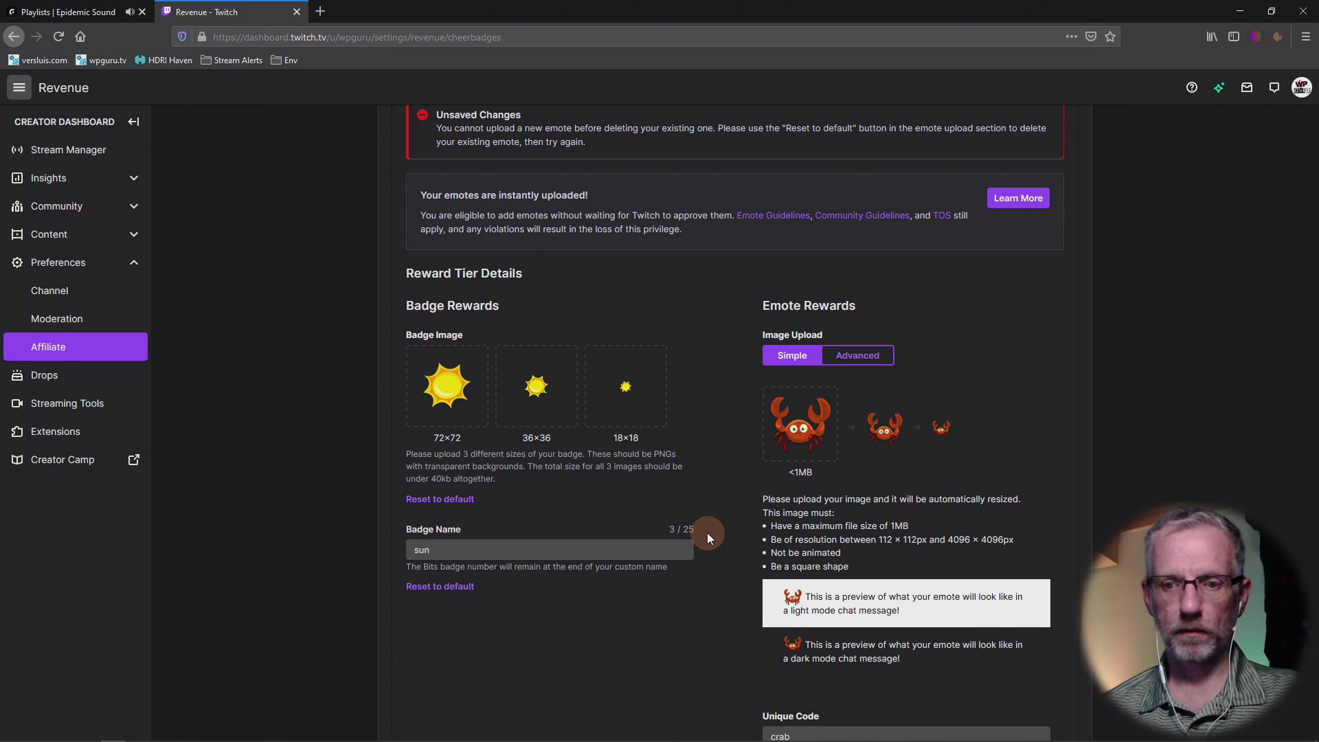
Step: Save the 5K tier's sun badge and crab emote, and check its entry in the rewards tier list
scroll(707, 533, "down", 3)
scroll(707, 533, "down", 4)
left_click(1012, 414)
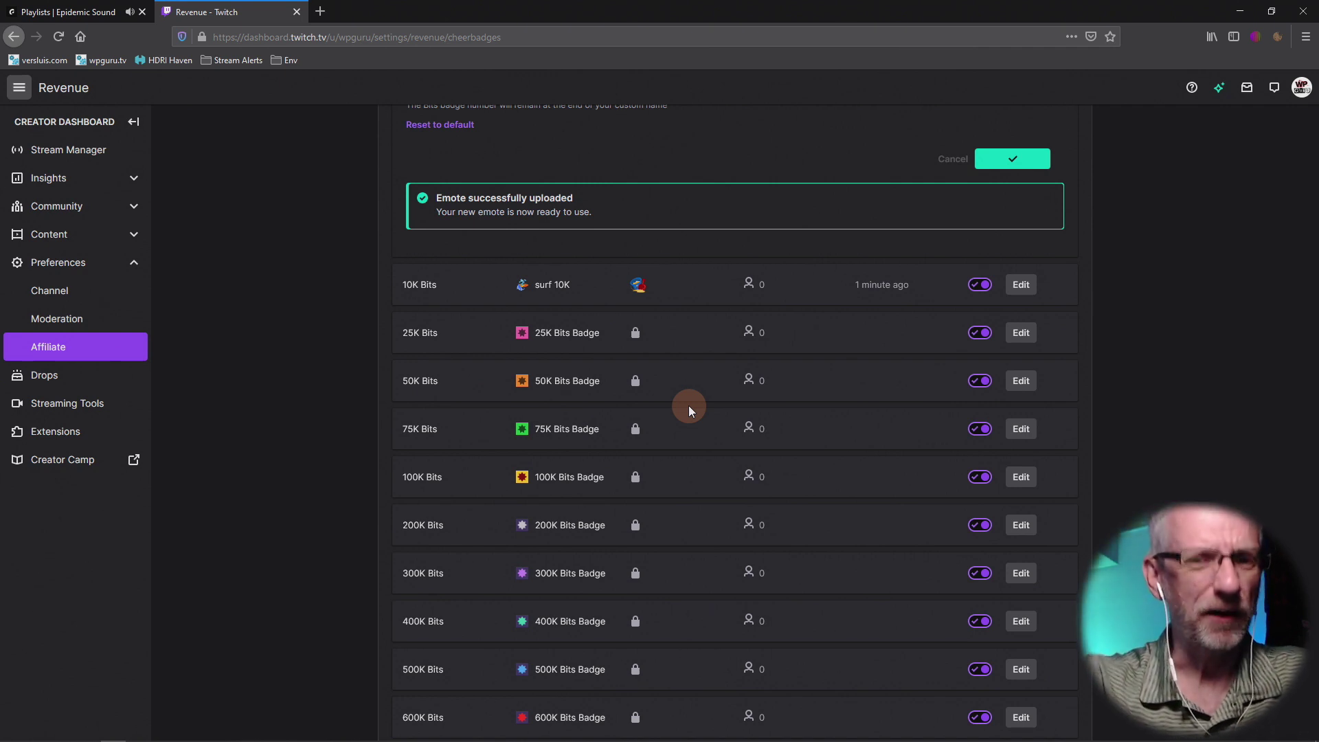
scroll(695, 436, "up", 2)
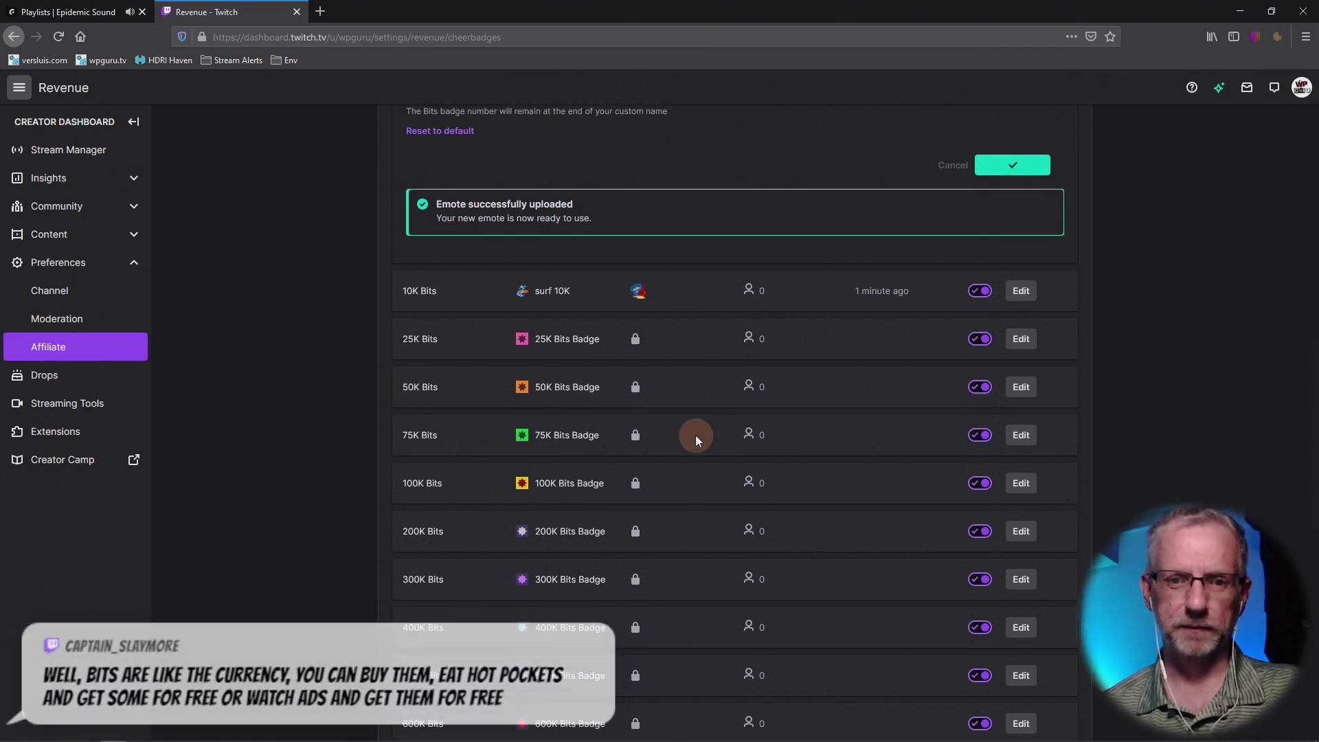
scroll(695, 434, "up", 8)
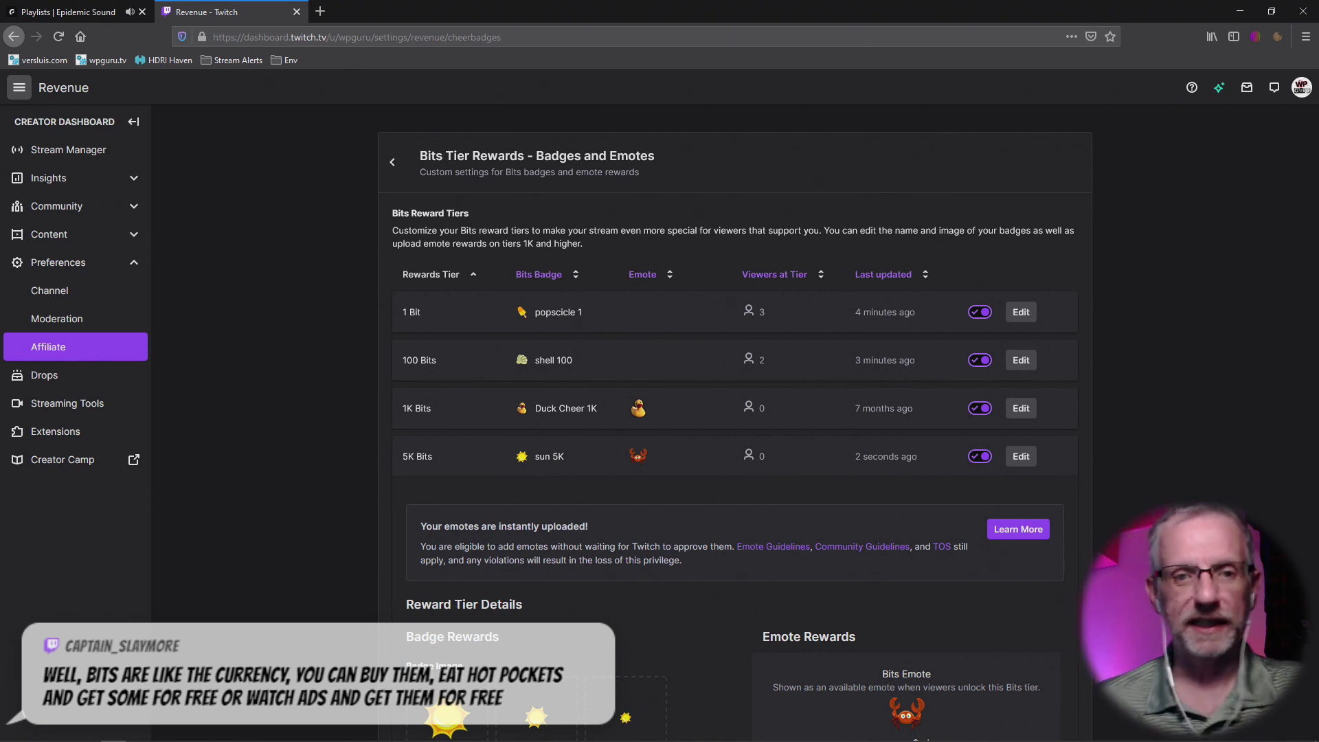
Step: Open the WPguru channel page in a new browser tab and switch to it
left_click(1301, 89)
right_click(1229, 188)
left_click(1215, 198)
left_click(365, 11)
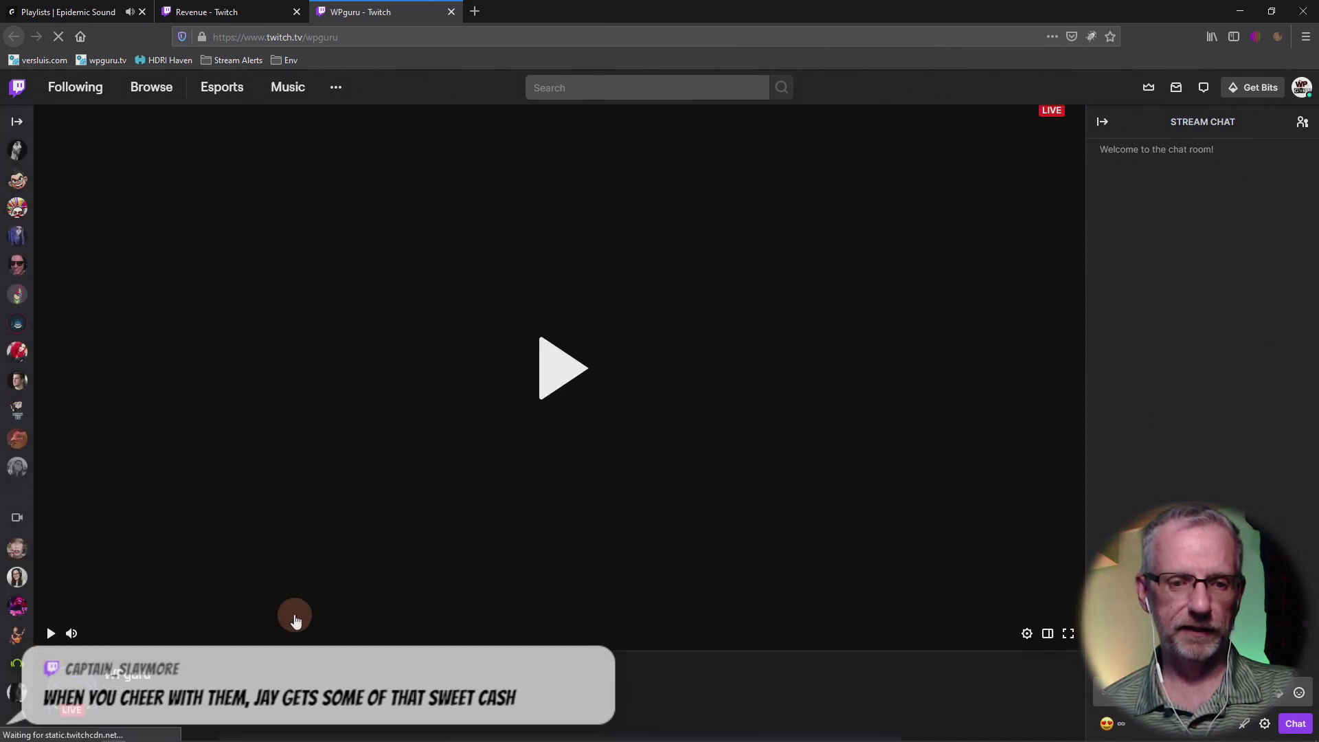
Step: View the channel's Sub Perks panel image on its own and save it to Downloads as Sub Perks in PNG format
scroll(301, 584, "down", 4)
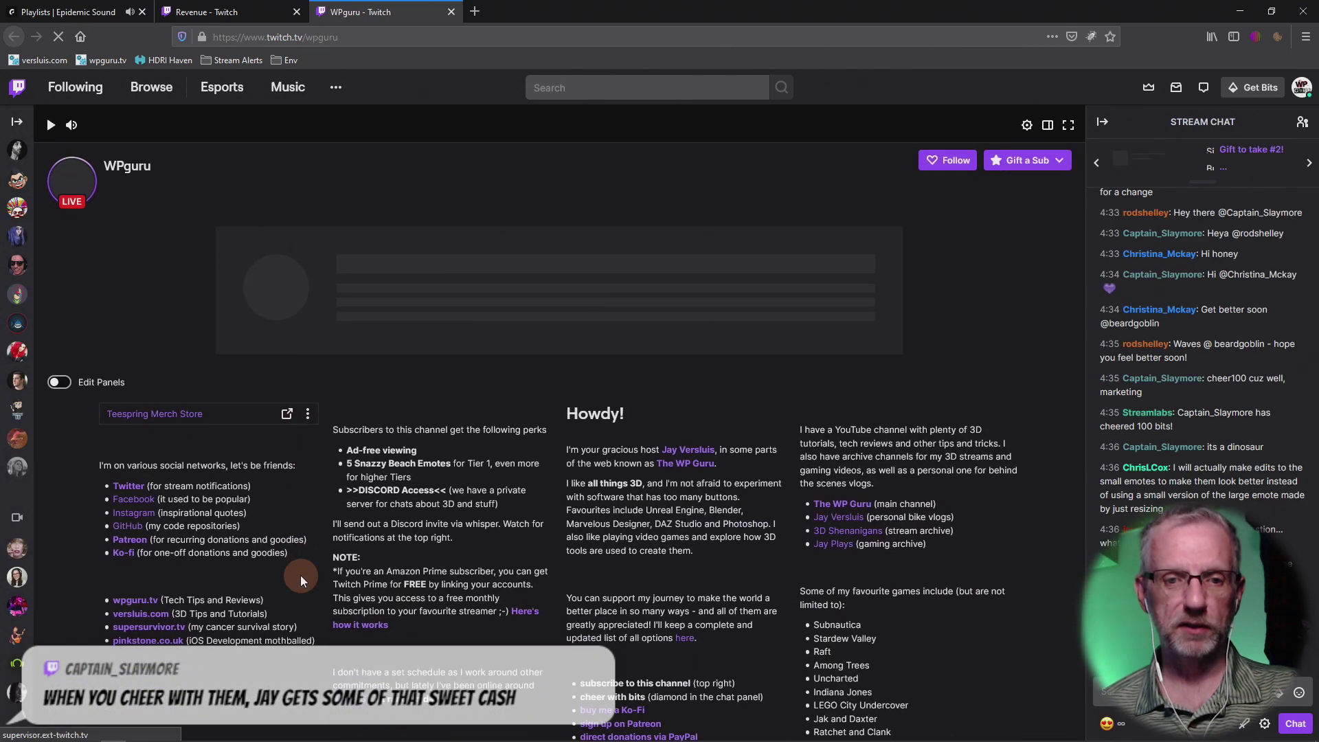
scroll(300, 577, "down", 3)
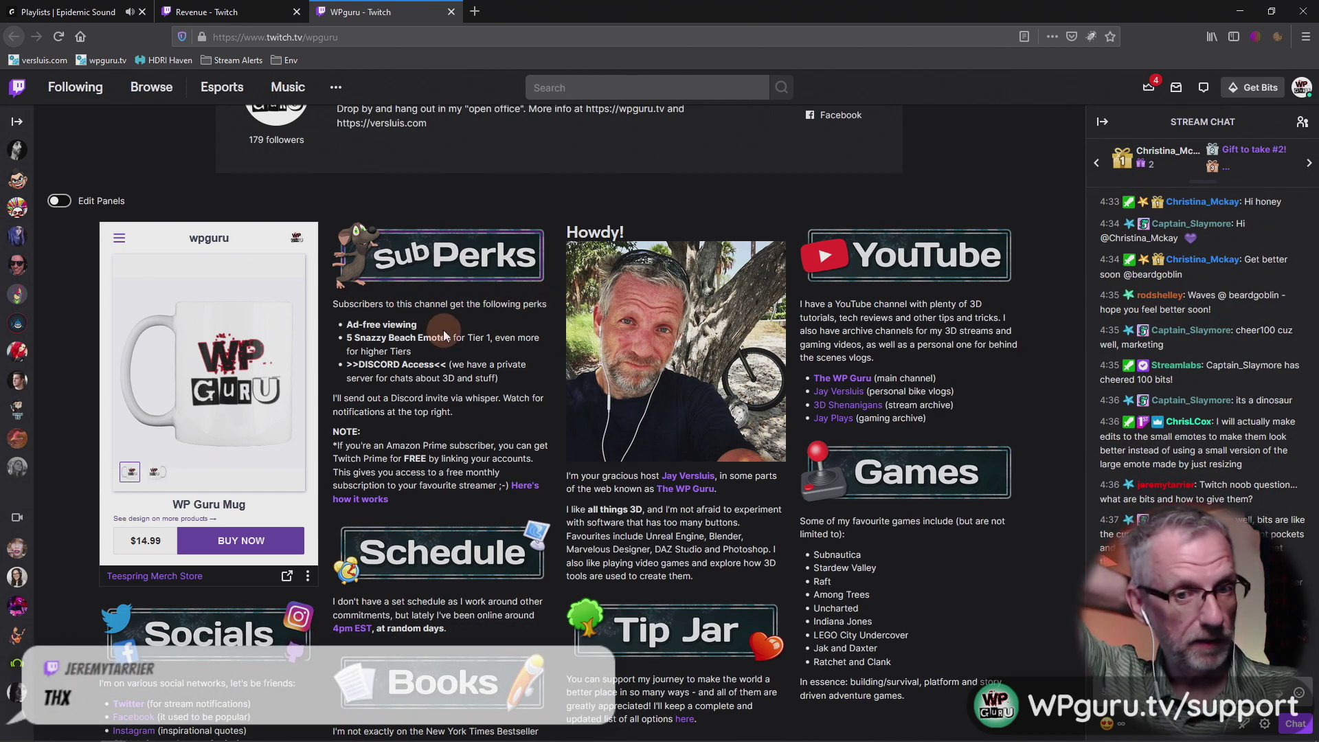
right_click(448, 269)
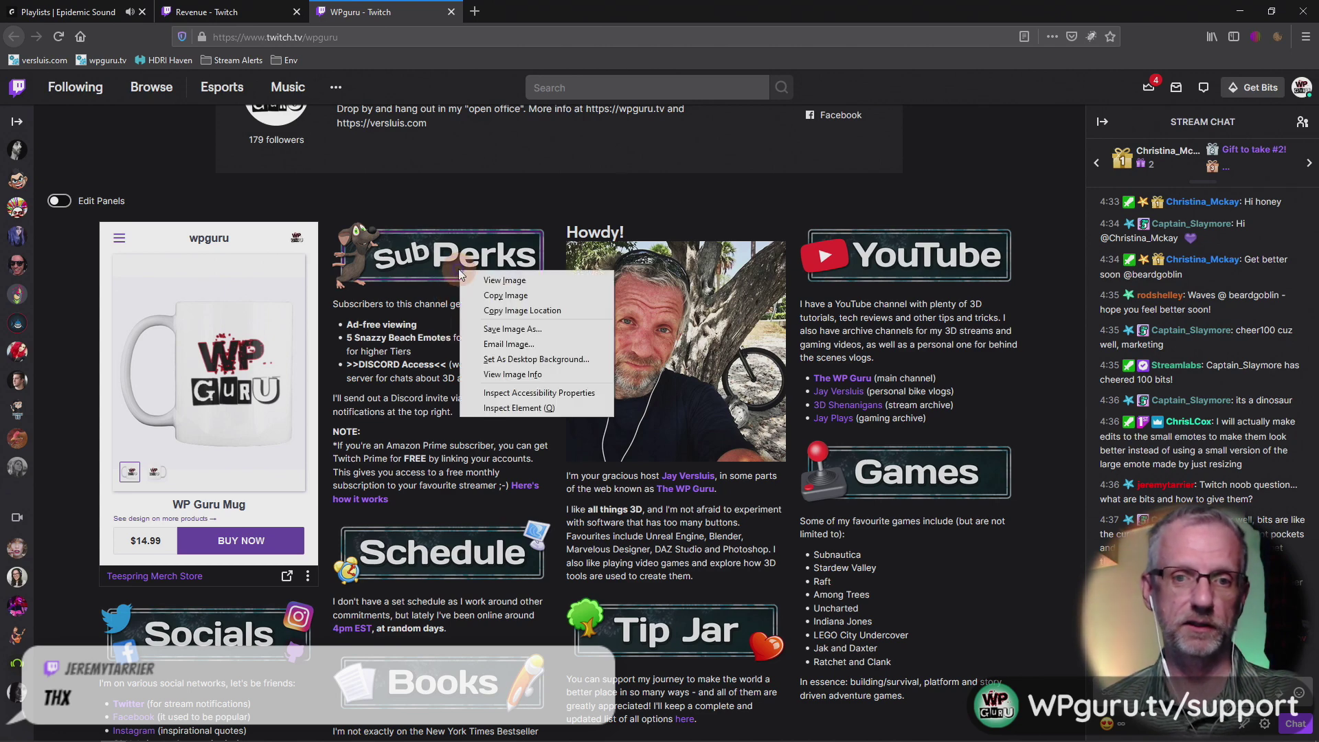
left_click(491, 282)
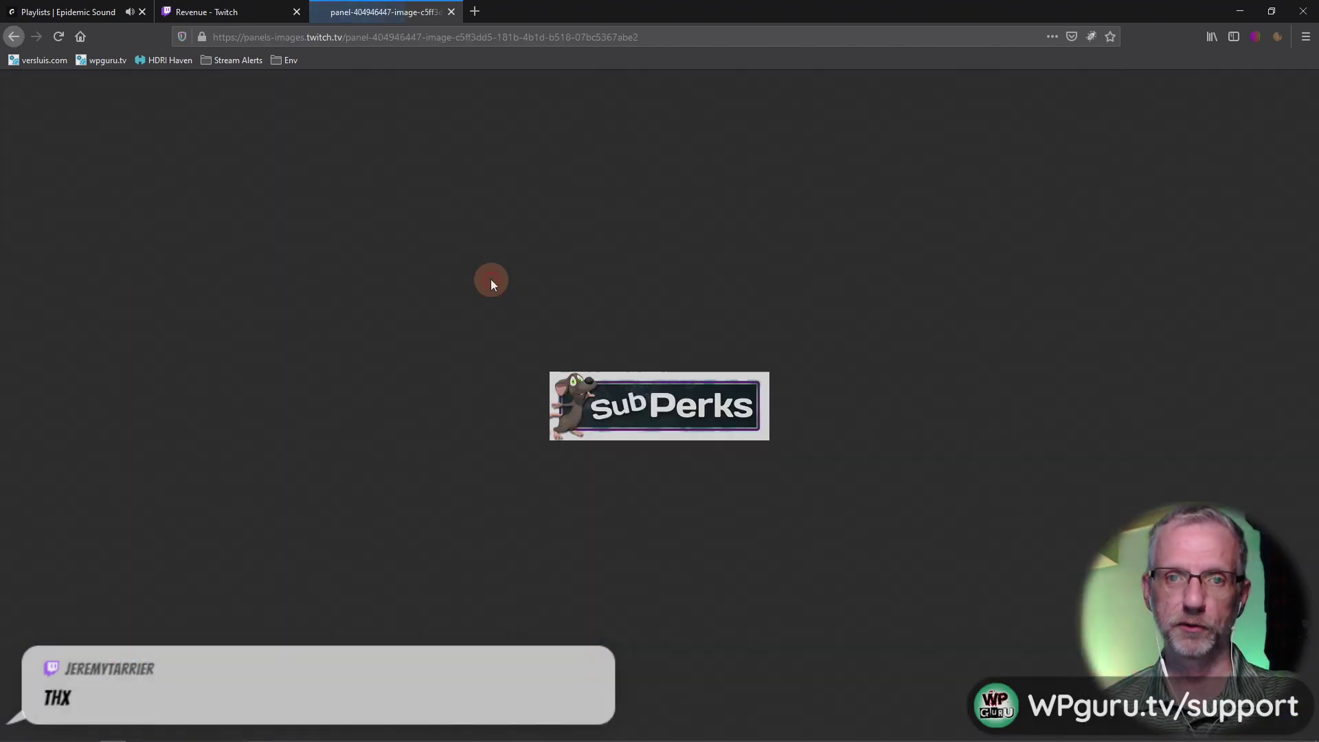
right_click(672, 407)
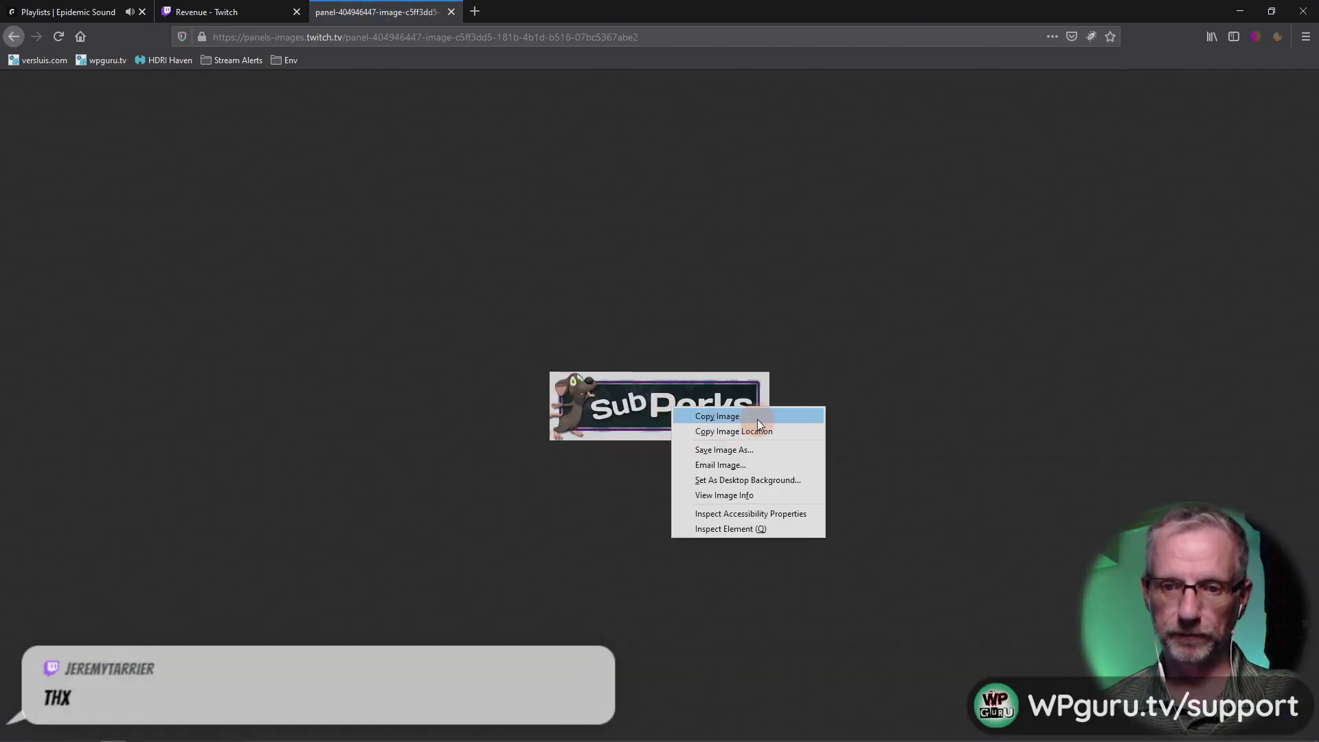
left_click(773, 451)
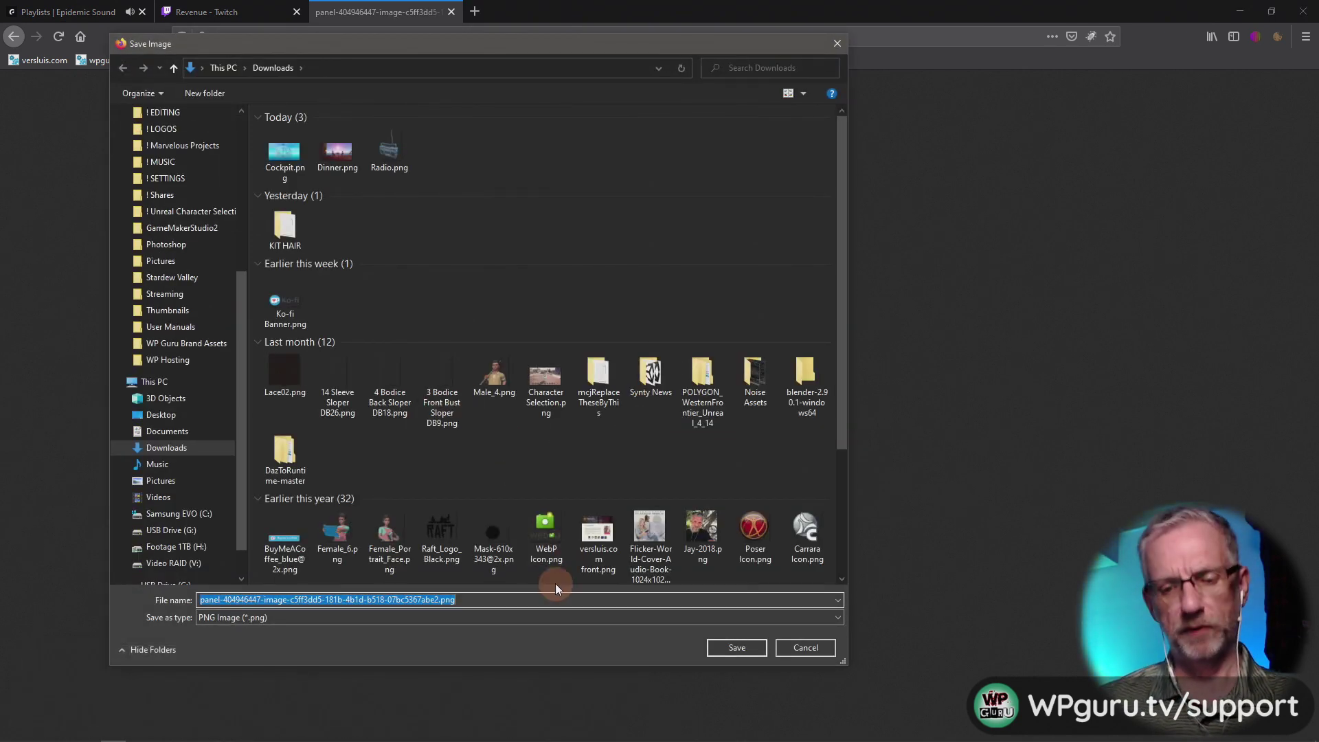
type("Sub Perks")
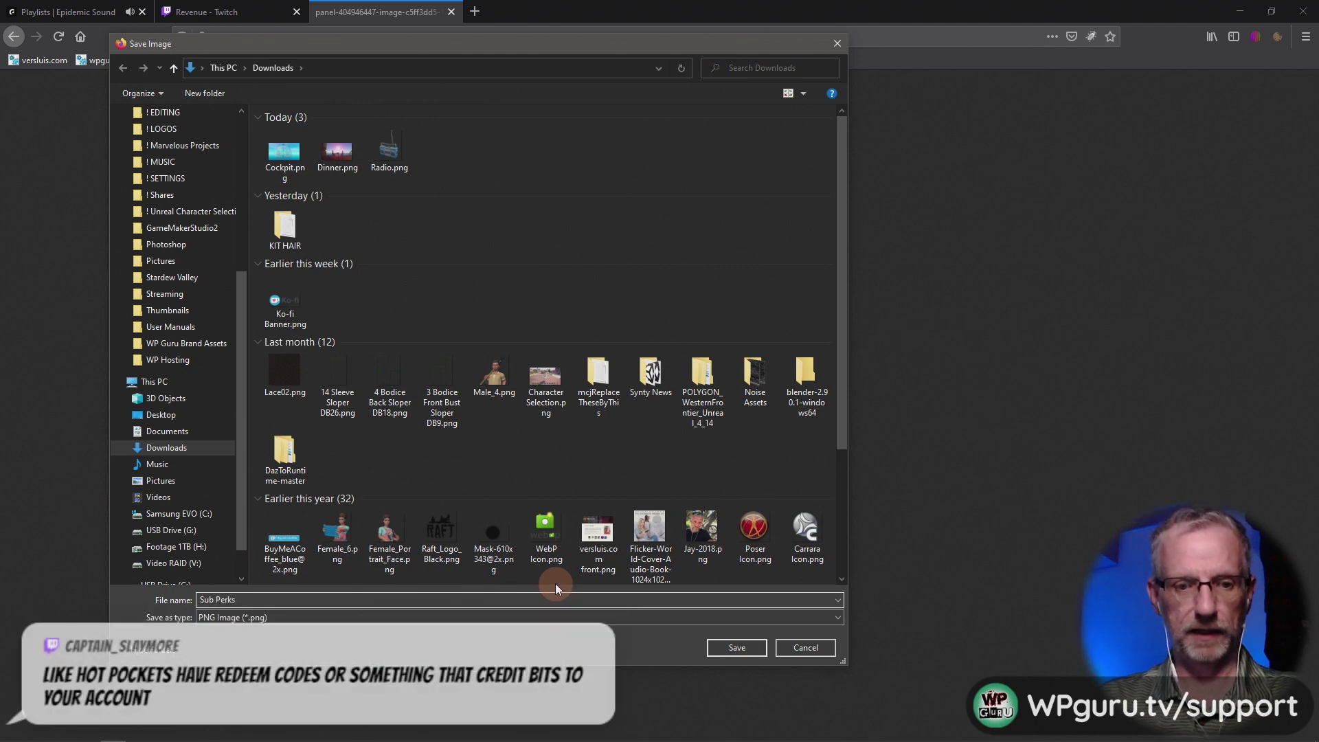
key("Return")
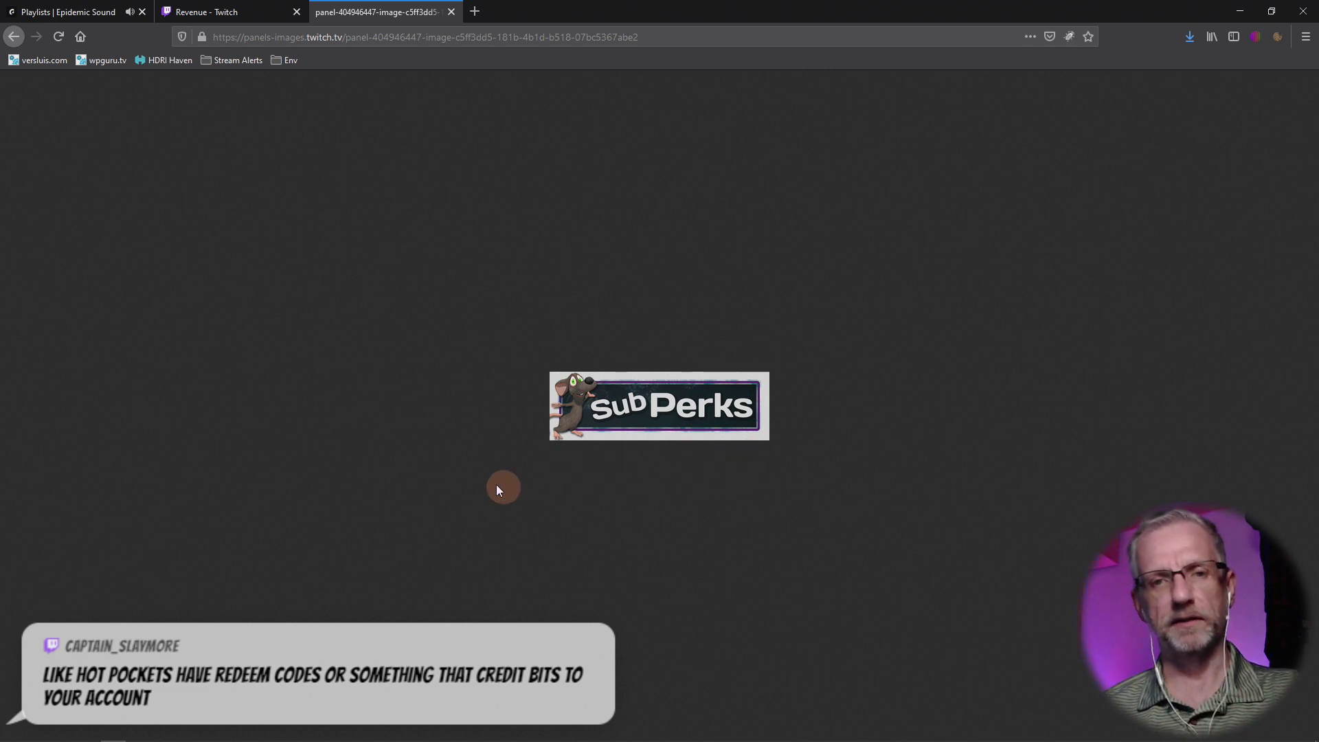
Step: Go back to the WPguru channel page, pause its live stream player and look over the info panels
left_click(14, 36)
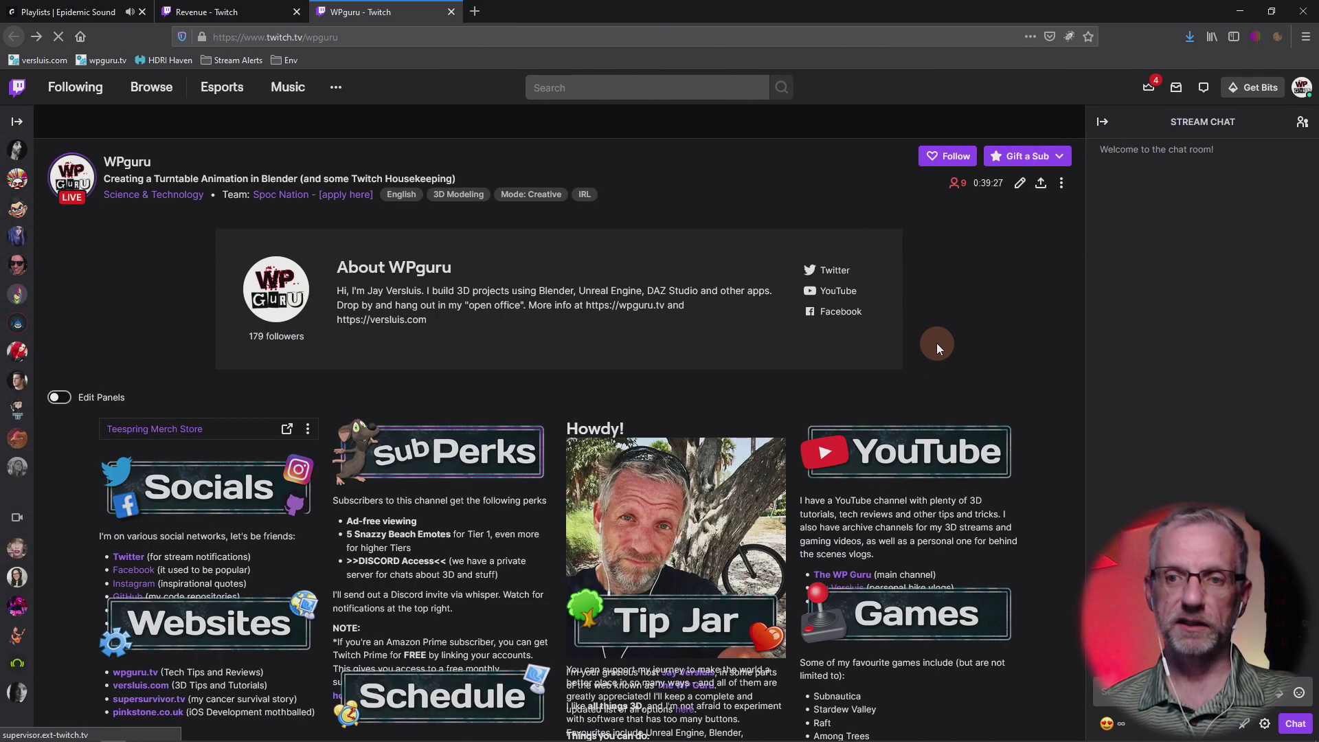
scroll(937, 344, "down", 3)
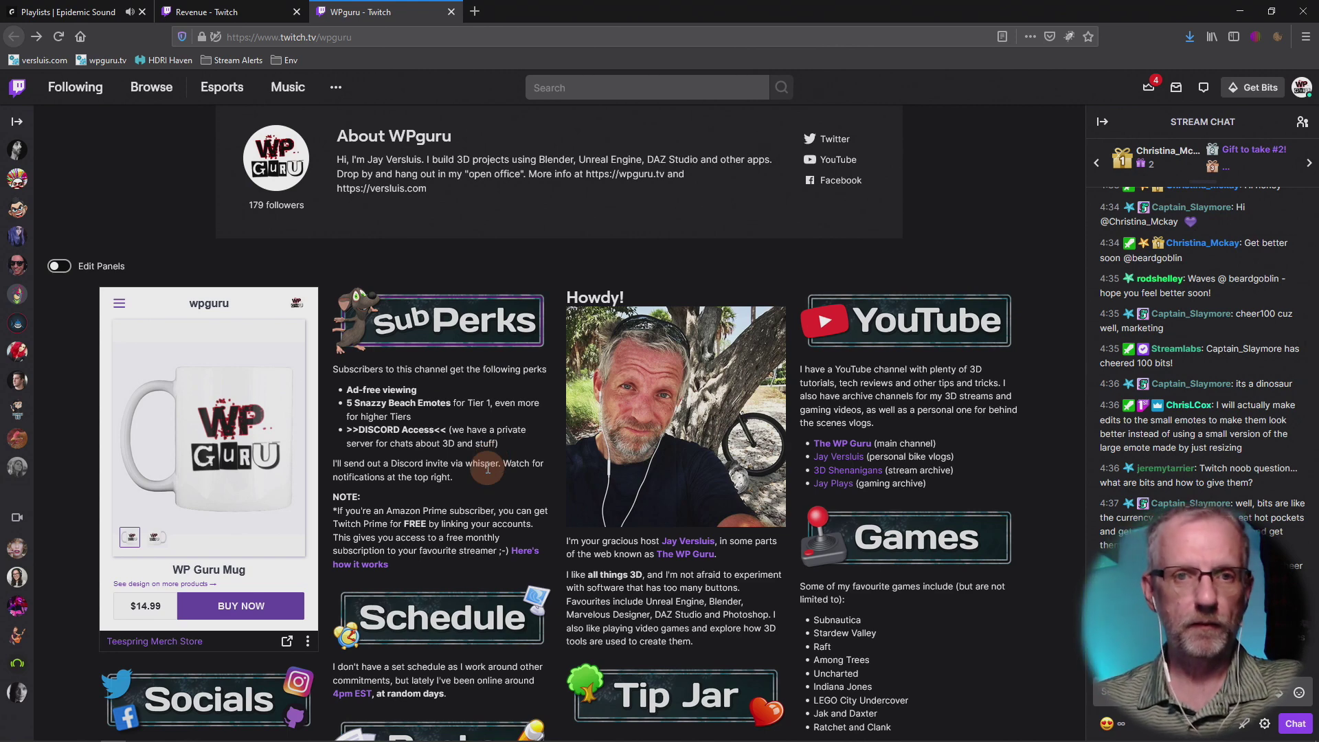
scroll(488, 467, "up", 5)
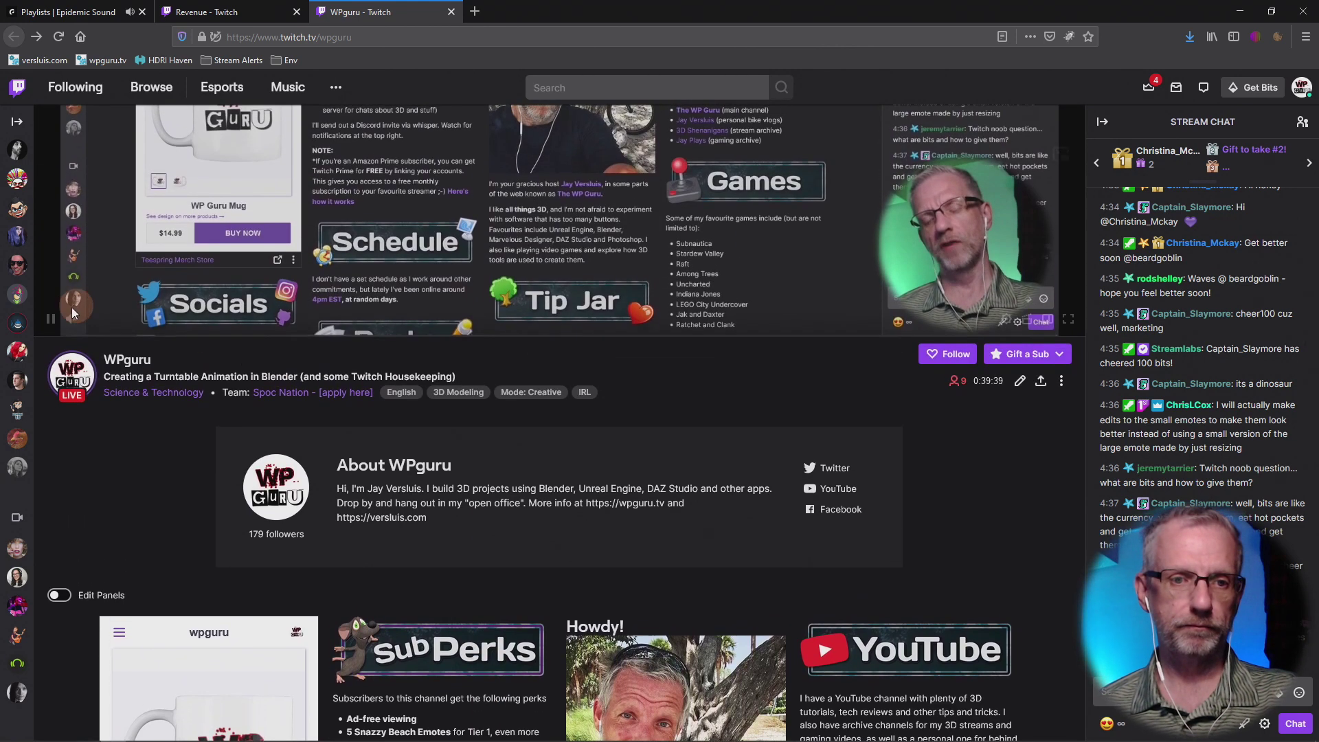
left_click(51, 319)
scroll(212, 413, "down", 3)
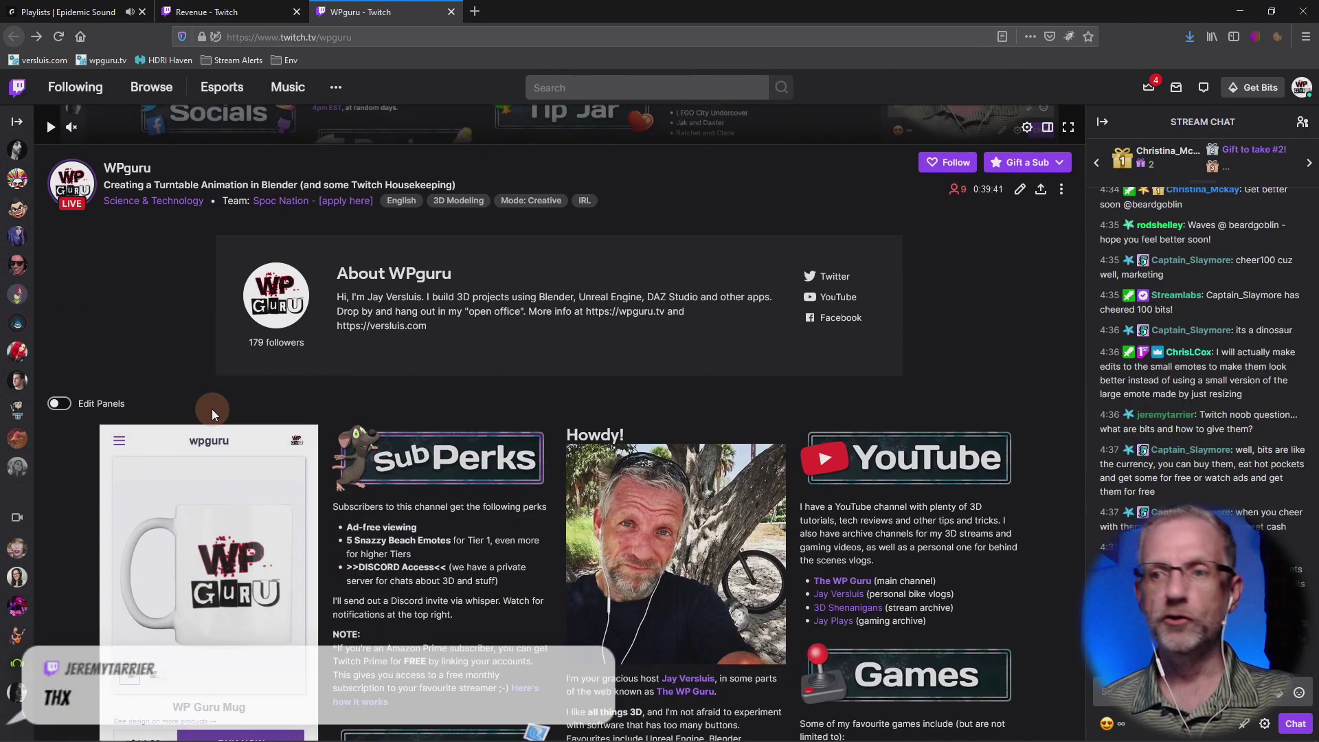
scroll(212, 409, "down", 2)
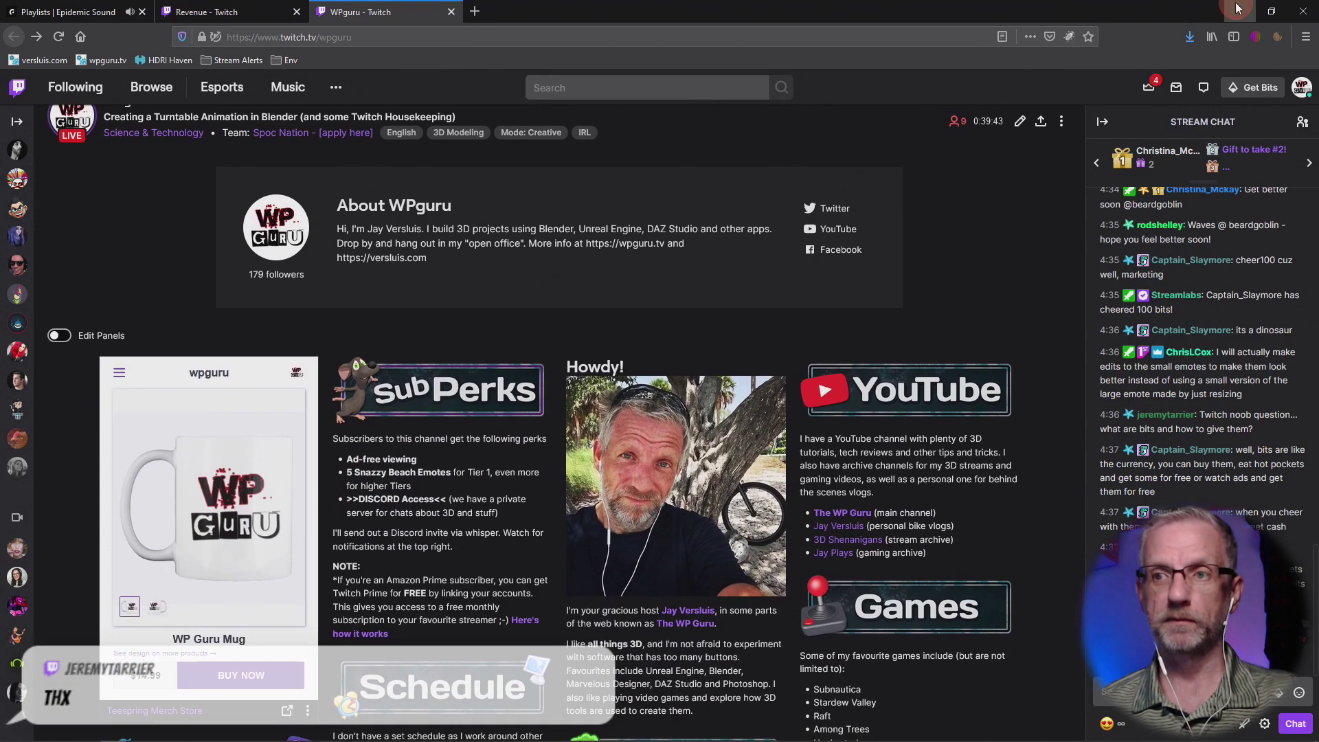
Step: Switch to Photoshop, closing the 128X128 folder window and moving the Twitch folder window out of the way
left_click(1240, 11)
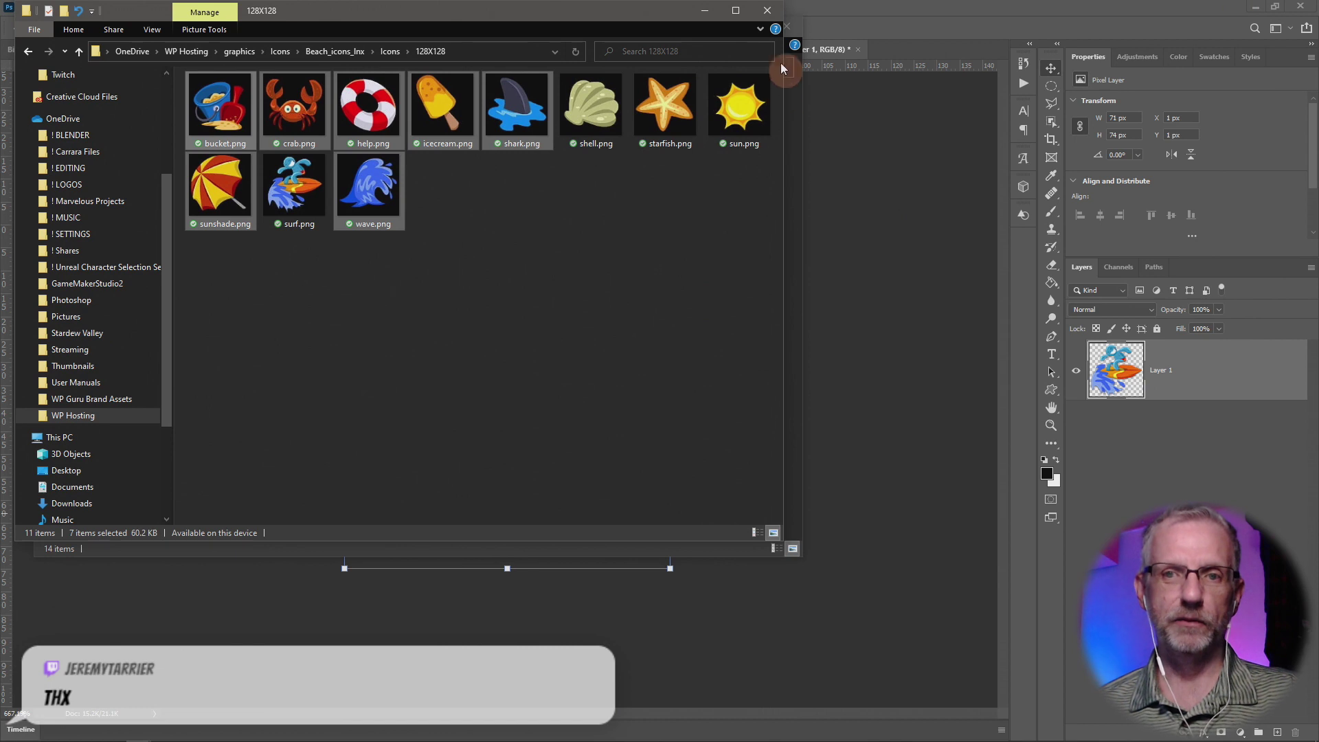
left_click(701, 9)
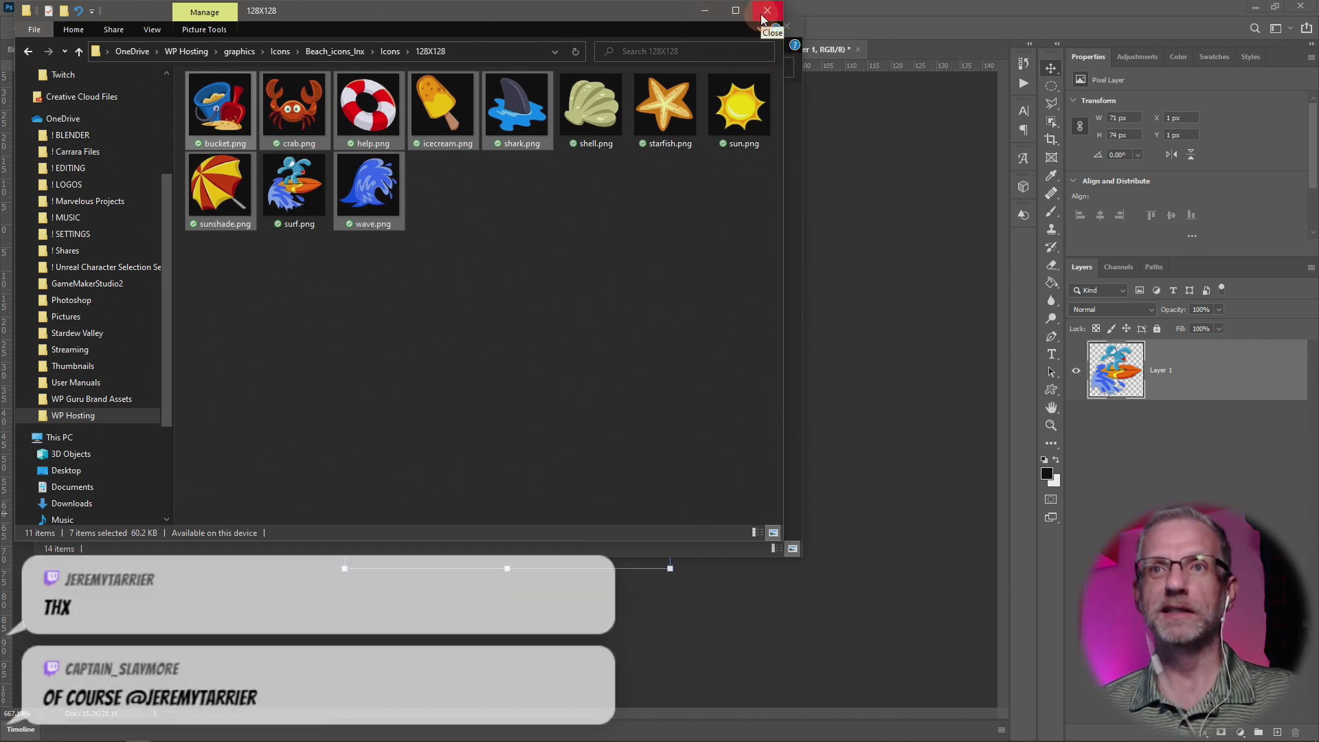
left_click(762, 14)
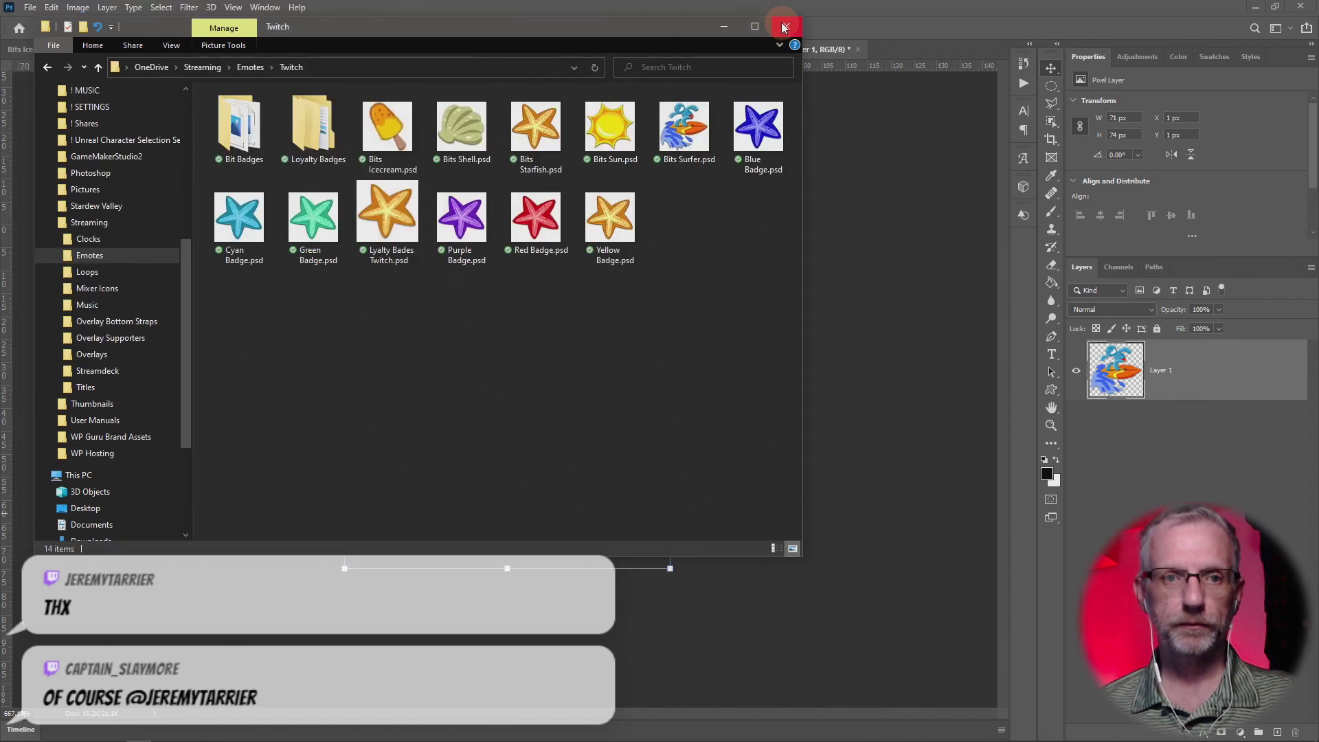
left_click_drag(635, 30, 1054, 140)
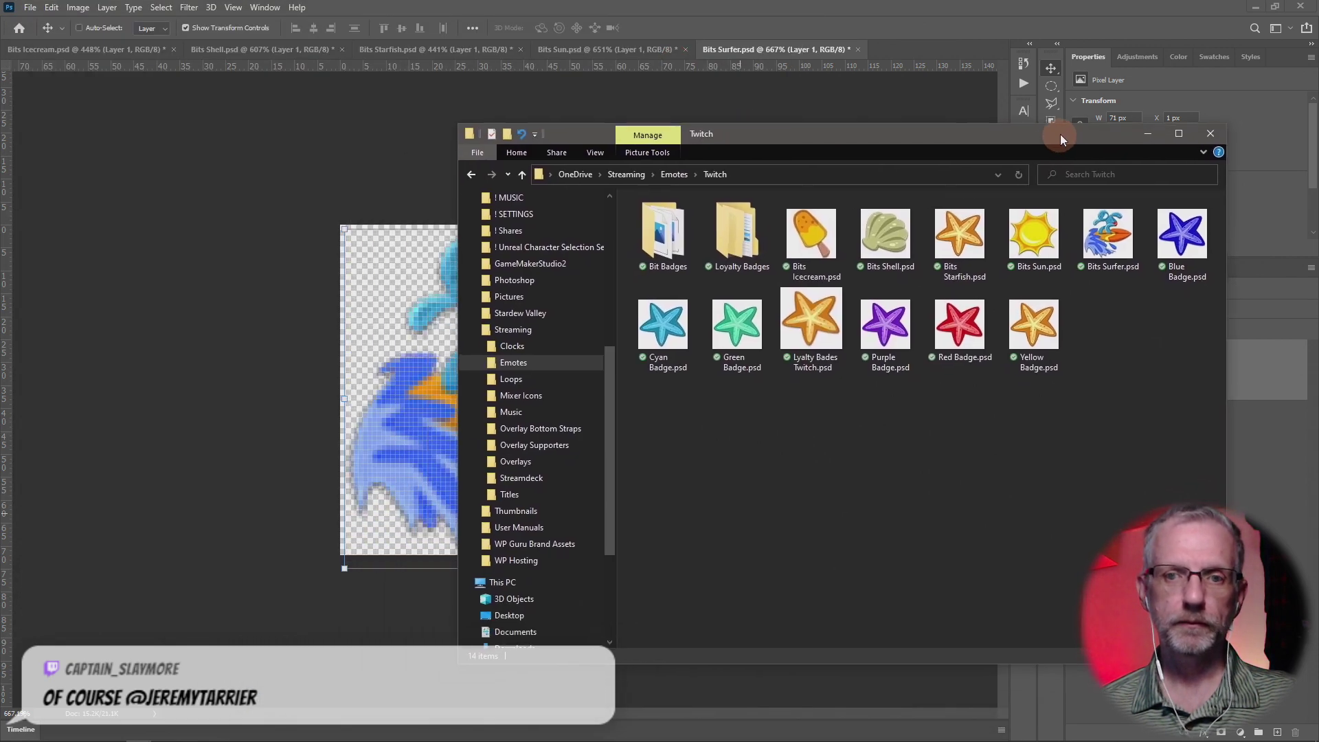
left_click(662, 30)
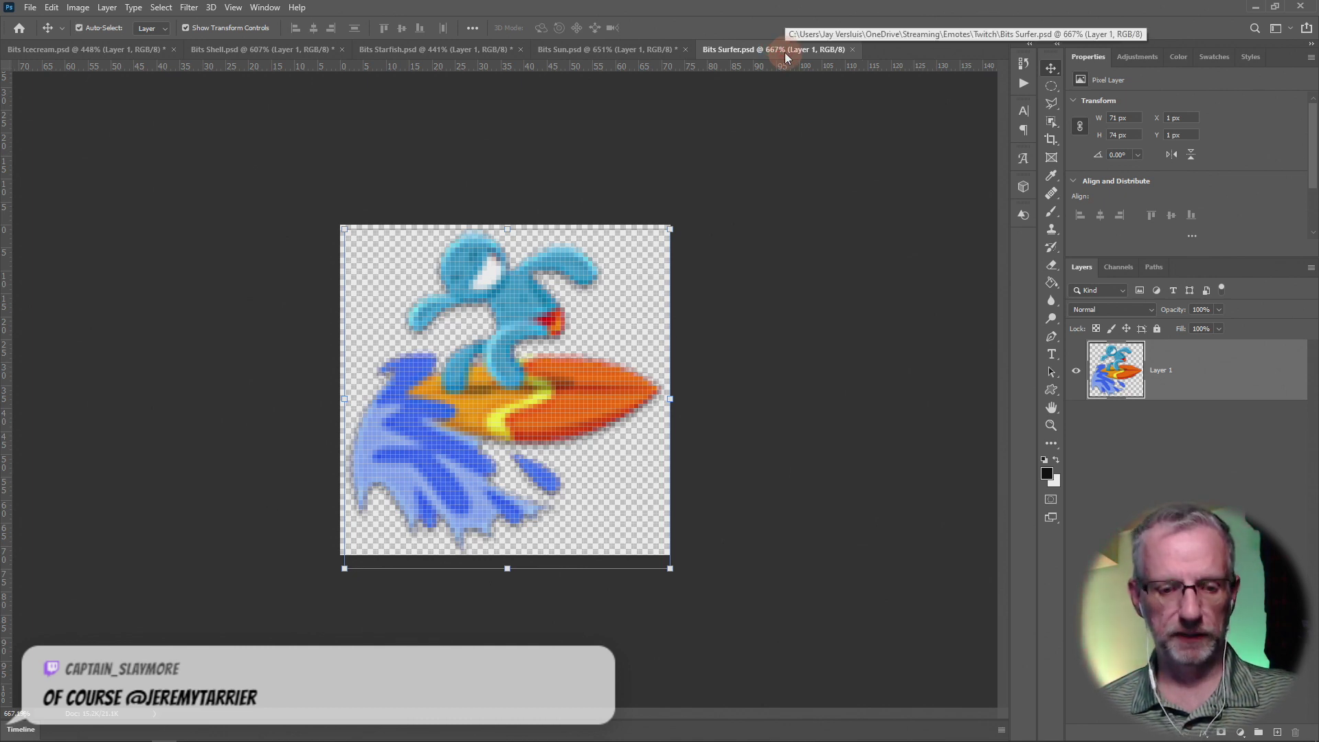
Step: Save and close the open Bits Surfer, Sun, Starfish, Shell and Icecream documents
key("ctrl+w")
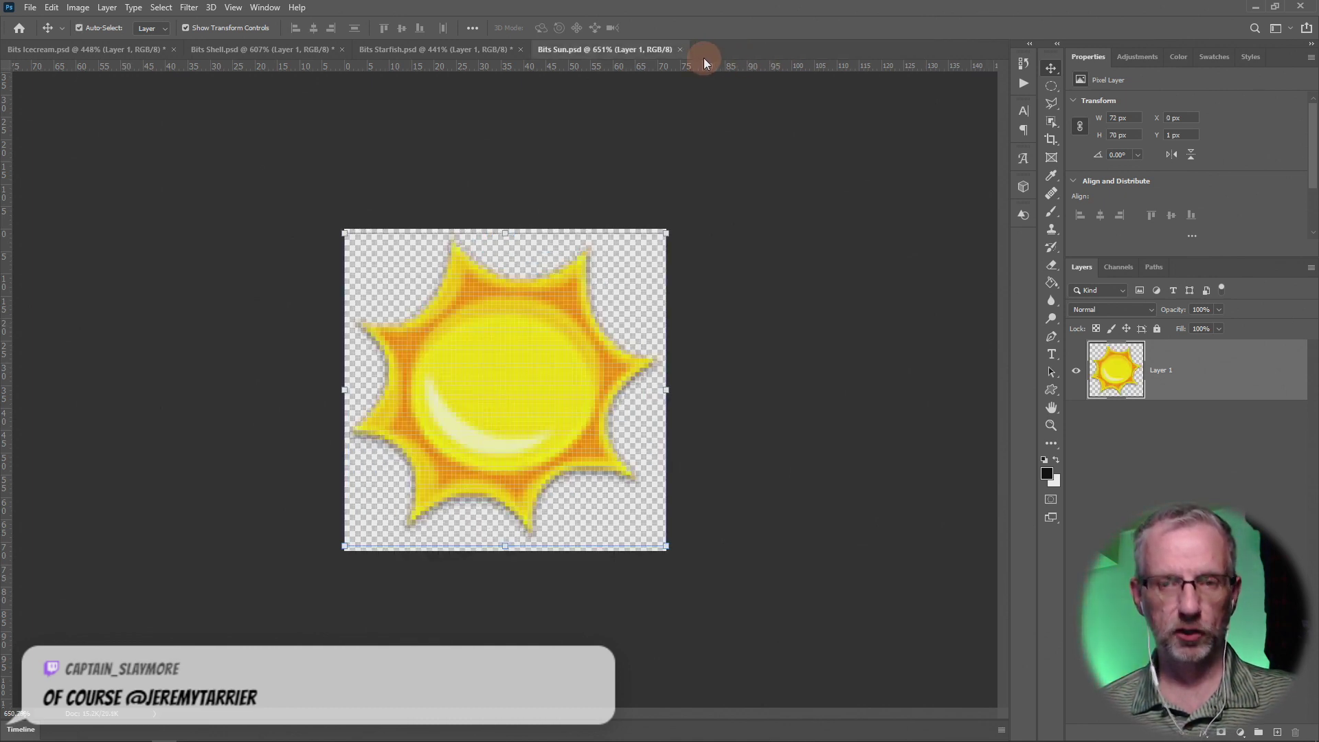
key("ctrl+w")
key("ctrl+w")
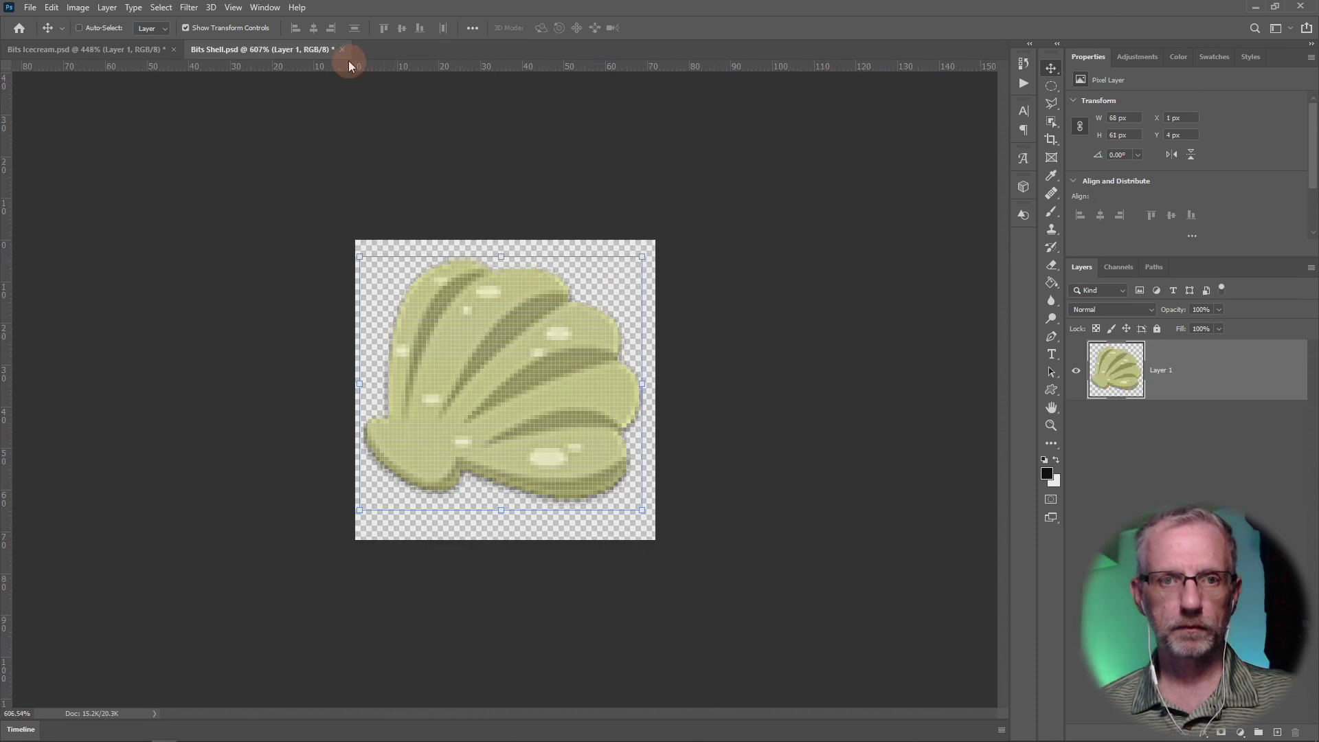
key("ctrl+w")
left_click(611, 279)
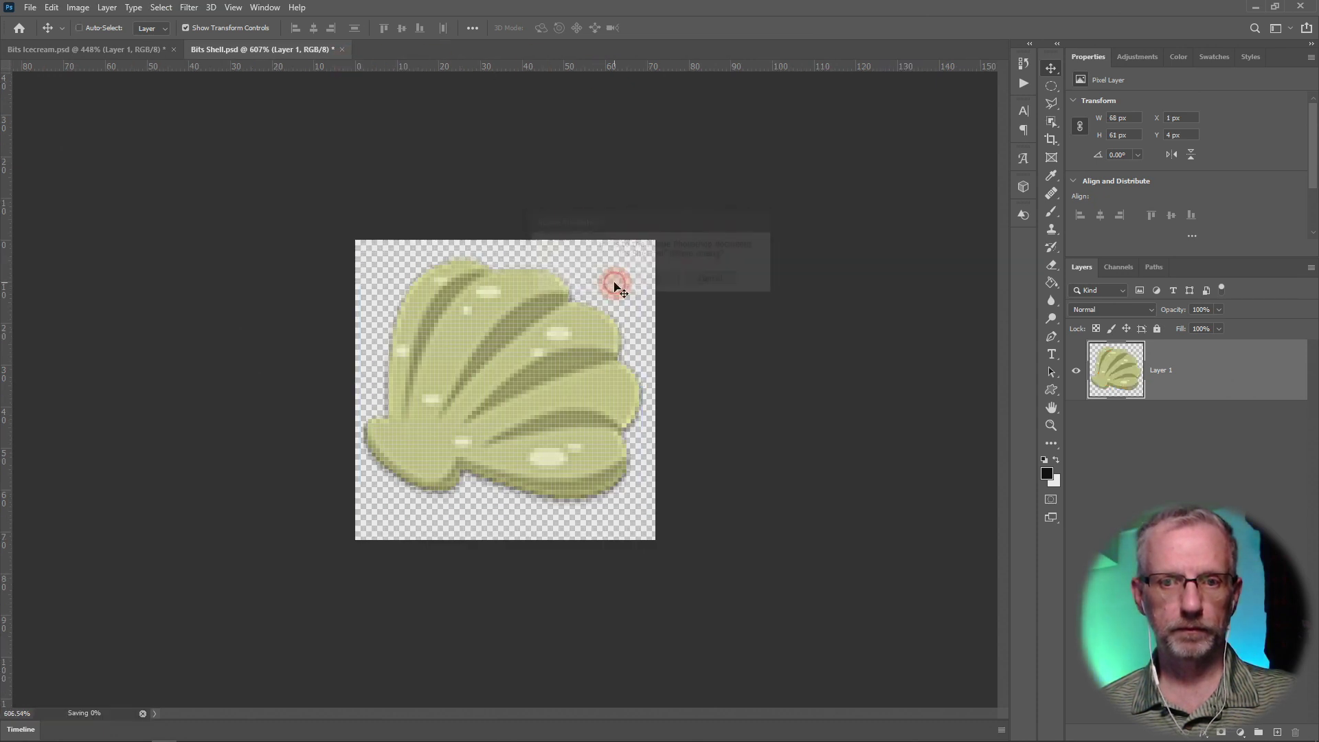
key("ctrl+w")
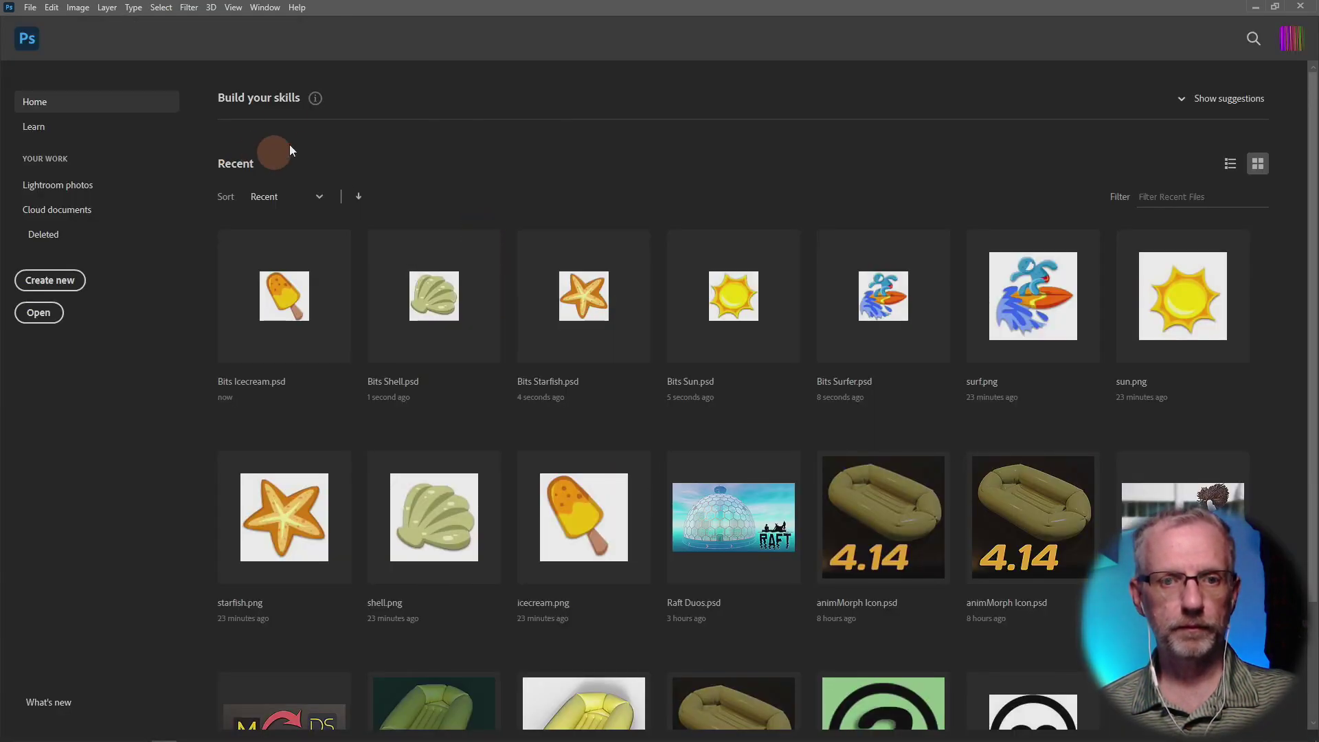
Step: Open Sub Perks.png from the Downloads folder
left_click(30, 9)
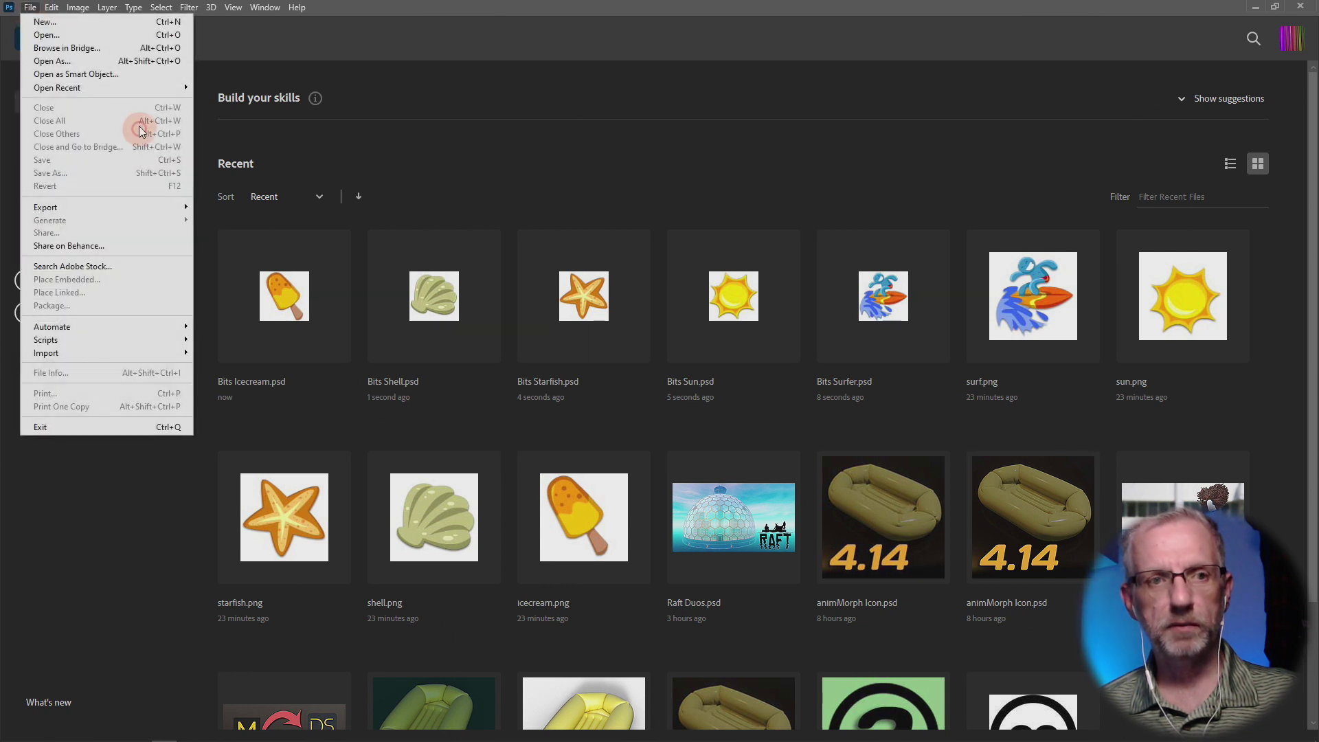
left_click(126, 35)
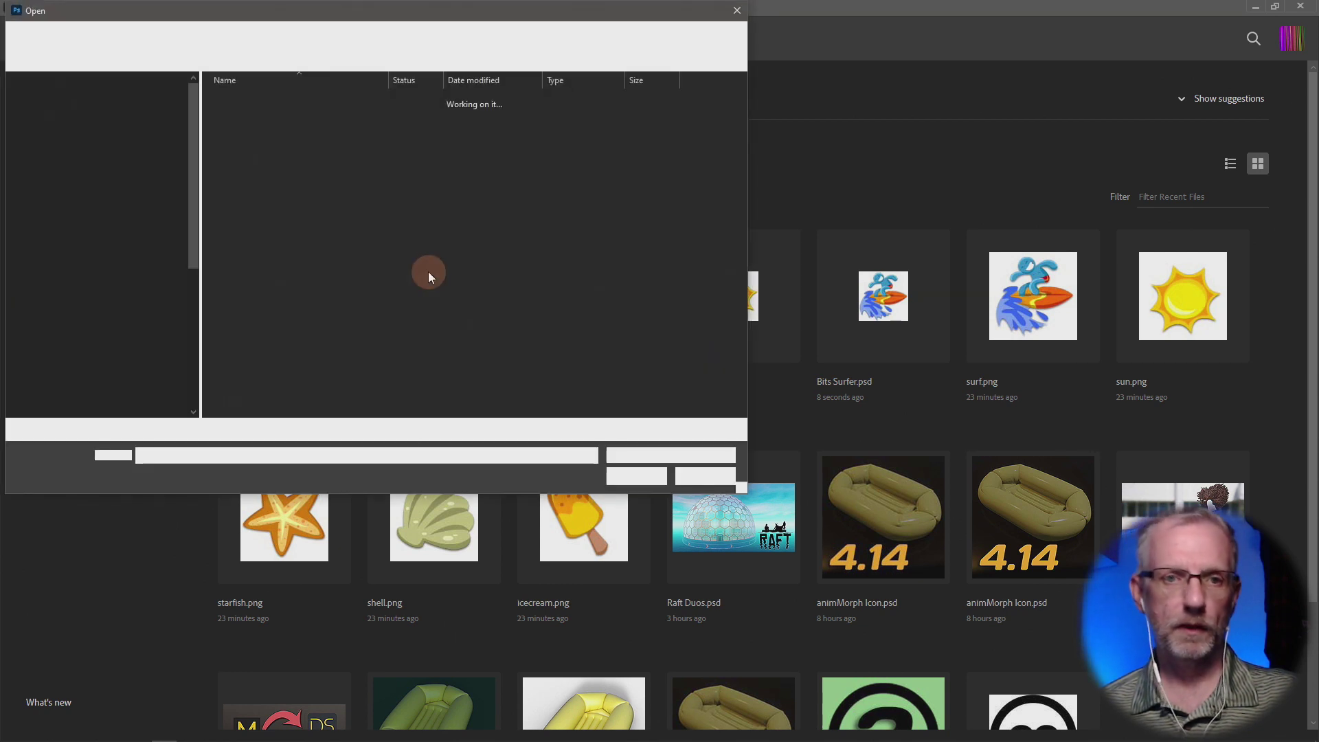
scroll(110, 199, "up", 2)
scroll(109, 194, "up", 2)
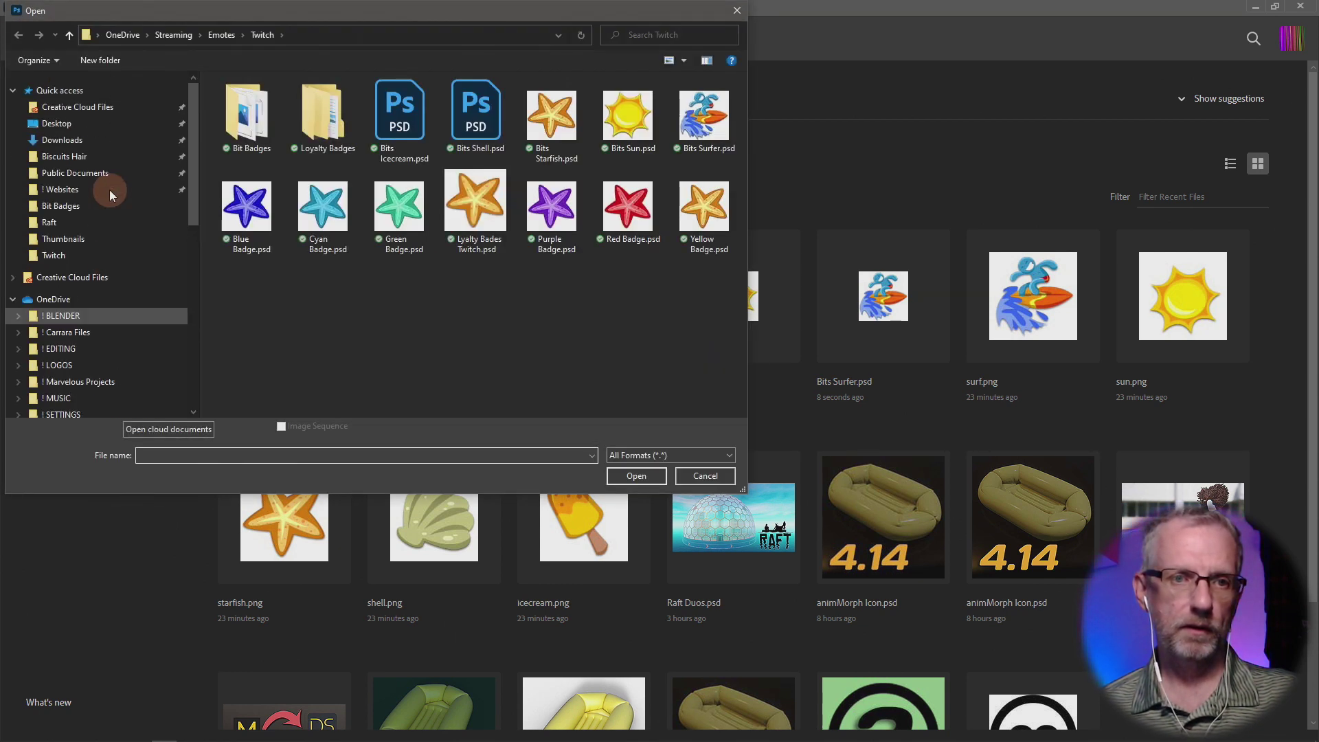
left_click(112, 140)
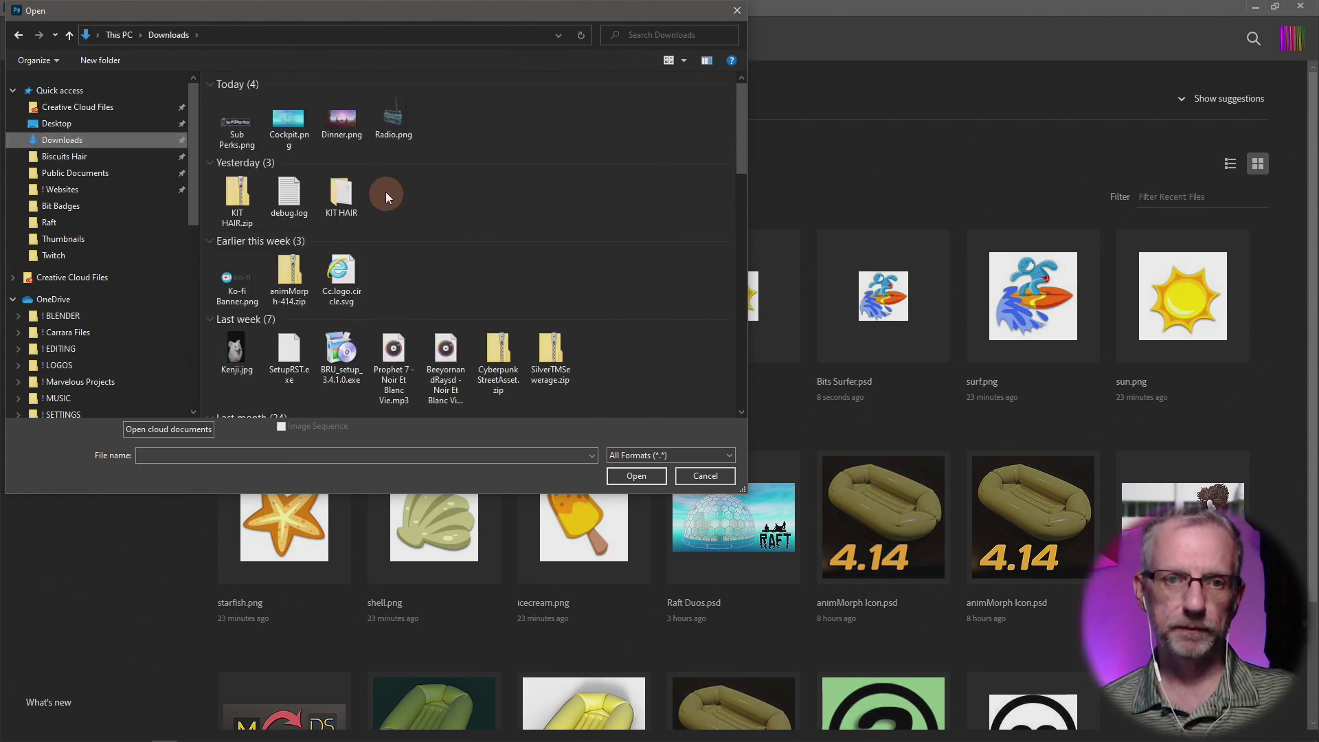
double_click(230, 128)
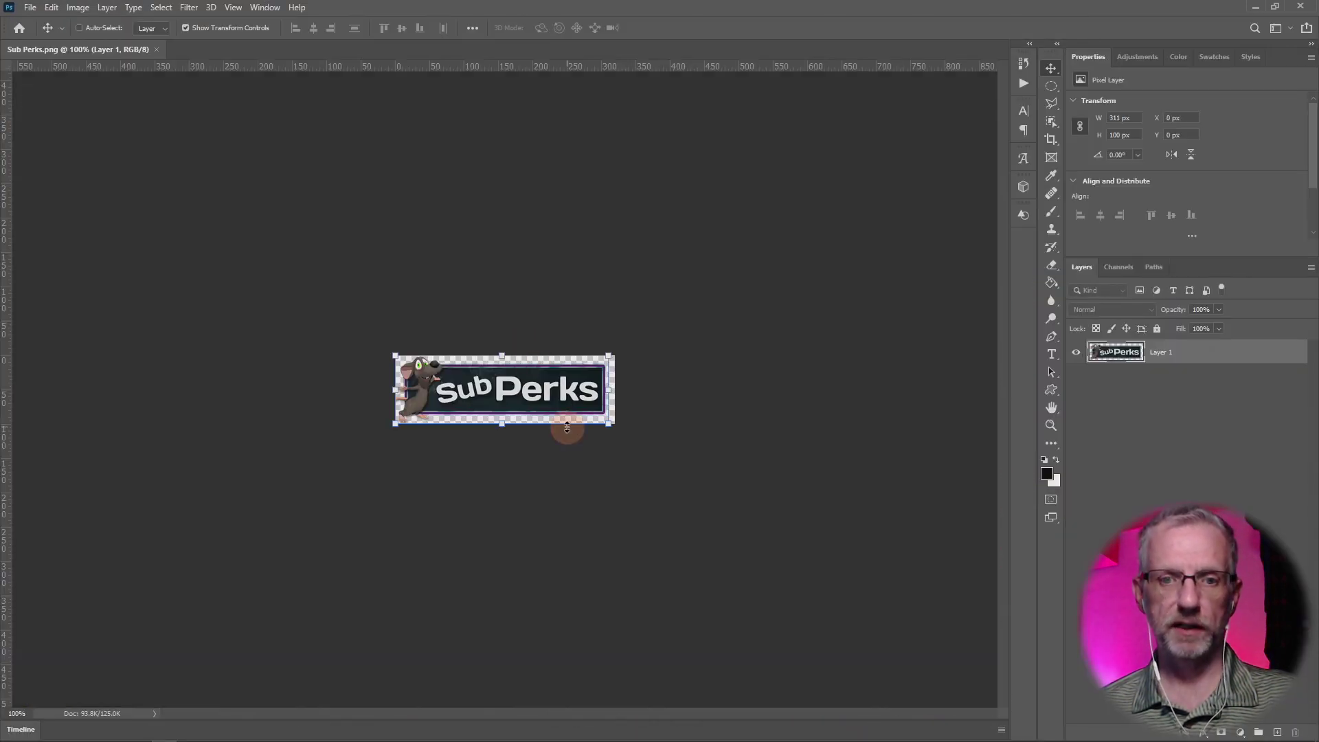
scroll(566, 427, "up", 5)
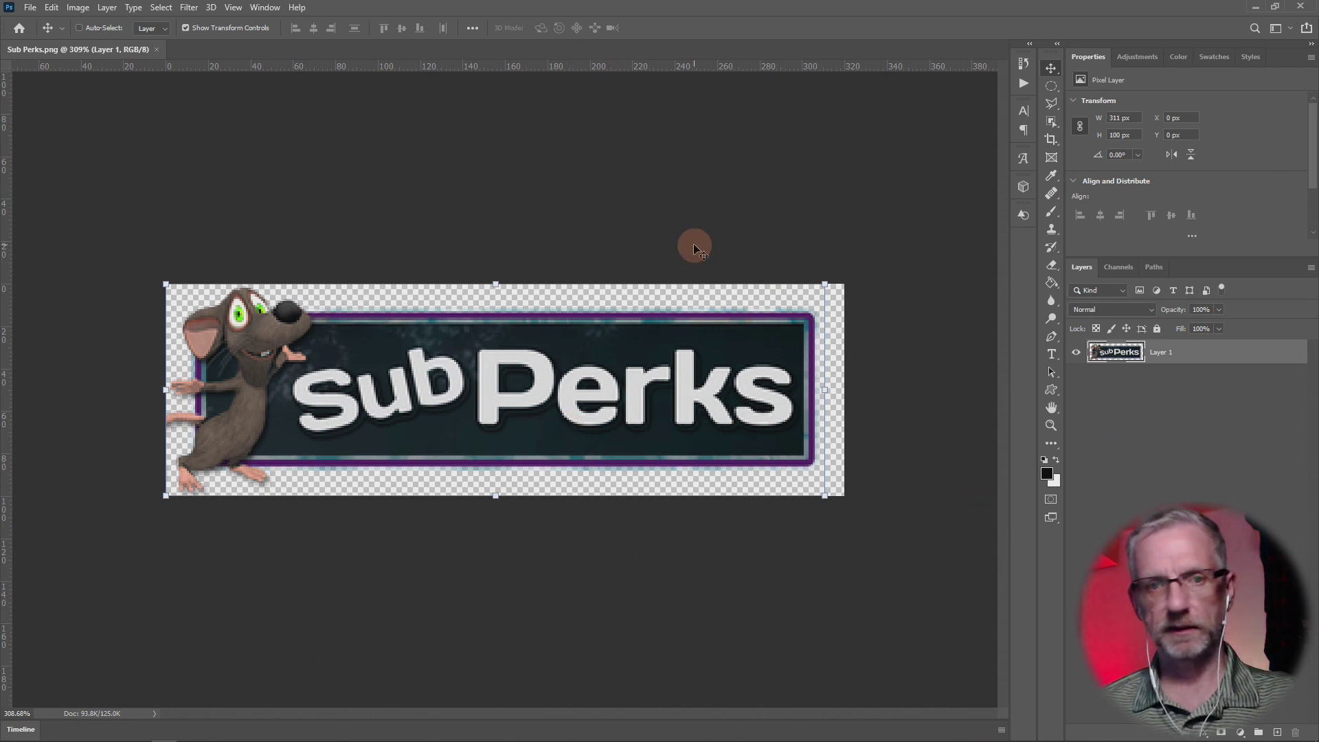
Step: Set the canvas height to 500 pixels with the anchor at the top centre, extending the canvas below the banner
left_click(88, 8)
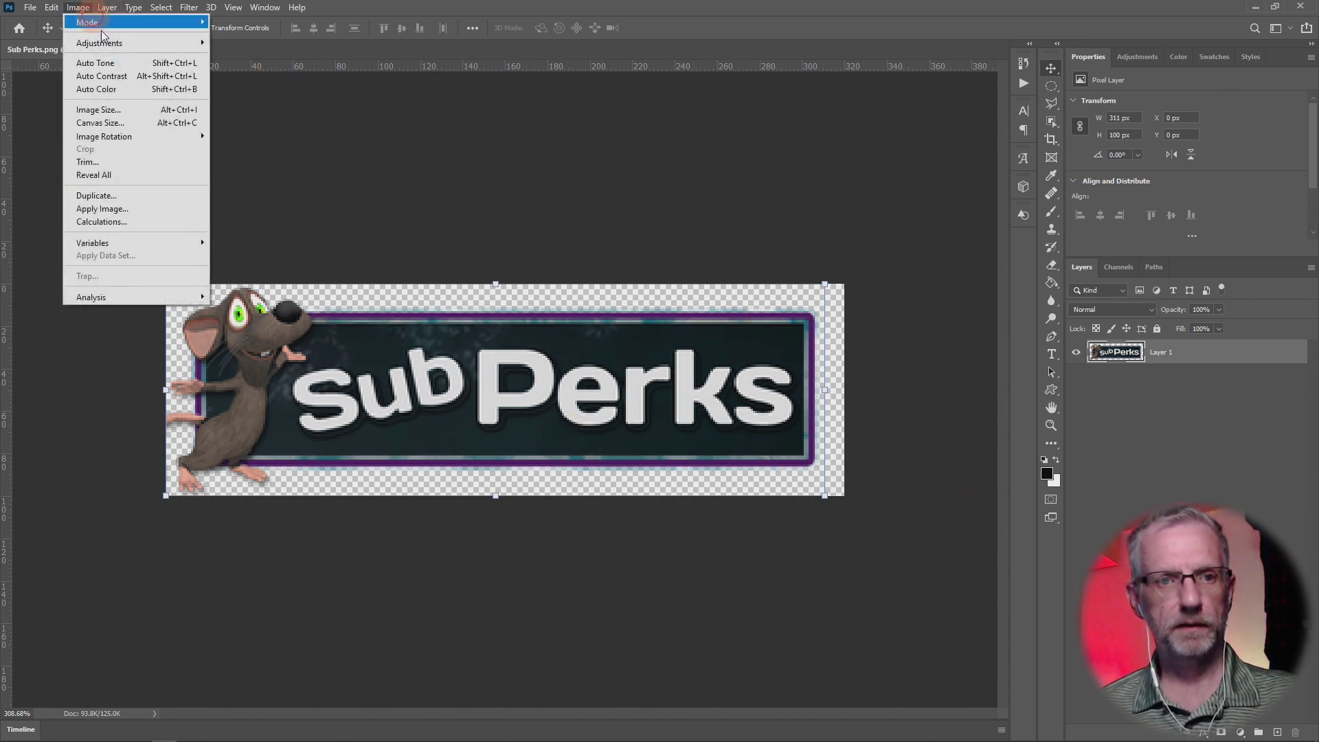
left_click(117, 124)
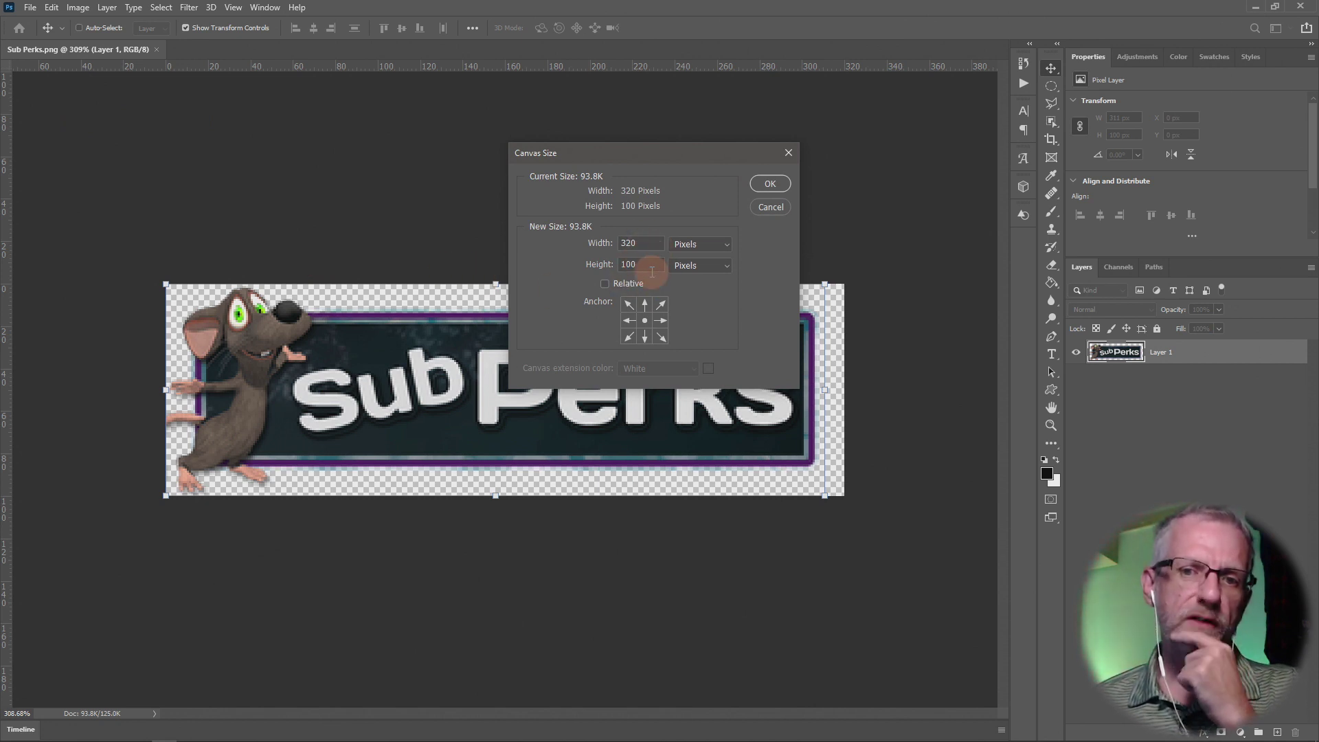
left_click_drag(651, 265, 584, 265)
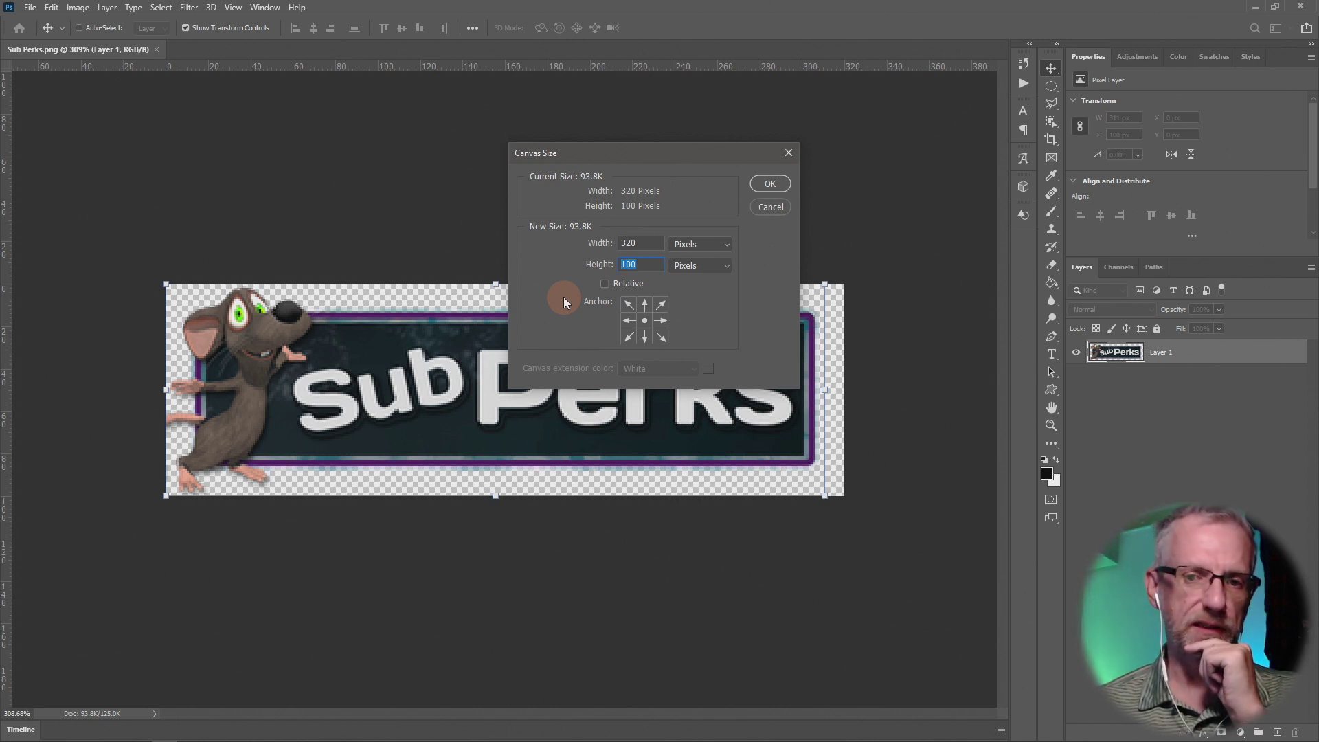
type("500")
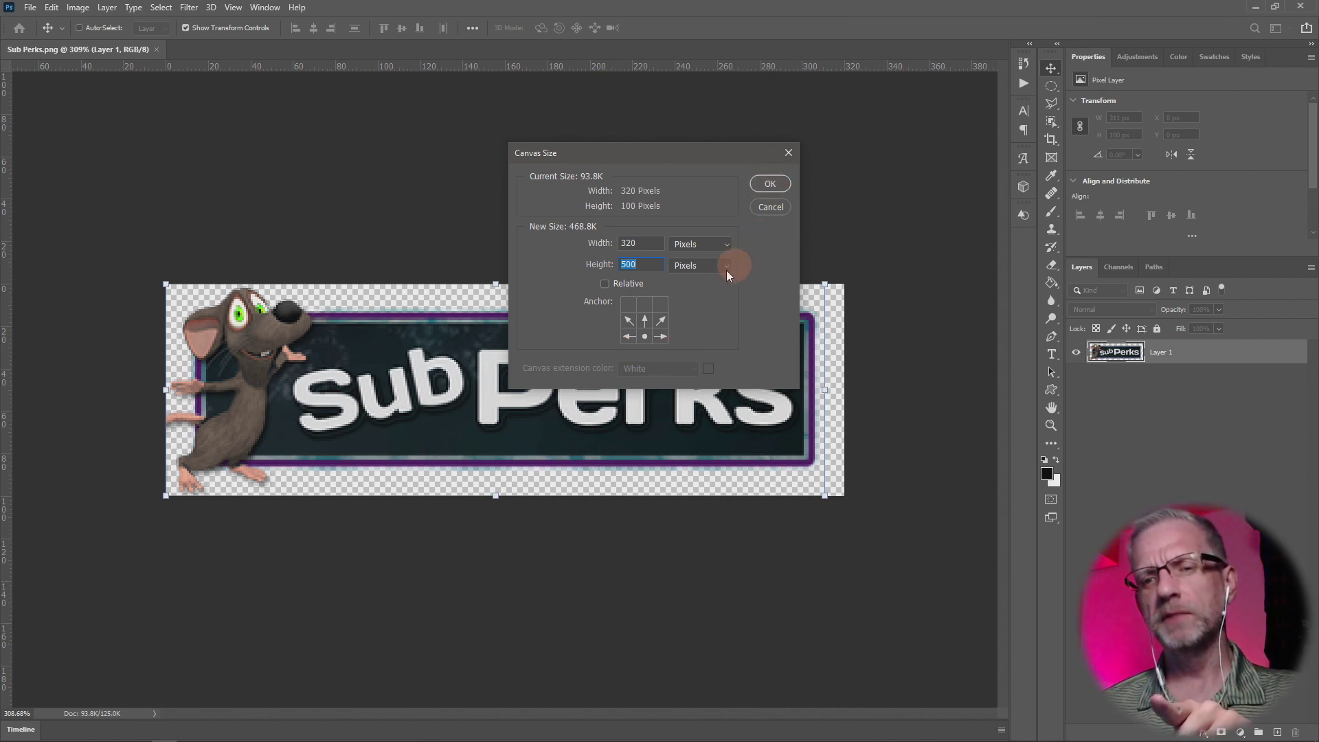
left_click(650, 306)
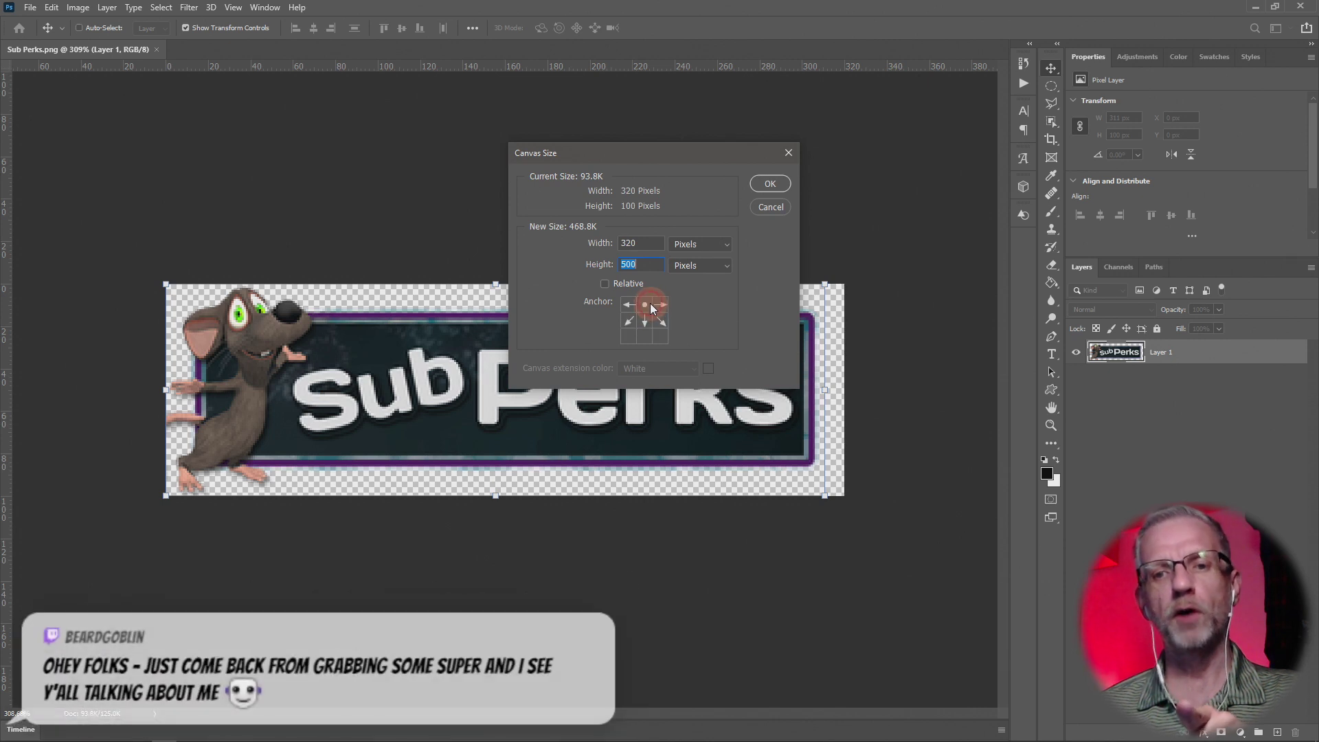
left_click(770, 183)
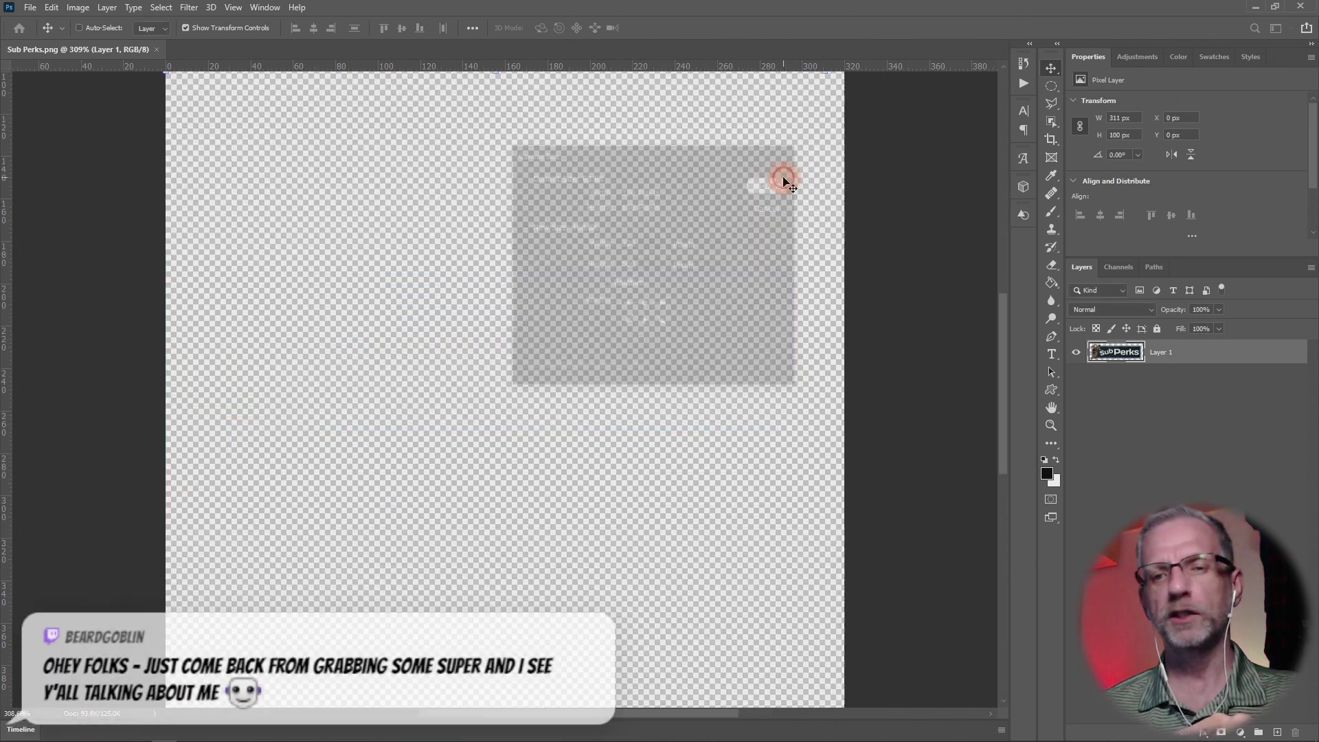
scroll(749, 283, "up", 3)
scroll(748, 285, "up", 4)
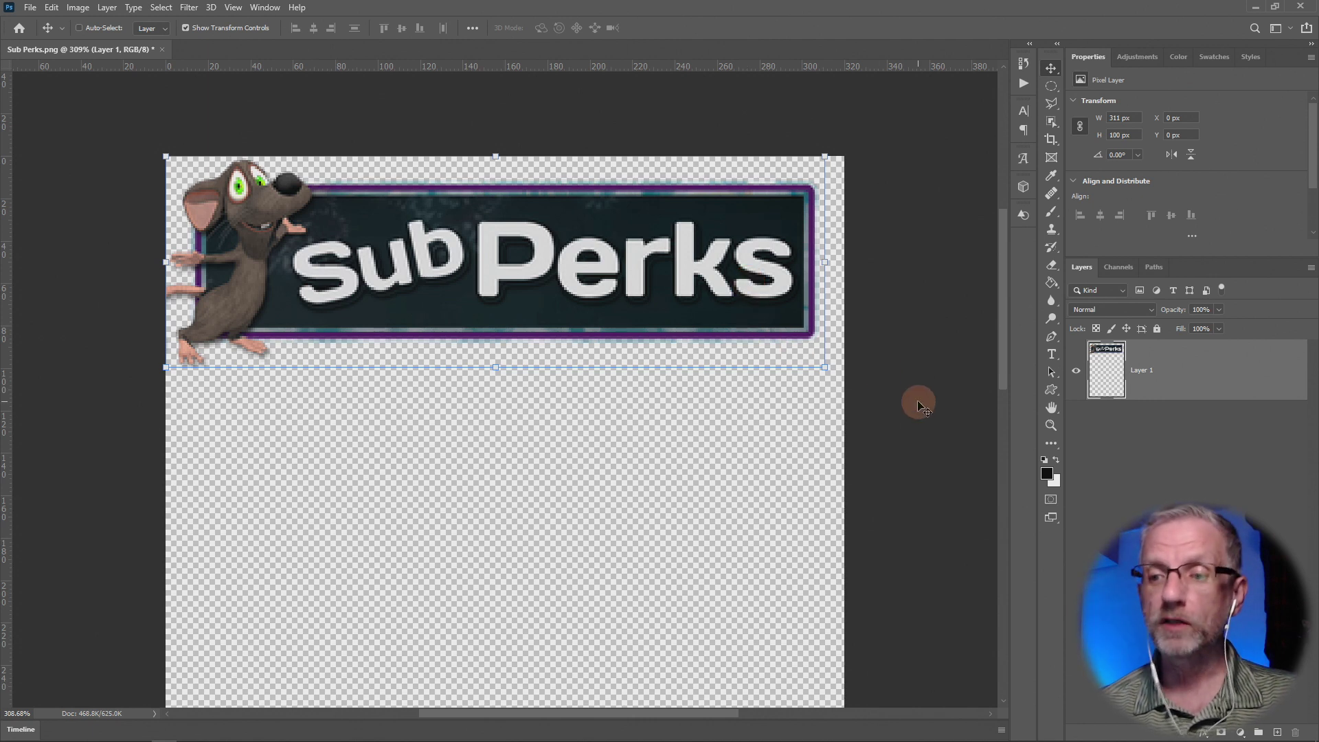
Step: Add a Solid Color fill layer in dark grey #212121 and place it beneath the Sub Perks banner layer
left_click(1249, 738)
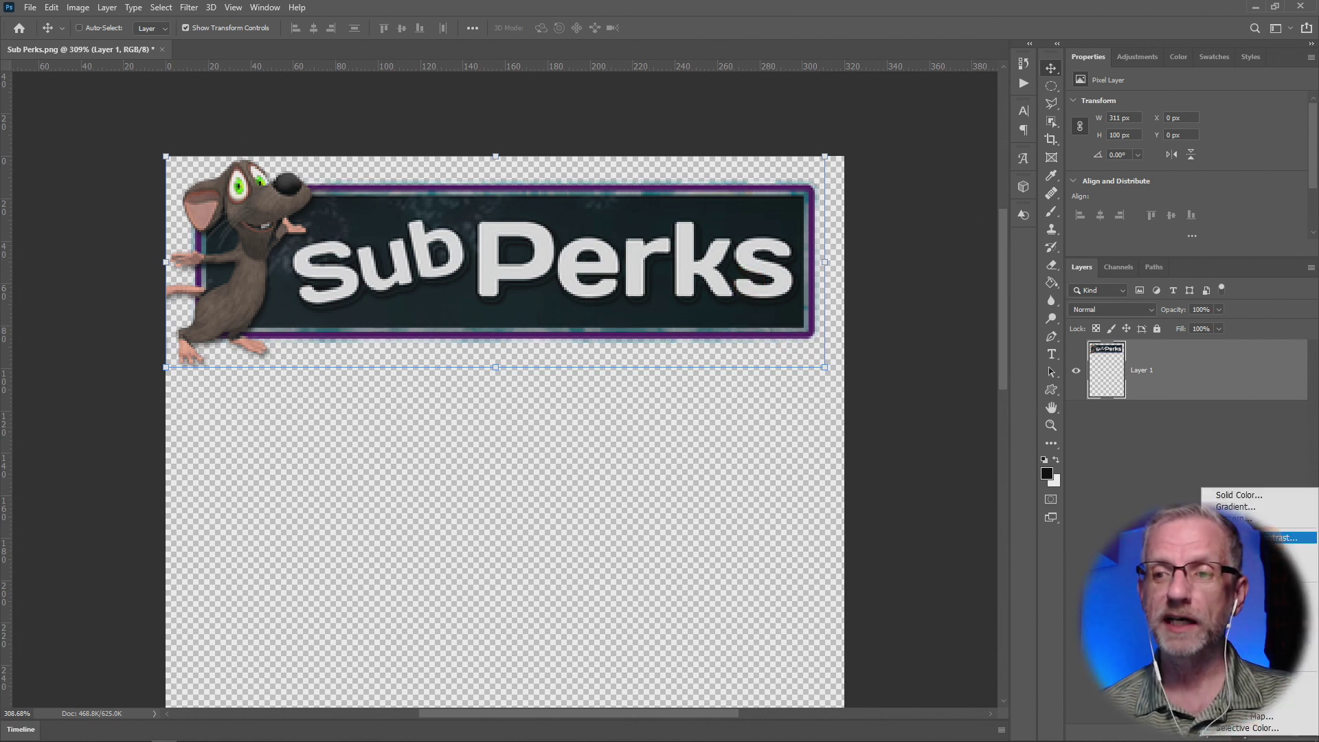
left_click(1274, 496)
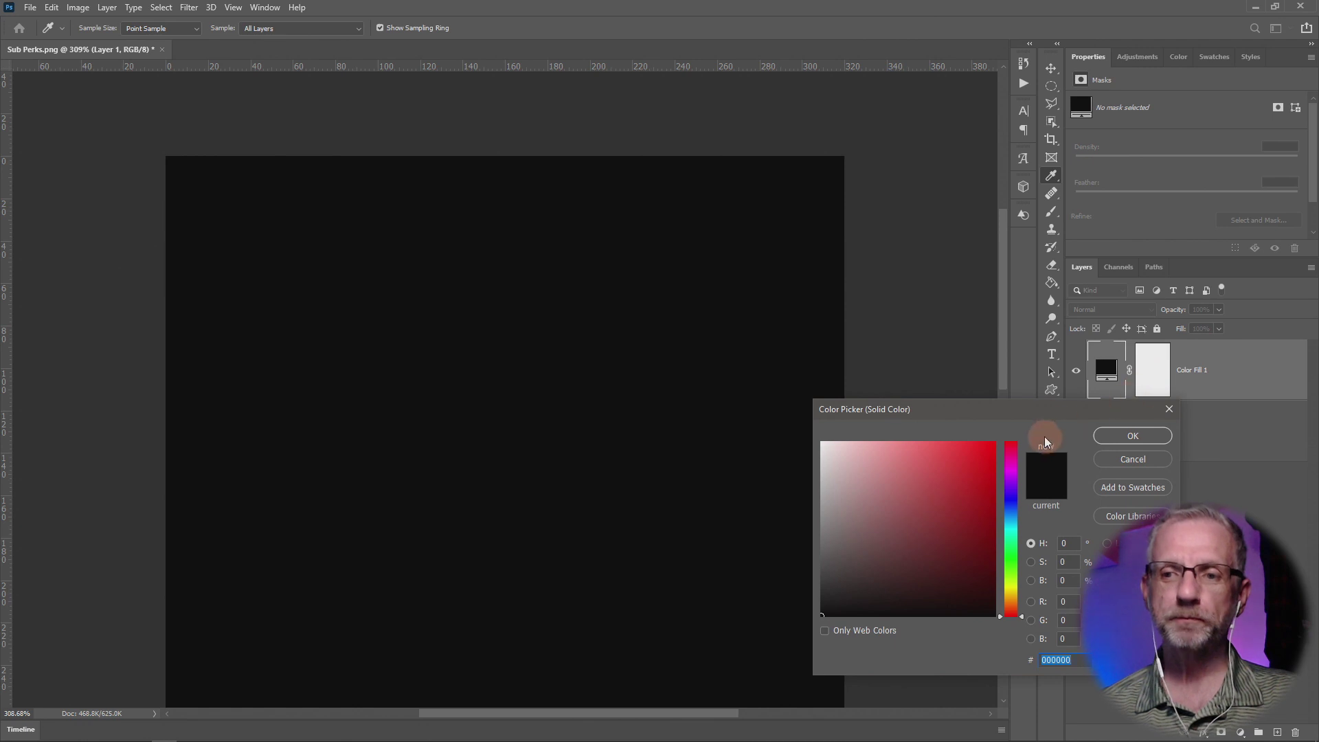
left_click(797, 583)
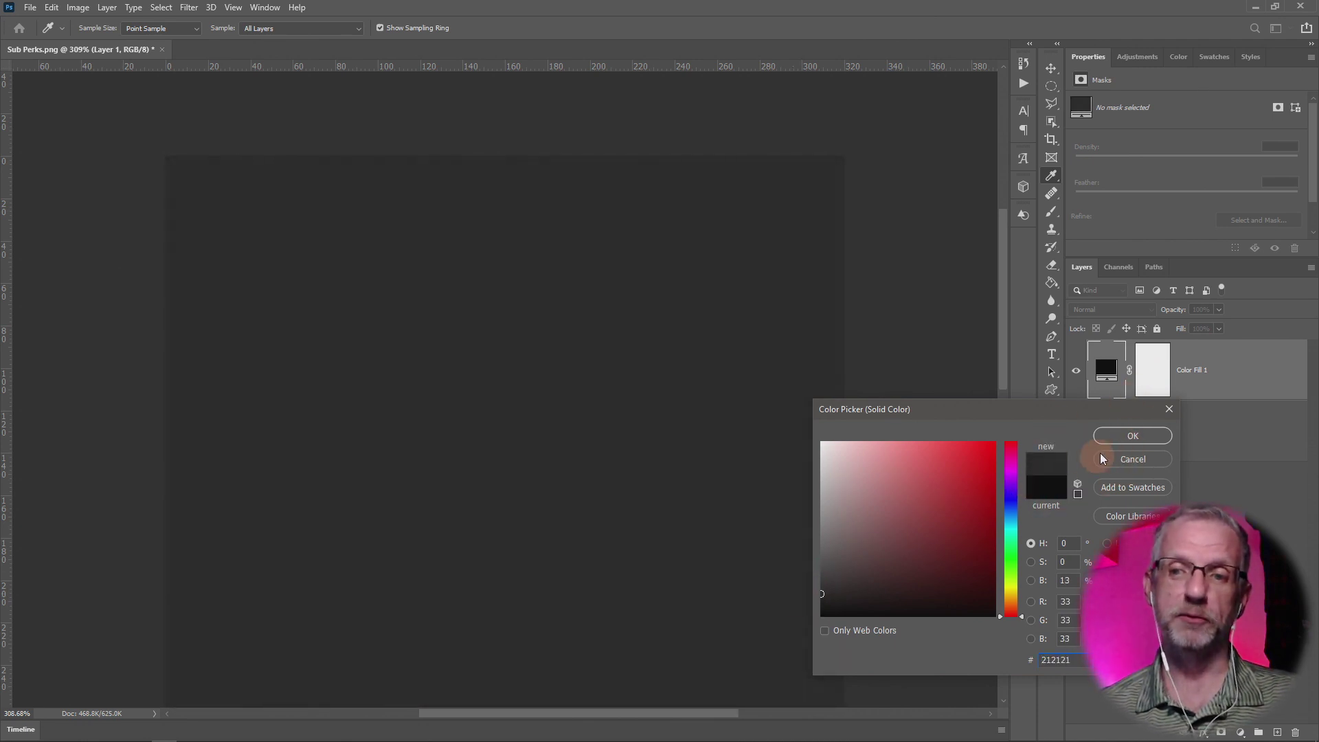
left_click(1132, 438)
left_click_drag(1104, 368, 1106, 473)
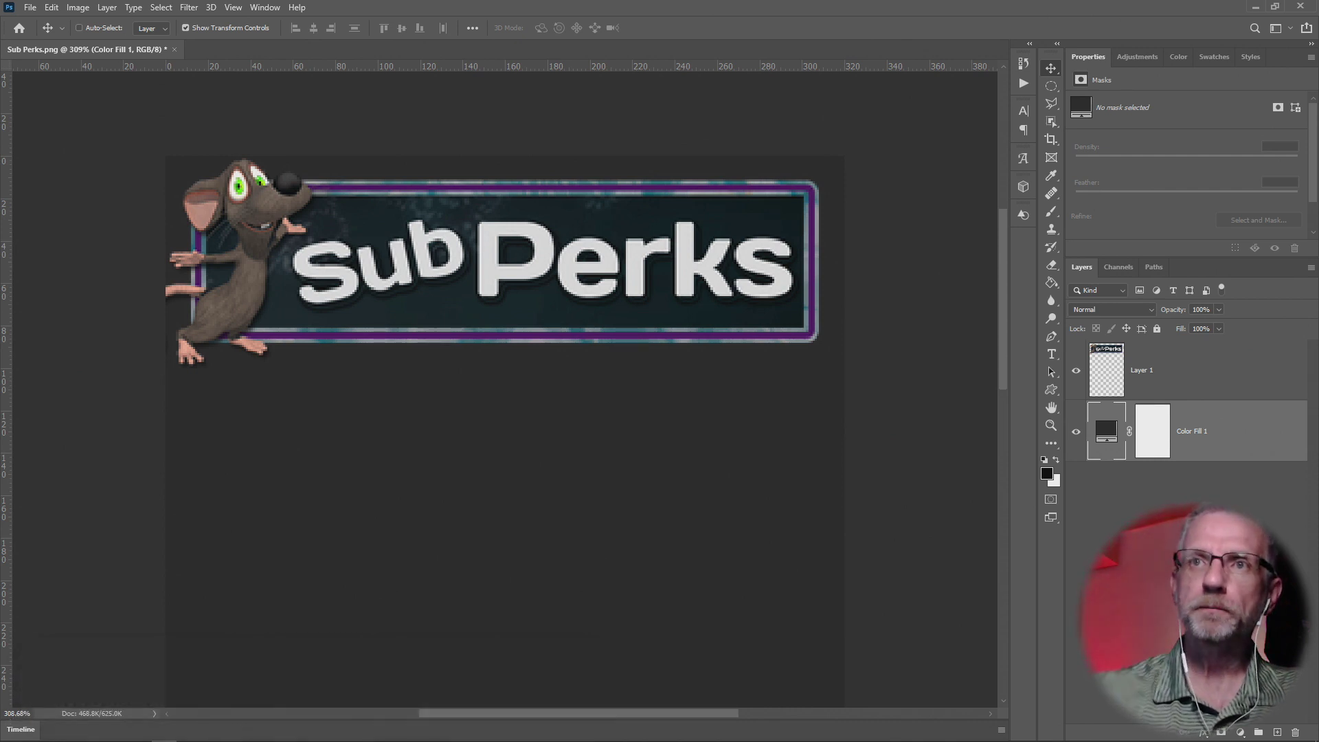
Step: Switch to Firefox, play the track Surf The Orange Water on Epidemic Sound, and return to Photoshop
key("alt+Tab")
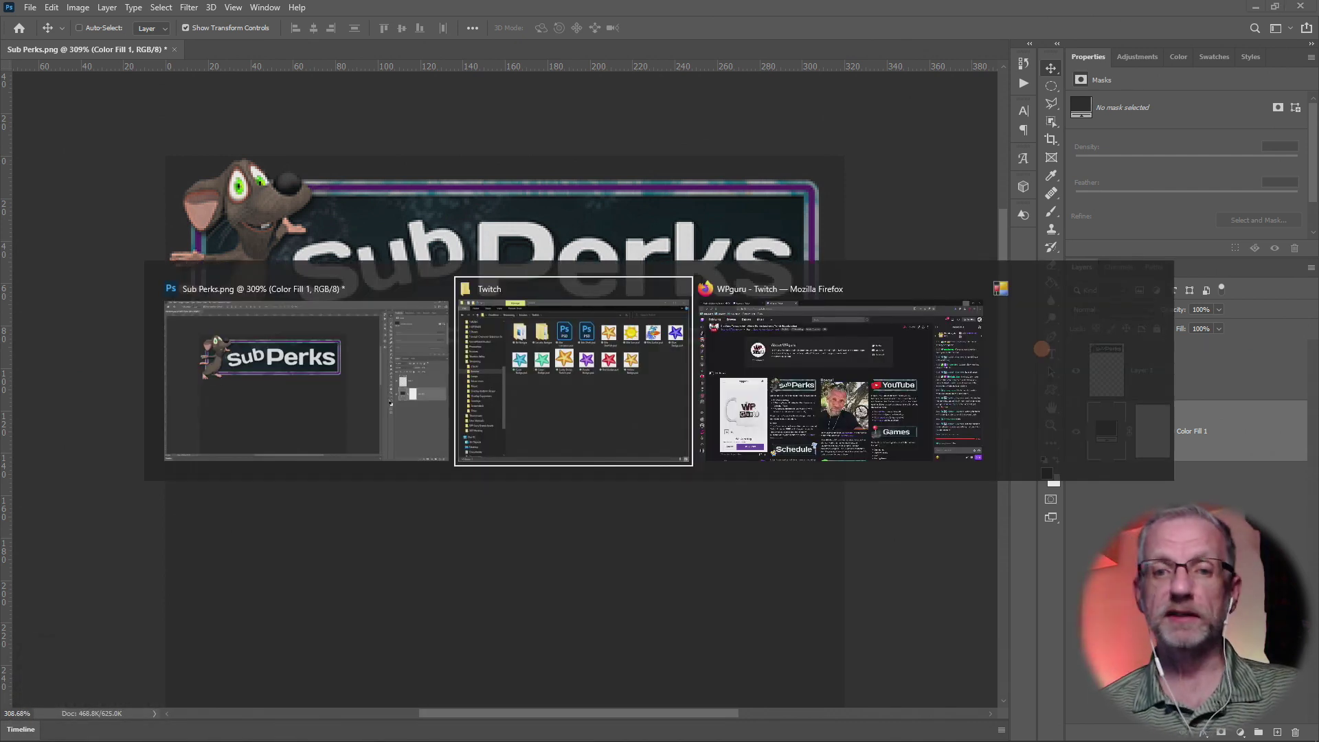
key("alt+Tab")
left_click(47, 8)
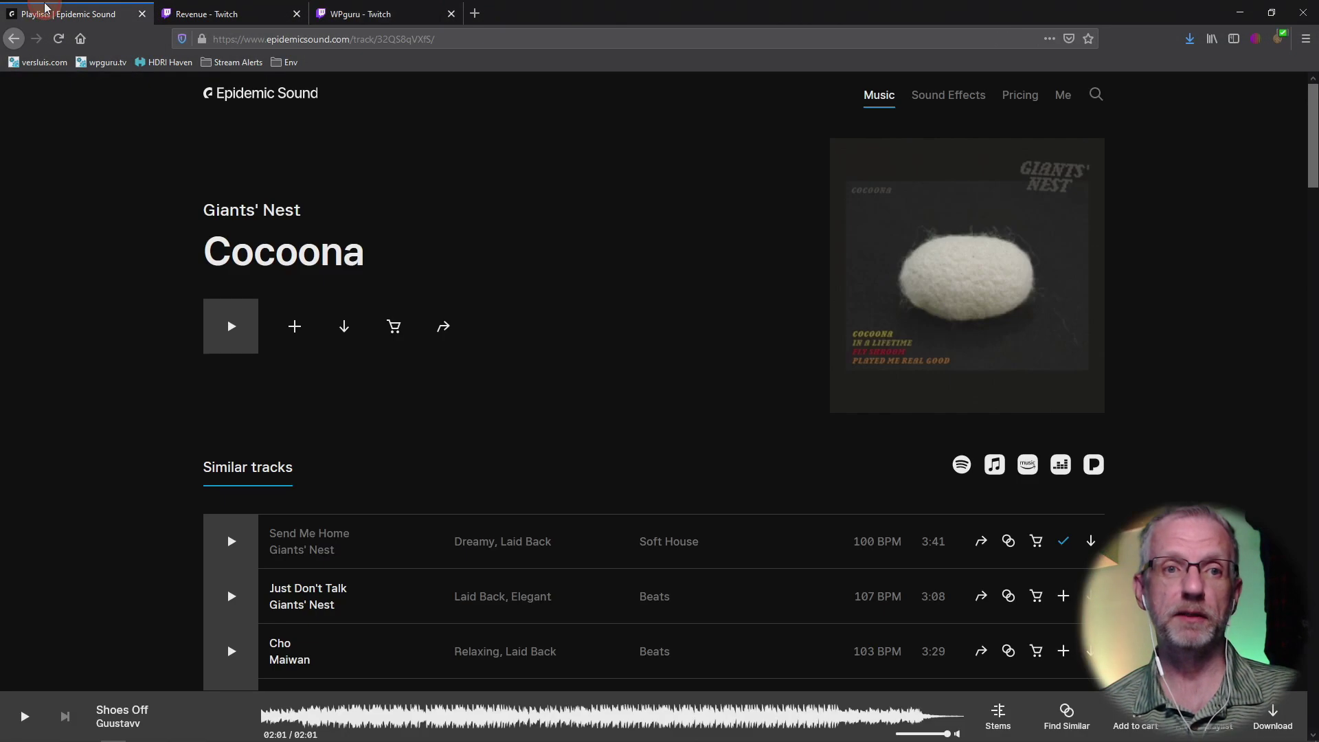
scroll(134, 472, "down", 3)
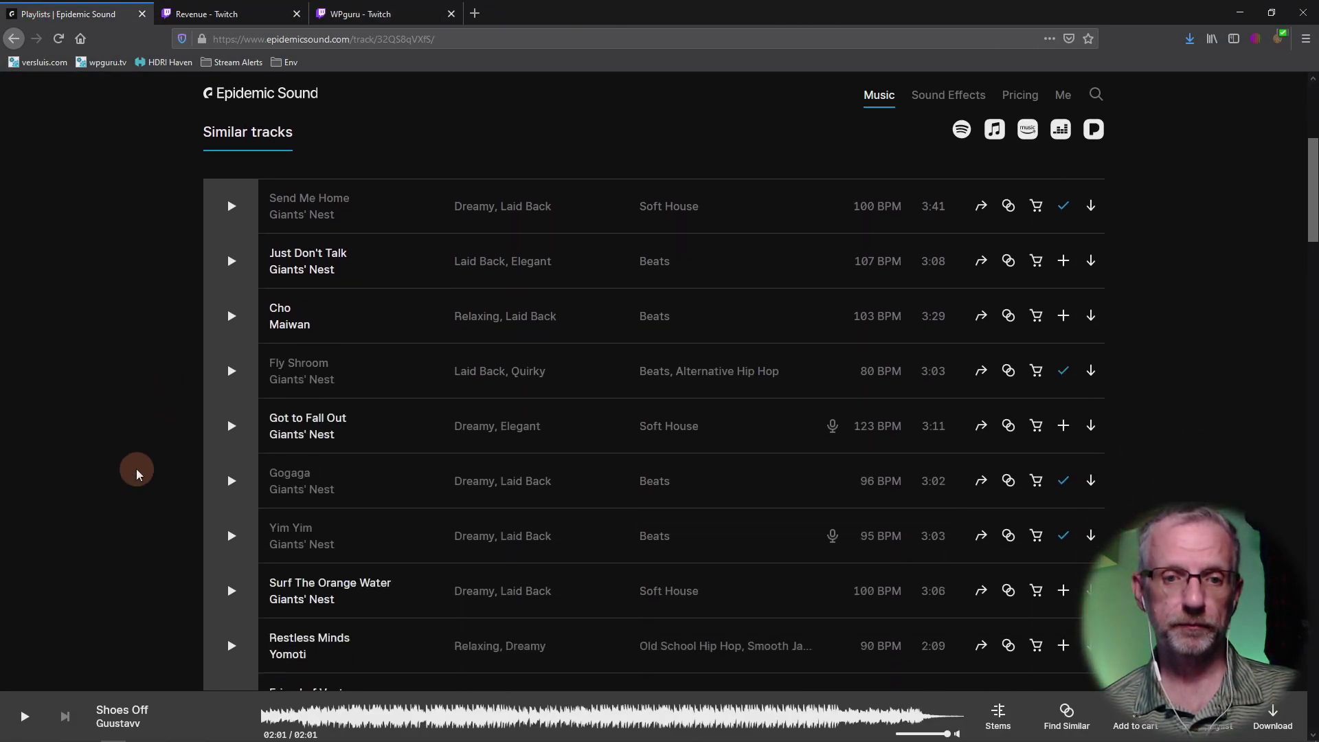
scroll(136, 471, "down", 3)
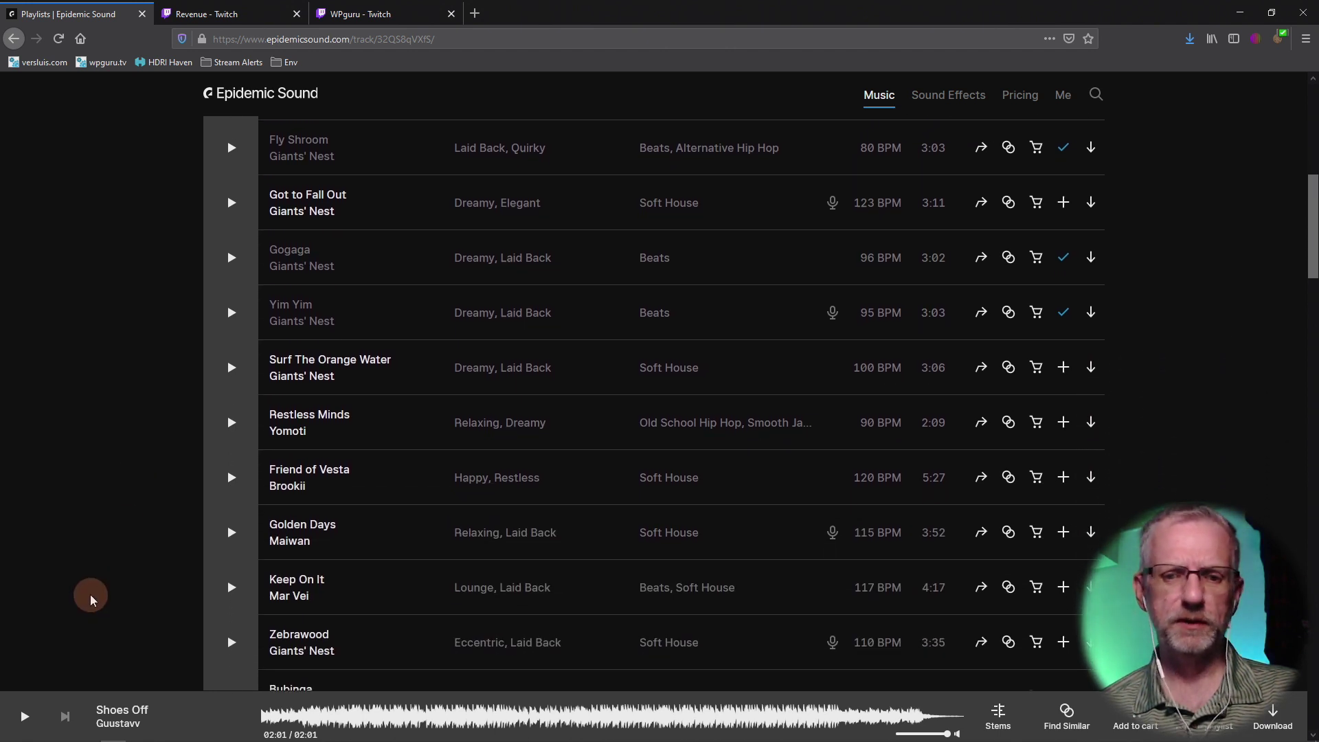
scroll(91, 594, "up", 1)
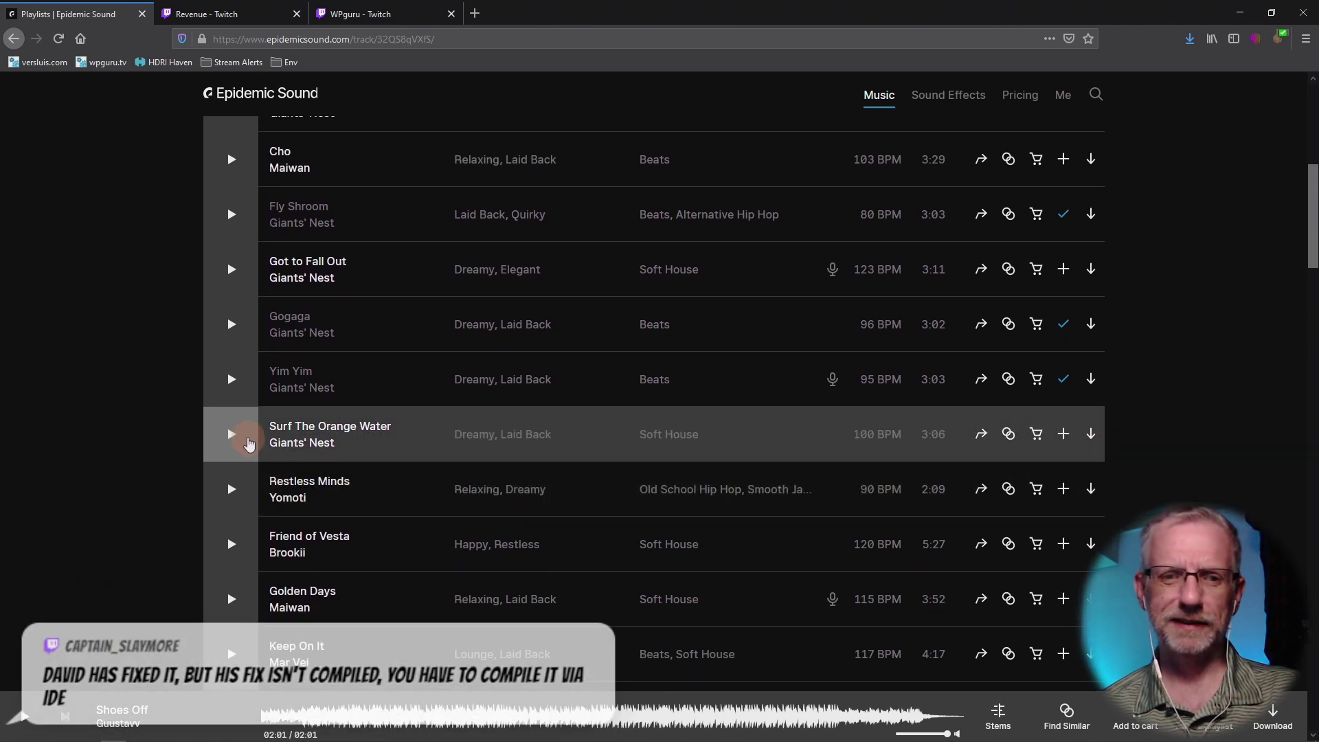
left_click(231, 433)
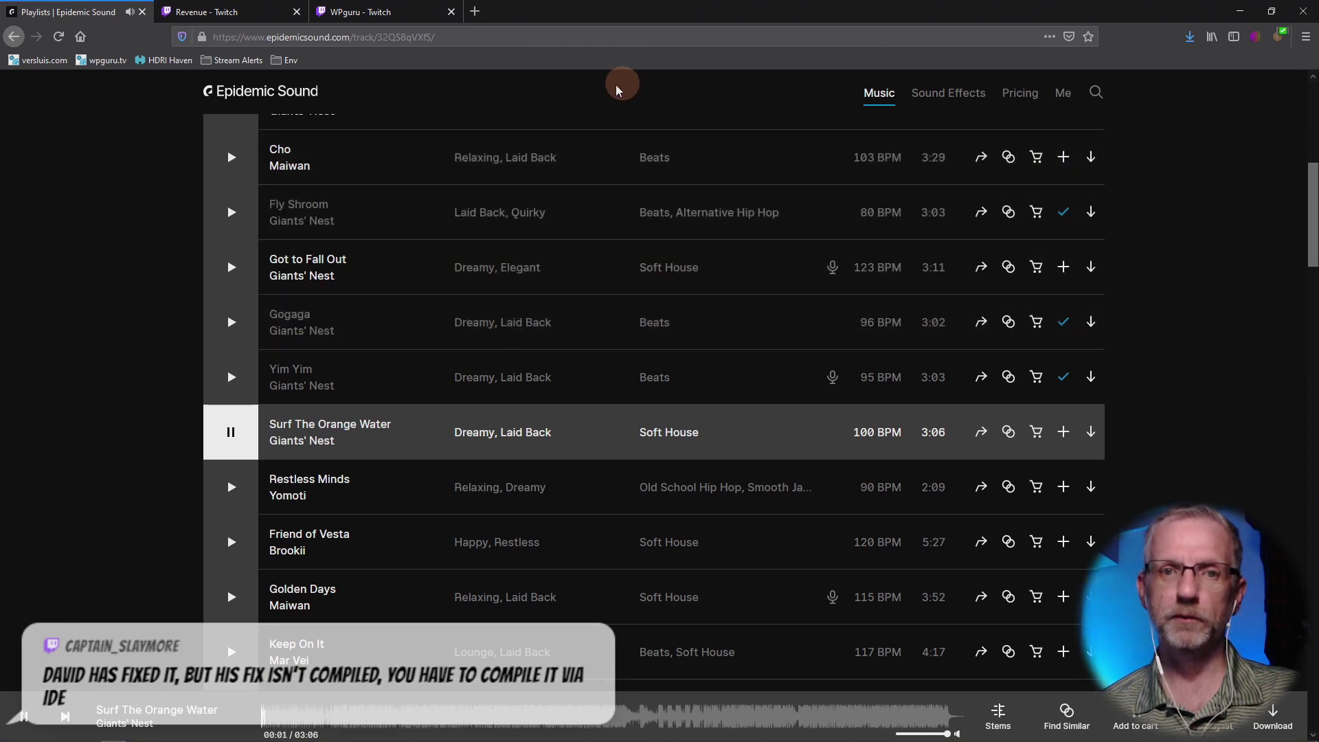
left_click(1240, 11)
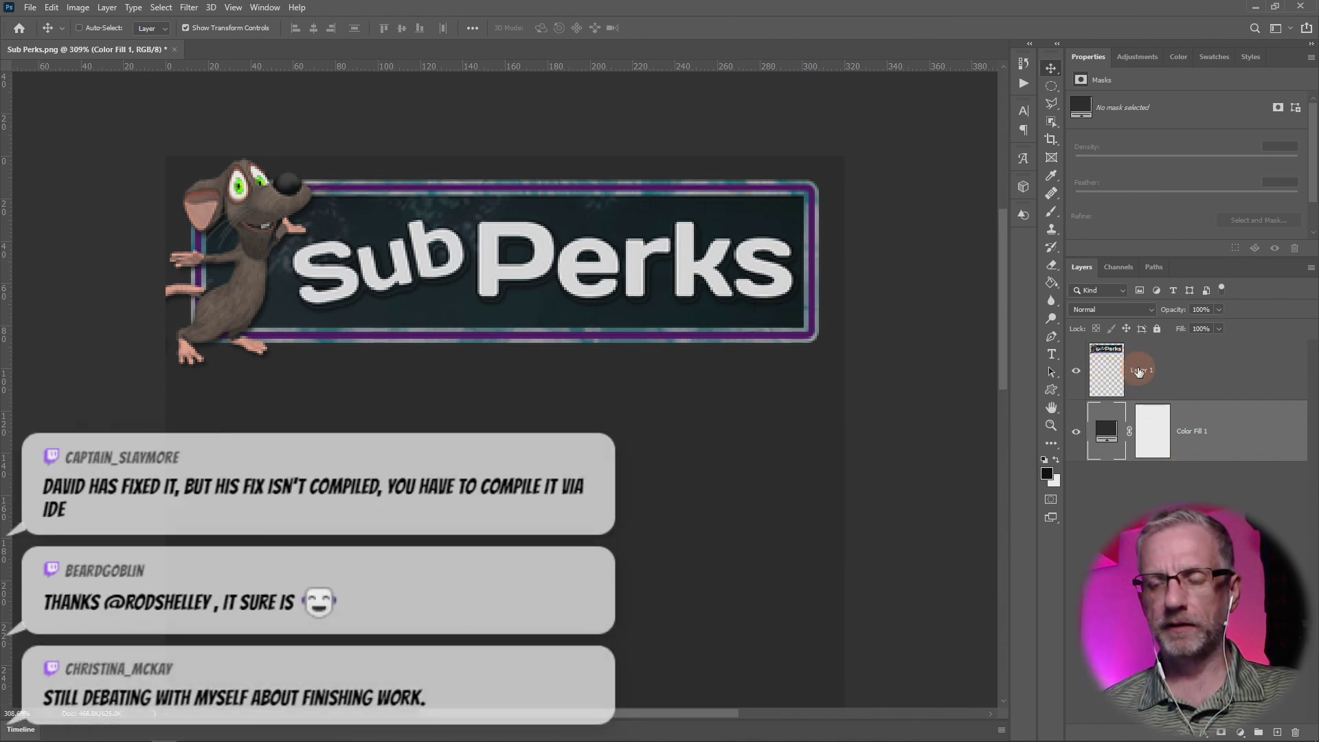
Step: Add a new layer above the dark colour fill and enter the text "Tier 1" below the banner's mouse figure
left_click(1075, 435)
left_click(1075, 435)
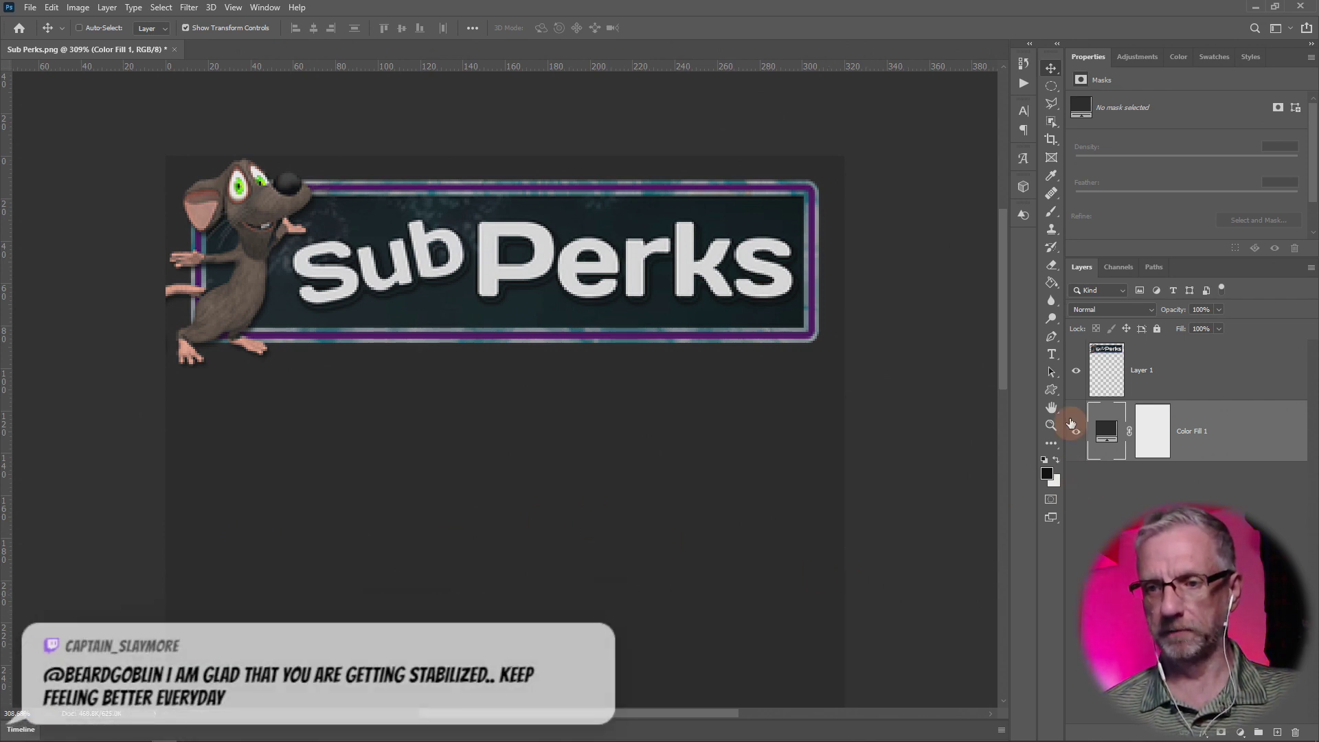
left_click(1051, 354)
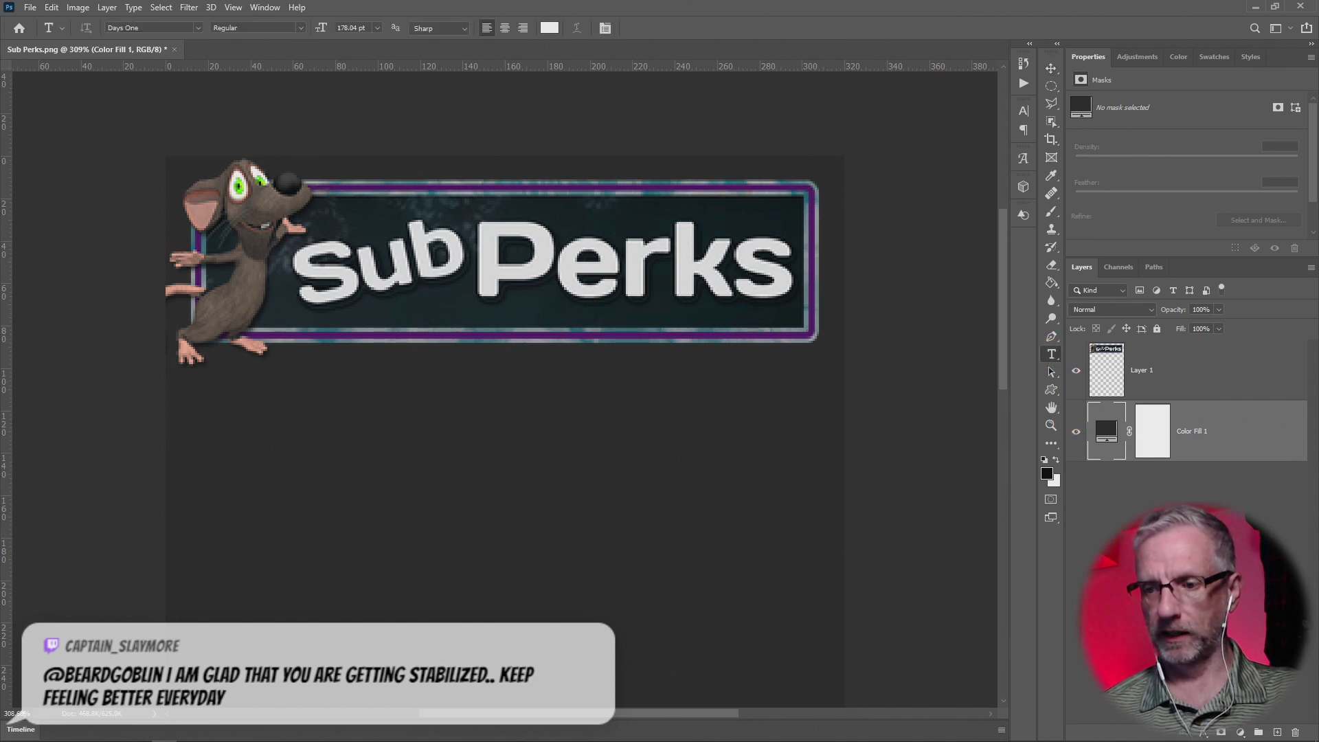
left_click(1272, 731)
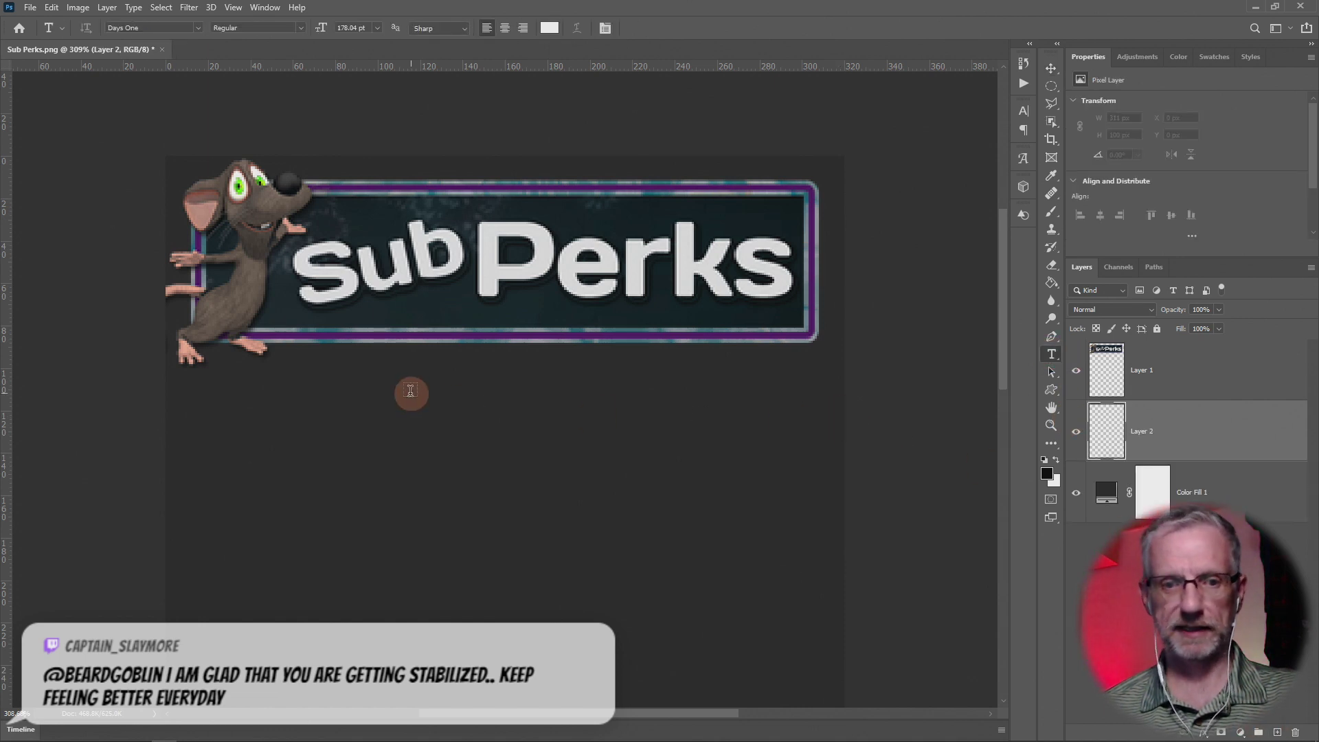
left_click(219, 401)
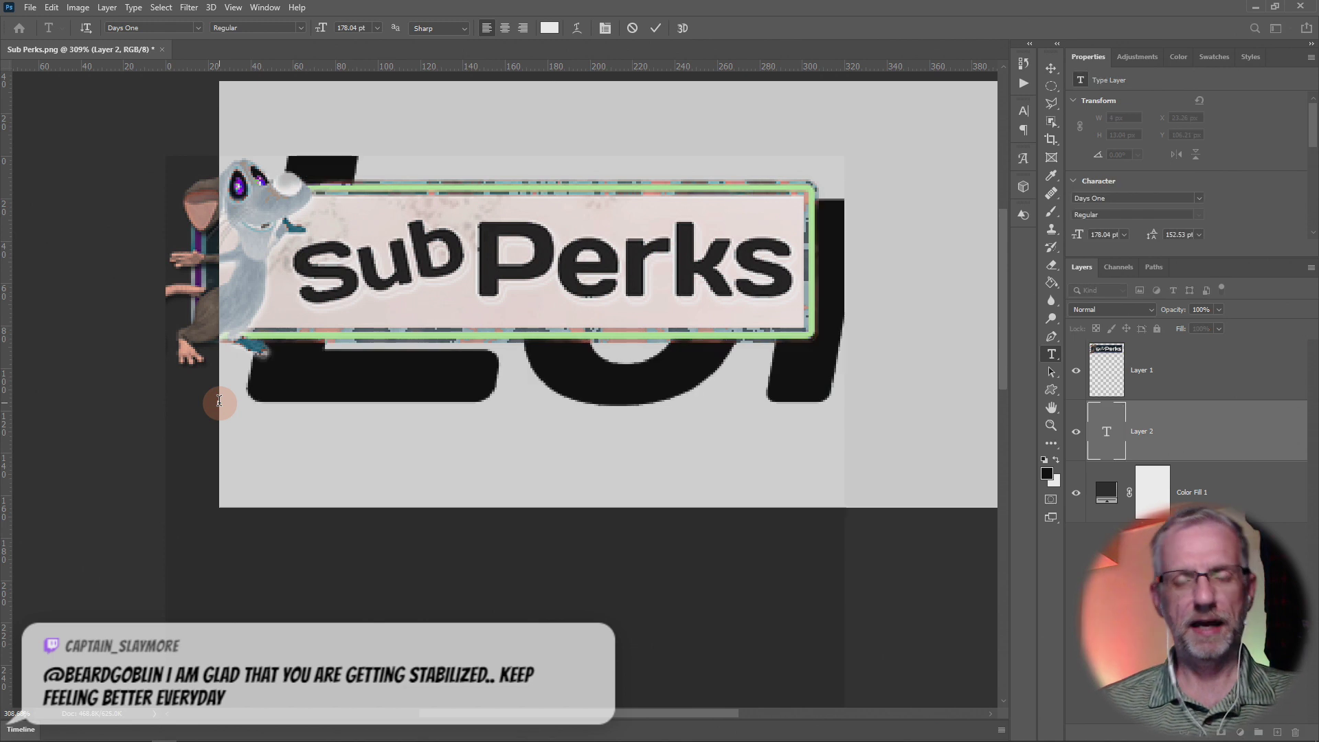
type("Tie")
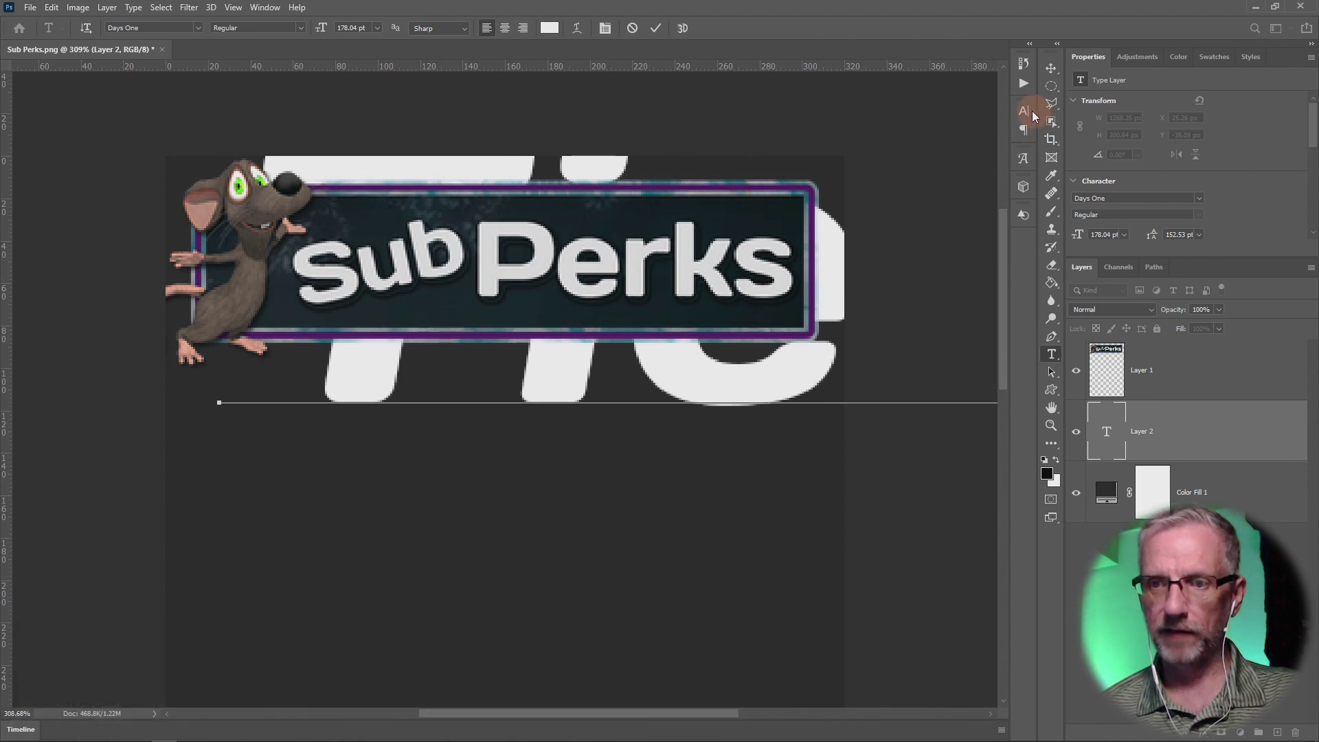
Step: Try the Tier 1 text at font sizes of 10 pt and 14 pt
left_click(1024, 110)
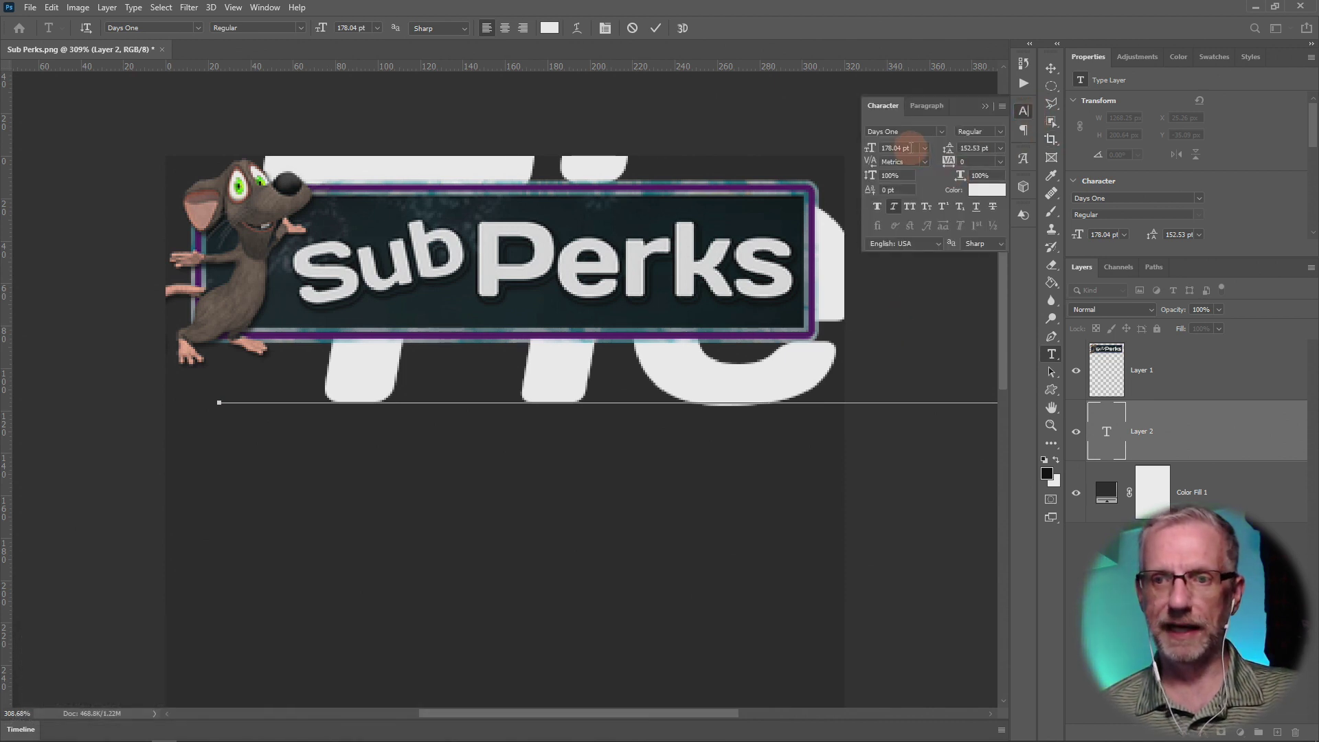
type("10")
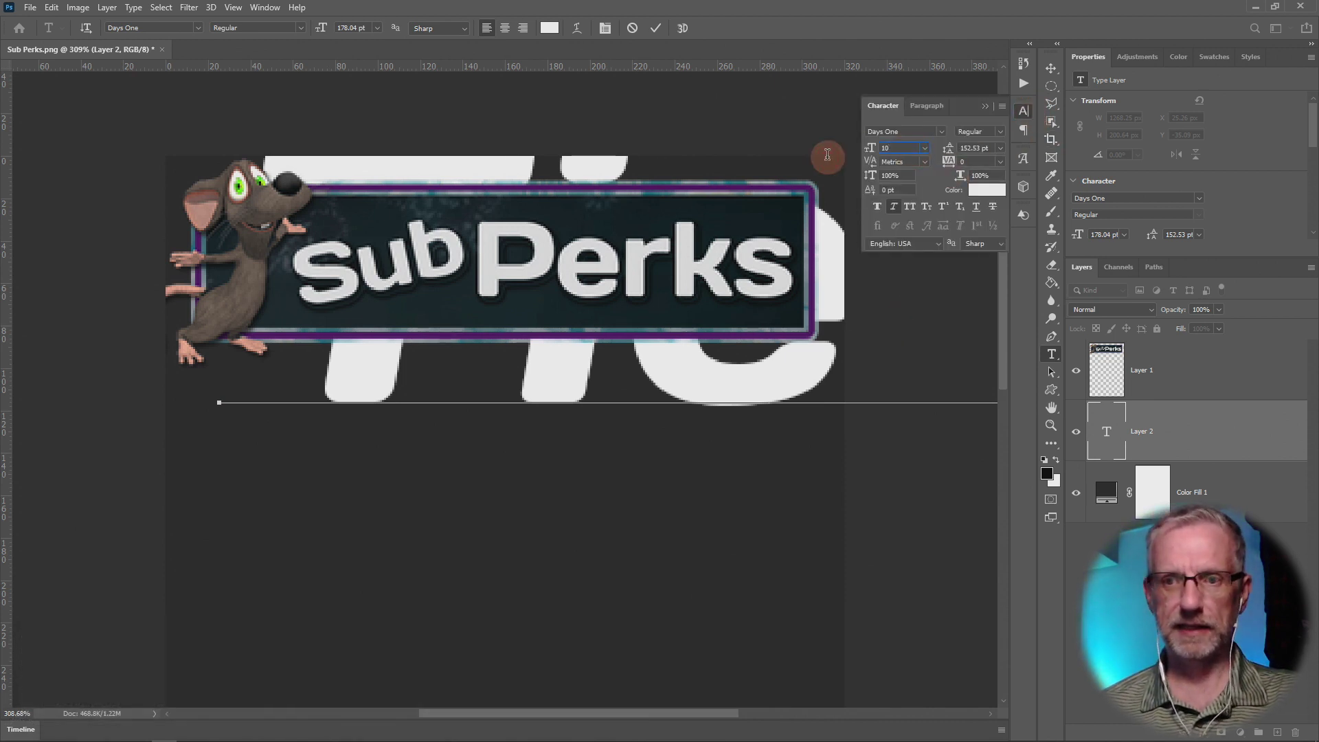
key("Escape")
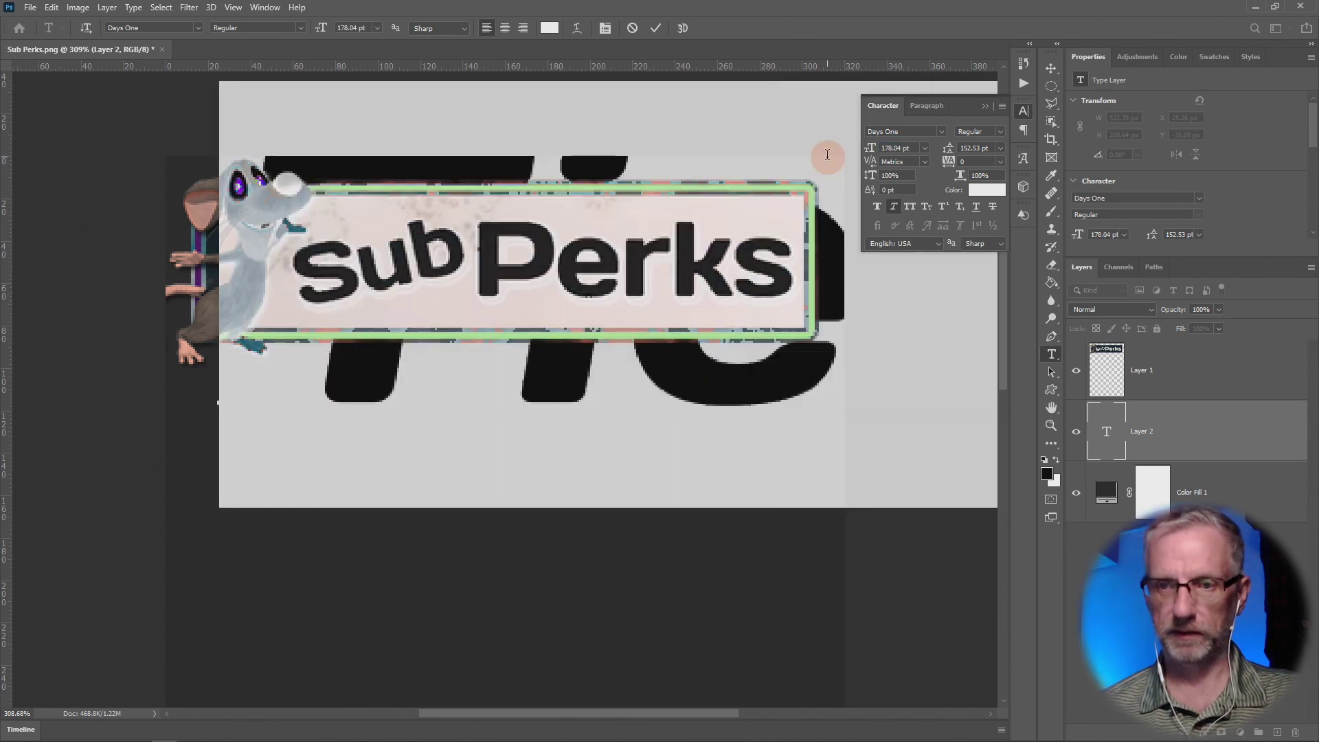
left_click(904, 148)
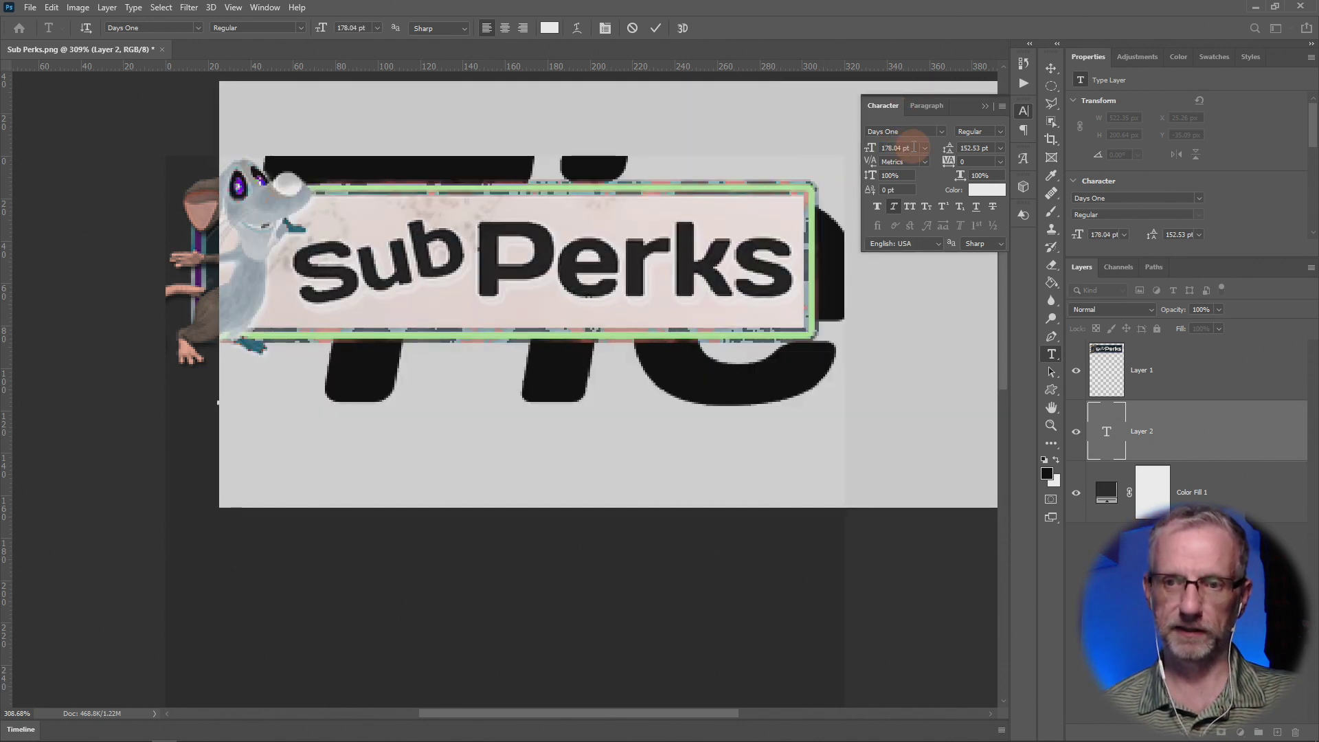
type("10")
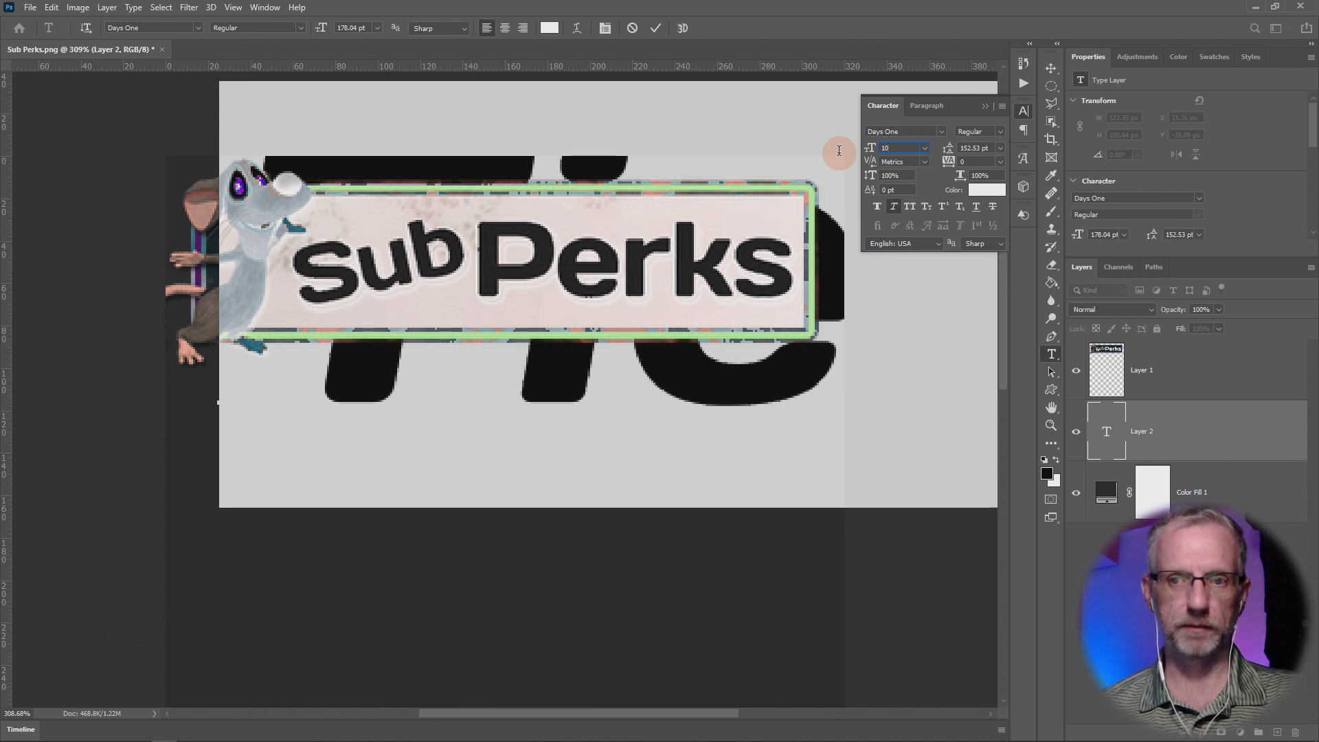
key("Return")
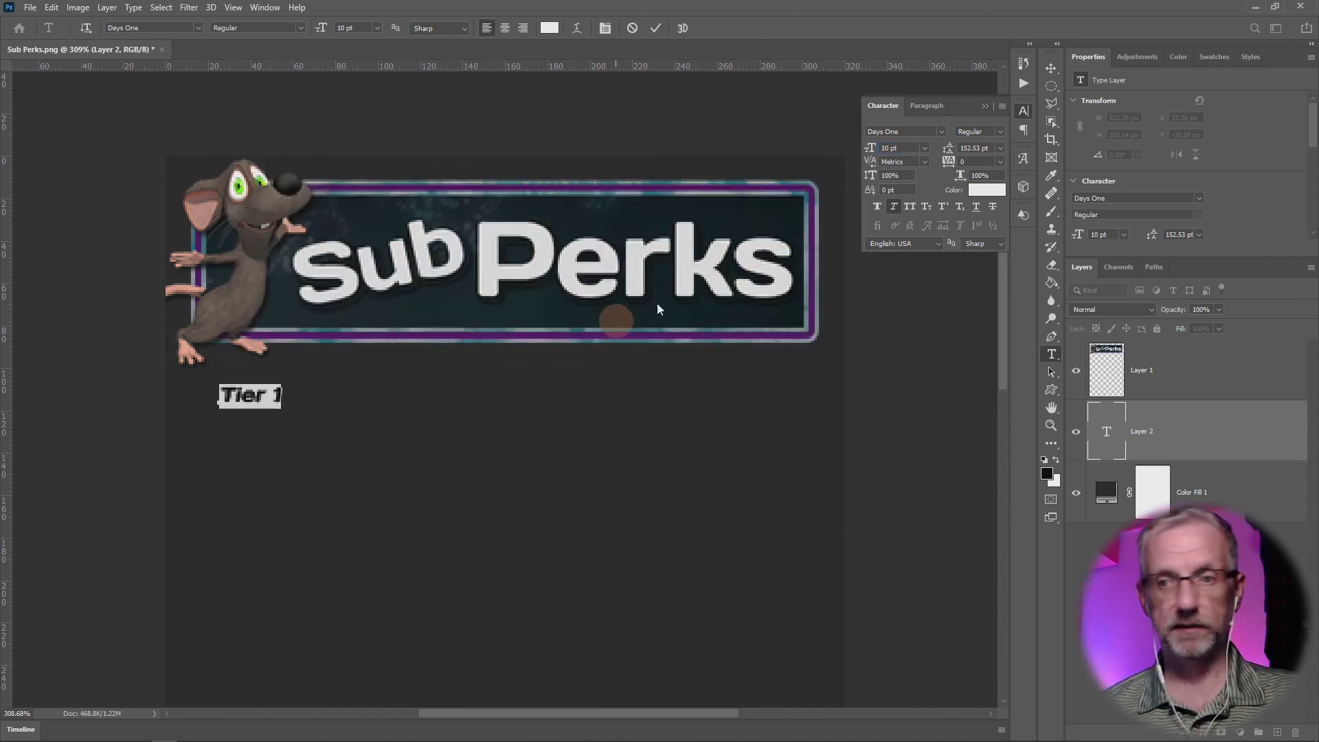
left_click(865, 155)
type("14")
key("Return")
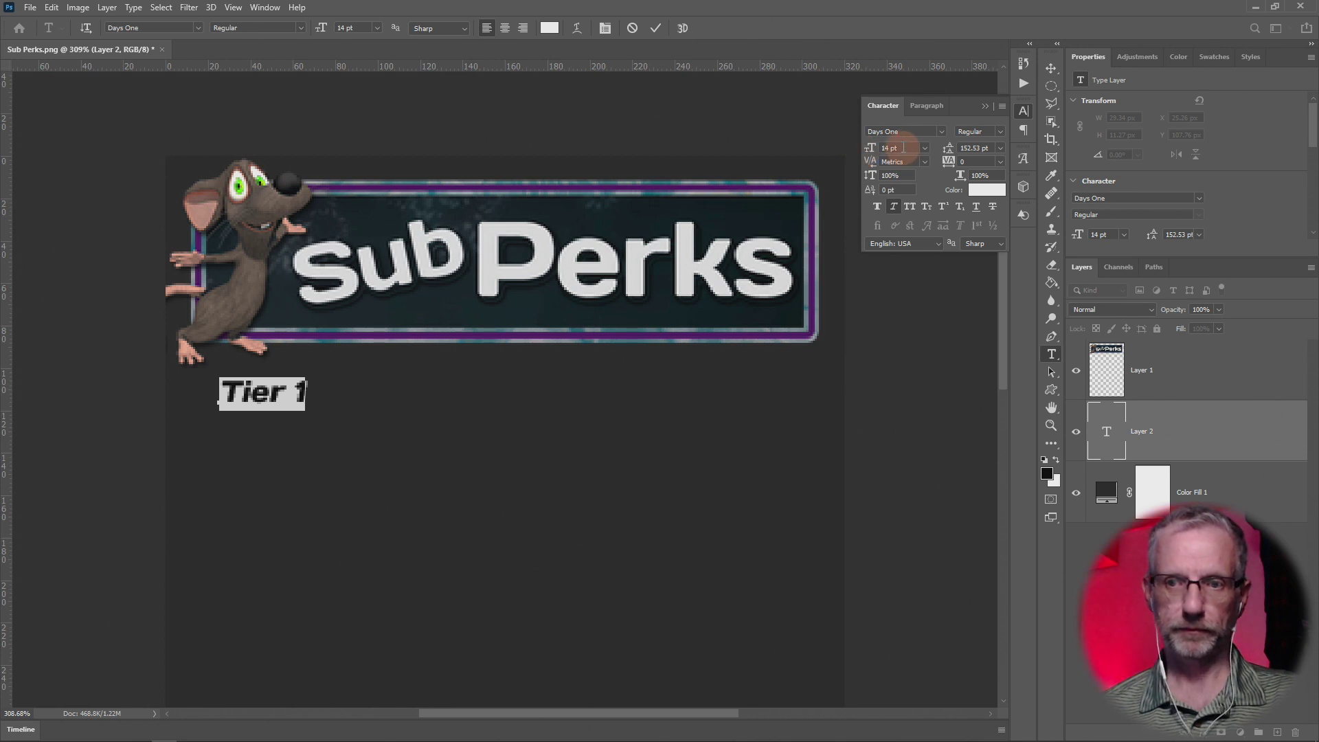
Step: Set the Tier 1 text size to 18 pt and shift the text left to about X 18 px
left_click(867, 148)
type("18")
key("Return")
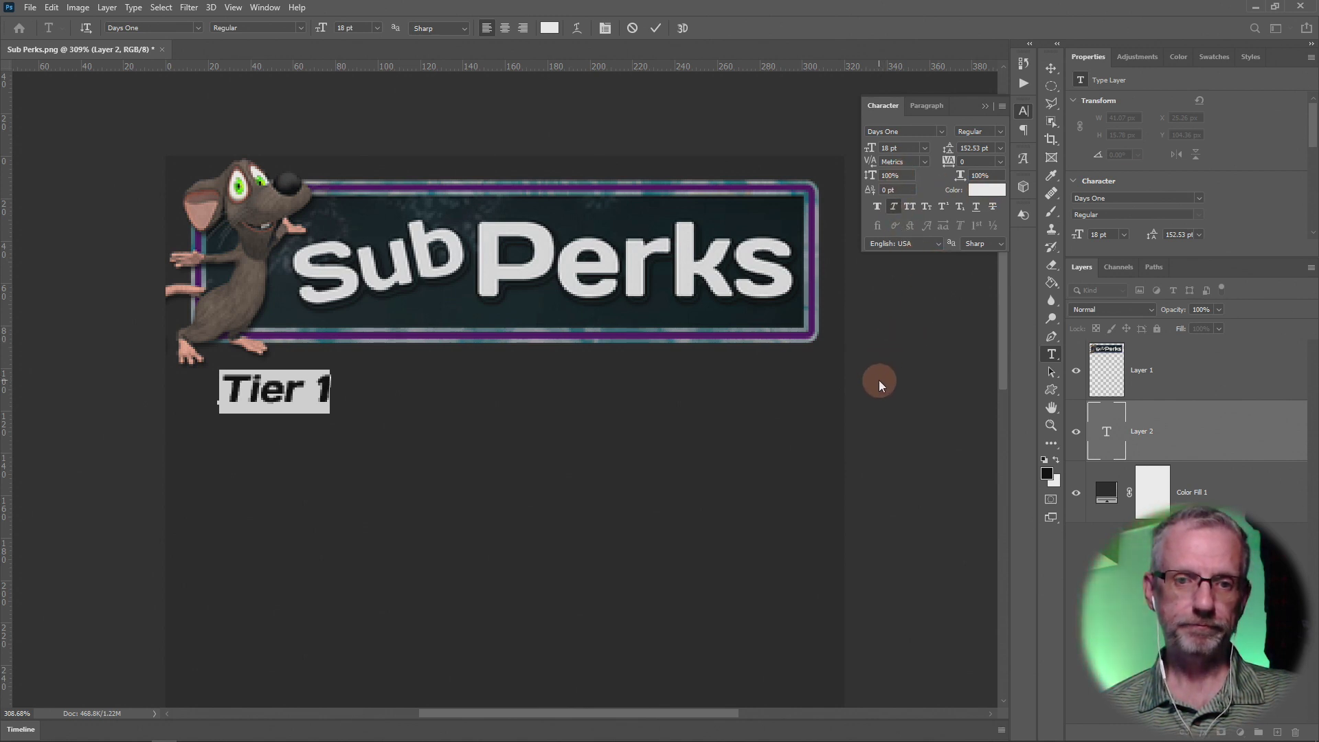
left_click(1051, 68)
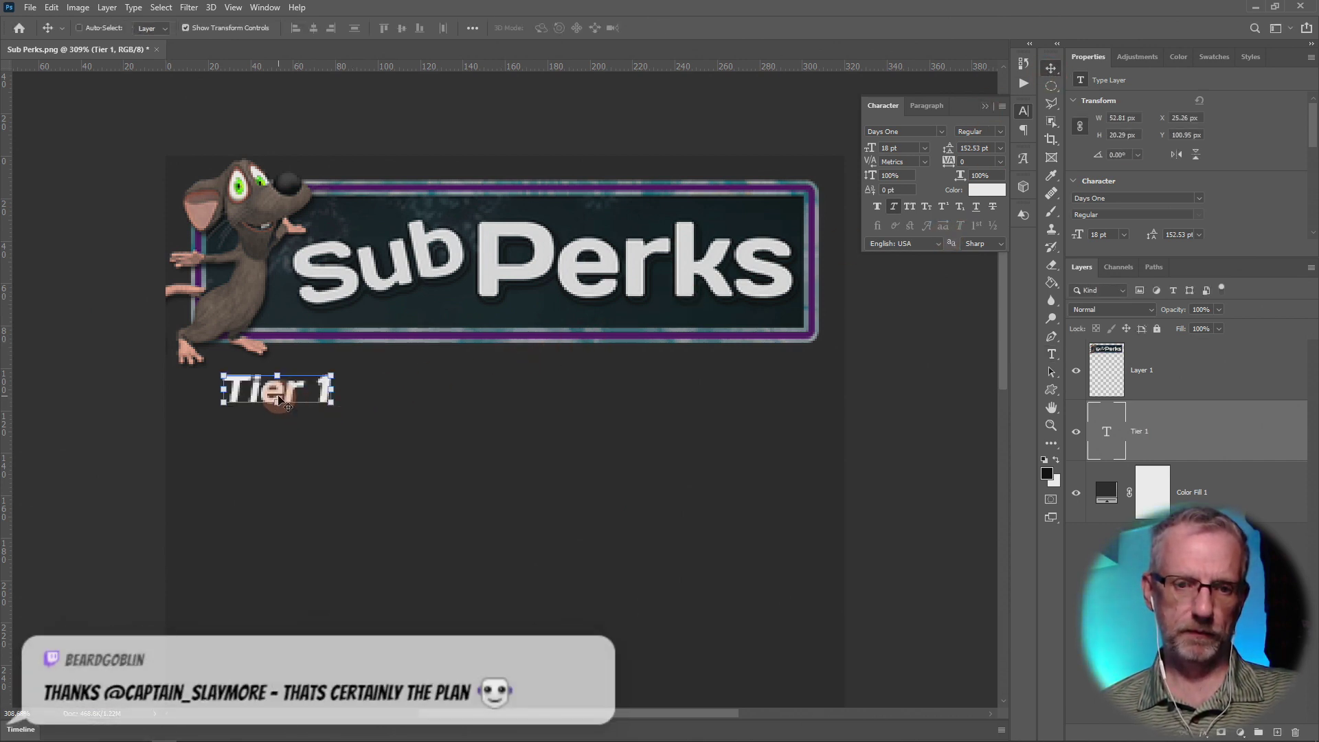
mouse_move(280, 401)
left_mouse_down()
mouse_move(254, 405)
mouse_move(266, 396)
left_mouse_up()
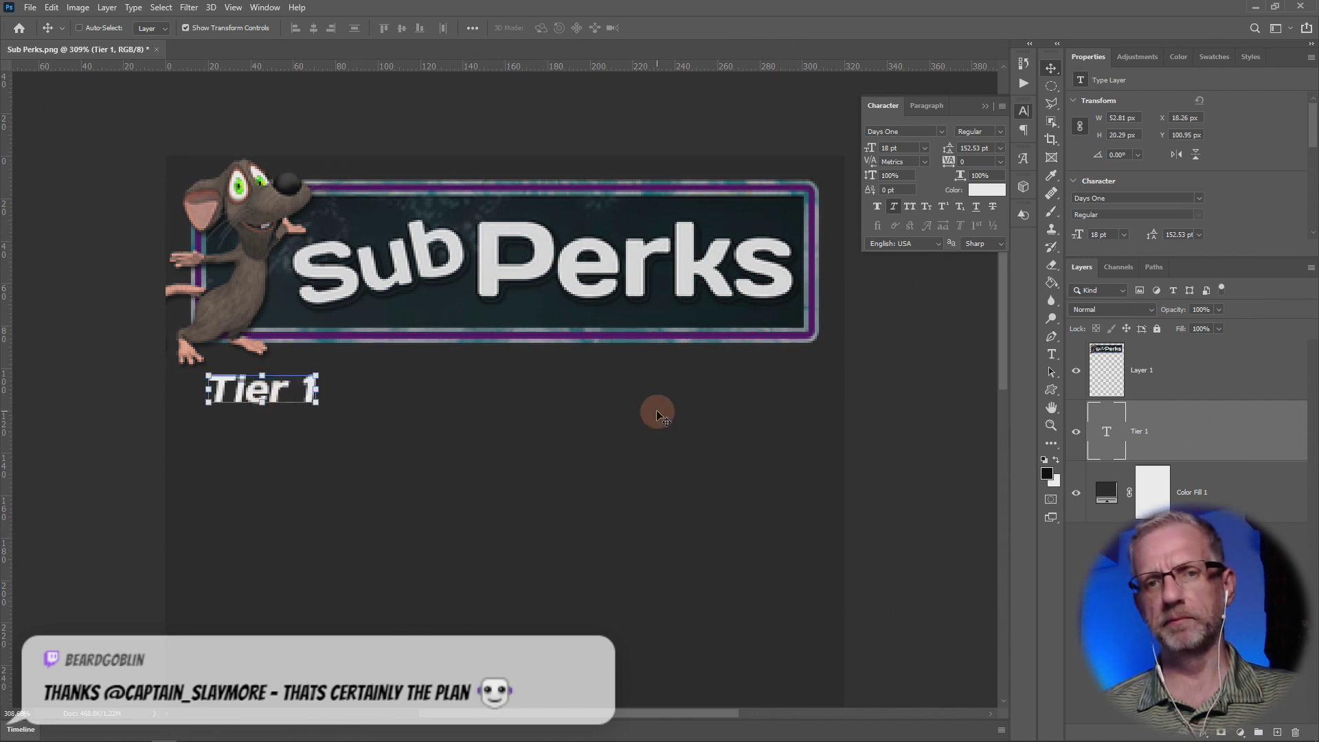
Step: Switch to Firefox, open the affiliate Emotes Settings in the Twitch dashboard, and capture a screen snip of the five Tier 1 emotes
key("alt+Tab")
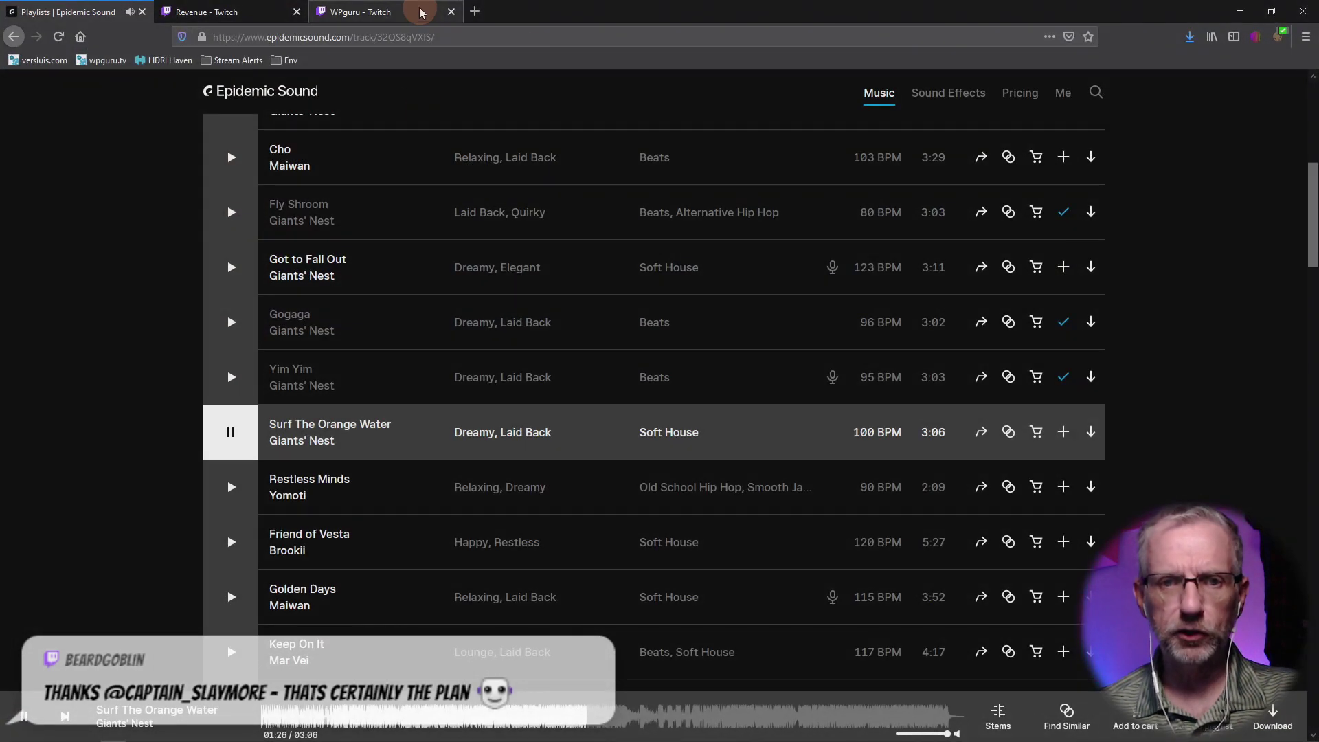
left_click(422, 13)
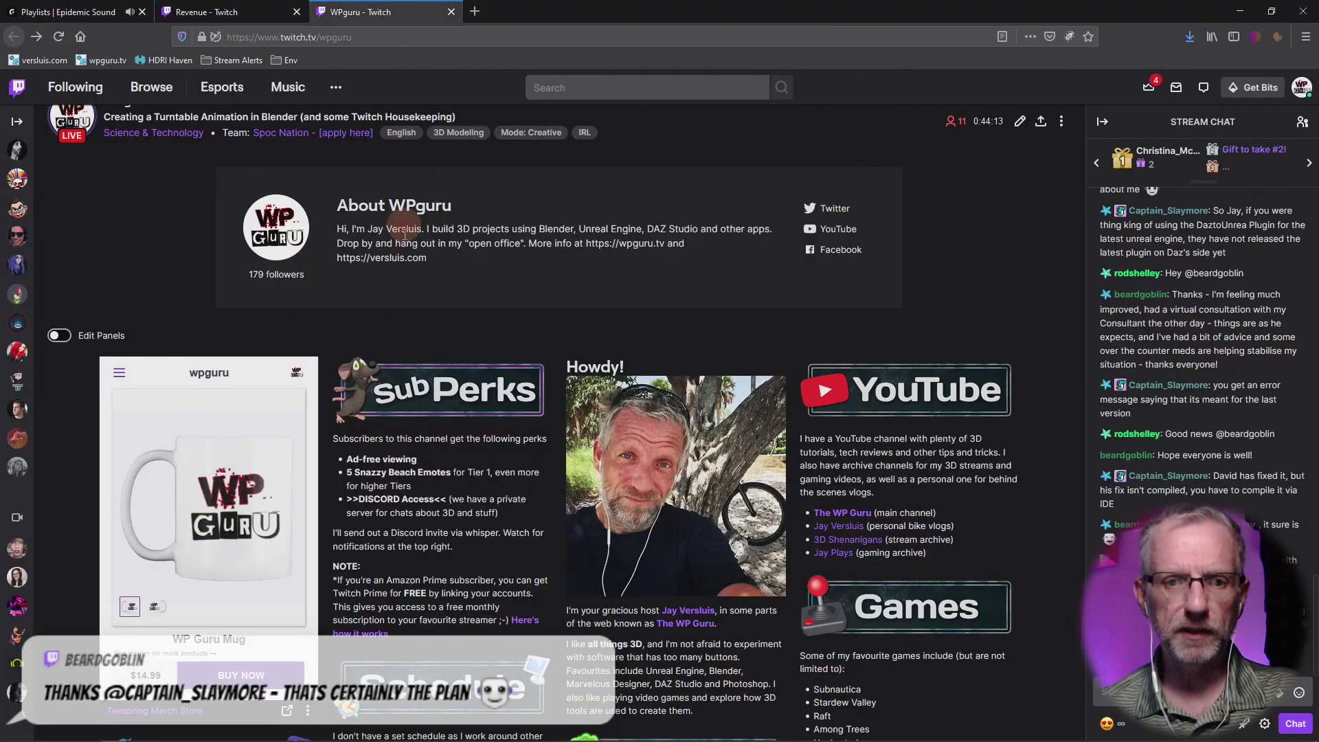
left_click(197, 10)
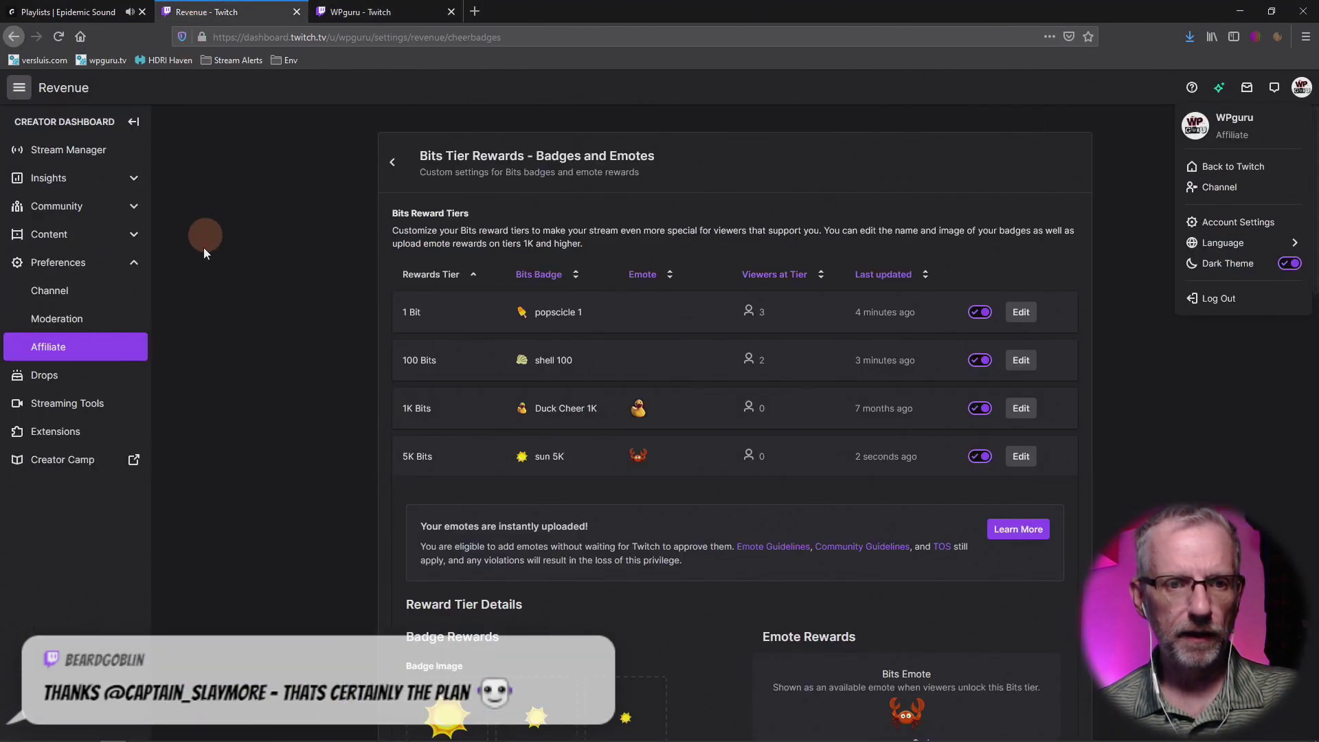
left_click(60, 348)
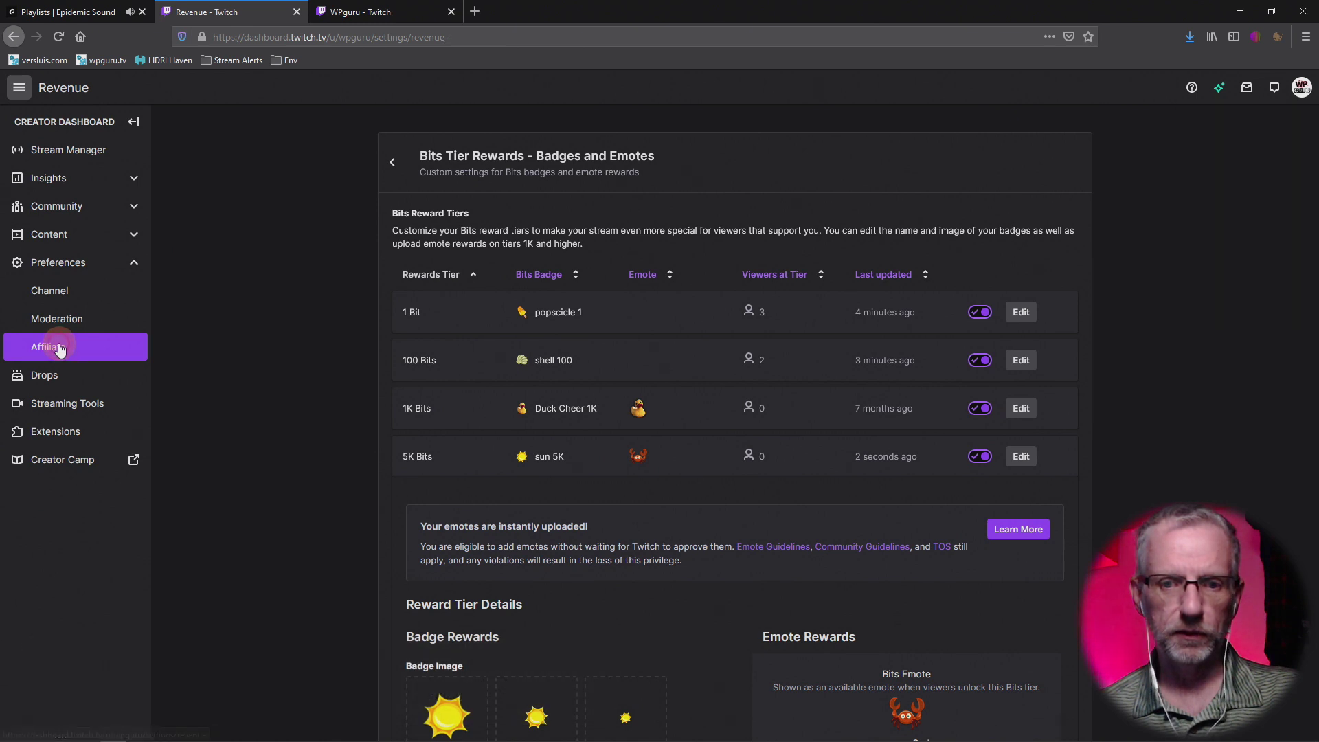
left_click(512, 427)
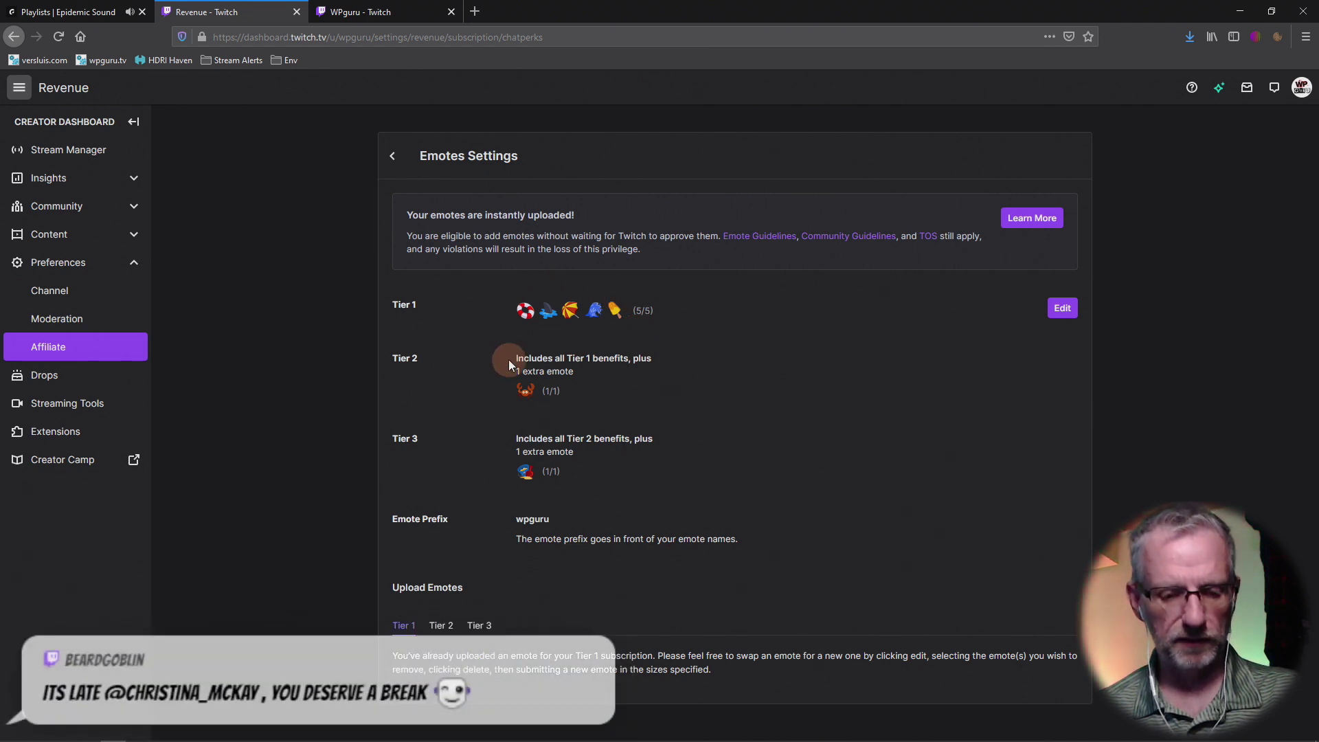
key("super+shift+s")
mouse_move(509, 290)
left_mouse_down()
mouse_move(531, 311)
mouse_move(629, 330)
left_mouse_up()
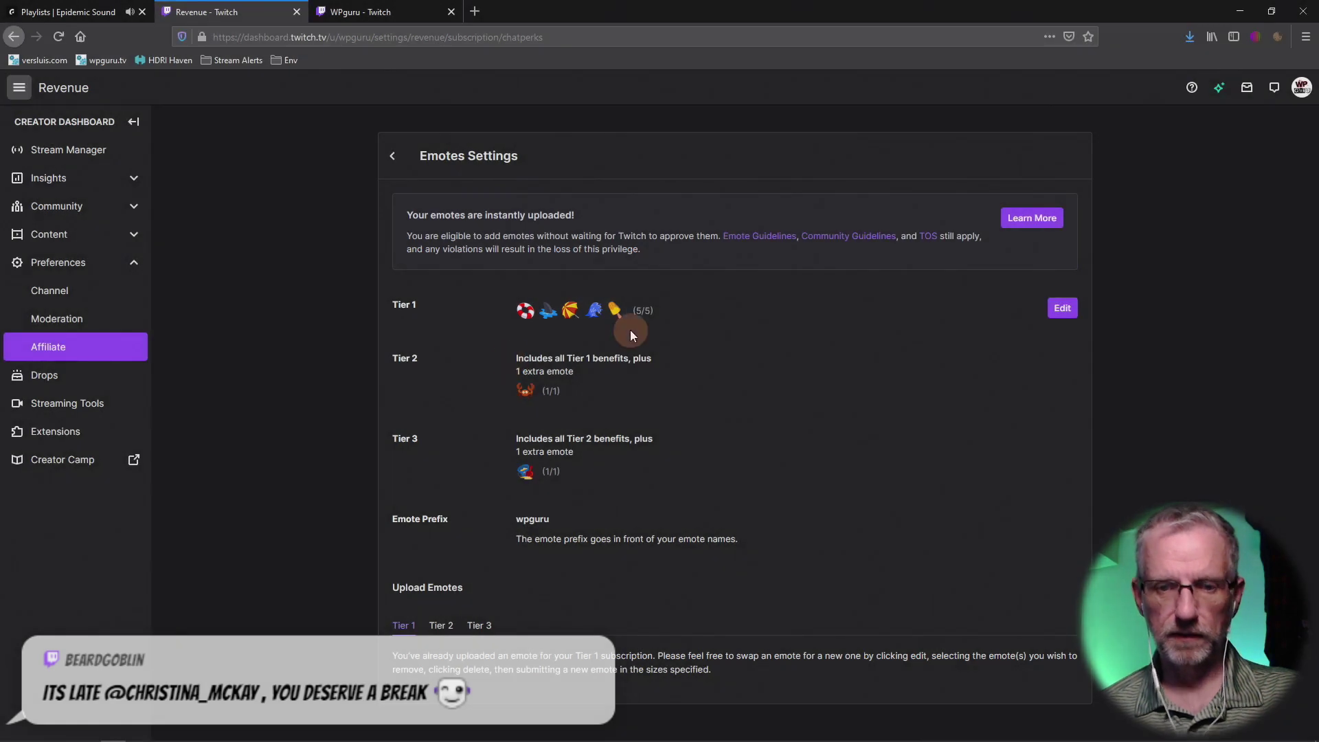
Step: Switch back to Photoshop, paste the captured emotes and place them beside the Tier 1 text at about X 85 px, Y 92 px
key("alt+Tab")
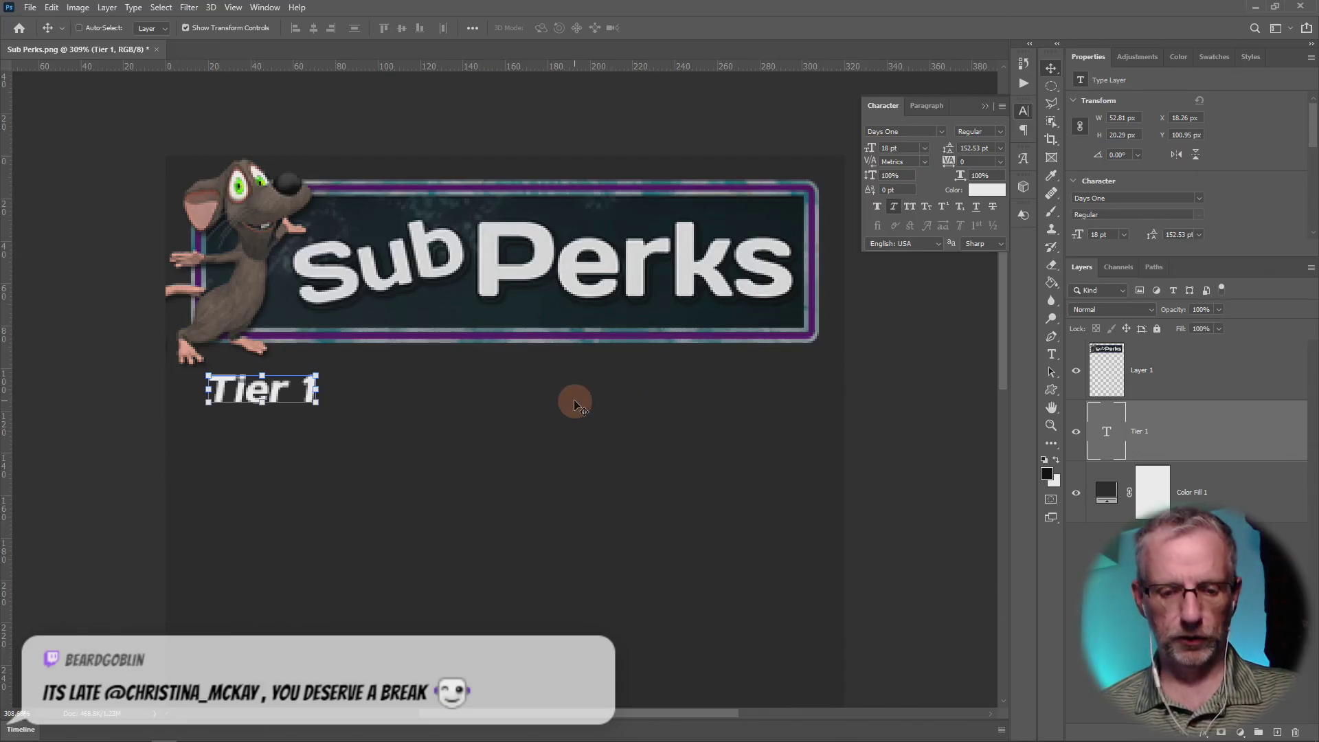
key("ctrl+v")
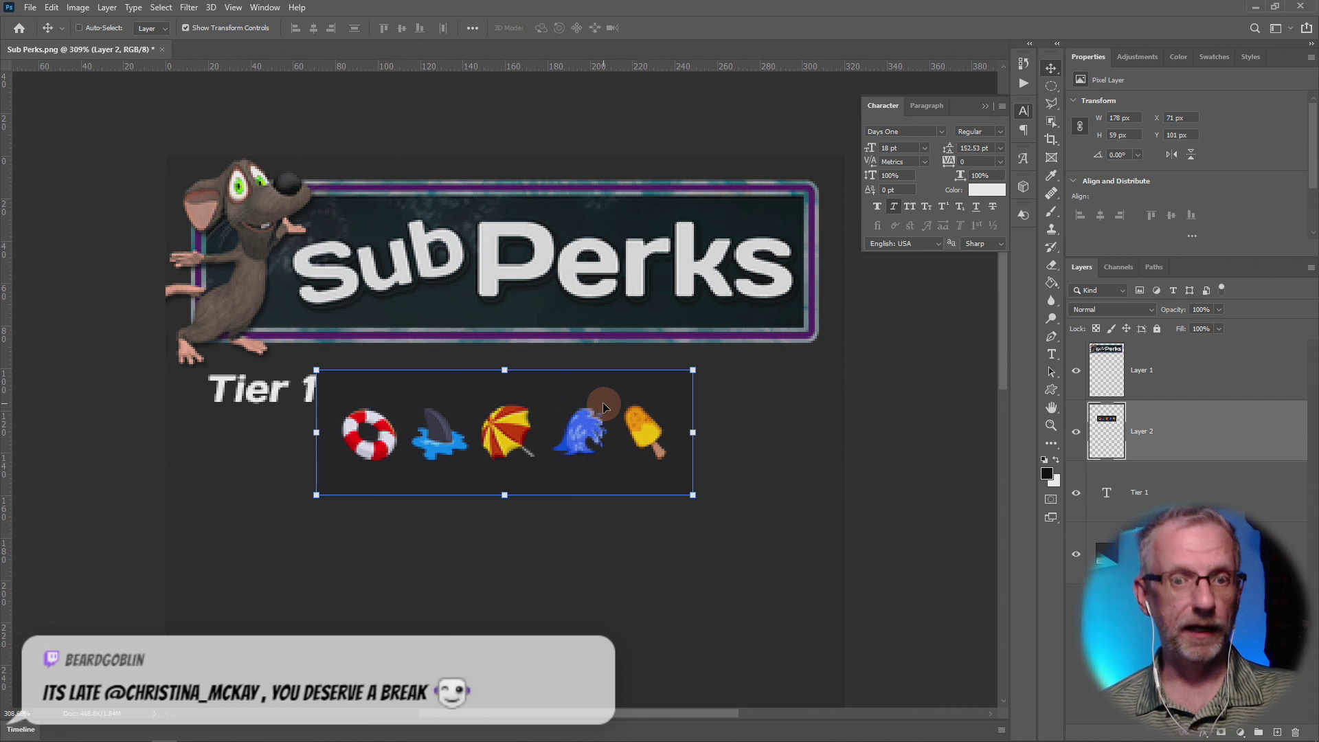
left_click_drag(637, 412, 667, 392)
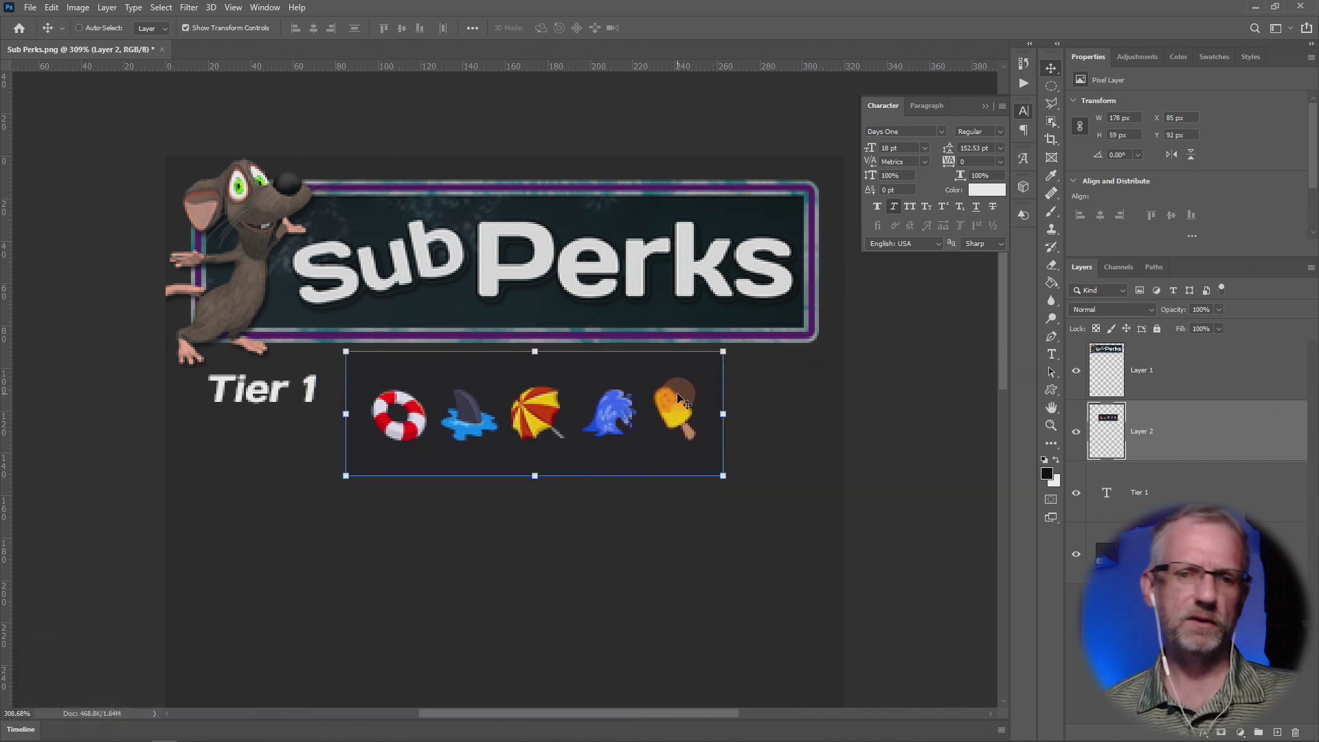
Step: Try to select the five pasted emotes with the Object Selection tool, and clear the selection
left_click(1051, 104)
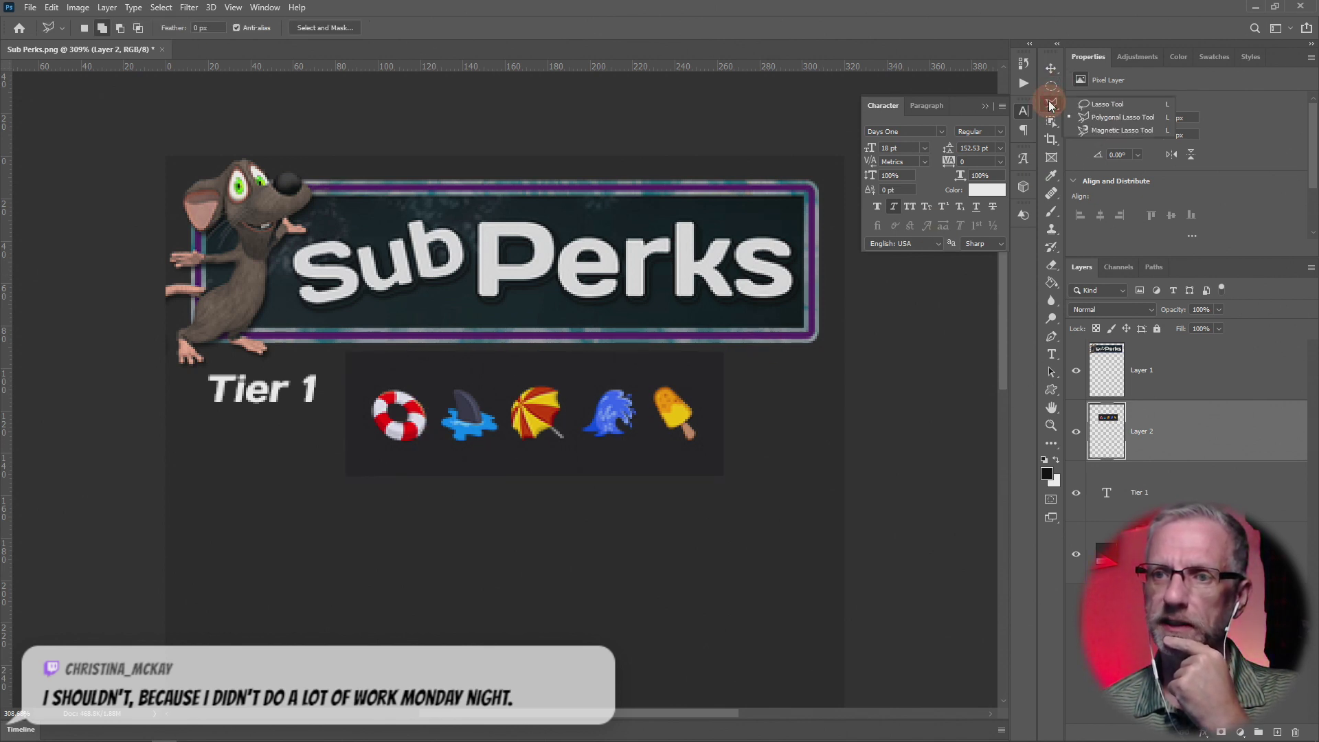
left_click(1051, 122)
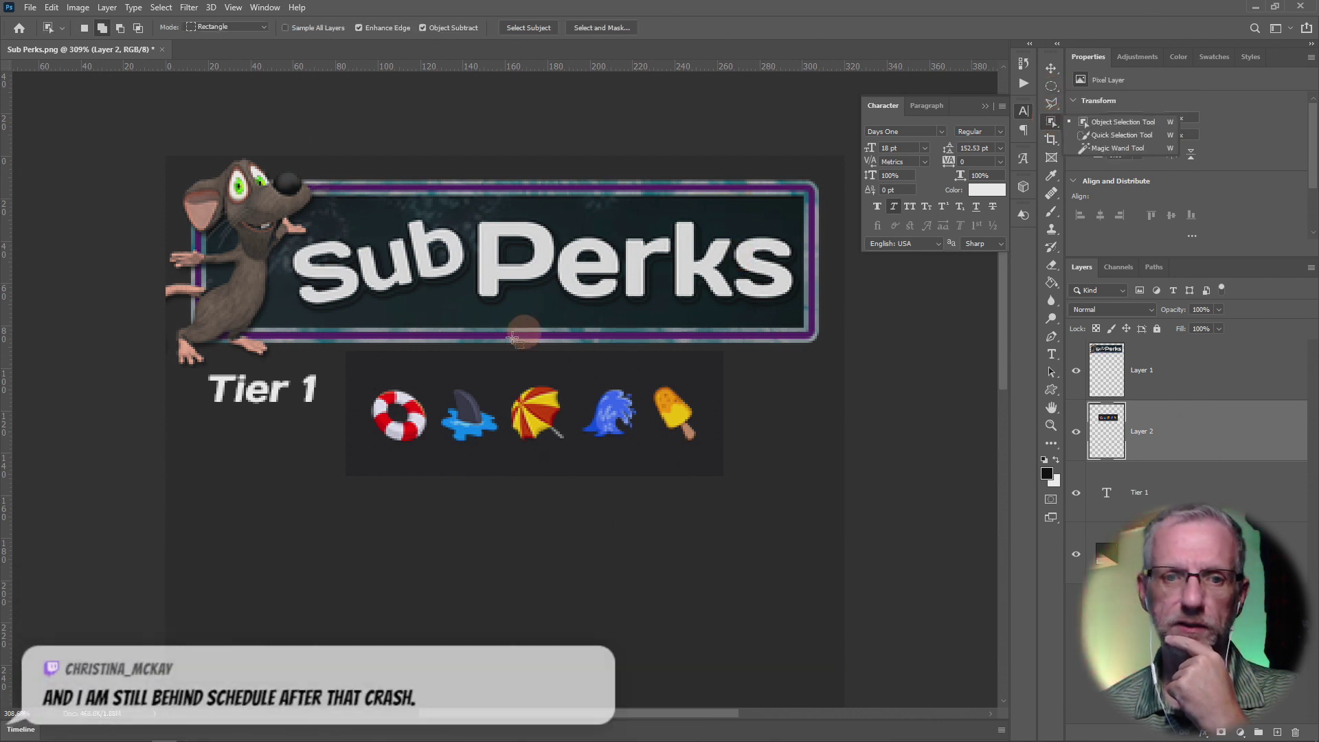
left_click_drag(361, 369, 711, 461)
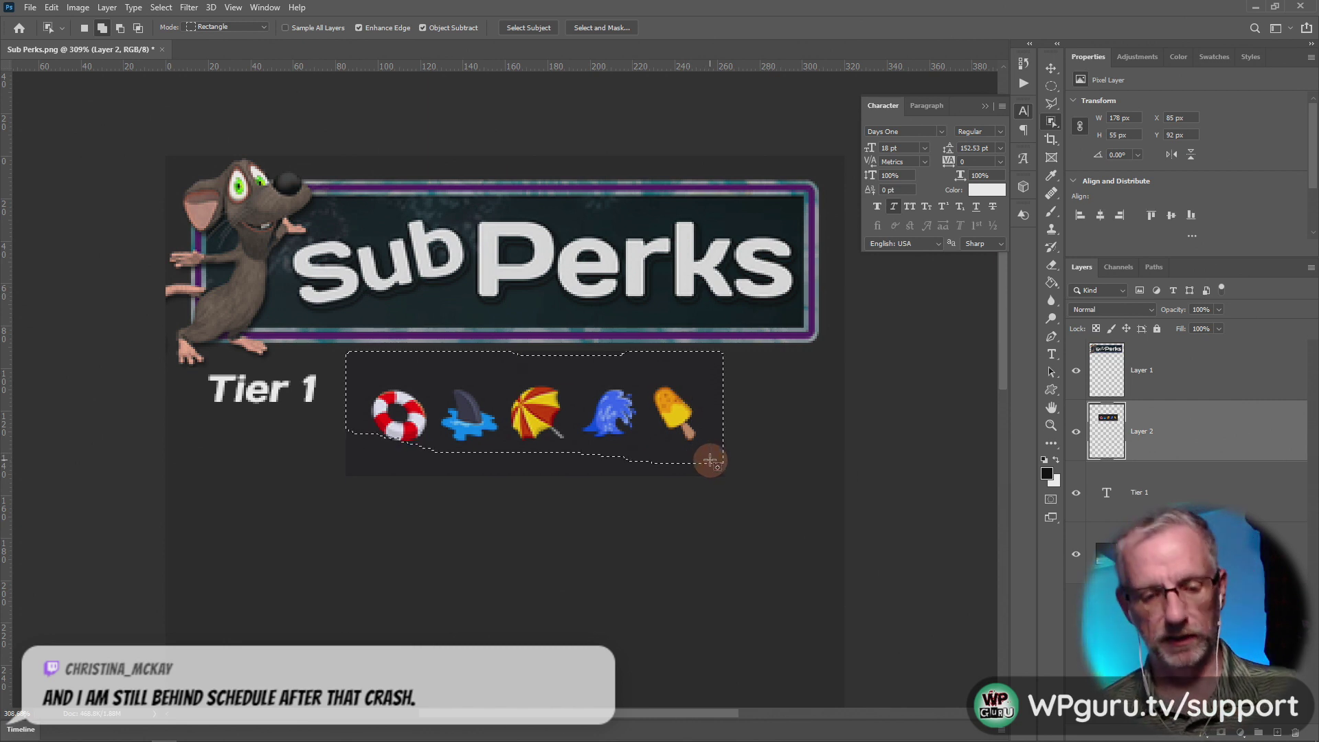
left_click(710, 460)
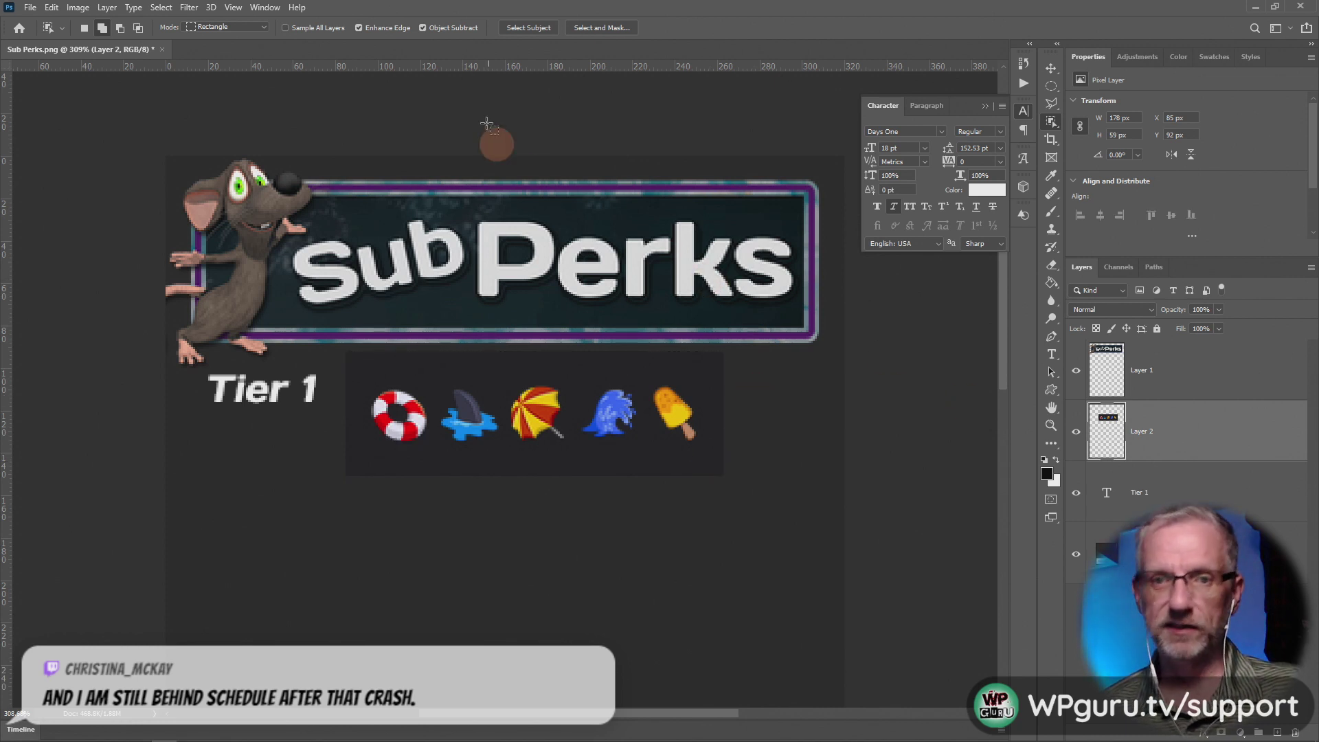
left_click(188, 7)
mouse_move(161, 7)
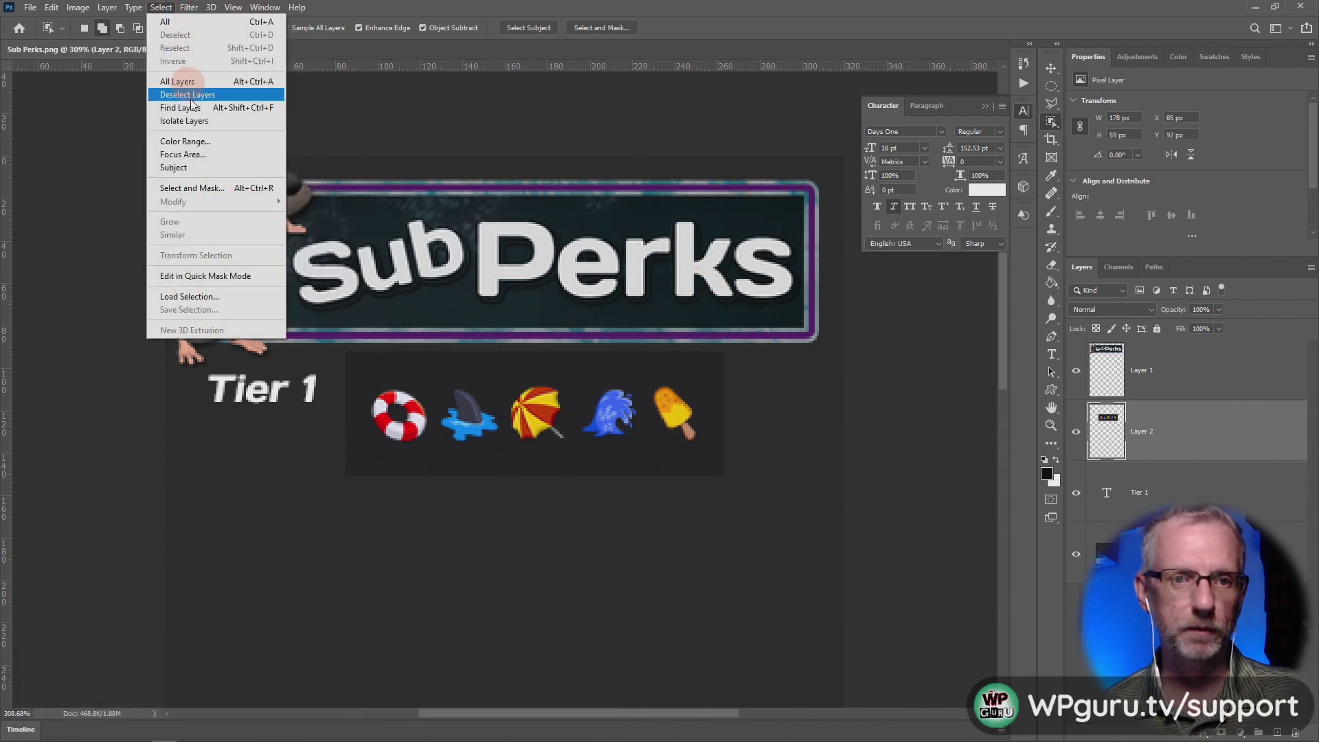
left_click(205, 143)
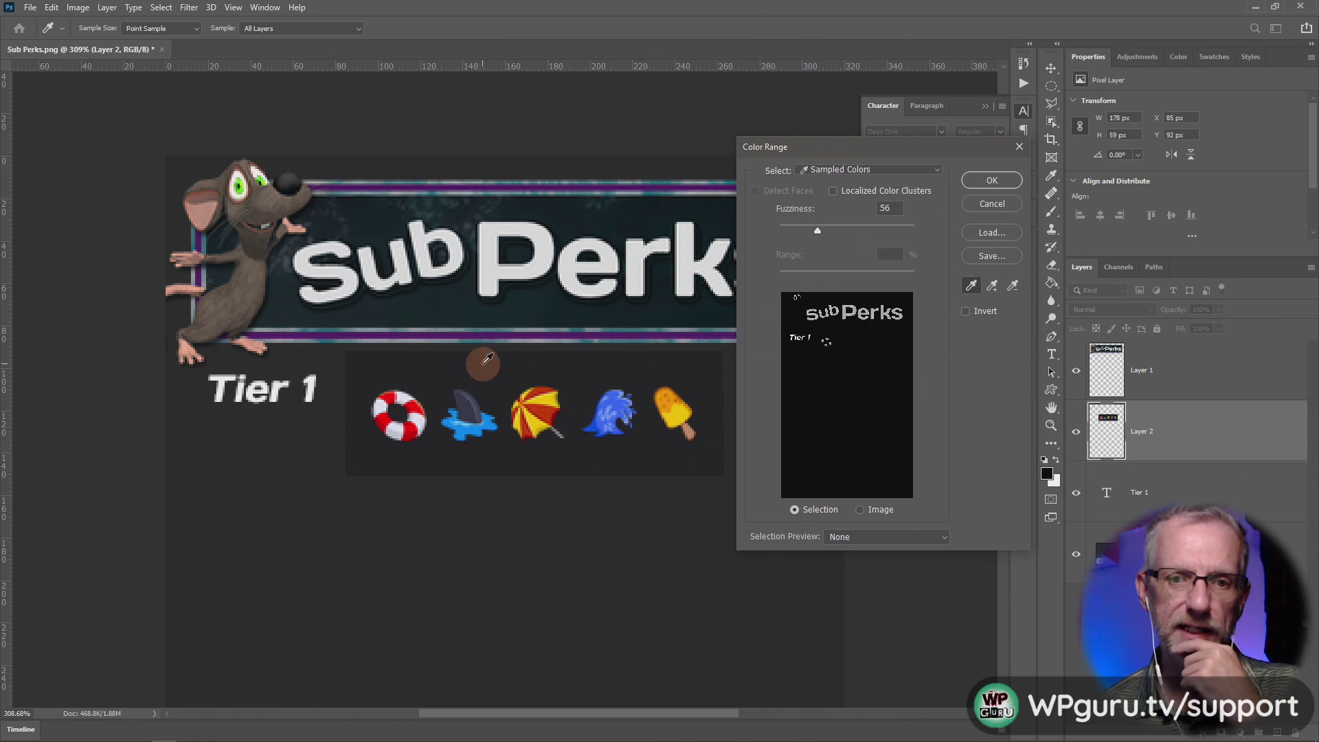
left_click(481, 354)
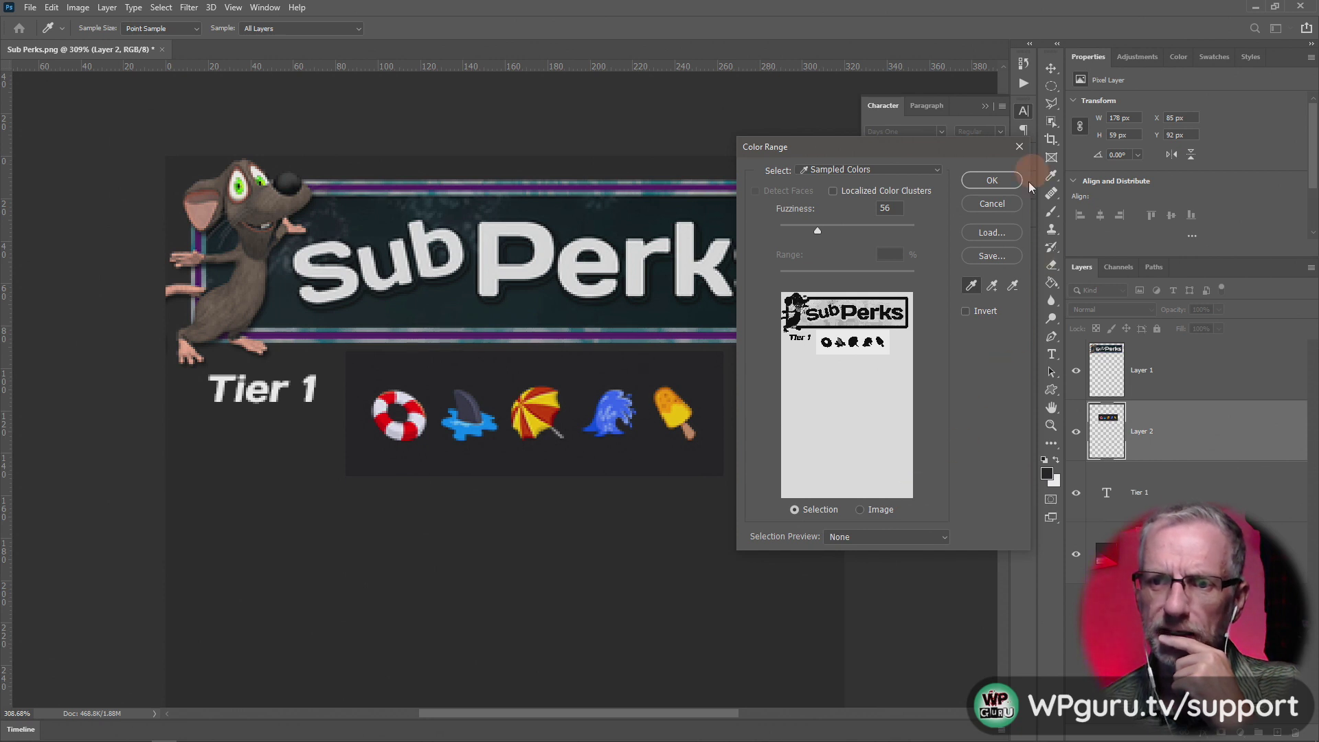
left_click(884, 194)
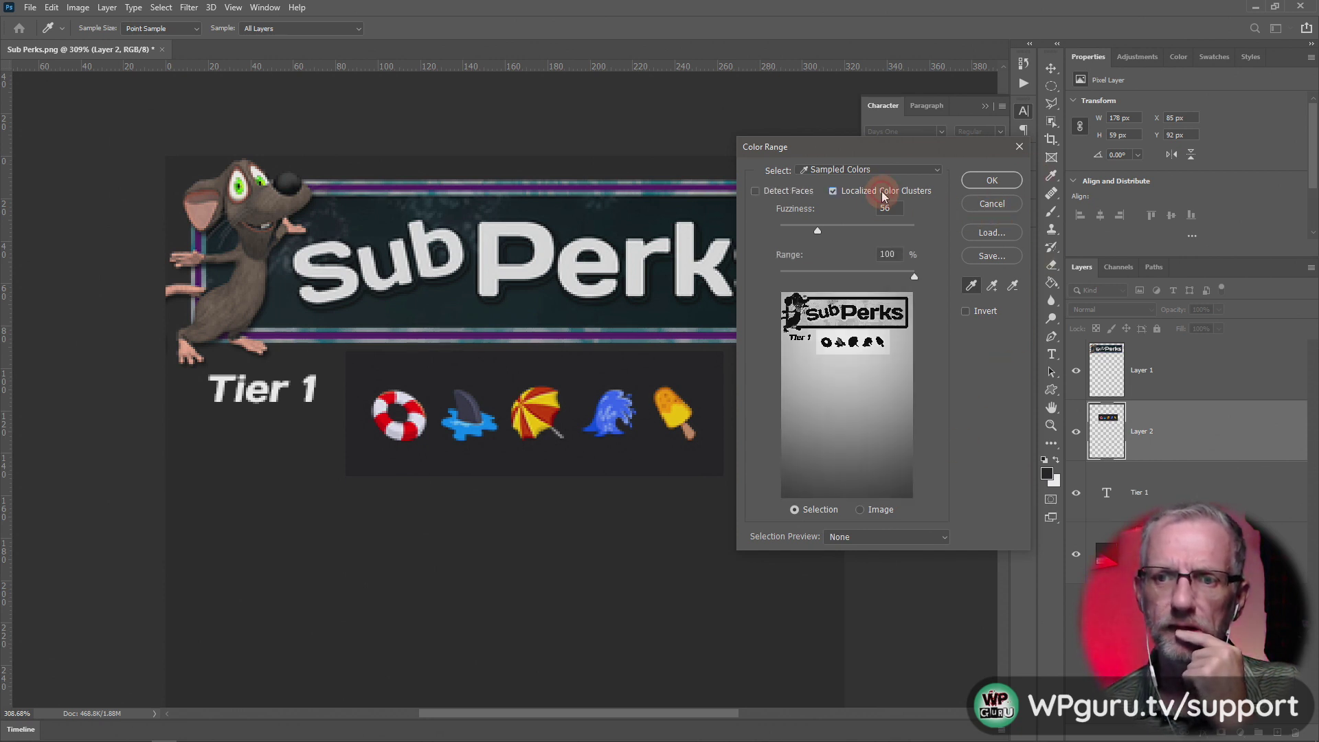
left_click(999, 204)
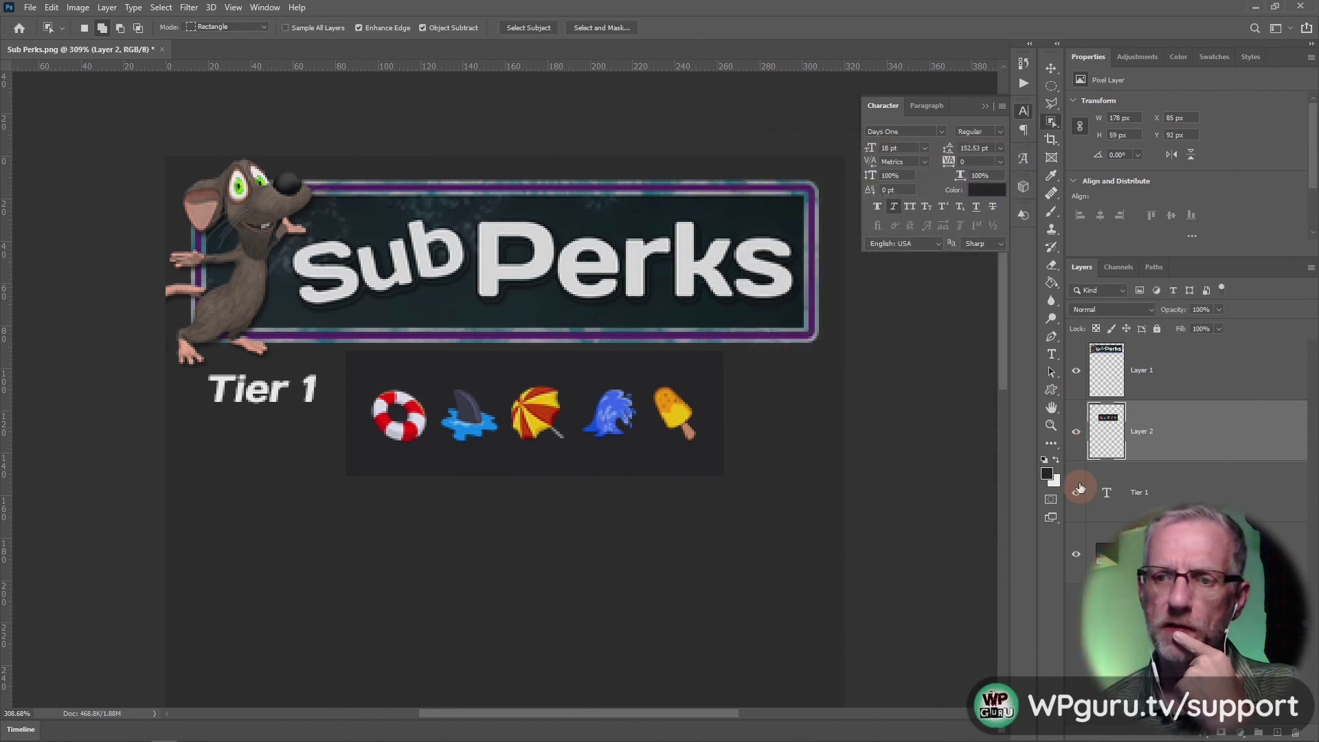
Step: Hide the Sub Perks banner, the dark background and the Tier 1 text layers, leaving only the emote layer visible
left_click(1077, 372)
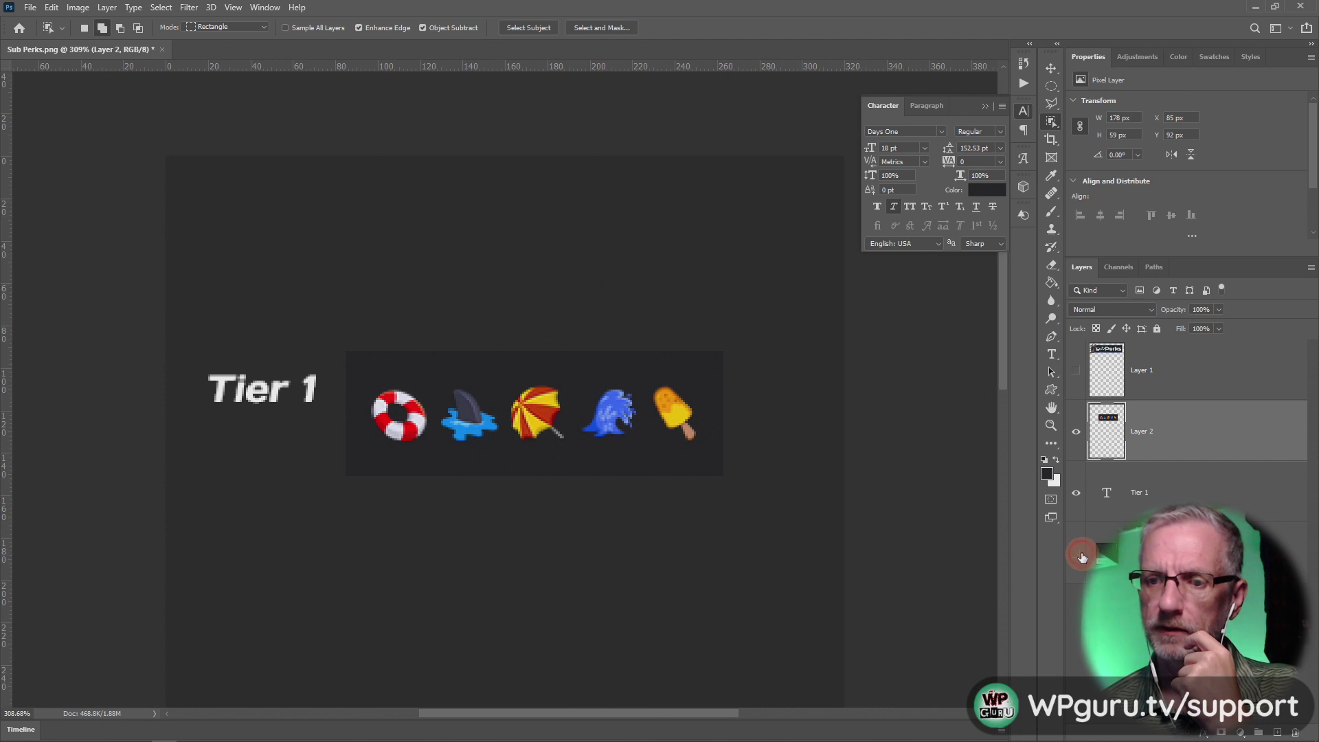
left_click(1075, 554)
left_click(1076, 493)
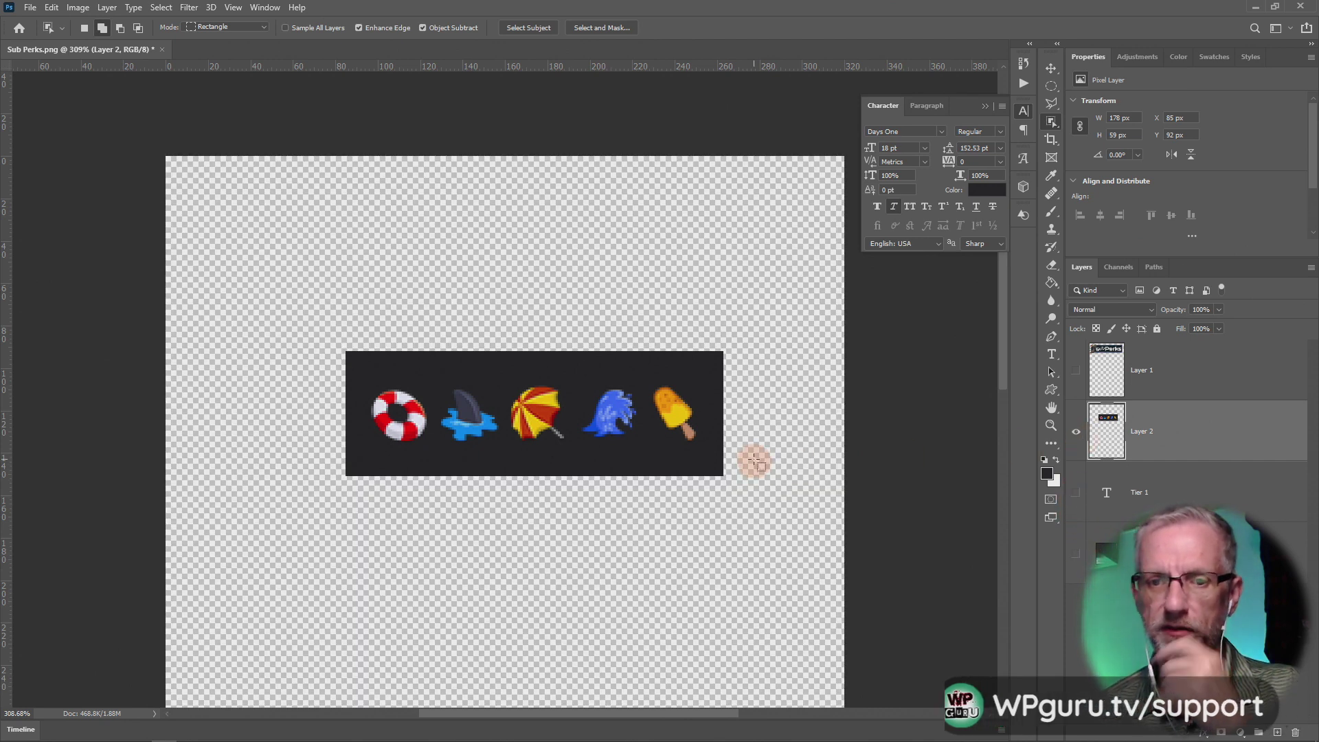
scroll(754, 461, "up", 2)
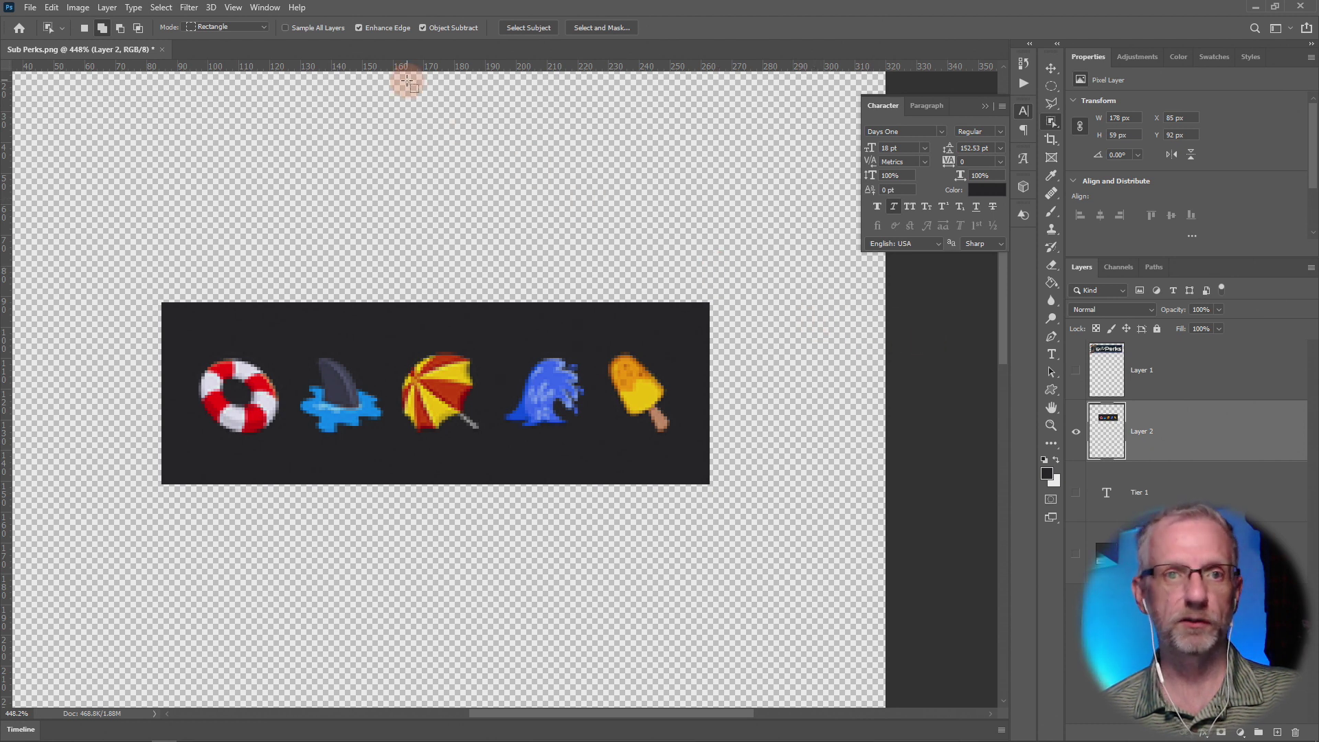
Step: Select the dark backing around the emotes by Color Range with Fuzziness 27, delete it and clear the selection
left_click(162, 7)
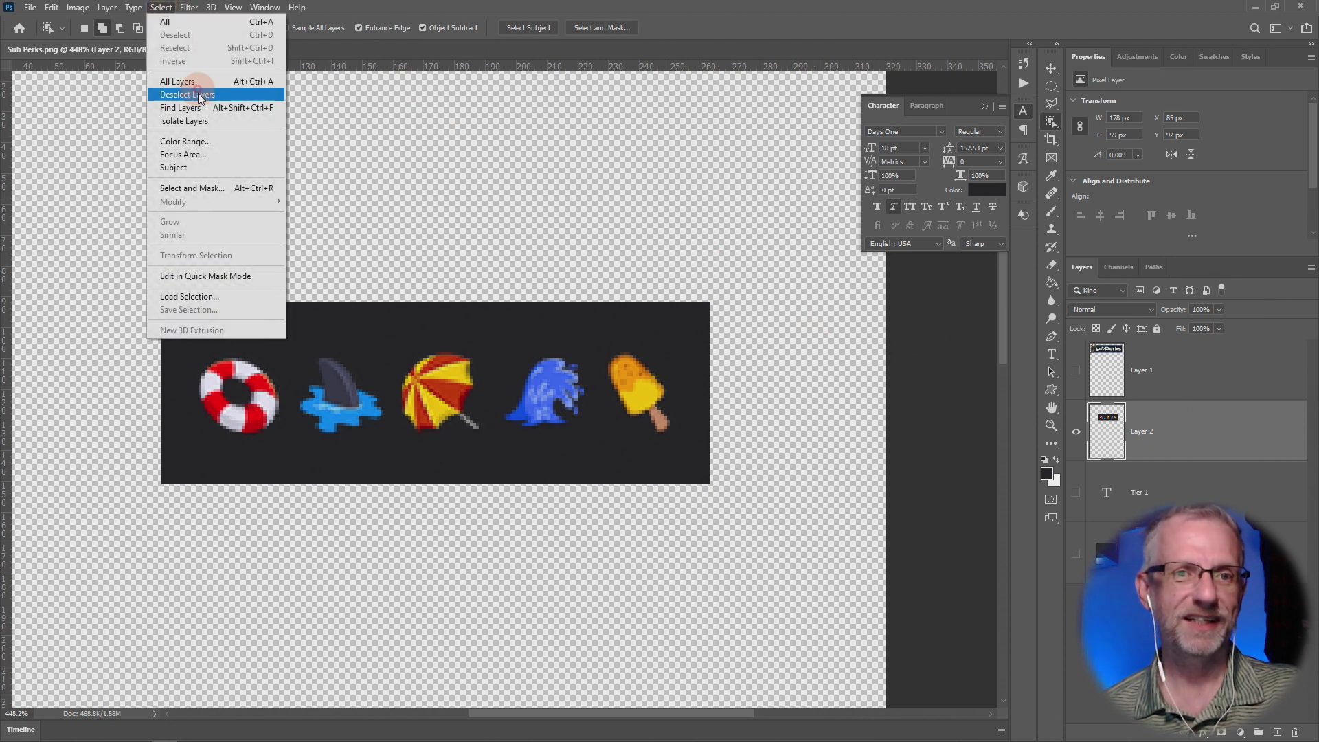
left_click(194, 139)
left_click(329, 317)
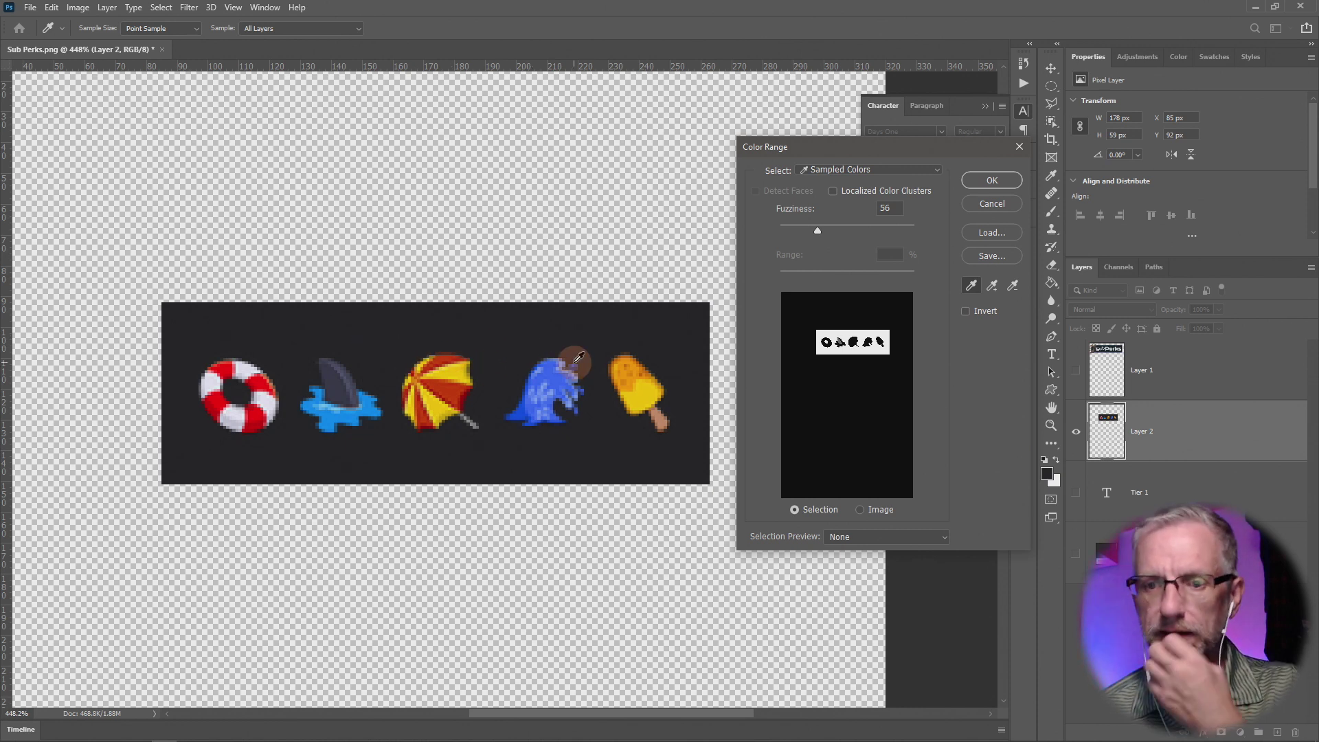
left_click(822, 230)
mouse_move(821, 231)
left_mouse_down()
mouse_move(778, 233)
mouse_move(796, 237)
left_mouse_up()
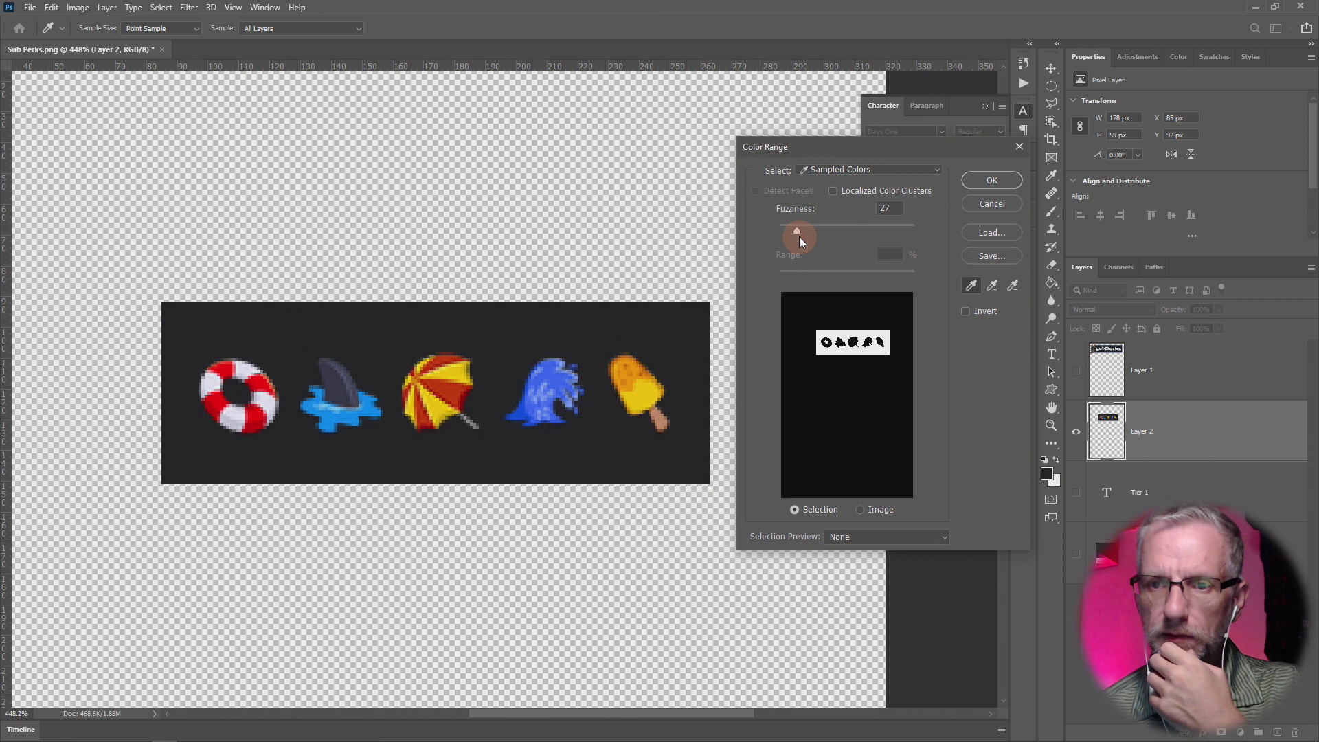
left_click(992, 181)
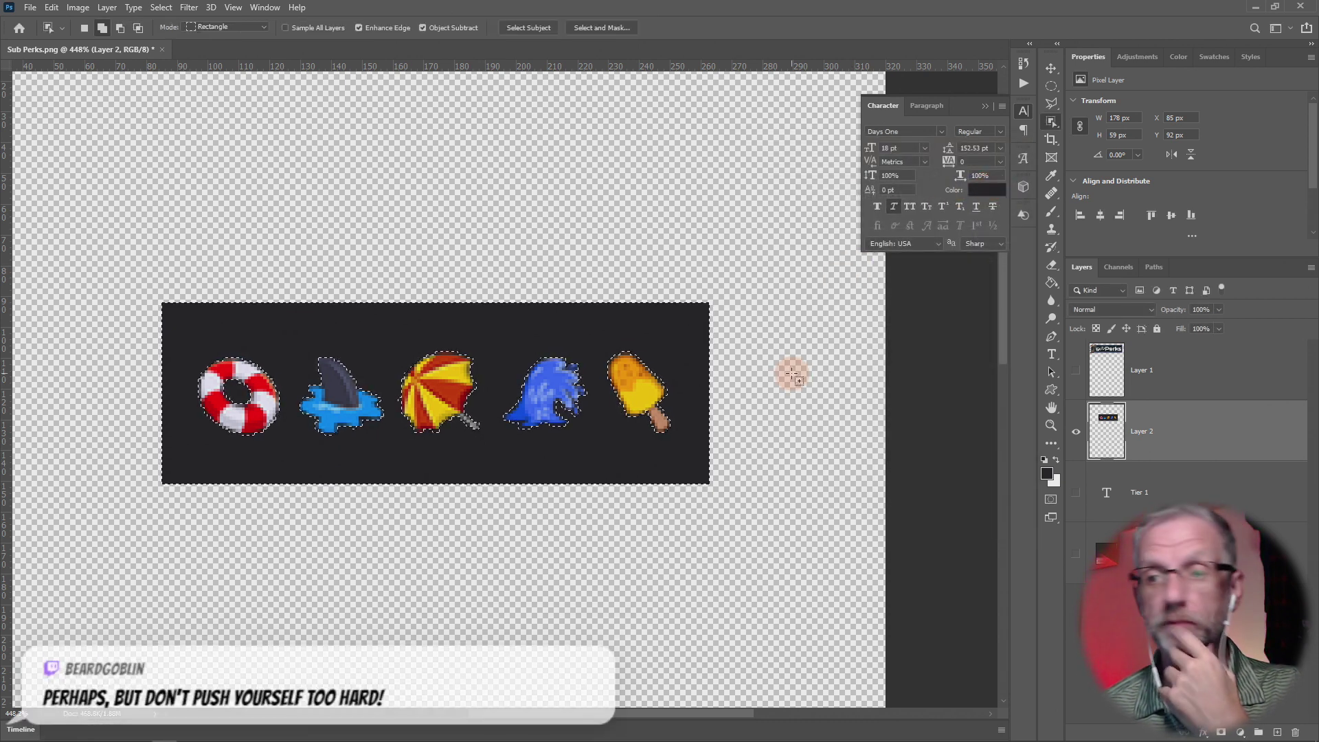
key("Delete")
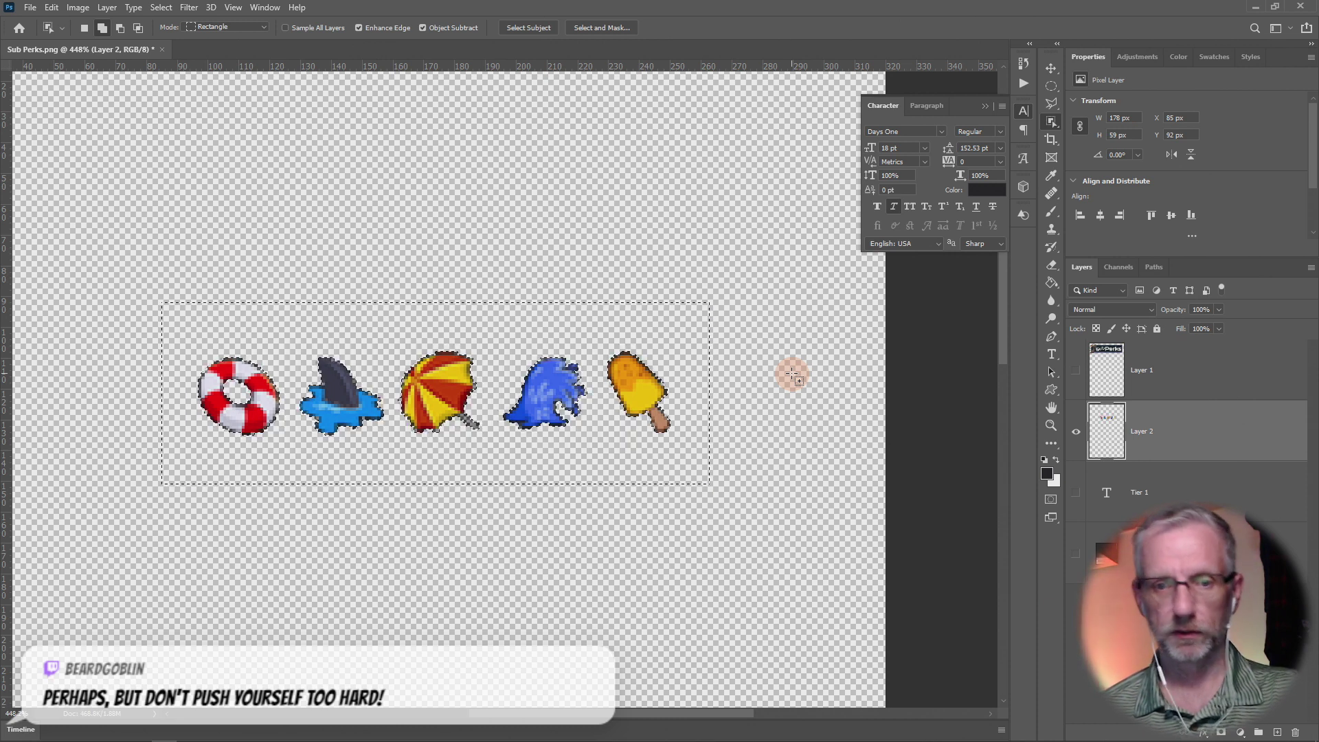
key("ctrl+d")
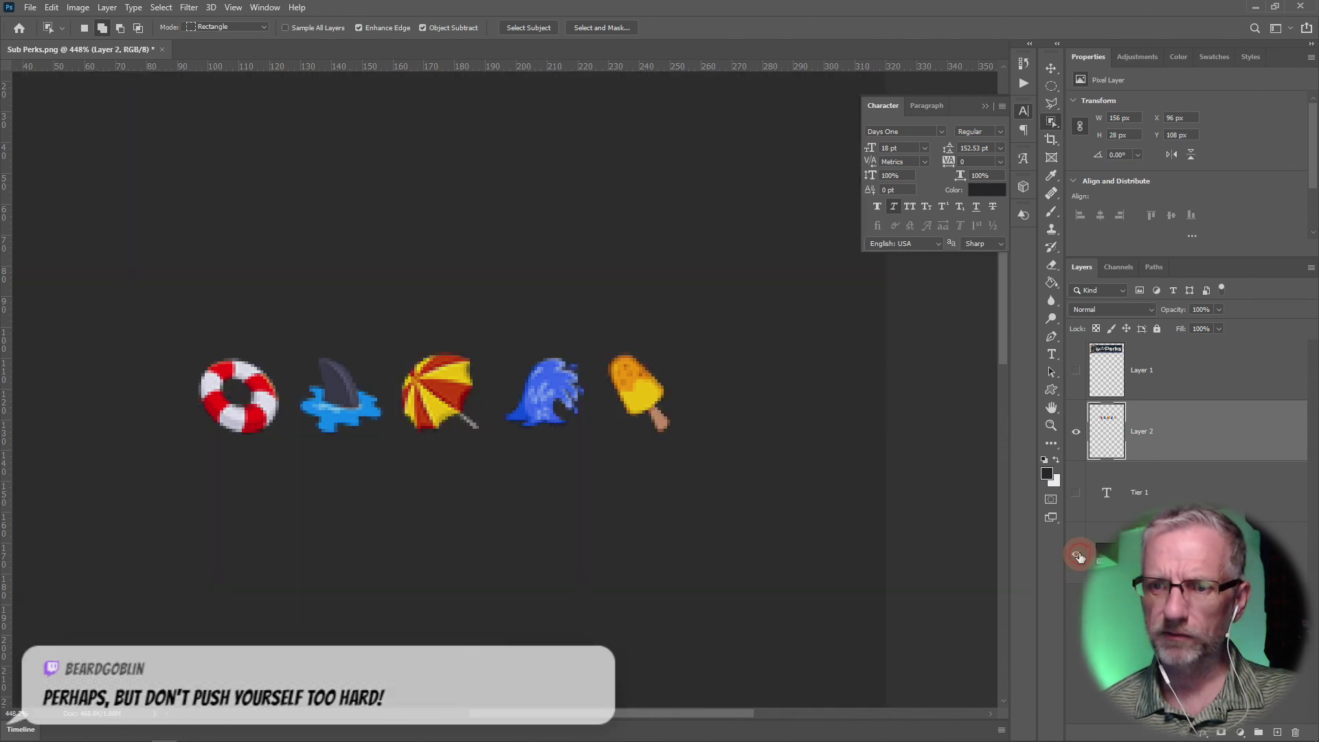
Step: Show the dark background, the Sub Perks banner and the Tier 1 text layers again
left_click(1076, 554)
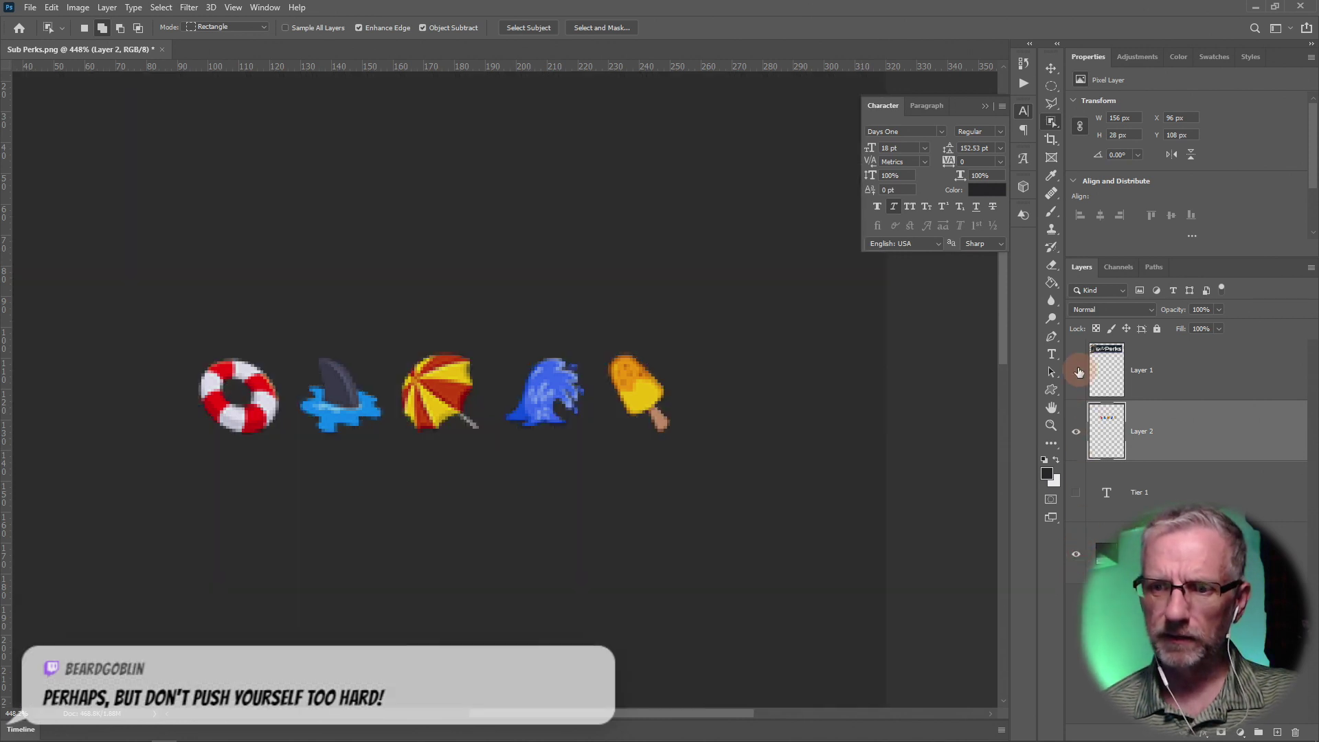
left_click(1076, 371)
scroll(712, 468, "up", 2)
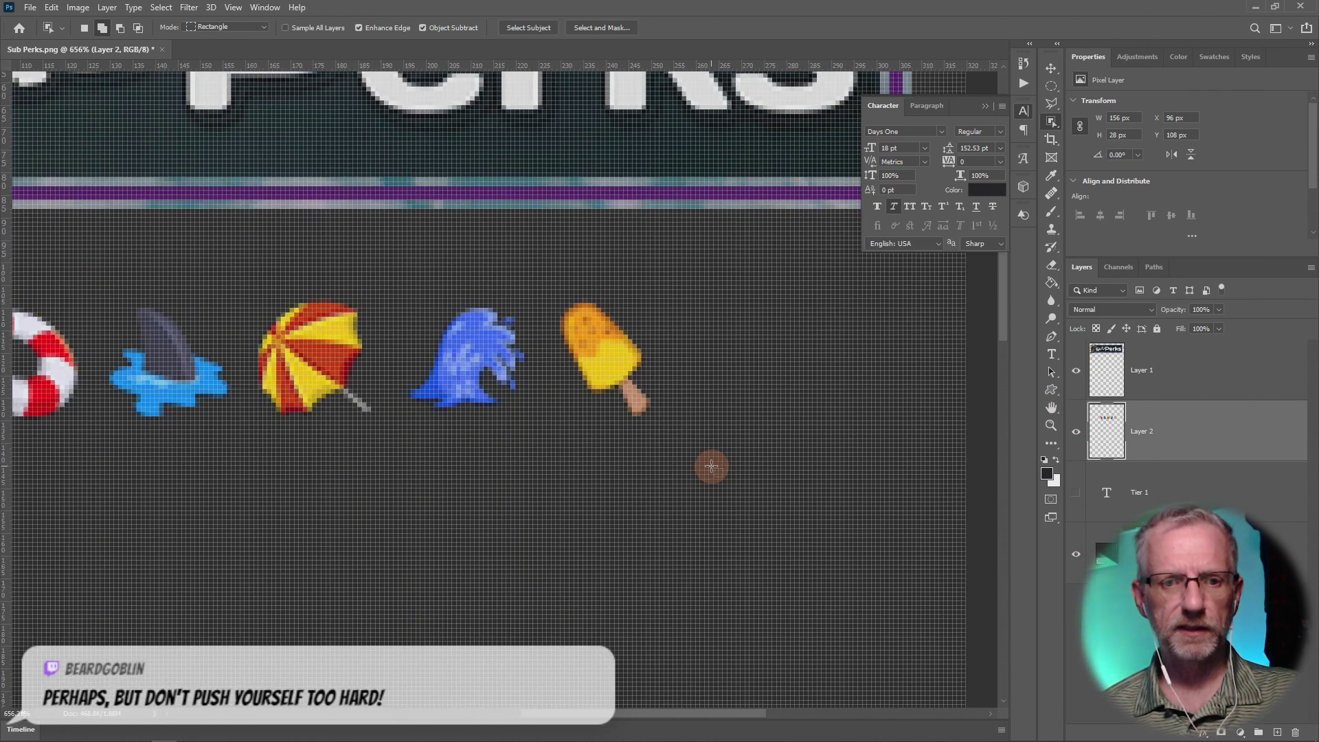
scroll(712, 468, "down", 3)
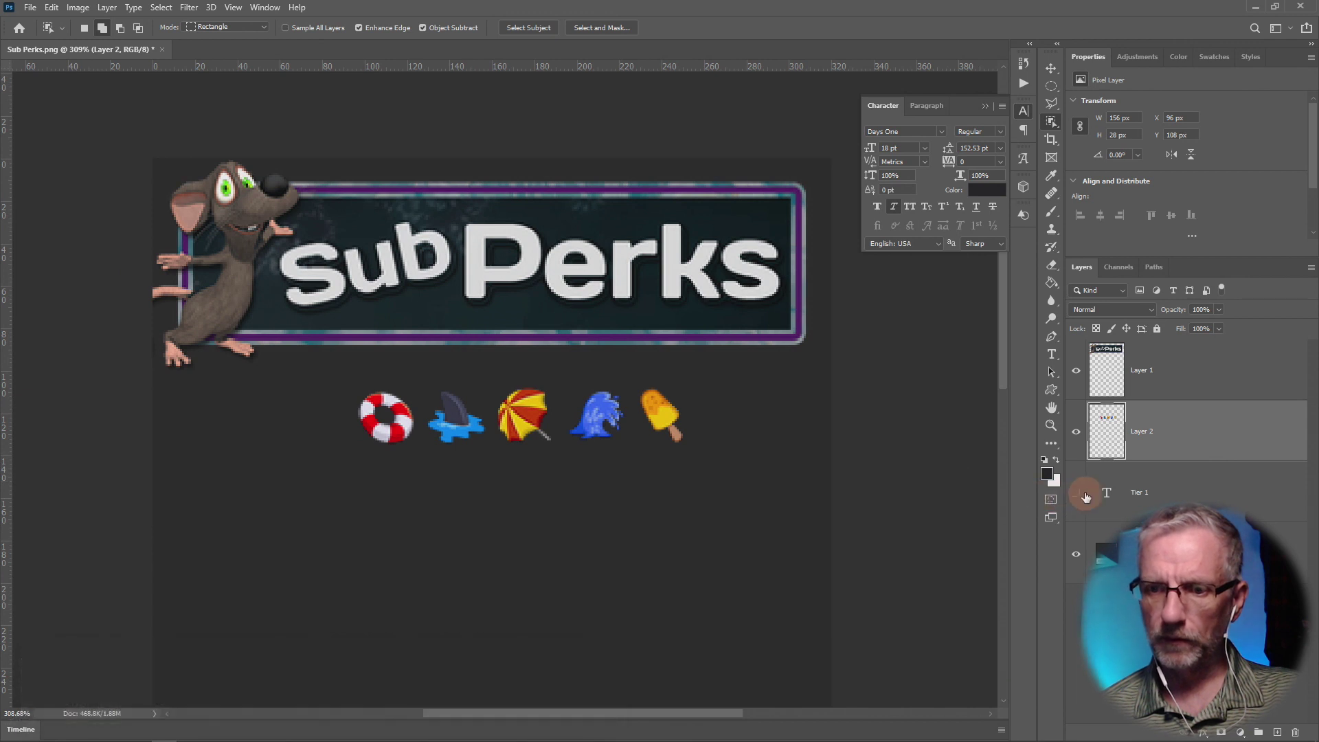
left_click(1076, 493)
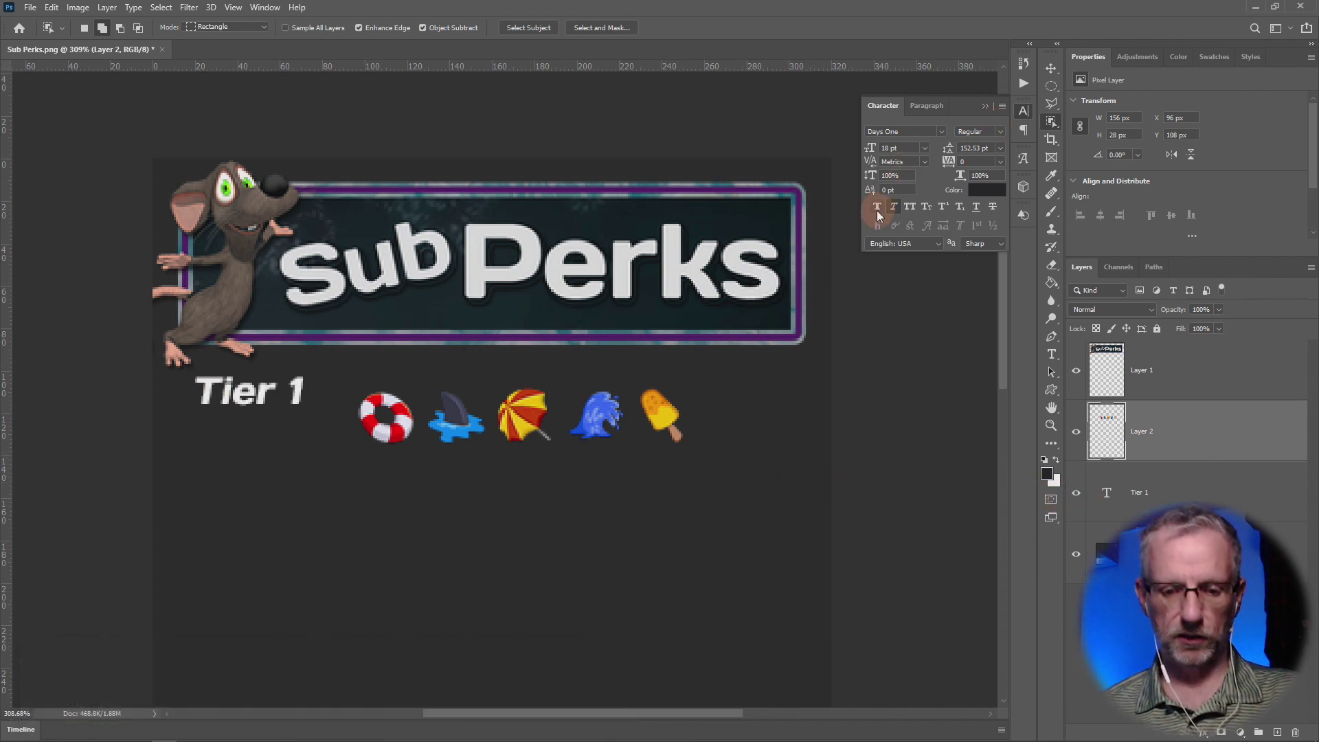
Step: Enlarge the emote row to about 191 × 34 px and position it at about X 105 px, Y 96 px
key("v")
left_click_drag(644, 414, 742, 400)
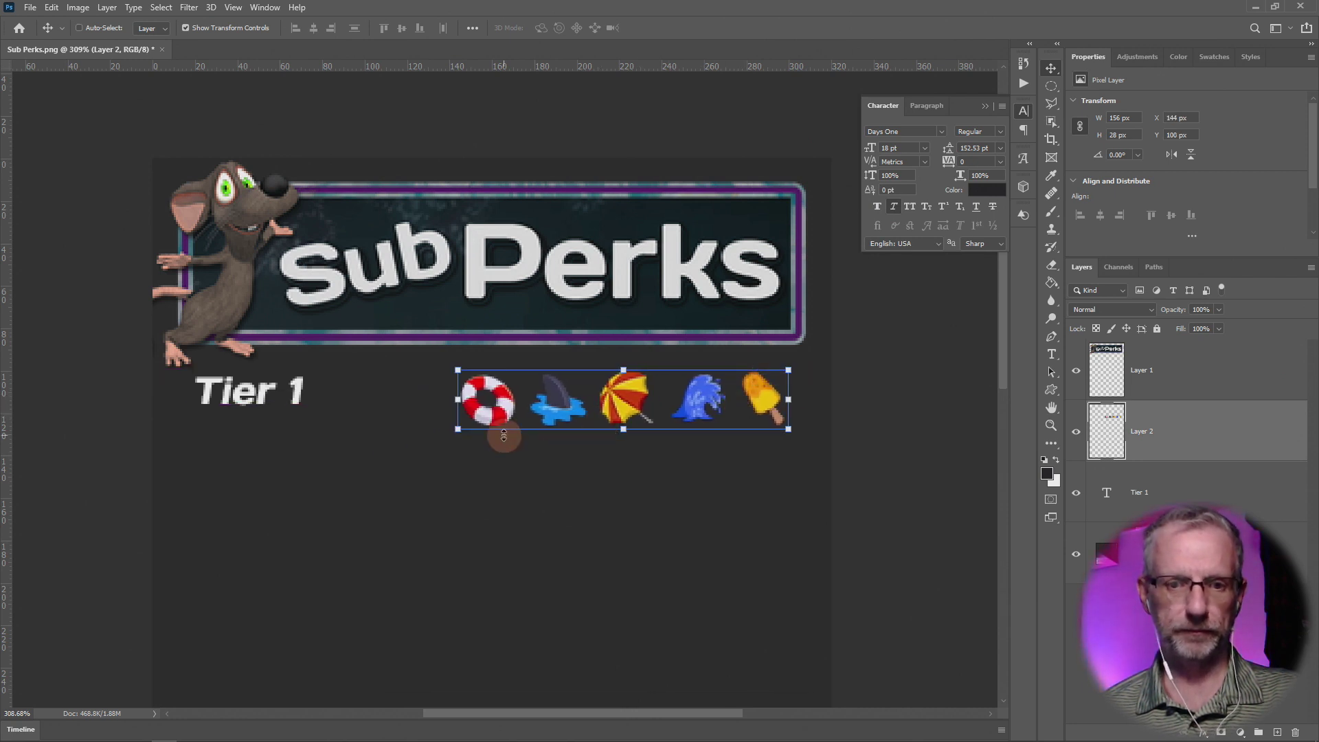
left_click_drag(457, 430, 384, 456)
mouse_move(566, 427)
left_mouse_down()
mouse_move(571, 412)
mouse_move(558, 415)
left_mouse_up()
key("Return")
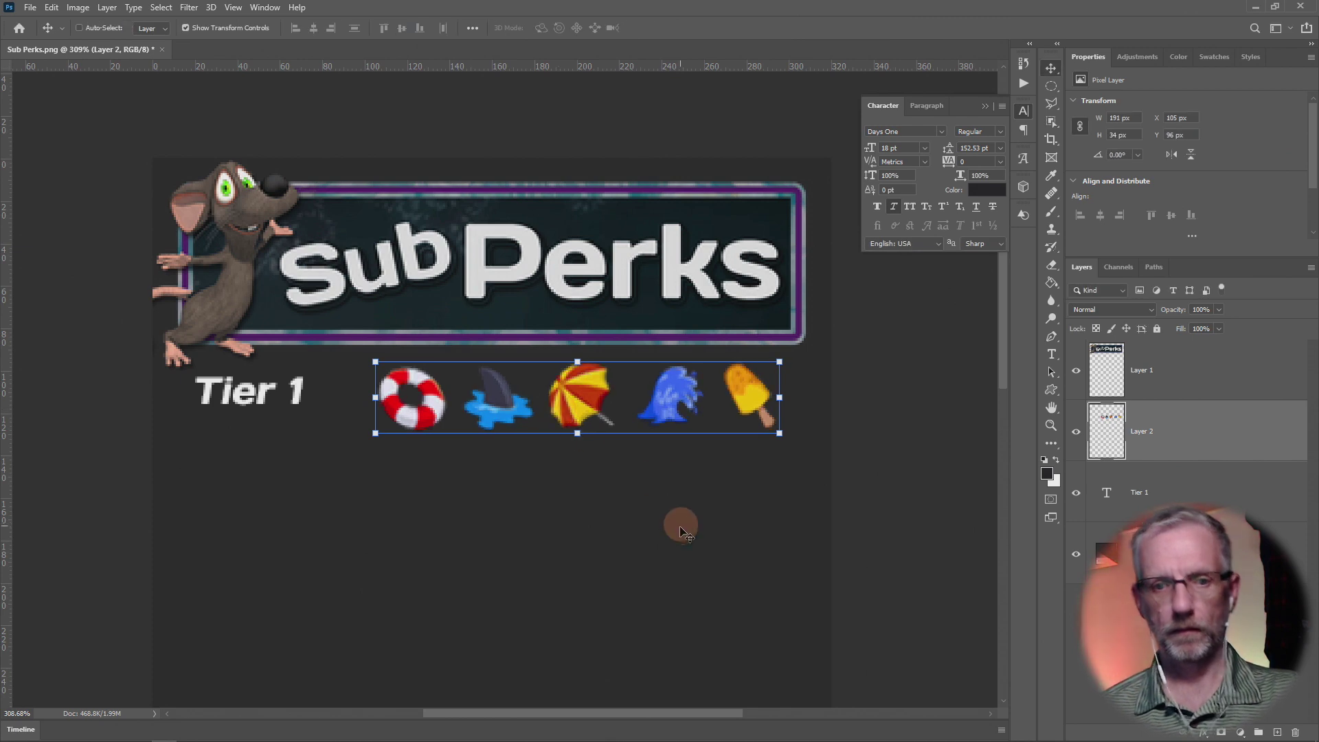
Step: Enlarge the Tier 1 text to 28 pt, trying 24 pt first, and move it to about X 14 px, Y 99 px
scroll(684, 481, "up", 3)
scroll(684, 489, "down", 3)
scroll(683, 490, "down", 10)
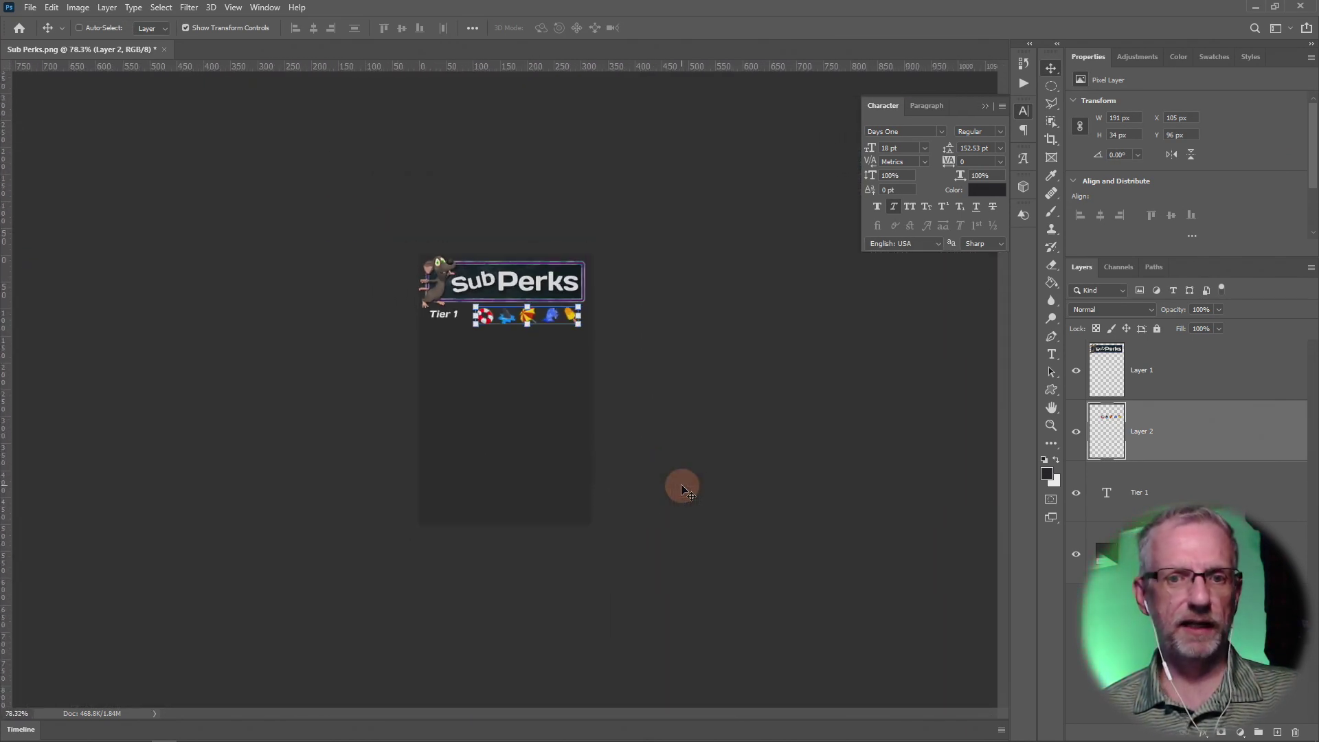
scroll(684, 489, "up", 8)
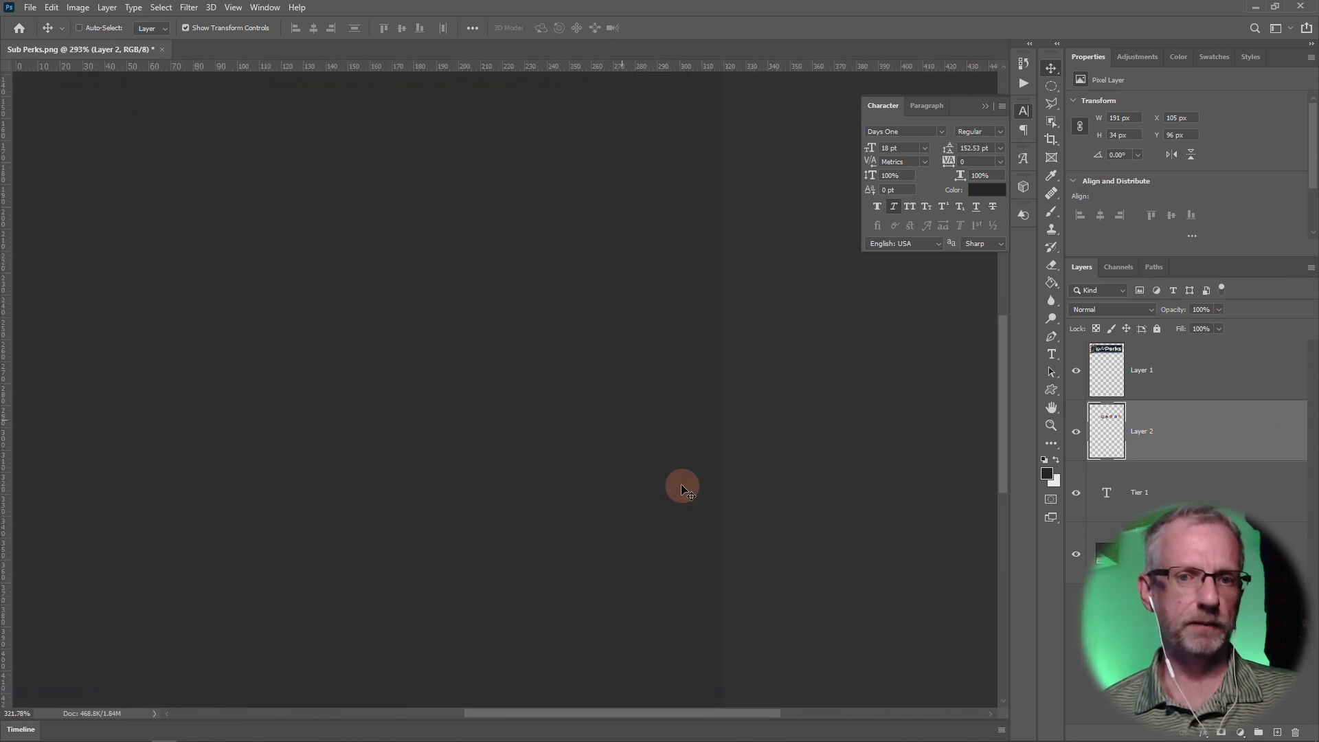
left_click_drag(616, 432, 790, 724)
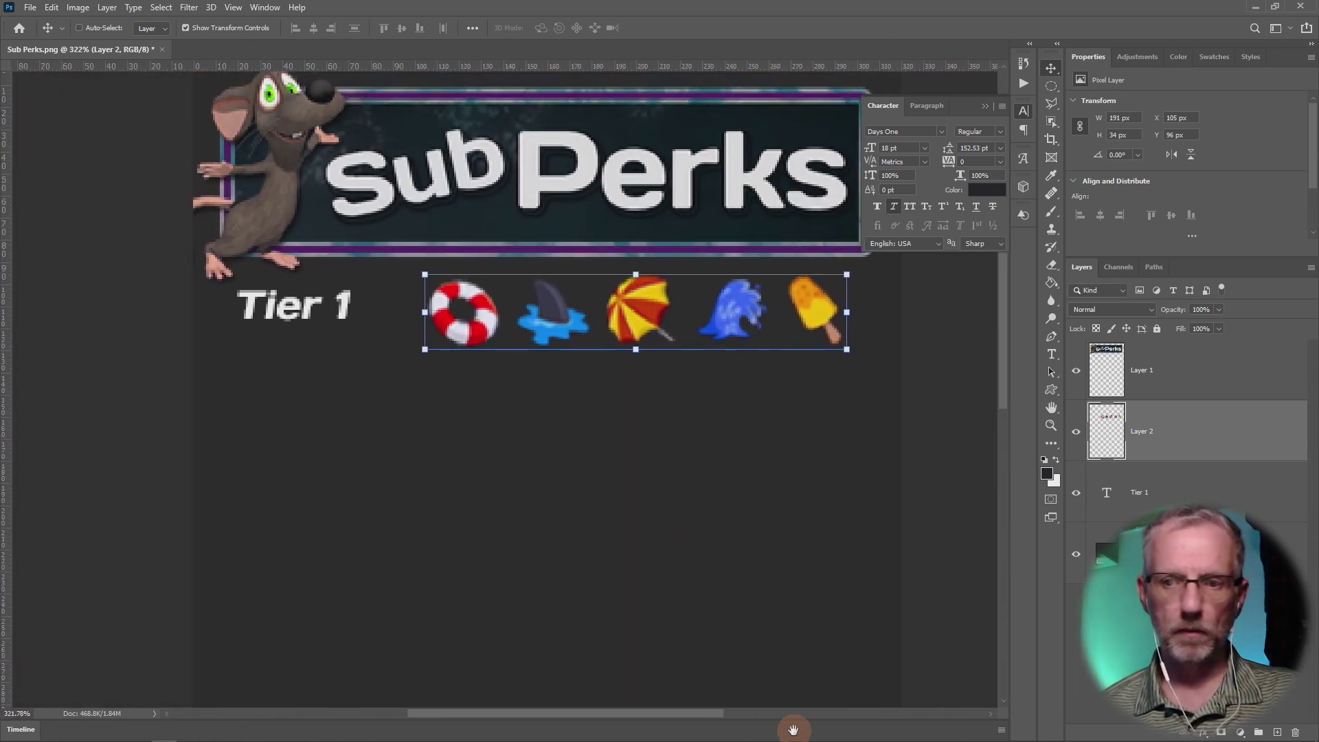
left_click(1104, 507)
left_click(893, 148)
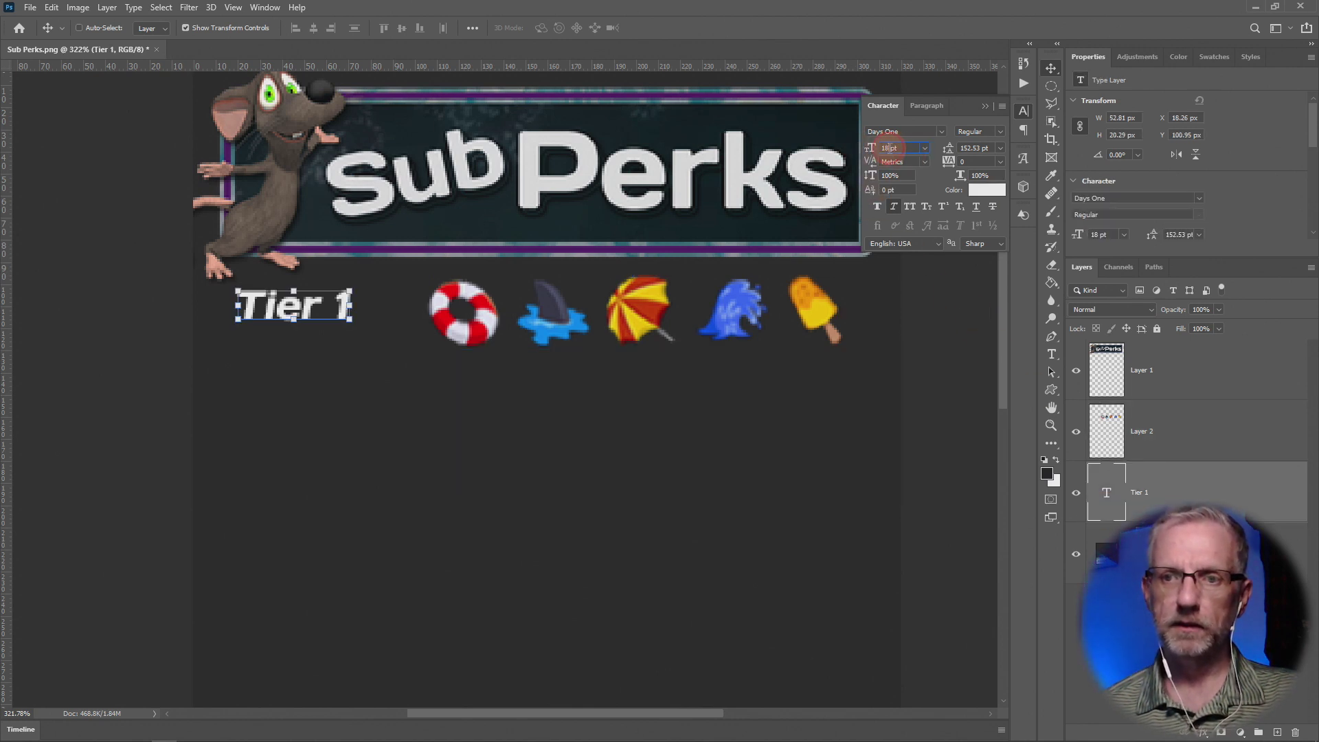
type("24")
key("Return")
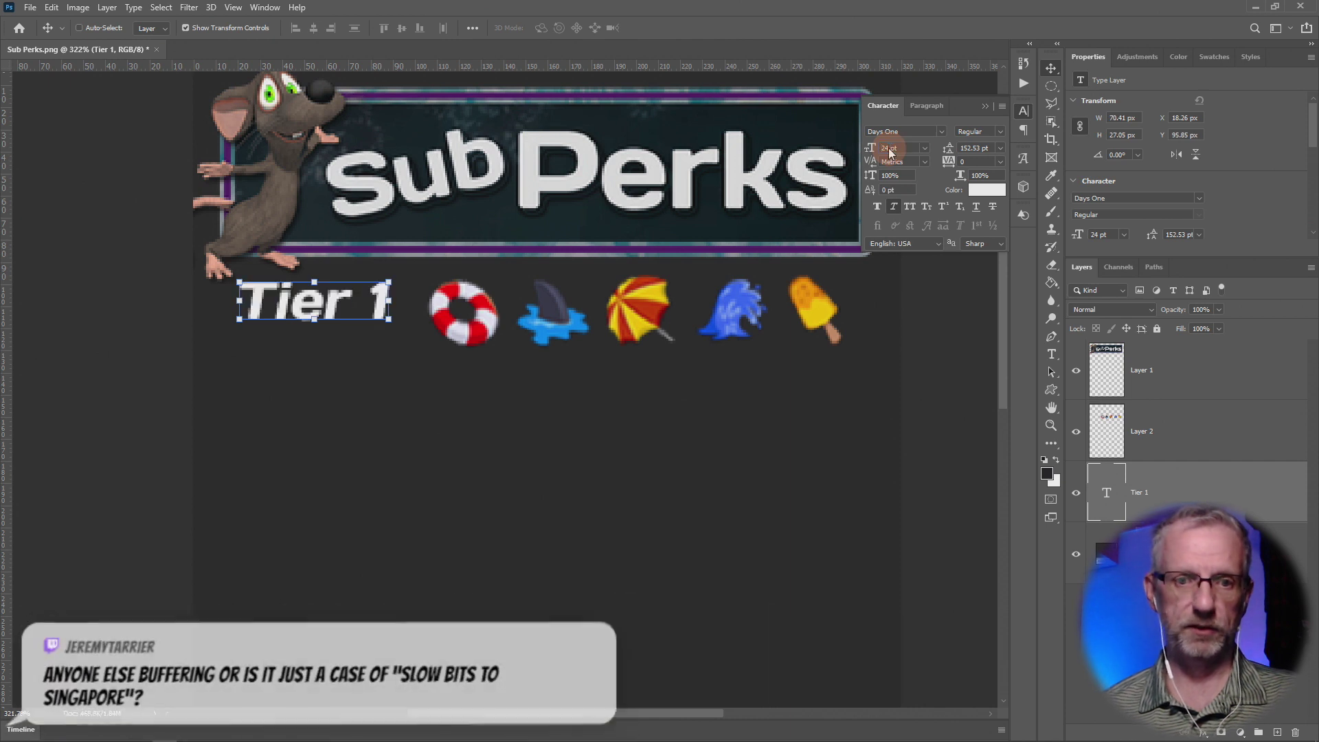
left_click(893, 148)
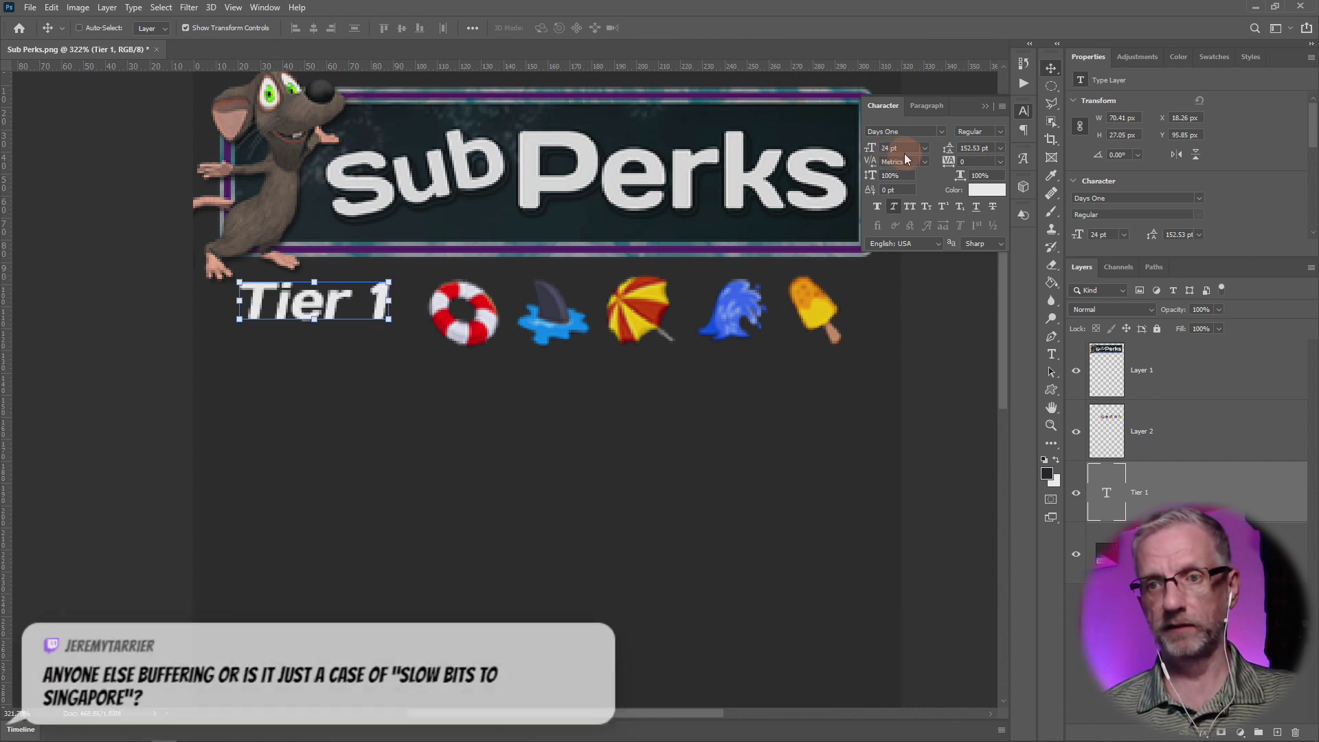
type("28")
key("Return")
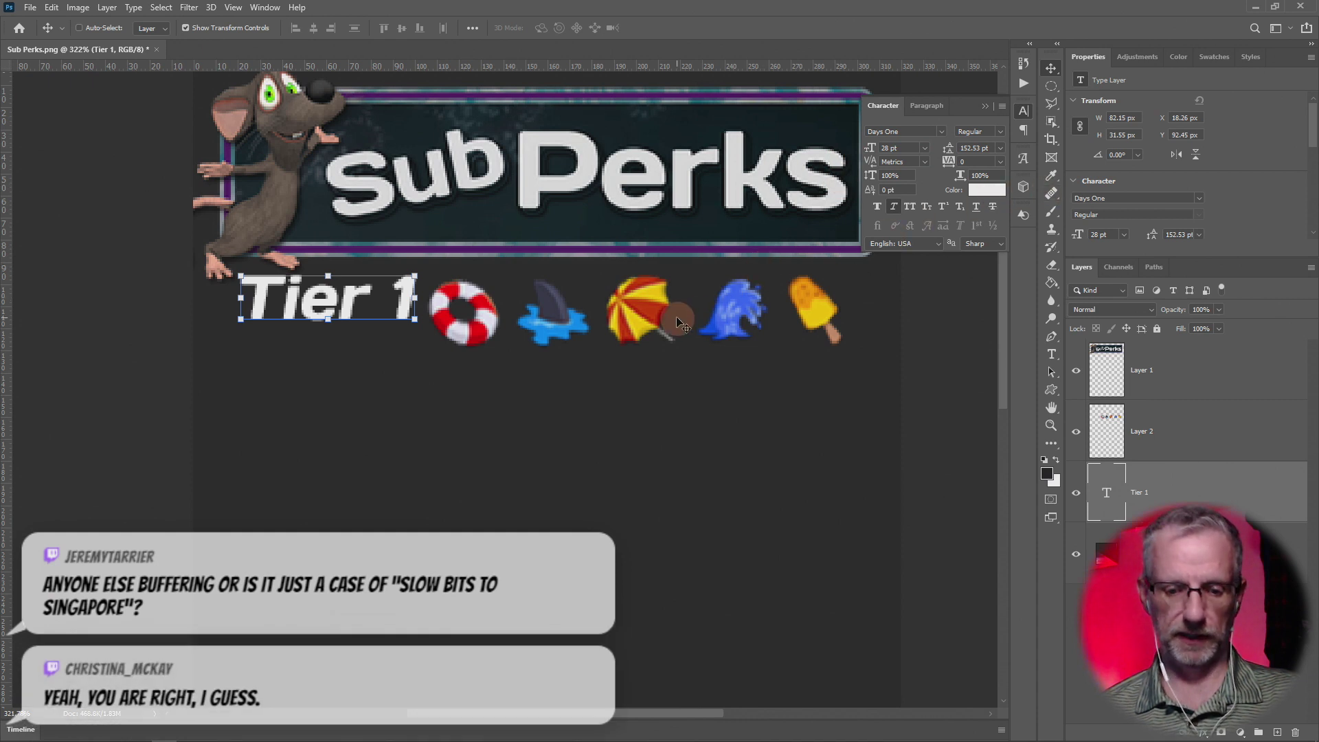
mouse_move(358, 312)
left_mouse_down()
mouse_move(342, 328)
mouse_move(356, 323)
left_mouse_up()
Step: Try the Tier 1 text without faux italic and in all caps, and restore the italic mixed-case style
left_click(906, 146)
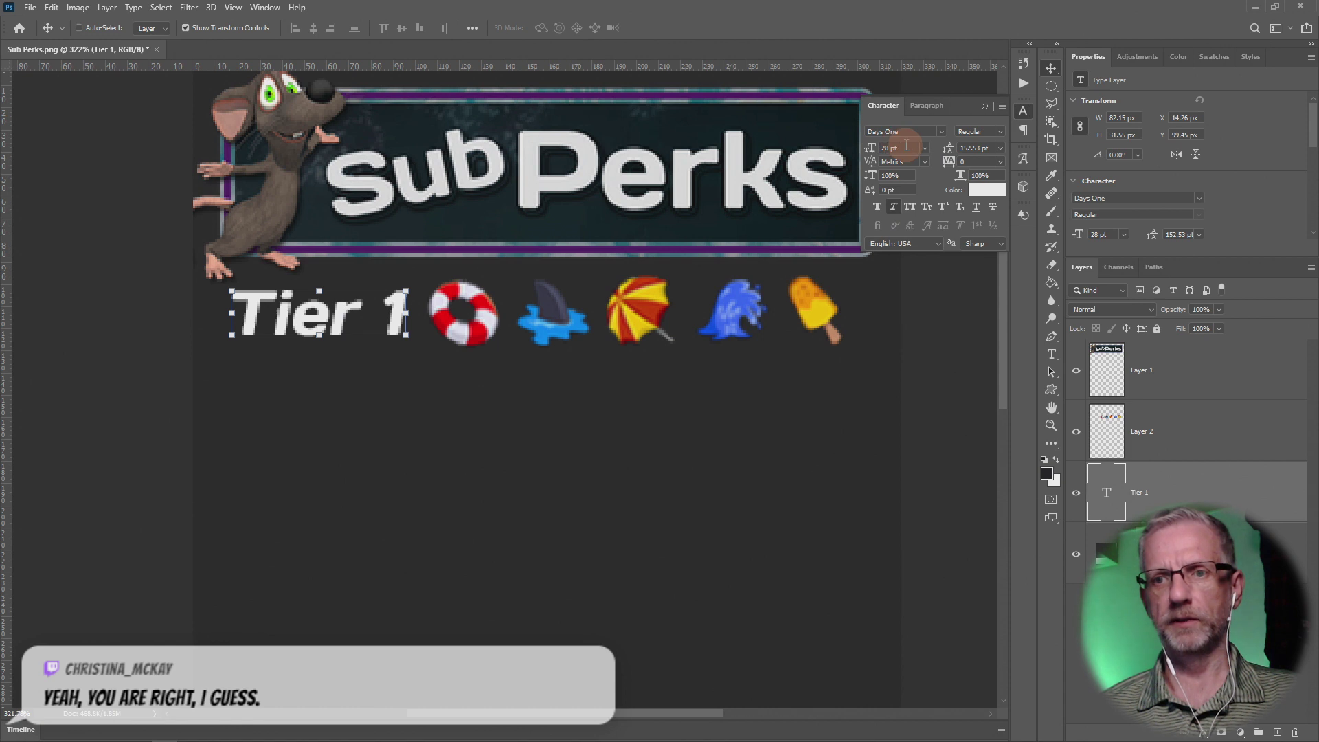
left_click(895, 207)
left_click(896, 208)
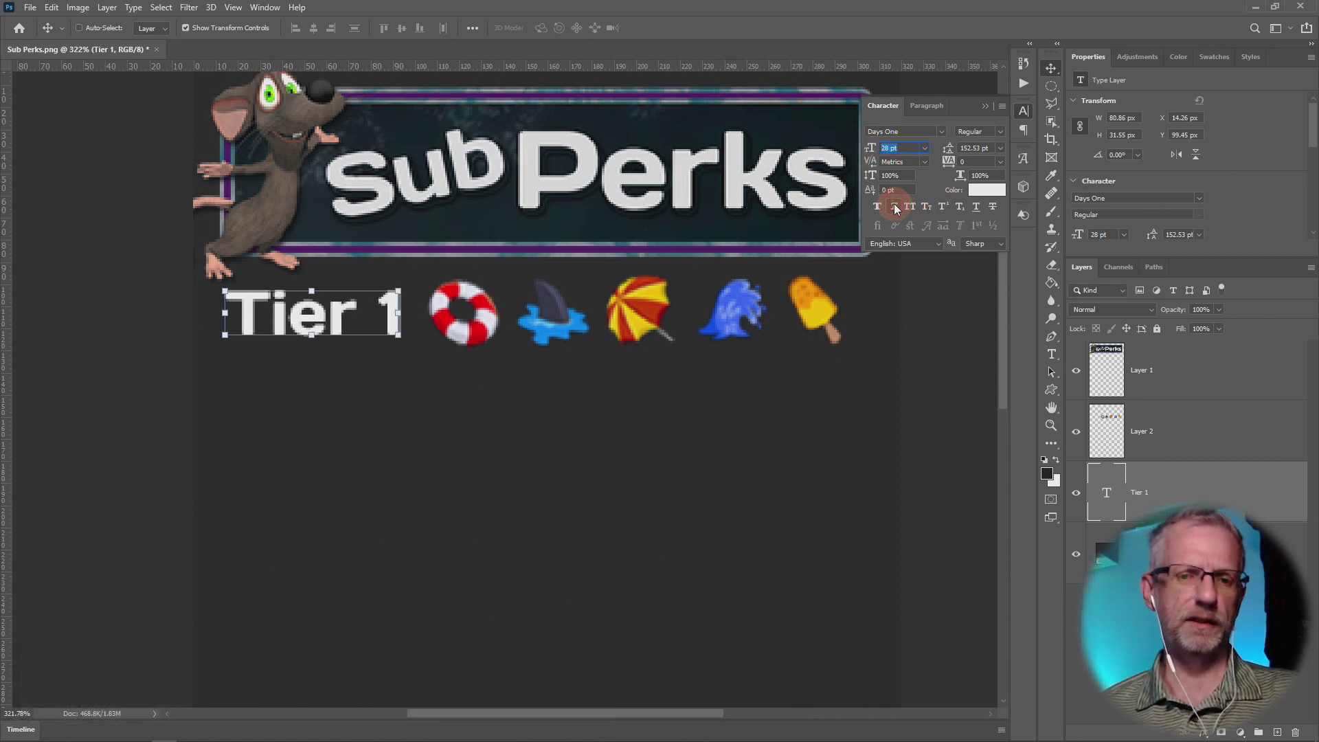
left_click(896, 208)
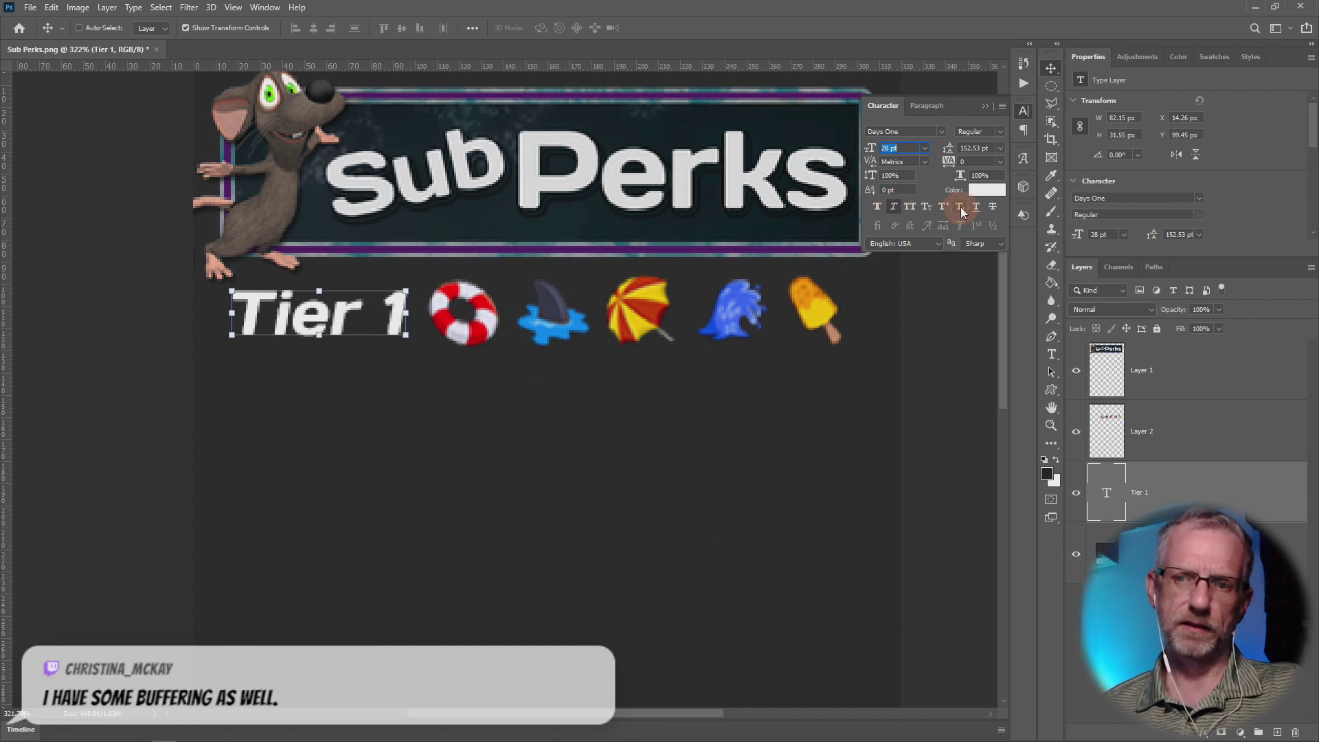
left_click(908, 208)
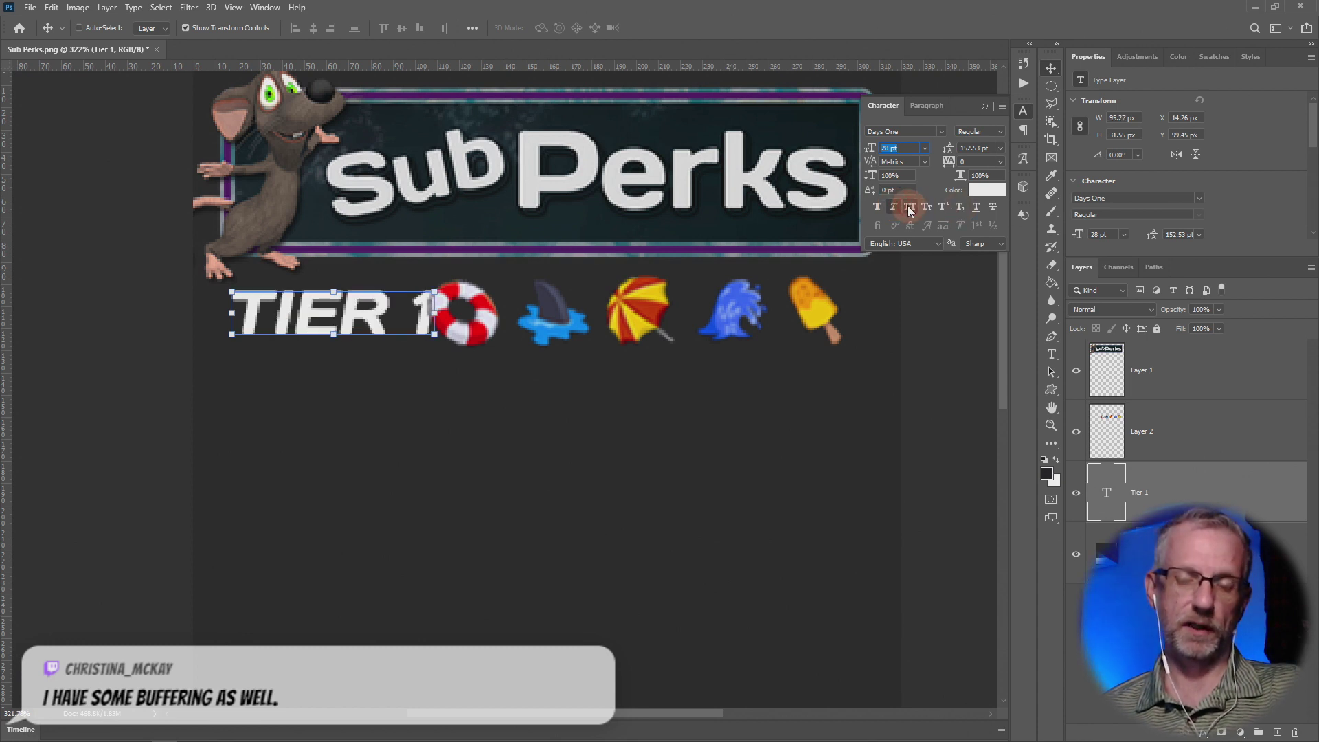
key("ctrl+z")
Step: Apply faux bold and all caps to the Tier 1 text, trying small caps in between
left_click(878, 207)
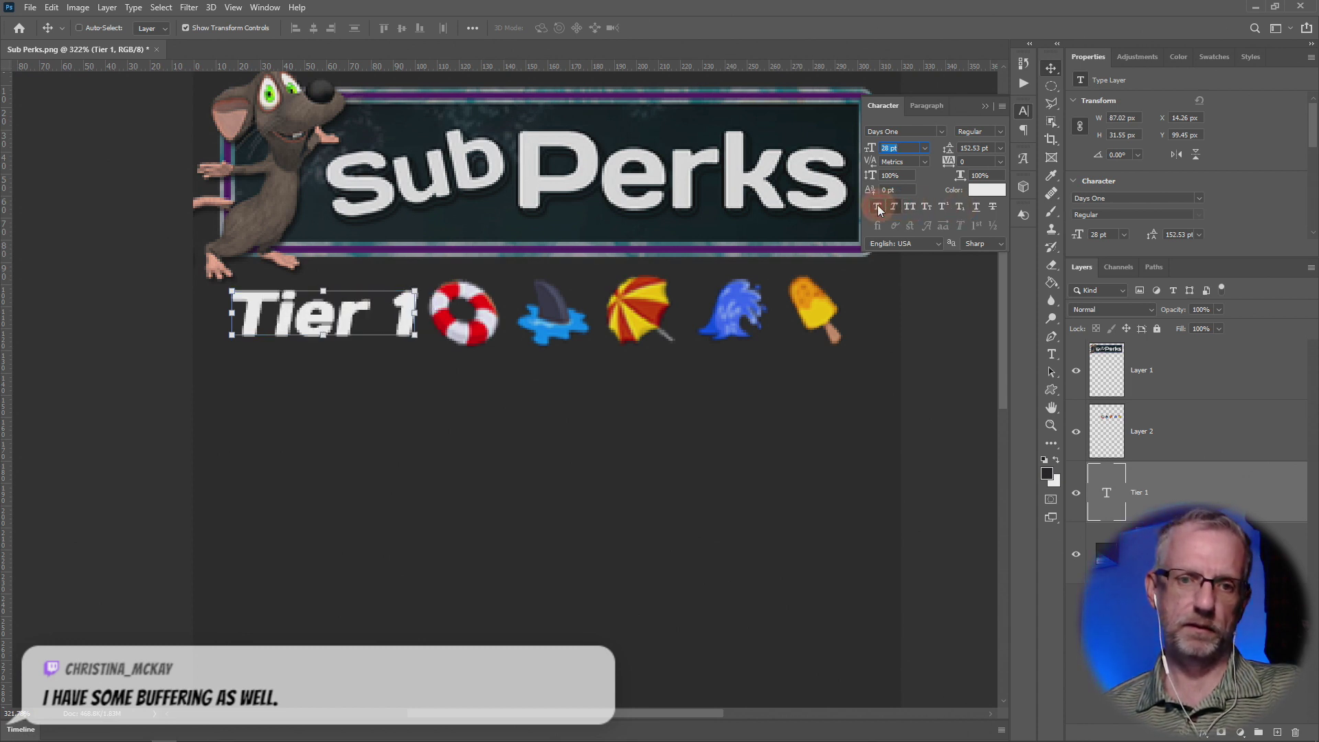
left_click(878, 207)
left_click(878, 207)
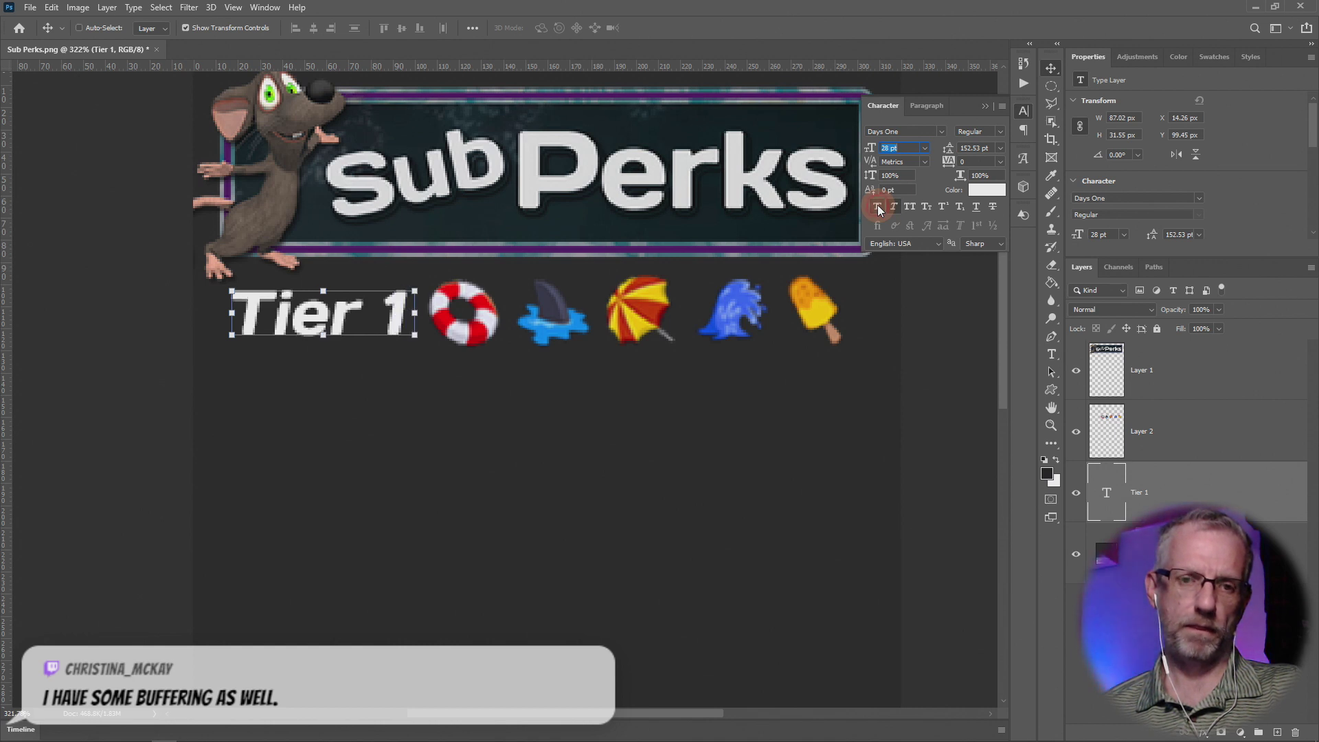
left_click(926, 206)
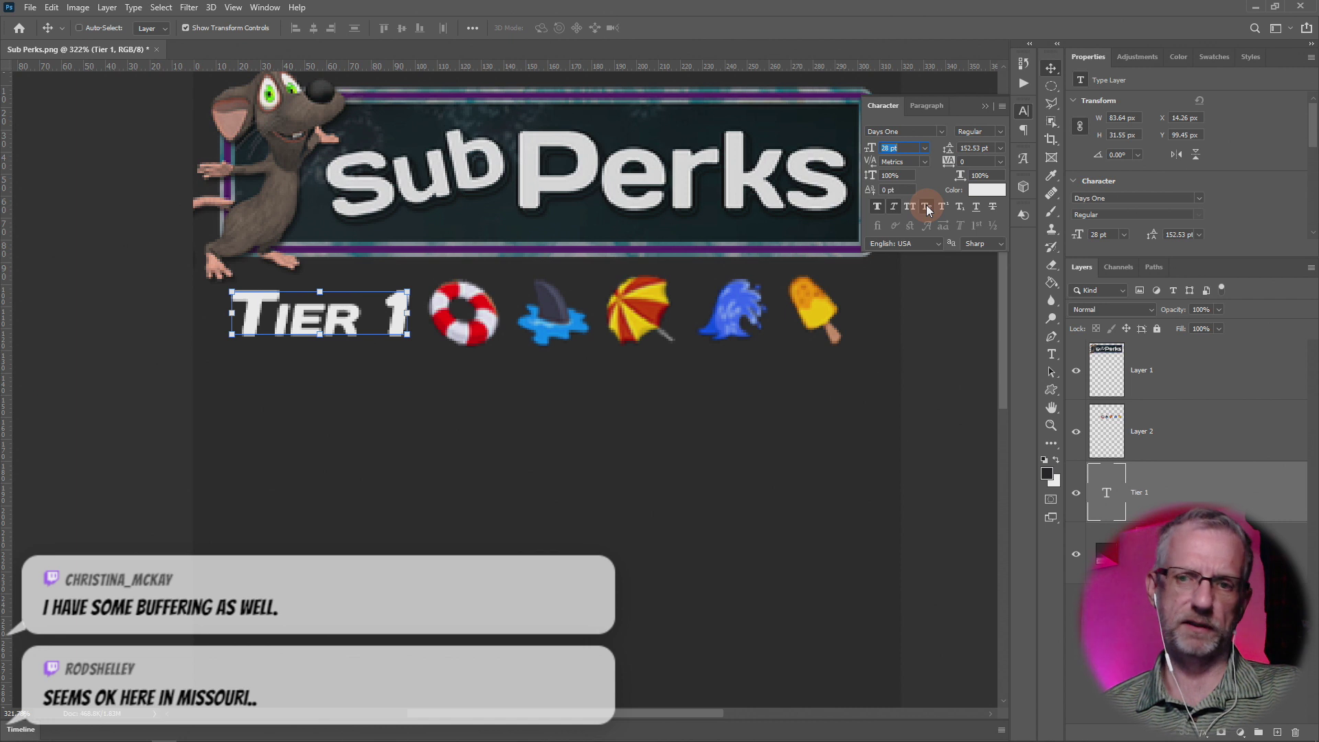
left_click(926, 206)
left_click(910, 206)
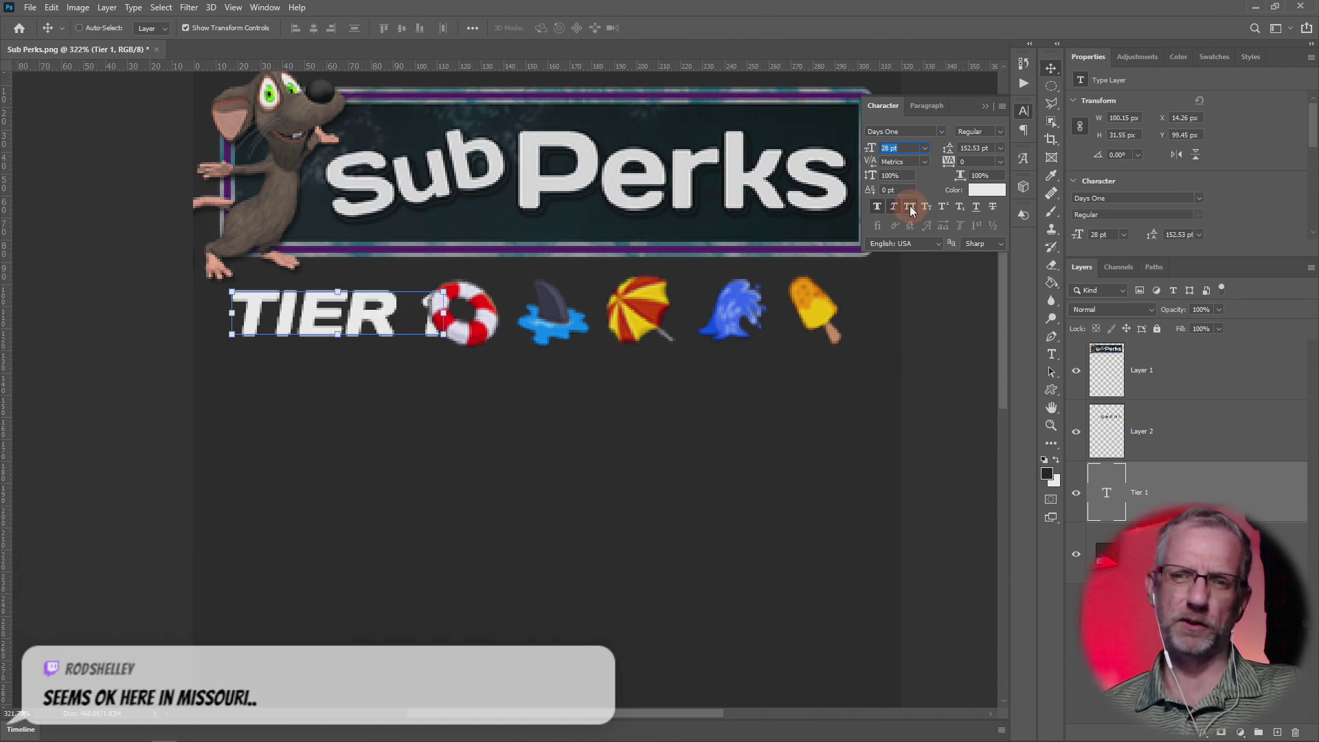
Step: Turn off all caps on the Tier 1 text, trying it without faux italic and without faux bold
left_click(910, 207)
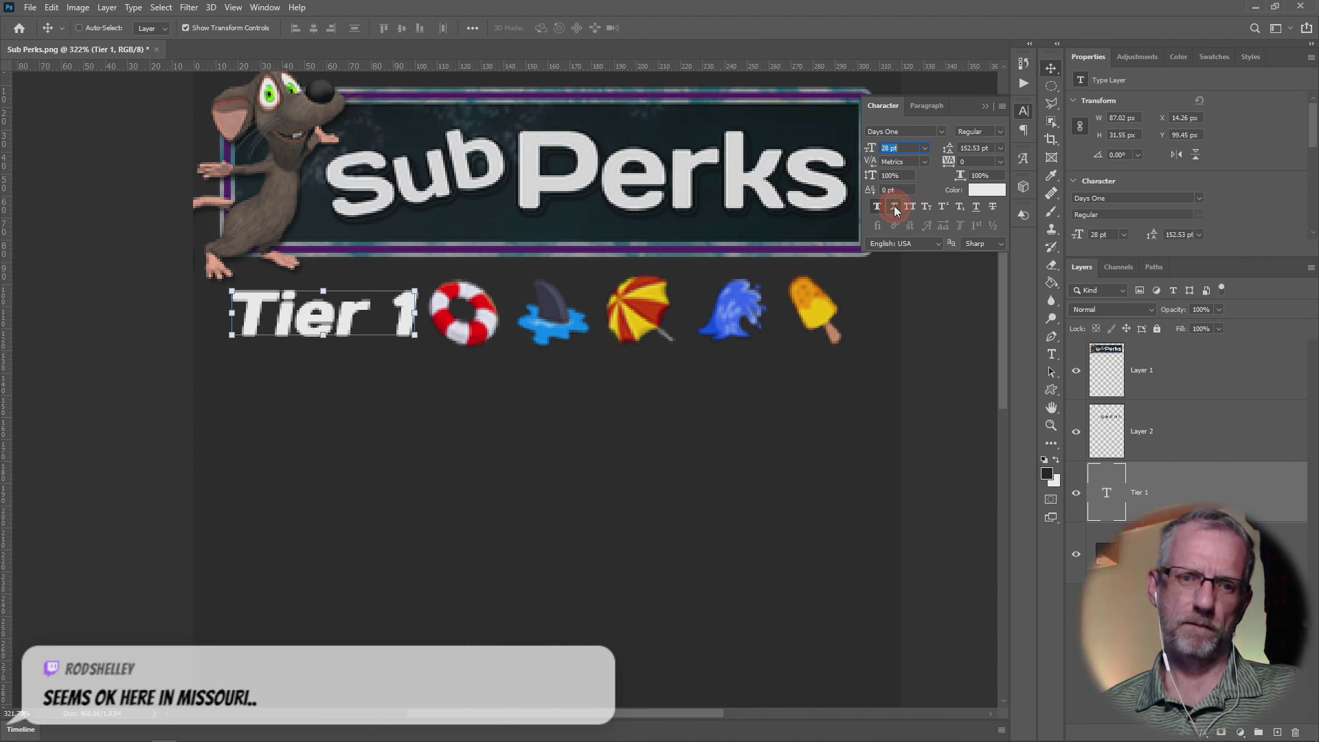
left_click(893, 205)
left_click(893, 204)
left_click(875, 207)
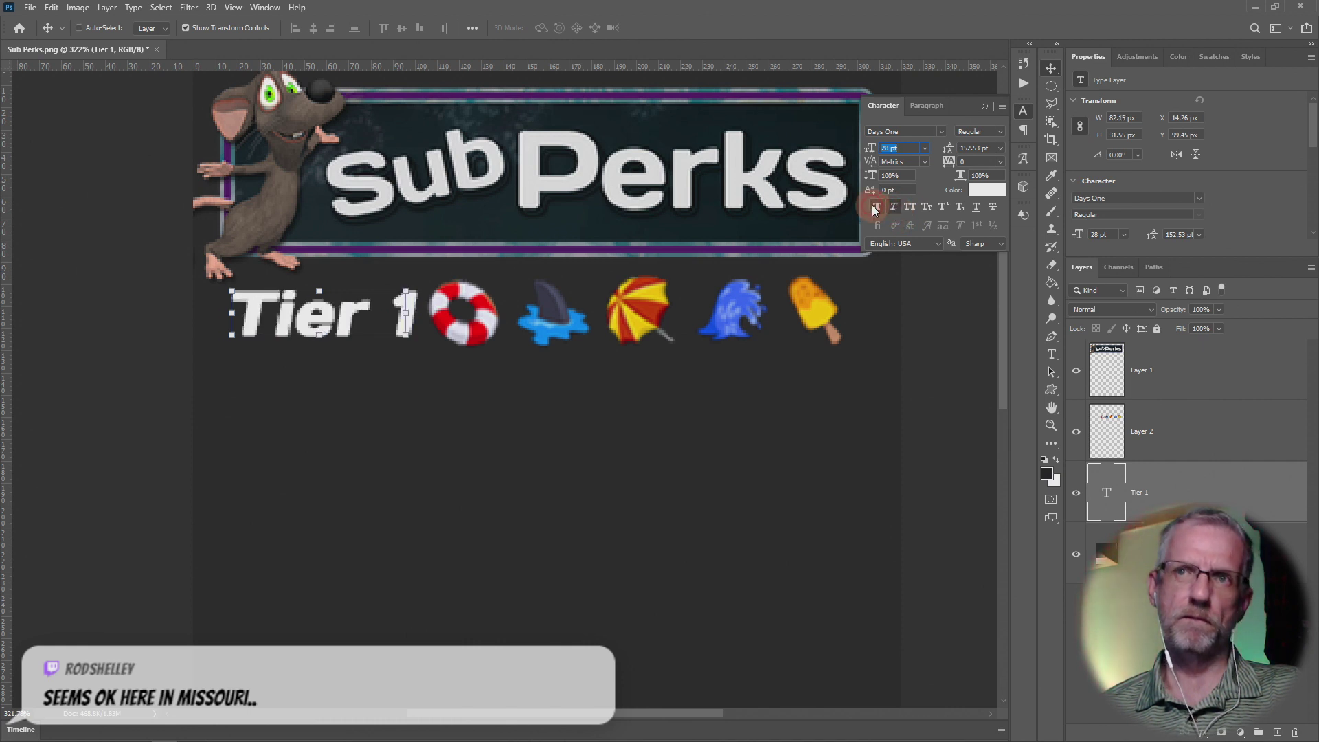
left_click(875, 207)
left_click(875, 206)
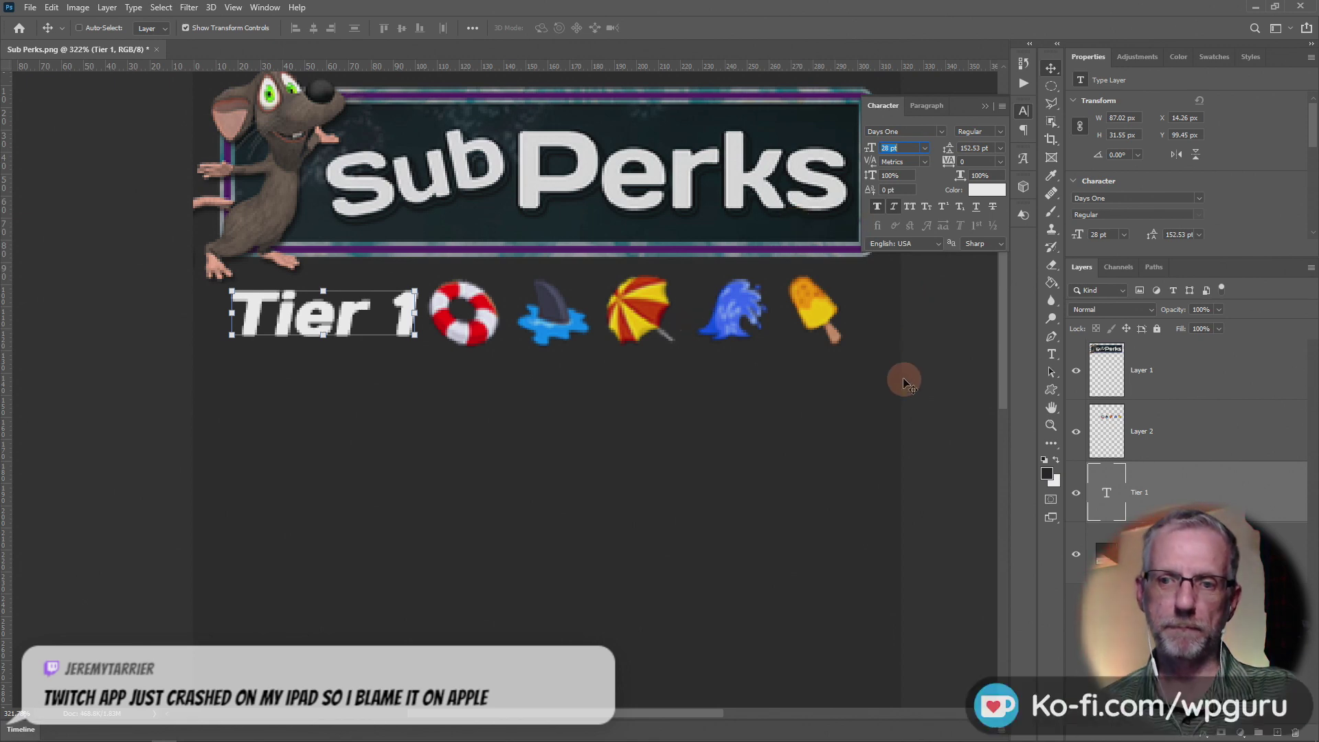
Step: Remove faux bold from the Tier 1 text, keeping it faux italic
scroll(921, 380, "up", 1)
scroll(921, 380, "down", 3)
scroll(921, 384, "down", 2)
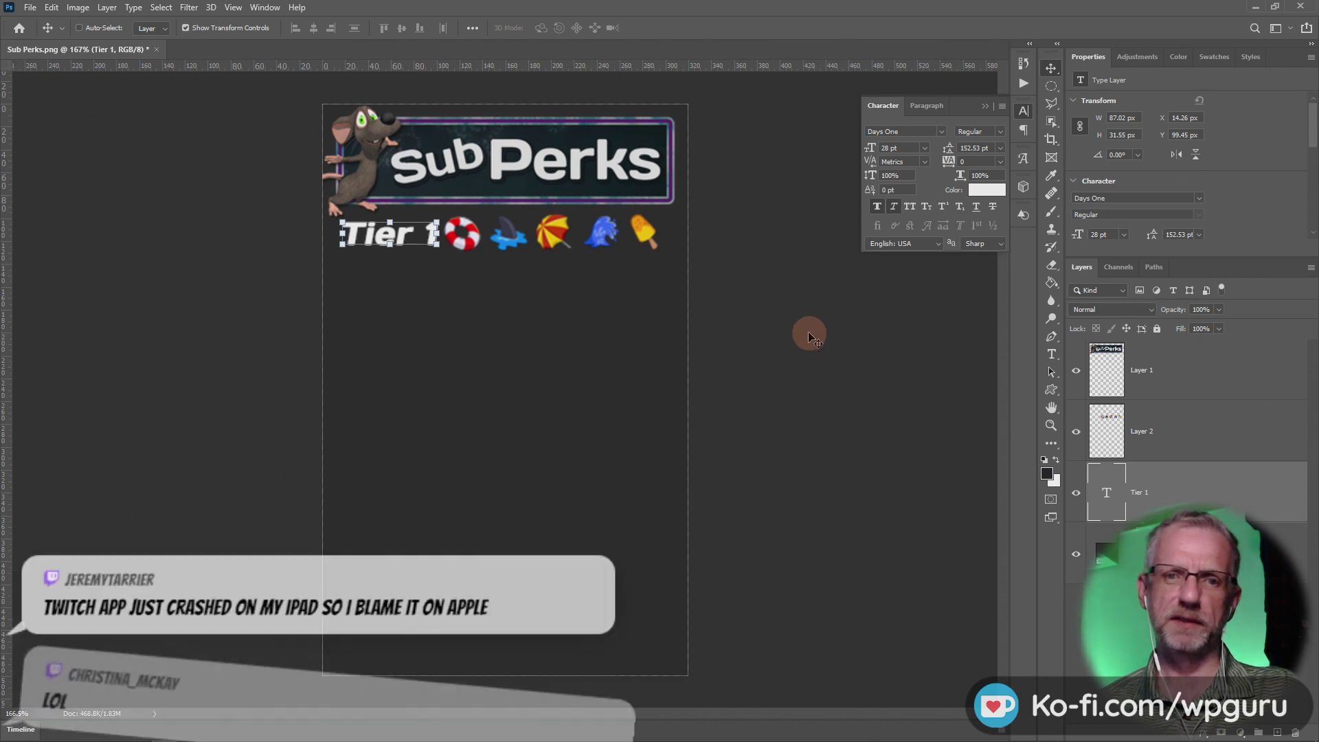
scroll(792, 294, "down", 1)
left_click(795, 350)
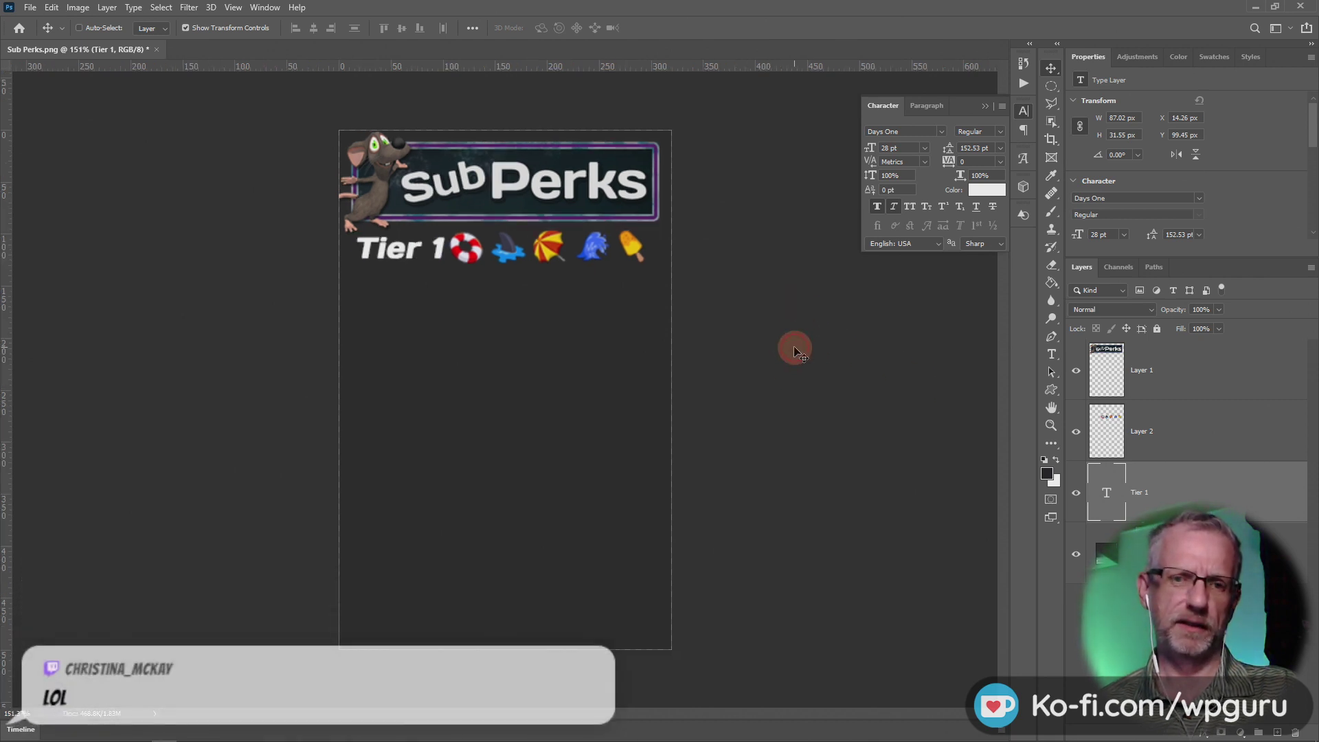
left_click(877, 206)
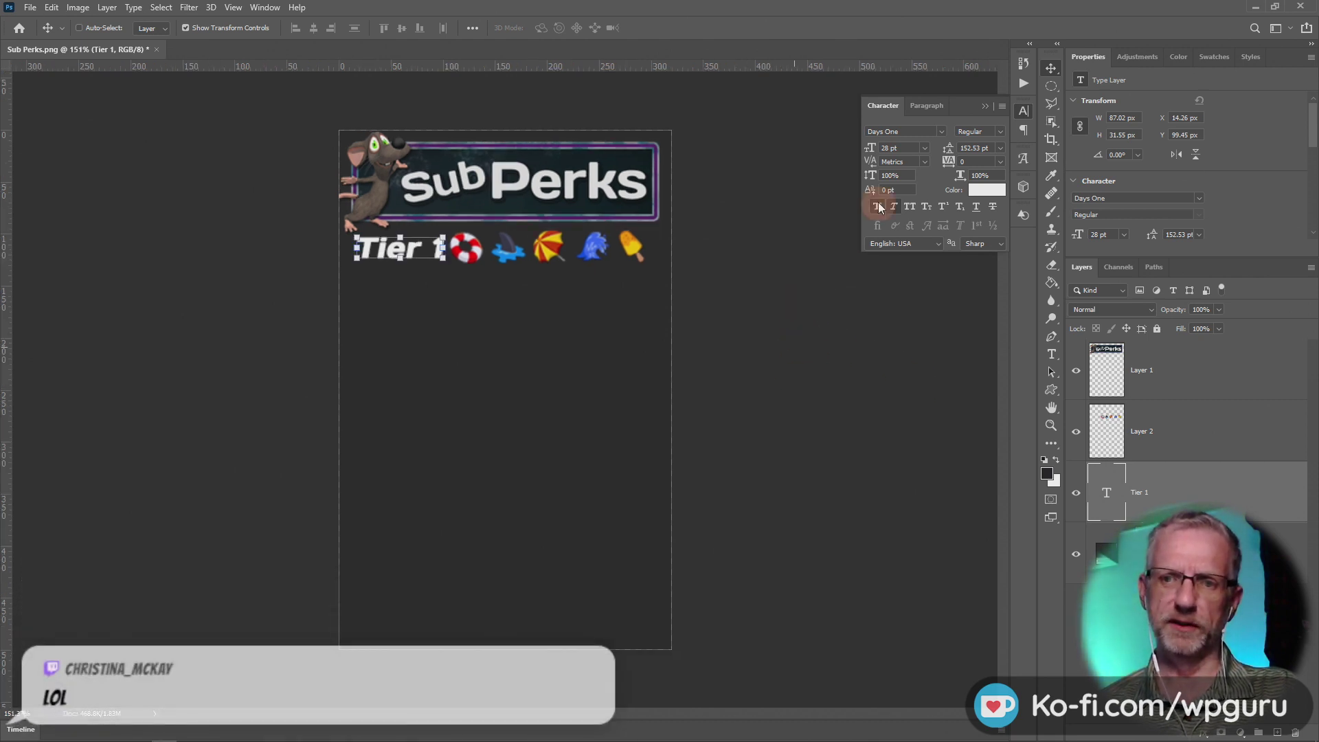
left_click(781, 364)
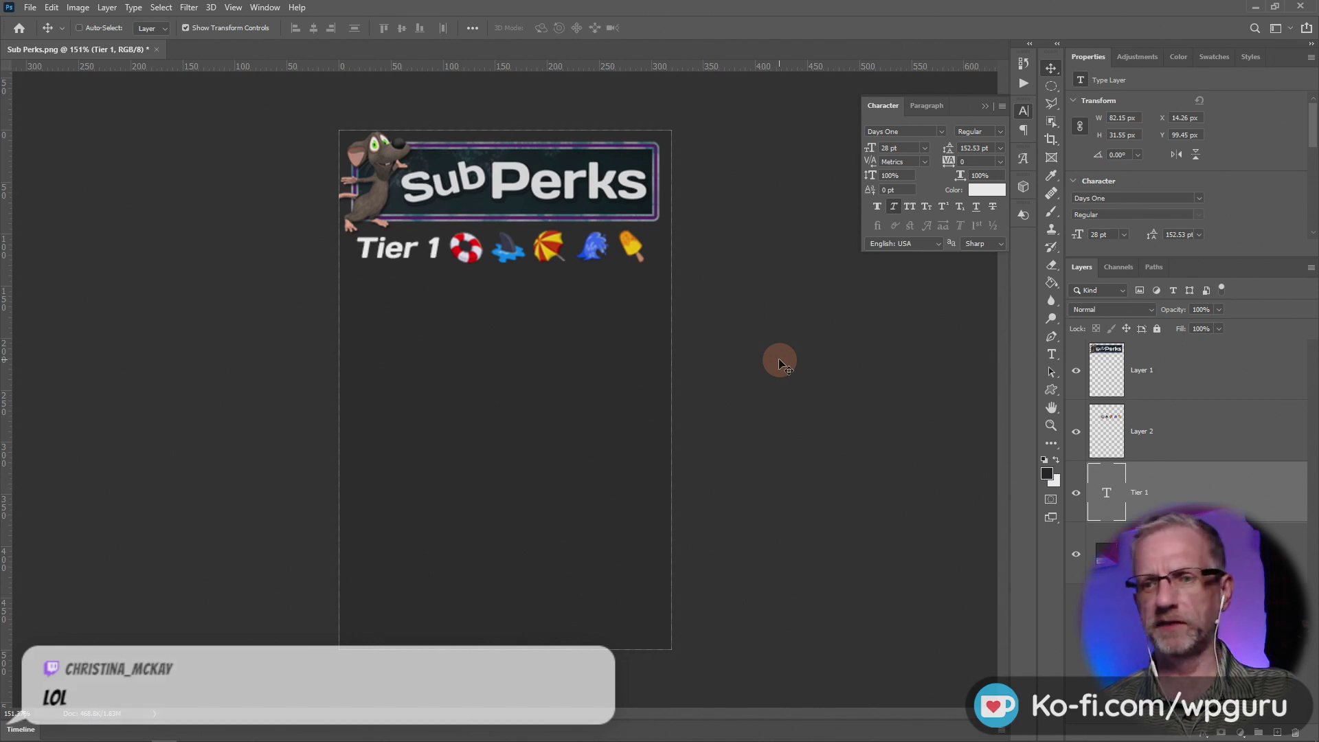
Step: Scale the emote row down to about 175 × 31 px, with its upper edge kept at Y 96 px and its left edge at about X 121 px
left_click(1108, 422)
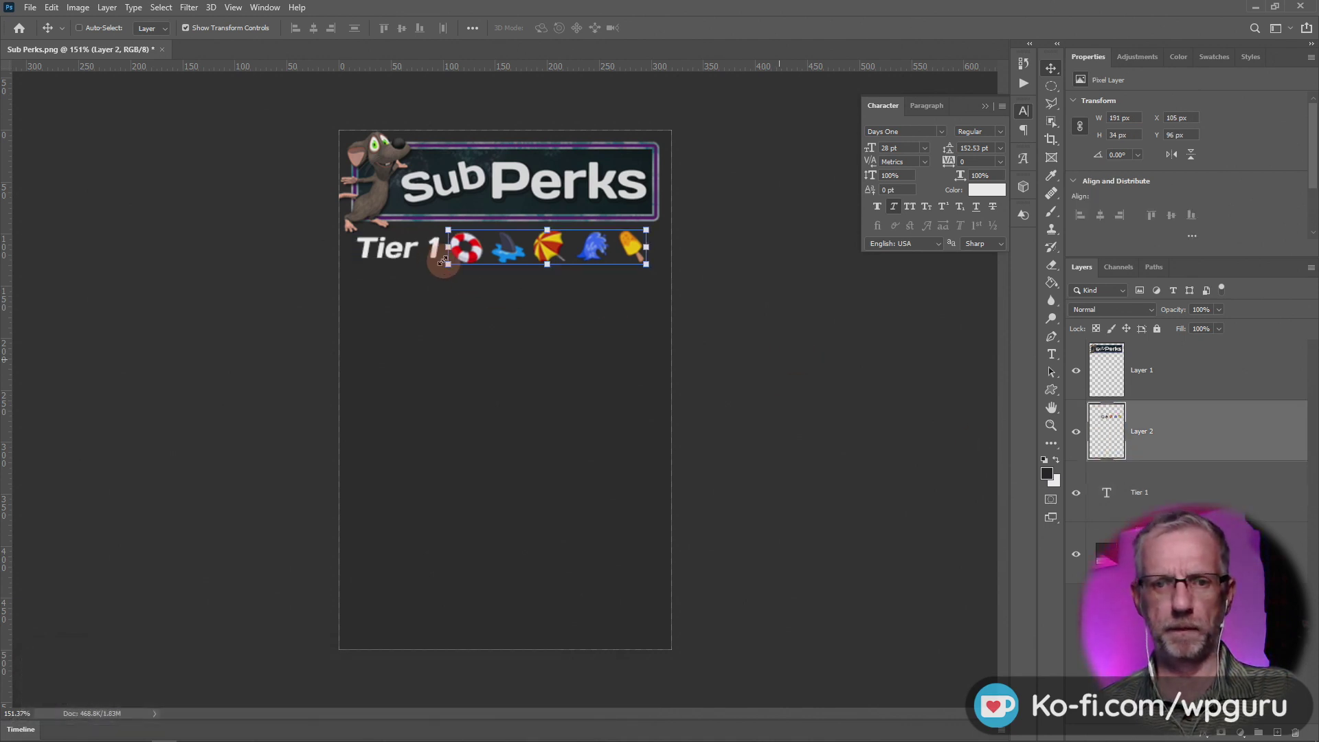
left_click_drag(450, 265, 467, 261)
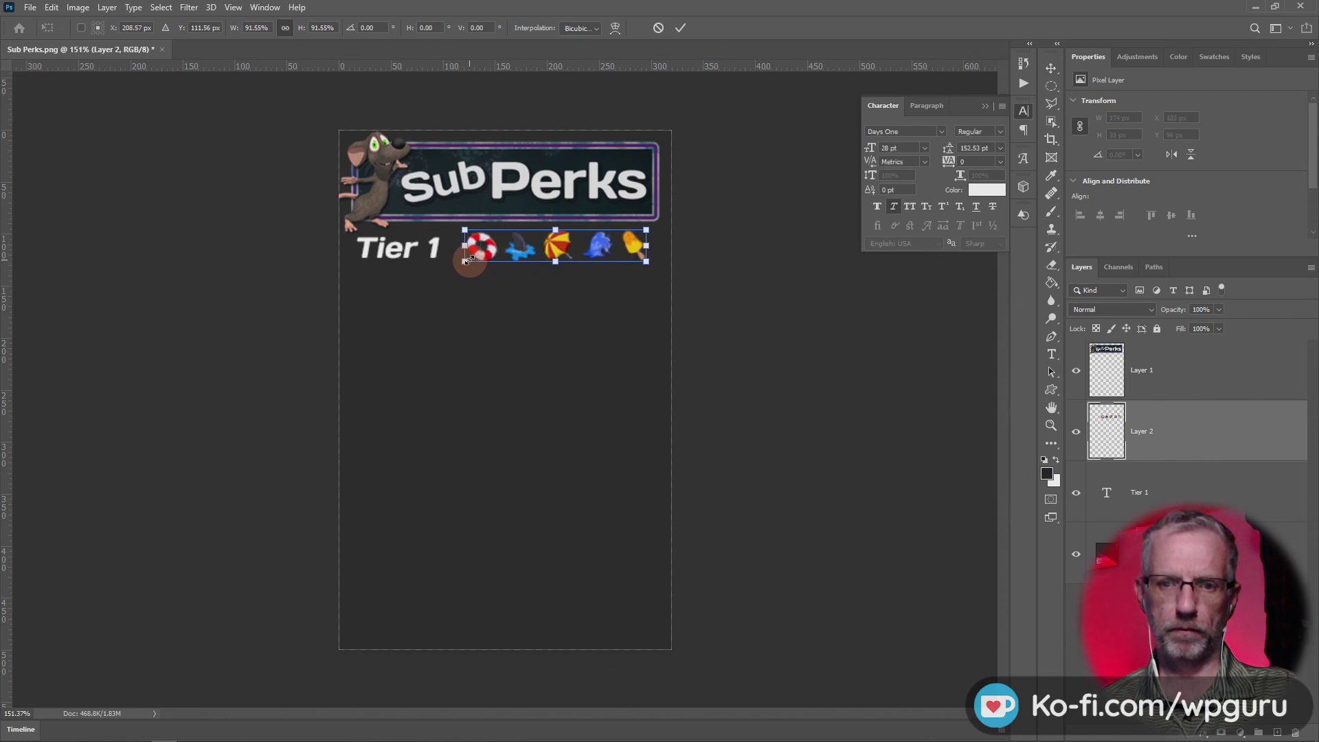
key("Return")
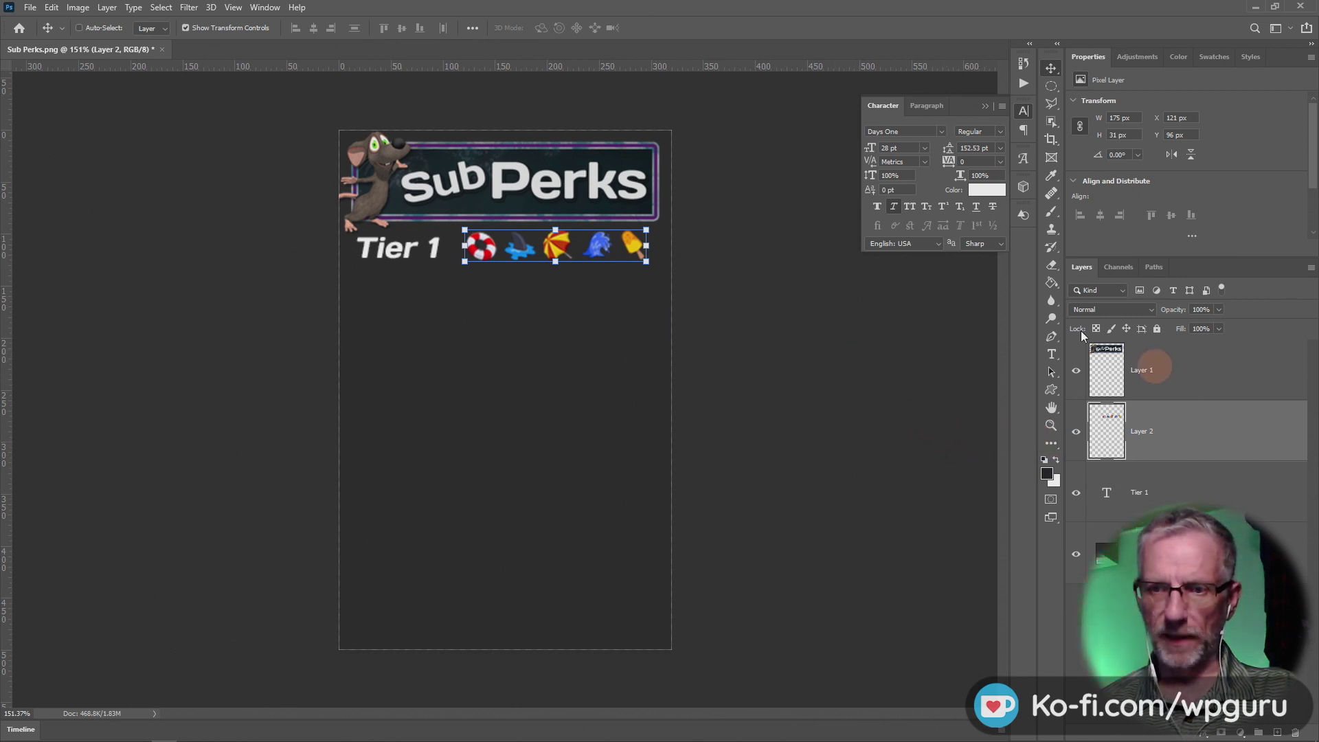
Step: Set the Tier 1 text to 26 pt and move it to about X 28 px, Y 98 px
double_click(1108, 493)
left_click(890, 148)
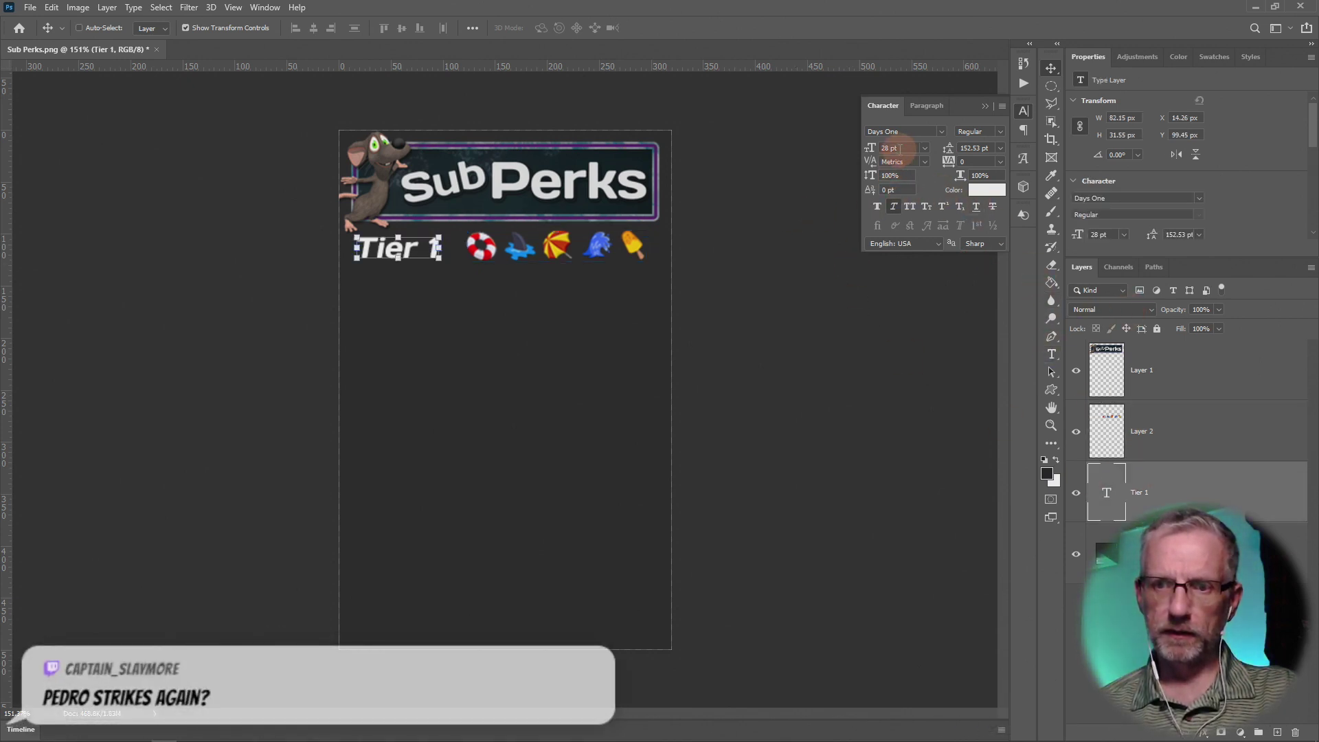
type("26")
key("Return")
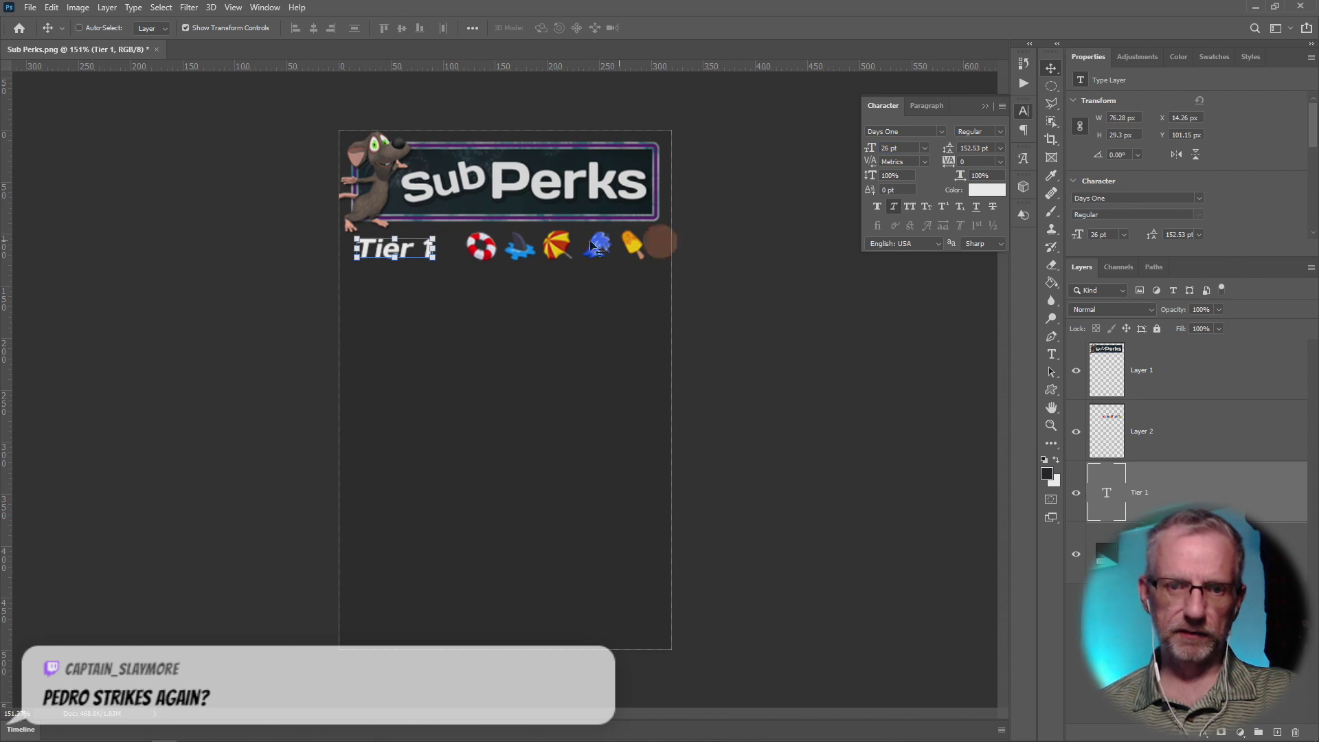
left_click_drag(420, 254, 431, 249)
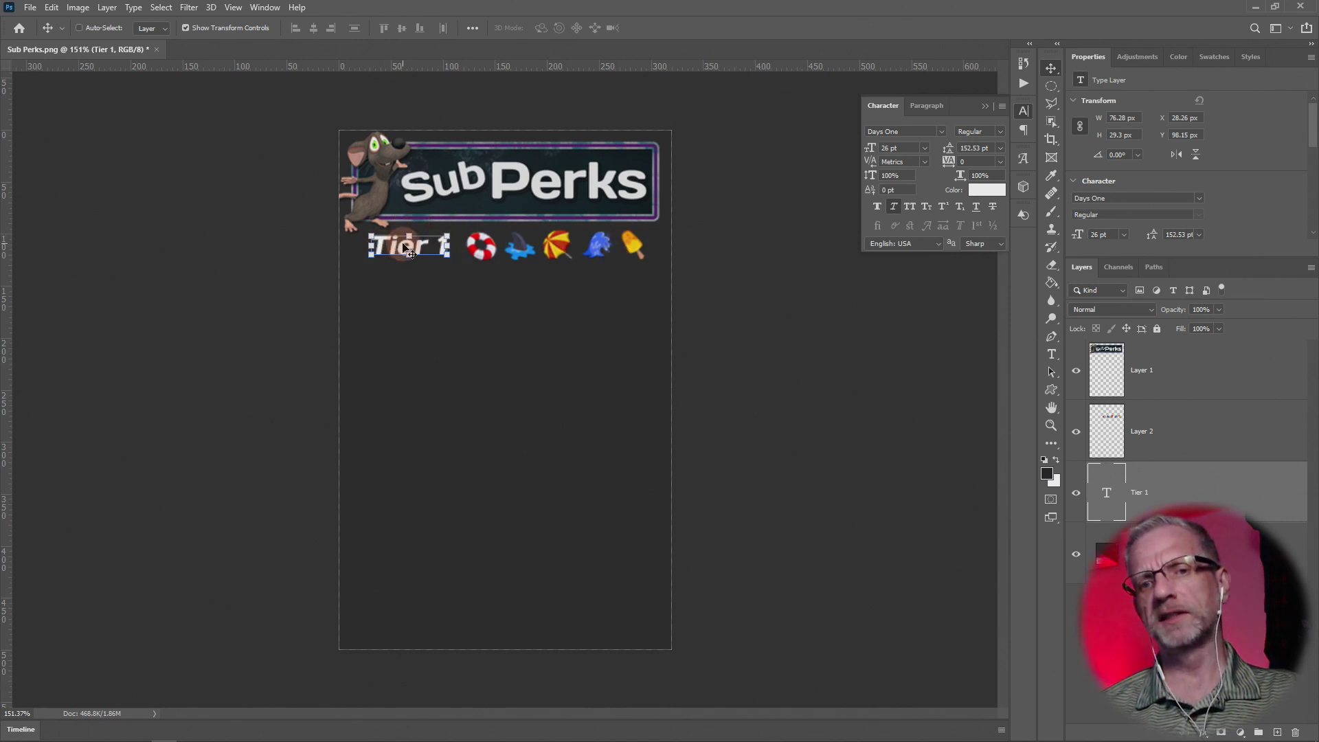
Step: Duplicate the Tier 1 text twice and place the copies side by side below it, at about X 25 px and X 169 px, Y 147 px
scroll(732, 369, "up", 2)
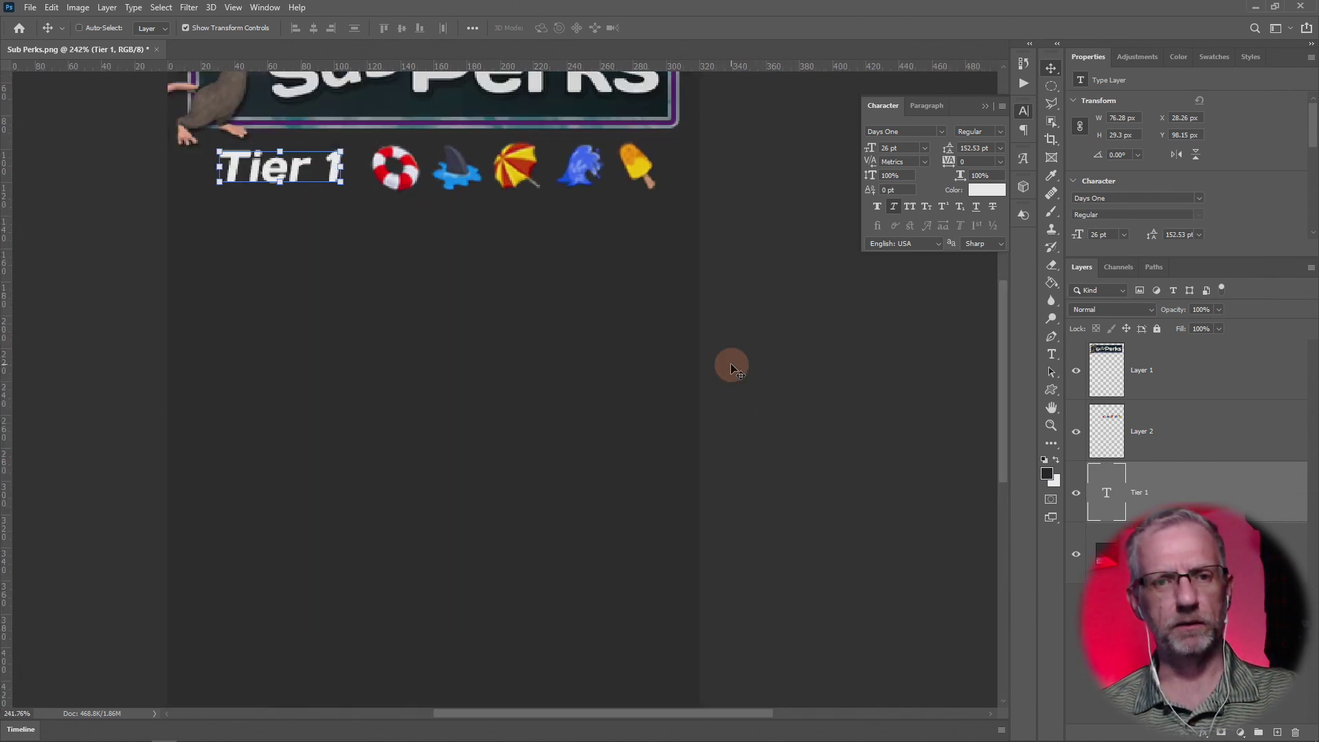
left_click_drag(748, 339, 831, 562)
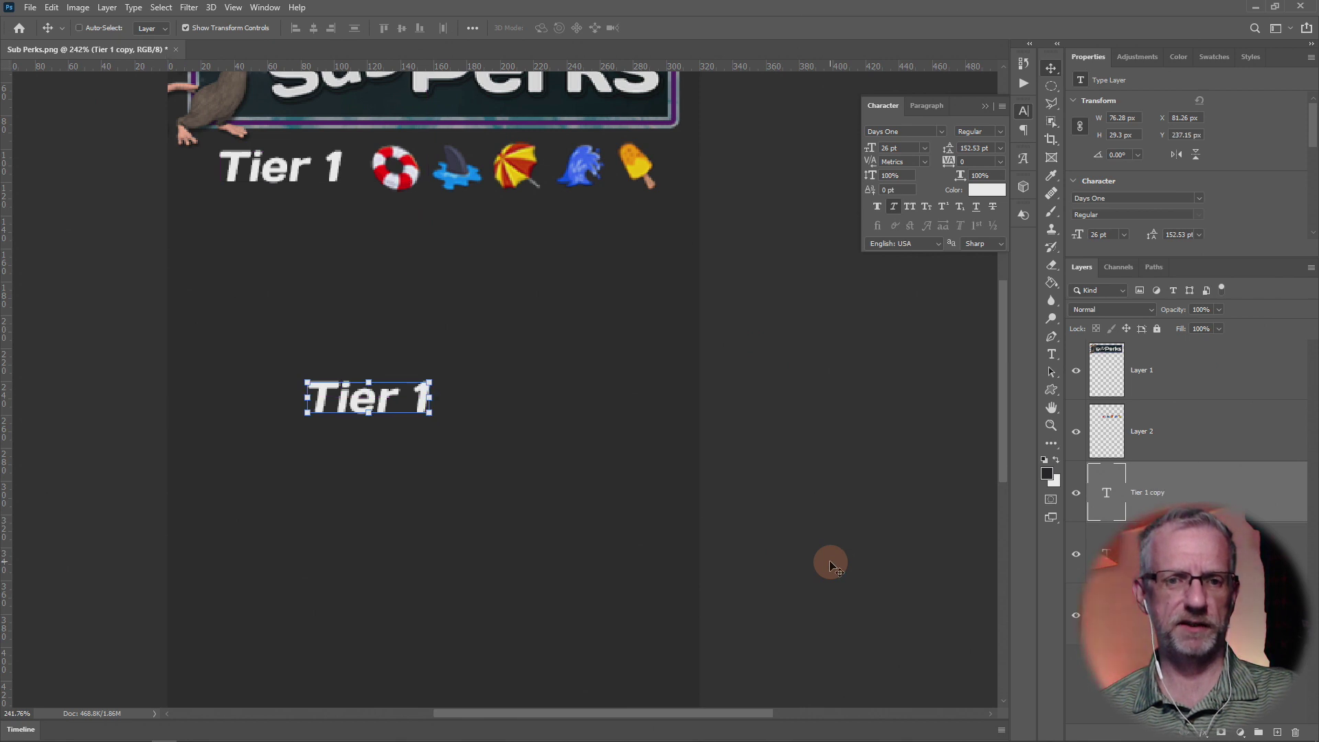
left_click_drag(1113, 448, 1127, 531)
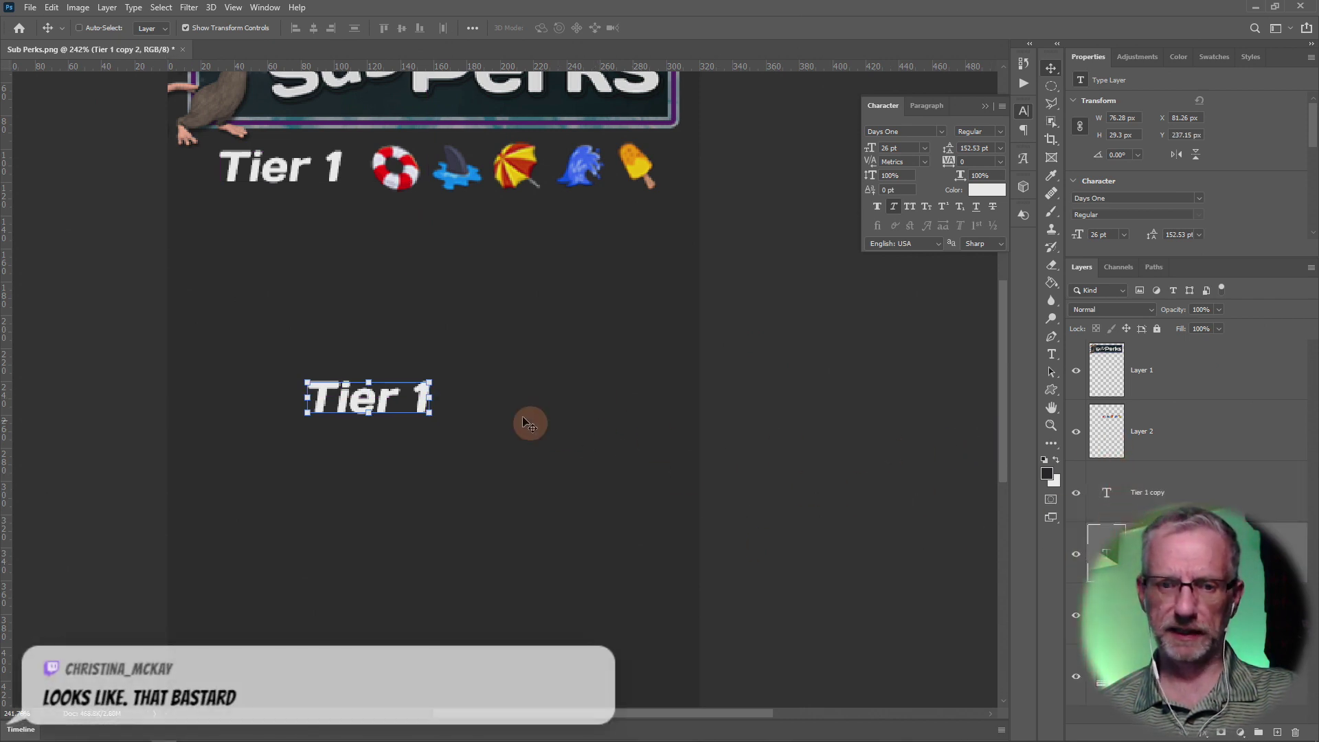
left_click_drag(381, 408, 274, 250)
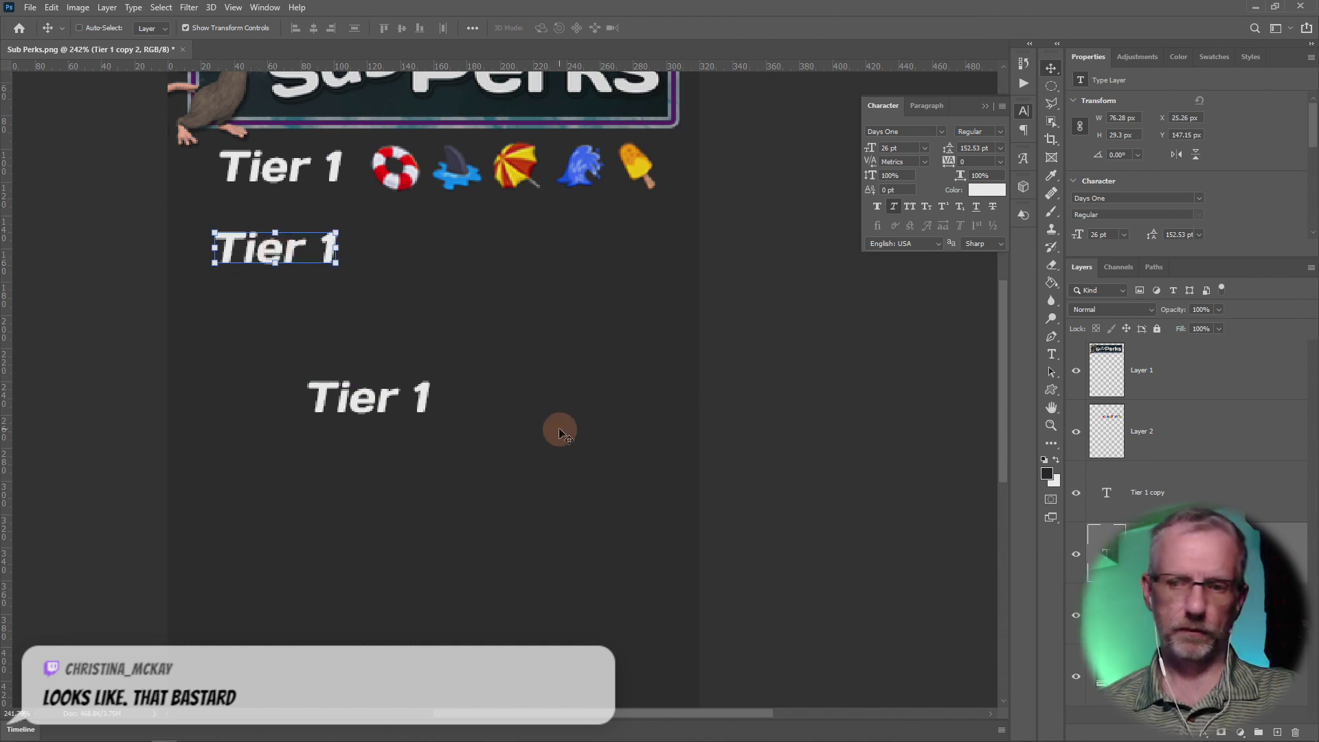
left_click(1108, 509)
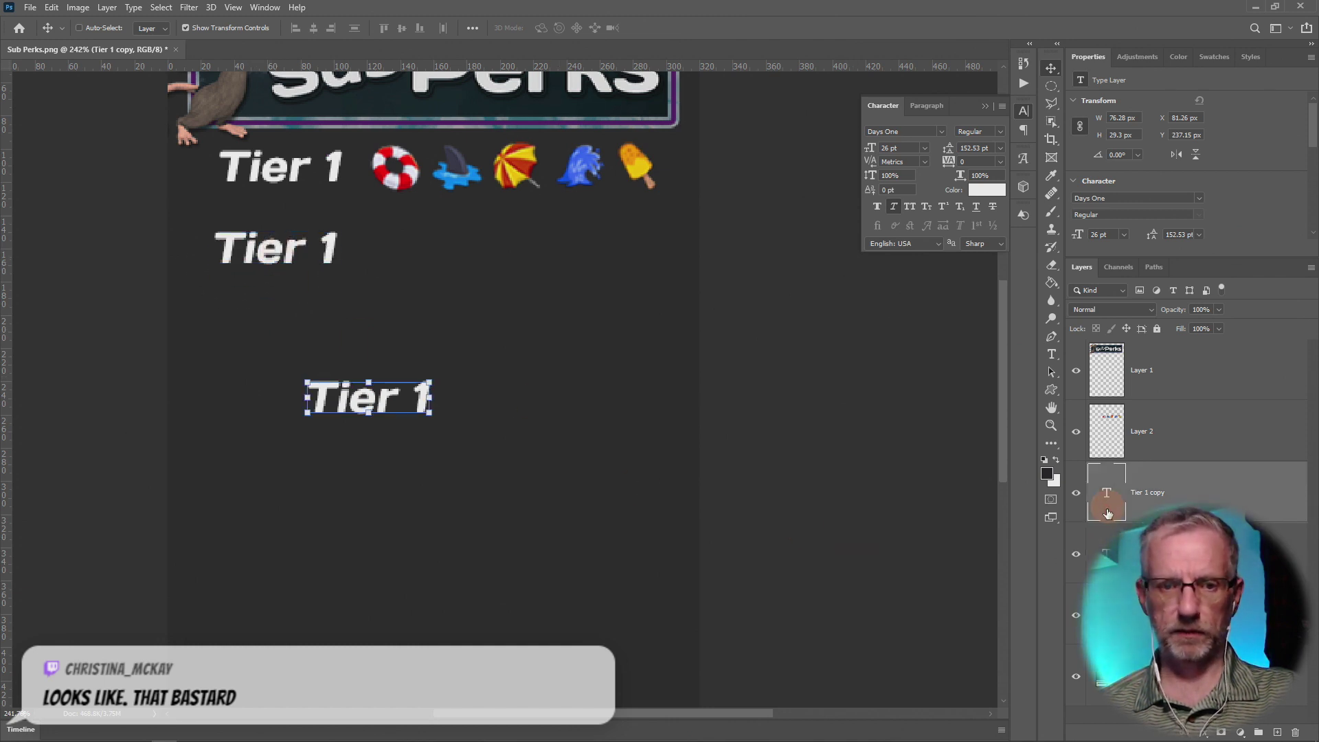
left_click_drag(382, 397, 527, 247)
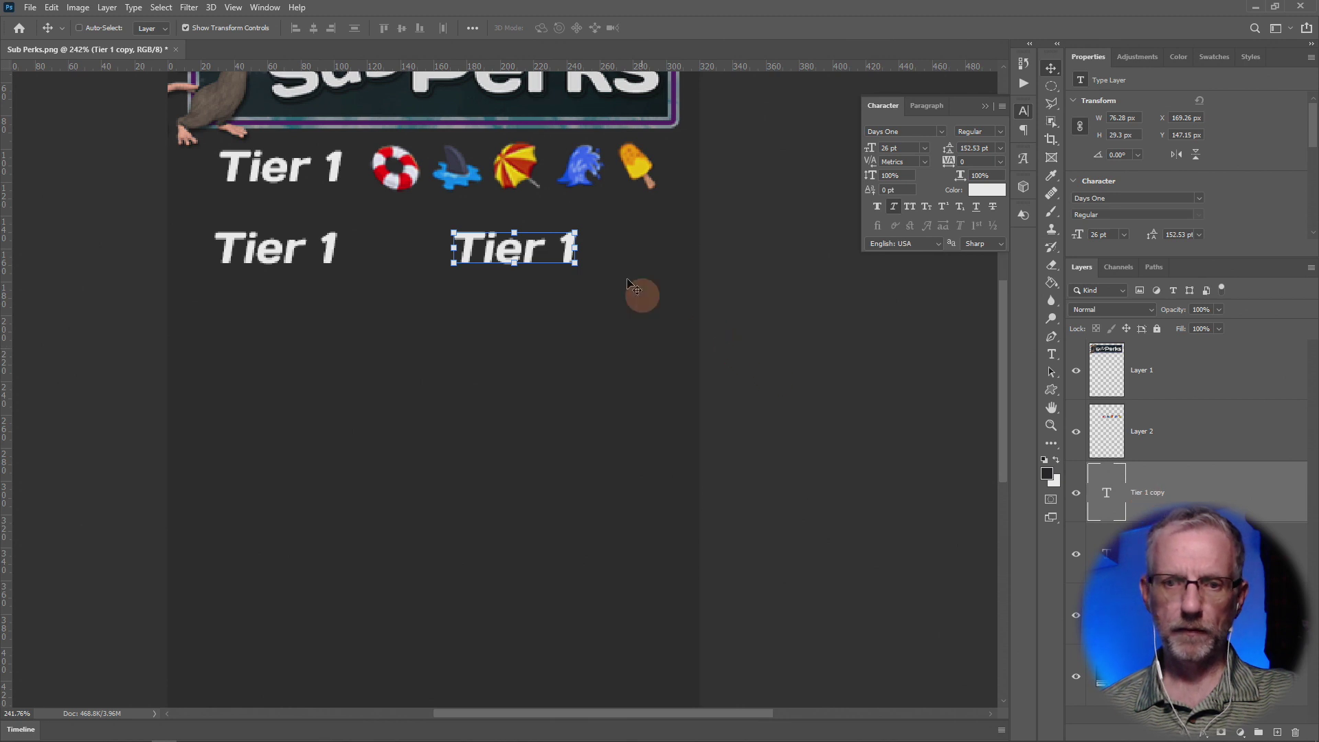
Step: Change the right-hand text copy to read Tier 3 and the left-hand copy to read Tier 2
key("t")
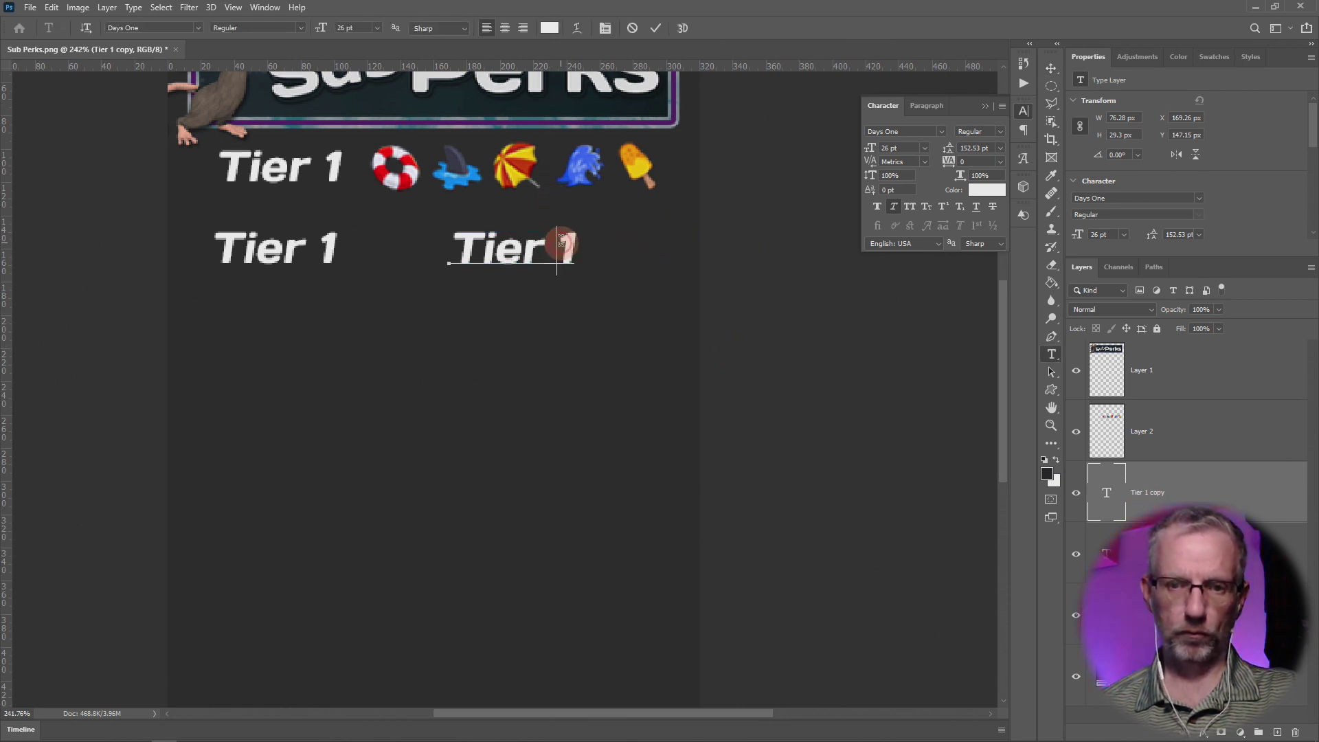
left_click(562, 242)
key("BackSpace")
type("3")
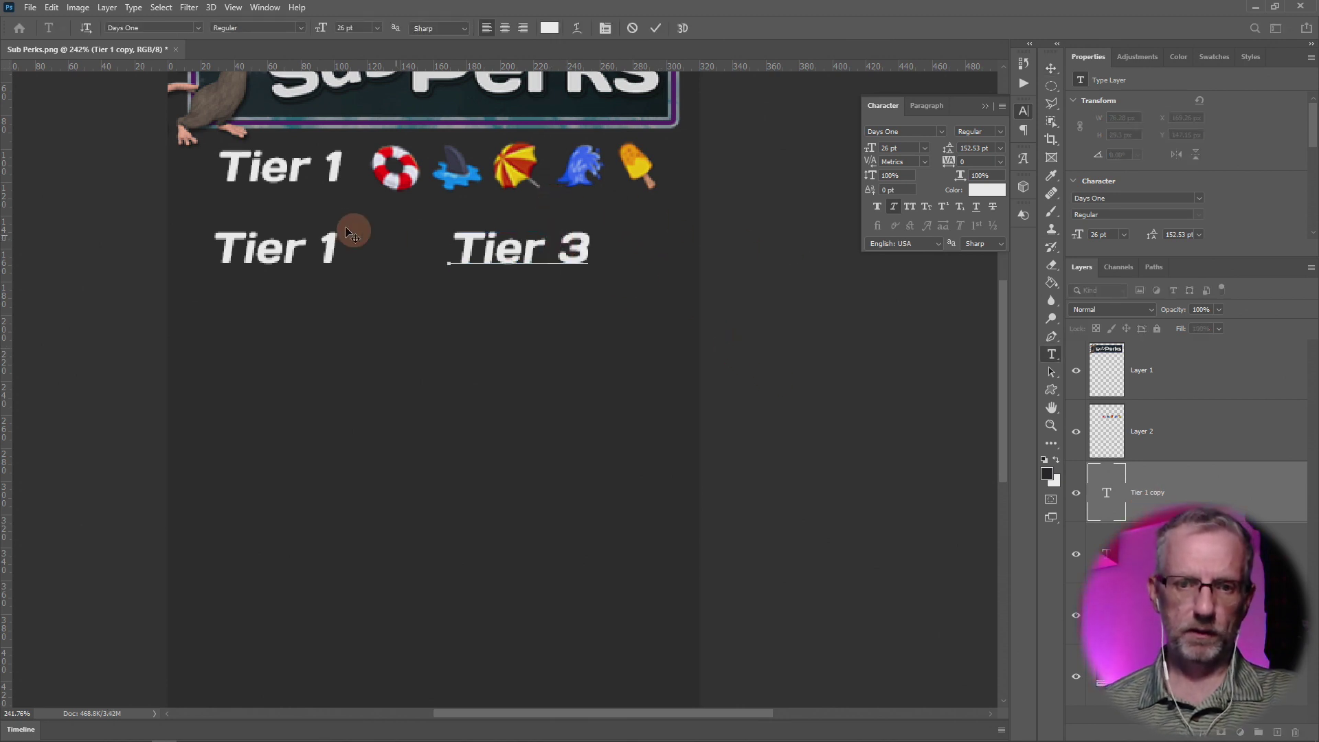
left_click(295, 246)
left_click(295, 246)
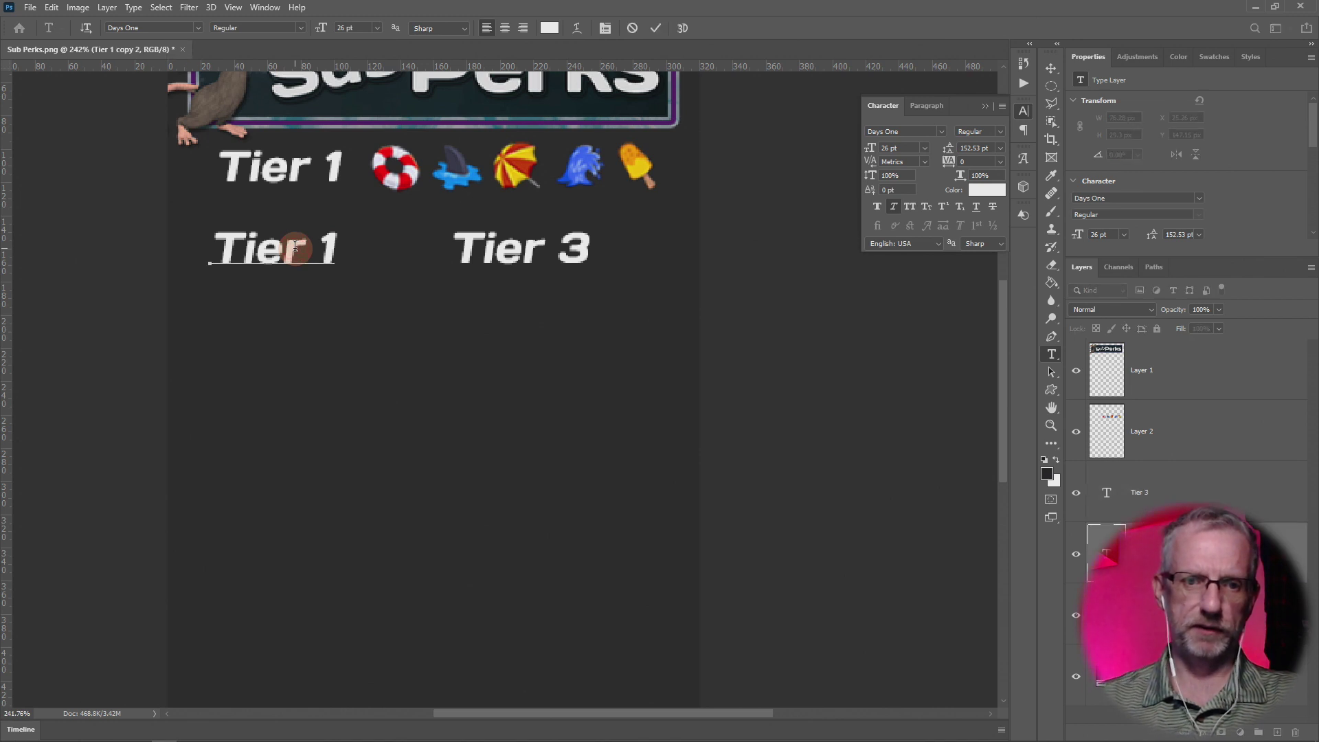
key("BackSpace")
type("2")
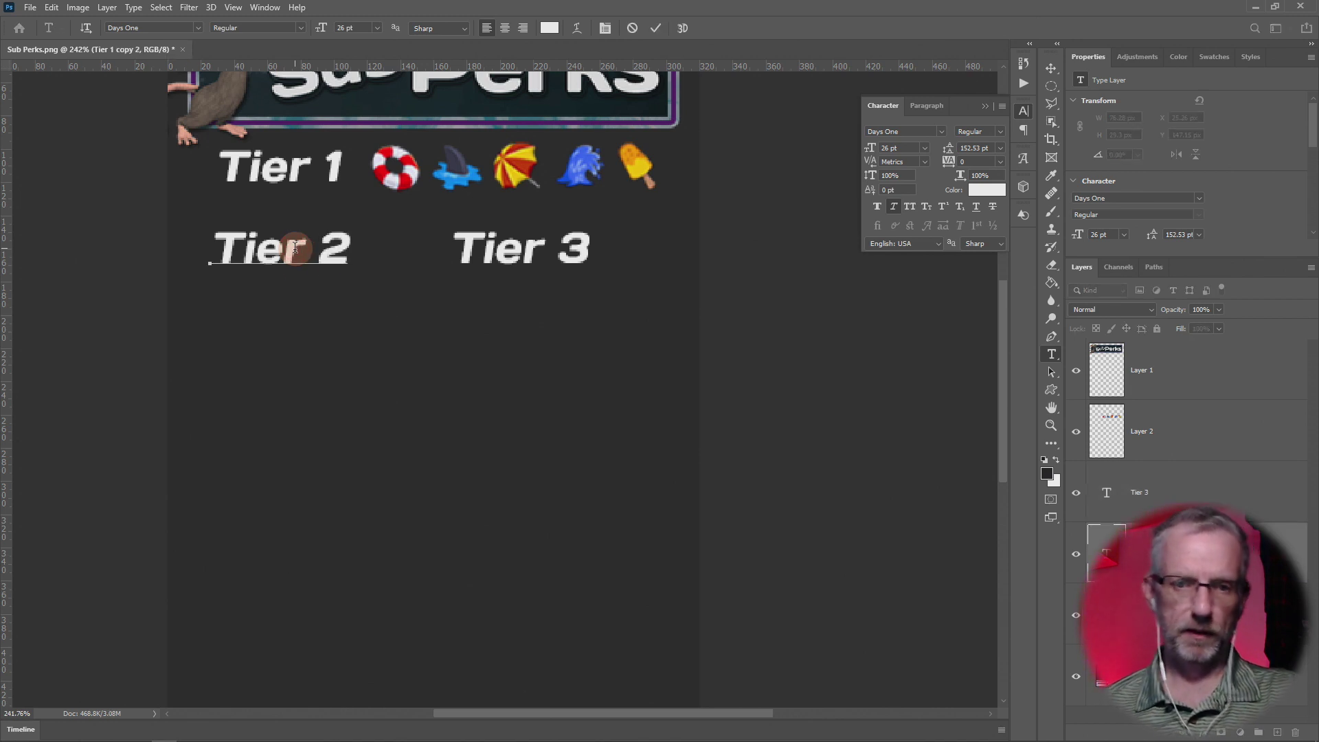
left_click(761, 380)
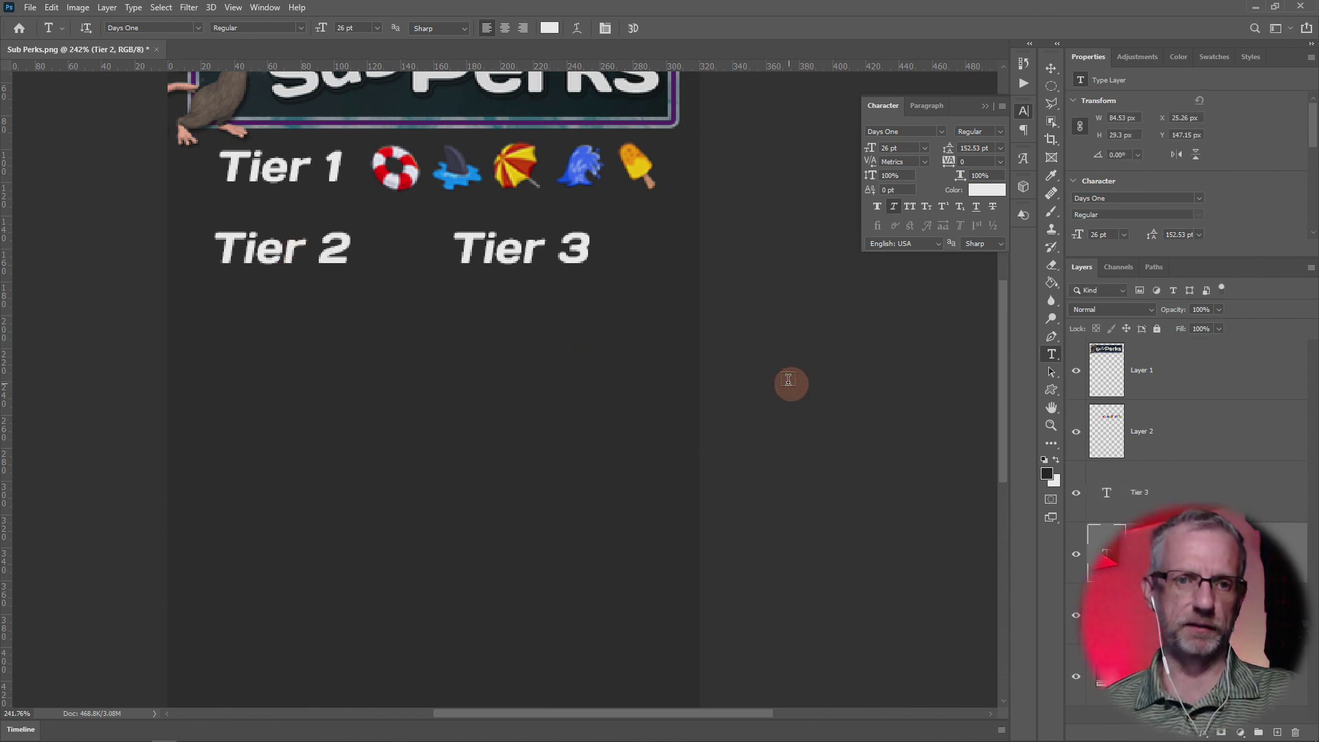
Step: Try a colon after the Tier 1 text and remove it again
left_click(344, 175)
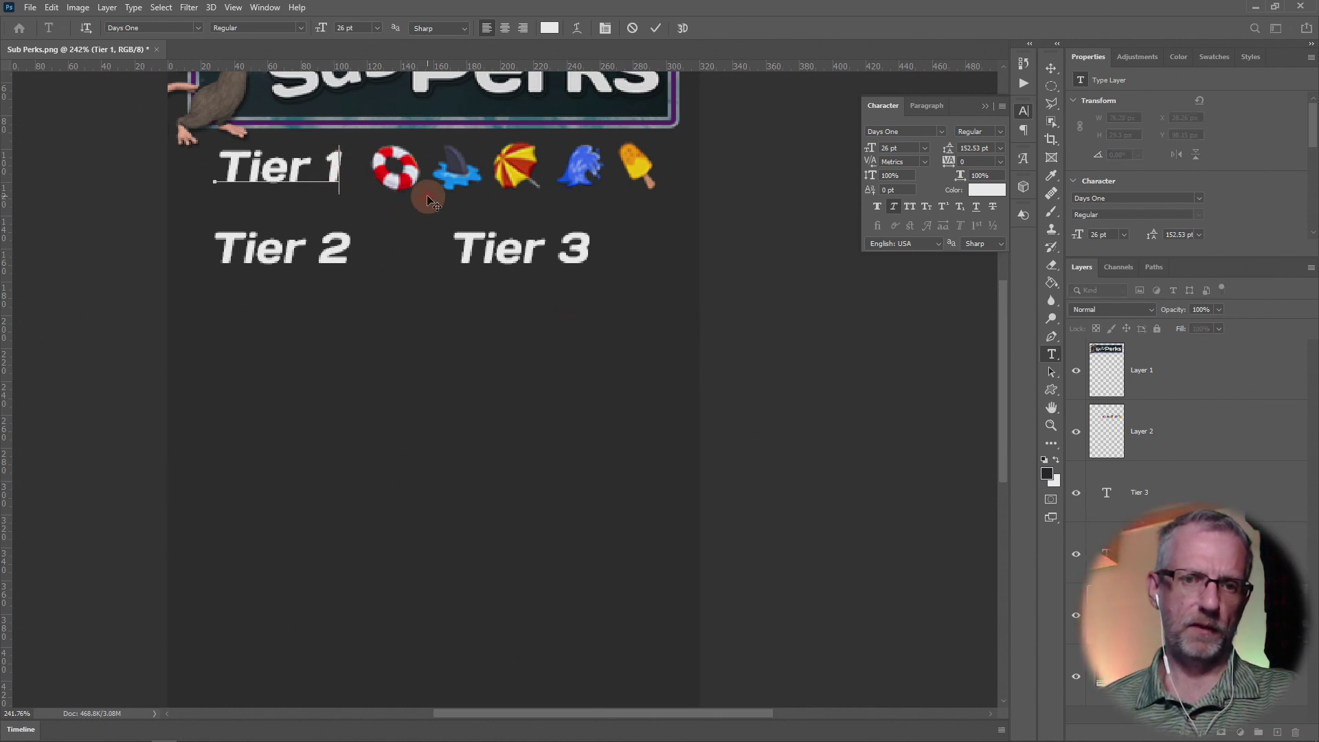
type(":")
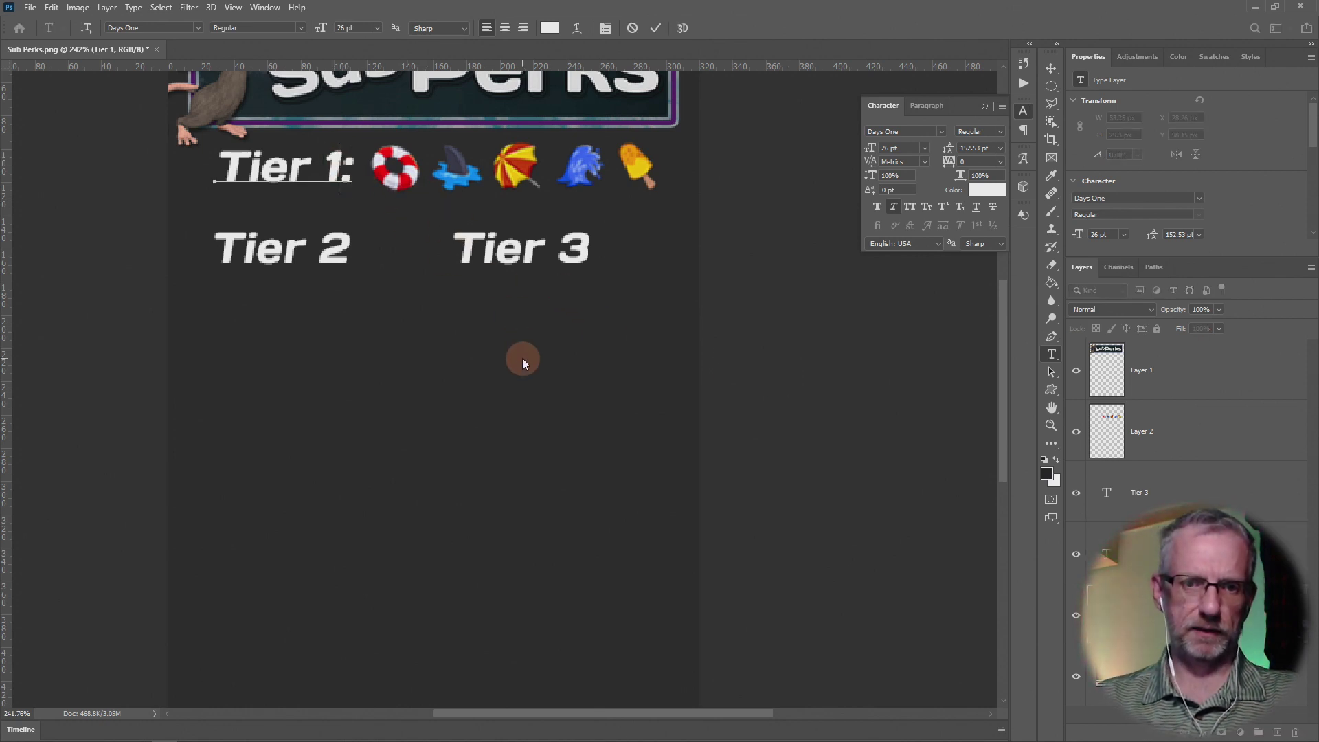
key("BackSpace")
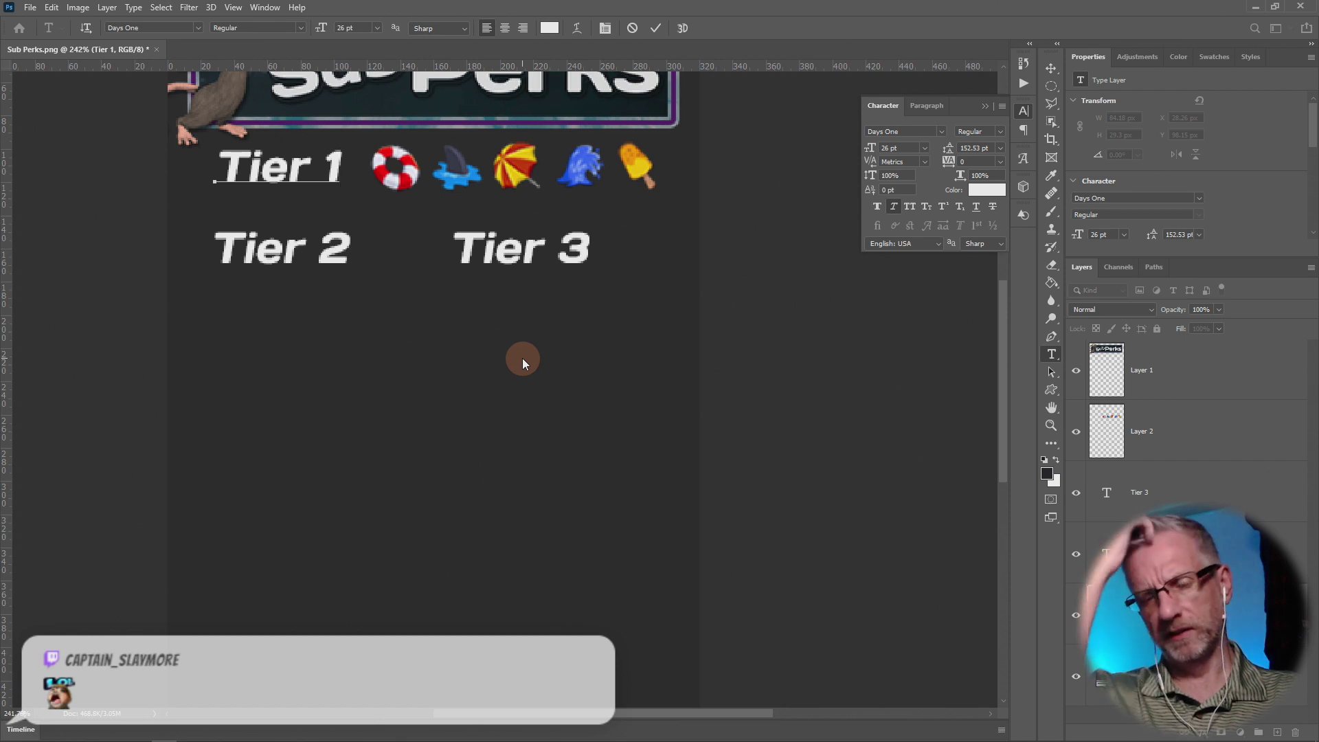
left_click(771, 353)
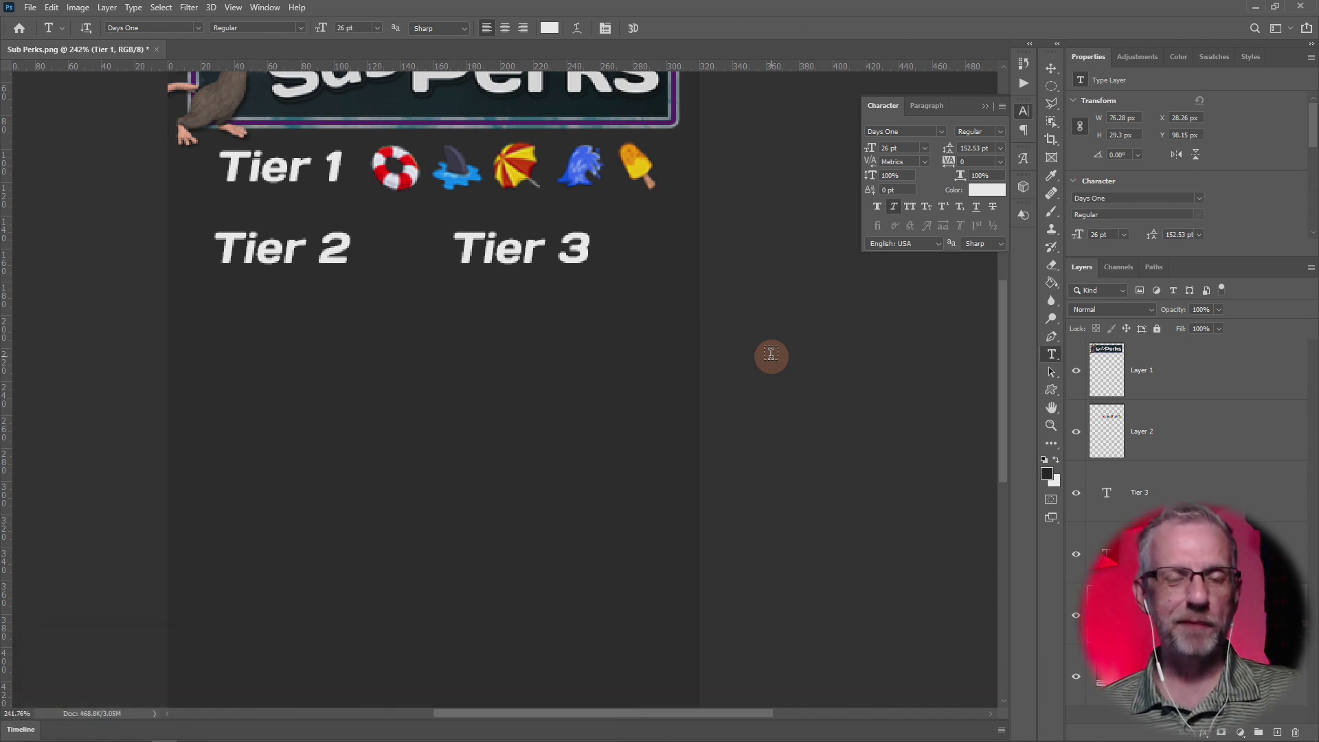
Step: Check the Tier 2 and Tier 3 emotes on the Twitch dashboard, then browse to the 64X64 beach icons folder for an embedded placement
key("alt+Tab")
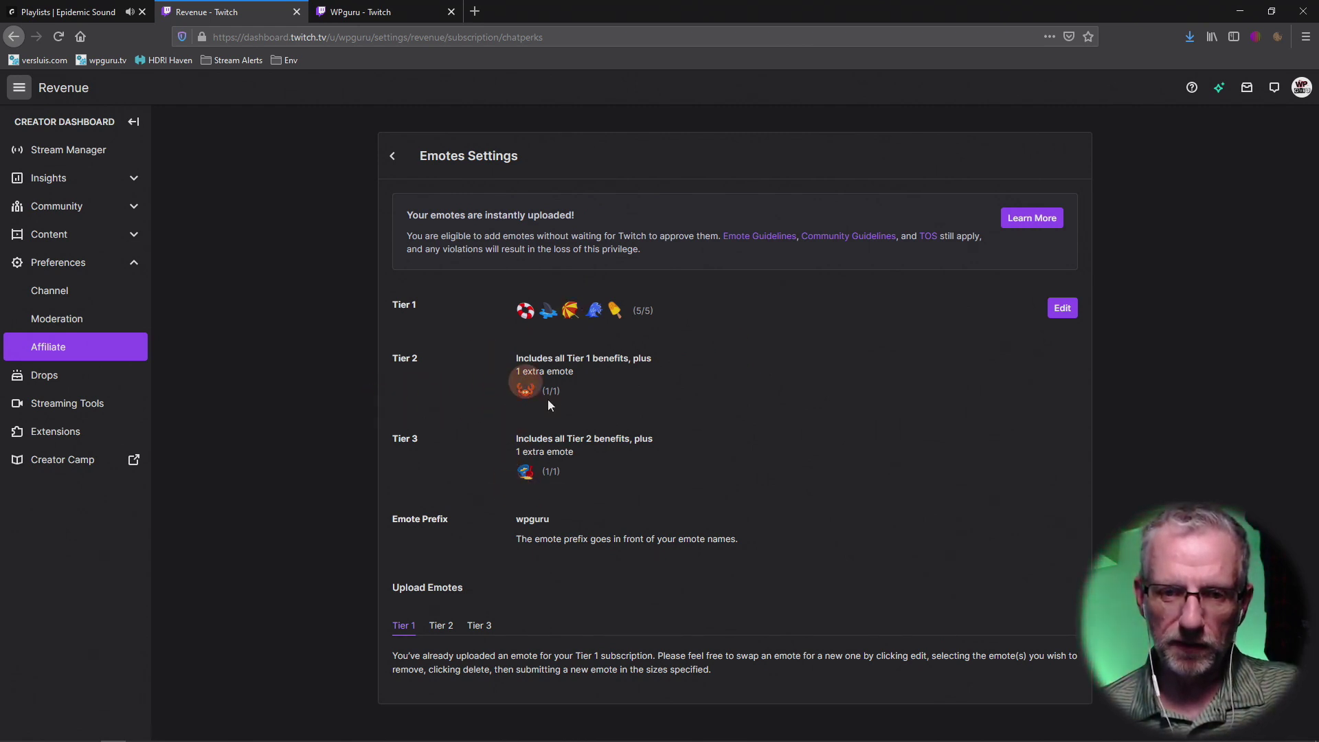
key("alt+Tab")
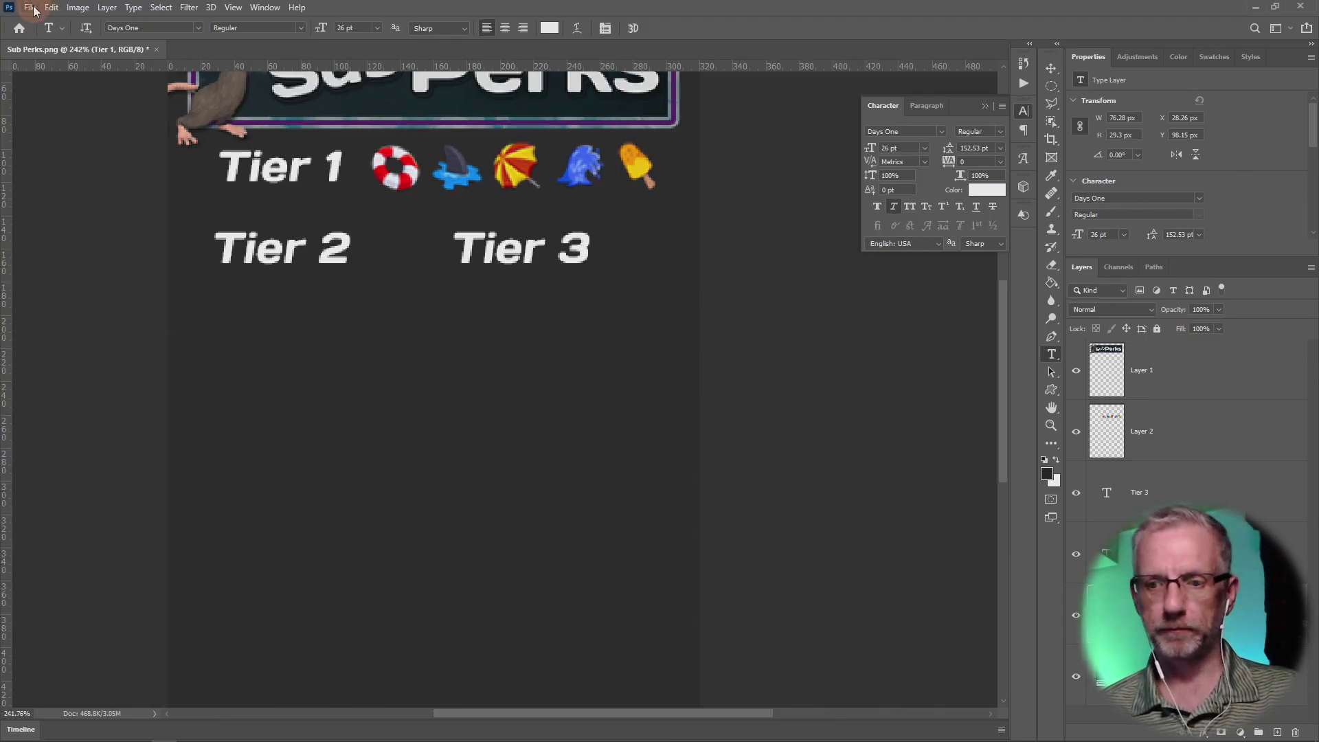
left_click(31, 7)
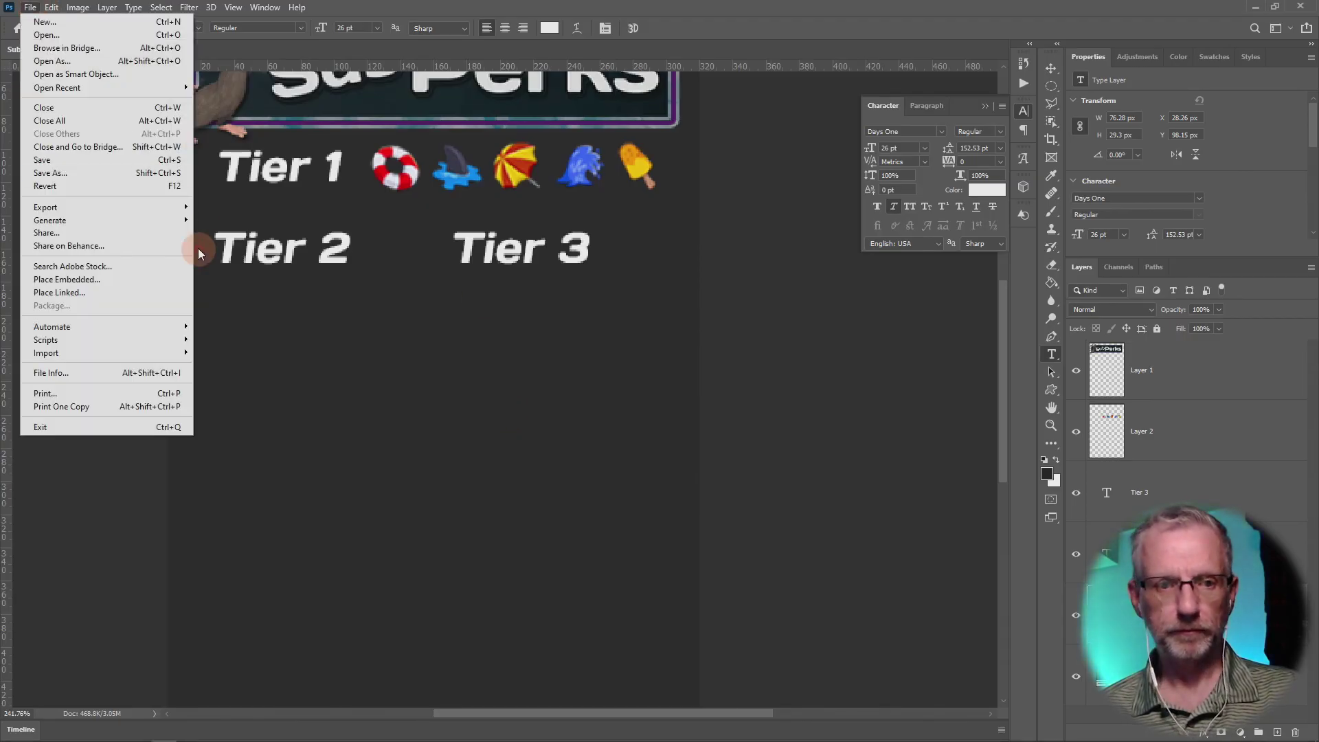
left_click(139, 276)
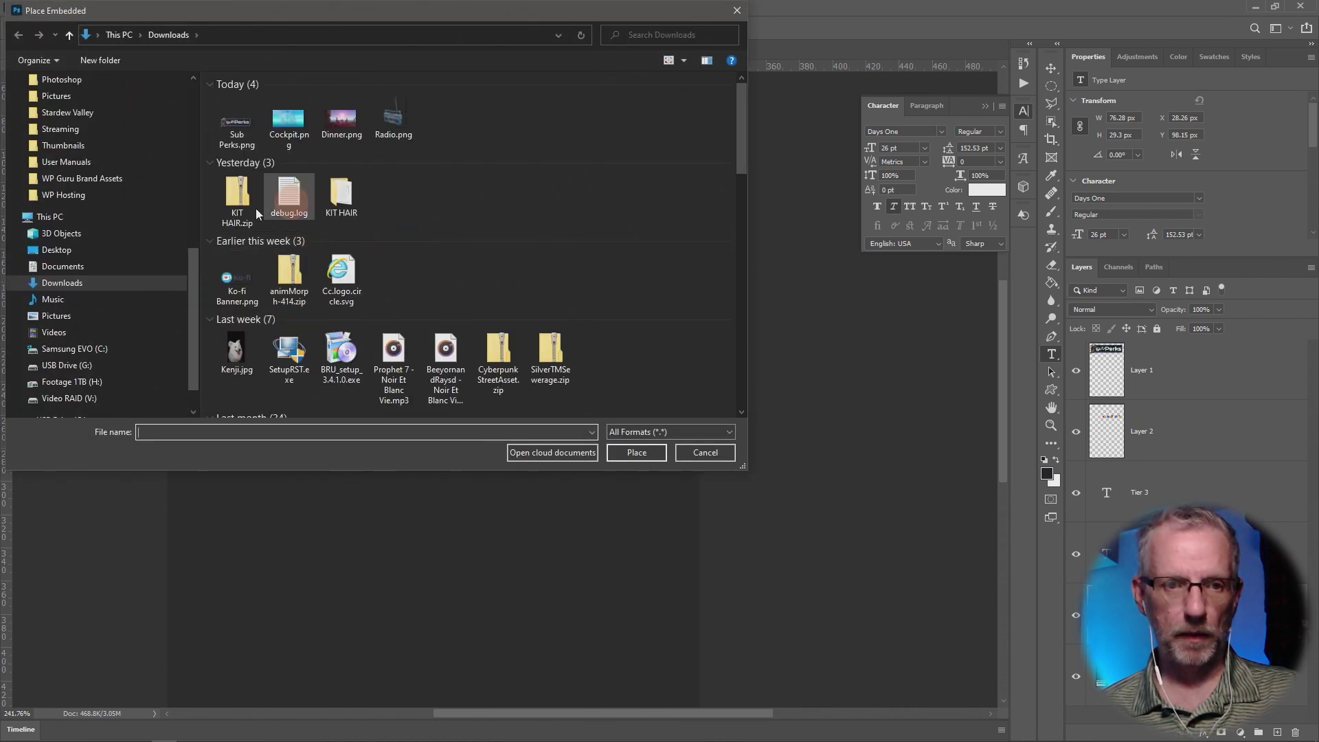
scroll(158, 320, "down", 1)
scroll(158, 320, "up", 3)
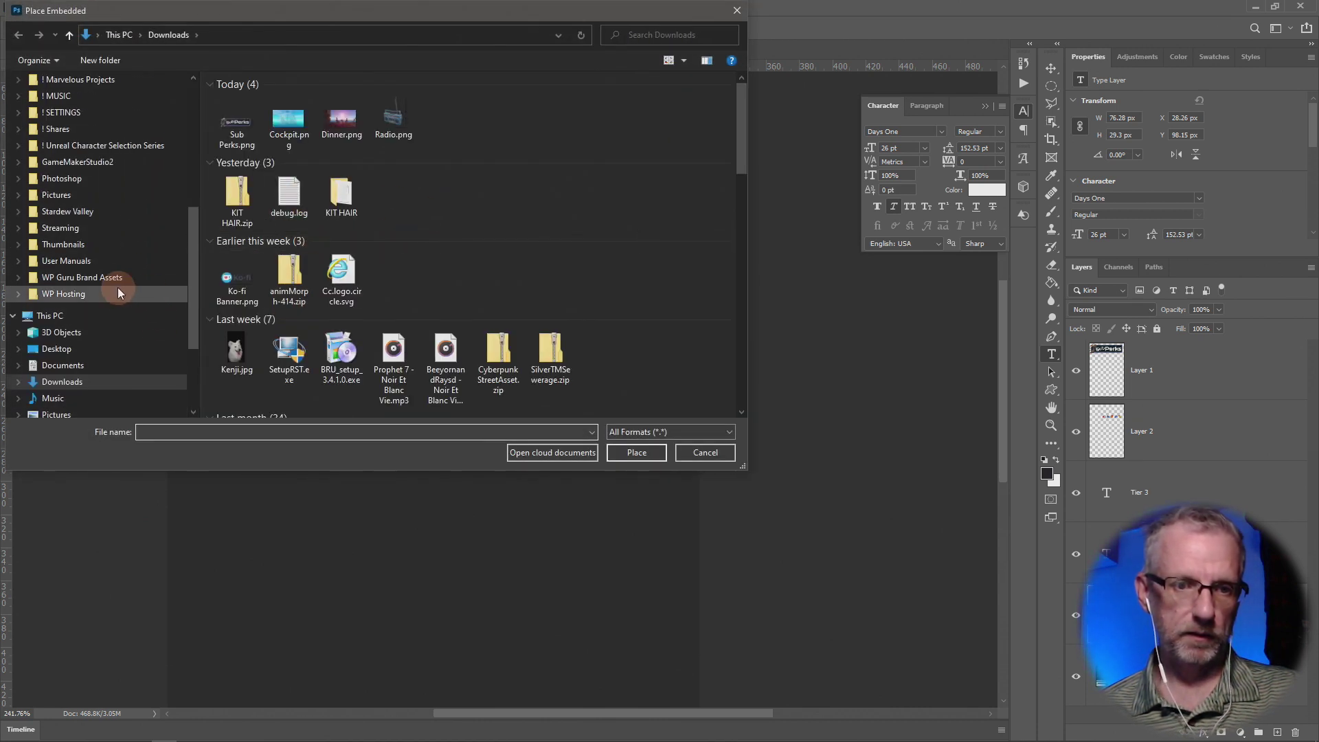
left_click(117, 293)
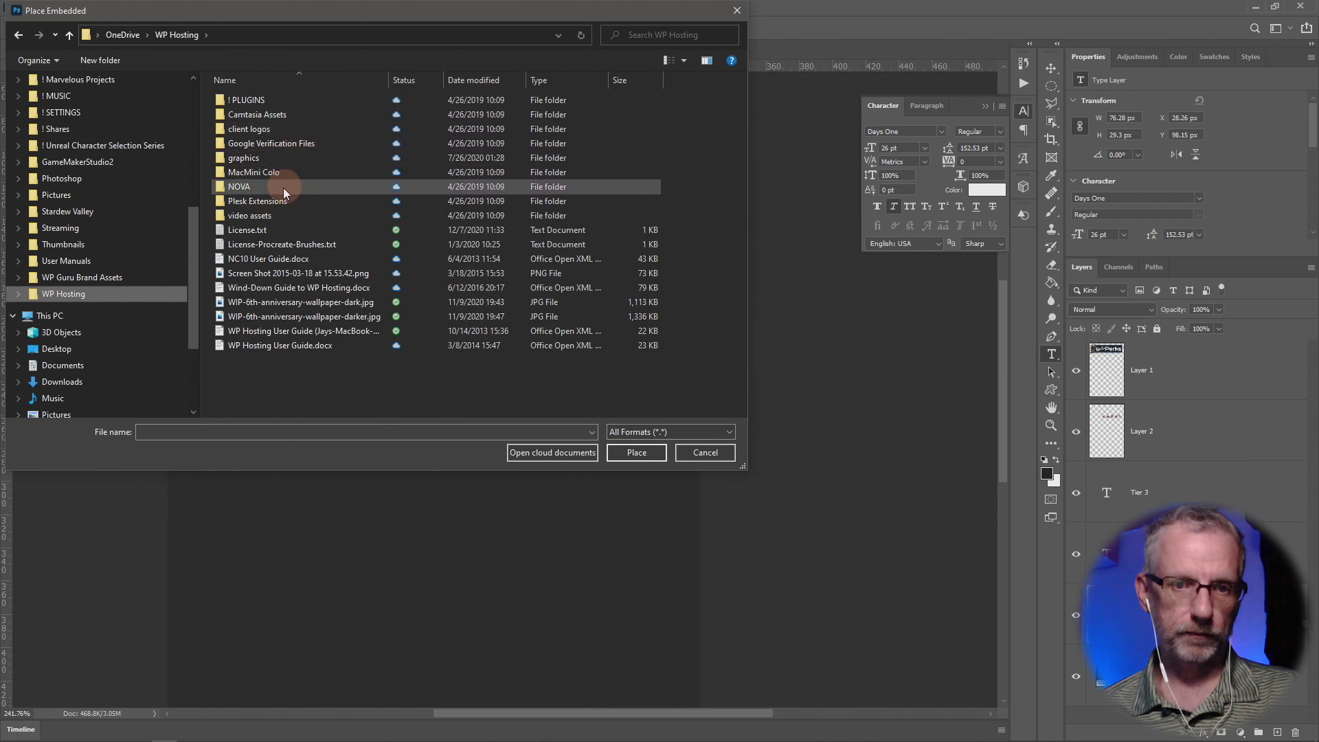
double_click(284, 159)
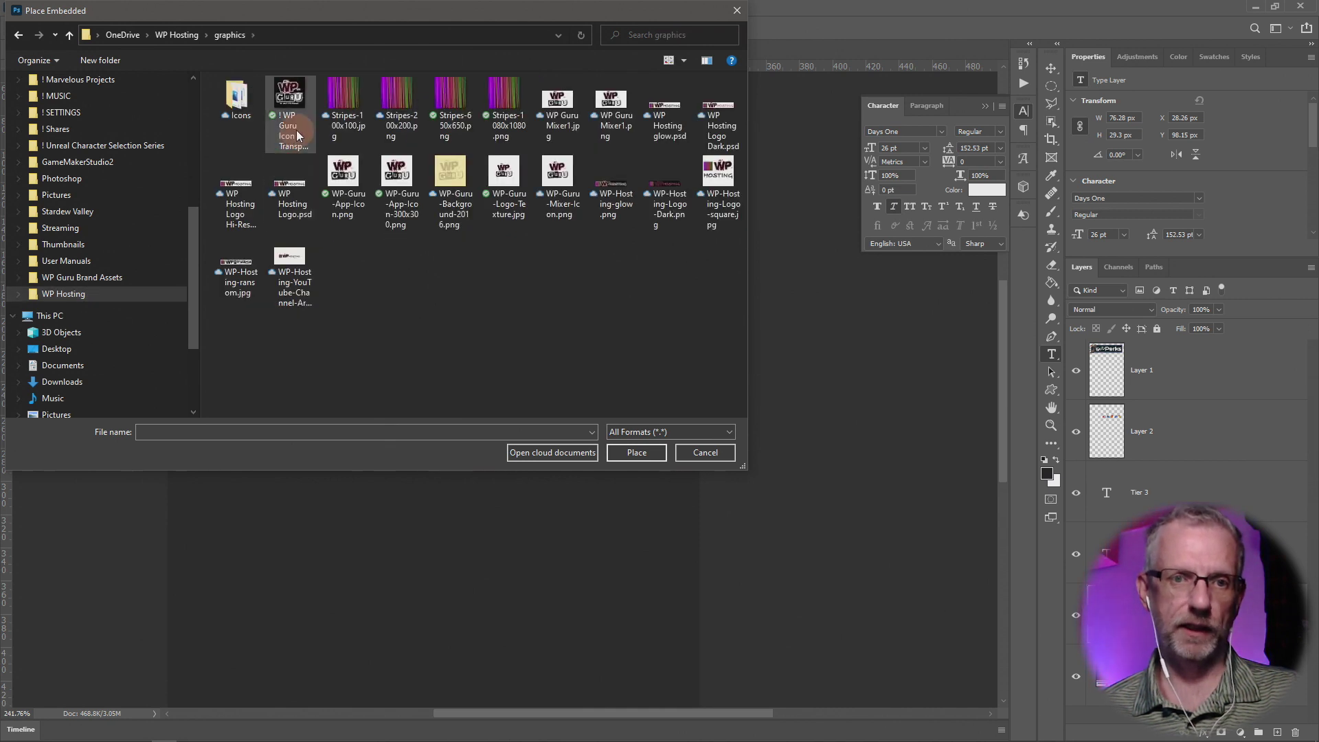
double_click(237, 101)
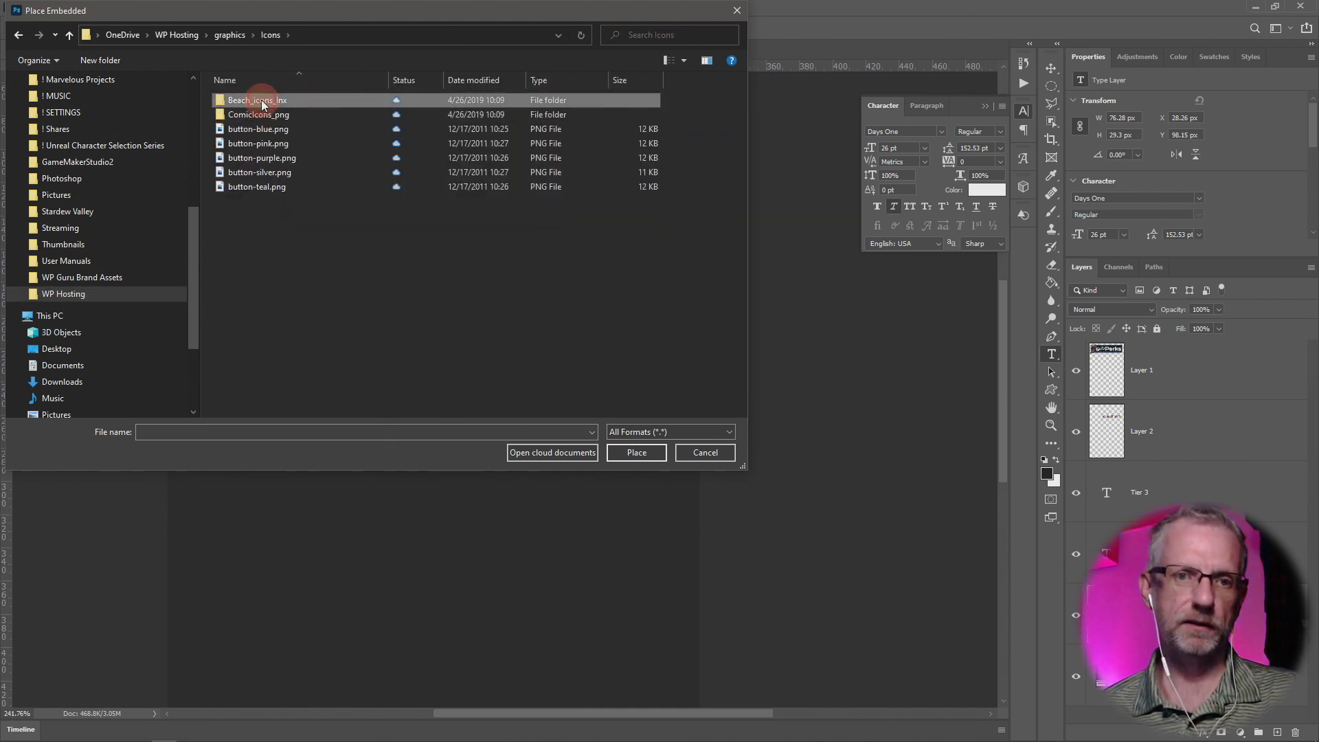
double_click(237, 100)
double_click(237, 101)
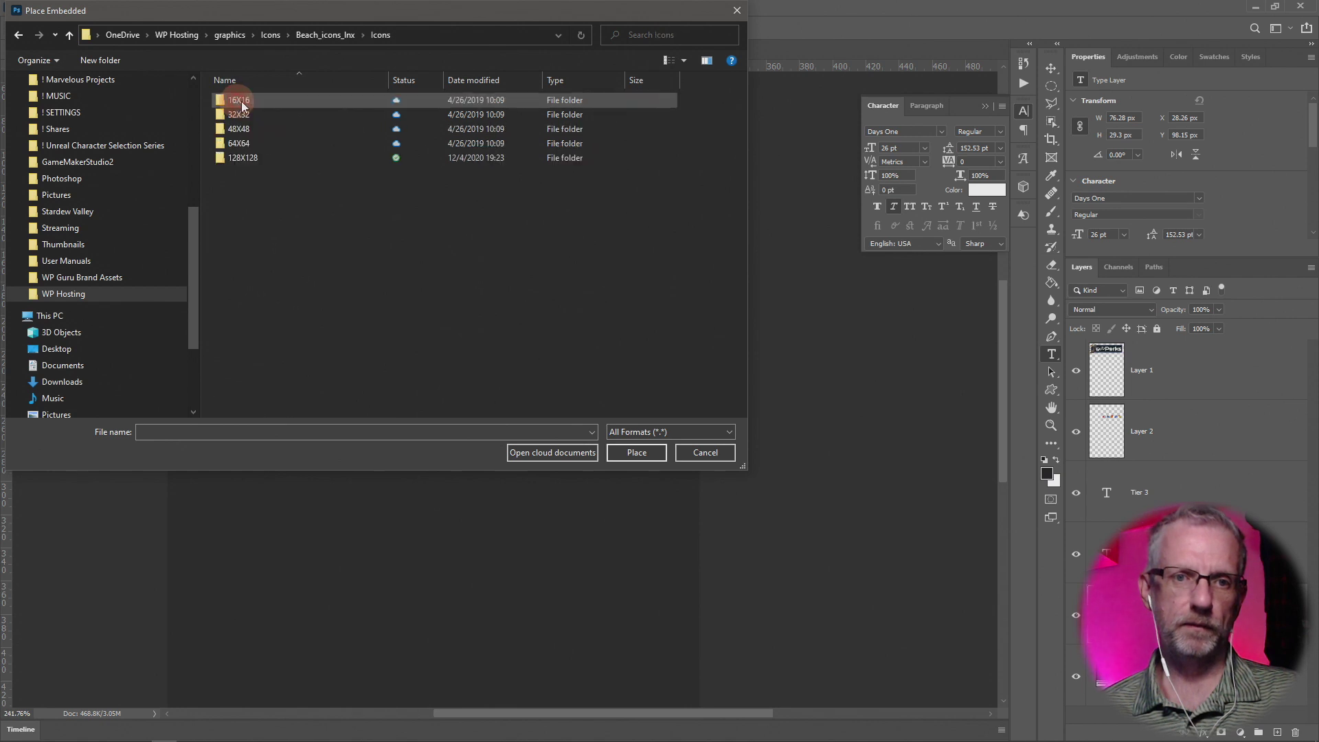
double_click(258, 145)
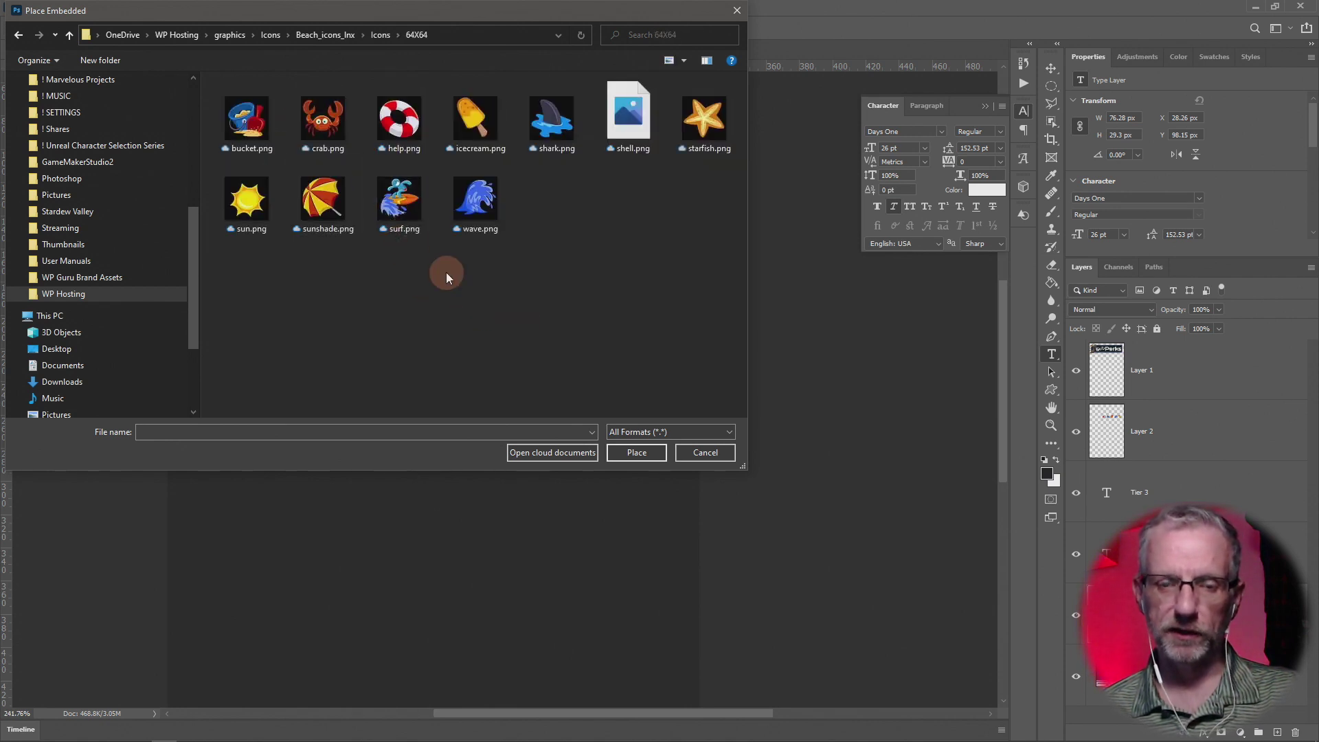
Step: Place bucket.png as an embedded image at its original size in the middle of the canvas
left_click(247, 117)
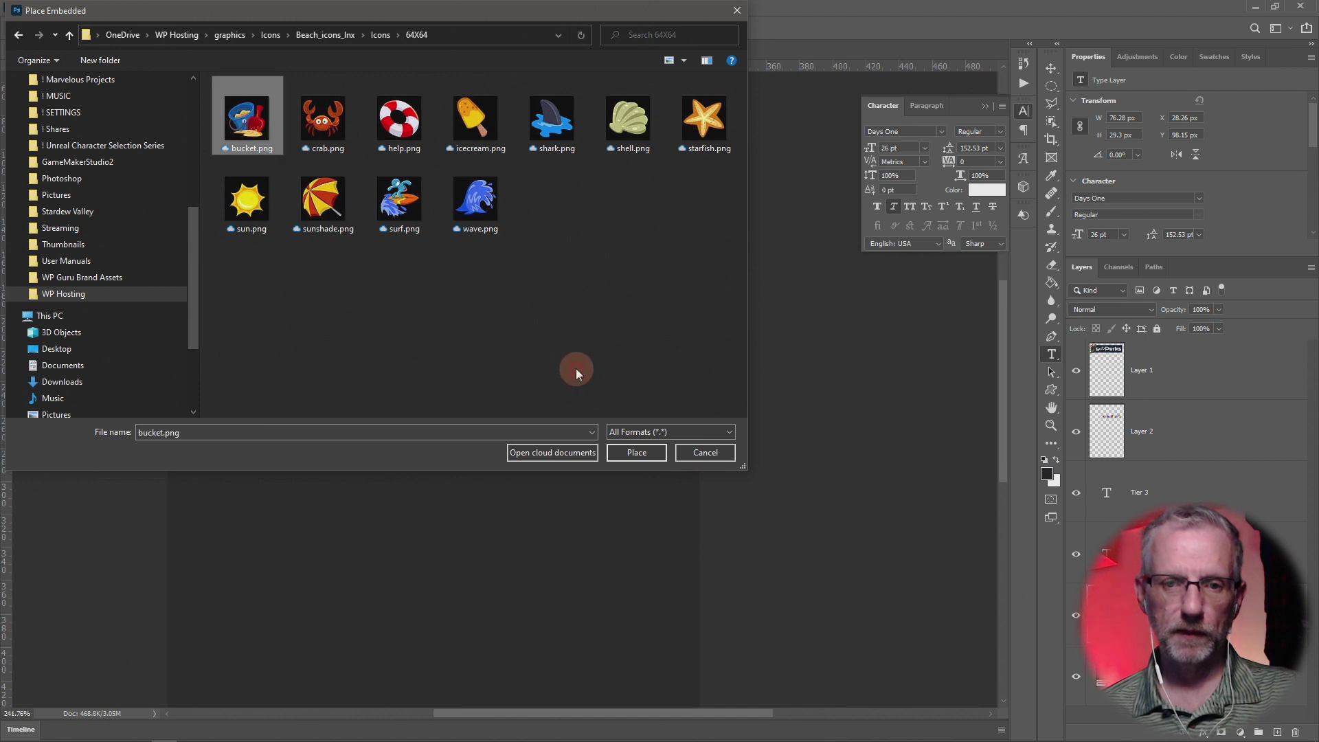
left_click(645, 452)
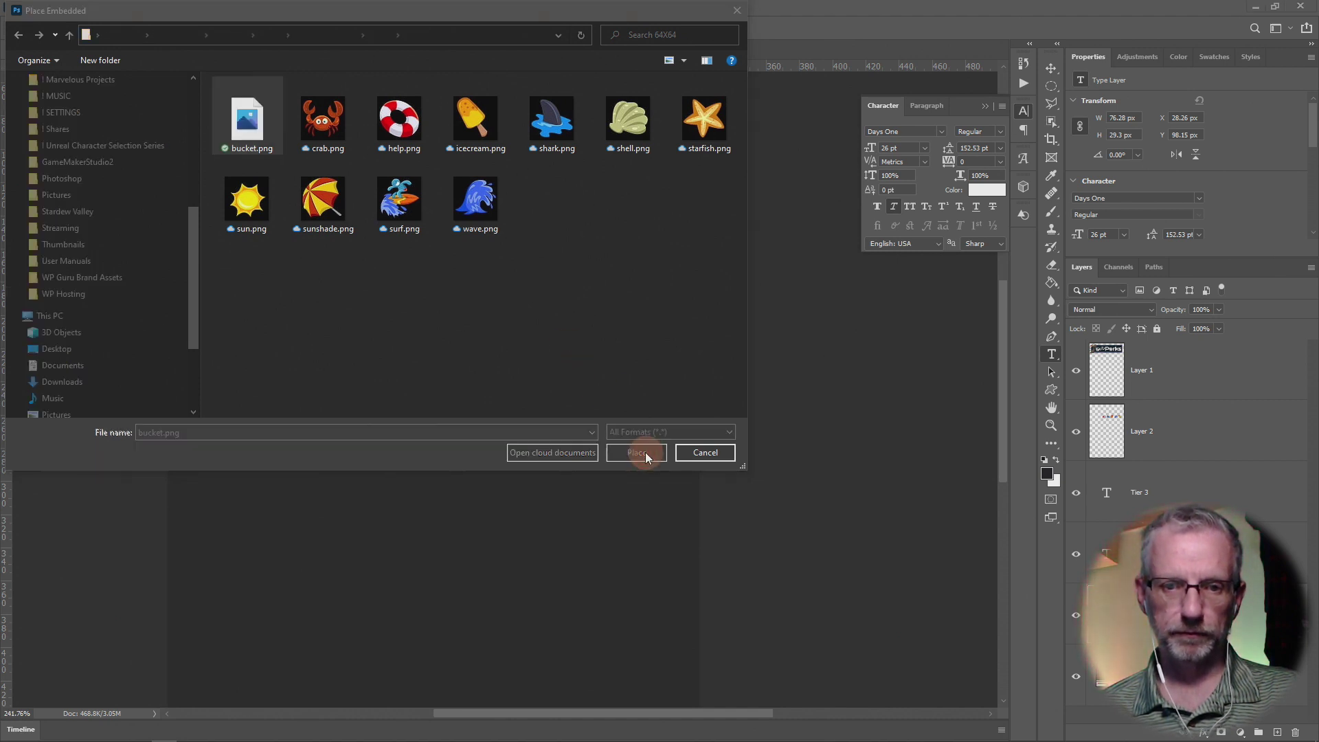
key("Return")
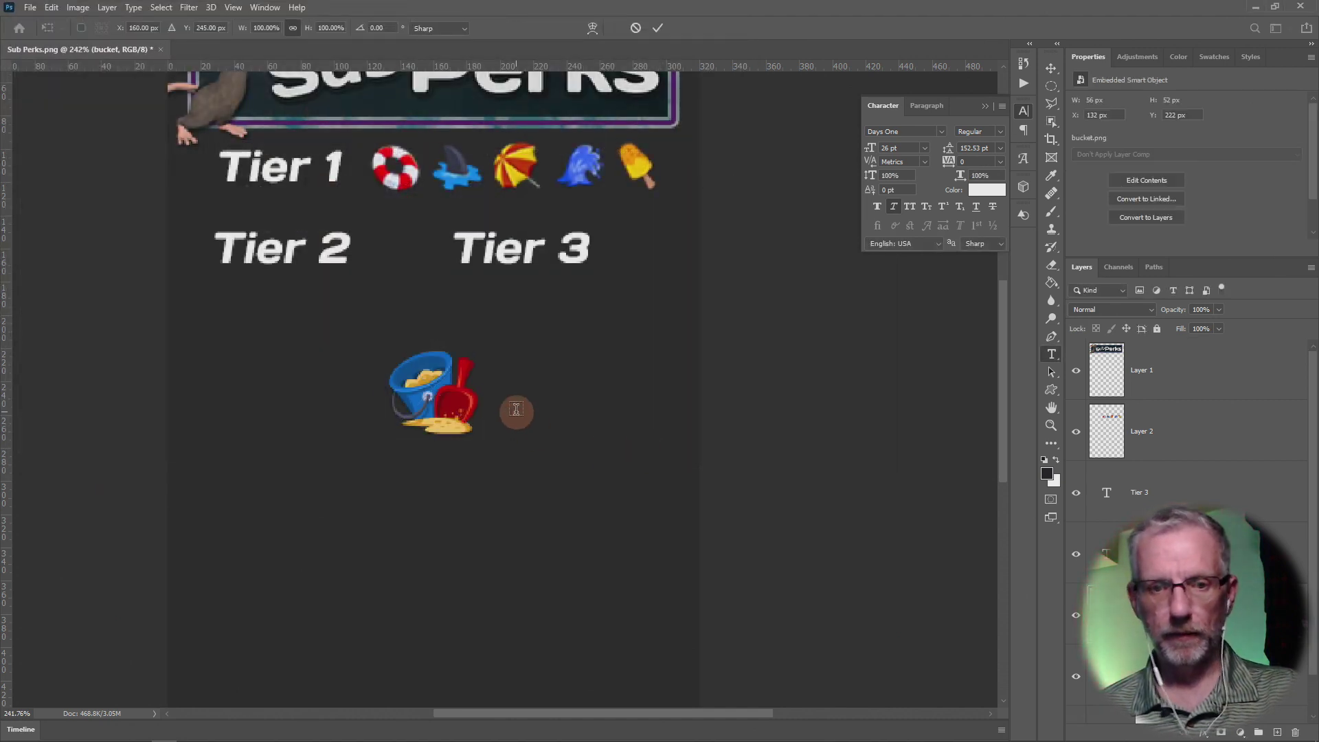
Step: Place crab.png from the same icons folder as an embedded image at its original size
left_click(30, 8)
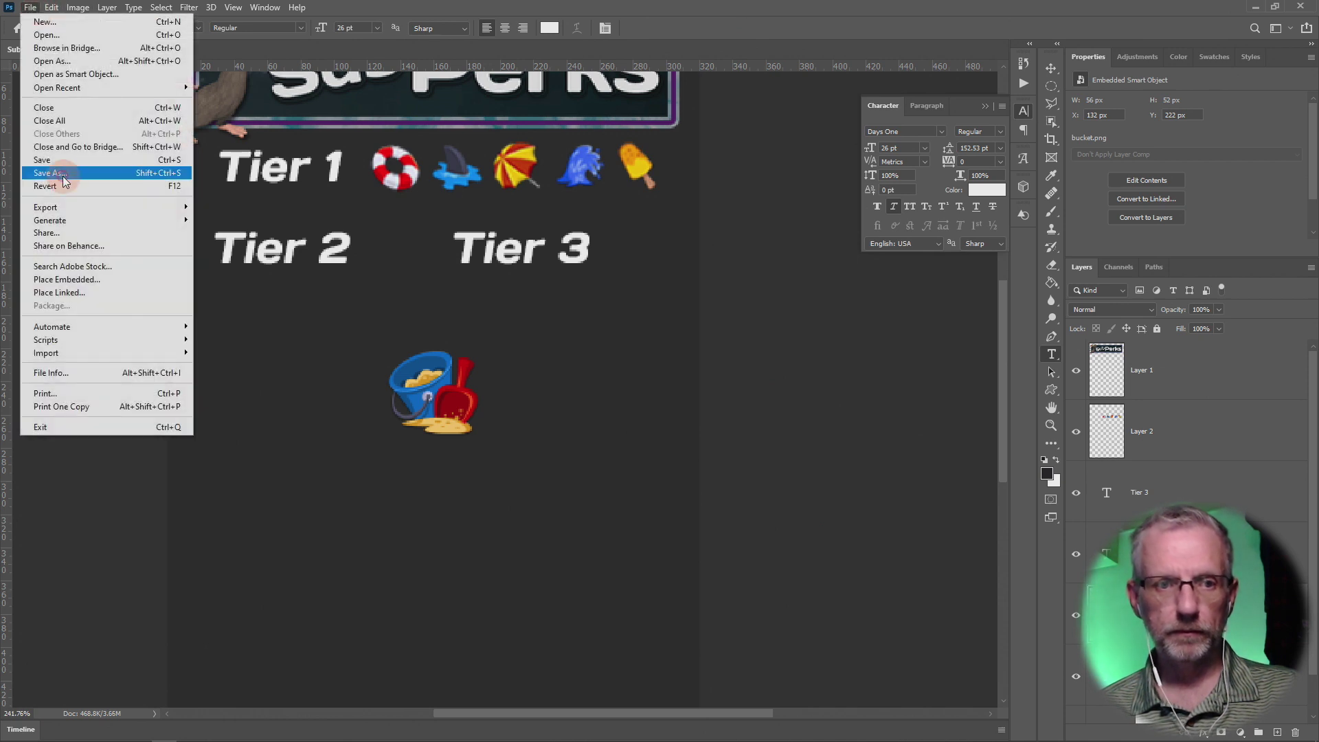
left_click(106, 279)
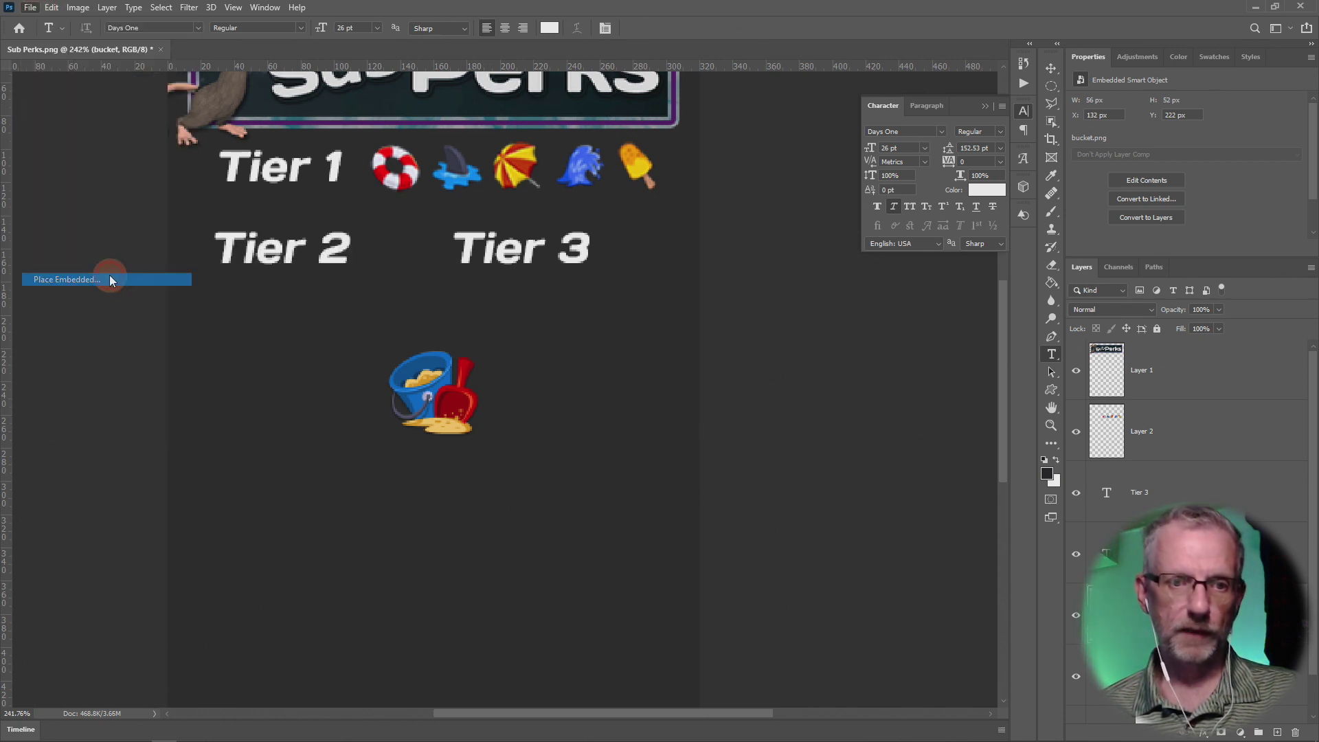
double_click(323, 118)
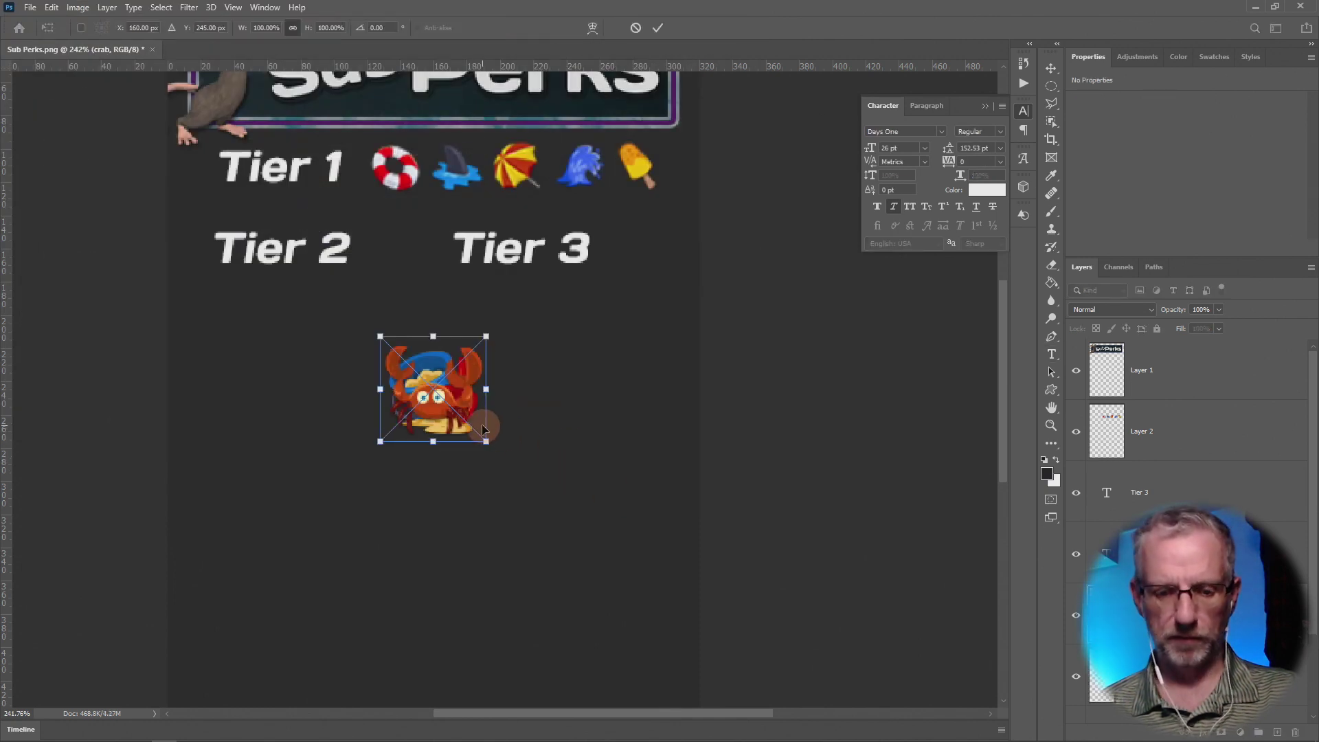
key("Return")
Step: Move the crab beside Tier 2 at about X 116 px, Y 132 px, and the bucket beside Tier 3 at about X 260 px, Y 132 px
left_click_drag(450, 404, 603, 361)
key("alt+Tab")
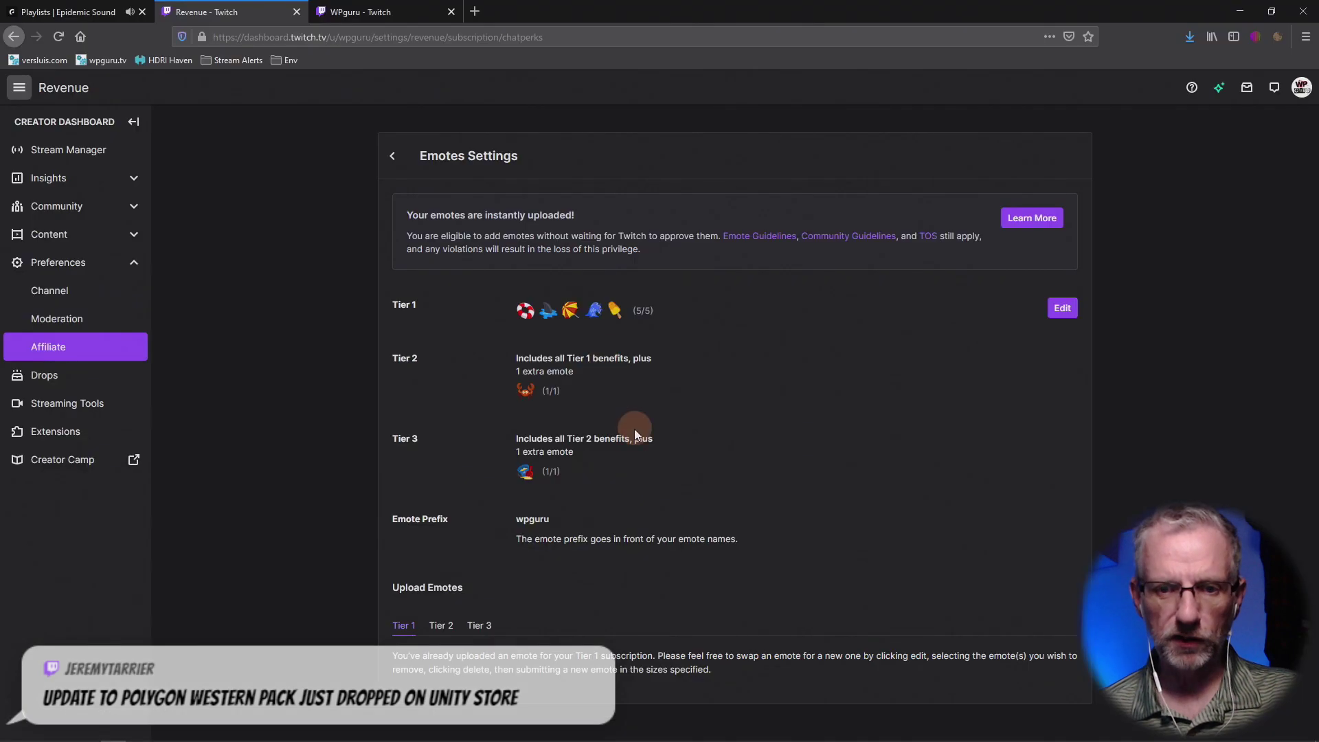
key("alt+Tab")
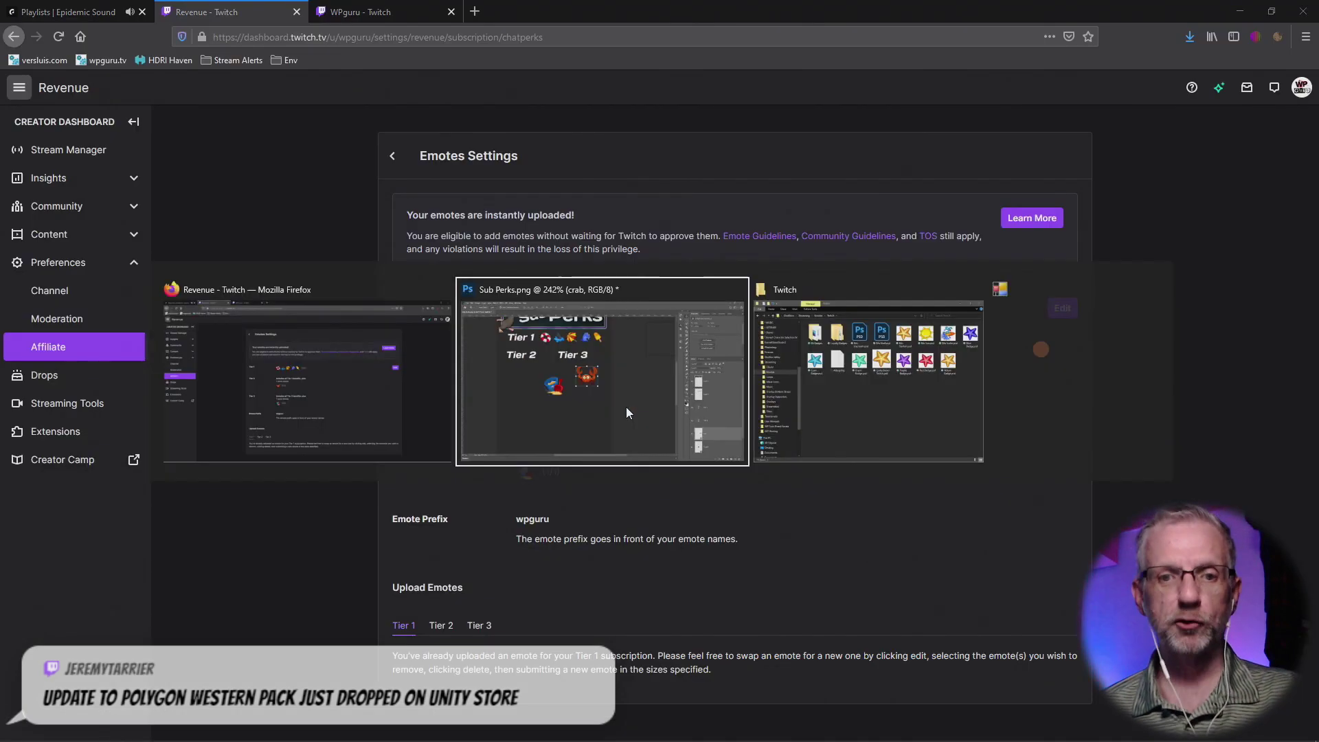
left_click_drag(591, 358, 415, 258)
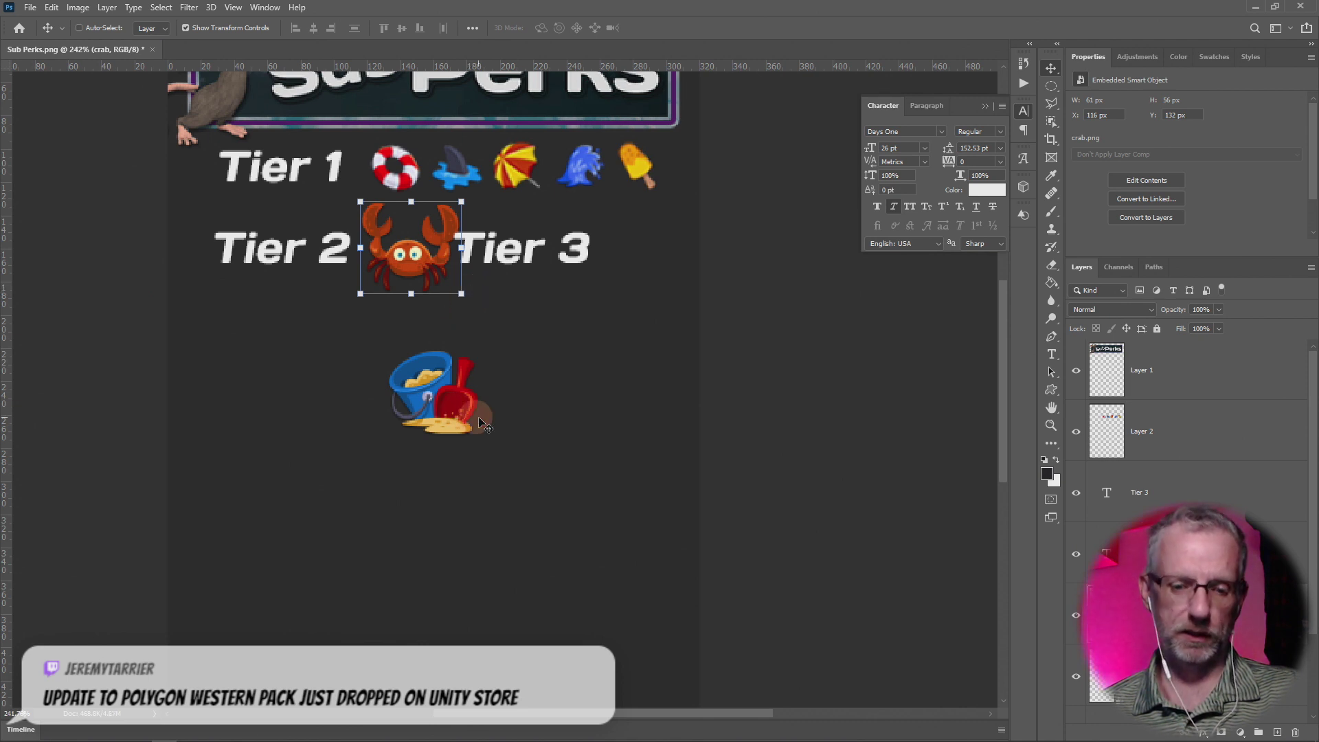
key("alt+[")
left_click_drag(450, 404, 656, 254)
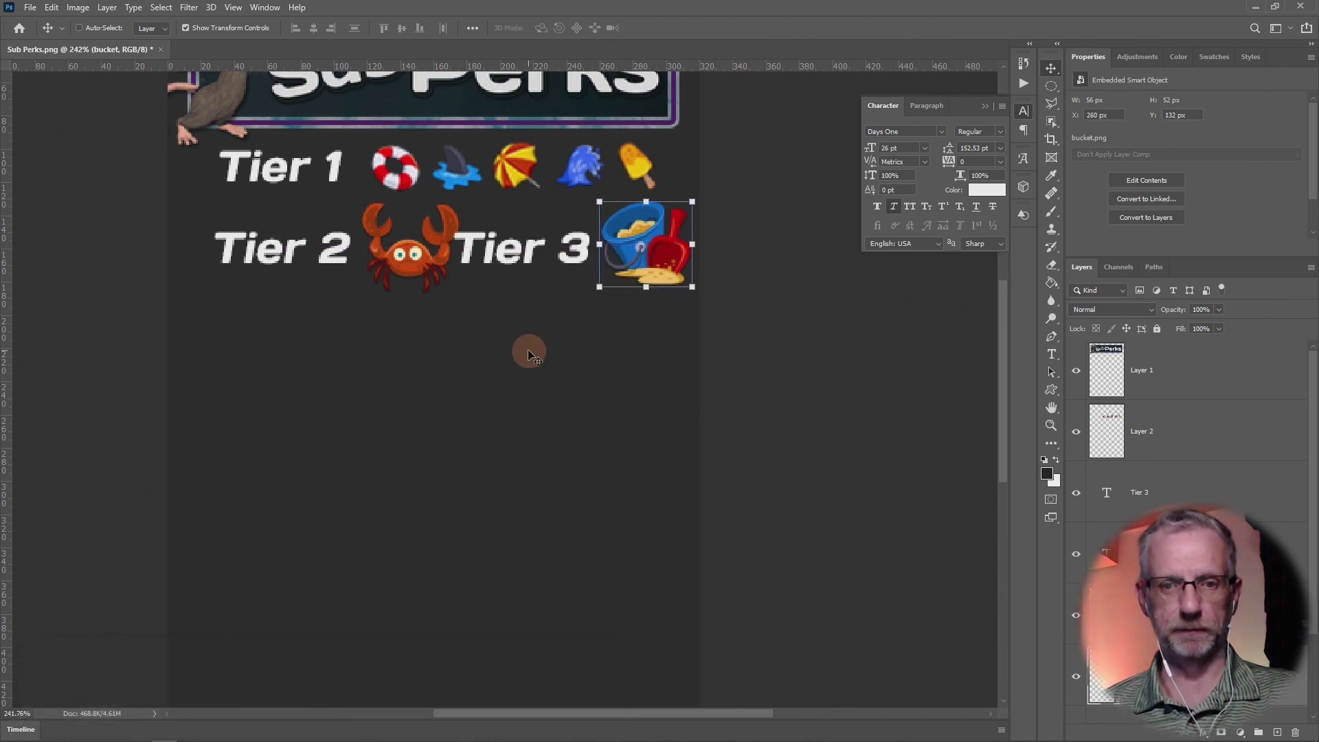
Step: Scale the crab emote to about 61% and position it just after the Tier 2 text, vertically centred with it
key("h")
left_click_drag(528, 354, 627, 560)
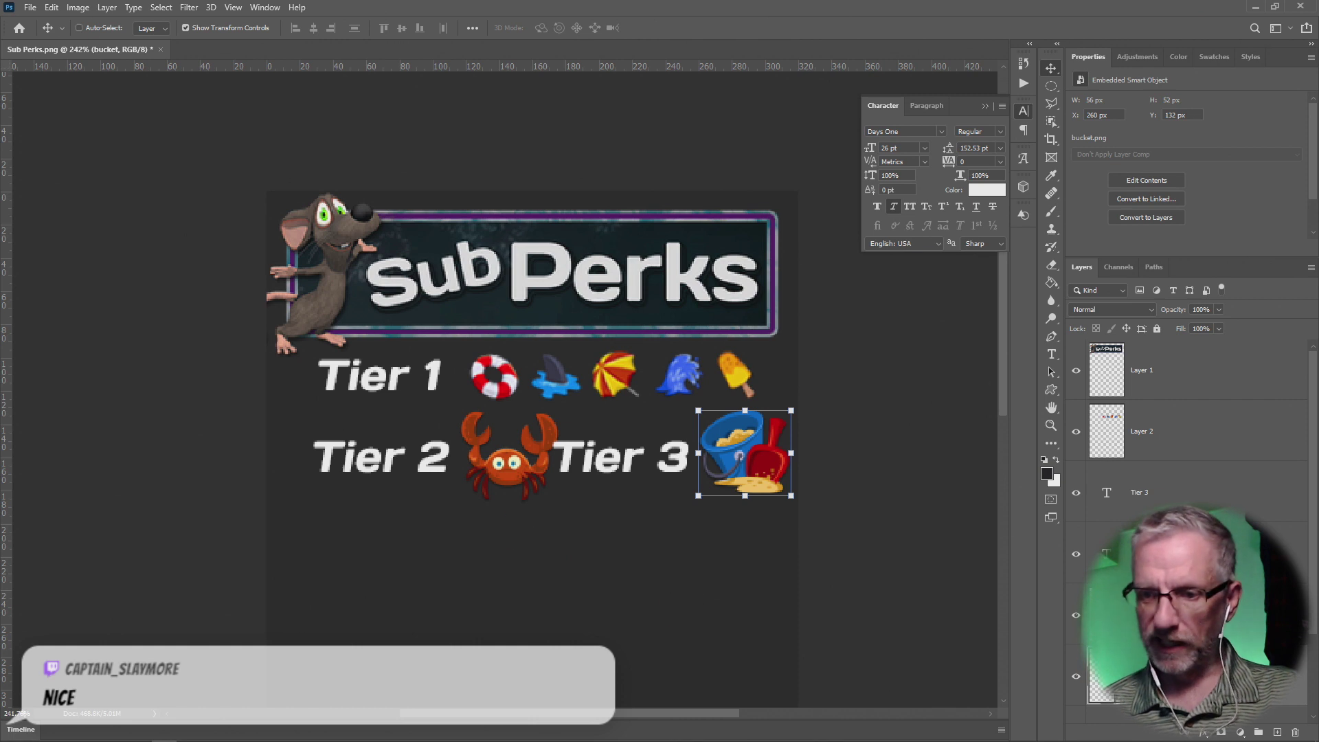
left_click(509, 474, "ctrl")
left_click_drag(561, 503, 501, 475)
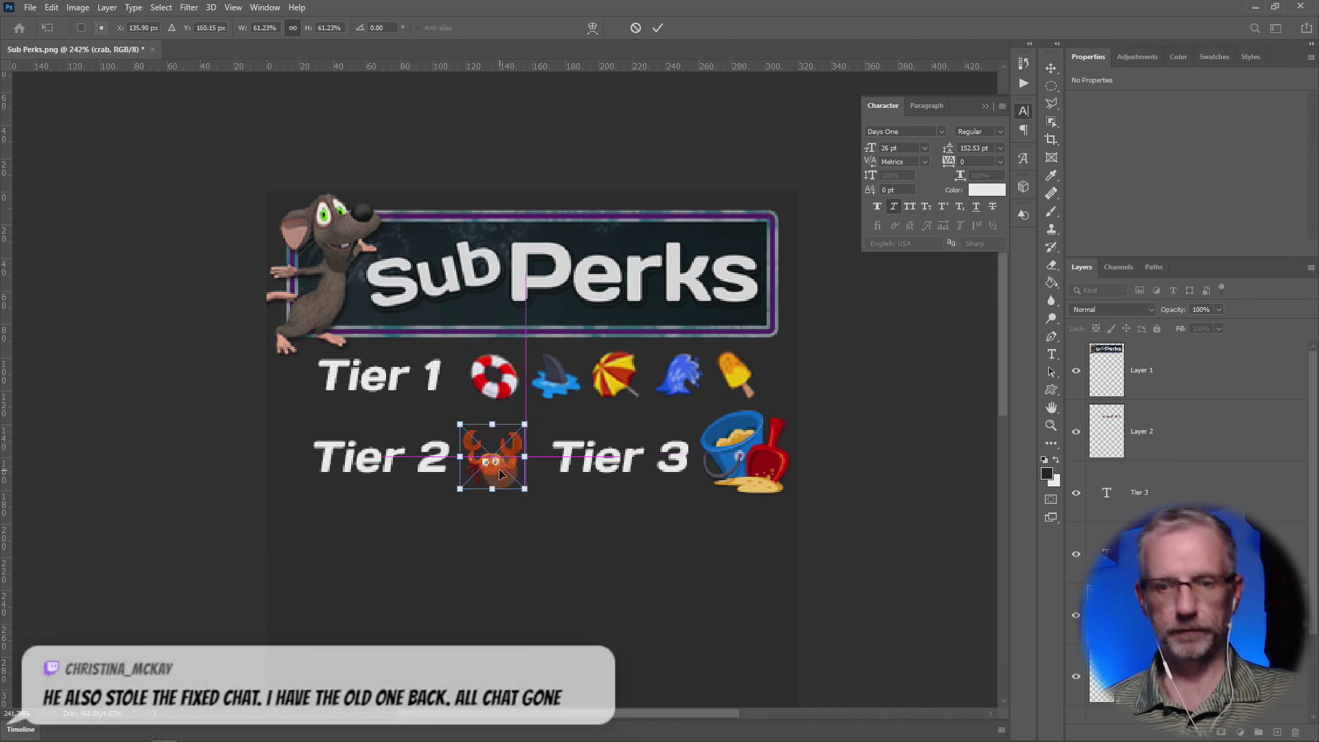
Step: Scale the bucket emote to about 67% and position it after the Tier 3 text at about X 266 px, Y 141 px
left_click(759, 462)
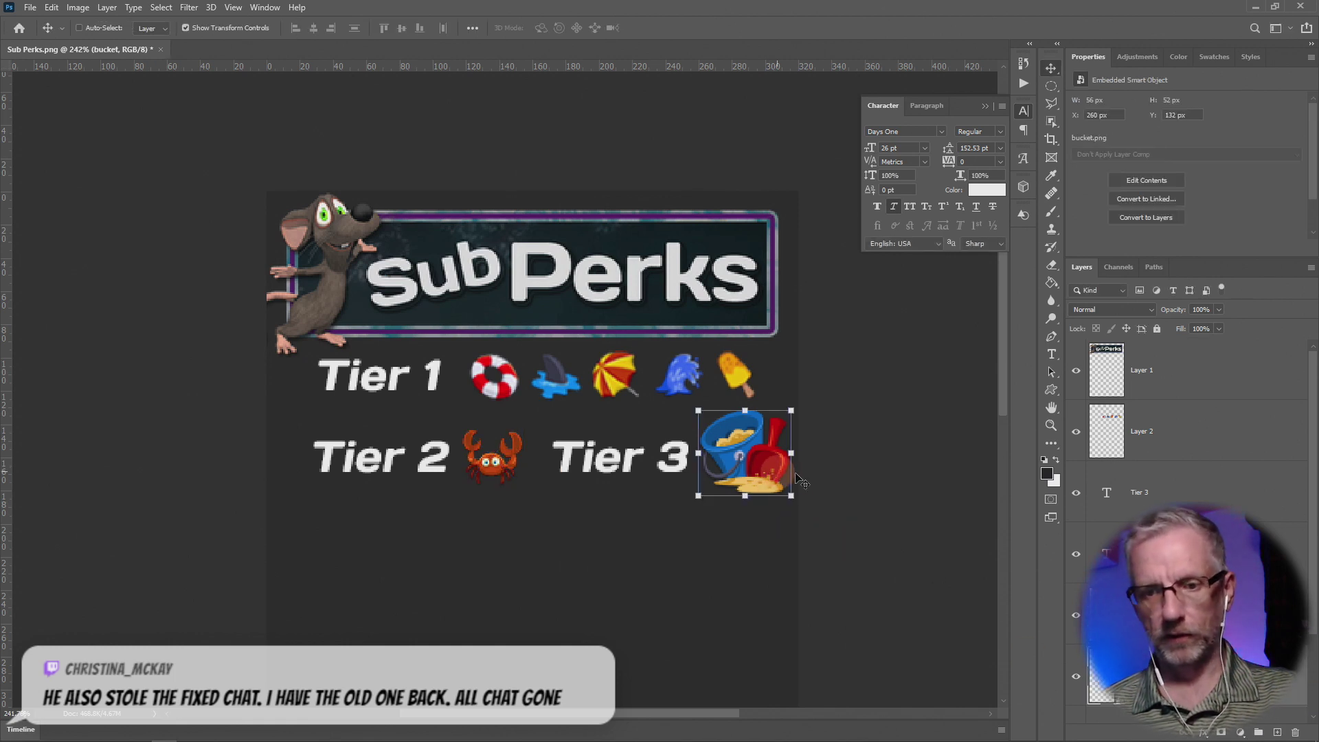
left_click_drag(789, 489, 755, 480)
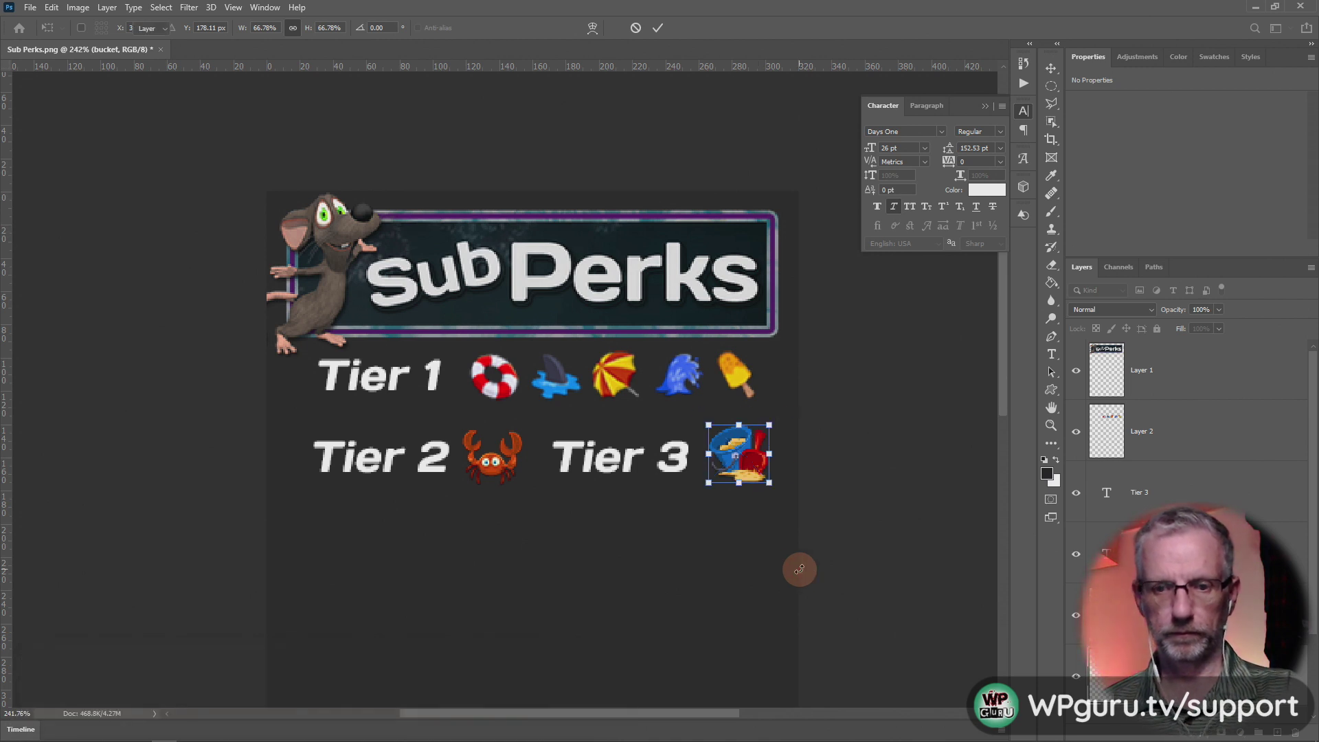
key("Return")
left_click_drag(799, 571, 864, 563)
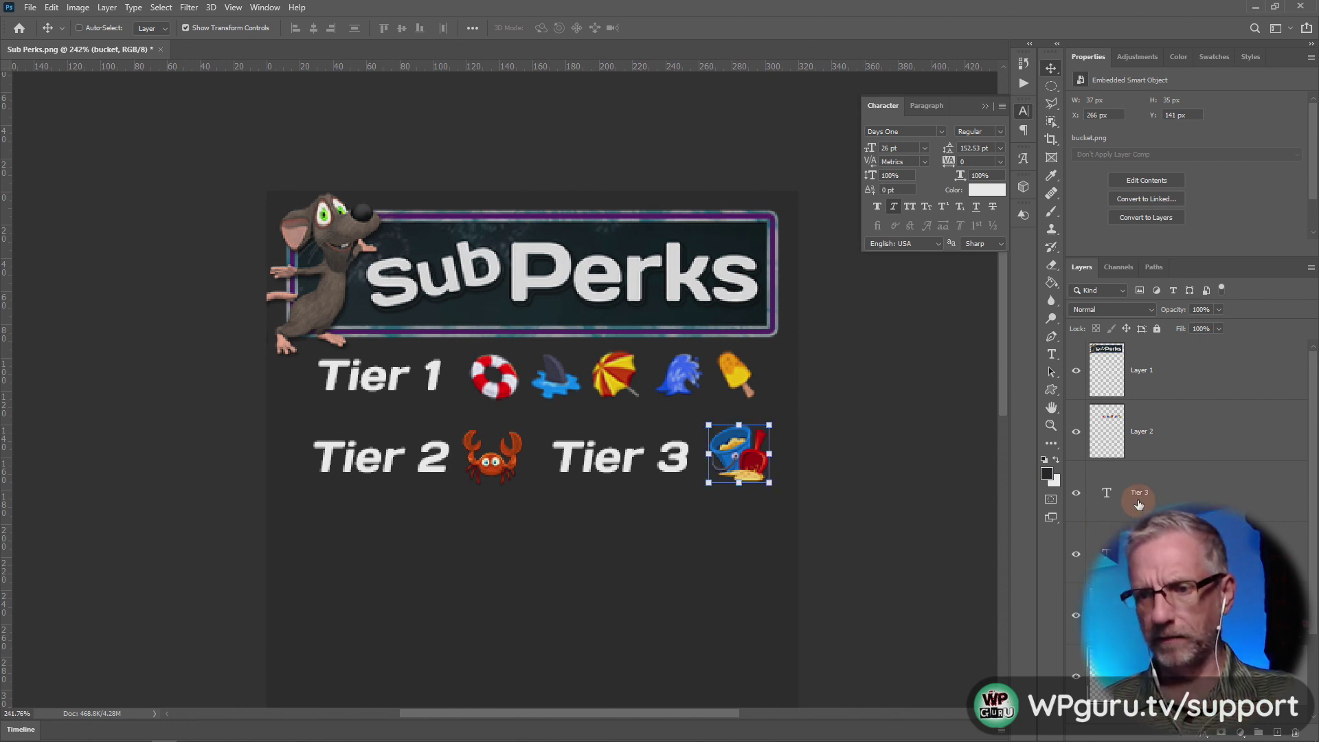
Step: Select all the tier texts and emotes together and move them down about 45 px, with Tier 1 at about X 22 px, Y 143 px
left_click(1108, 436)
scroll(1108, 437, "down", 2)
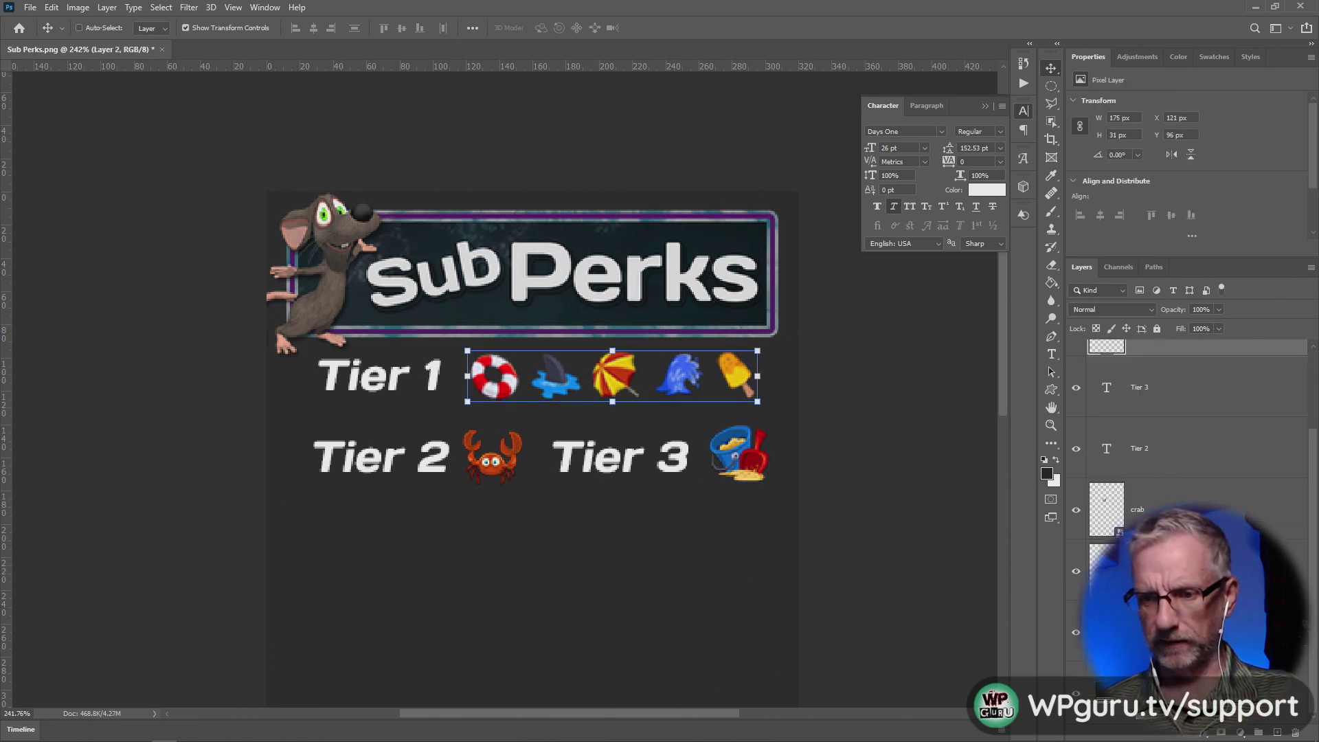
left_click(1107, 571, "shift")
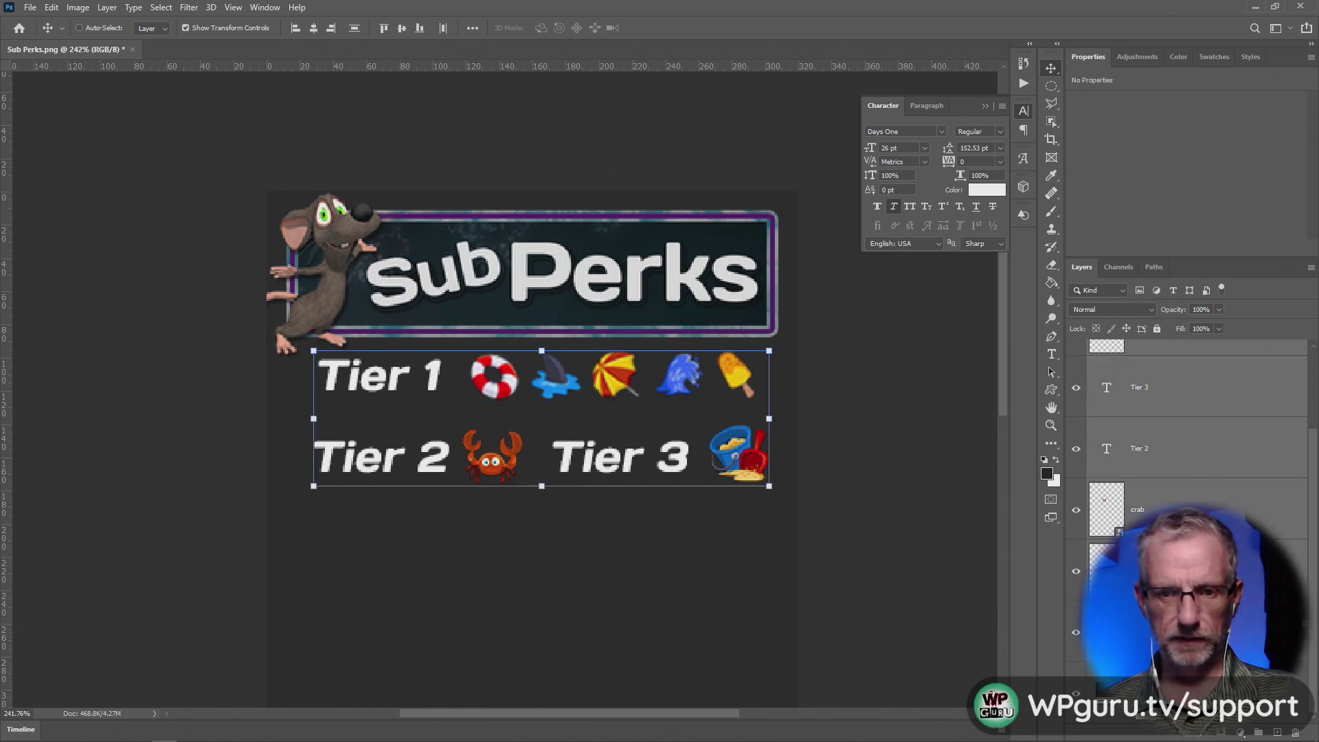
left_click_drag(633, 461, 626, 538)
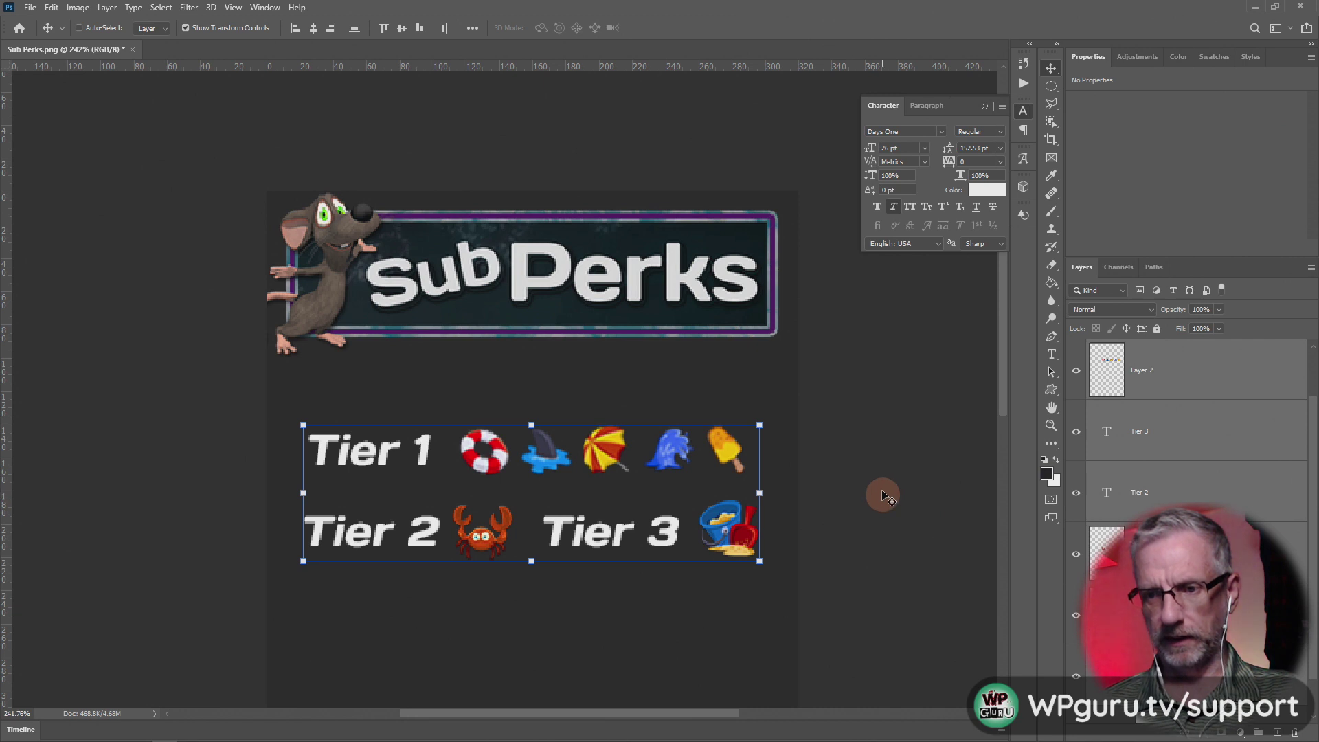
Step: Hide the Tier 3 text, then duplicate the Tier 1 text and place the copy above it at about X 21 px, Y 103 px
left_click(1076, 431)
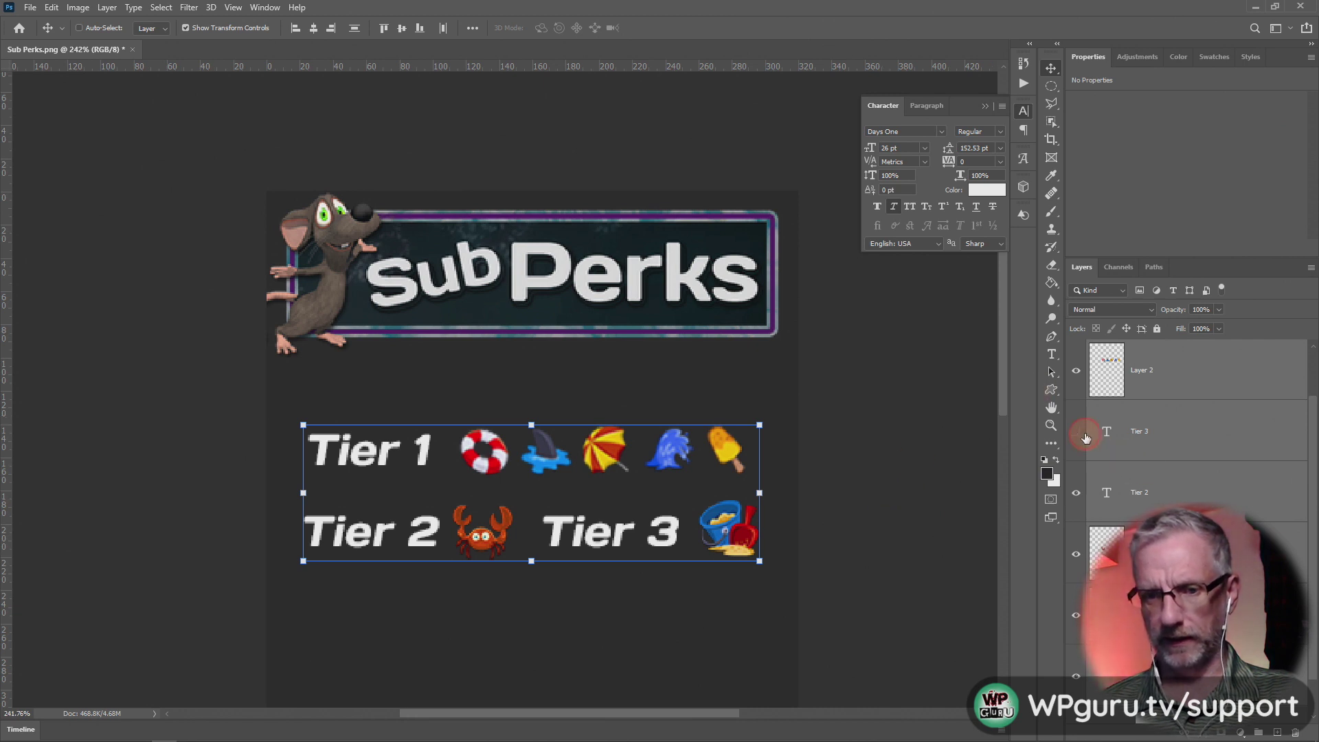
left_click(1118, 498)
left_click(1127, 676)
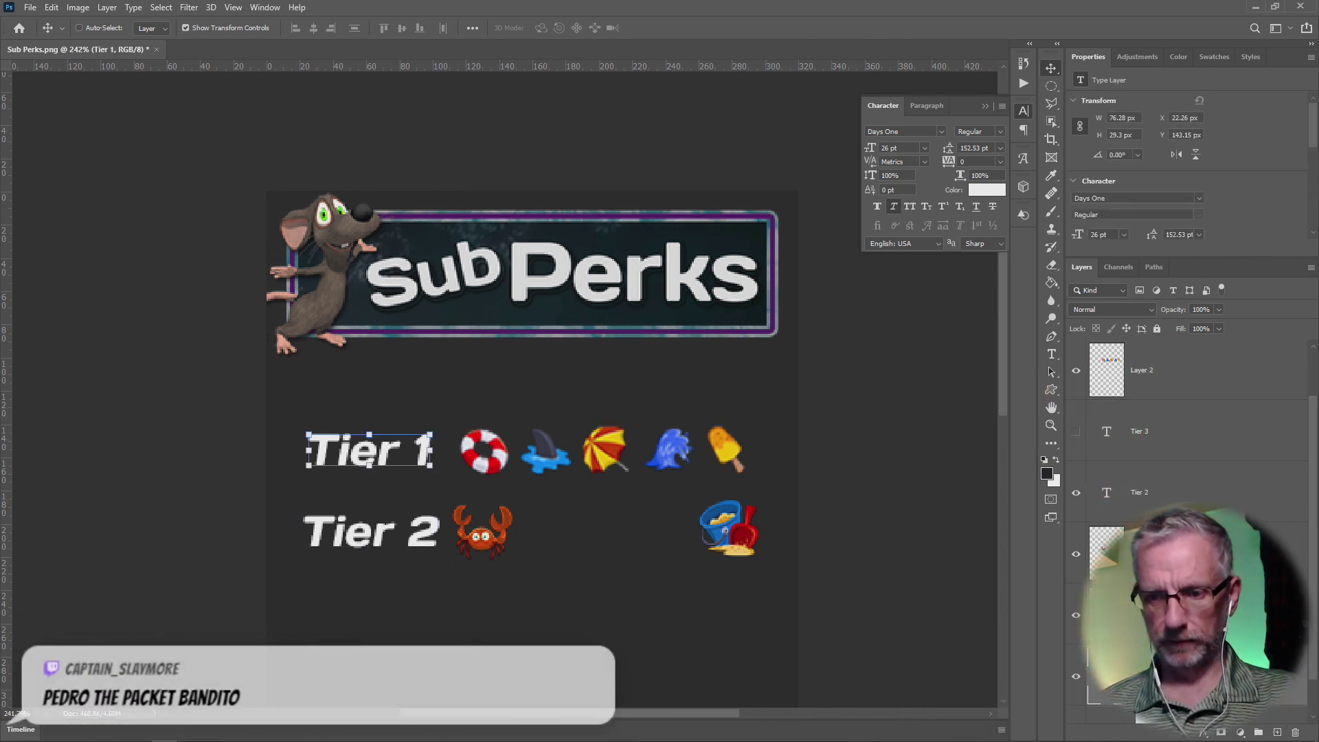
key("ctrl+j")
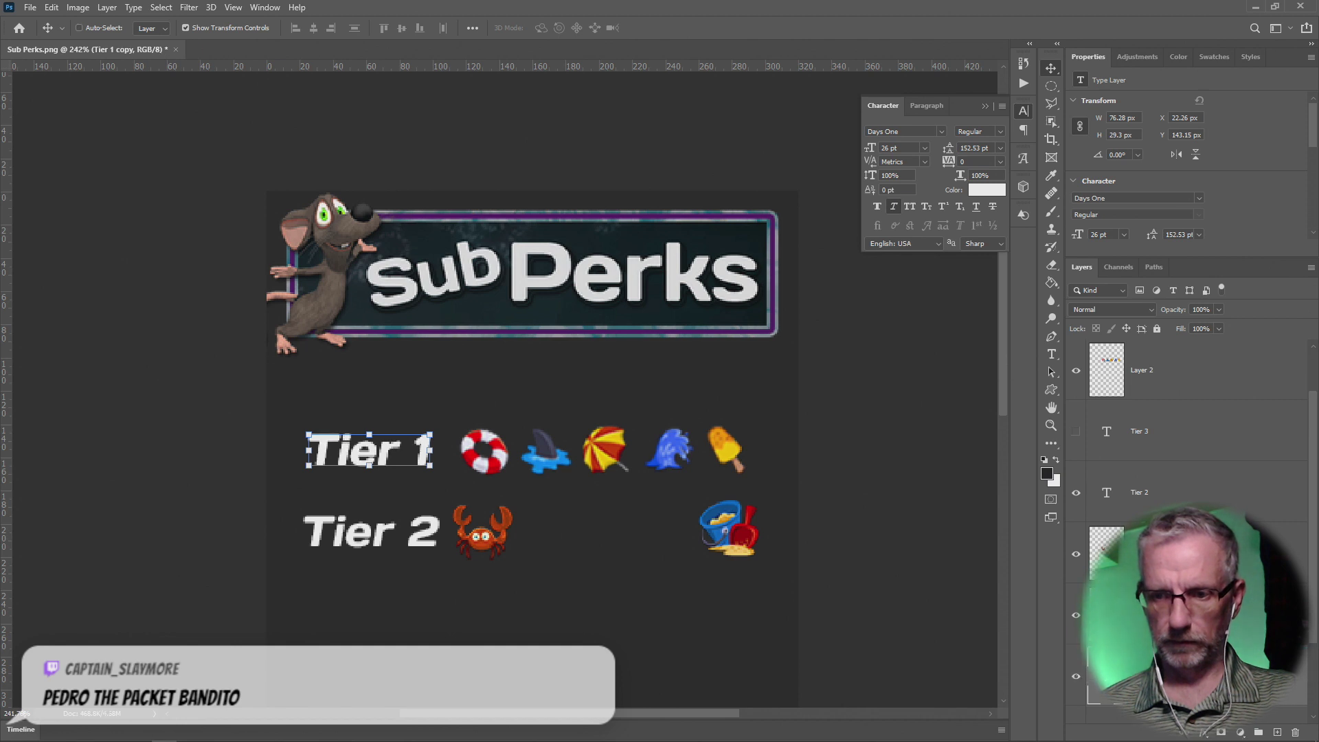
left_click_drag(363, 445, 359, 382)
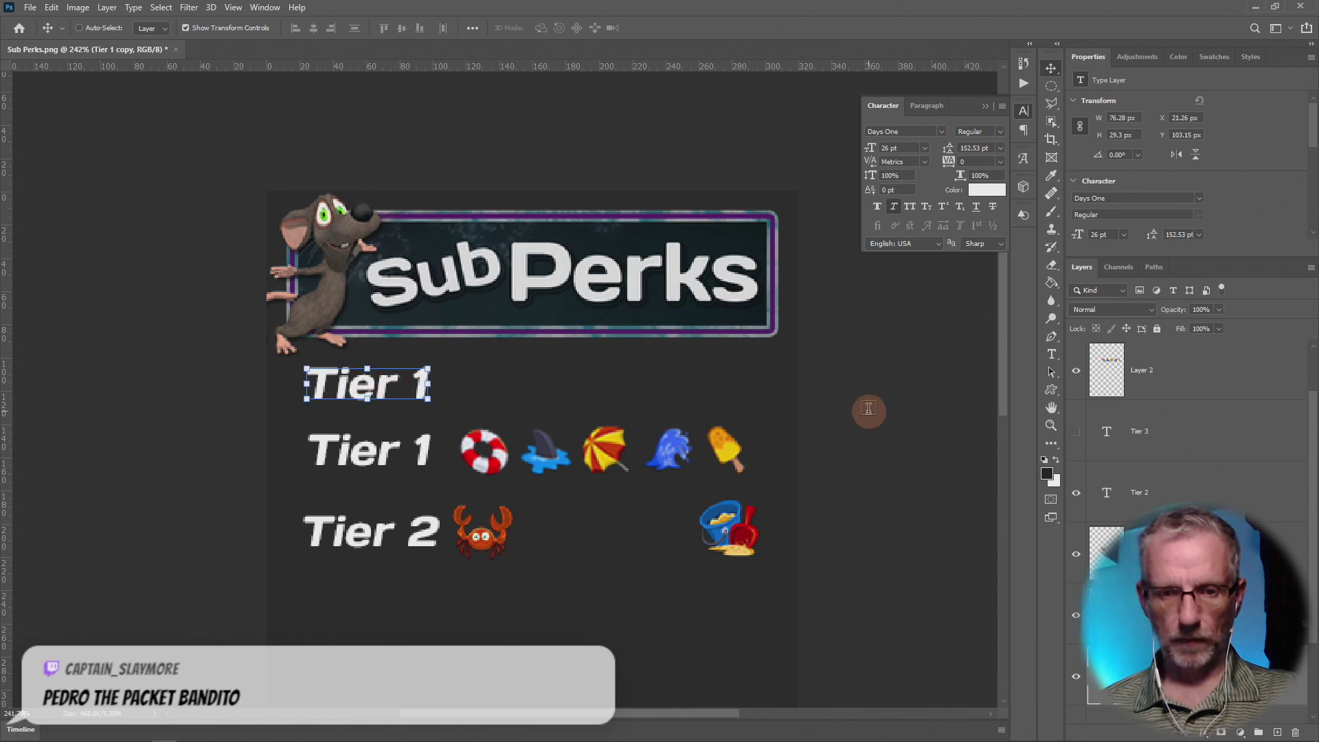
Step: Replace the wording of the uppermost text copy with "Snazzy Beach Emote"
key("t")
left_click(353, 384)
key("ctrl+a")
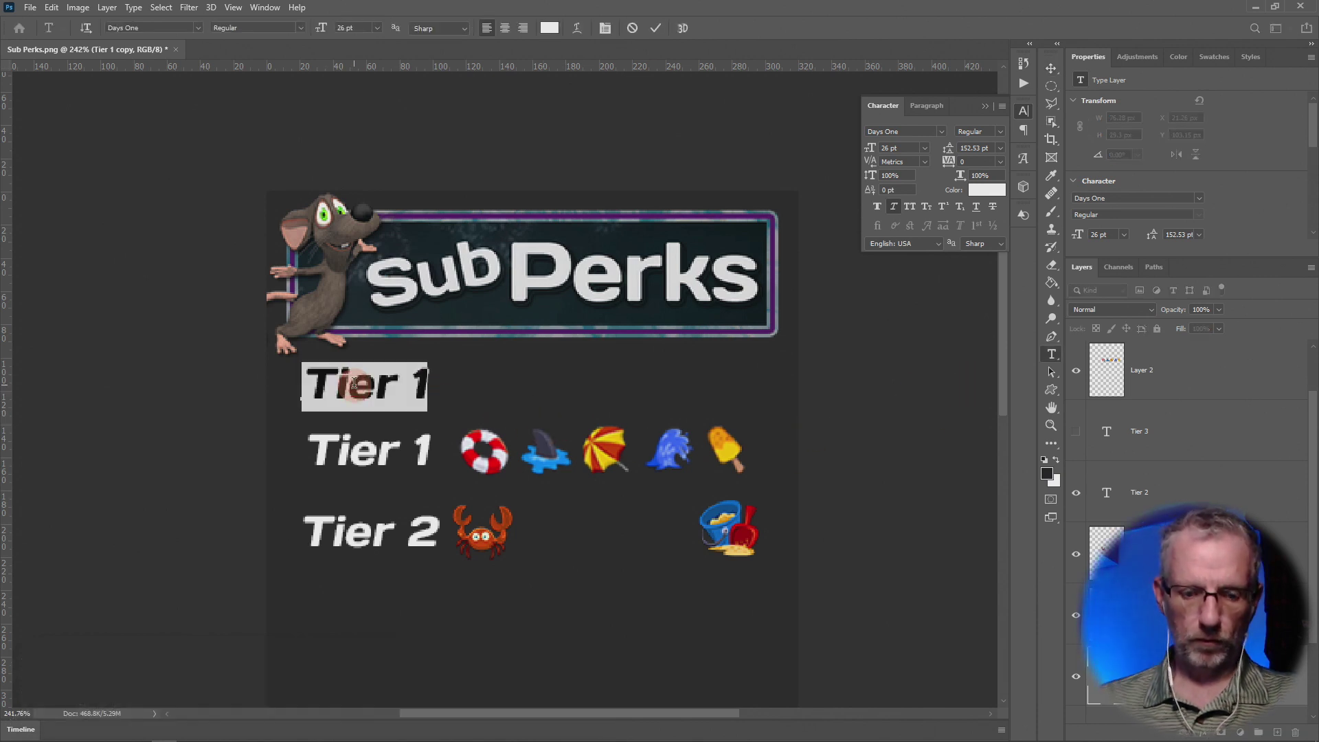
type("ESnazzy Beach")
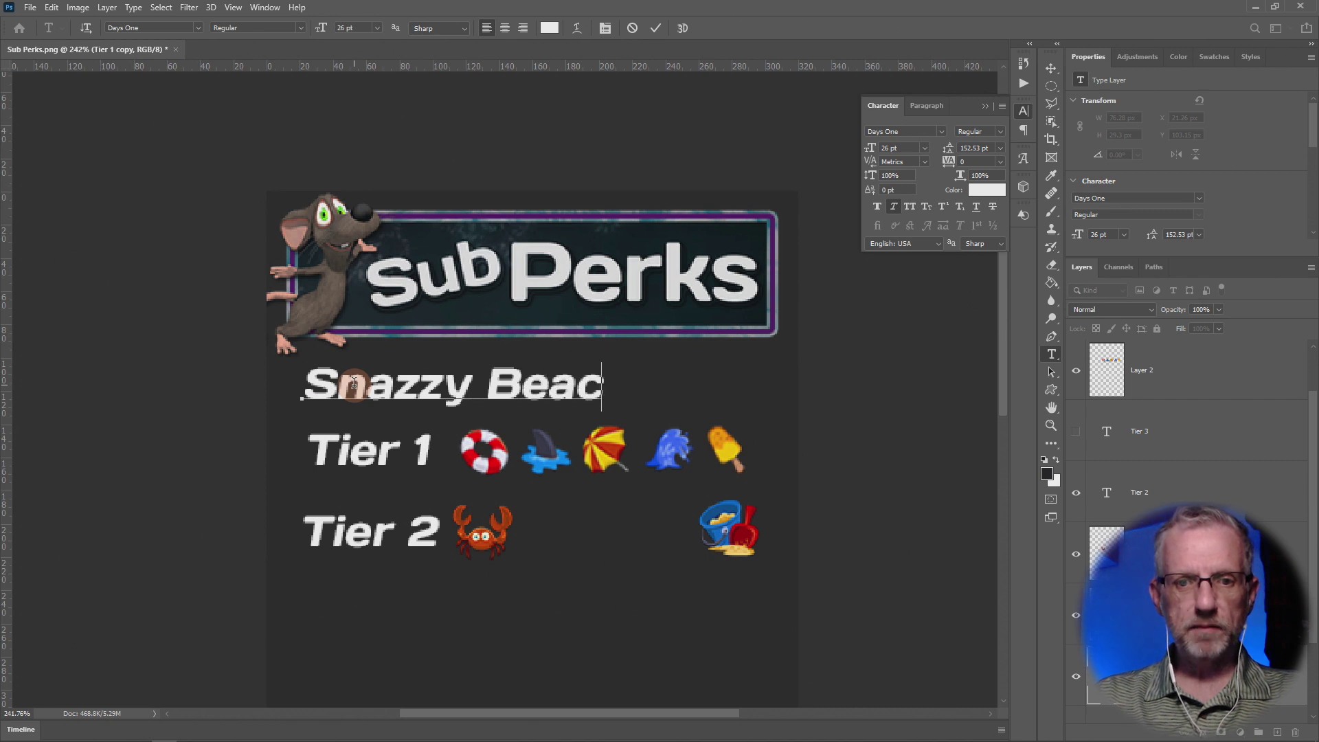
type(" Emote")
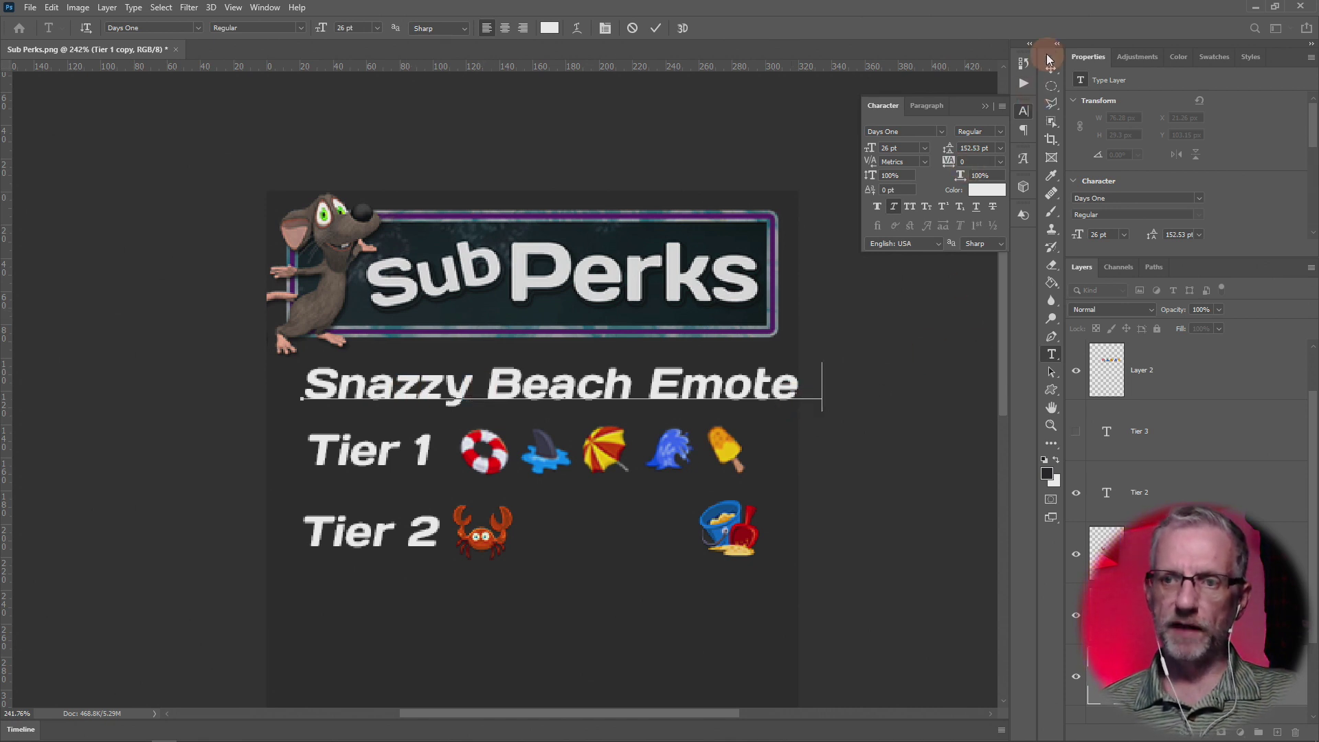
Step: Finish the Snazzy Beach Emotes heading, centre it horizontally and place it just under the banner at about X 3 px, Y 94 px
left_click(1051, 69)
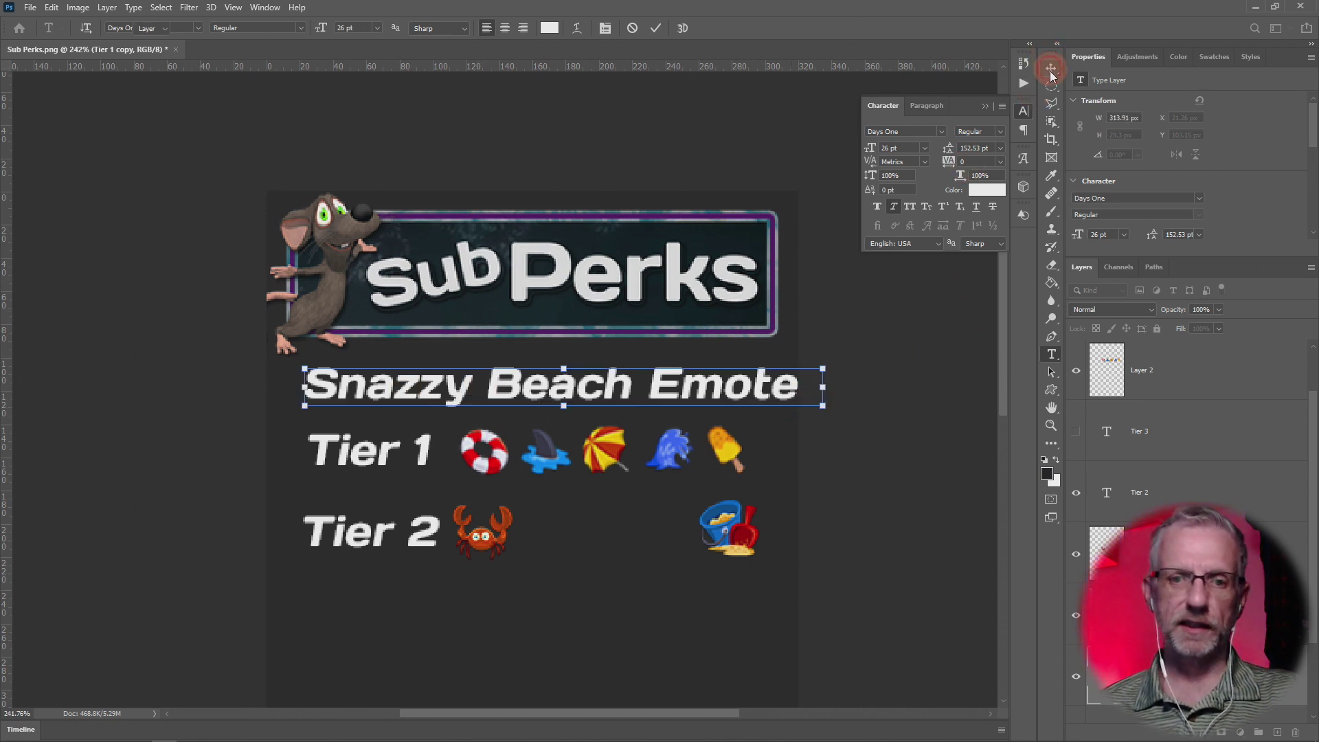
left_click(822, 369)
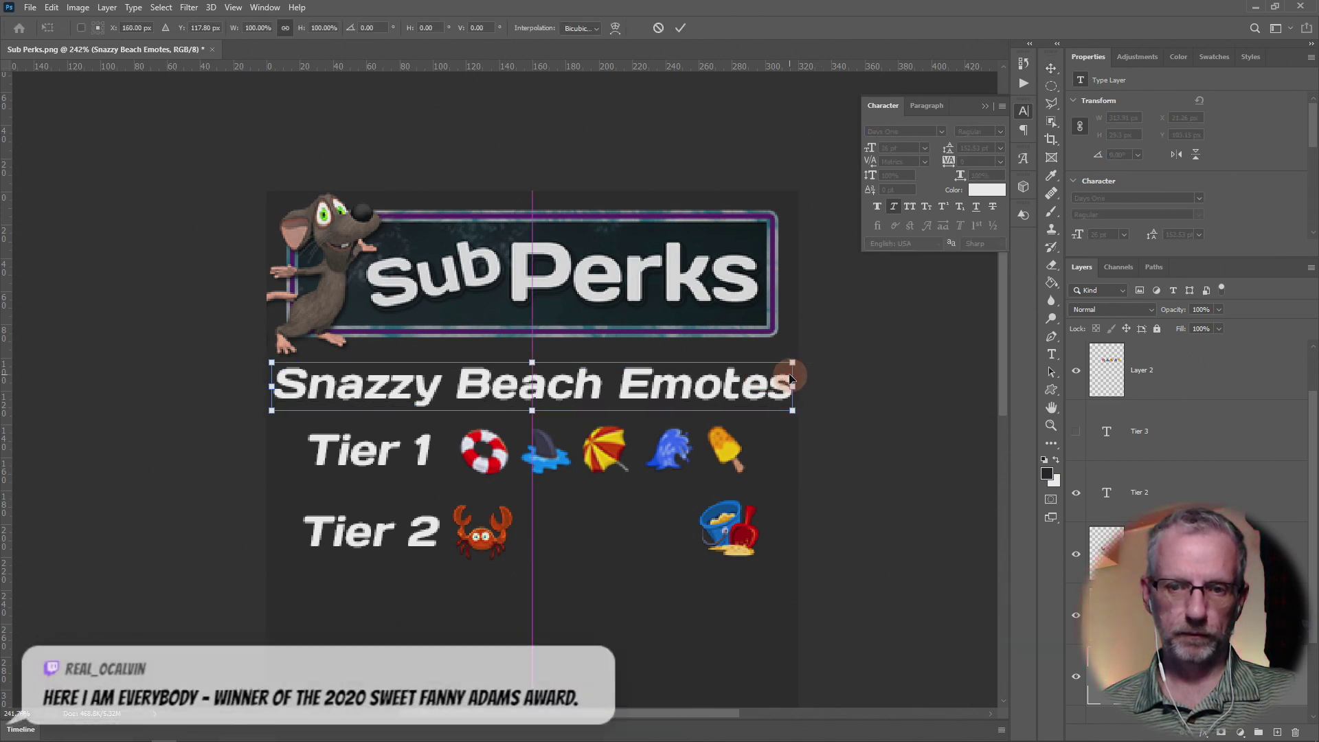
key("Up")
key("Up")
key("Up")
key("Up")
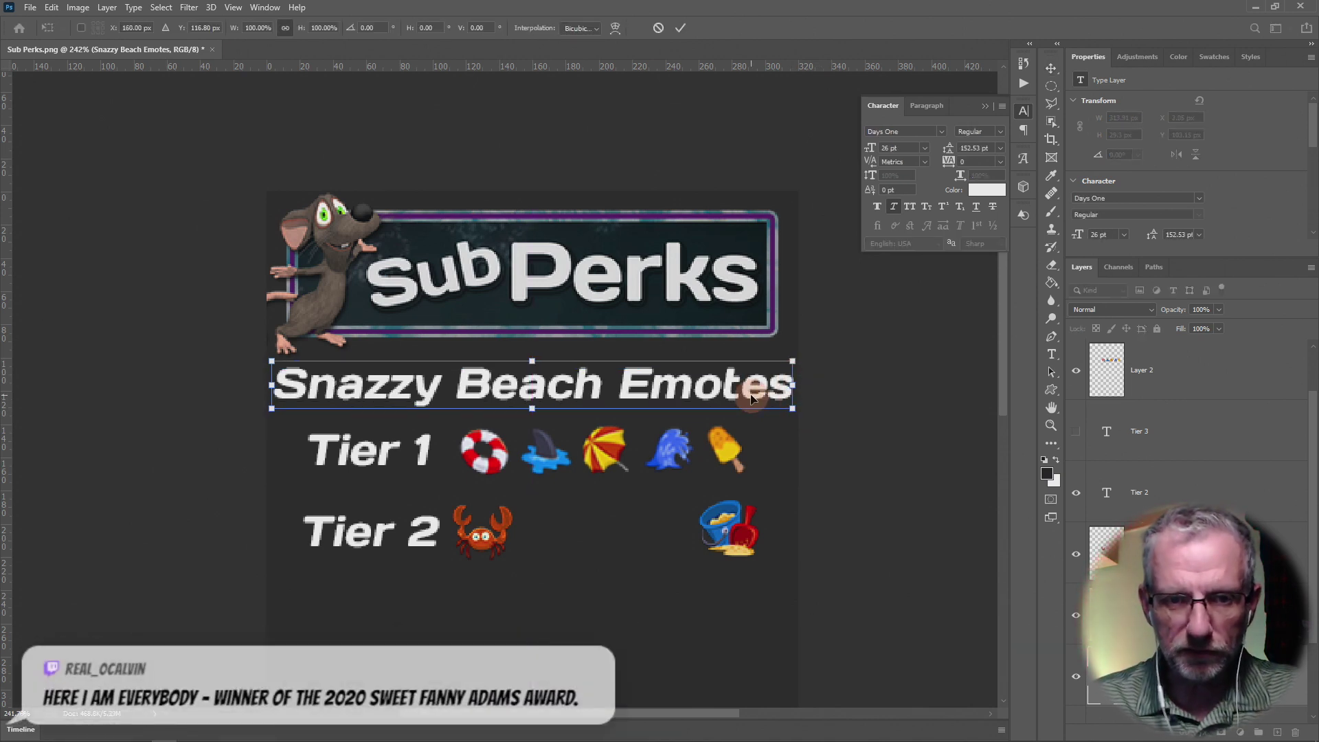
key("shift+Up")
key("shift+Up")
key("Down")
key("Down")
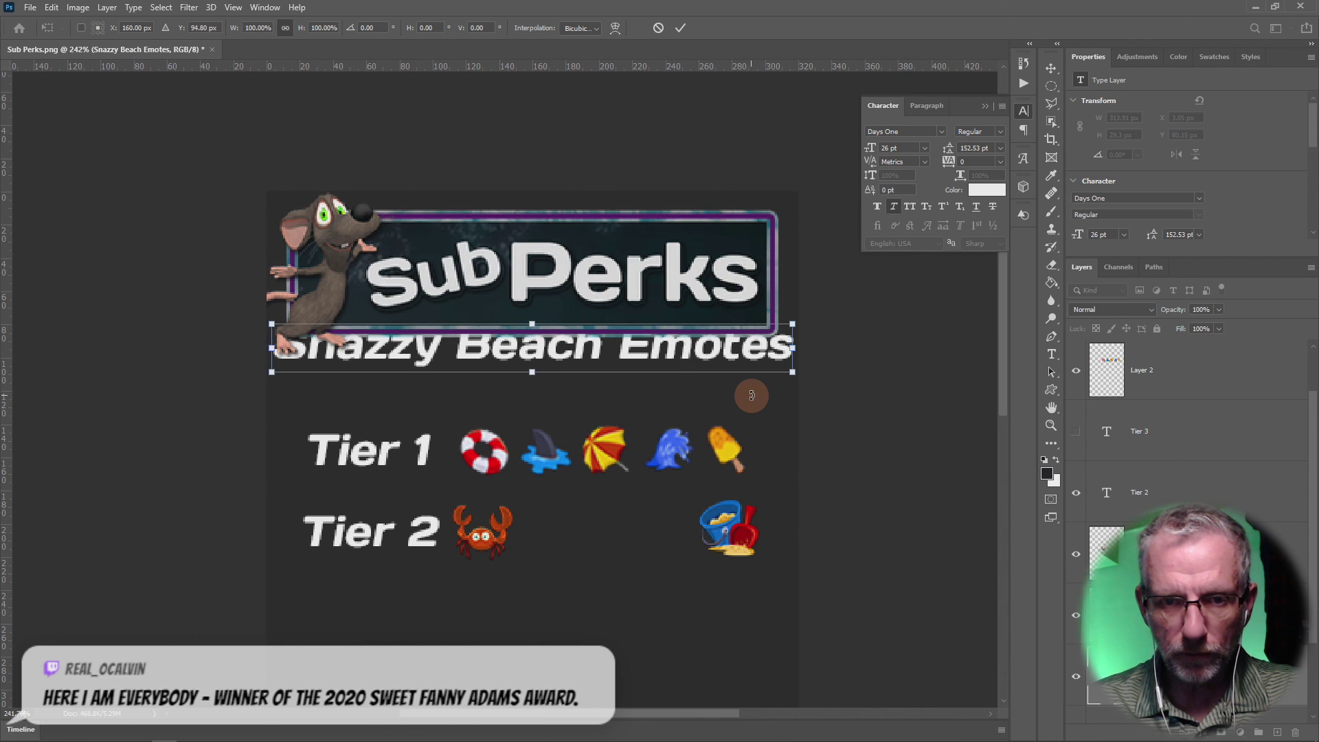
key("shift+Down")
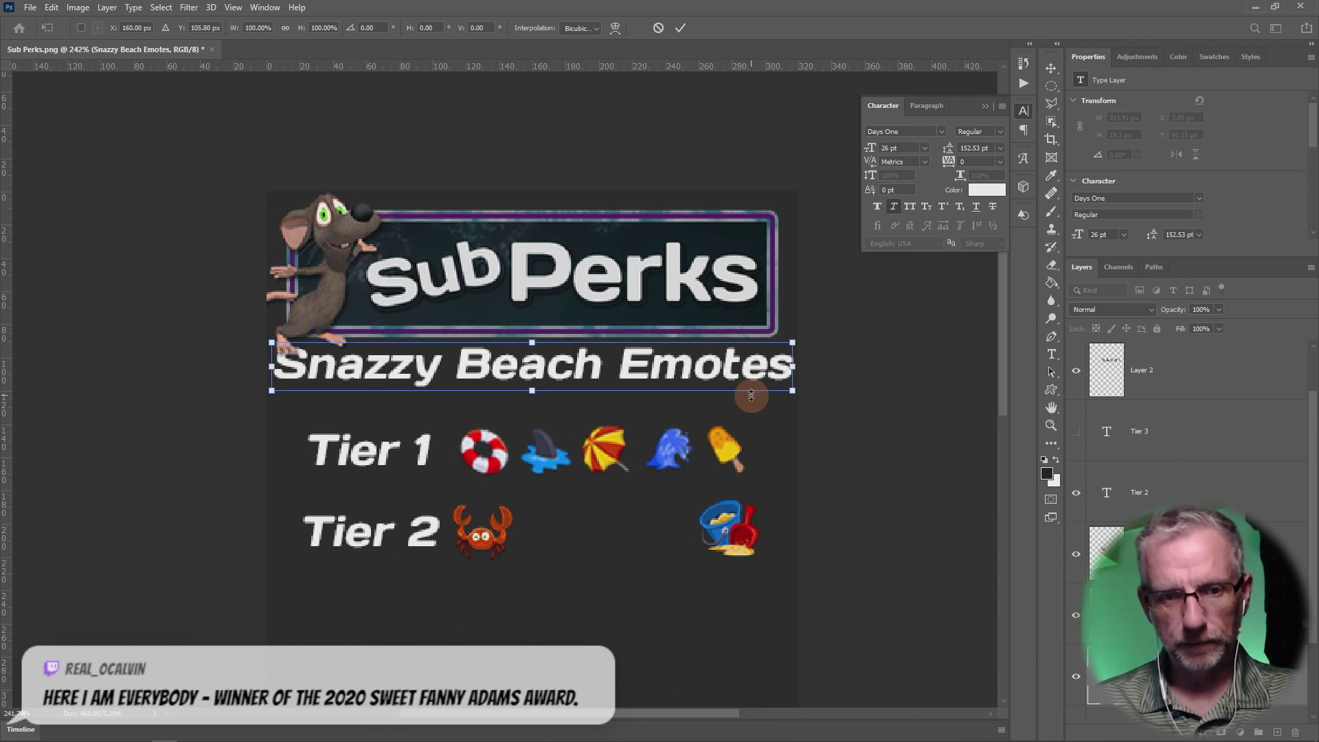
key("Down")
key("Down")
key("Down")
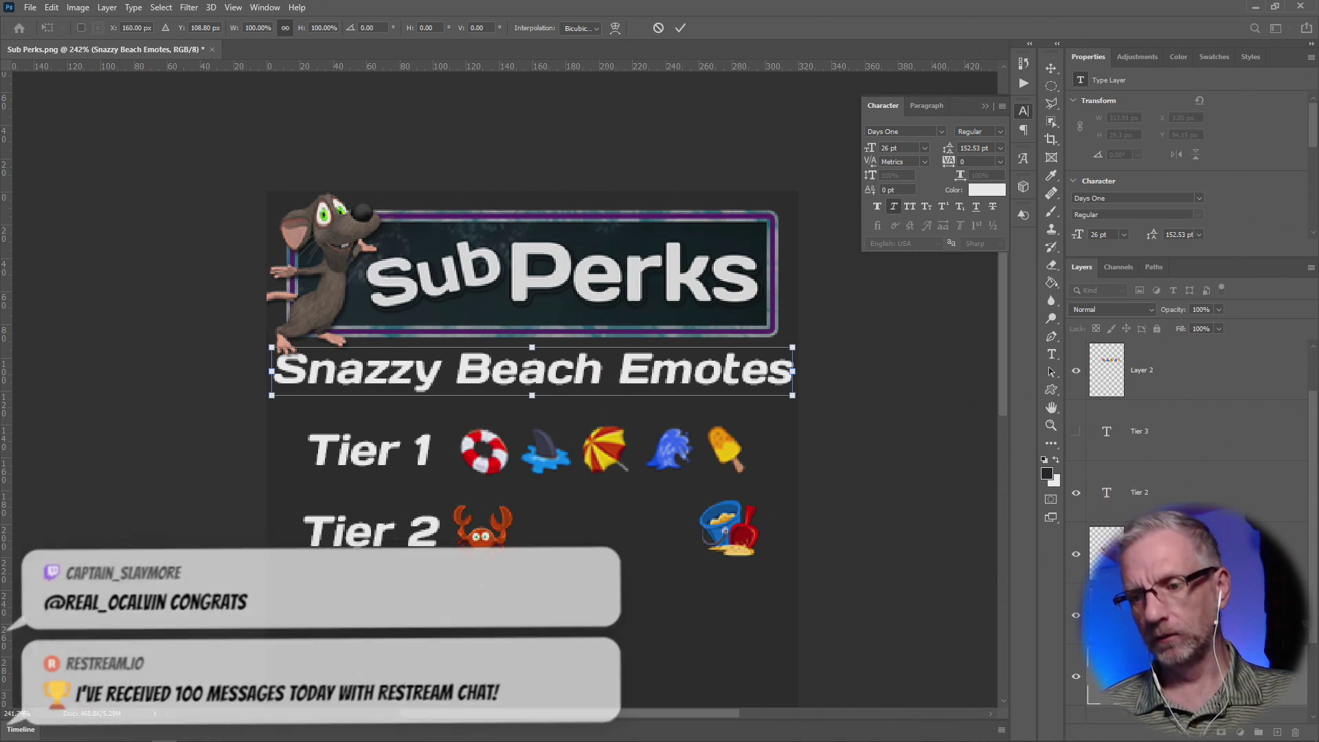
key("Return")
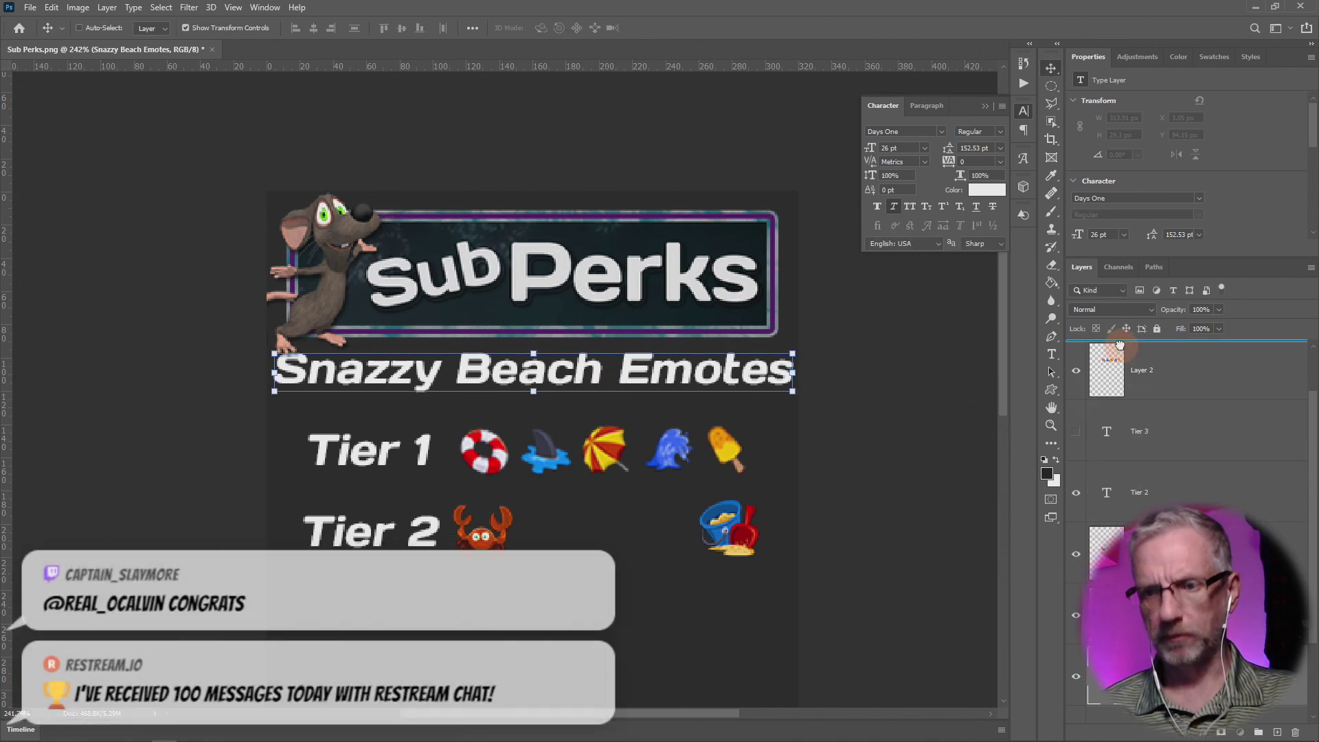
Step: Recolour the Snazzy Beach Emotes heading to the sandy yellow #fbc358 sampled from the bucket emote's sand
scroll(1117, 405, "up", 1)
scroll(1118, 405, "up", 1)
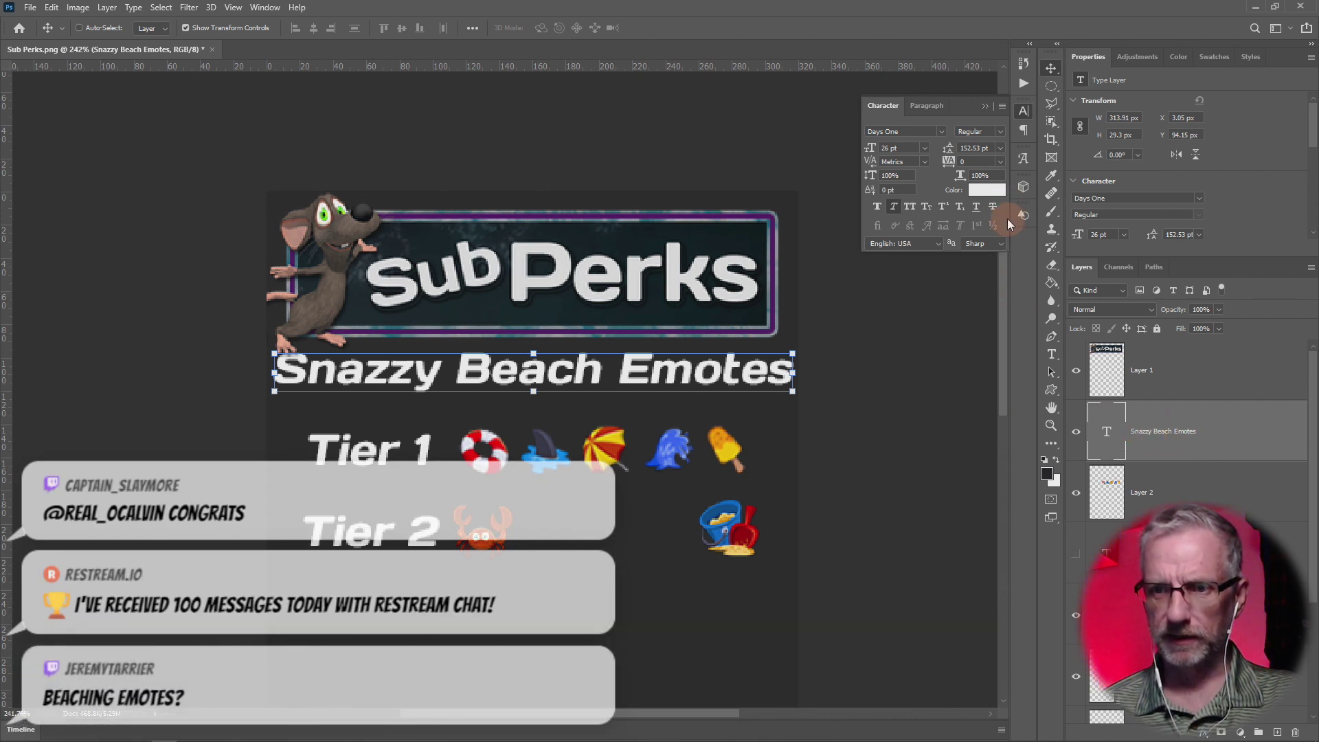
left_click(986, 196)
left_click_drag(974, 566, 957, 544)
left_click_drag(1010, 593, 1011, 593)
mouse_move(937, 474)
left_mouse_down()
mouse_move(952, 459)
mouse_move(932, 448)
left_mouse_up()
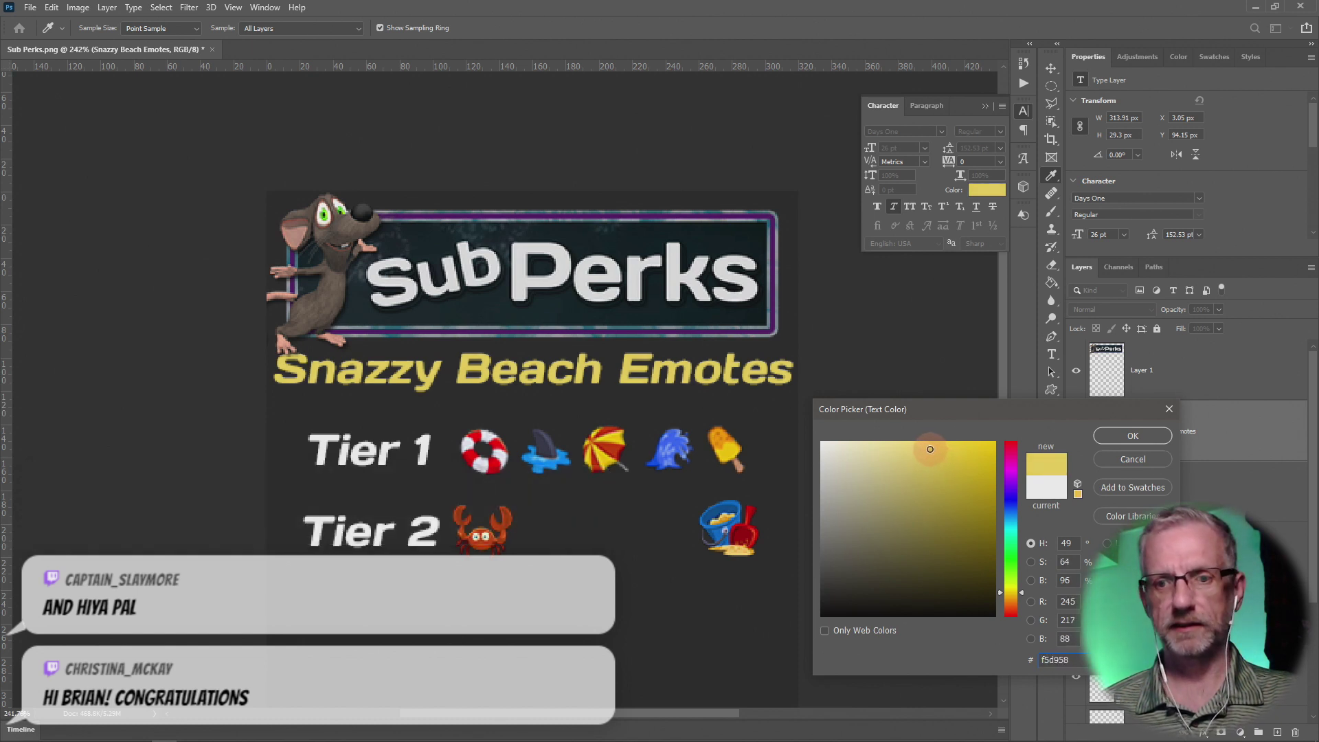
left_click(729, 451)
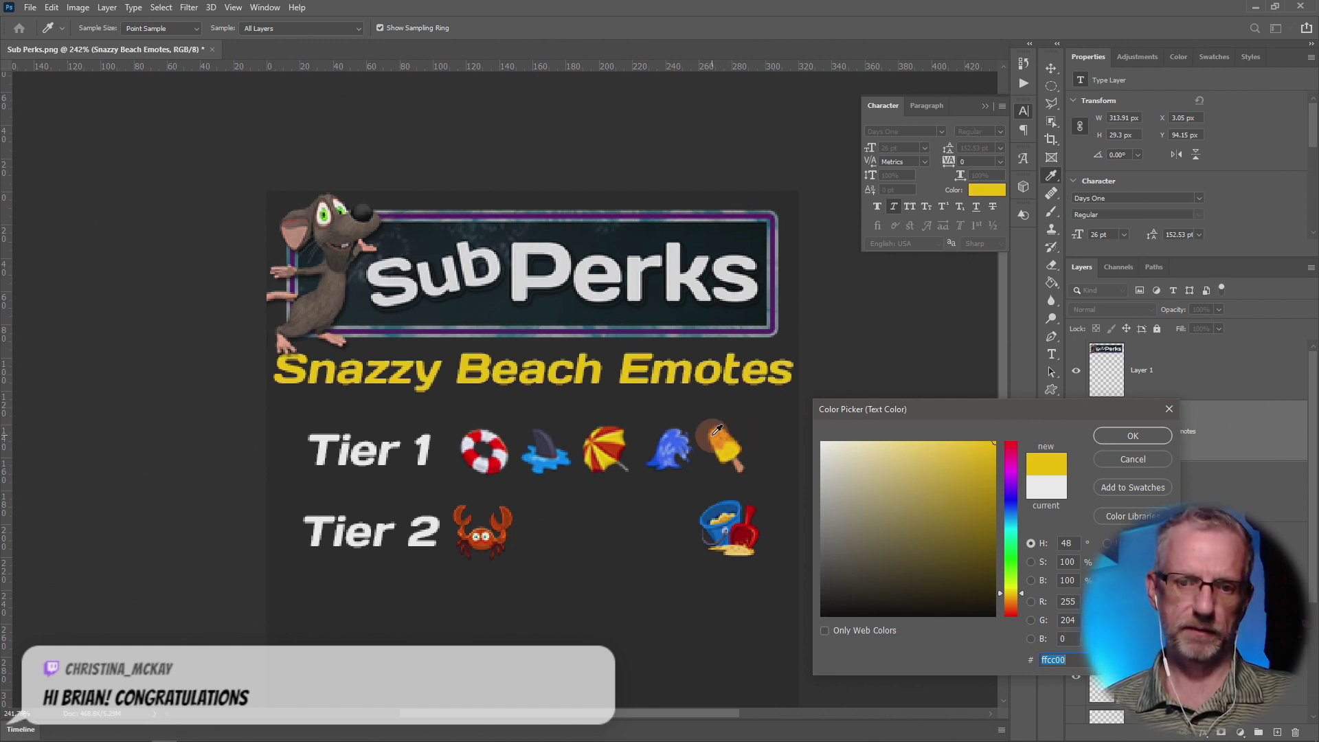
left_click(622, 430)
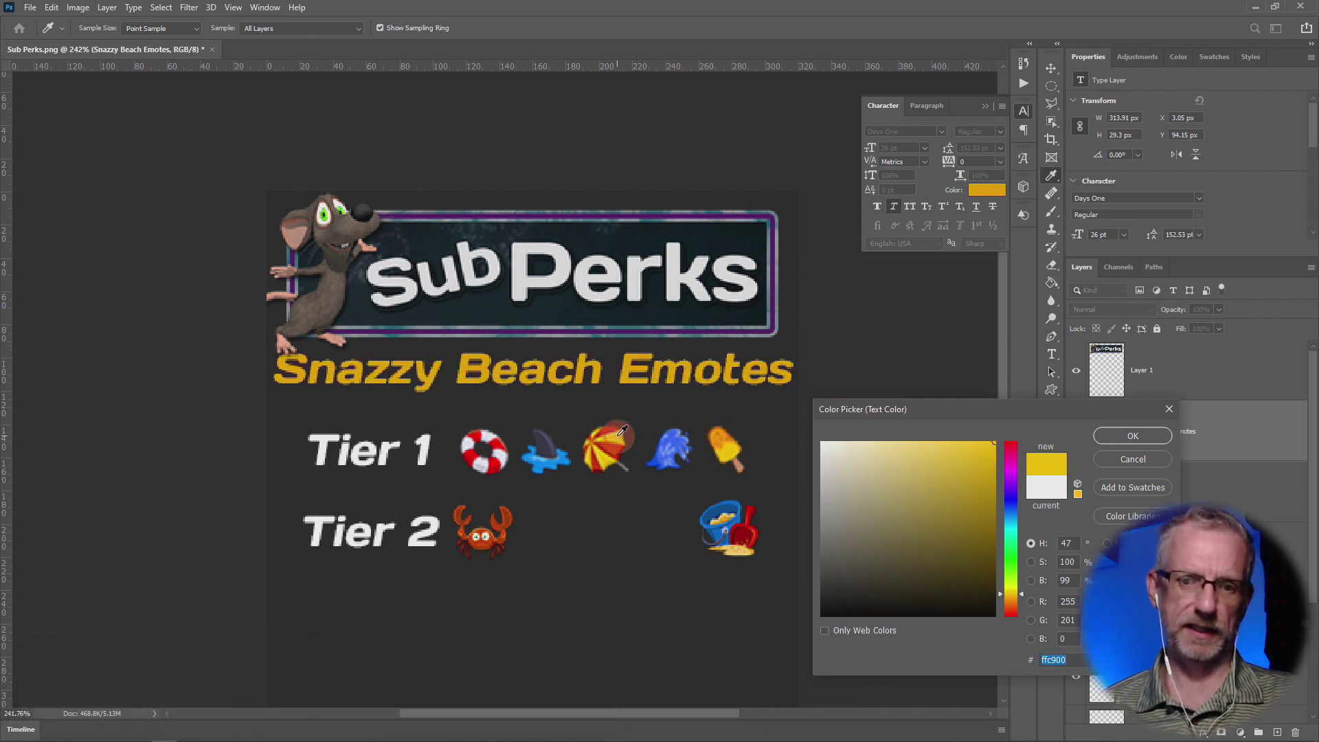
left_click(739, 545)
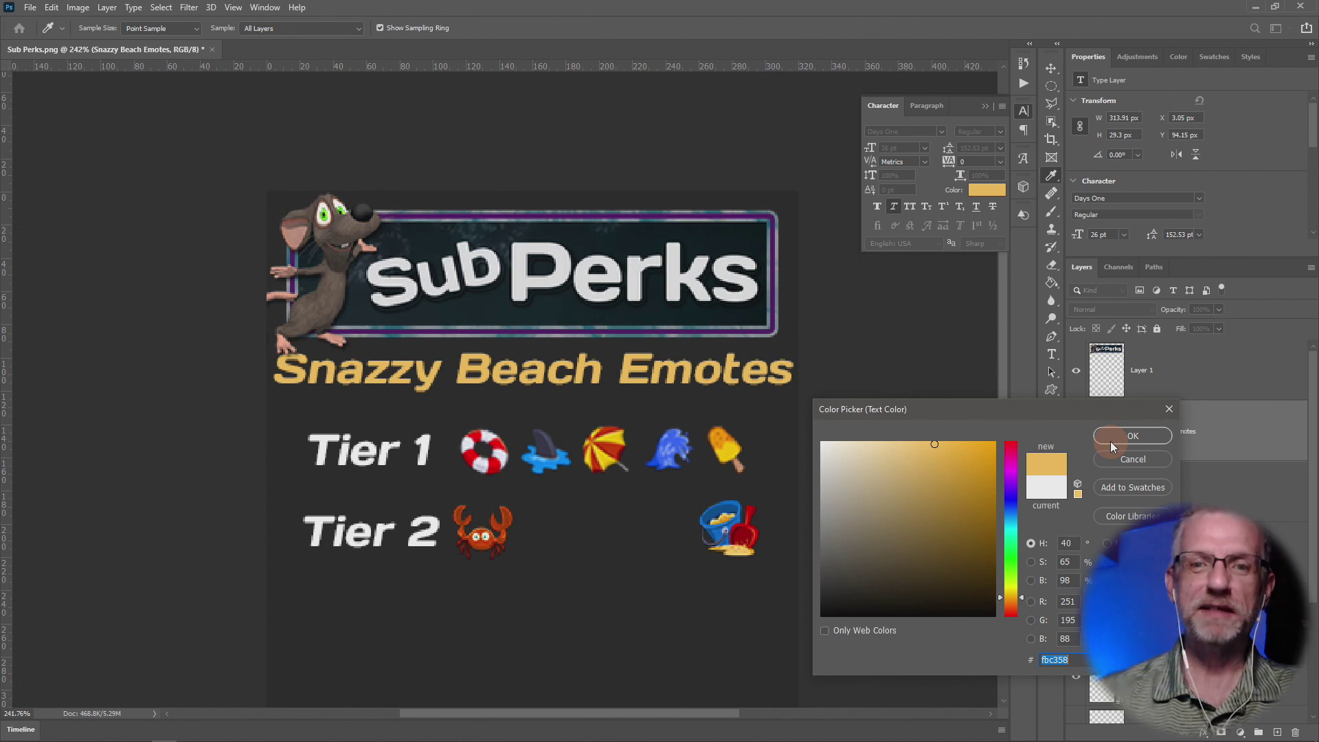
left_click(1117, 437)
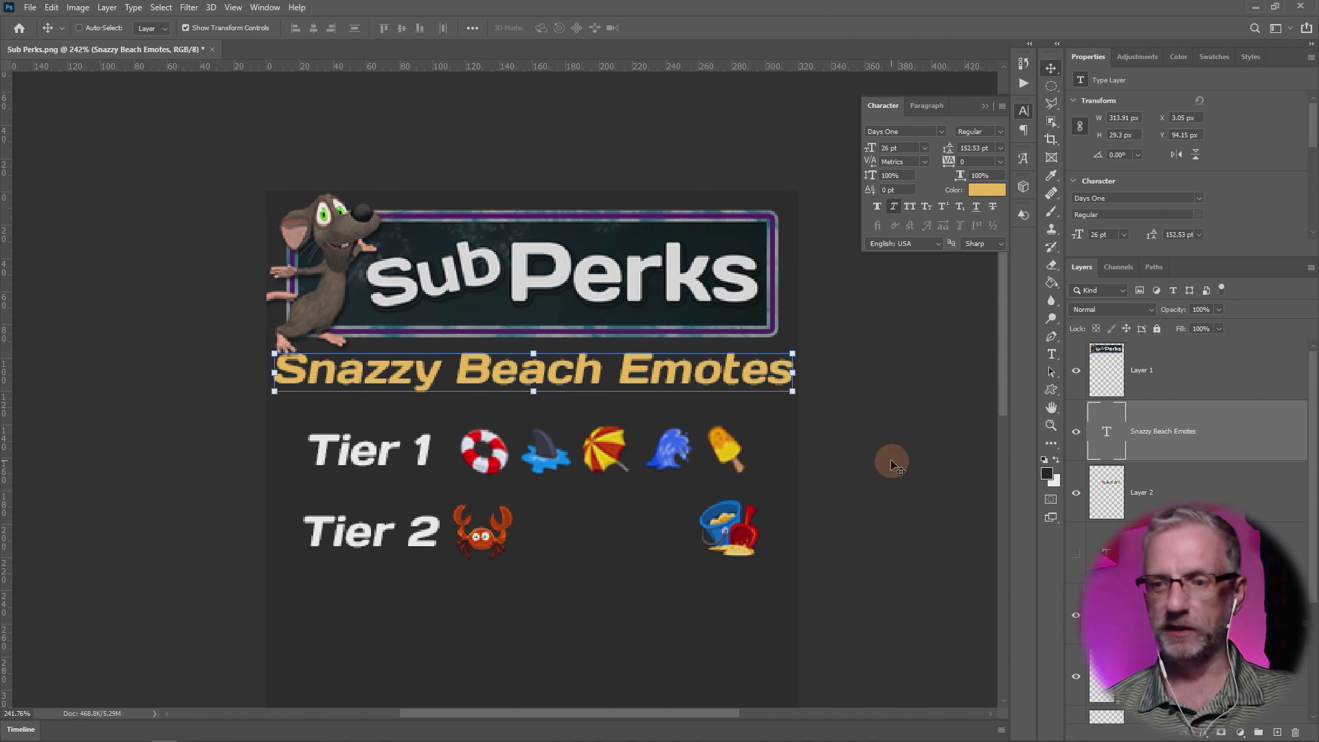
Step: Move the Tier 1 text layer directly below the layer holding the five Tier 1 emotes
left_click(1113, 504)
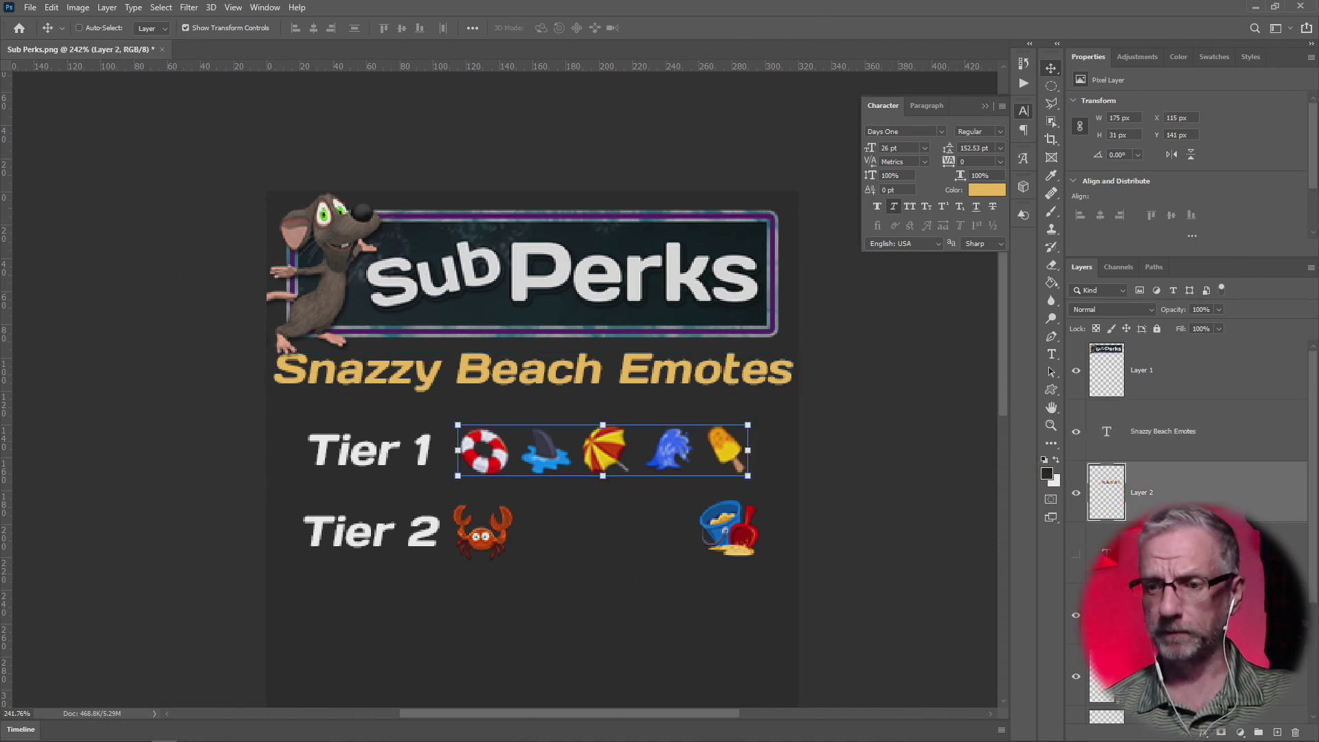
left_click(1106, 553)
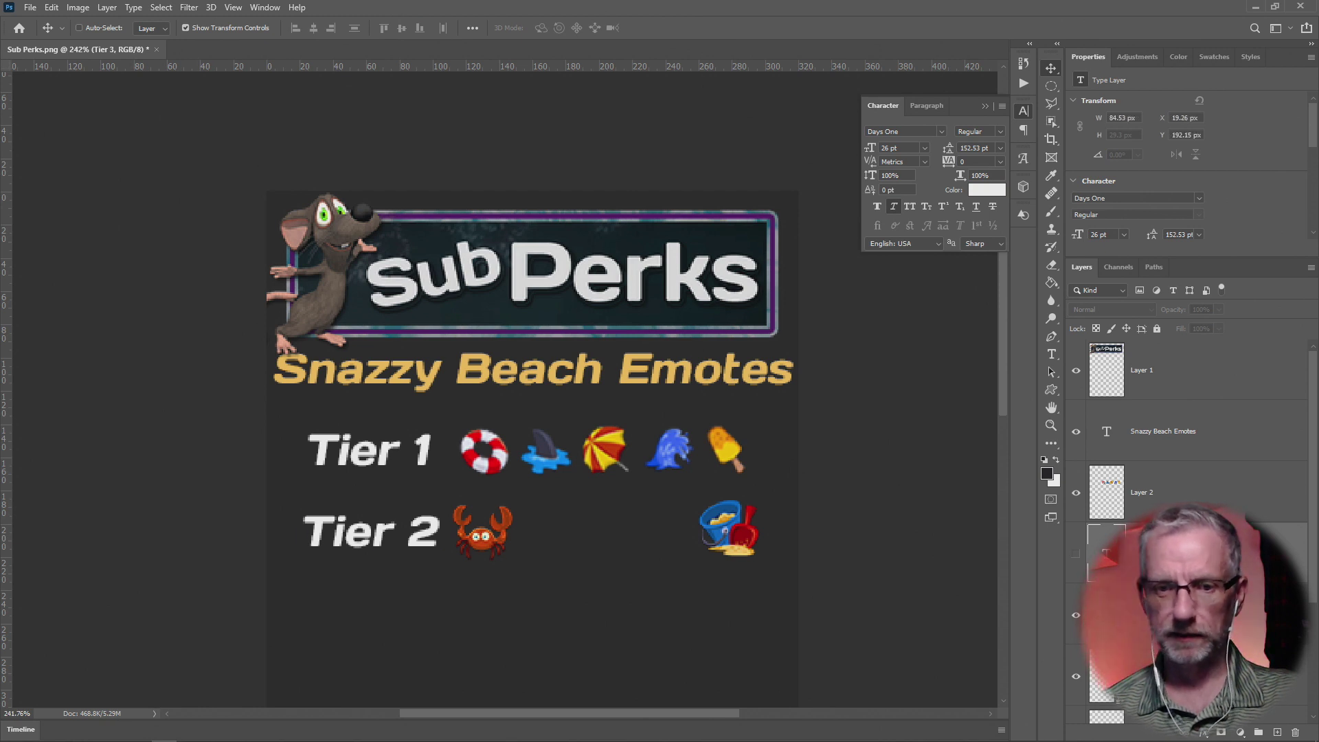
left_click(1106, 614)
left_click(1106, 553)
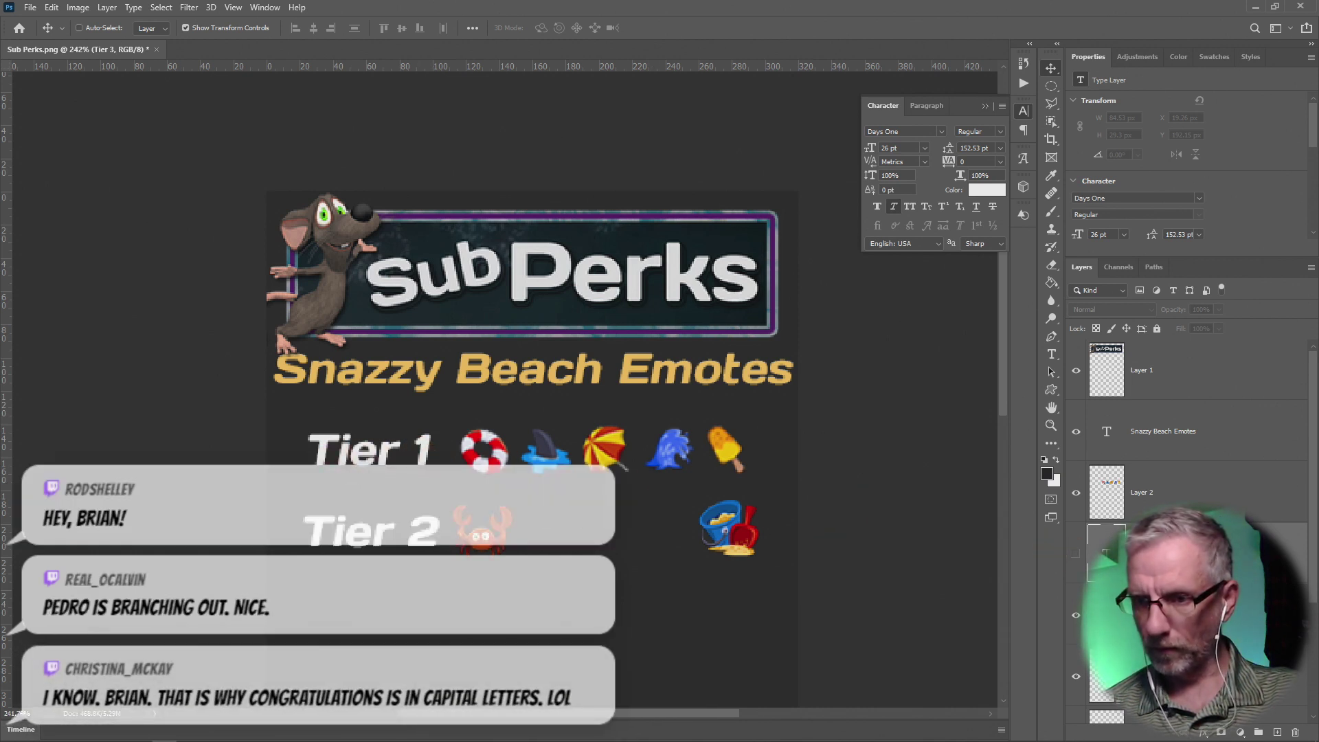
scroll(1076, 557, "down", 3)
left_click(357, 450, "ctrl")
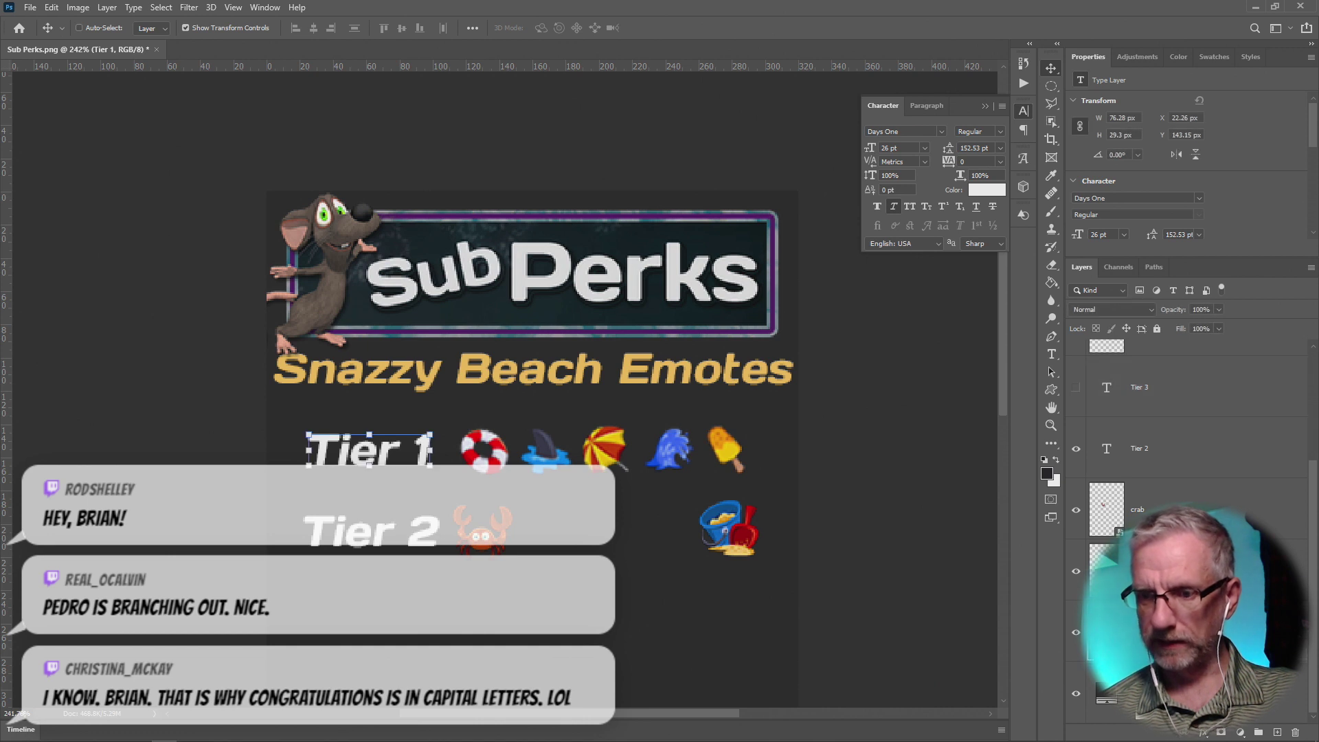
left_click_drag(1172, 509, 1187, 484)
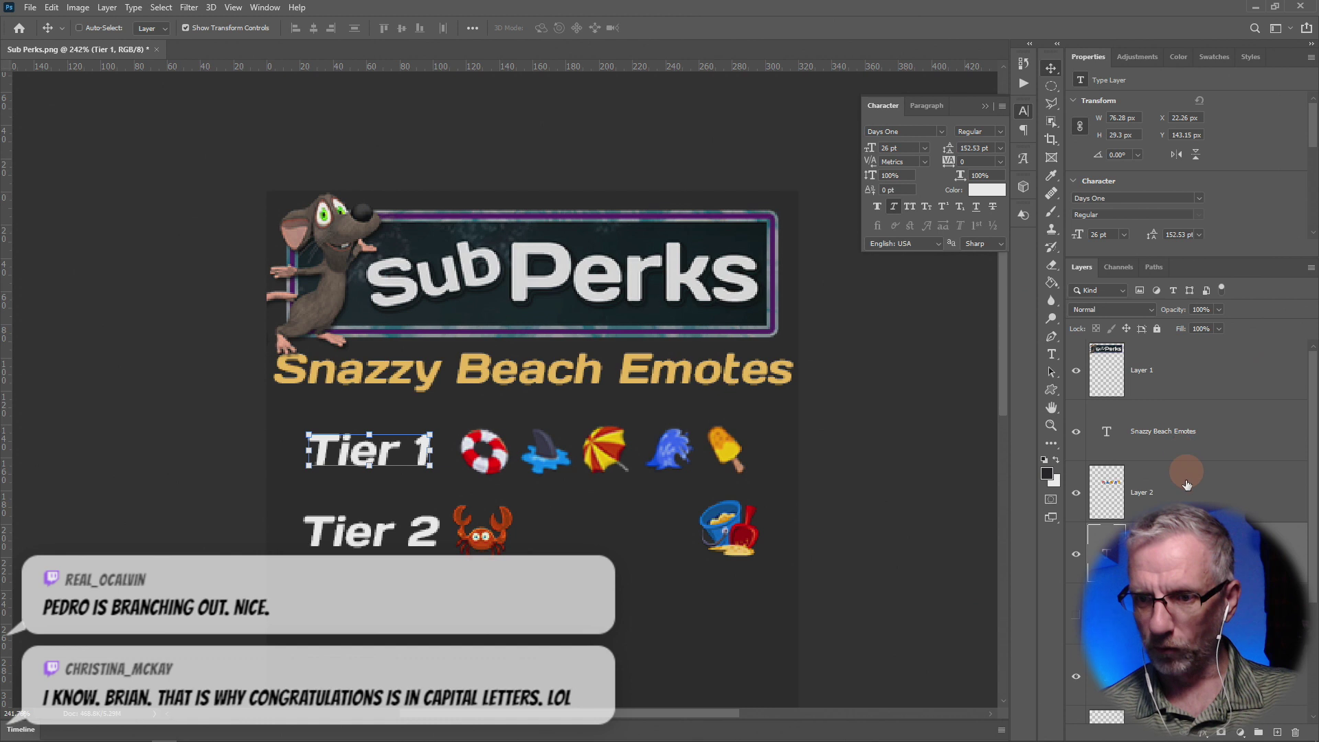
Step: Rename the layer with the five Tier 1 emotes as "Emotges Tier 1"
left_click(1144, 499)
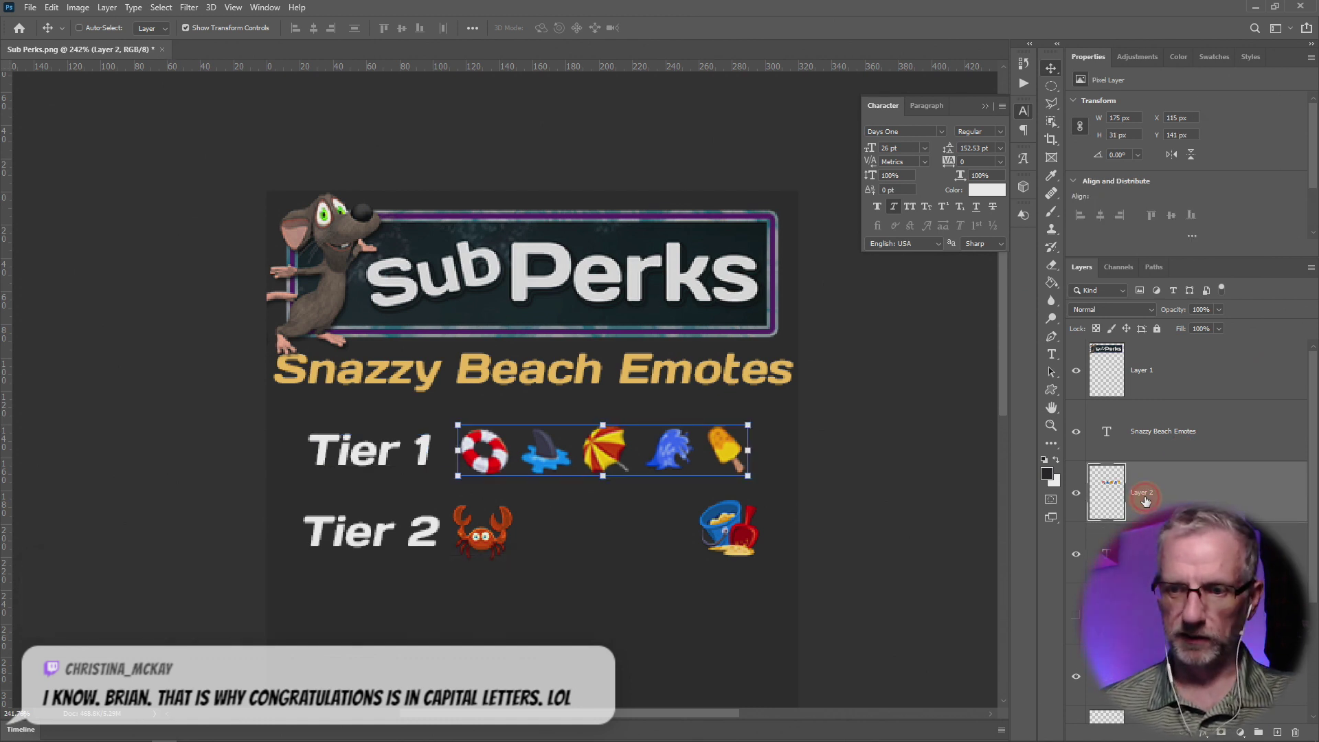
type("Emotges")
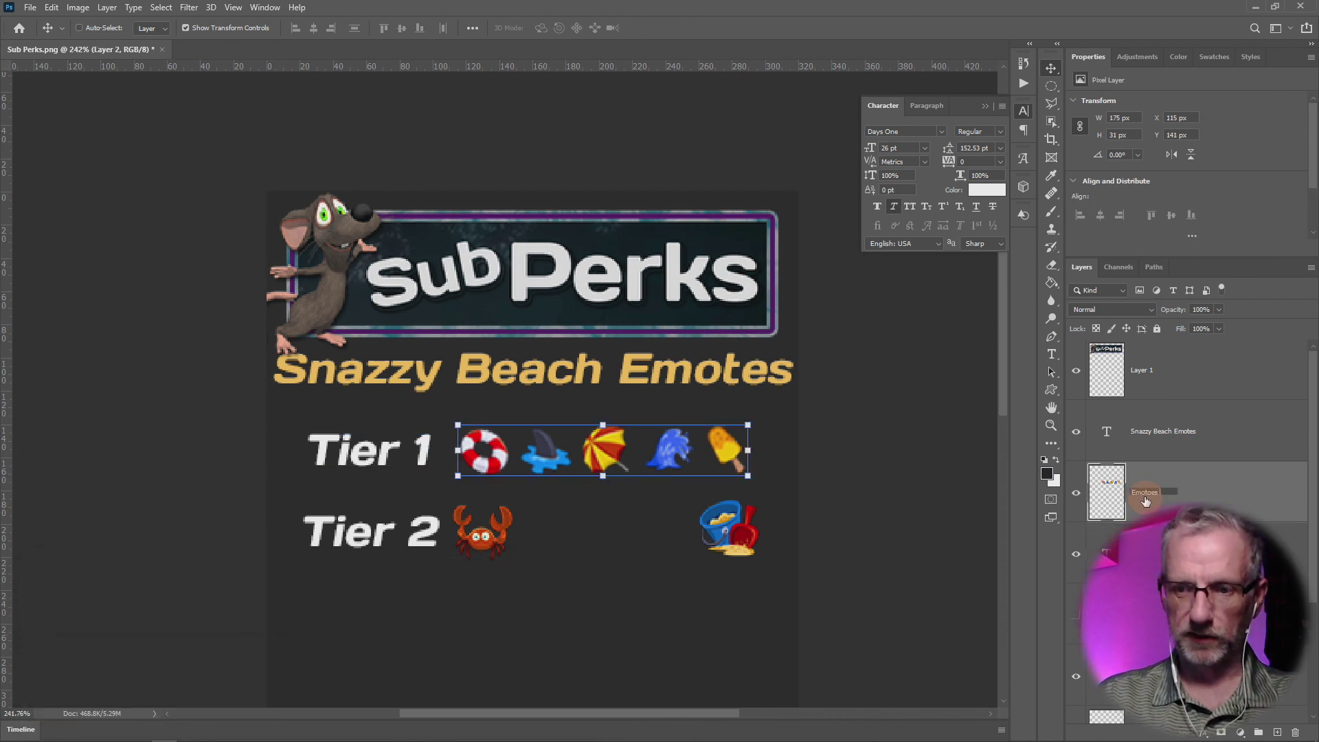
type(" Tier 1")
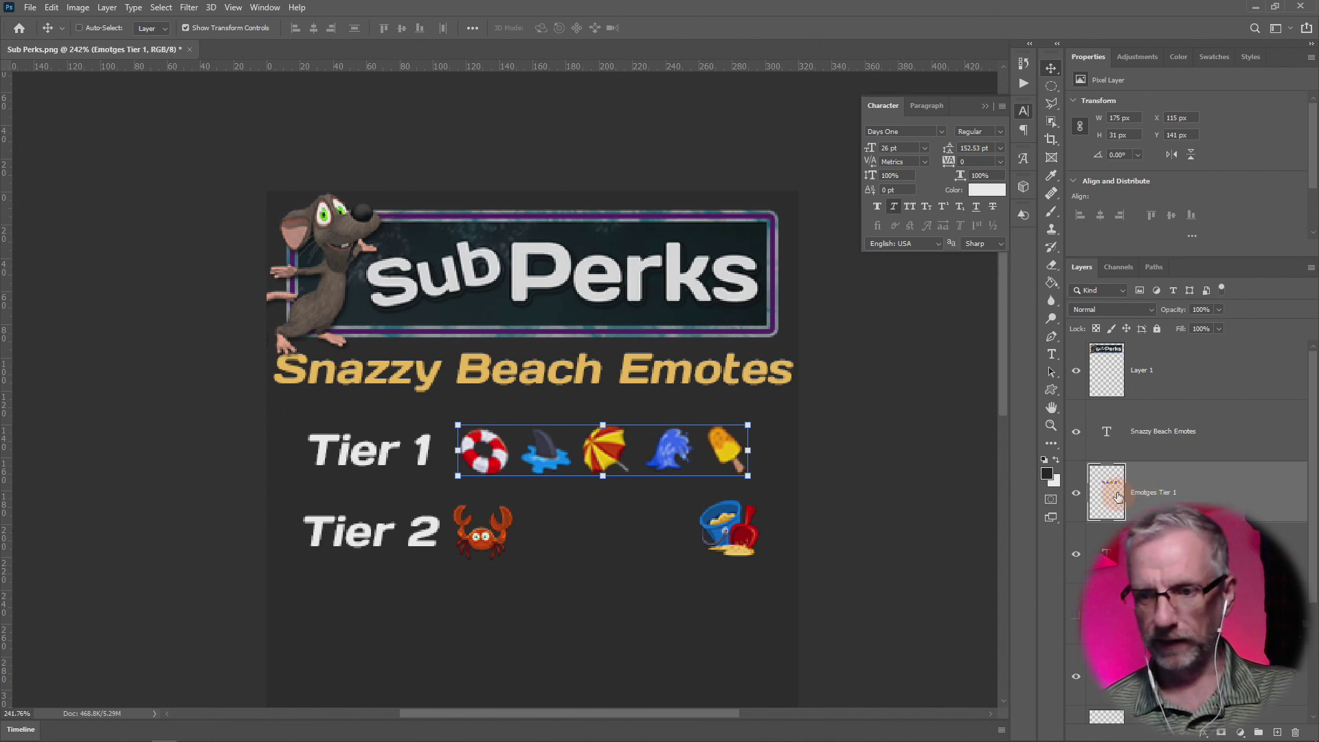
key("Return")
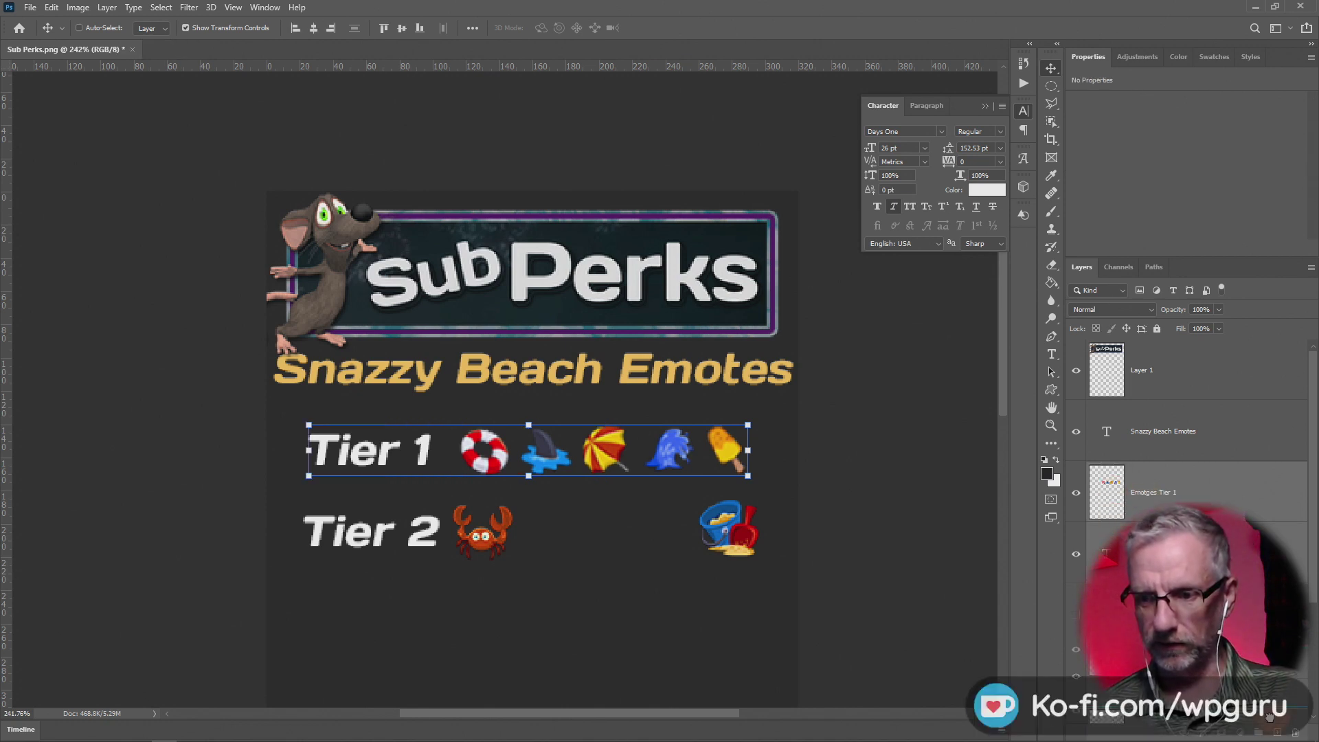
Step: Group the Tier 1 text with its emotes layer and name the group "Tier 1"
key("ctrl+g")
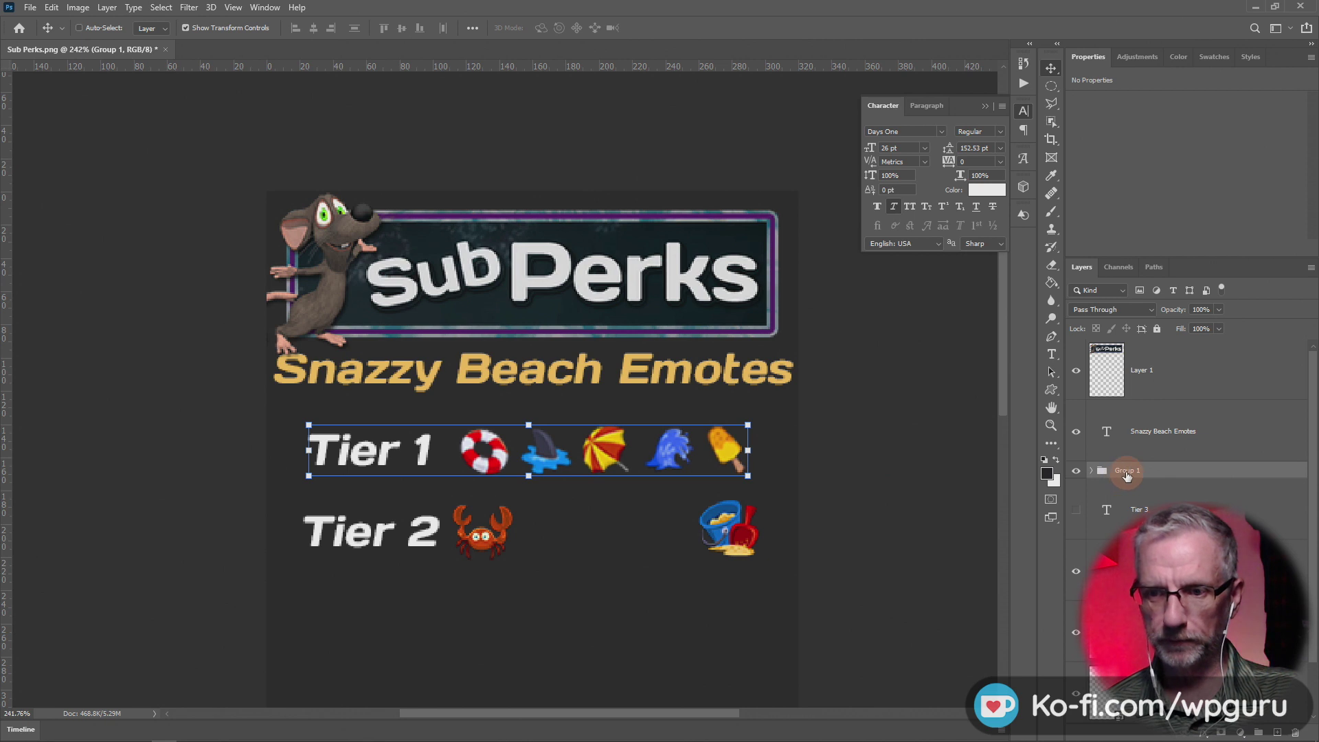
left_click(1126, 471)
type("Tier 1")
key("Return")
Step: Group the Sub Perks banner layer with the Snazzy Beach Emotes text and name the group "Headline"
left_click(1109, 374)
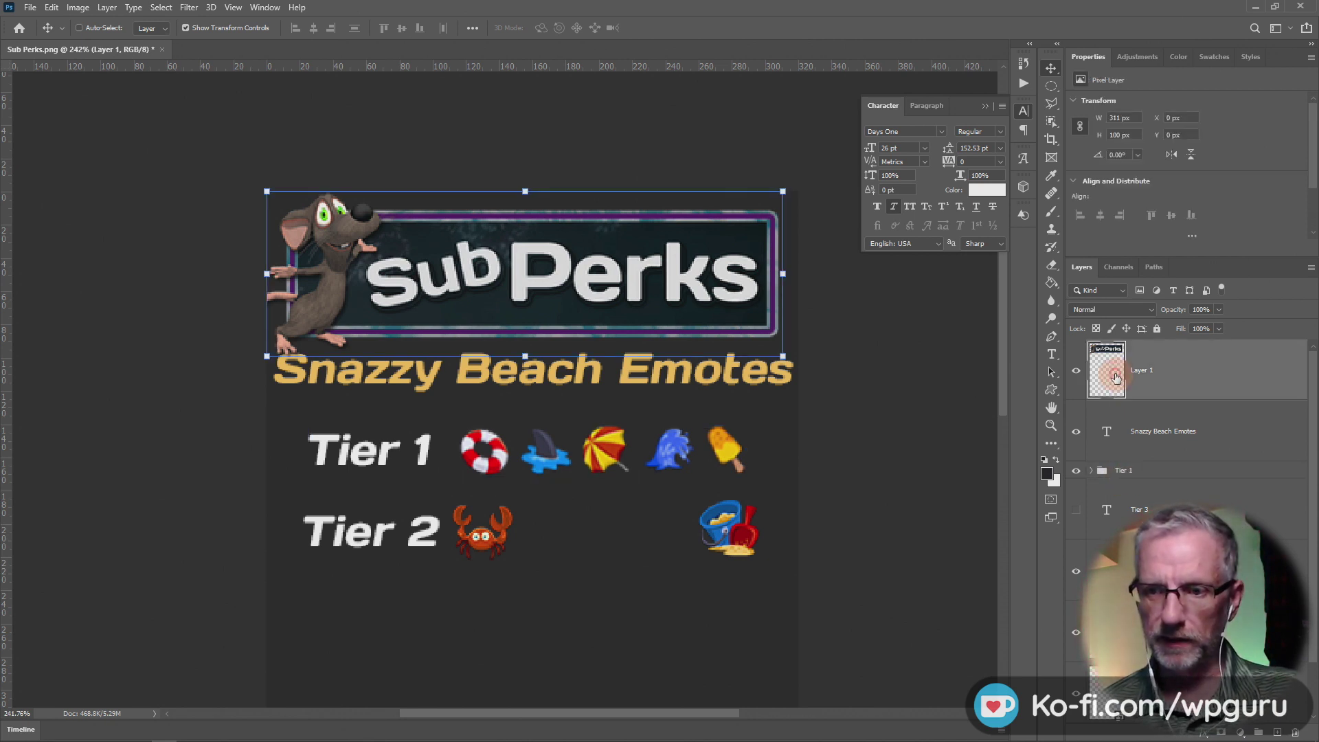
left_click(1126, 443, "shift")
scroll(1107, 386, "down", 1)
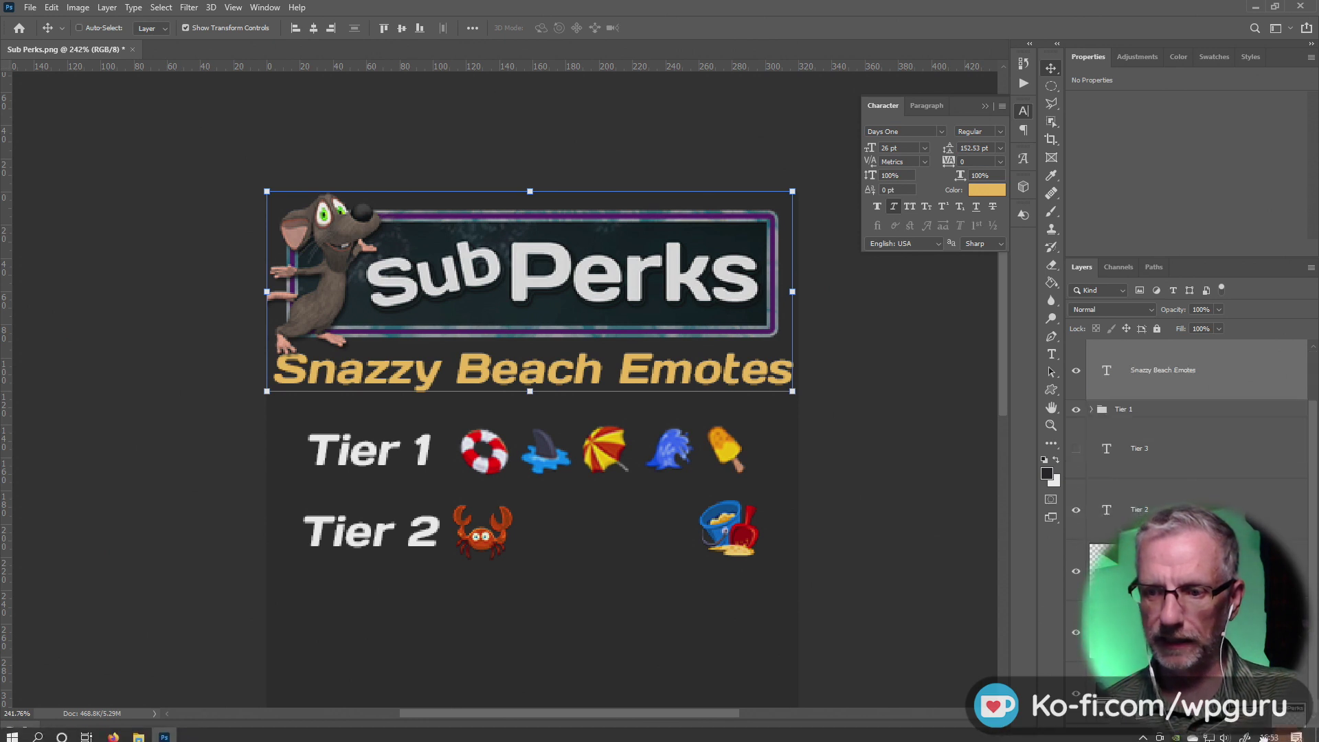
key("ctrl+g")
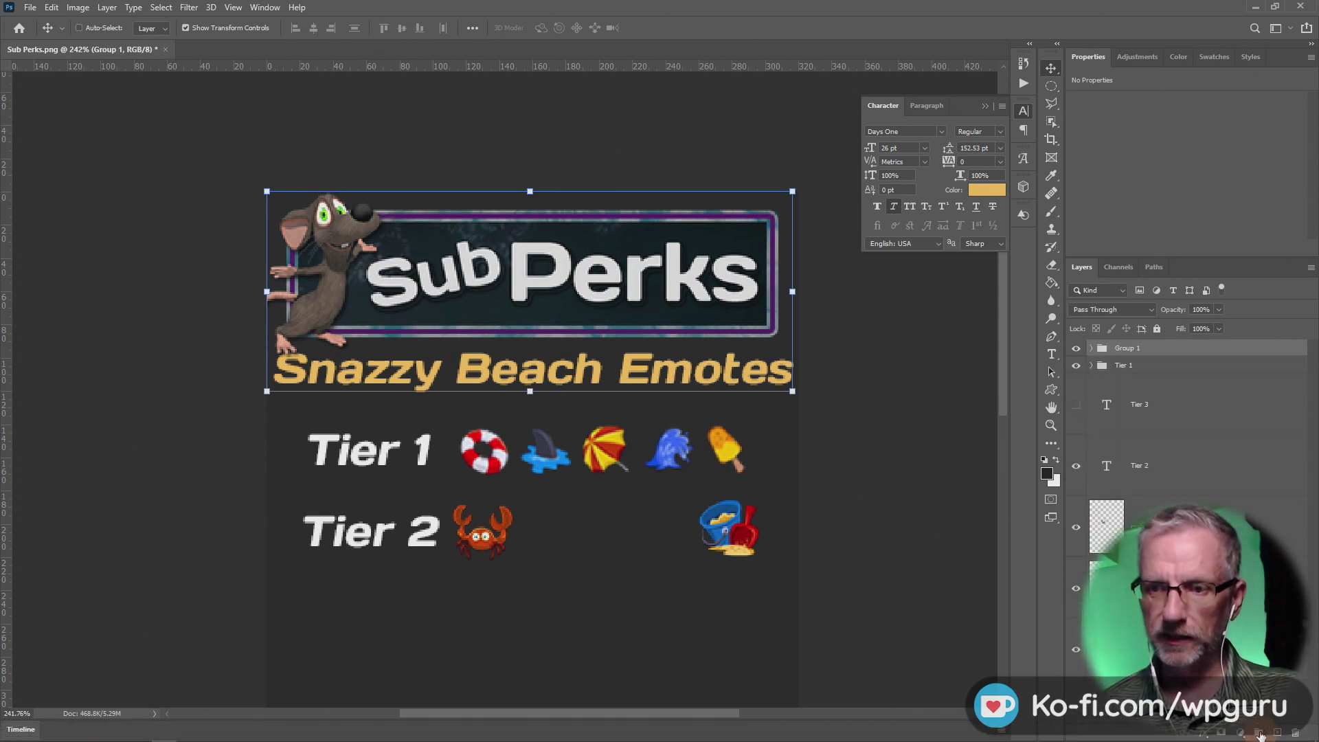
double_click(1135, 353)
type("Headline")
key("Return")
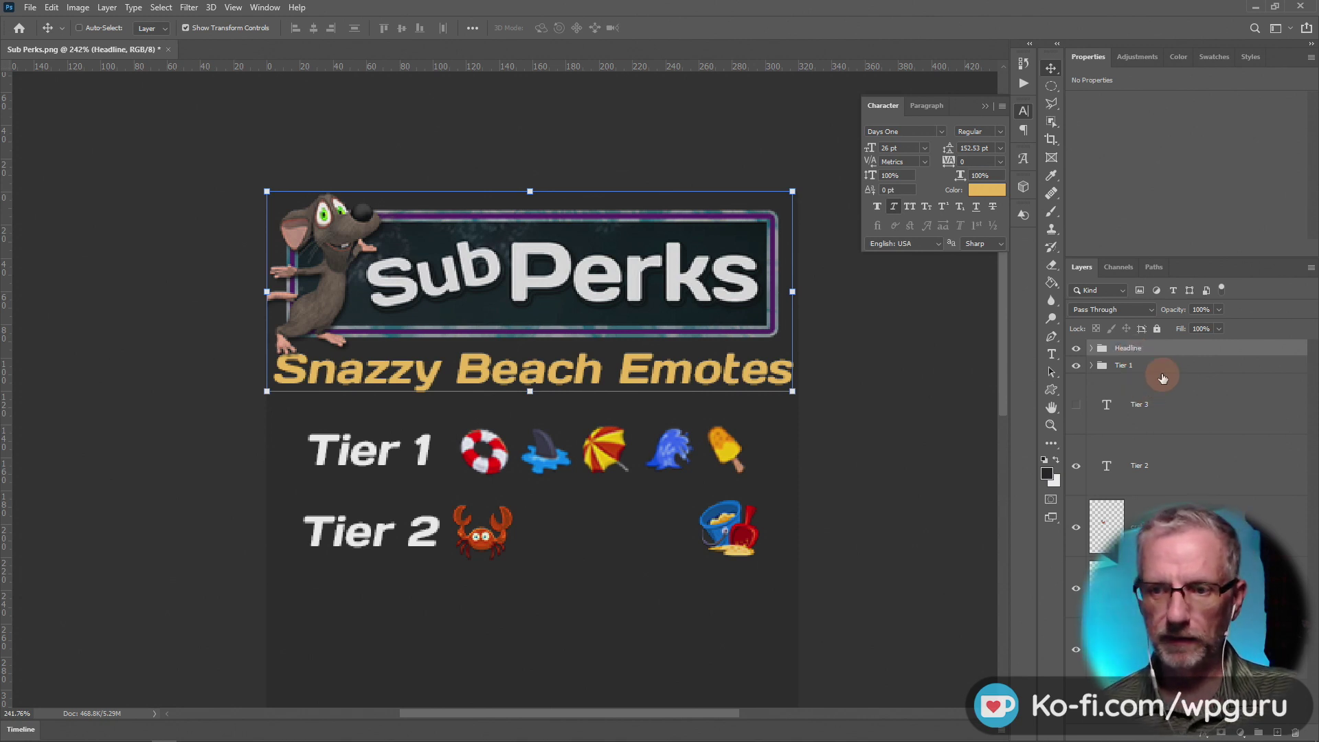
Step: Show the hidden Tier 3 text and move its layer below the crab, next to the bucket emote's layer
left_click(1163, 368)
left_click(1111, 409)
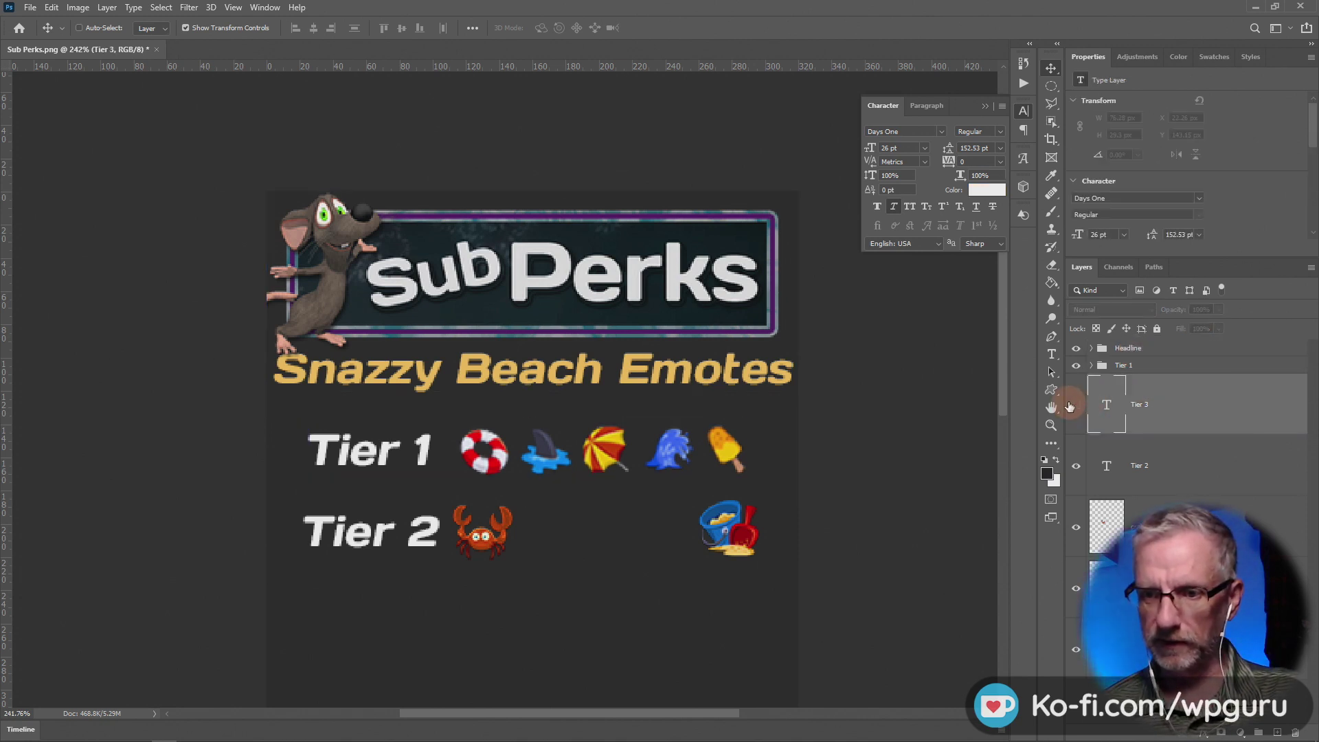
left_click(1075, 405)
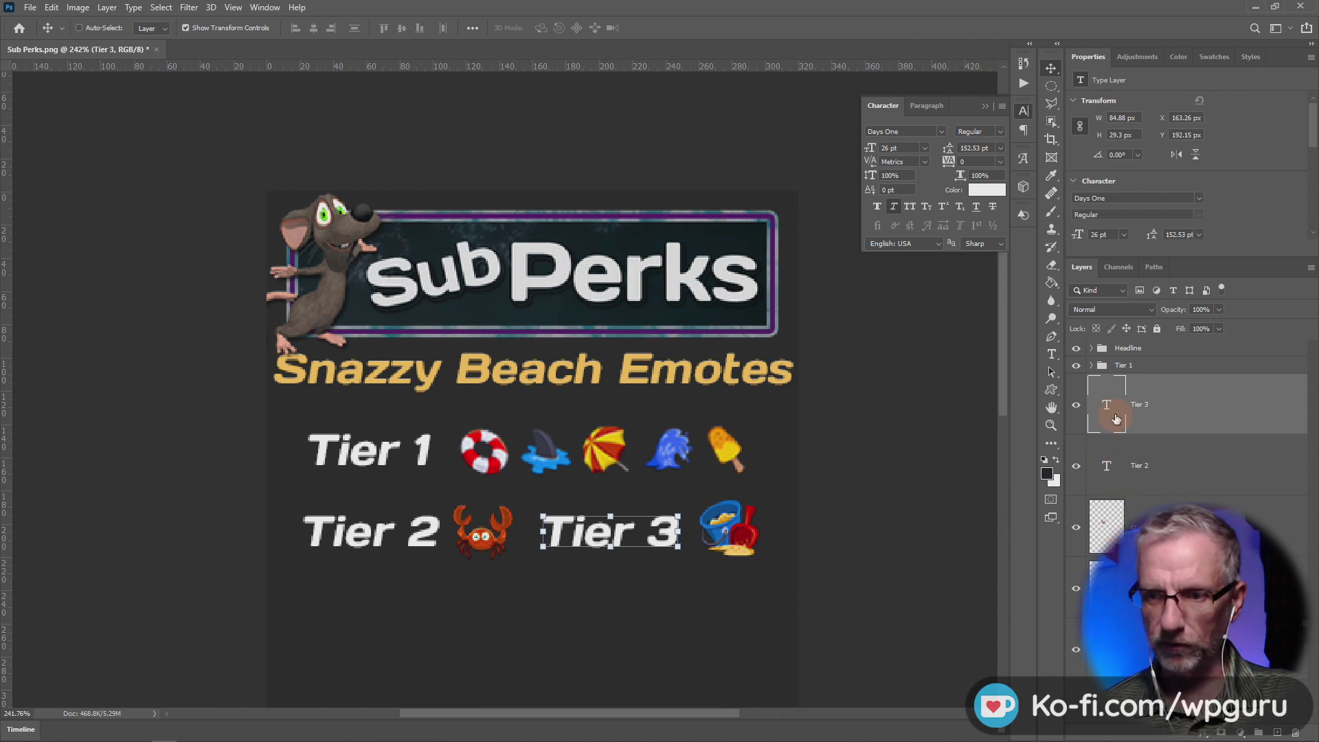
left_click_drag(1114, 412, 1114, 615)
Step: Group the Tier 3 text with the bucket emote and name the group "Tier 3"
left_click(1121, 526, "shift")
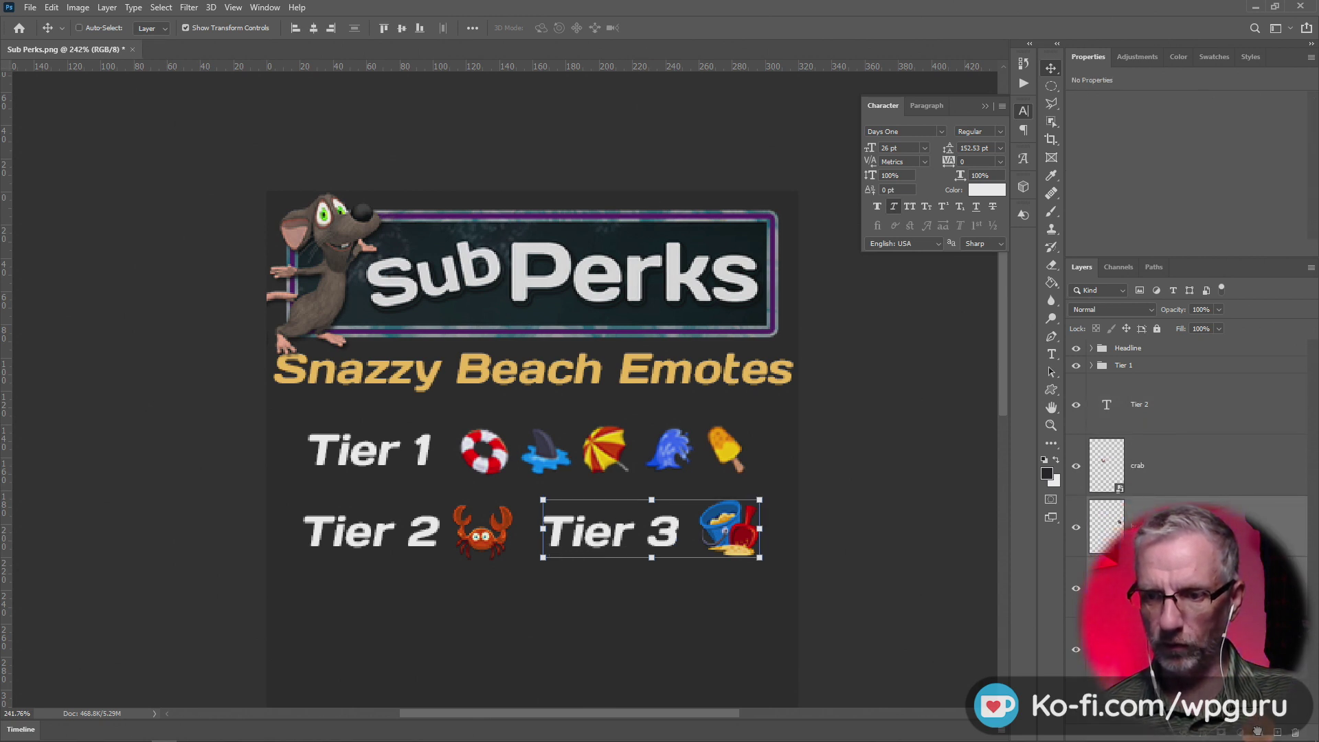
key("ctrl+g")
type("Tier 3")
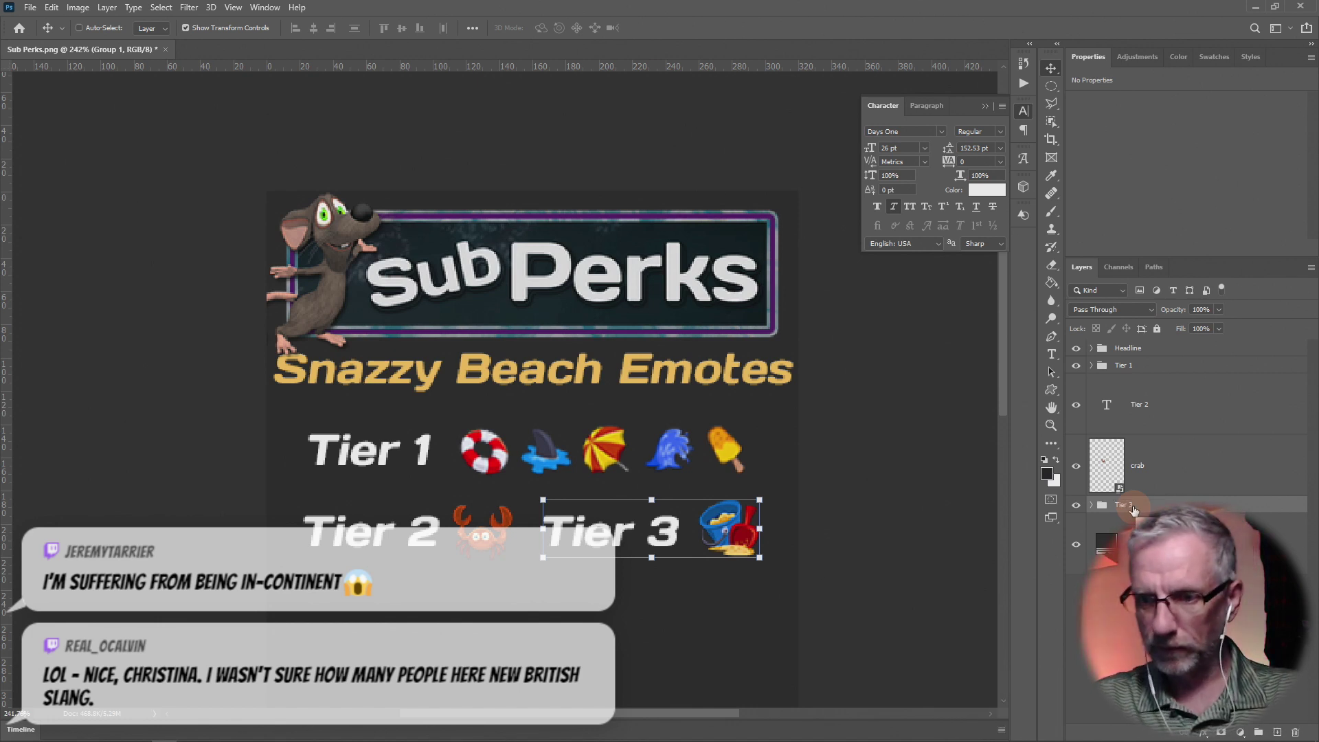
Step: Group the Tier 2 text with the crab emote and name the group "Tier 2"
left_click_drag(1105, 422, 1258, 733)
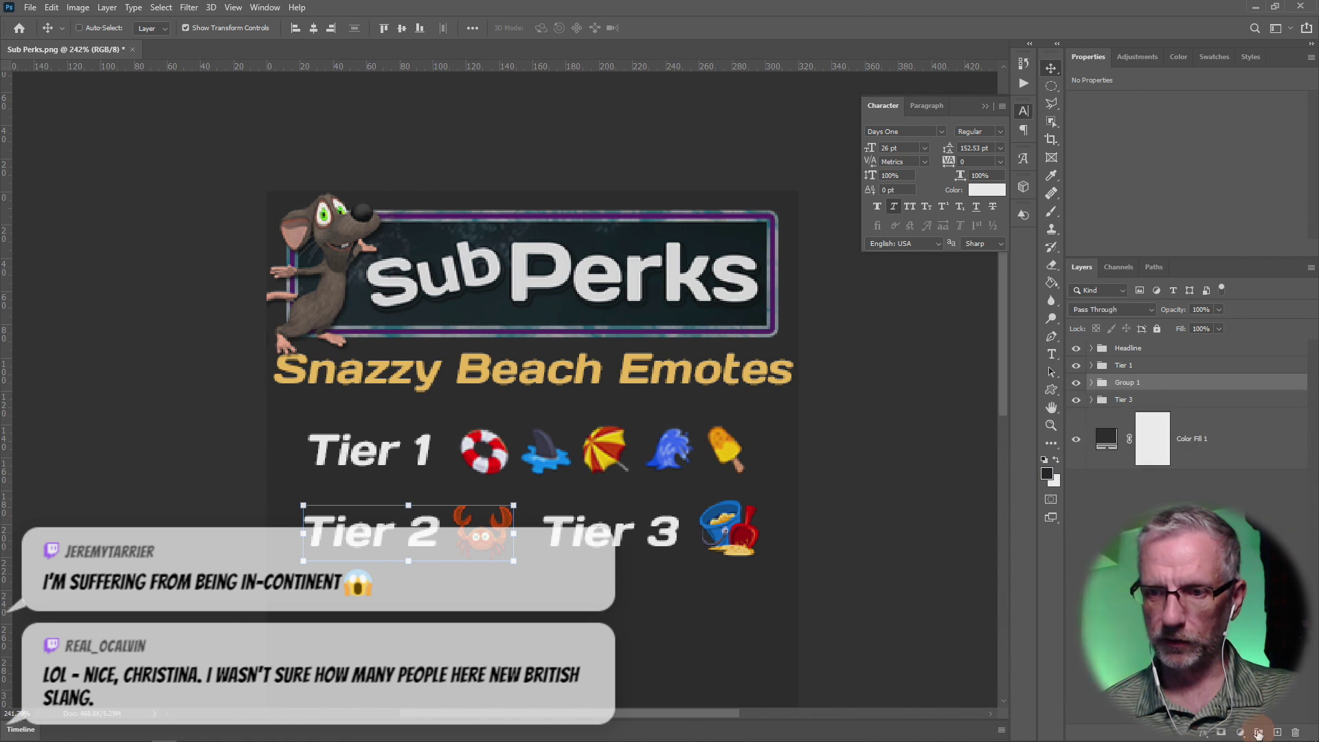
double_click(1125, 382)
type("Tier 2")
key("Return")
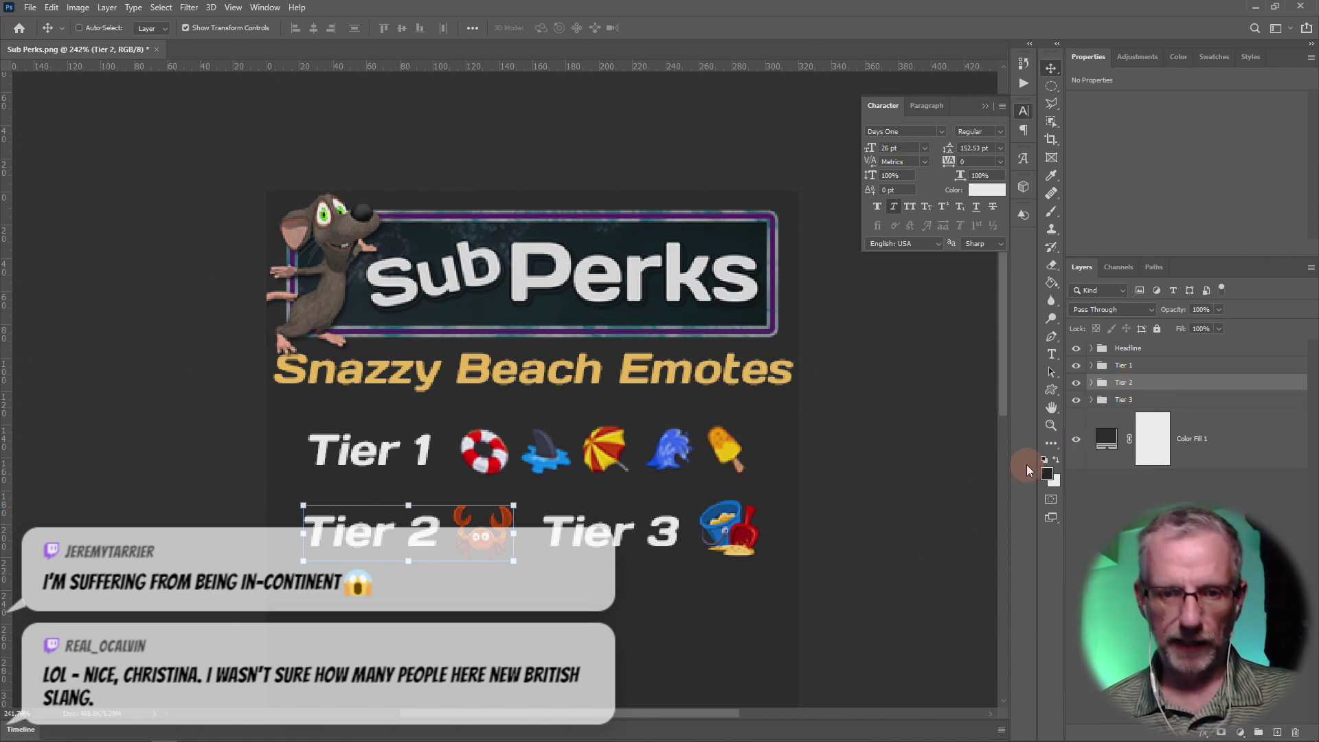
Step: Move the Tier 1 group up about 15 px, closer to the Snazzy Beach Emotes heading
left_click(1139, 368)
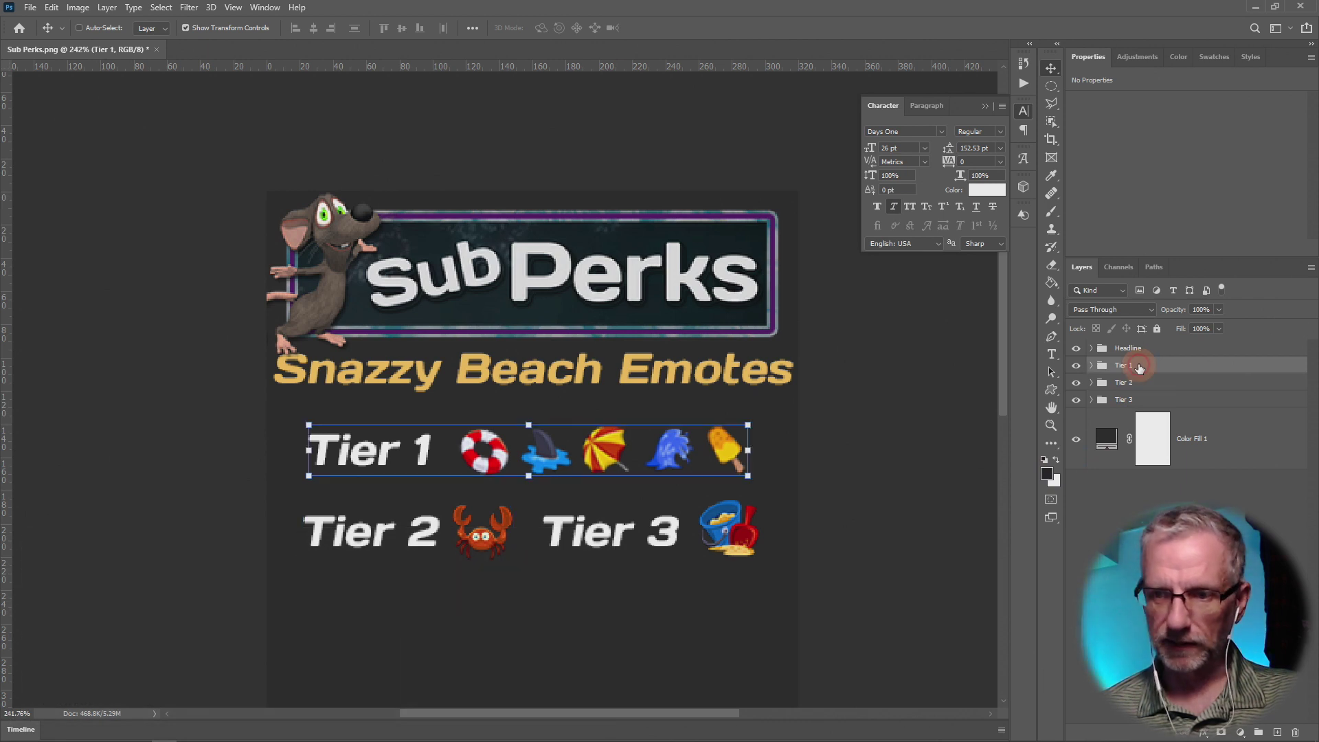
left_click_drag(547, 461, 548, 436)
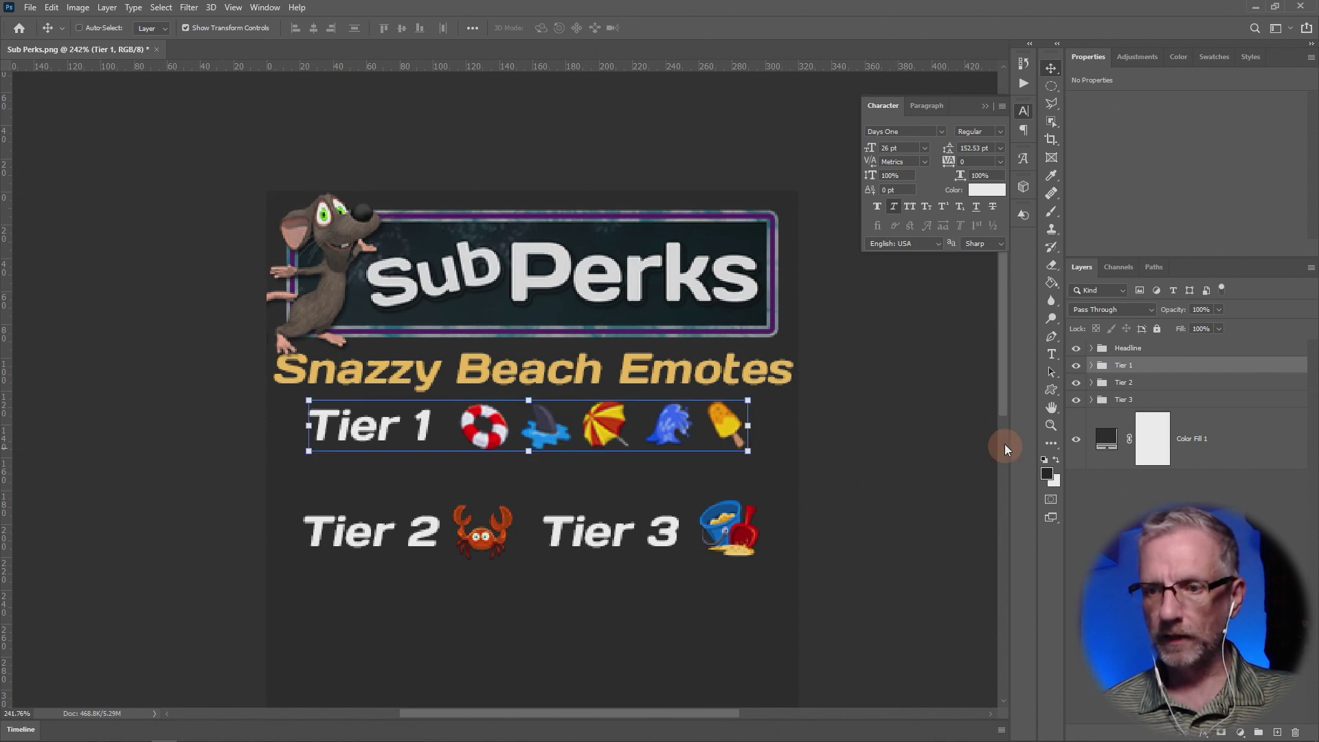
Step: Move the Tier 2 and Tier 3 groups up together so they sit directly beneath the Tier 1 row
left_click(1153, 389)
left_click(1140, 399, "shift")
left_click_drag(624, 523, 628, 476)
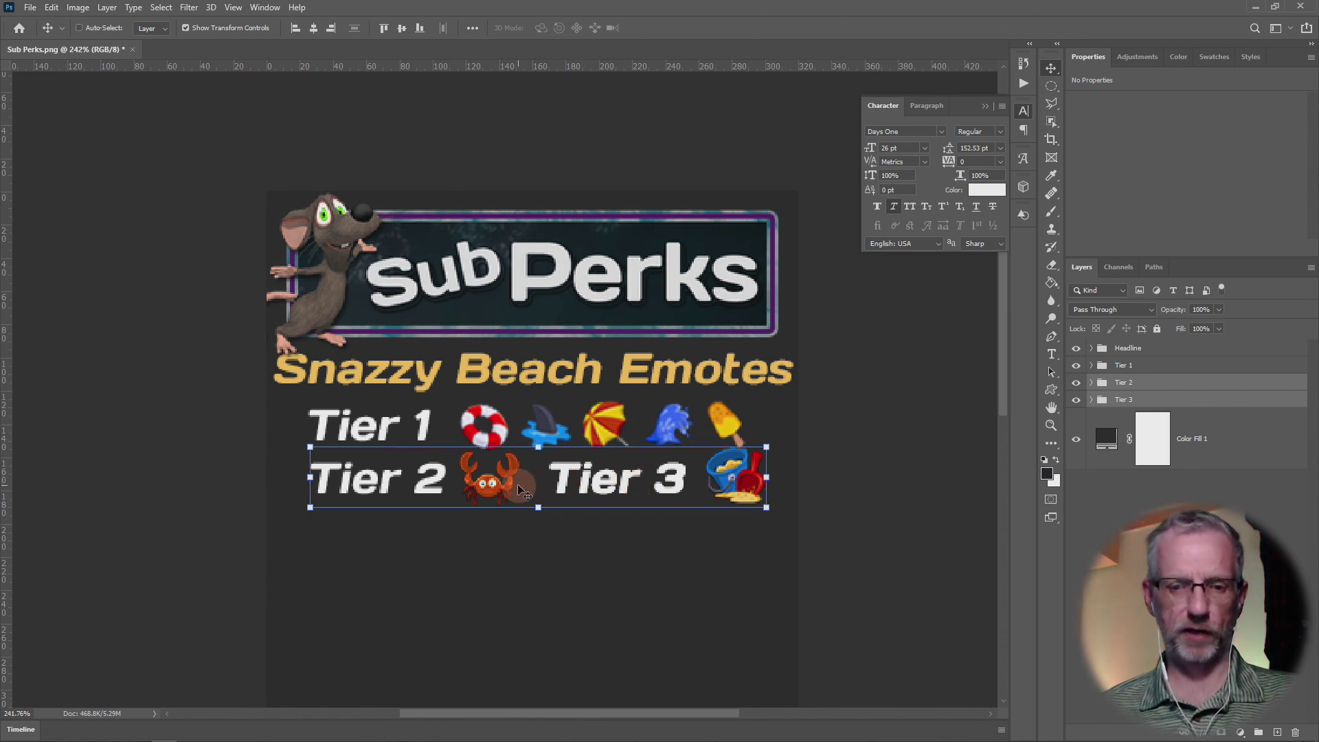
Step: Scale the crab emote in the Tier 2 group down to 35 by 32 px
left_click(1092, 383)
left_click(1140, 482)
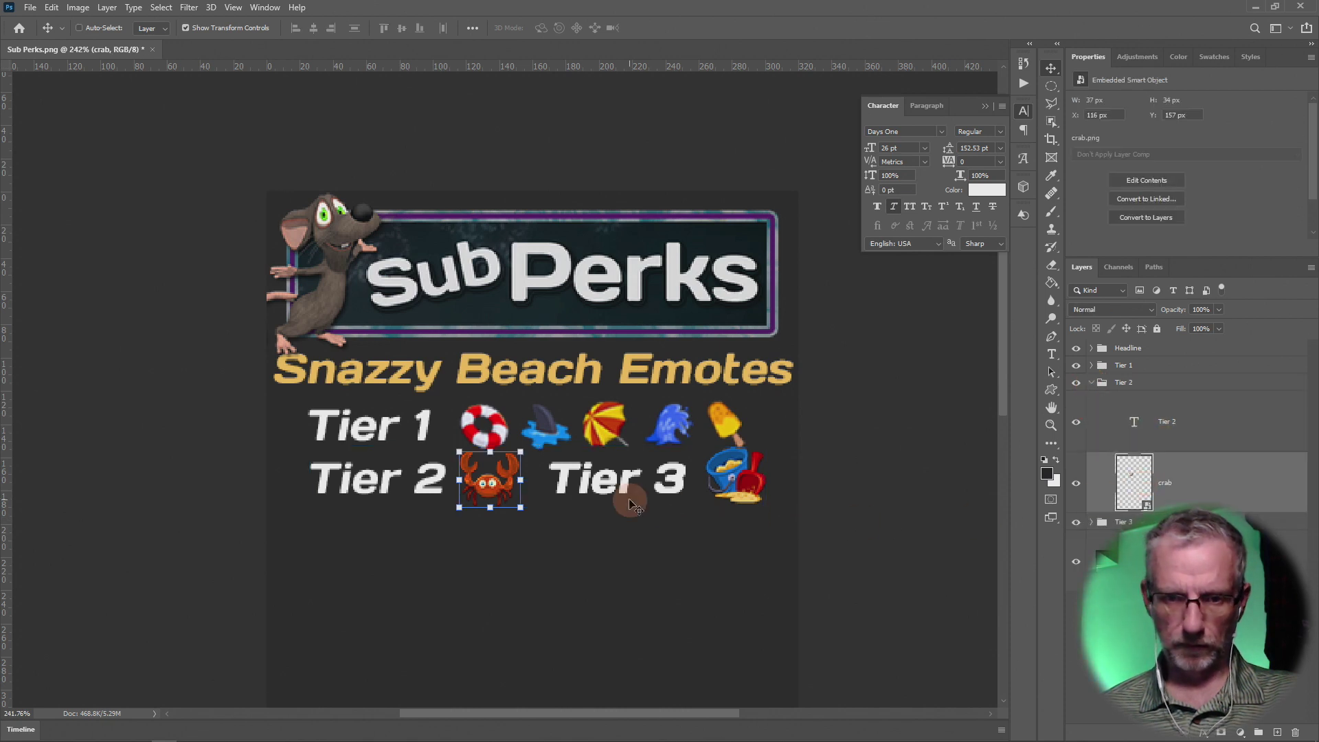
left_click_drag(459, 451, 461, 455)
left_click(680, 522)
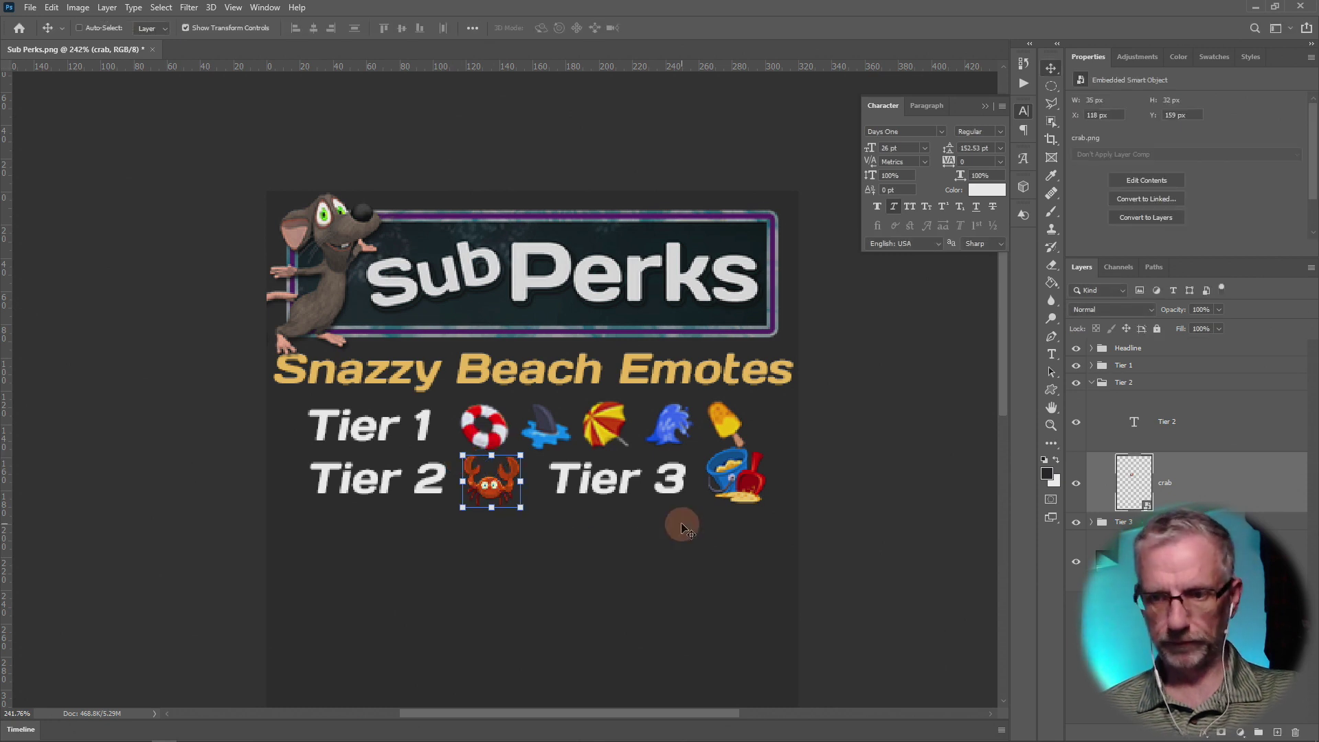
Step: Resize the bucket emote in the Tier 3 group to 35 by 32 px
left_click(1092, 523)
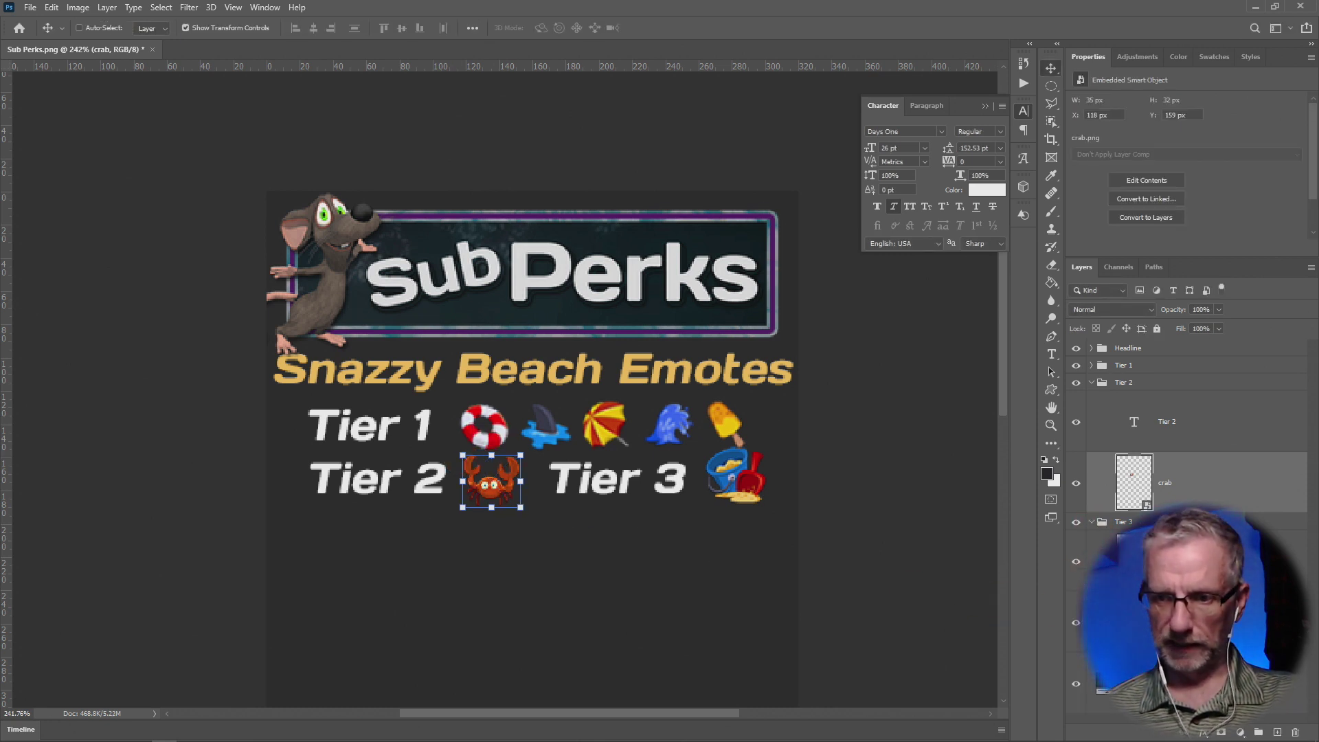
left_click(1168, 560)
left_click_drag(767, 447, 766, 443)
key("Return")
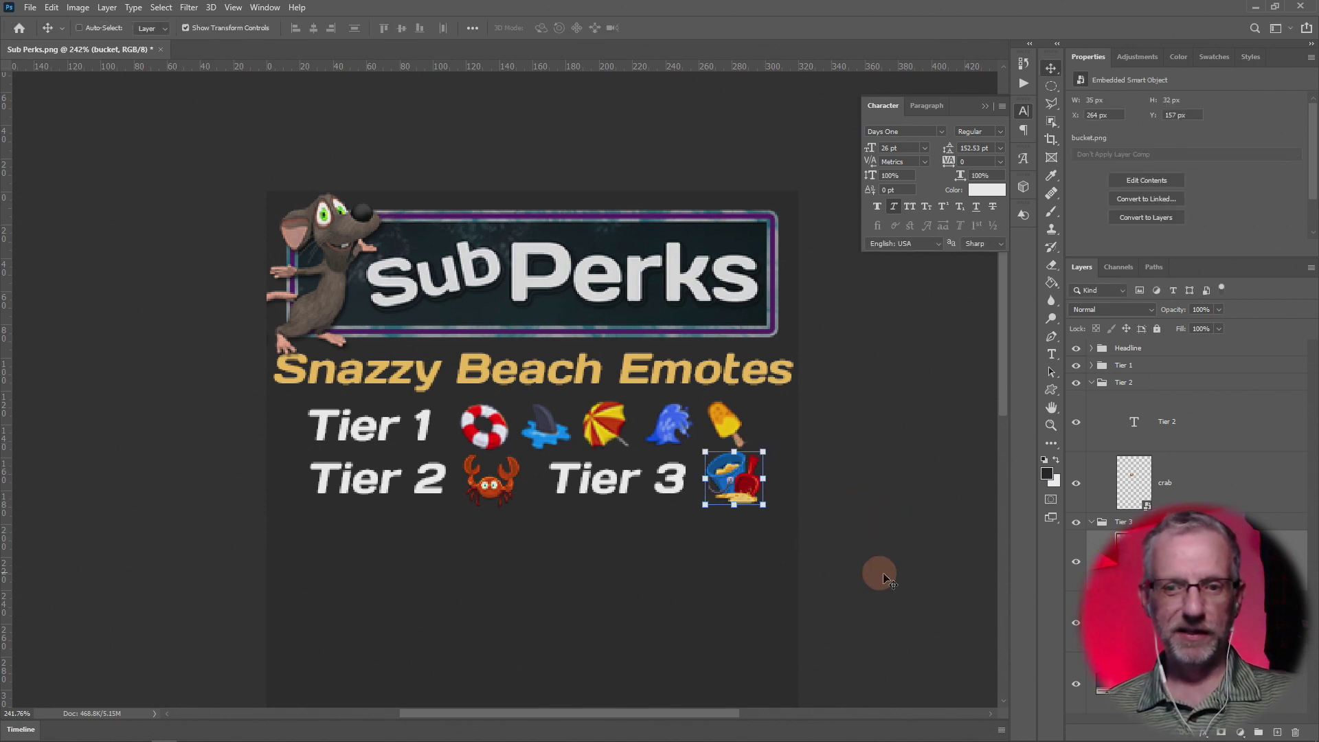
Step: Nudge the bucket emote left to X 262 px and the crab emote left to X 116 px
key("Left")
key("Left")
key("Left")
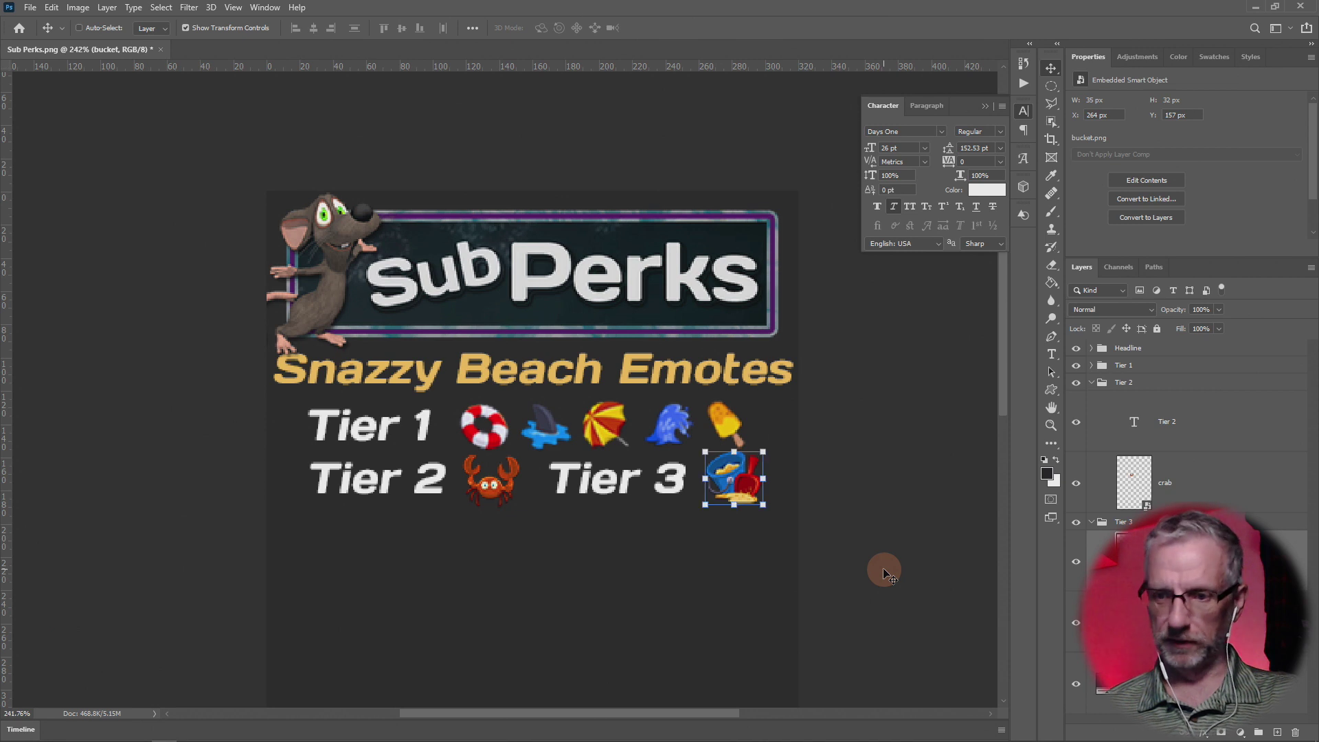
key("Left")
key("Left")
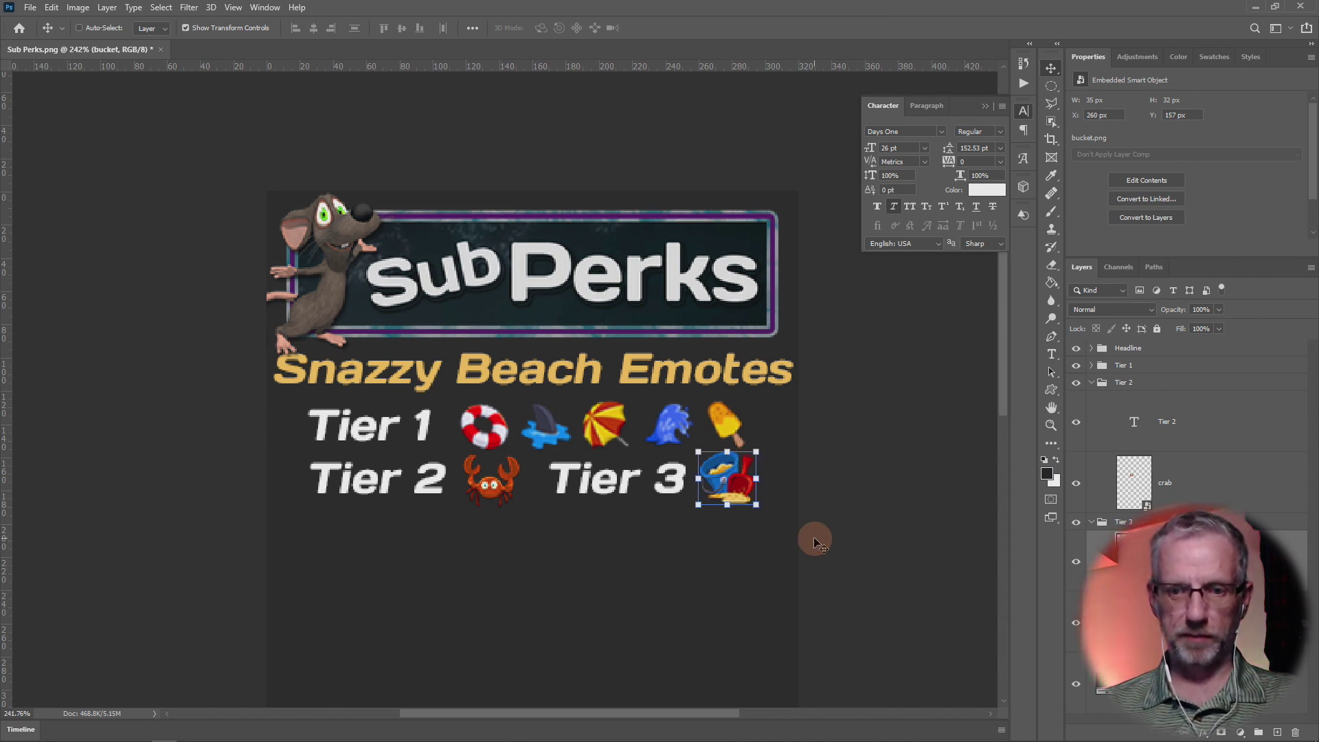
key("Right")
key("Right")
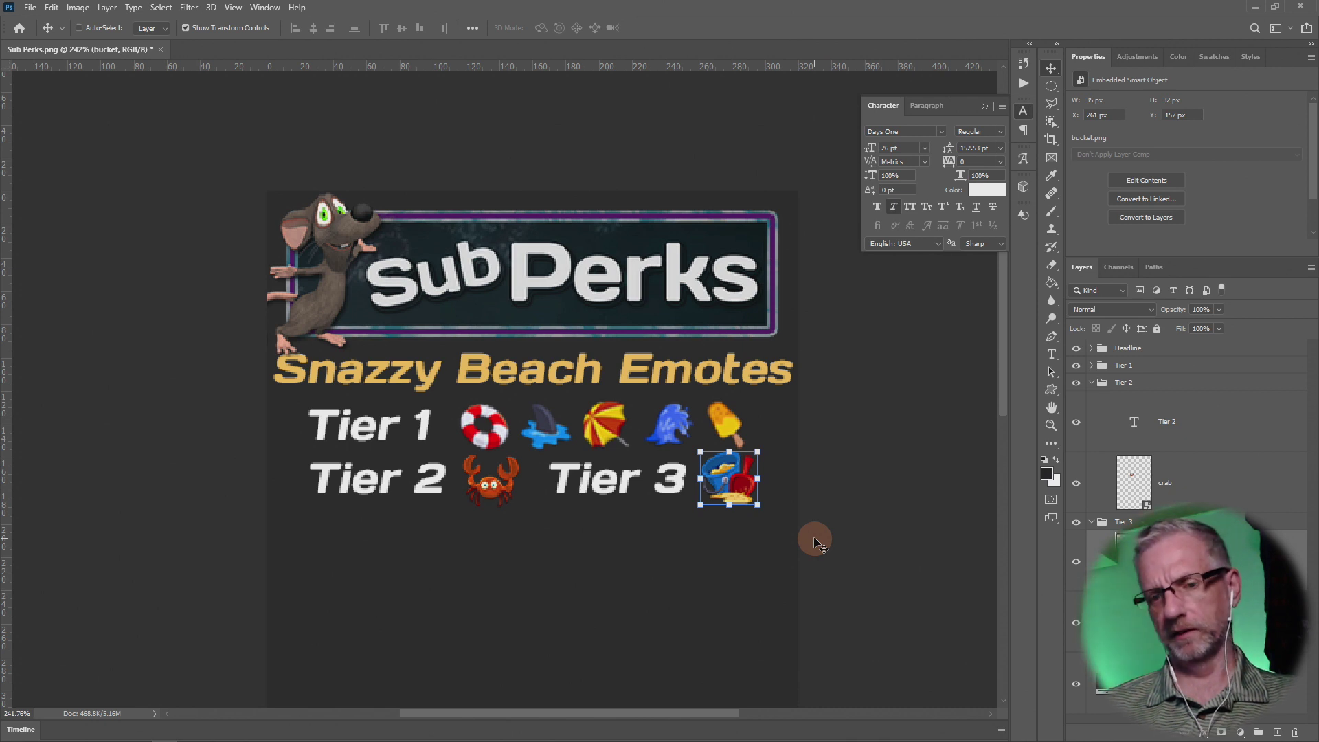
key("Right")
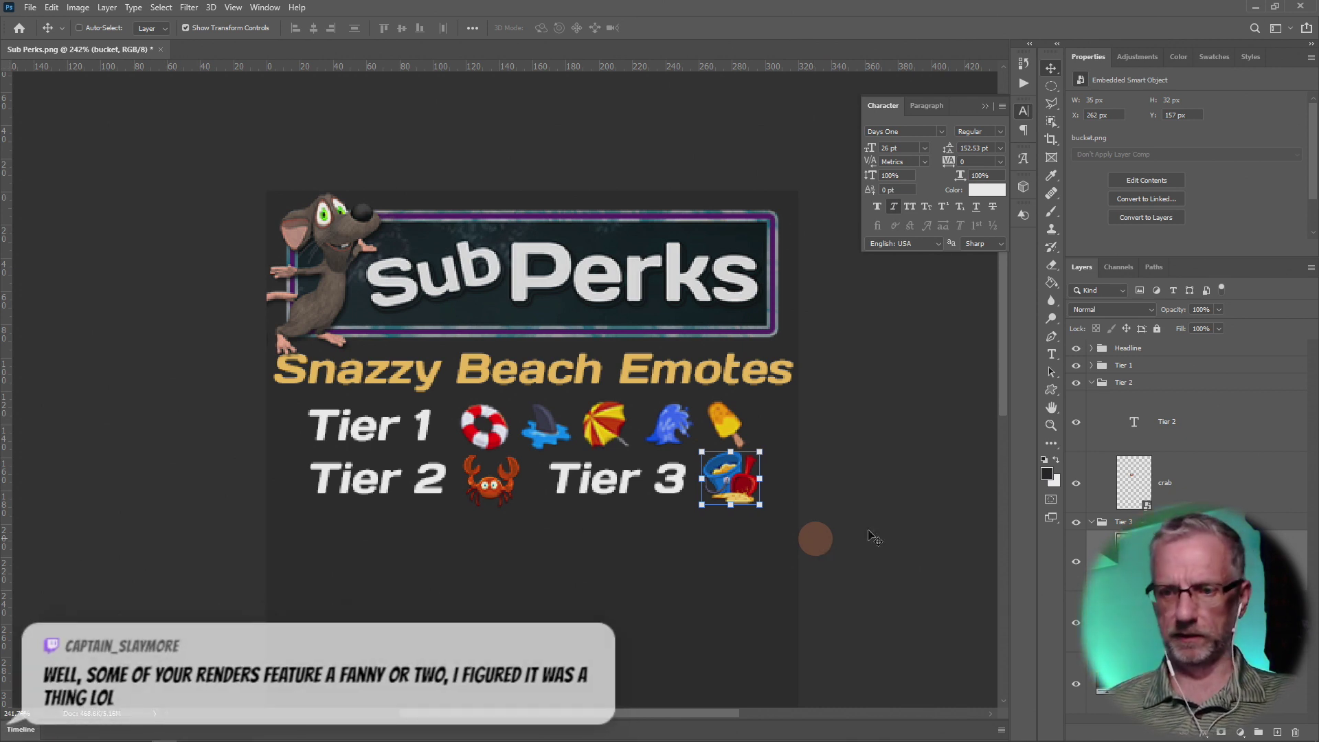
left_click(1135, 486)
key("Left")
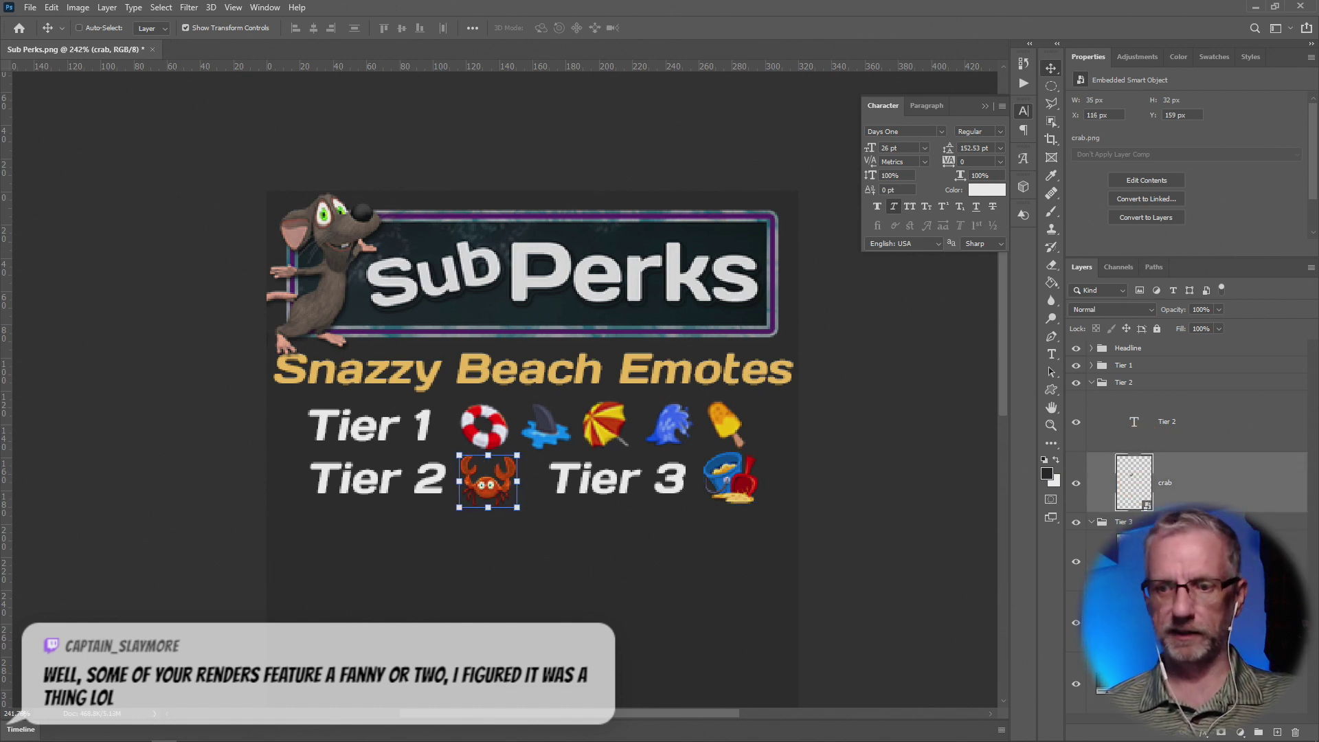
Step: Nudge the Tier 3 text 6 px right to X 173.26 px, closer to the bucket emote
left_click(1161, 561)
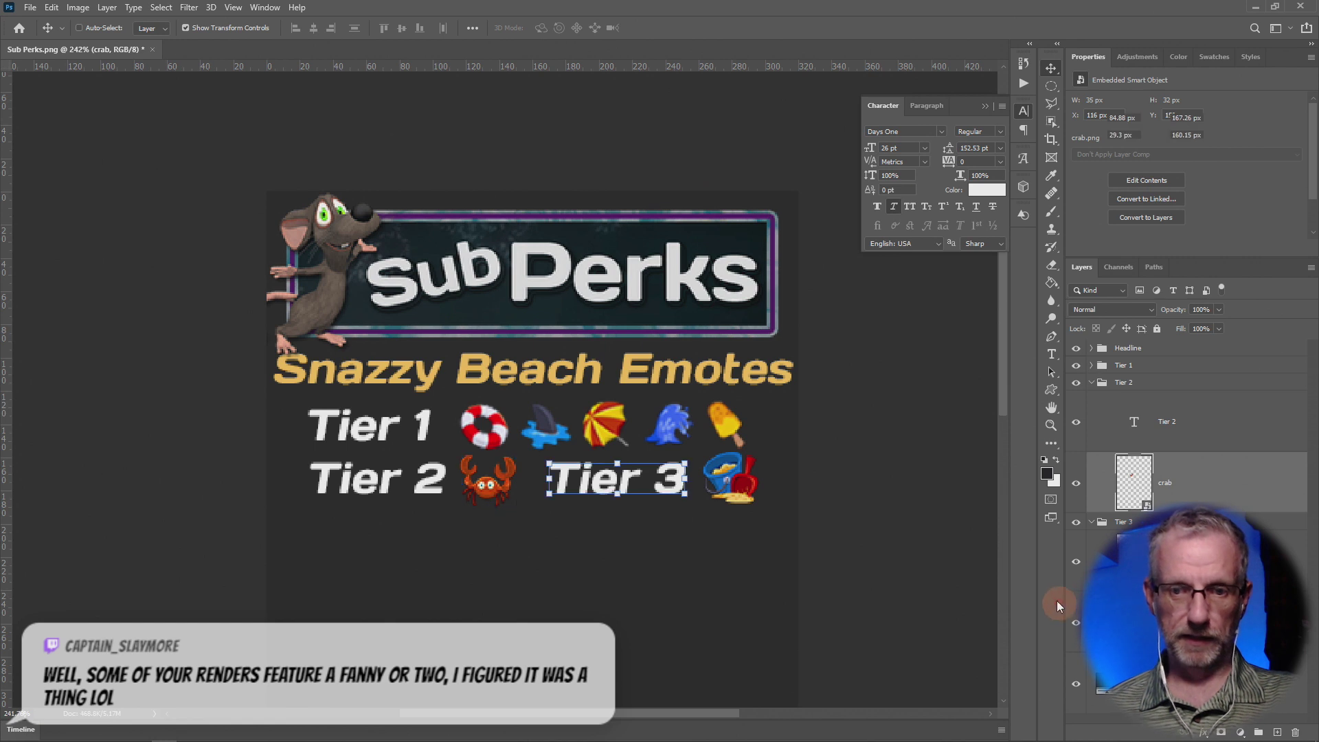
key("Right")
key("Right")
key("Right")
key("Right")
key("Right")
key("Right")
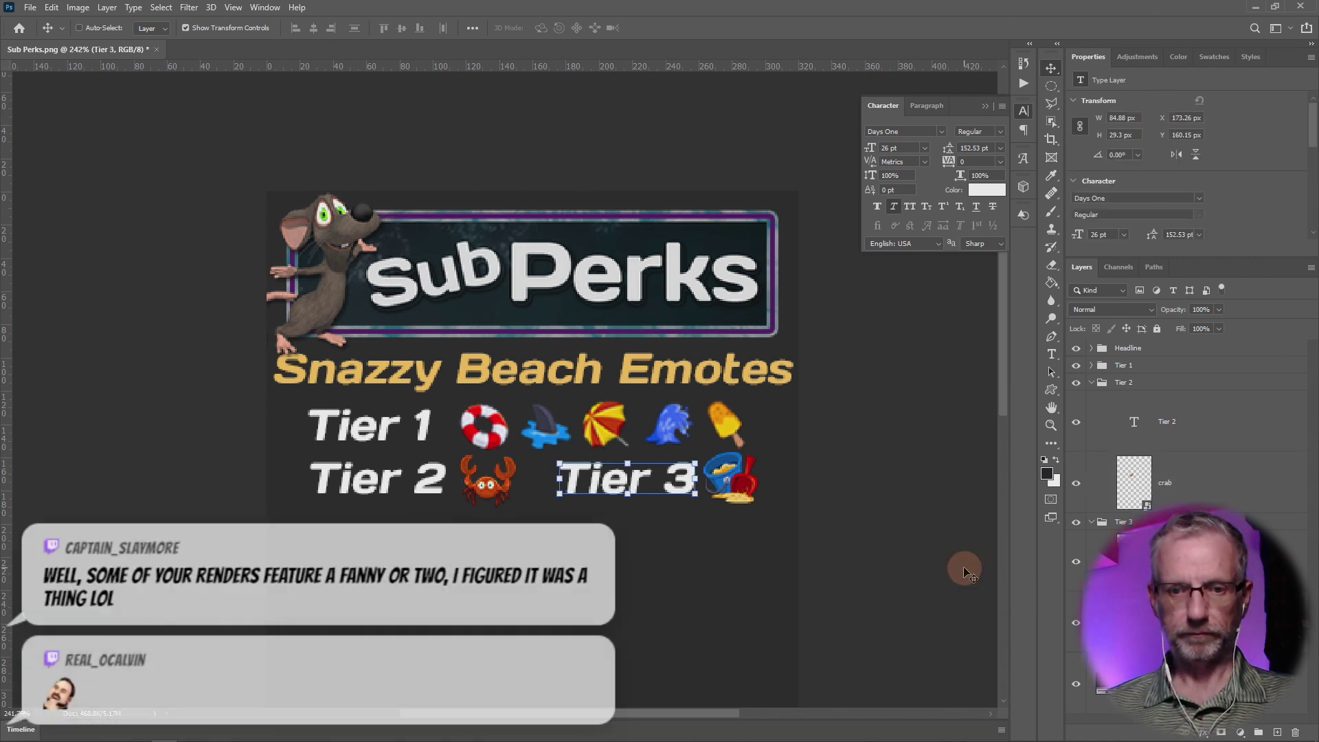
Step: Check the layout with the transform outline briefly hidden, and collapse the Tier 2 and Tier 3 groups
key("ctrl+h")
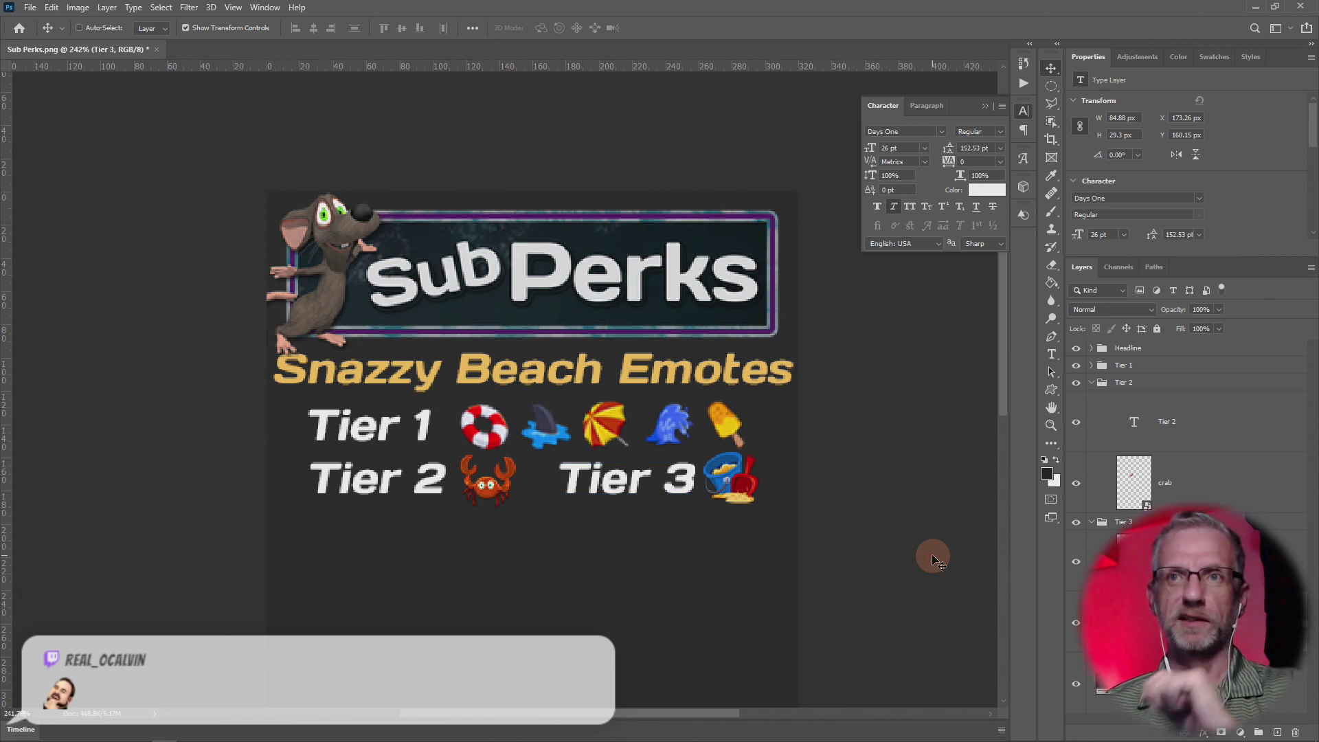
key("ctrl+h")
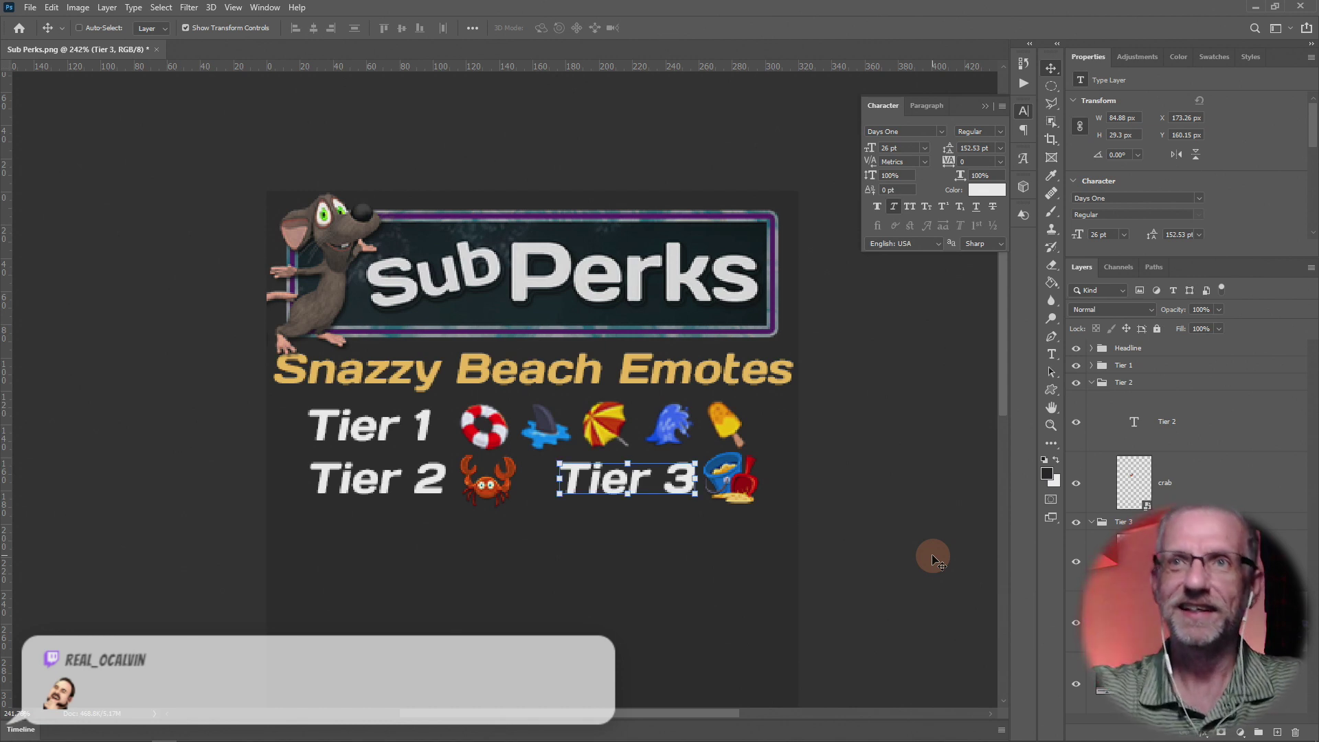
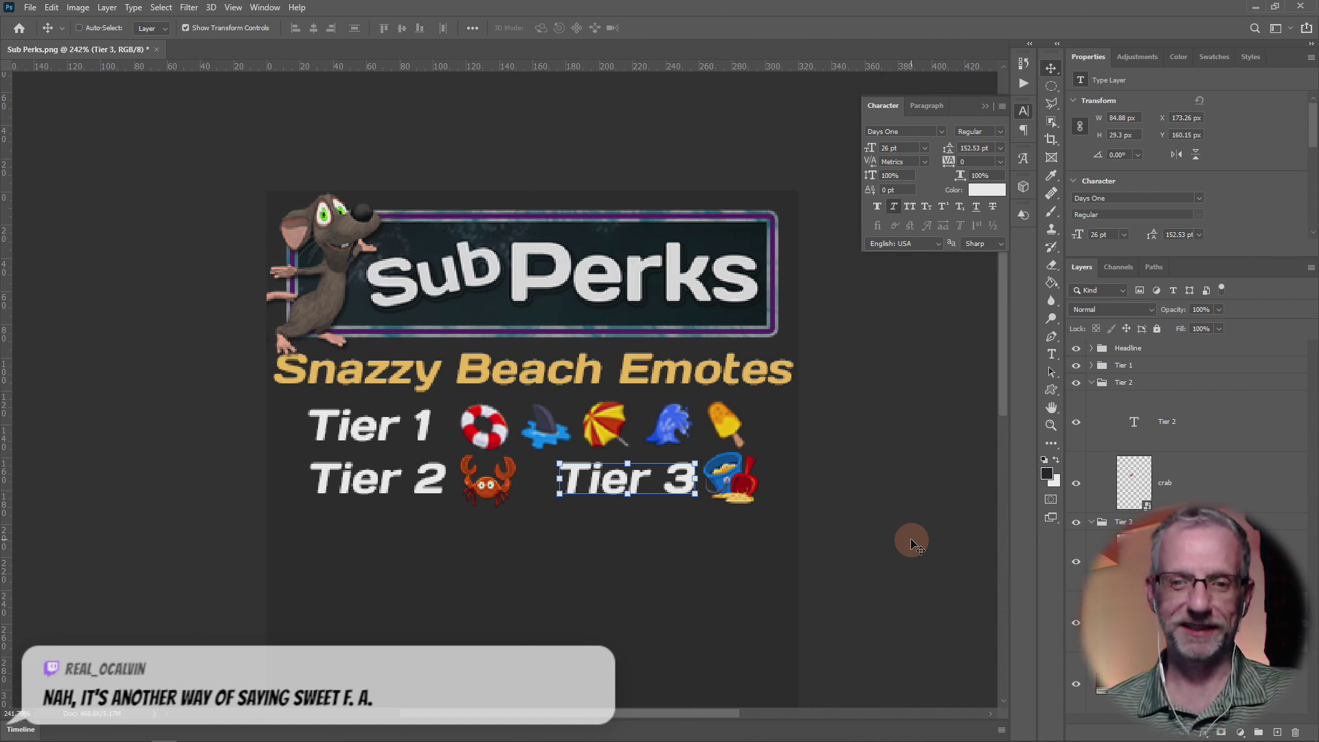
left_click(1091, 382)
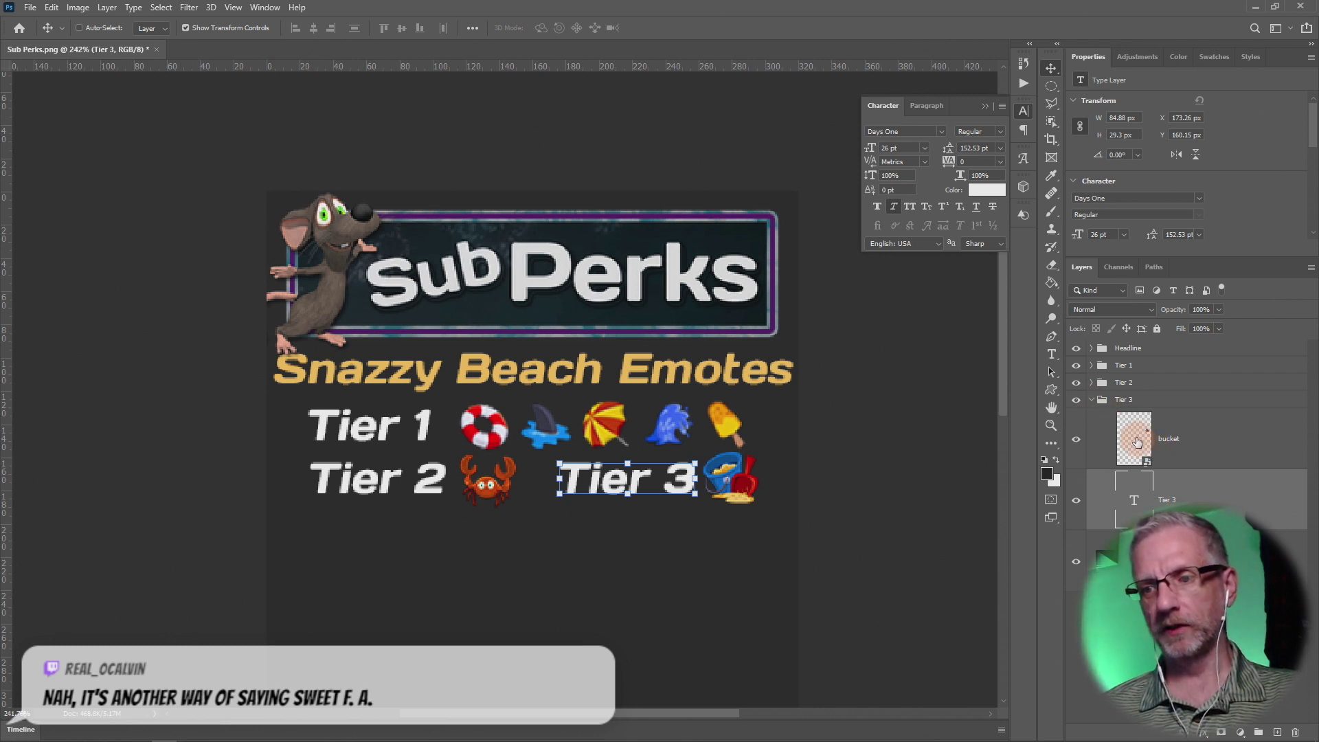
left_click(1090, 401)
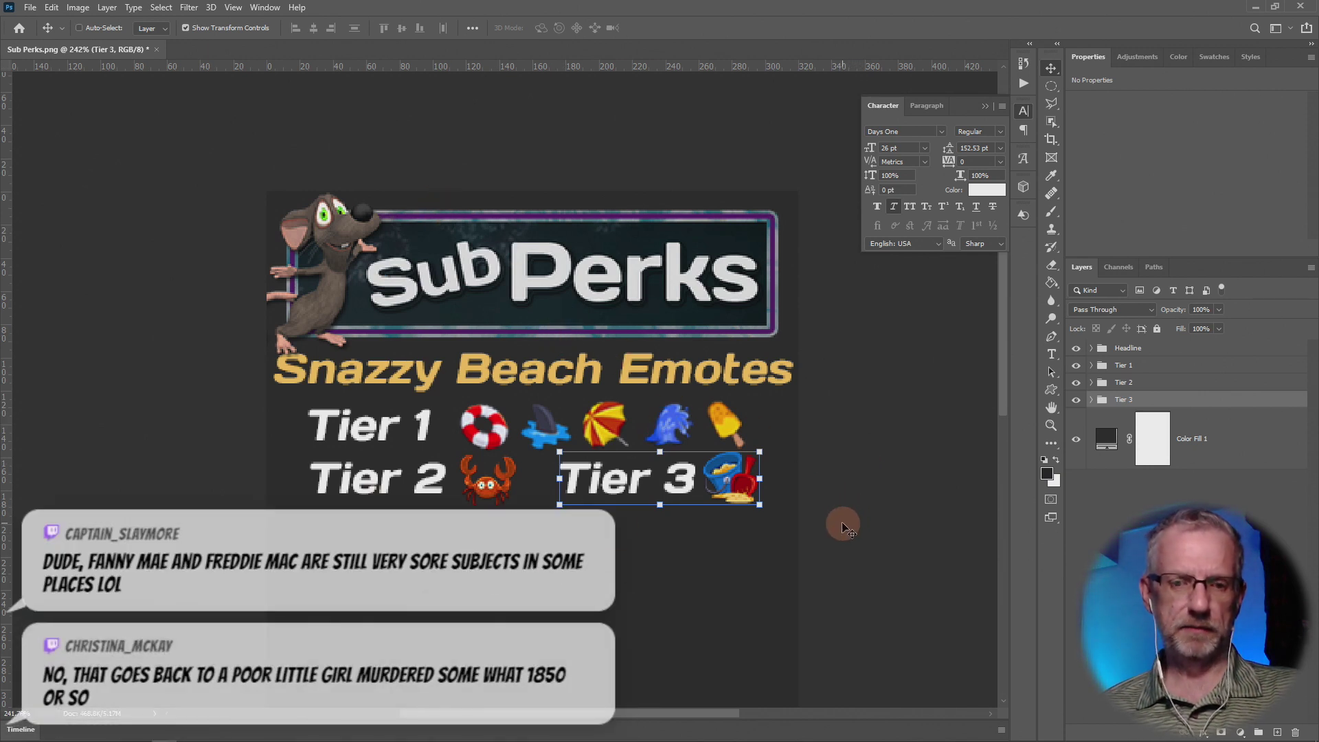
Step: Switch to the Twitch dashboard, review the Bits Tier Rewards badges and emotes in the Affiliate settings, and return to Photoshop
key("alt+Tab")
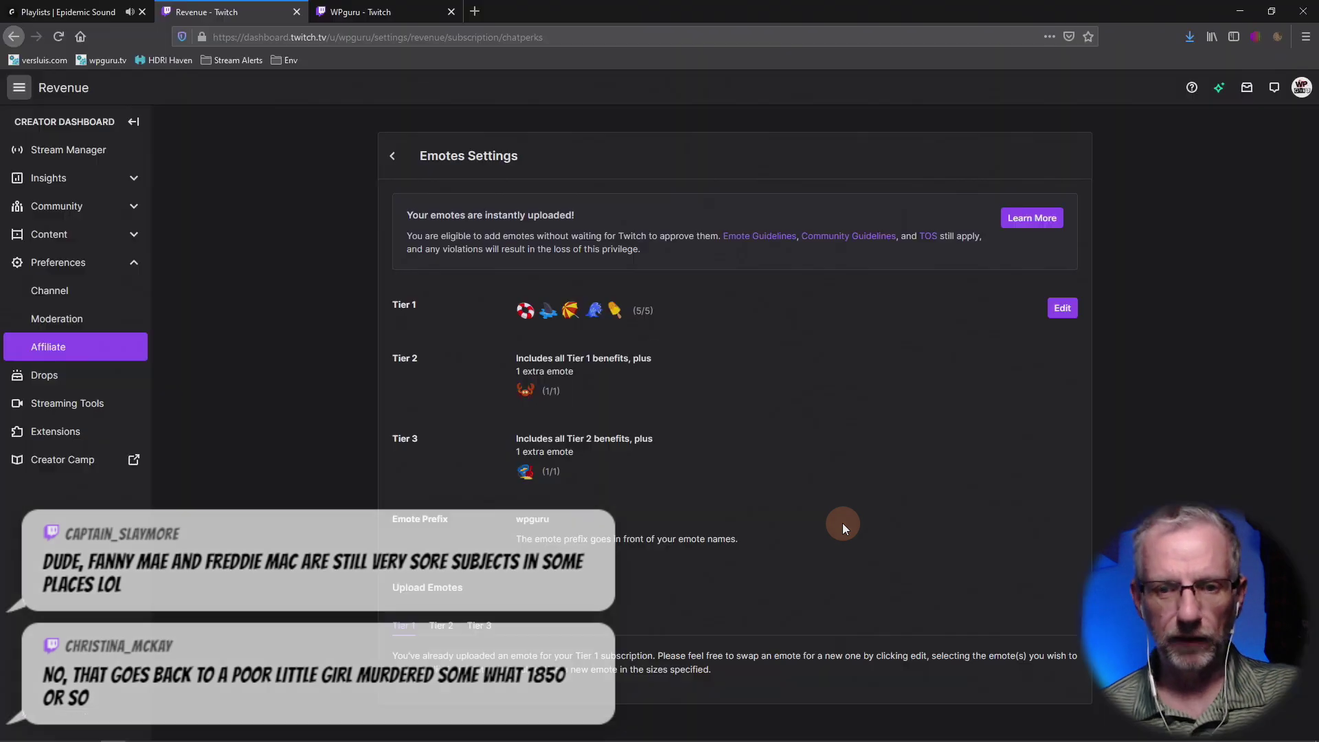
left_click(92, 348)
scroll(352, 407, "down", 9)
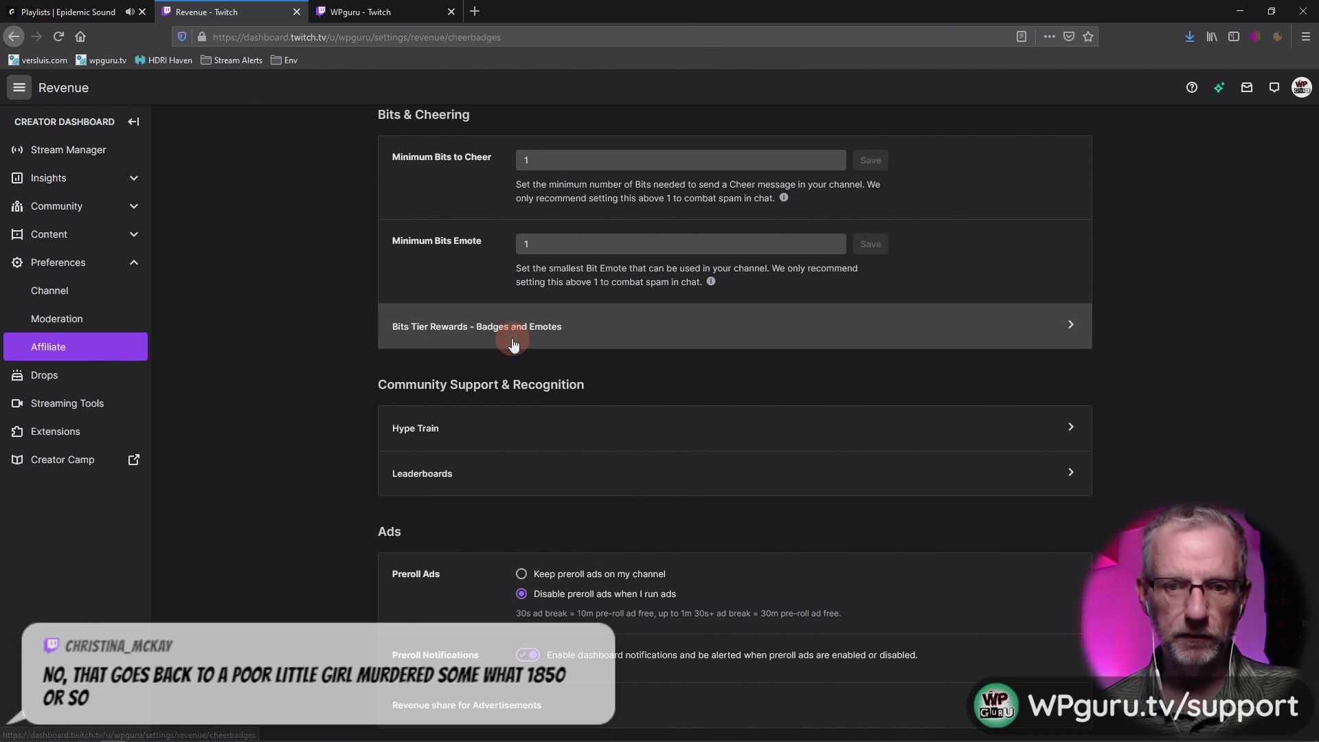
left_click(398, 326)
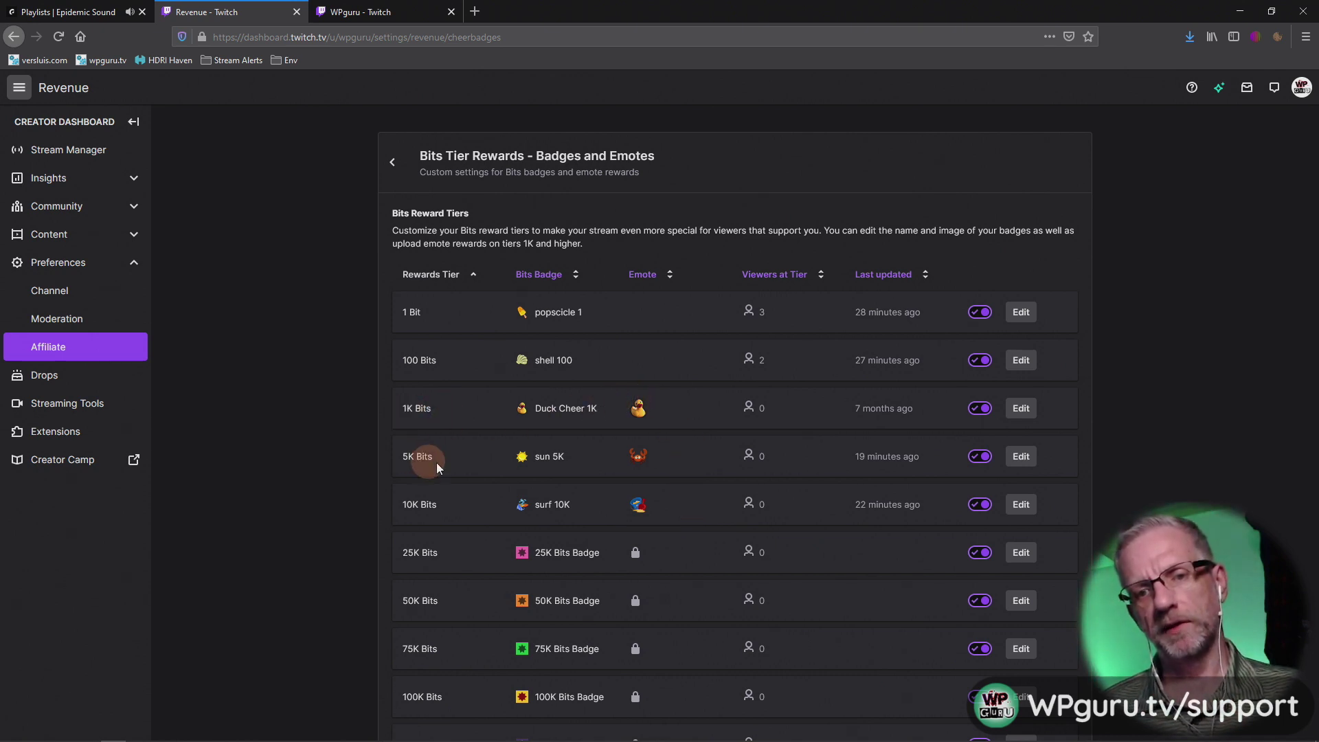
key("alt+Tab")
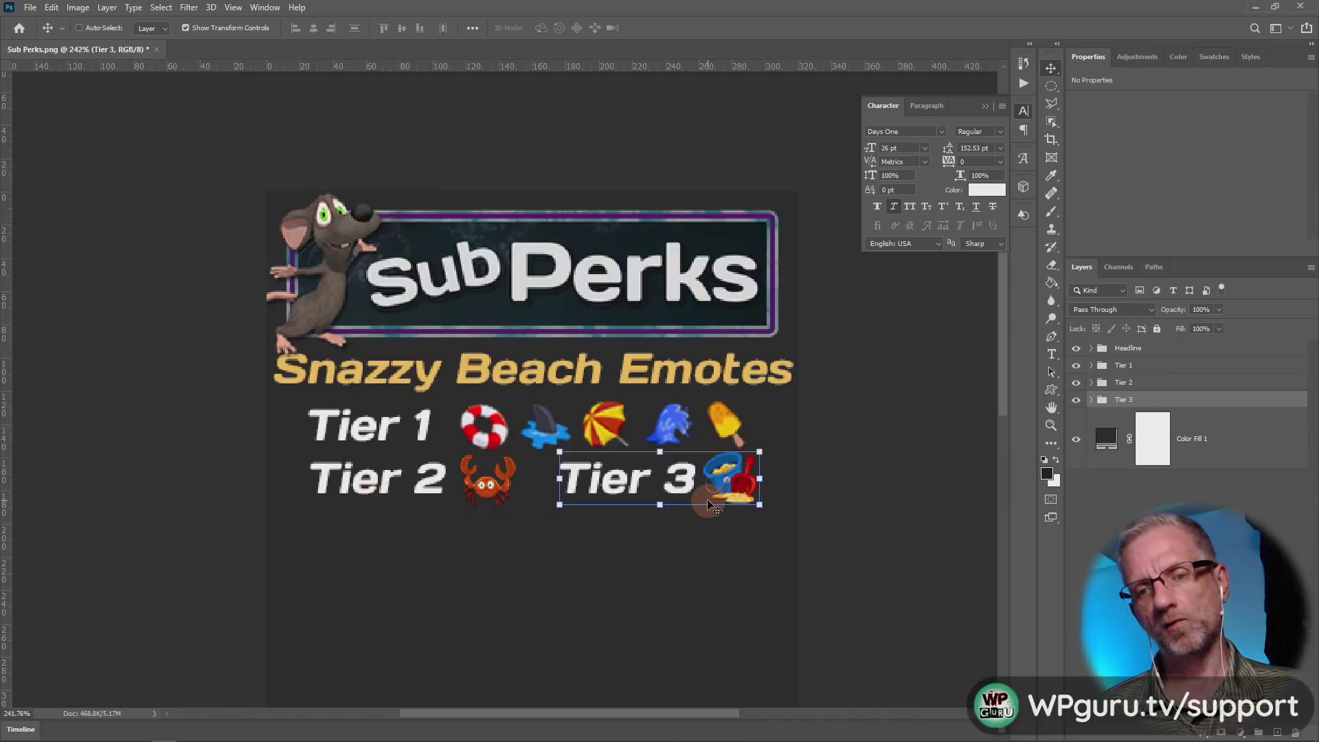
key("alt+Tab")
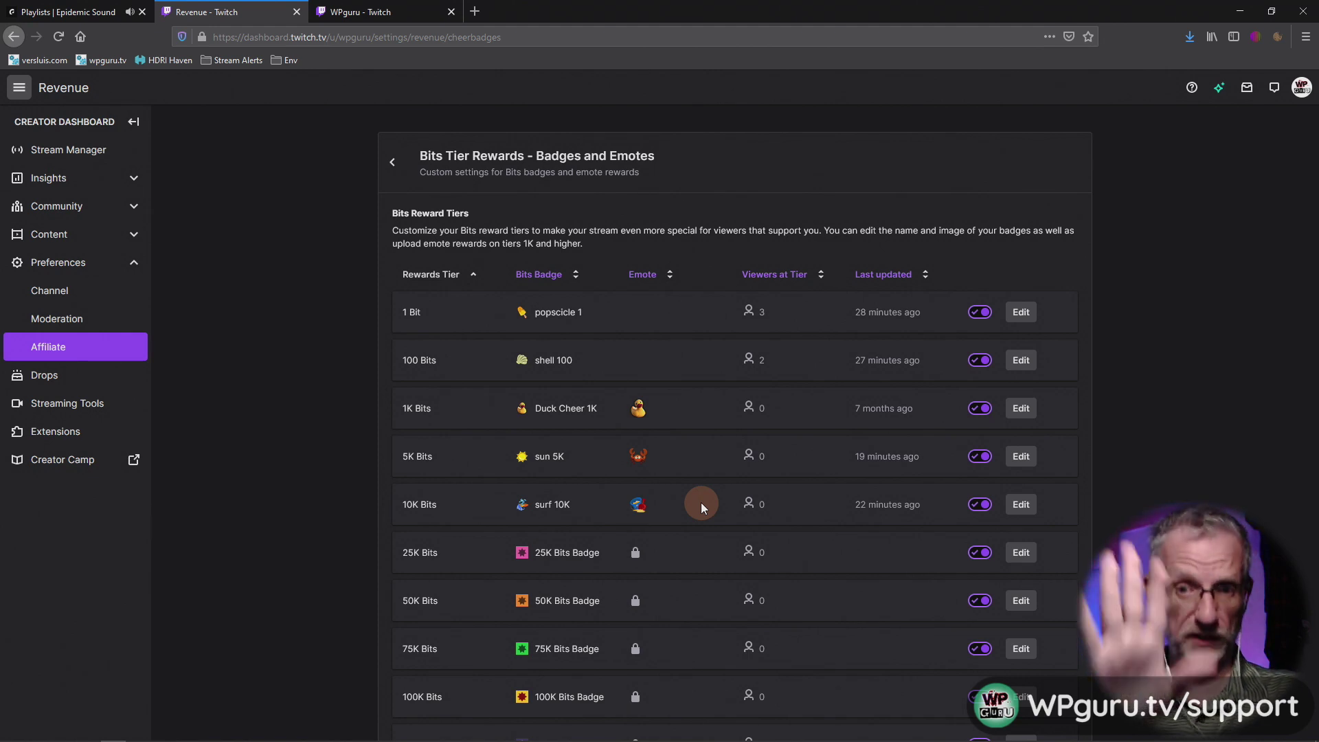
key("alt+Tab")
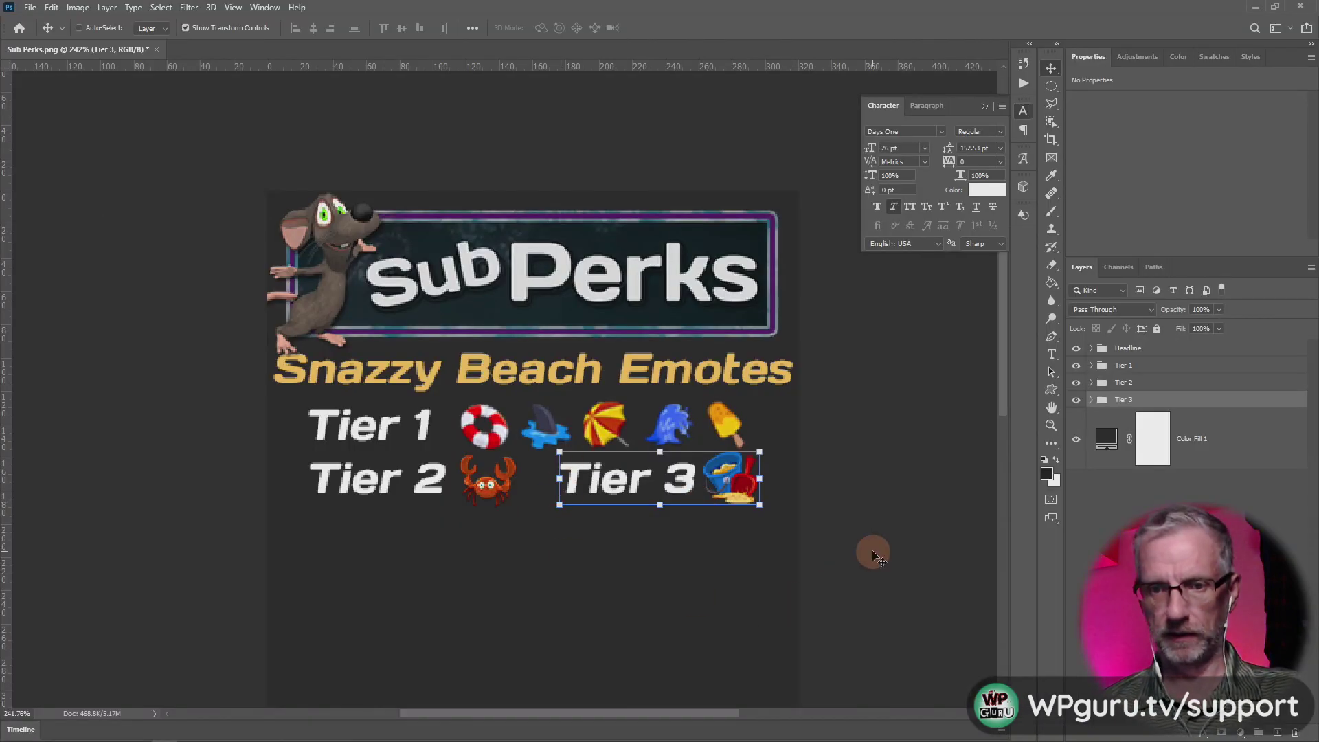
Step: Start saving the graphic as a Photoshop file and browse to the OneDrive folder Streaming > Emotes > Twitch
key("ctrl+minus")
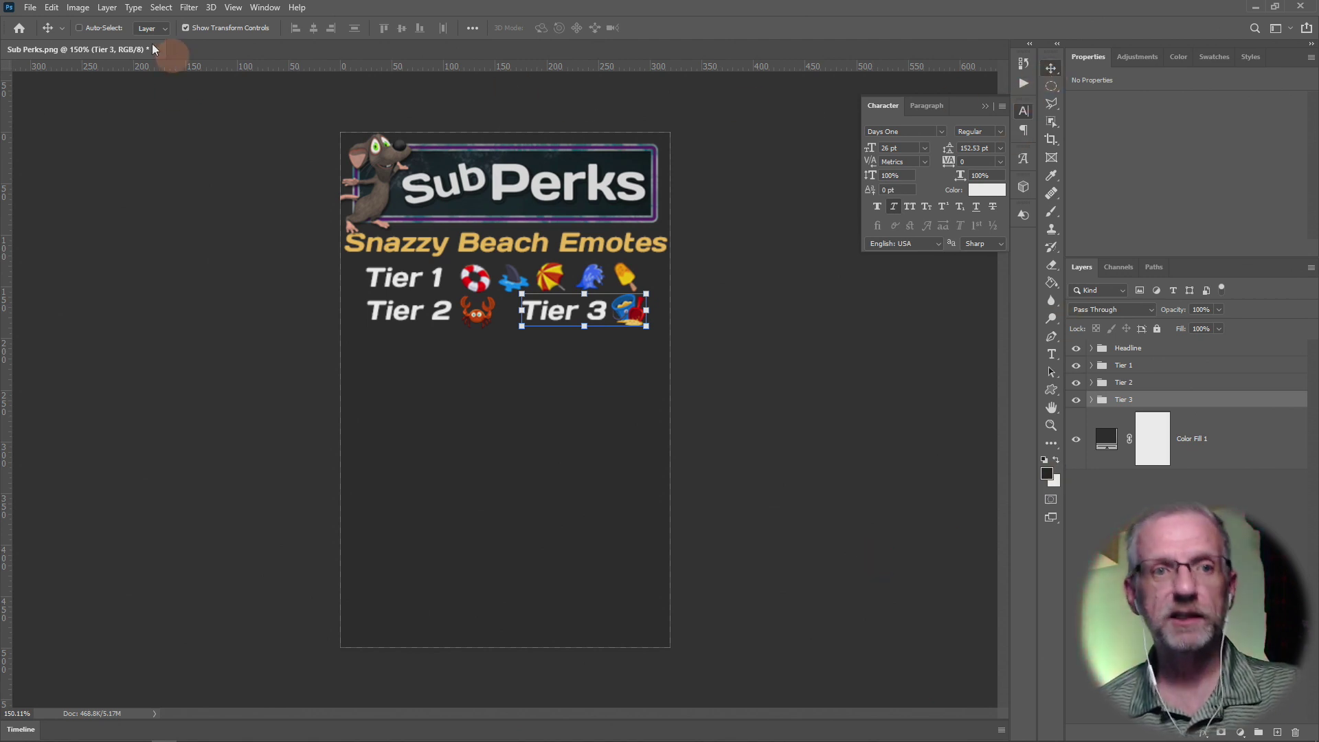
left_click(30, 7)
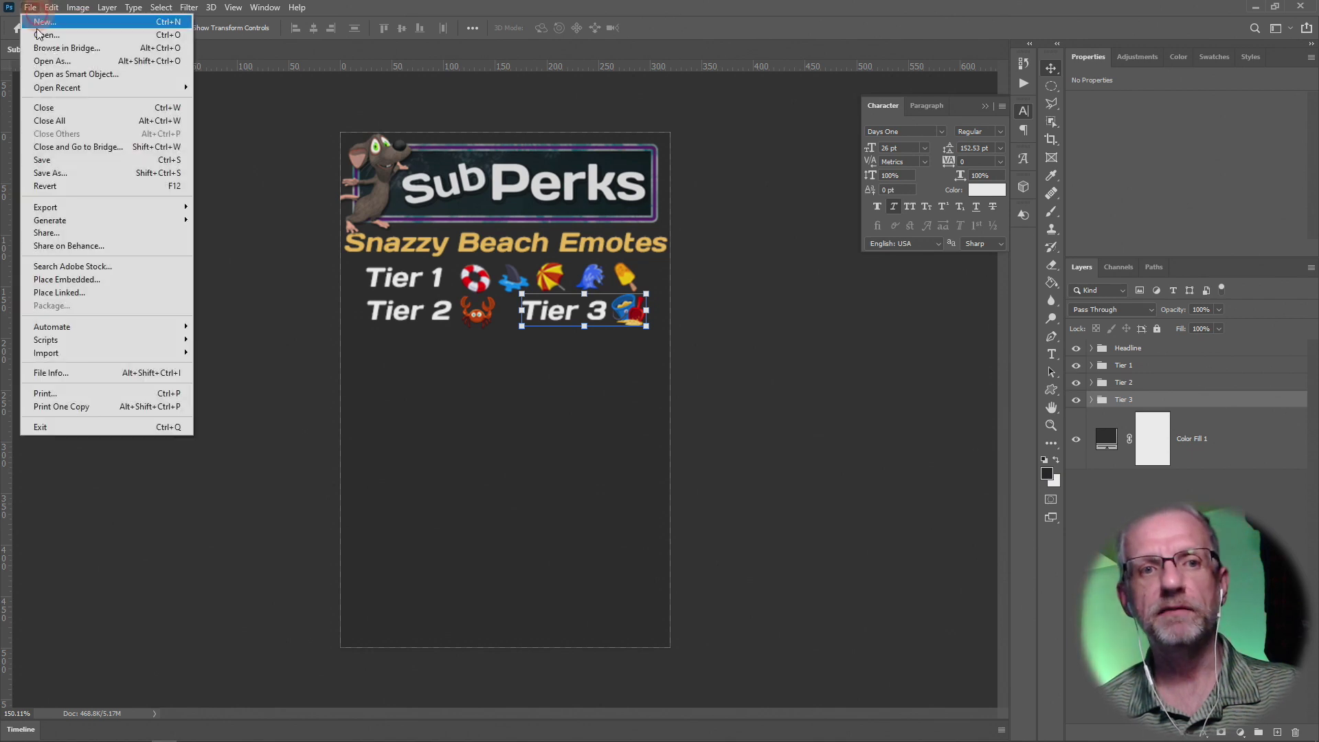
left_click(91, 175)
left_click(126, 252)
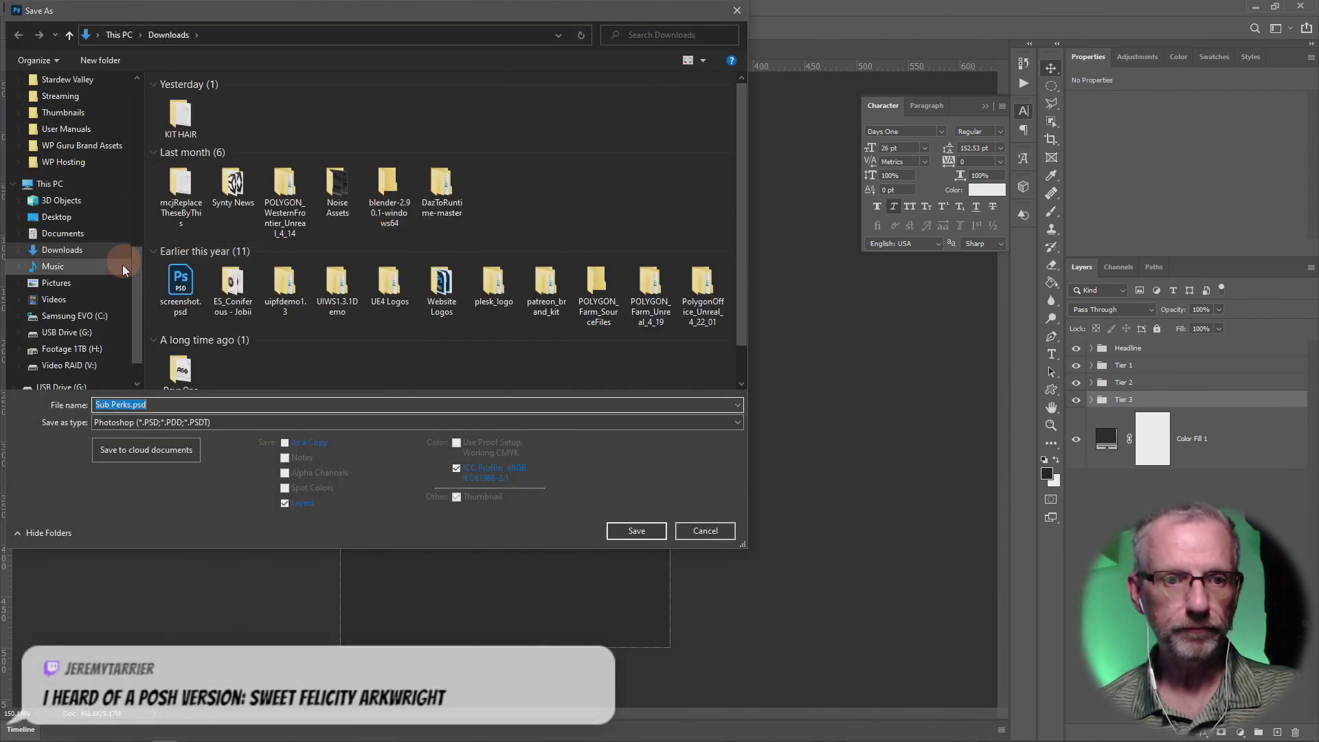
scroll(121, 265, "down", 1)
scroll(119, 273, "up", 1)
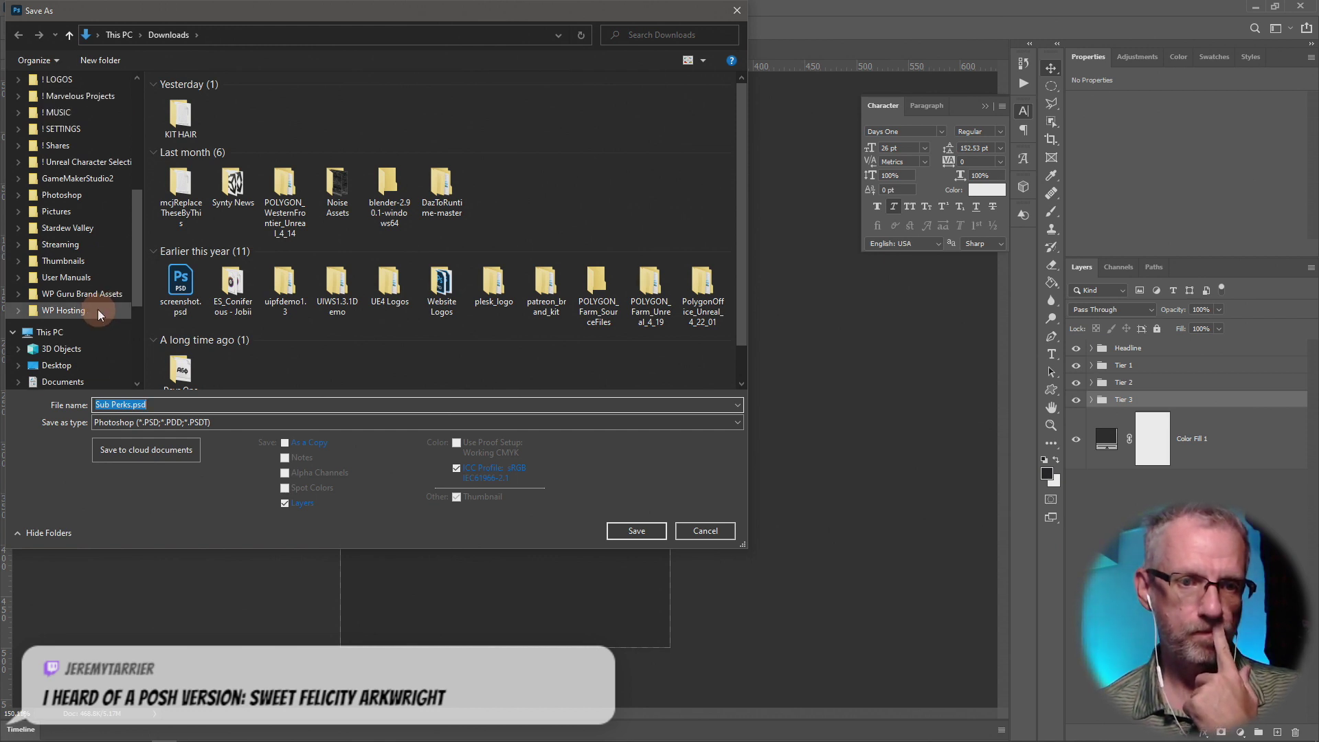
scroll(98, 308, "up", 1)
left_click(100, 296)
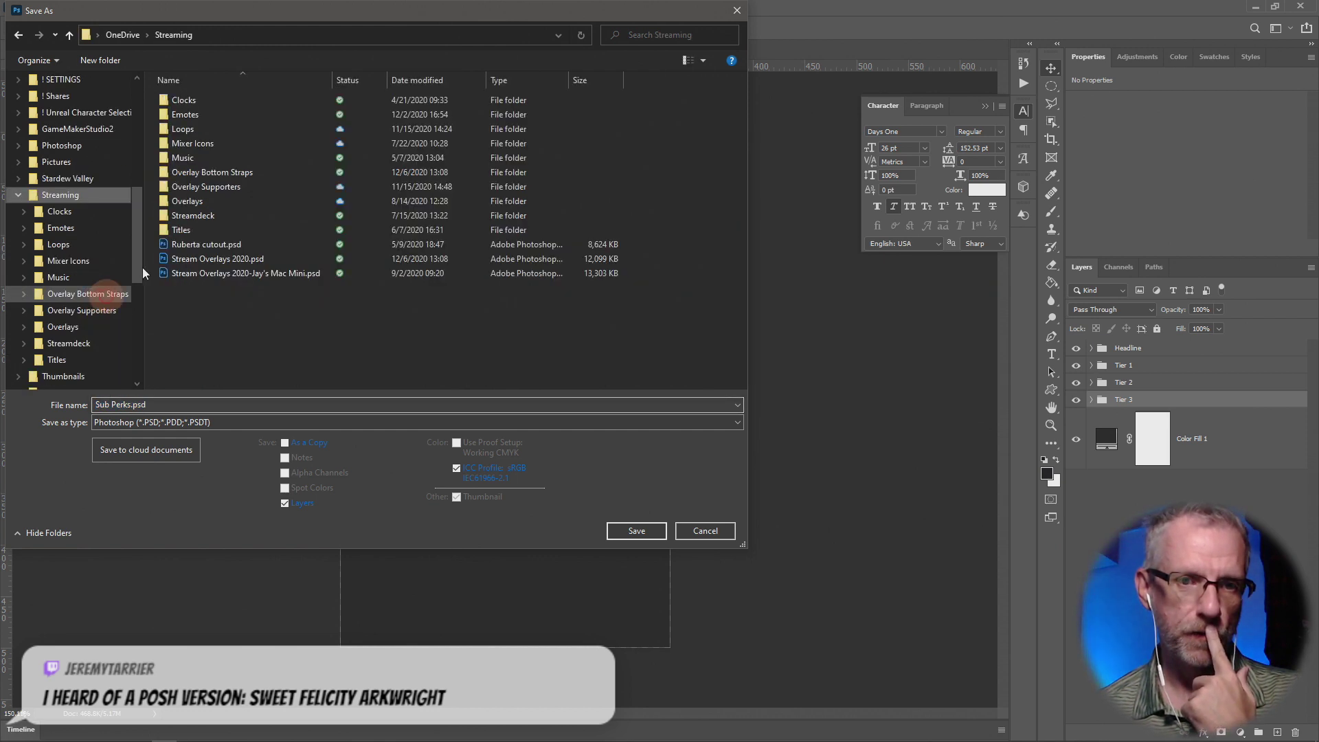
double_click(218, 118)
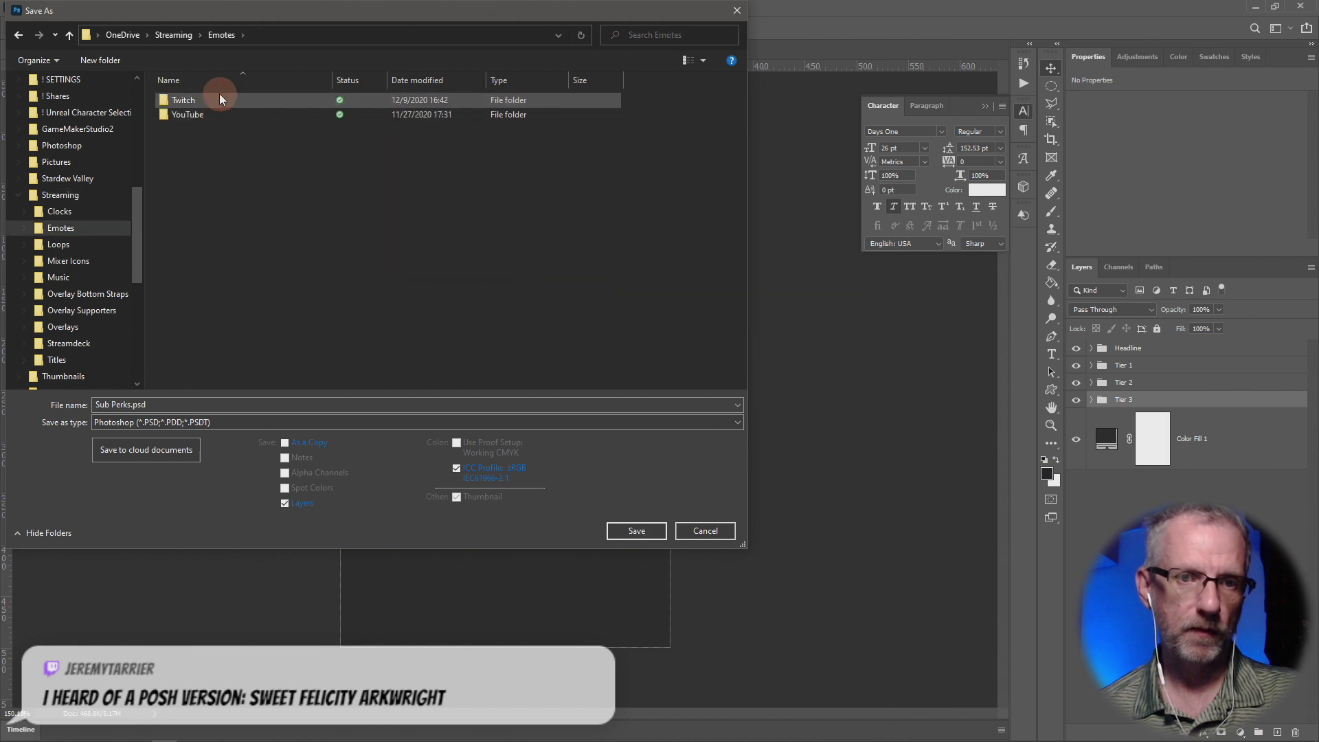
double_click(219, 96)
Step: Create a folder named "Channel Straps" in the Twitch folder and save the document in it as Sub Perks.psd
right_click(254, 315)
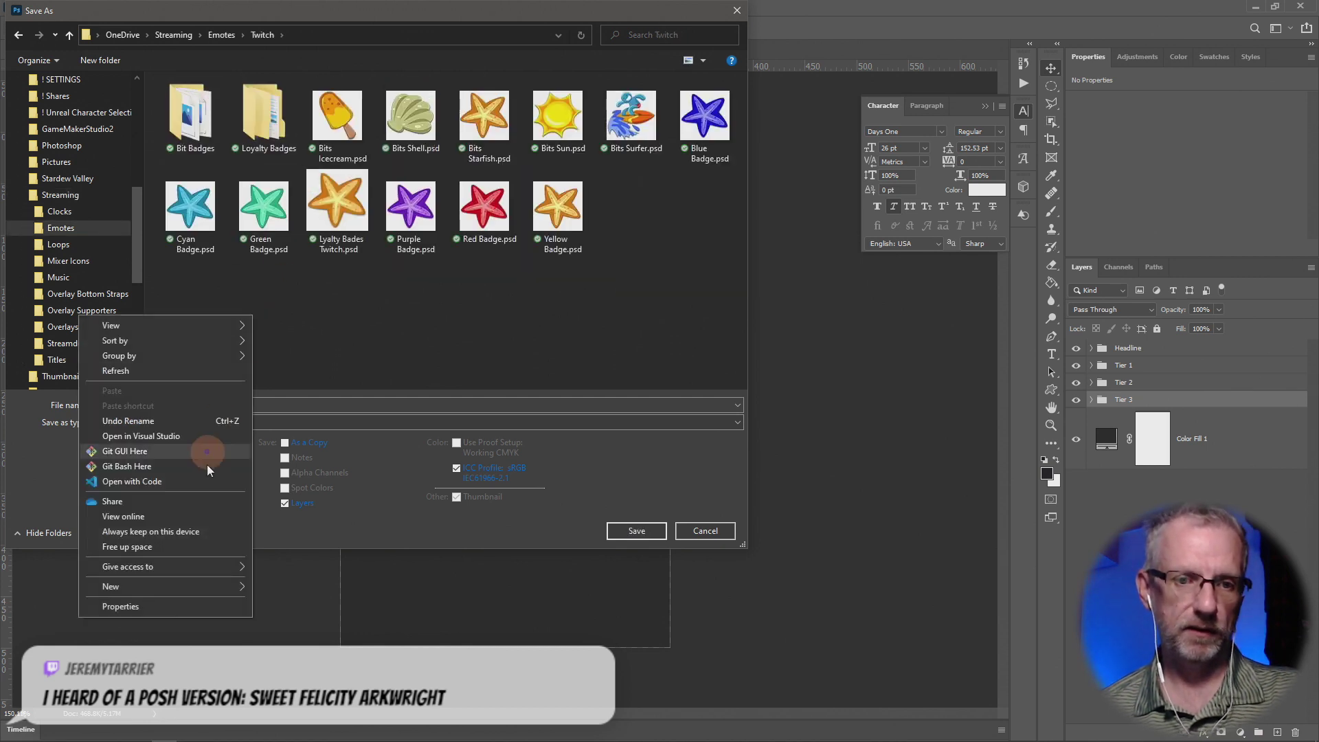
mouse_move(172, 595)
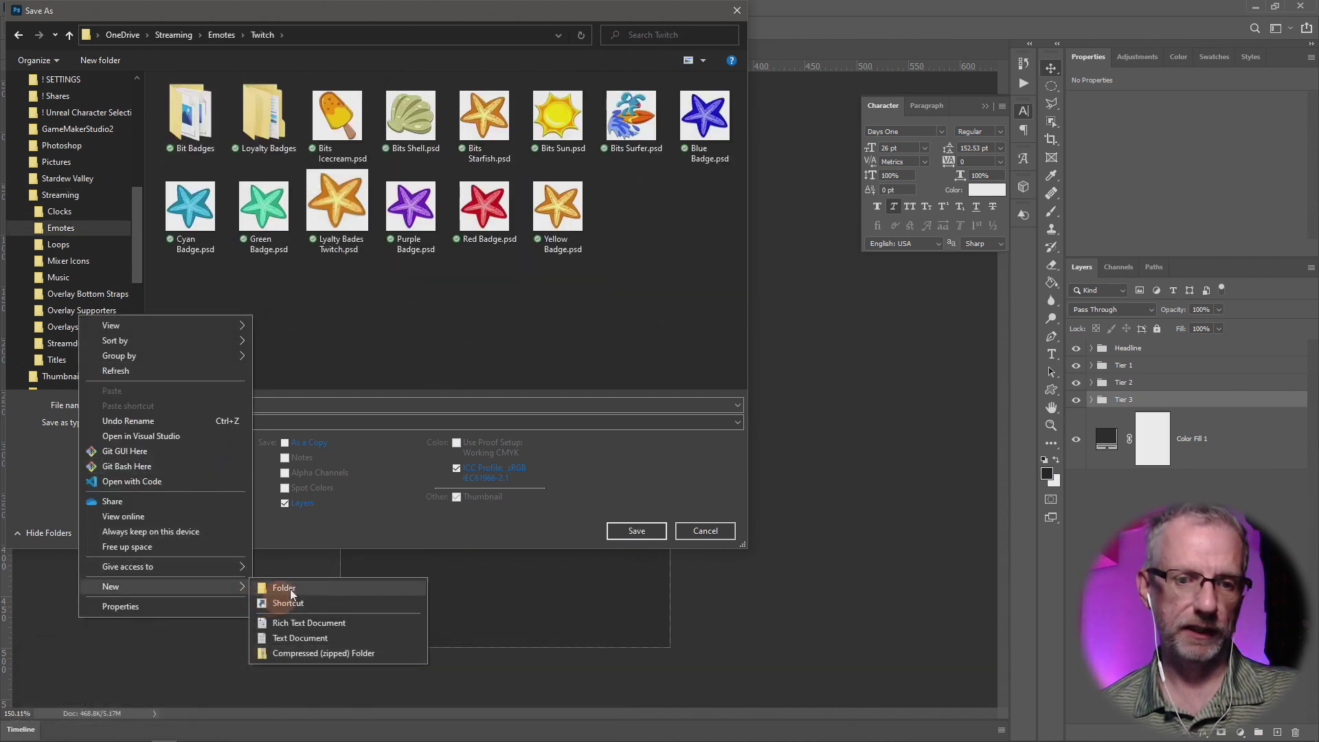
left_click(282, 589)
type("Chan")
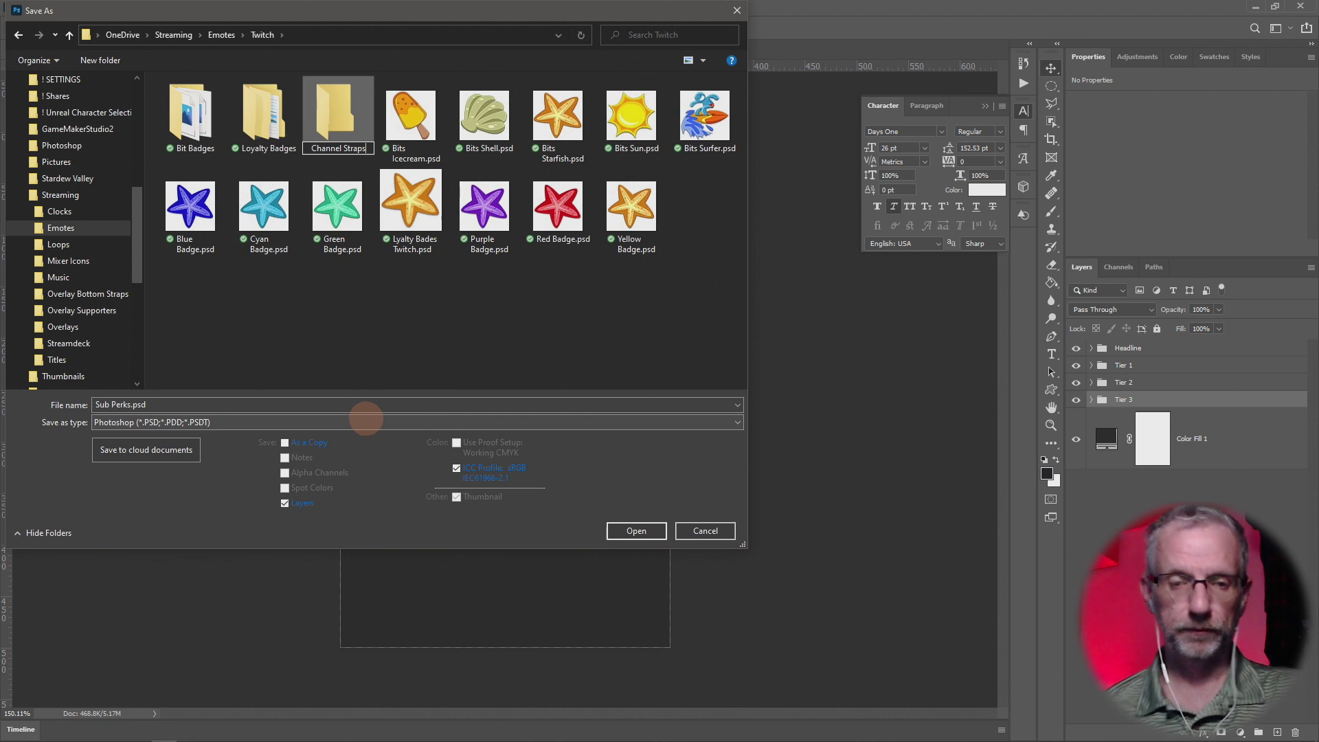
type("nel Straps")
key("Return")
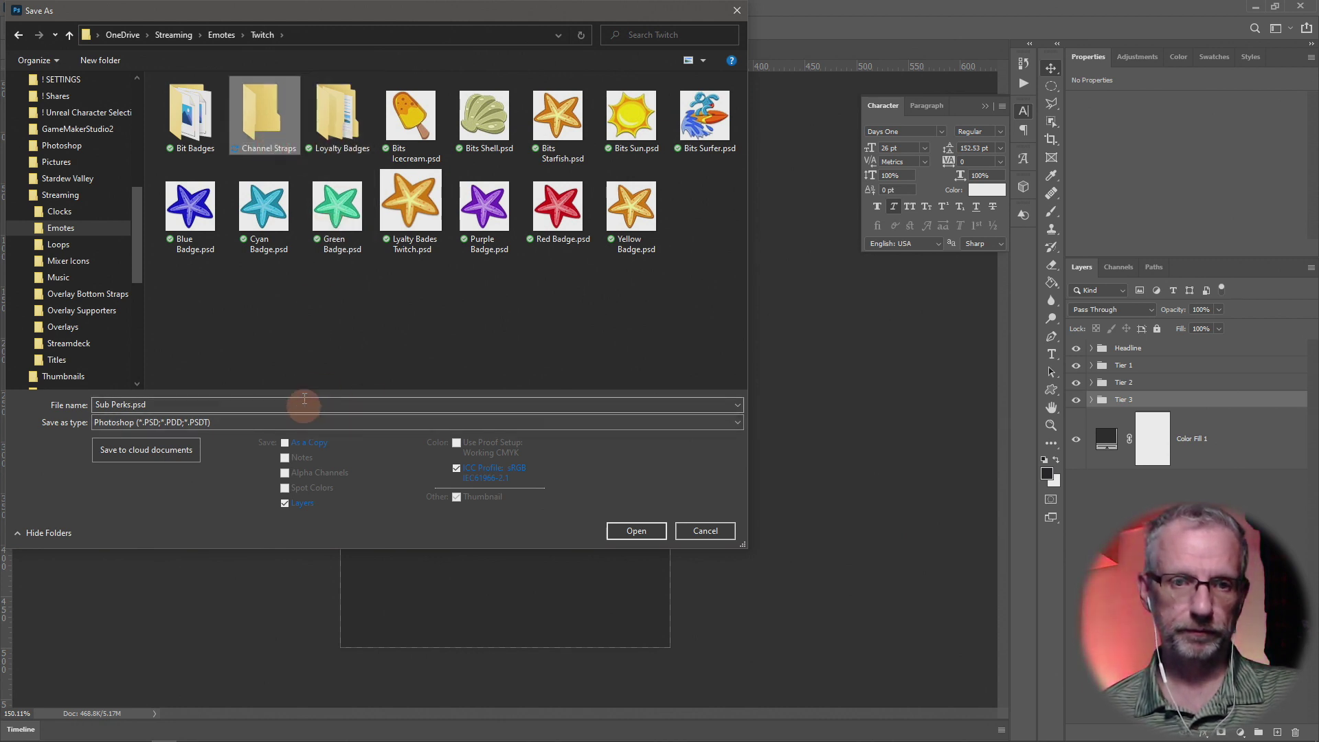
double_click(261, 127)
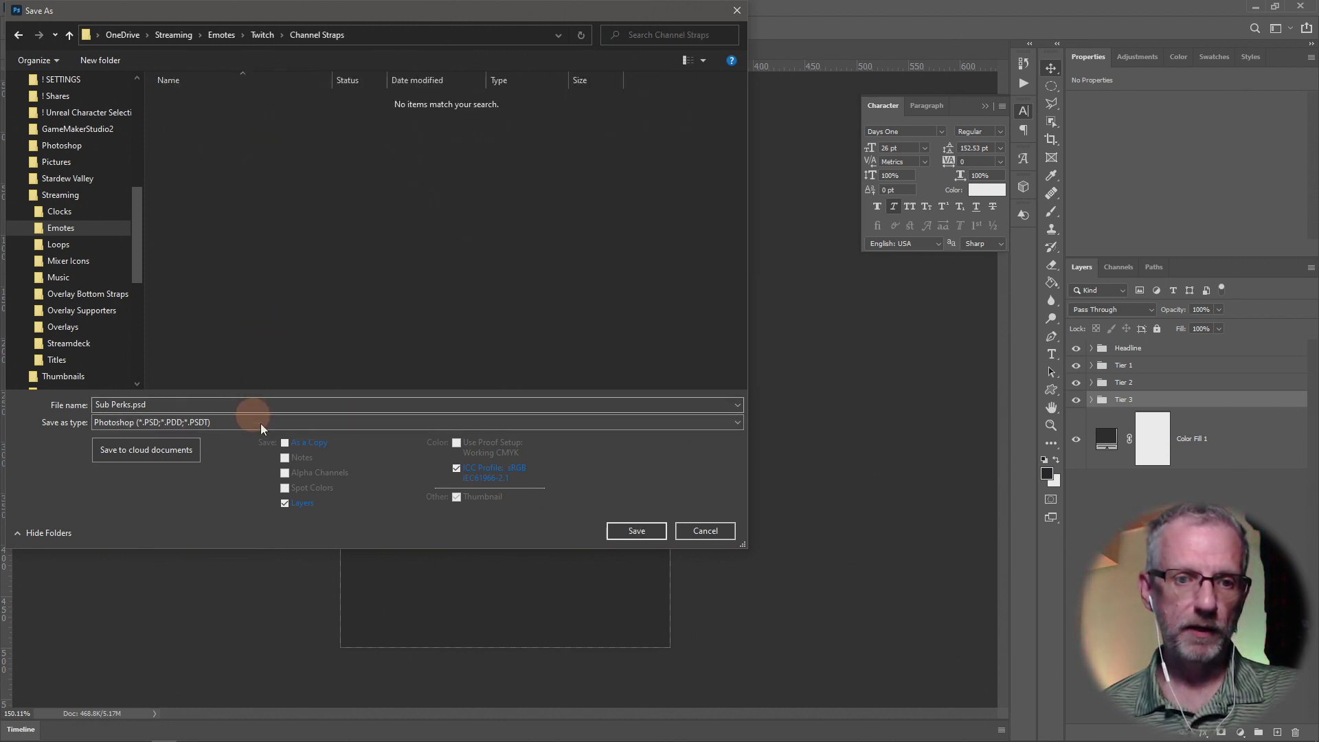
left_click(622, 533)
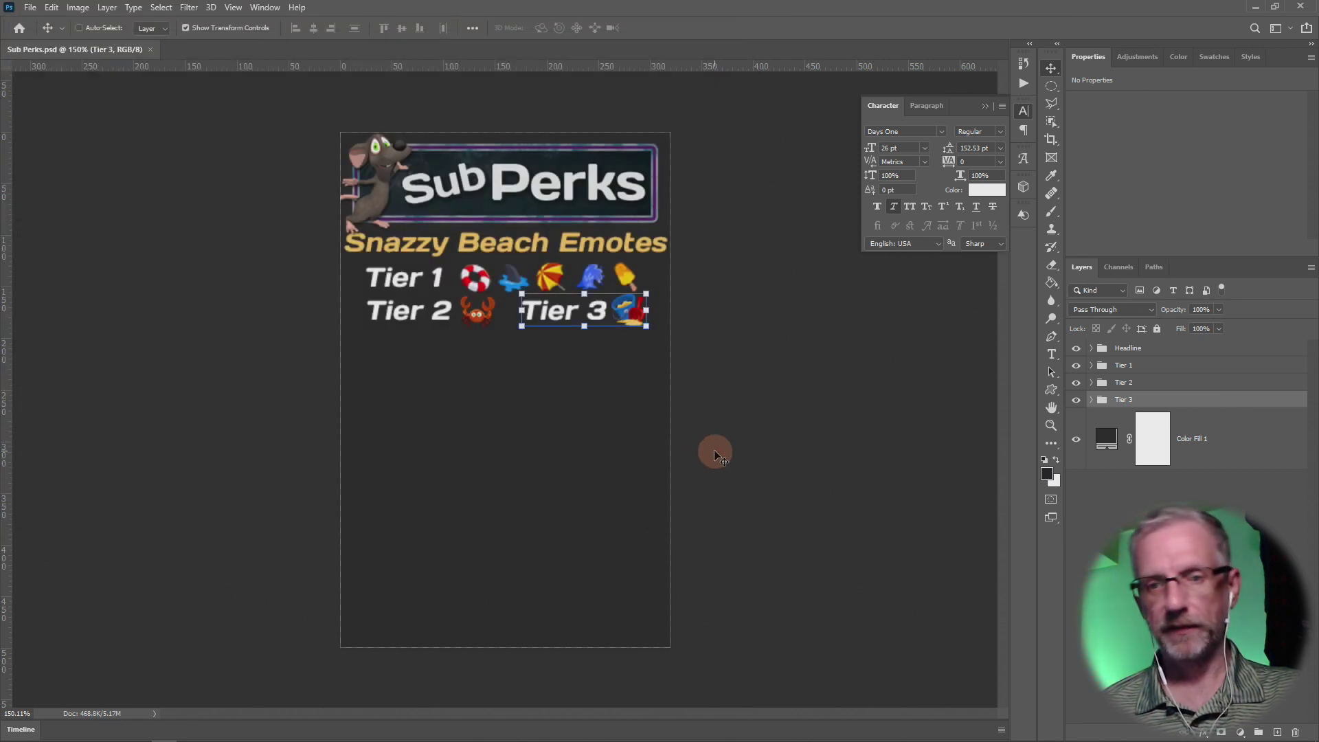
Step: Crop the canvas's lower edge to just below the tier emotes, about 191 px high, and check the artwork with the background fill briefly hidden
left_click(1055, 144)
left_click_drag(515, 646, 528, 489)
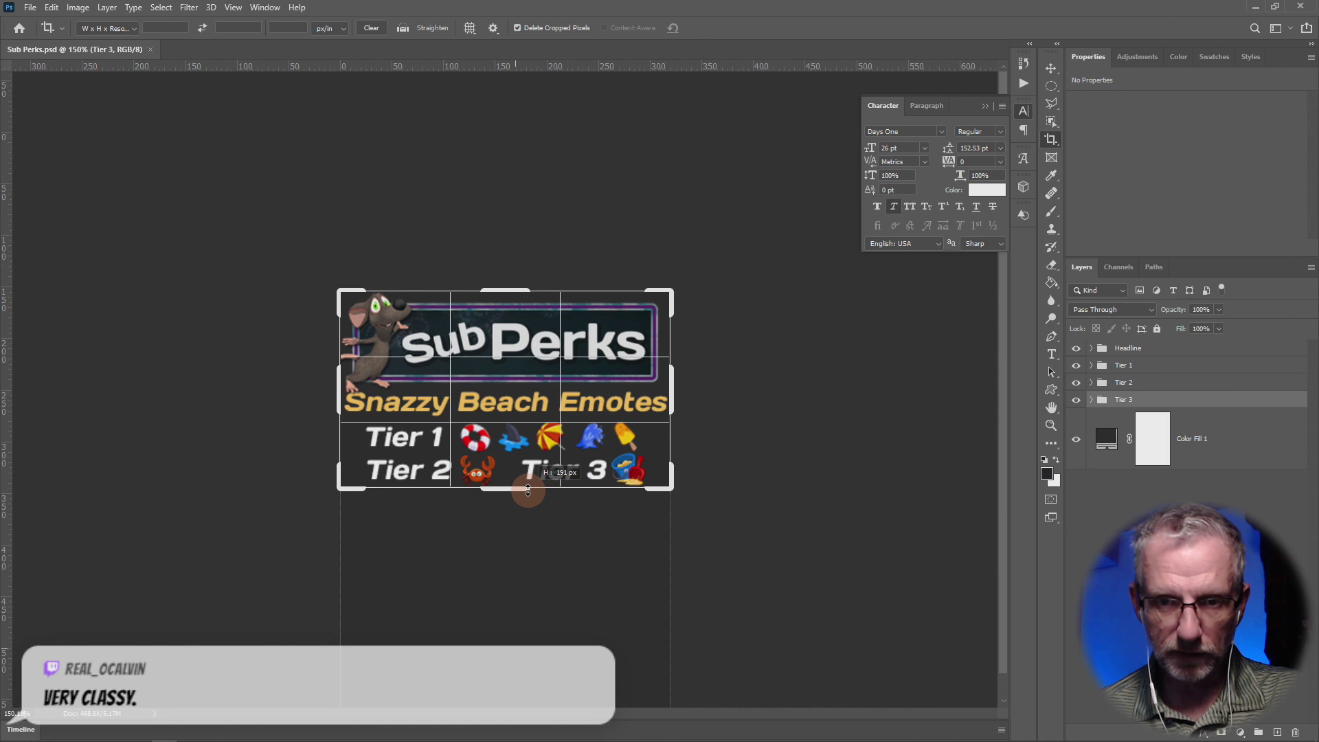
left_click_drag(528, 489, 530, 486)
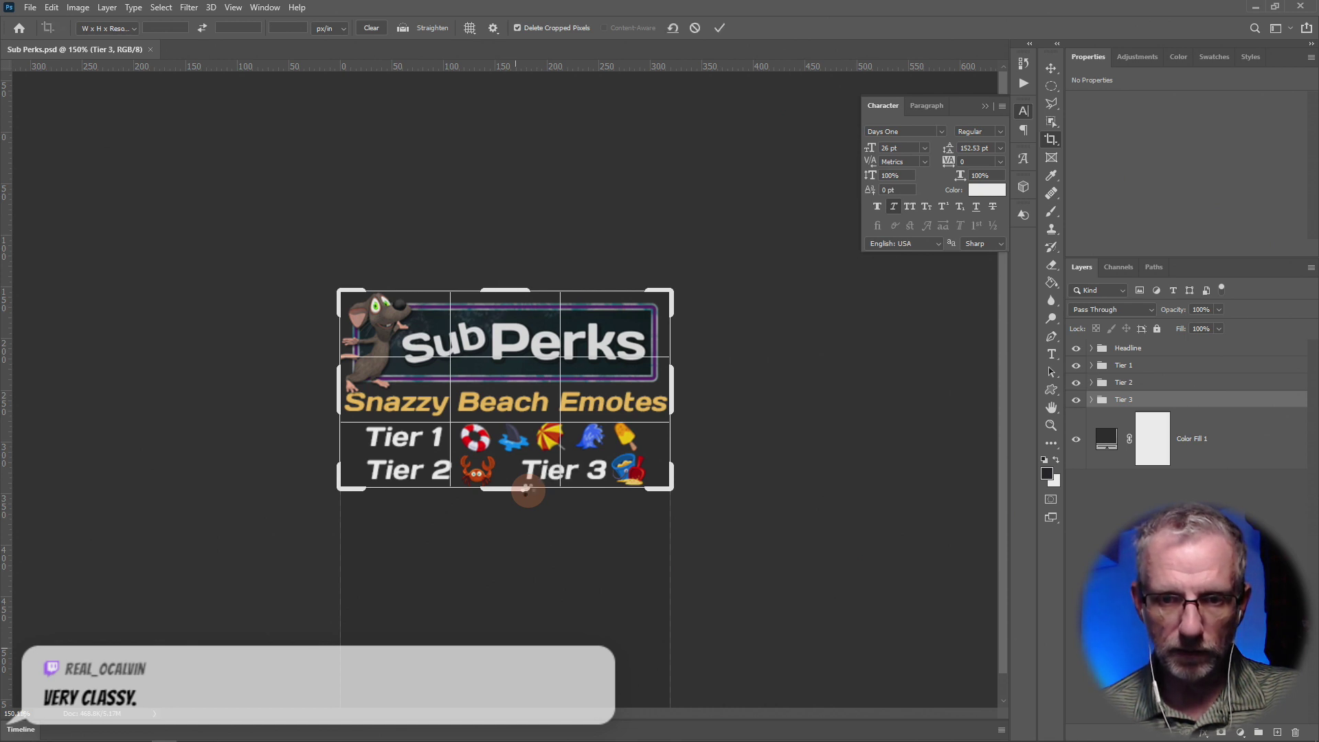
key("Return")
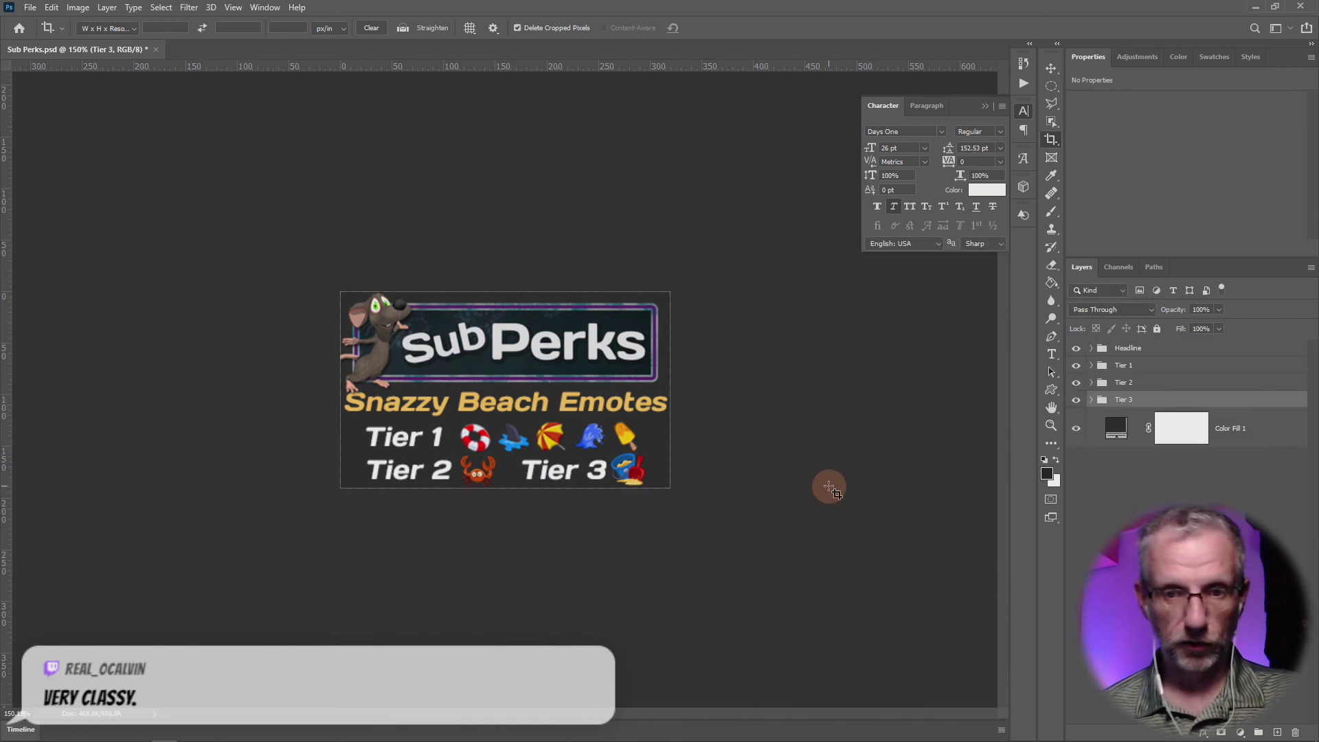
left_click(1076, 430)
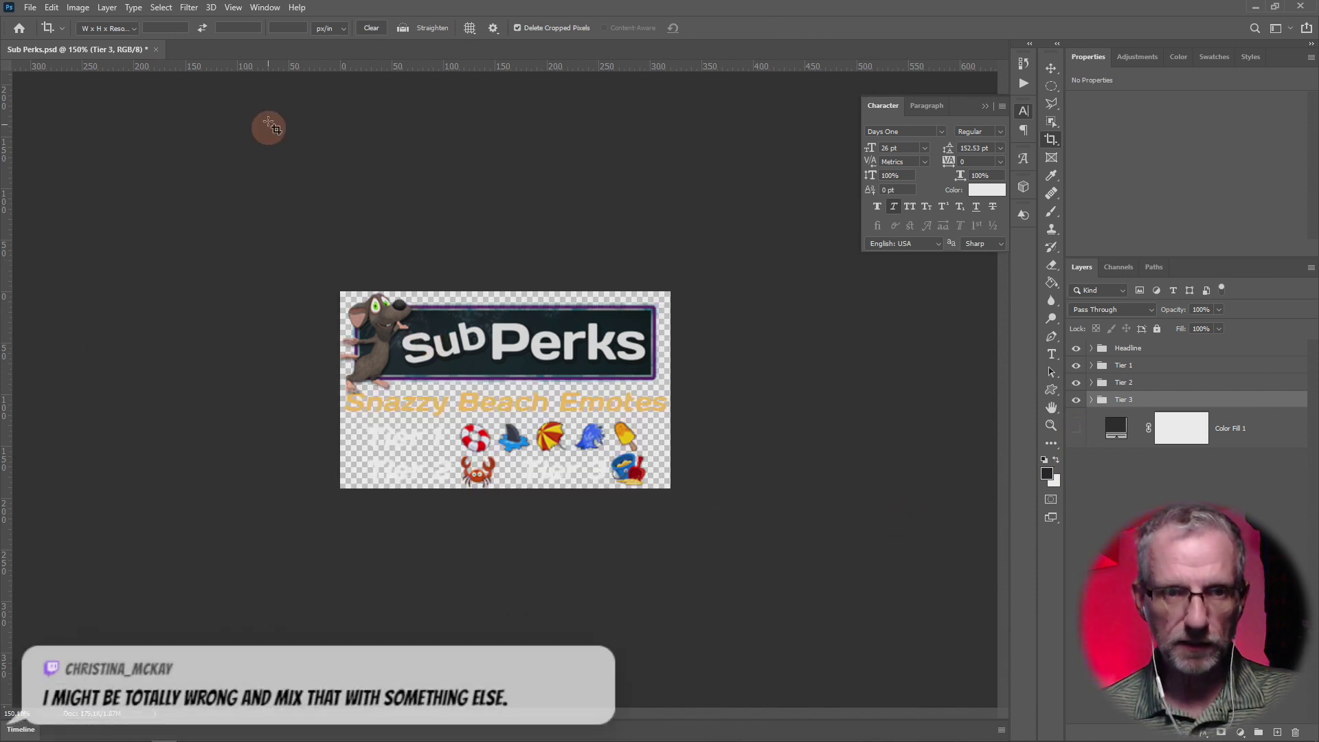
left_click(1076, 428)
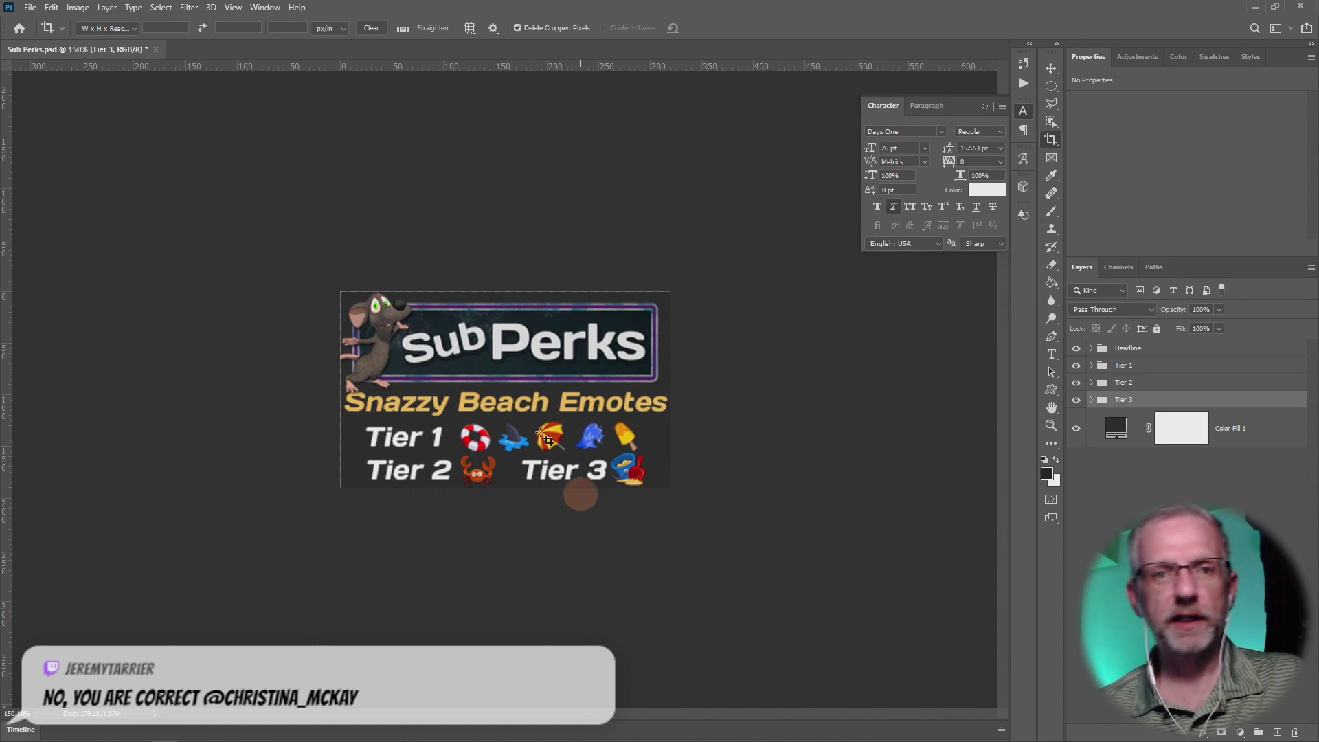
Step: Check the installed Photoshop version in the About Photoshop window and close it
left_click(299, 8)
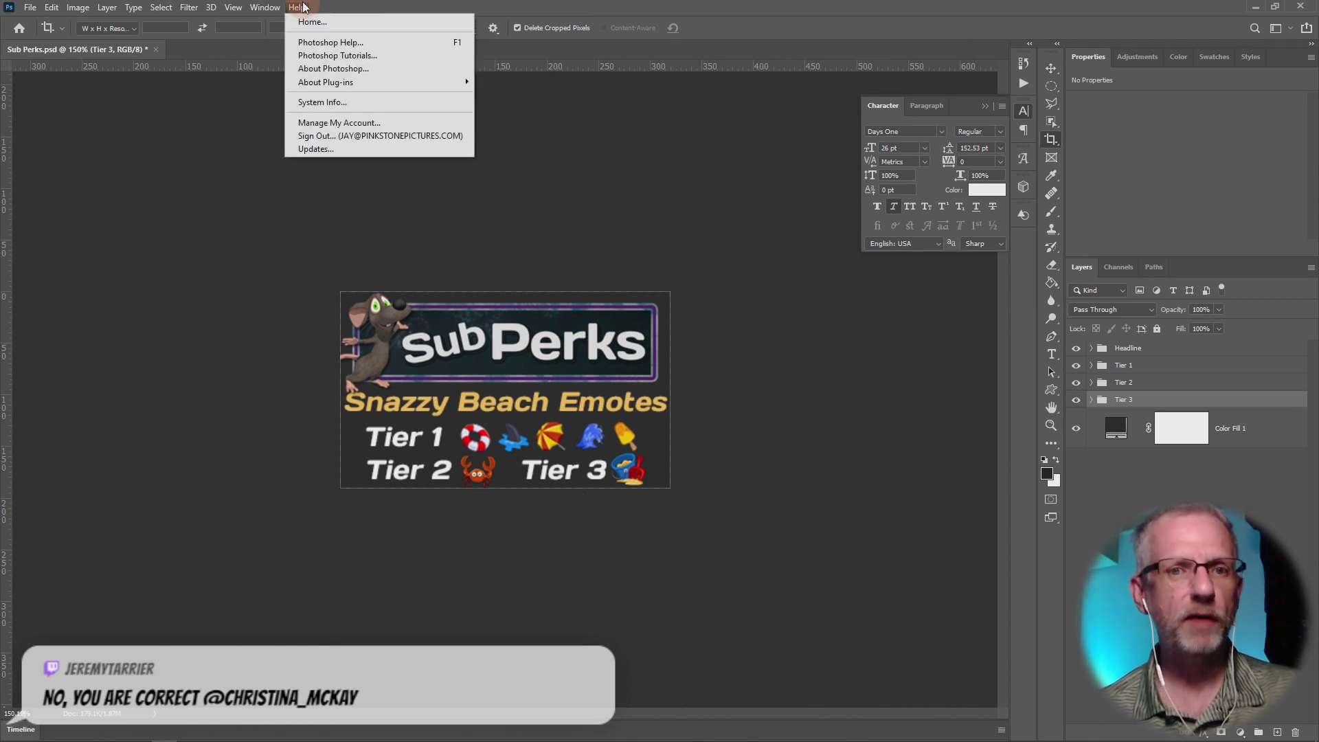
left_click(387, 47)
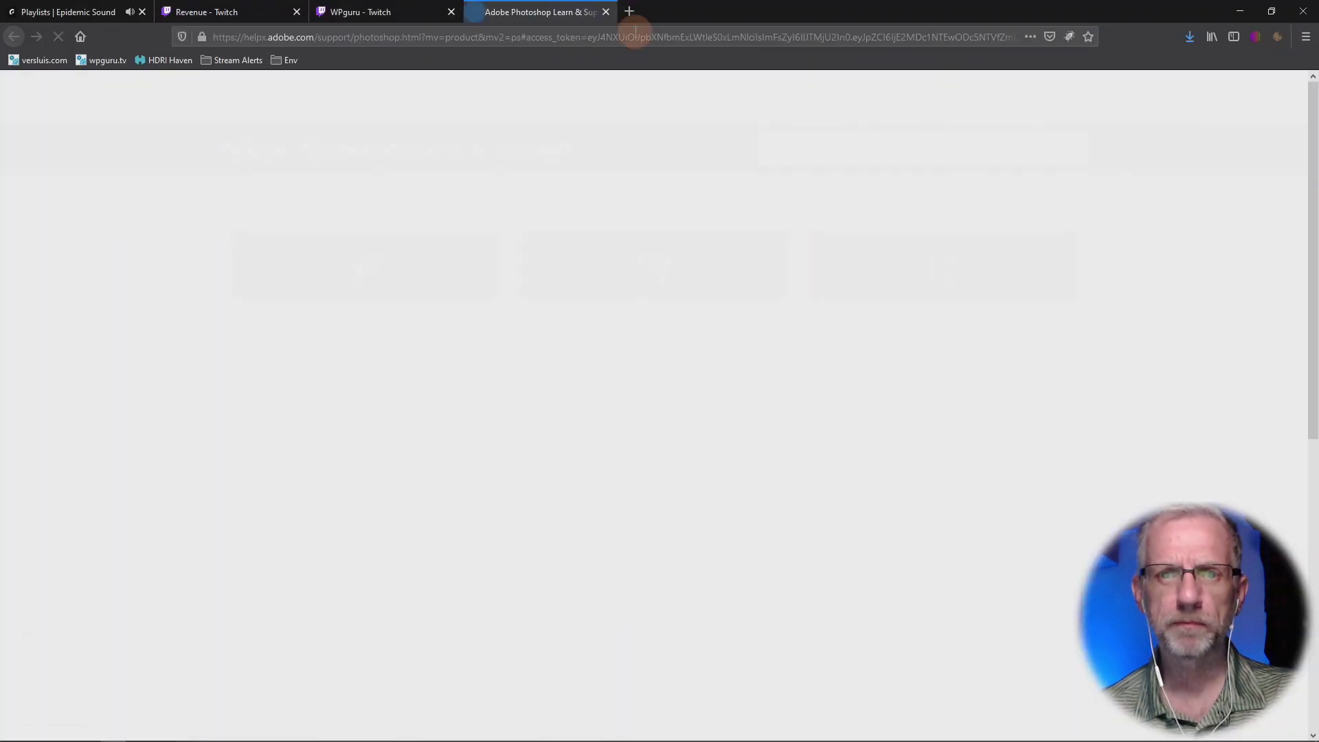
left_click(606, 11)
key("alt+Tab")
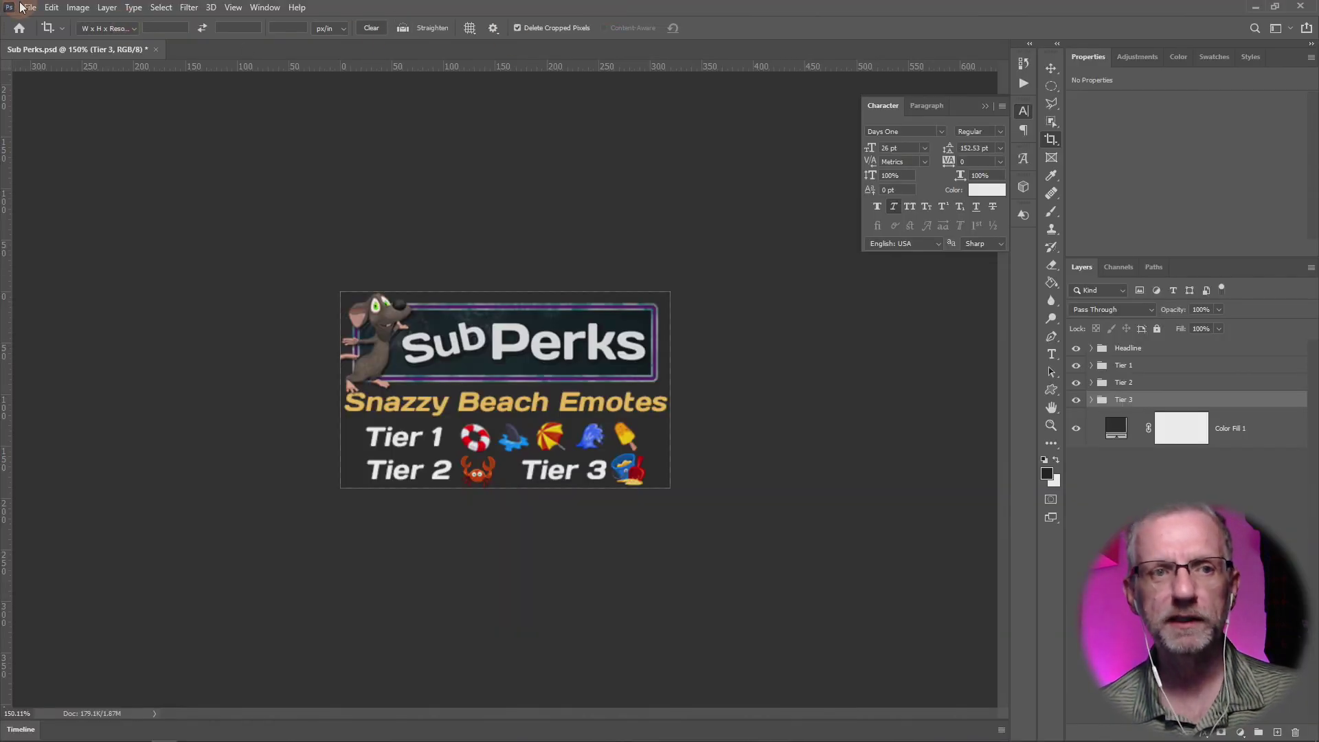
left_click(297, 7)
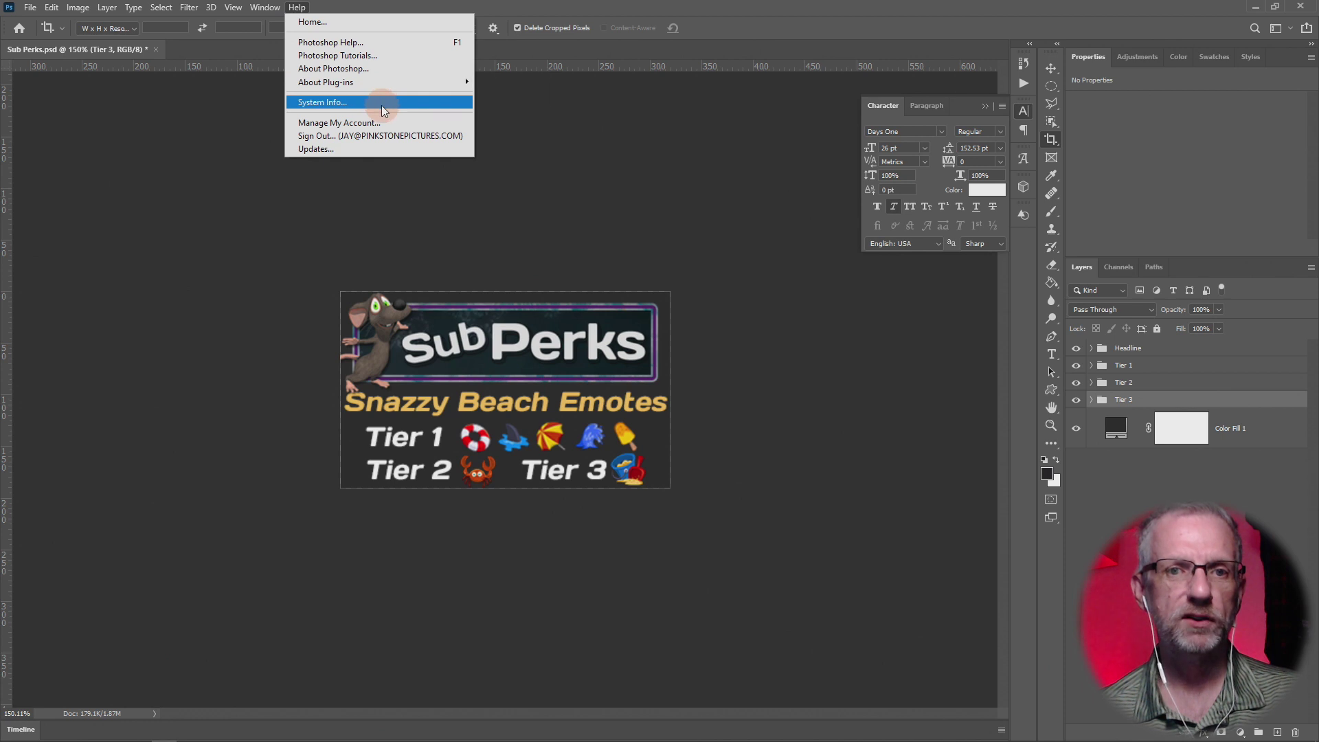
left_click(389, 69)
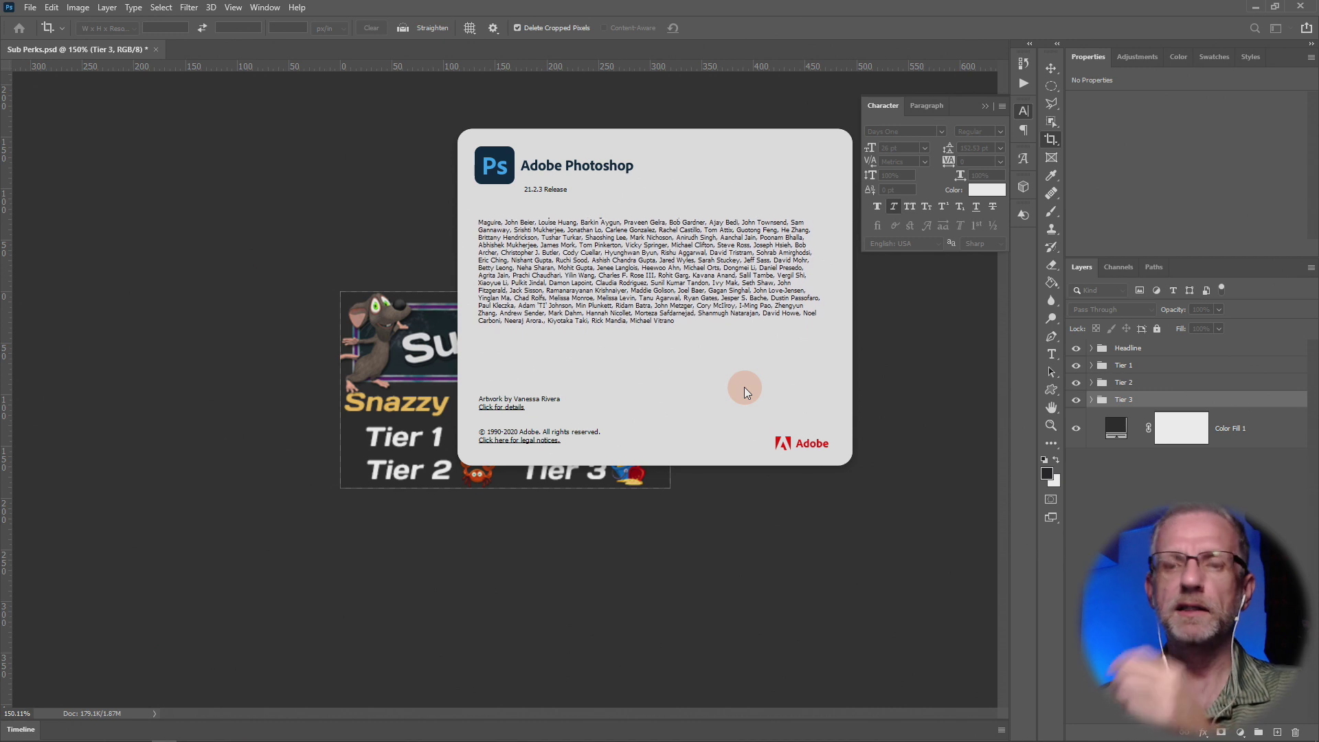
left_click(739, 331)
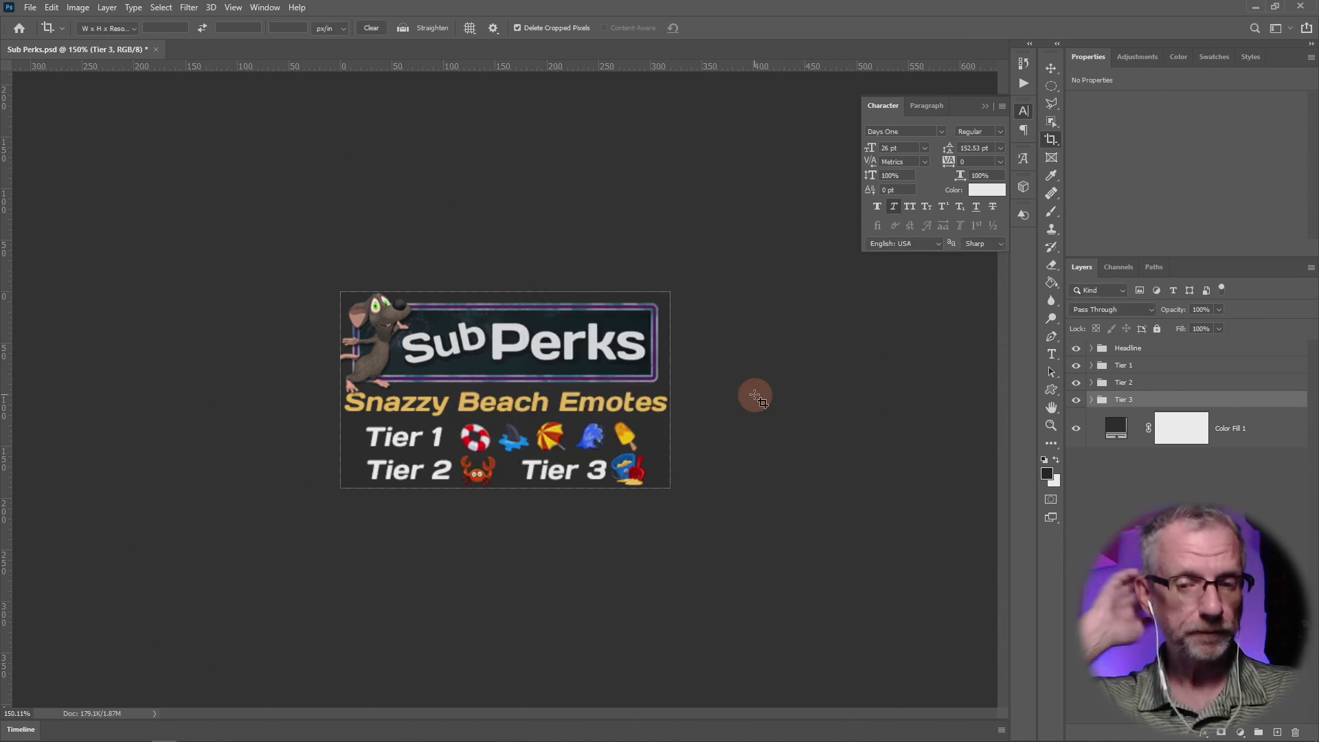
Step: Hide the Color Fill 1 background layer and set up a PNG export with the Smaller File (8-bit) option enabled
scroll(755, 397, "up", 5)
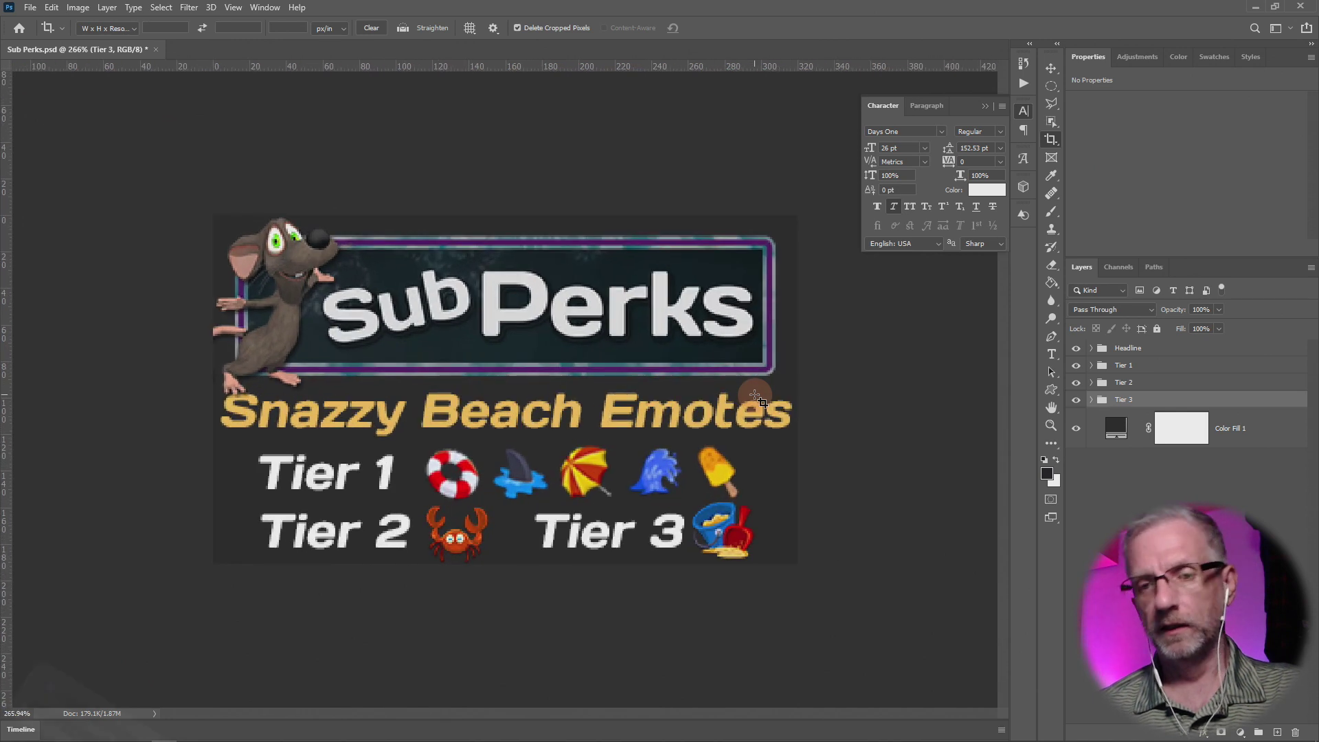
scroll(755, 397, "down", 2)
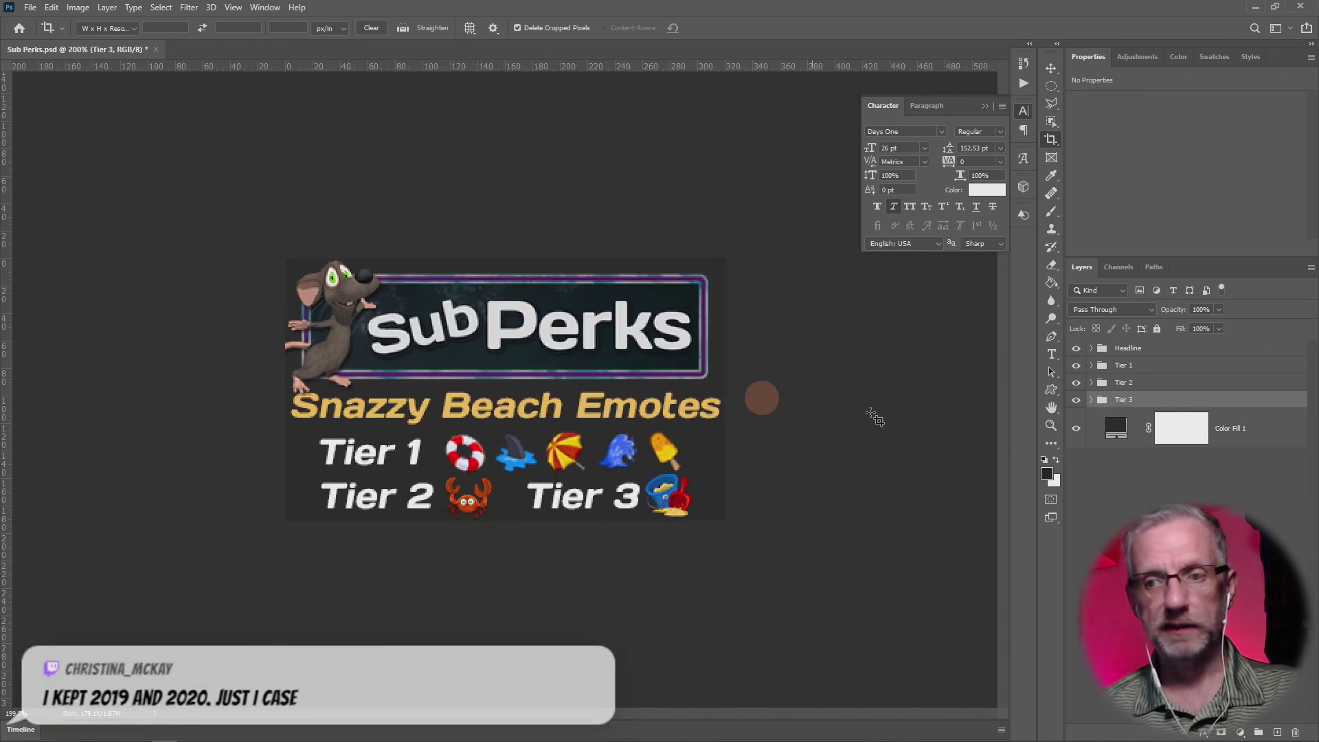
left_click(1076, 428)
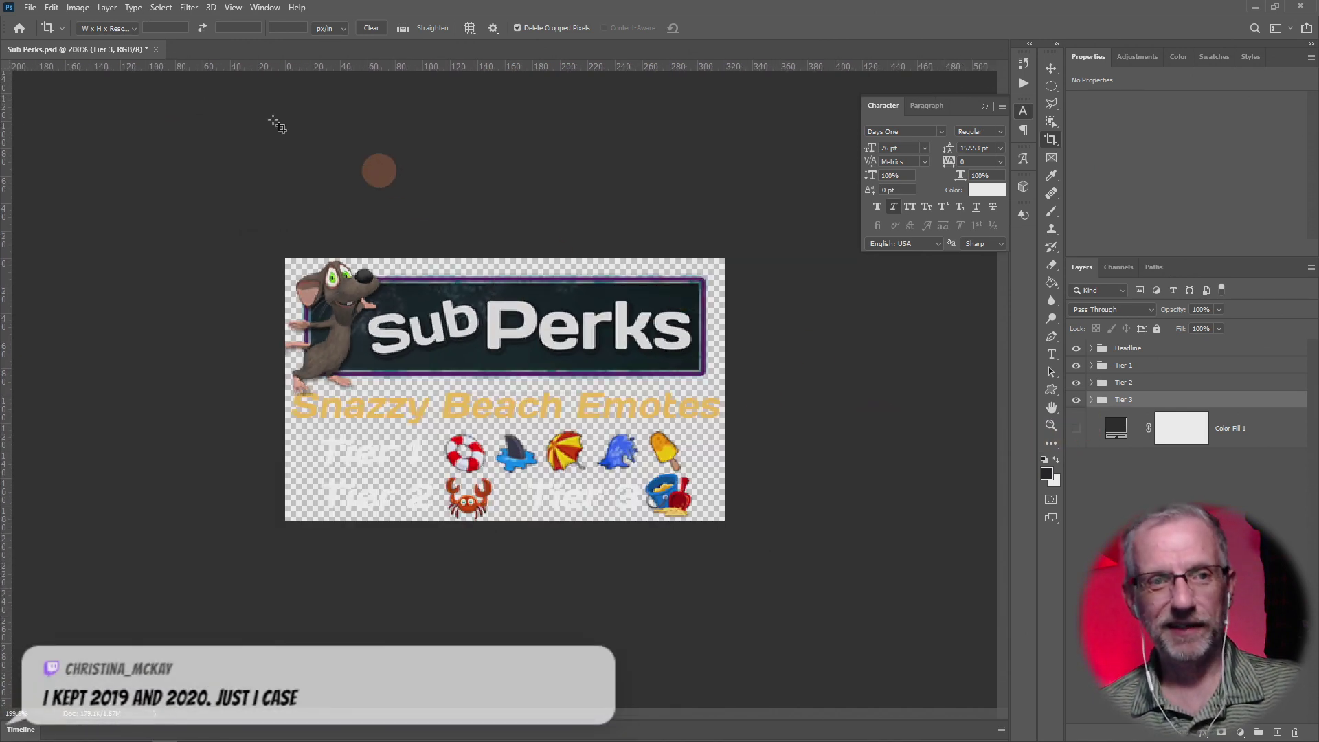
left_click(30, 7)
mouse_move(69, 205)
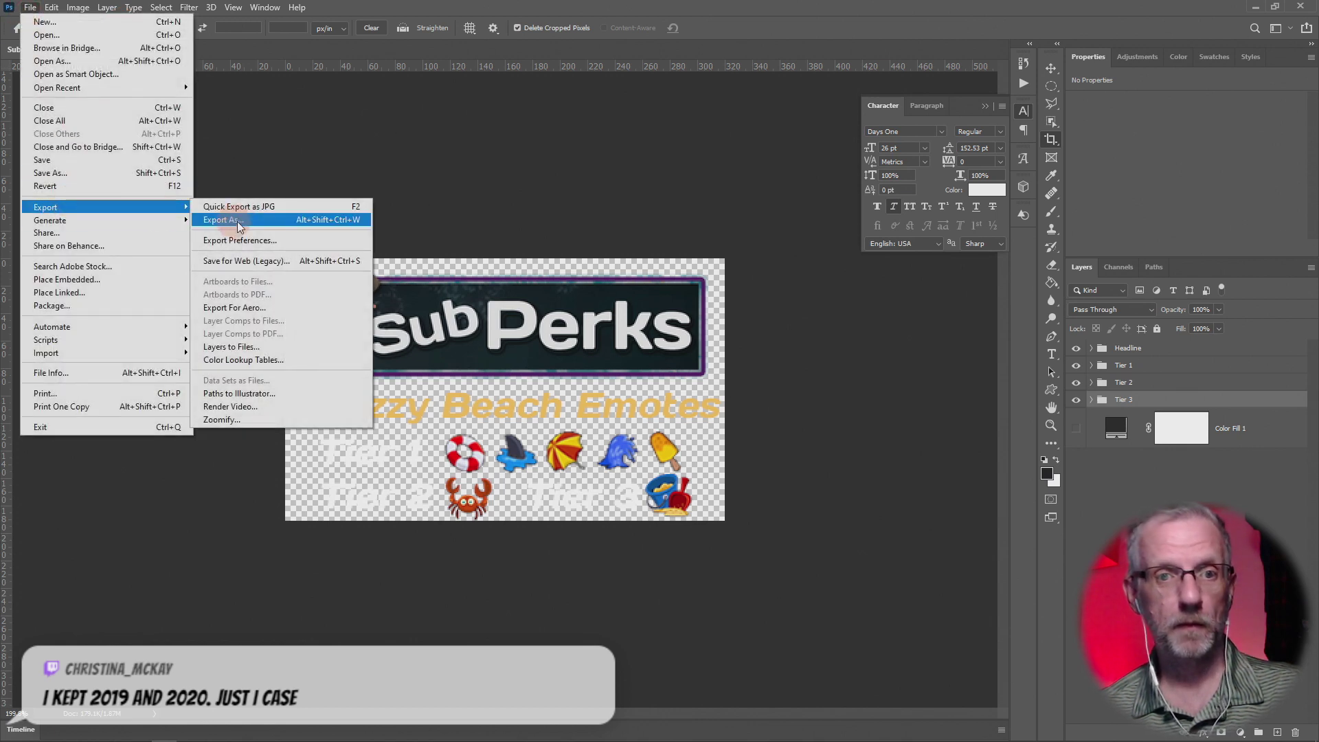
left_click(232, 220)
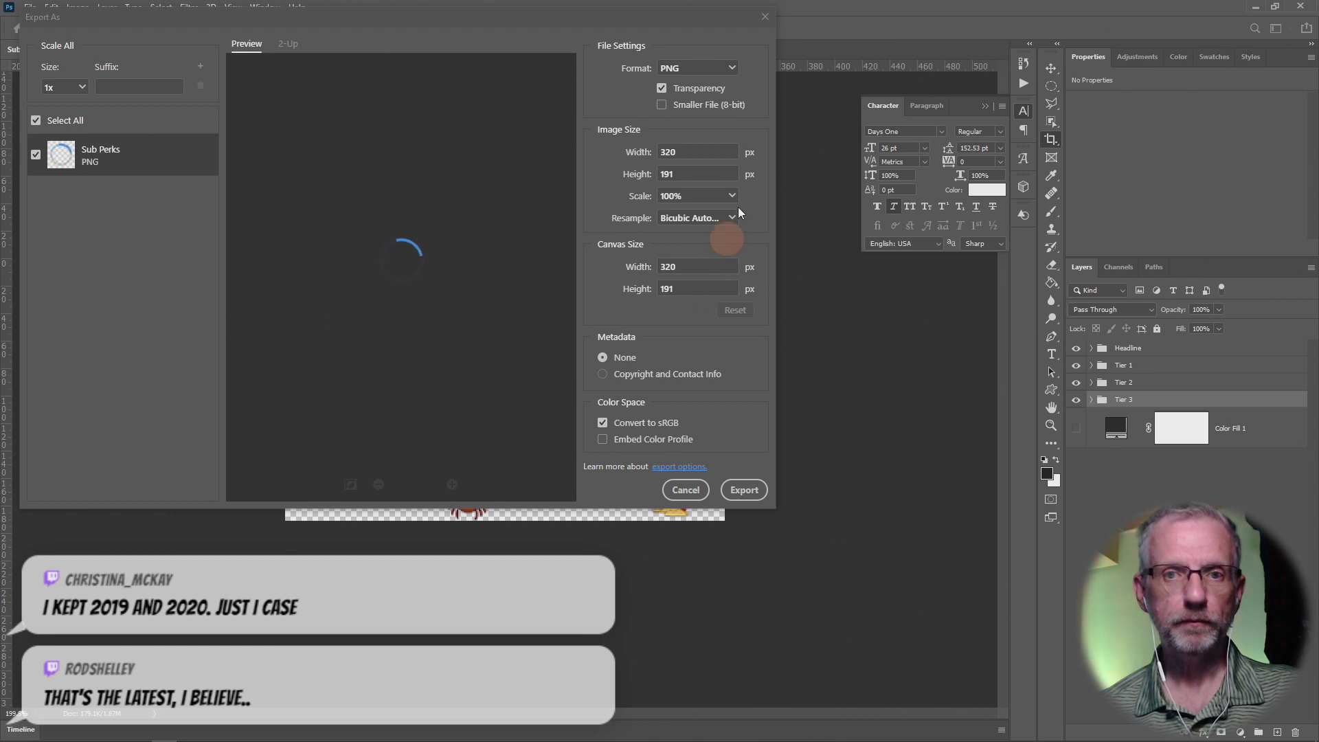
left_click(663, 107)
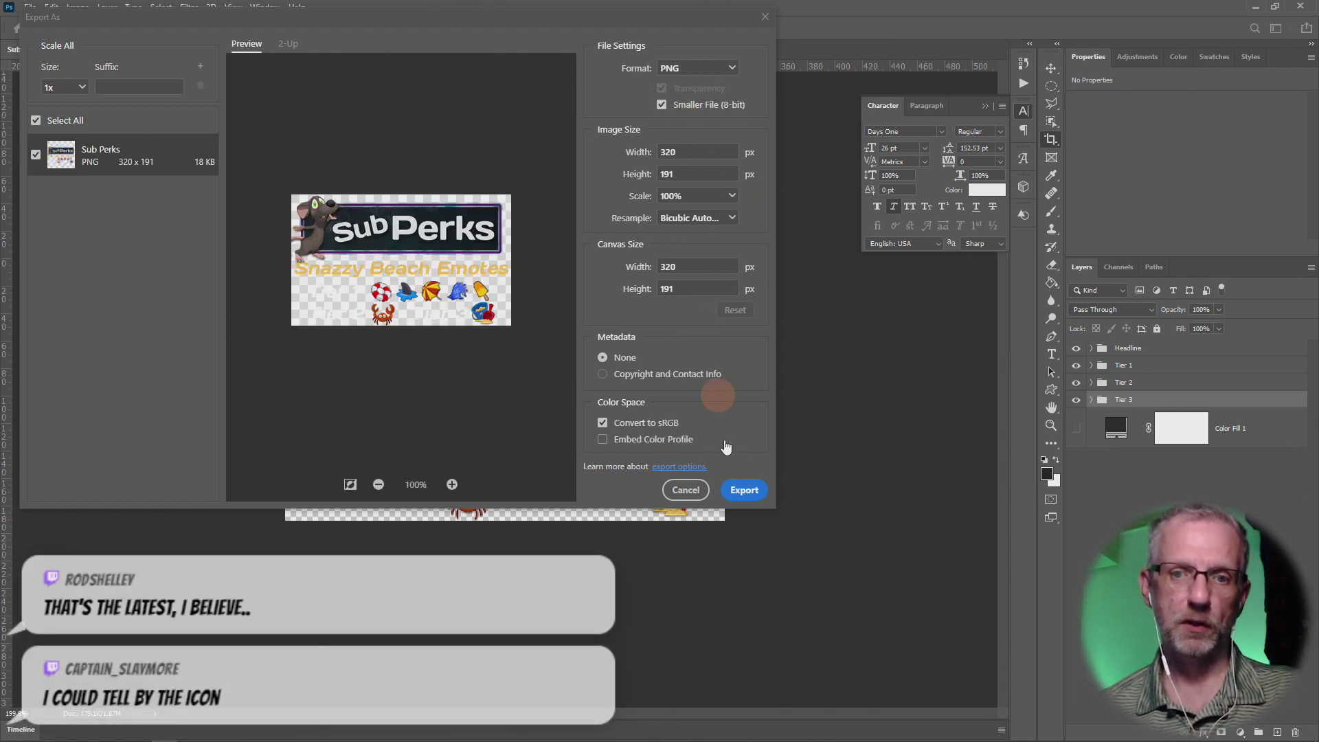
Step: Export the graphic as Sub Perks.png into the Channel Straps folder inside the Twitch emotes folder
left_click(742, 494)
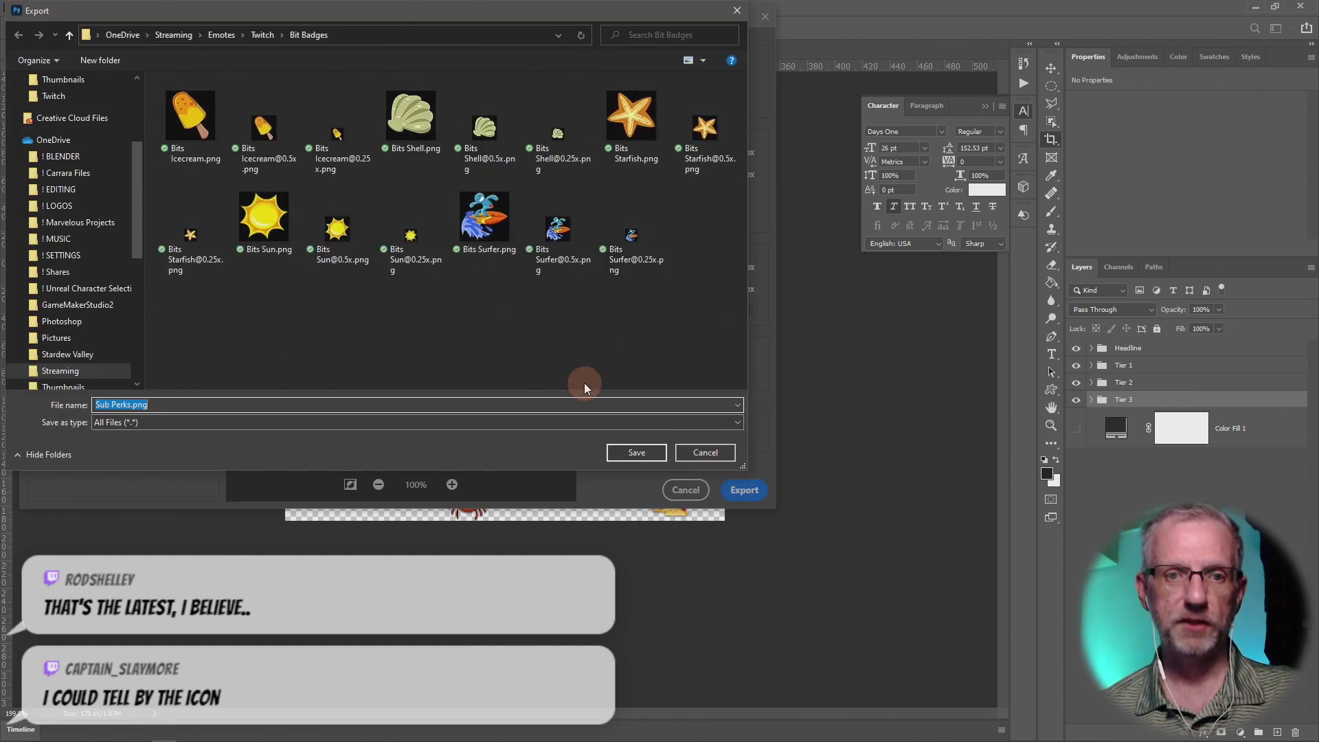
left_click(265, 35)
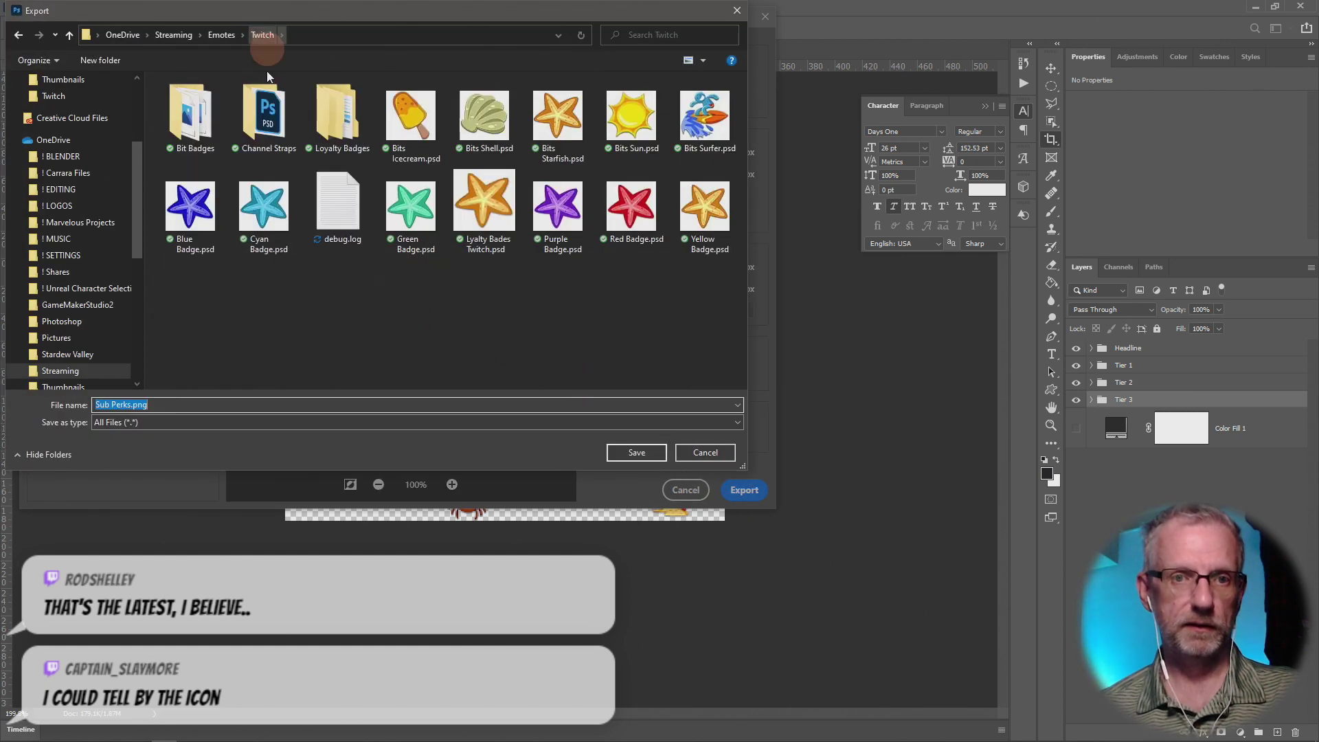
double_click(261, 113)
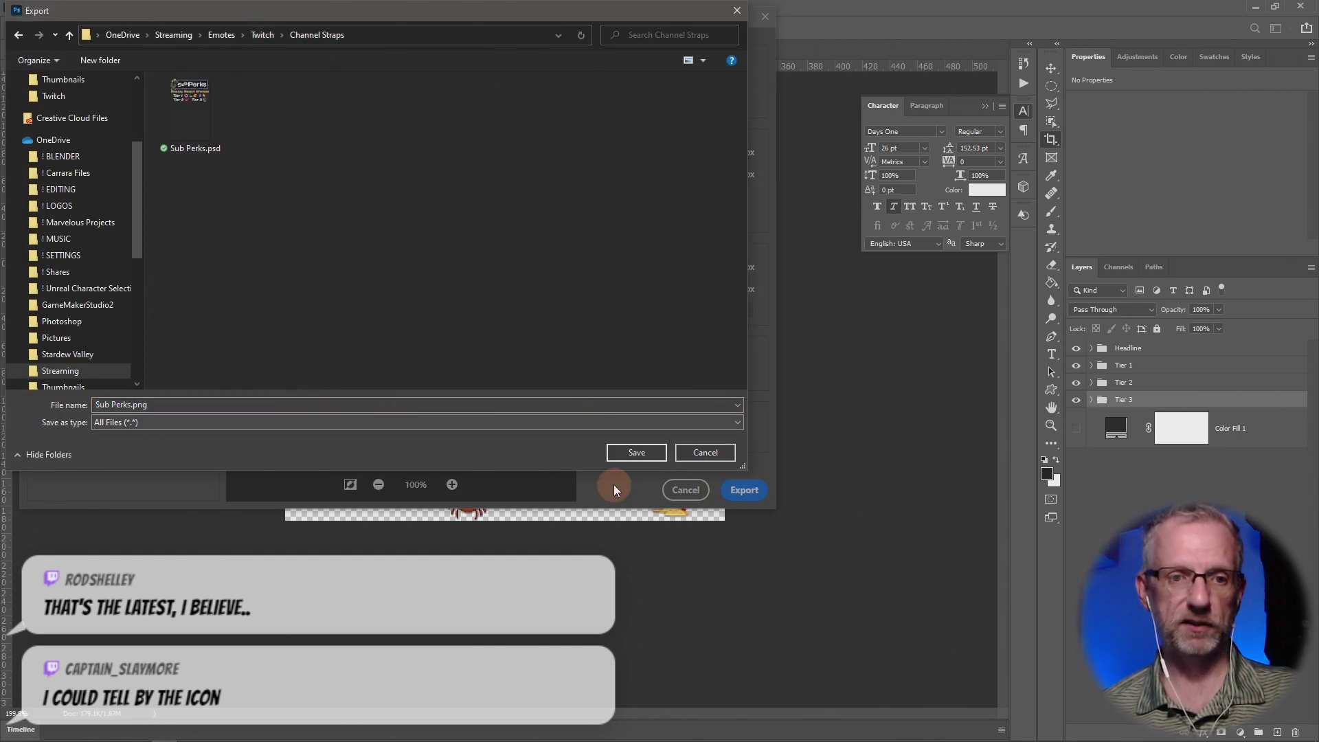
left_click(637, 452)
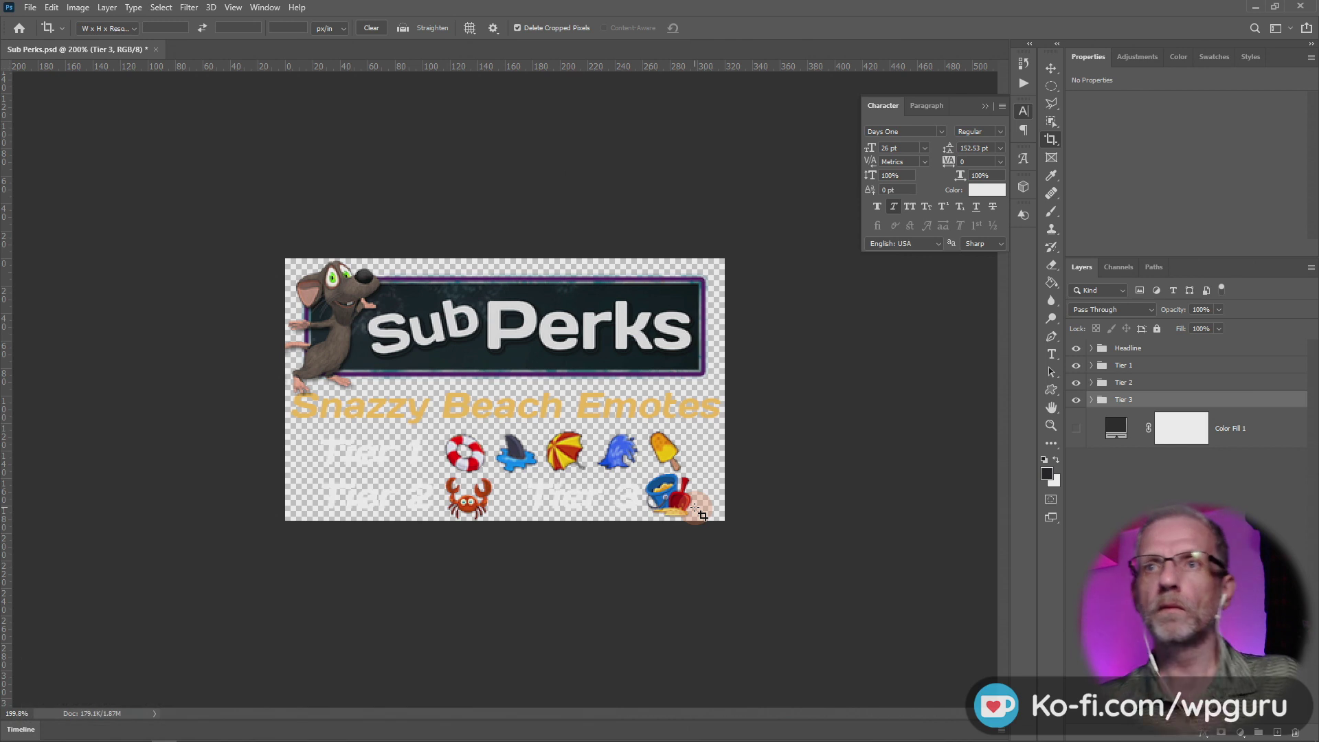
Step: Switch to the WPguru Twitch channel page, turn on panel editing, and start uploading a new image for the Sub Perks panel
key("alt+Tab")
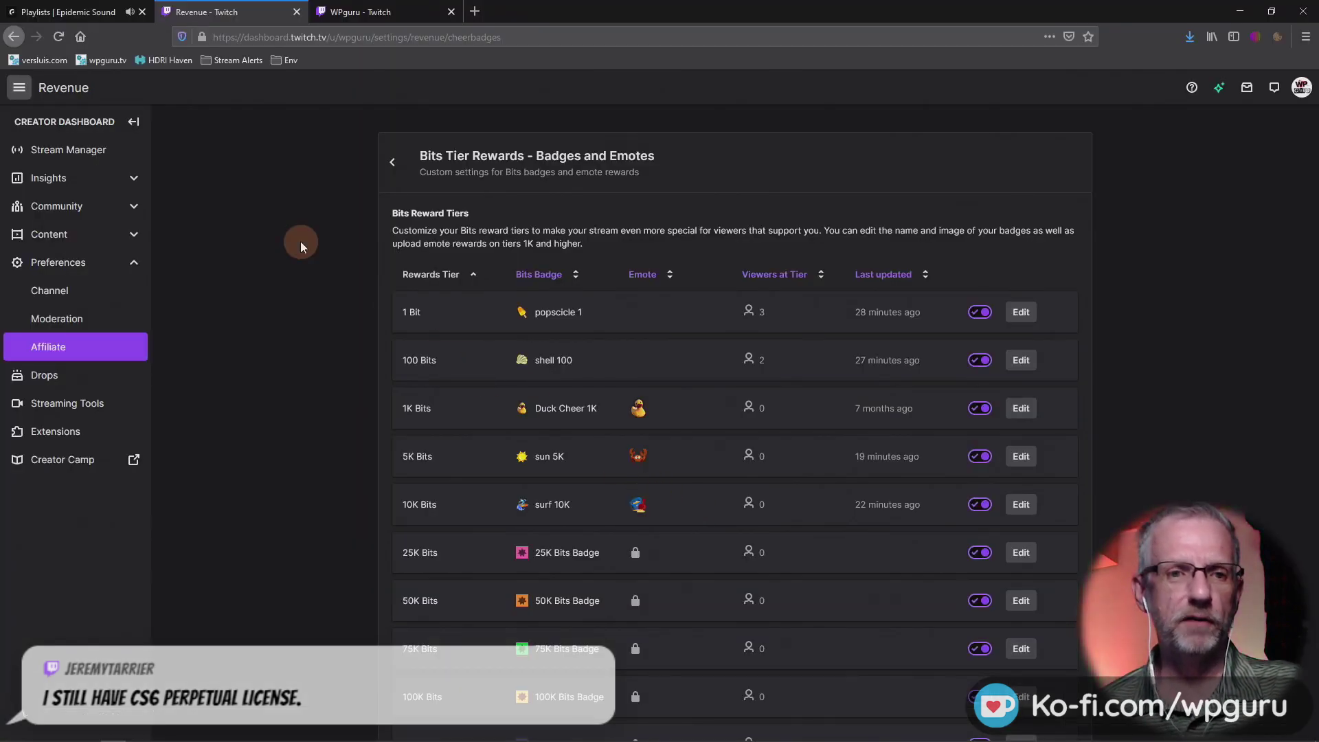
left_click(363, 13)
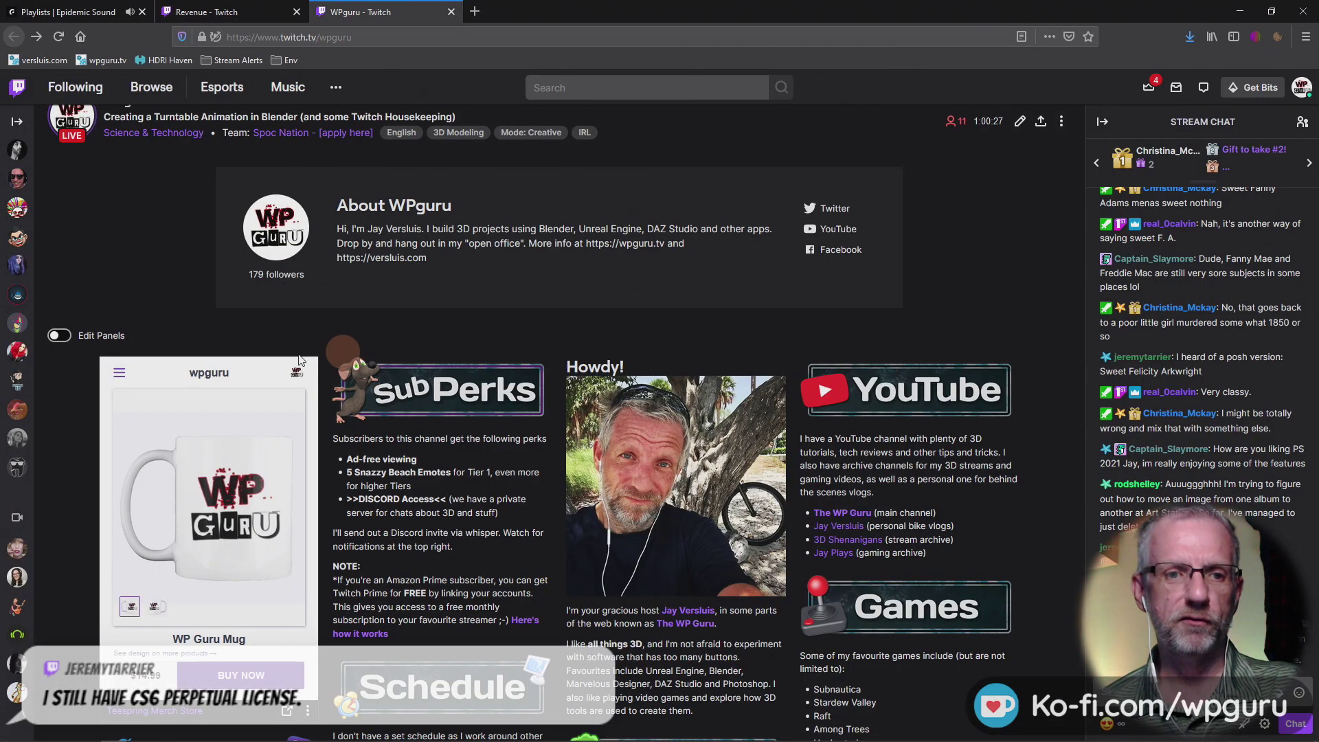
left_click(58, 336)
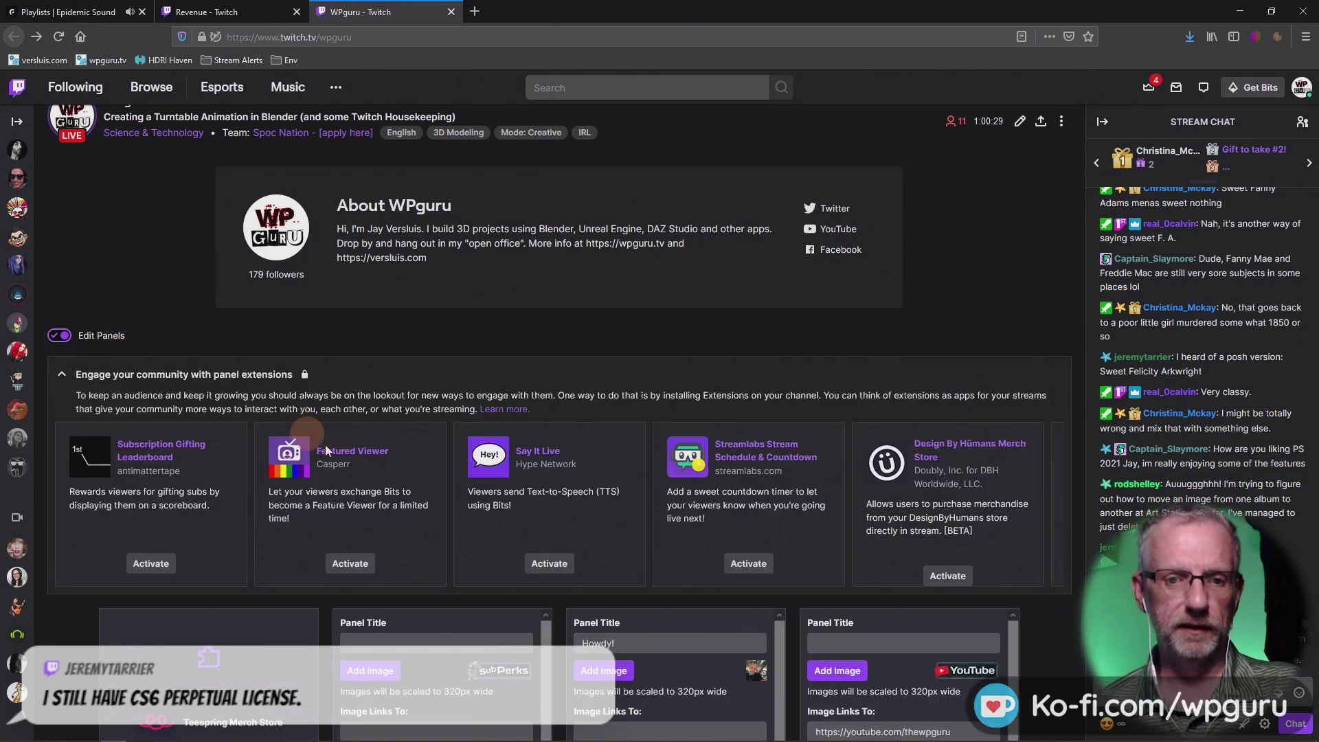
scroll(400, 471, "down", 4)
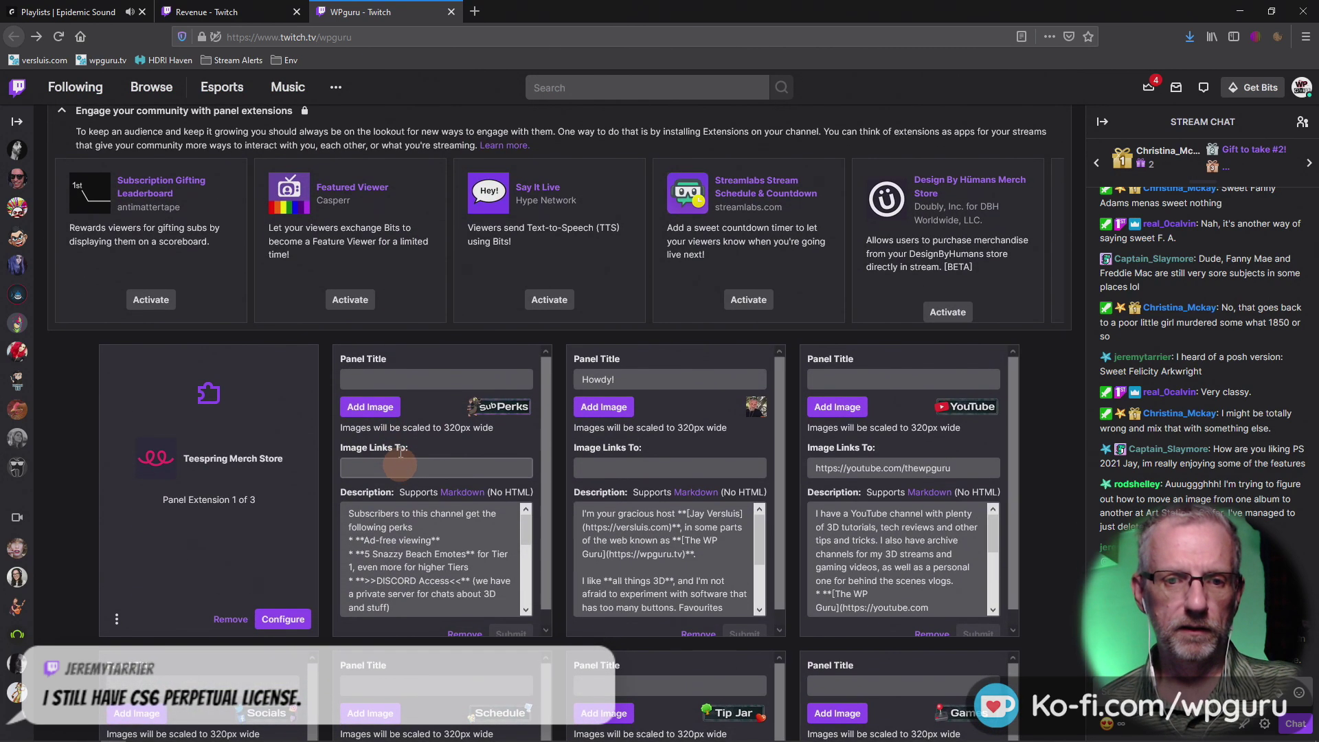
left_click(369, 407)
left_click(644, 402)
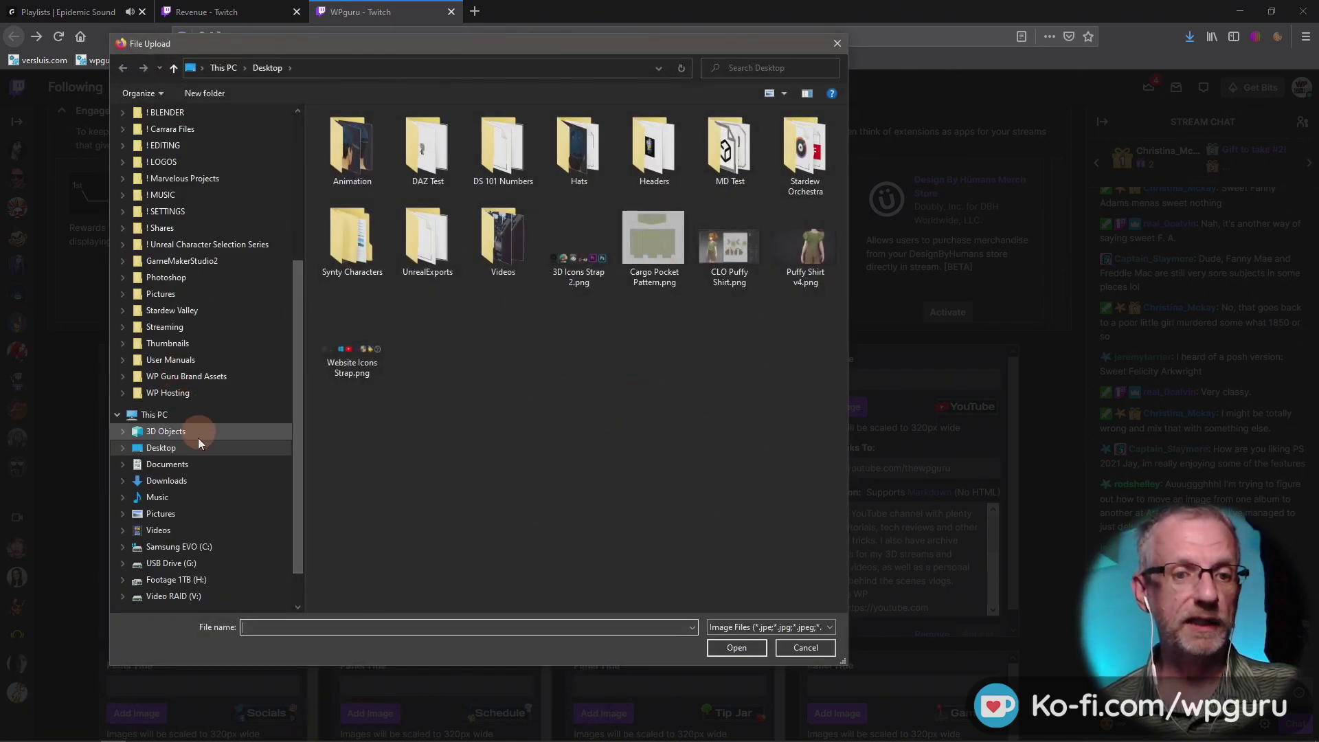
Step: Upload Sub Perks.png from OneDrive > Streaming > Emotes > Twitch > Channel Straps as the panel image, keeping the full image area
left_click(217, 331)
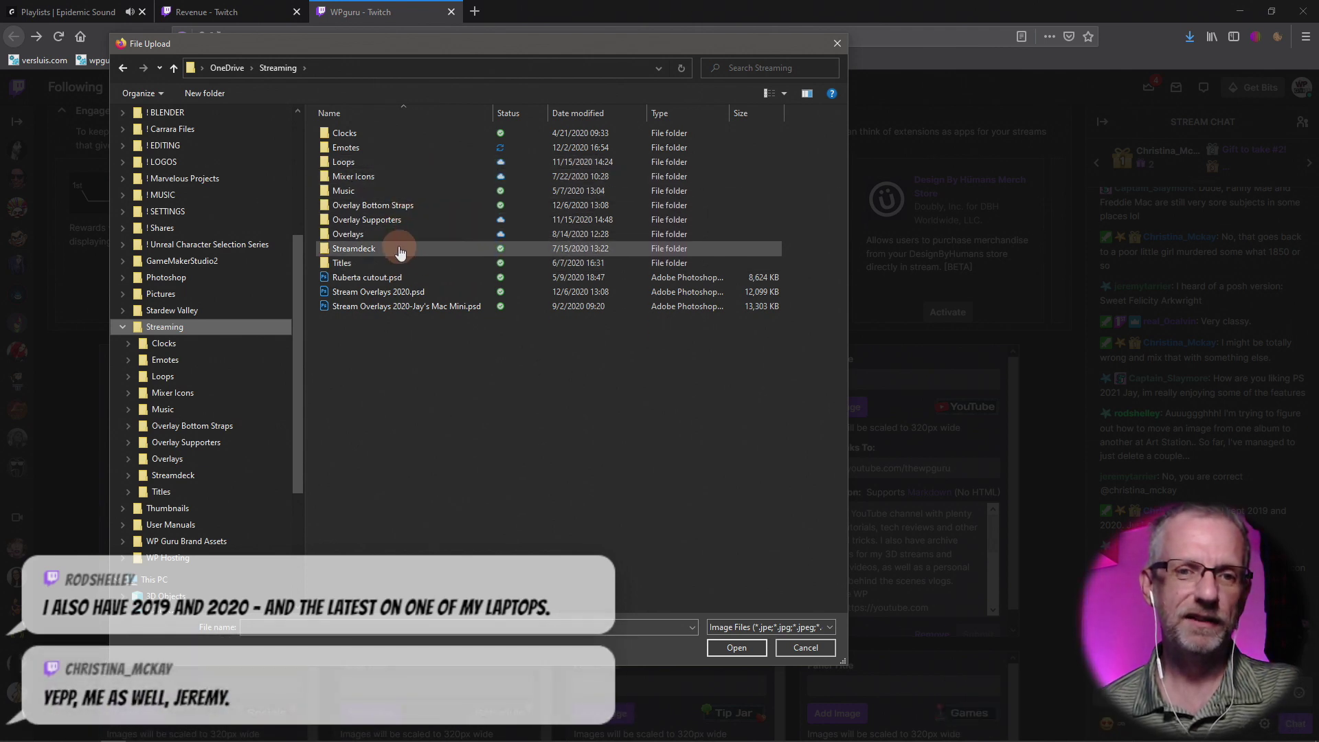
double_click(394, 147)
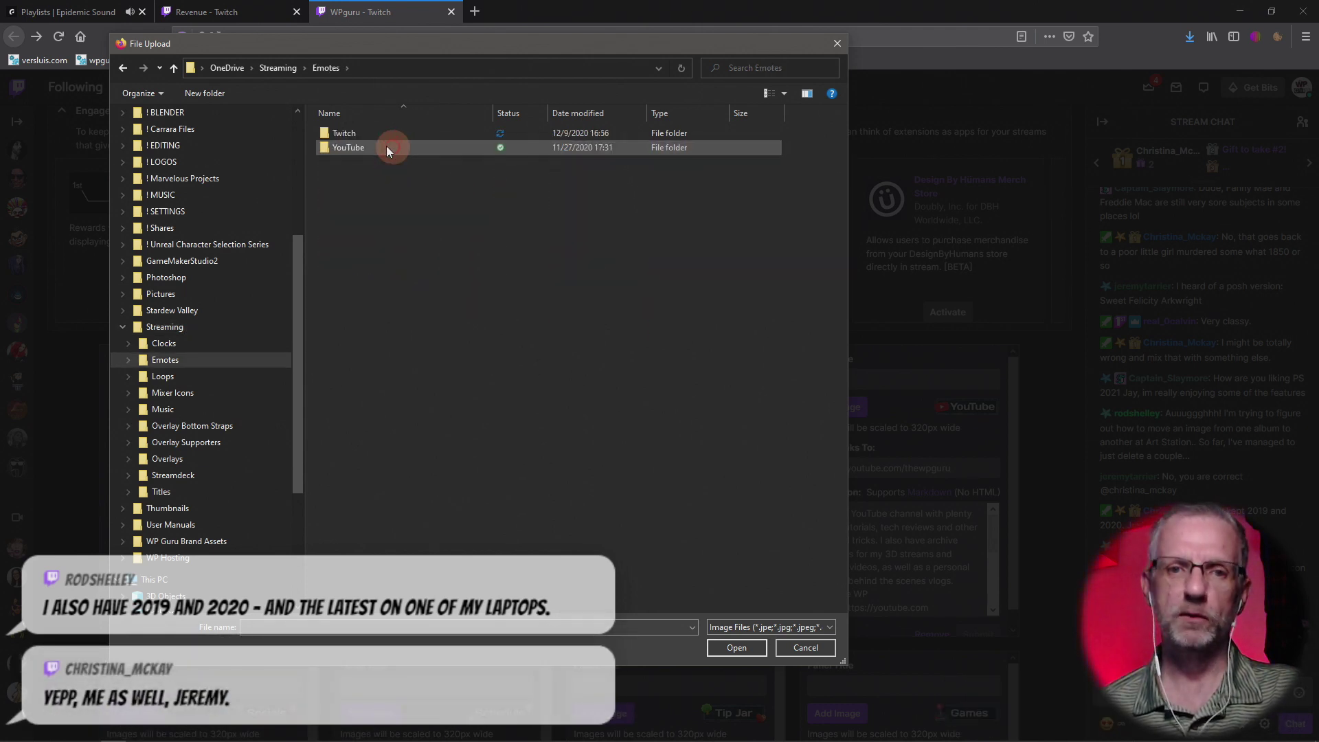
double_click(345, 133)
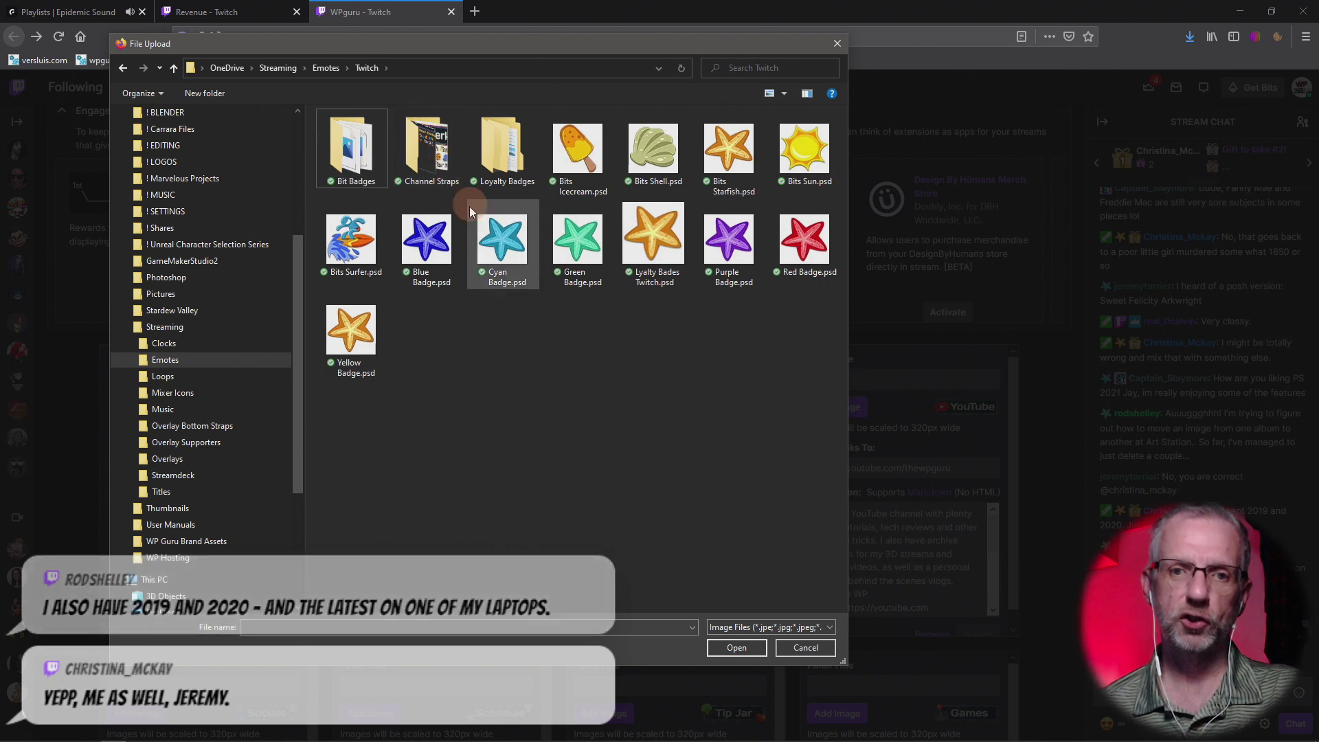
double_click(433, 124)
left_click(352, 148)
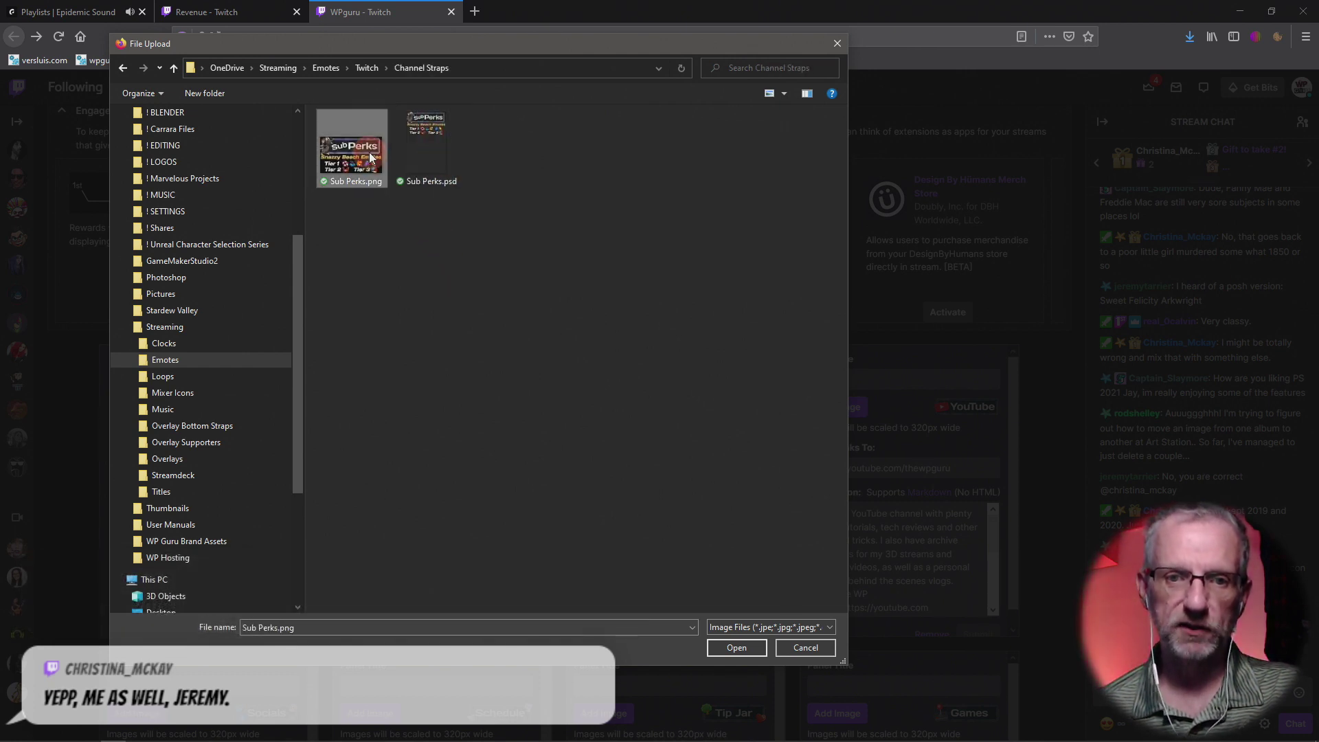
left_click(736, 645)
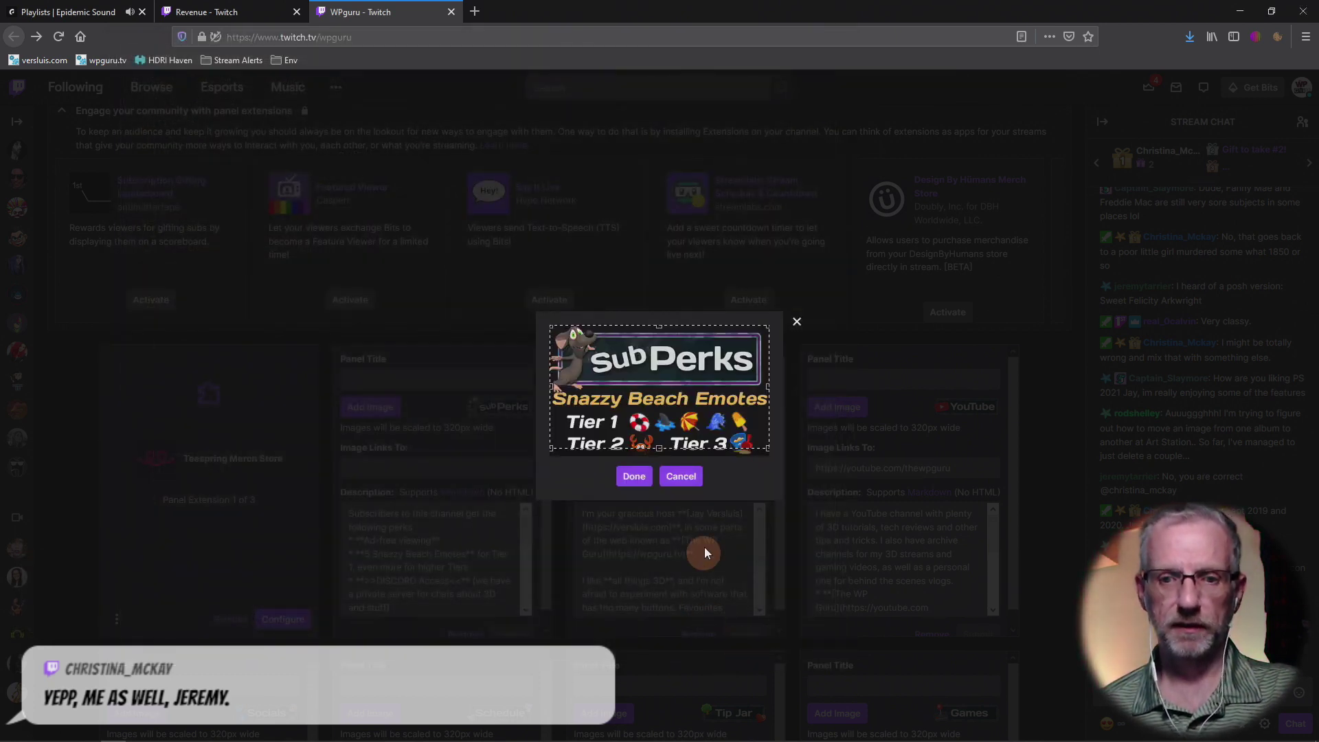
left_click(635, 479)
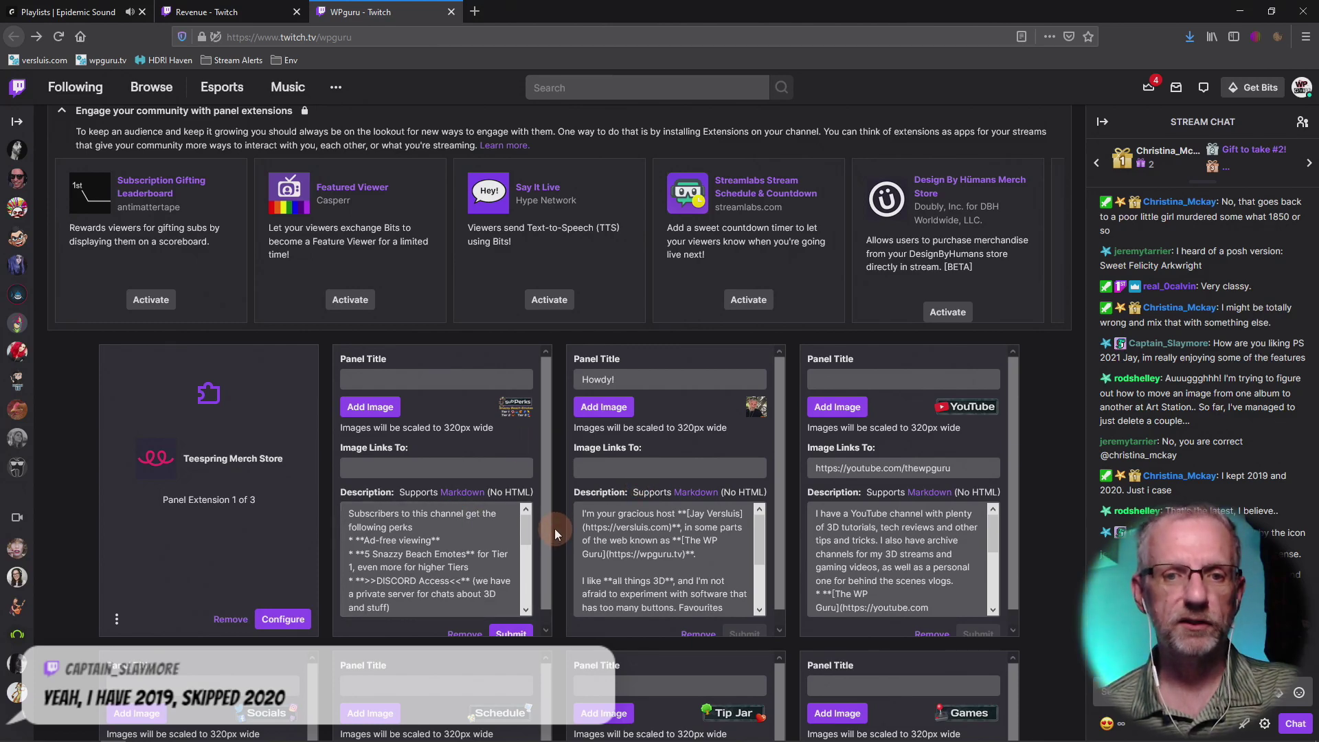
Step: Replace the emotes perk line in the Sub Perks panel description with "Snazzy Beach Emotes"
scroll(554, 529, "down", 2)
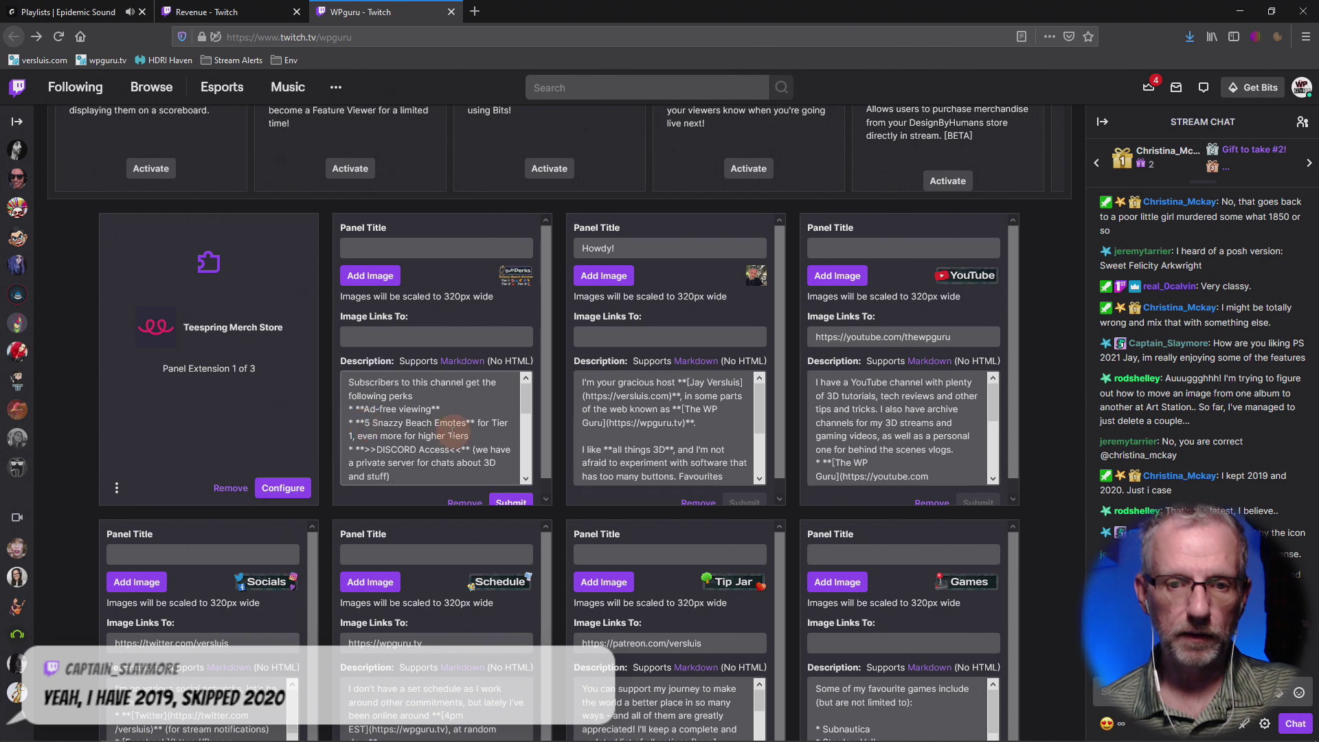
left_click_drag(471, 436, 357, 424)
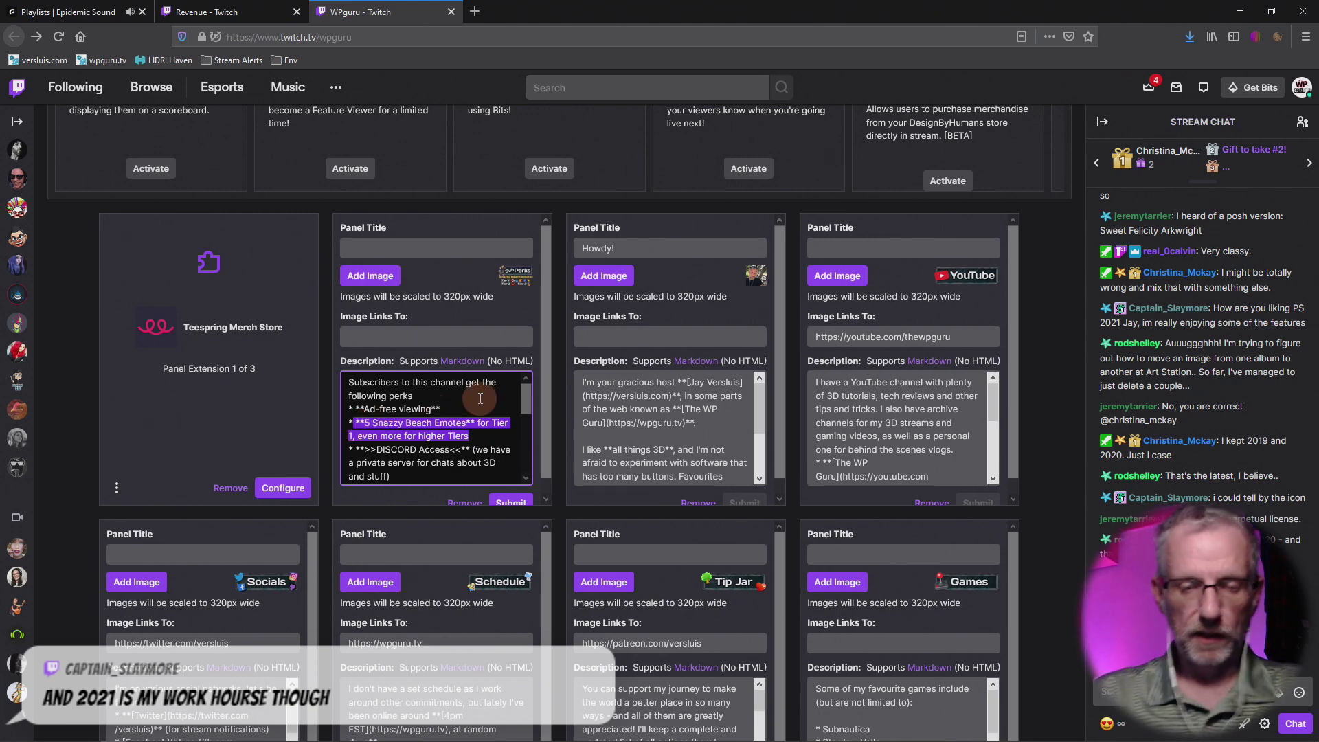
key("BackSpace")
type("Sn")
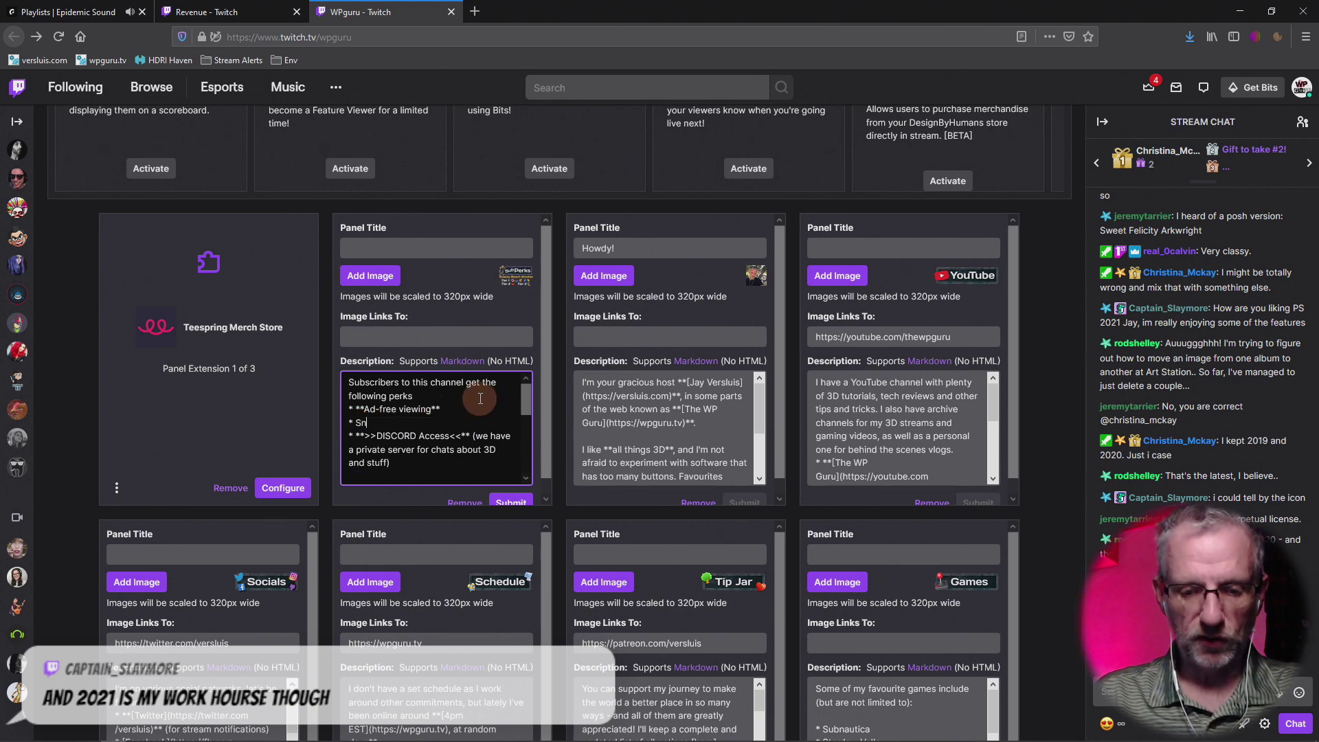
type("azzy Beach Emotes")
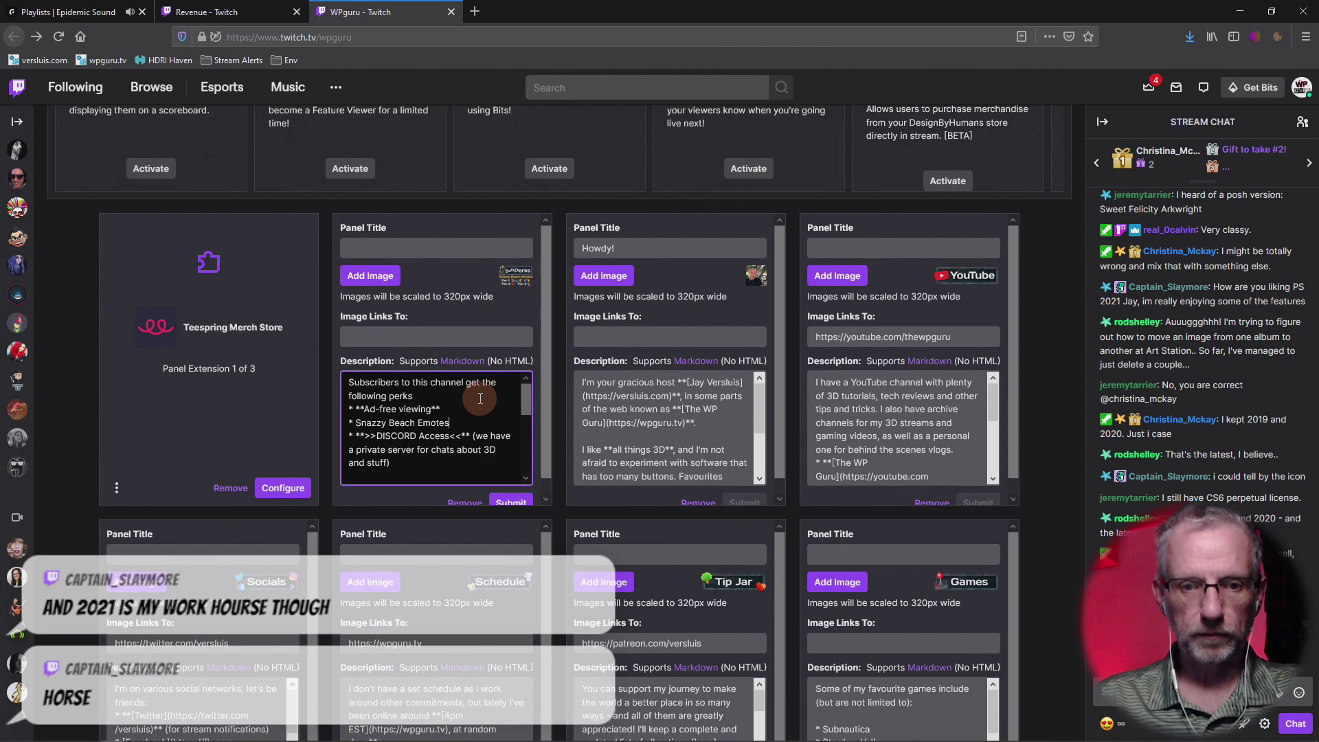
Step: Add a new bullet reading "Custom Bit Badges" directly below the Snazzy Beach Emotes line
key("Return")
type("* ")
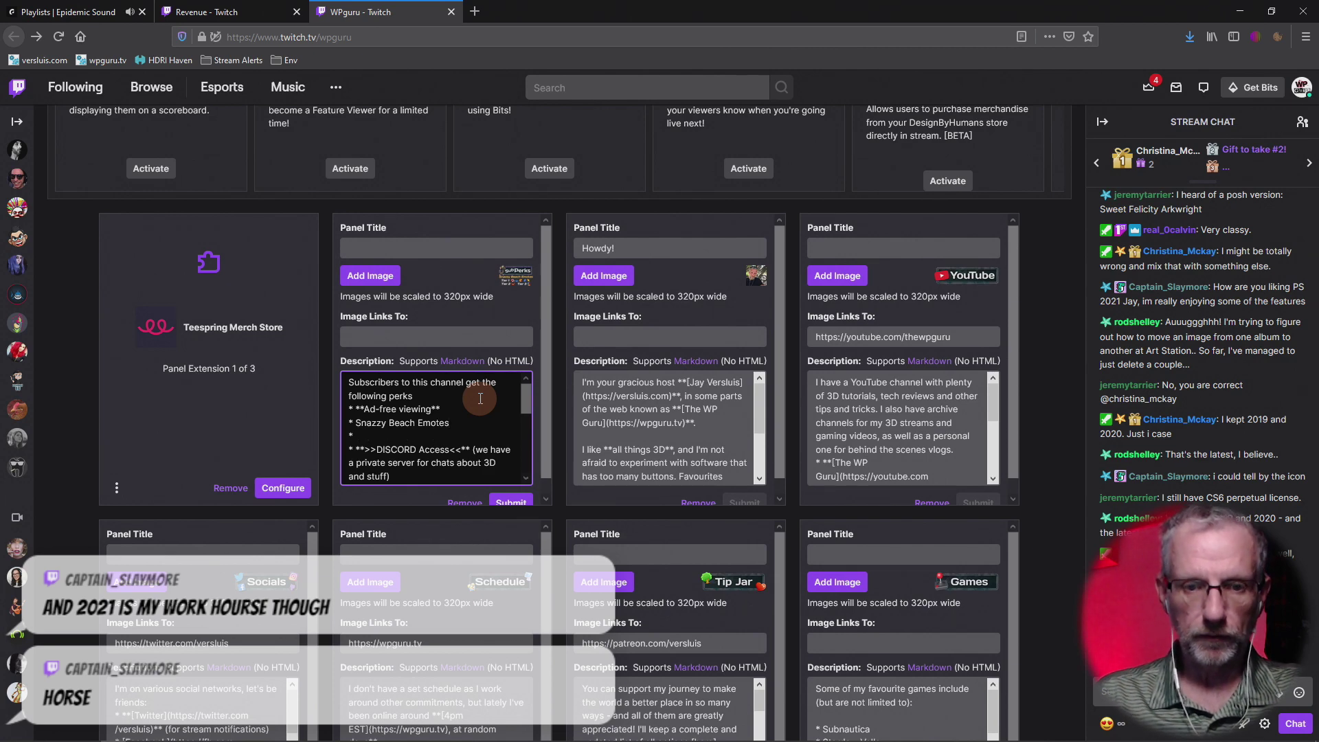
type("Custom Bit Badges")
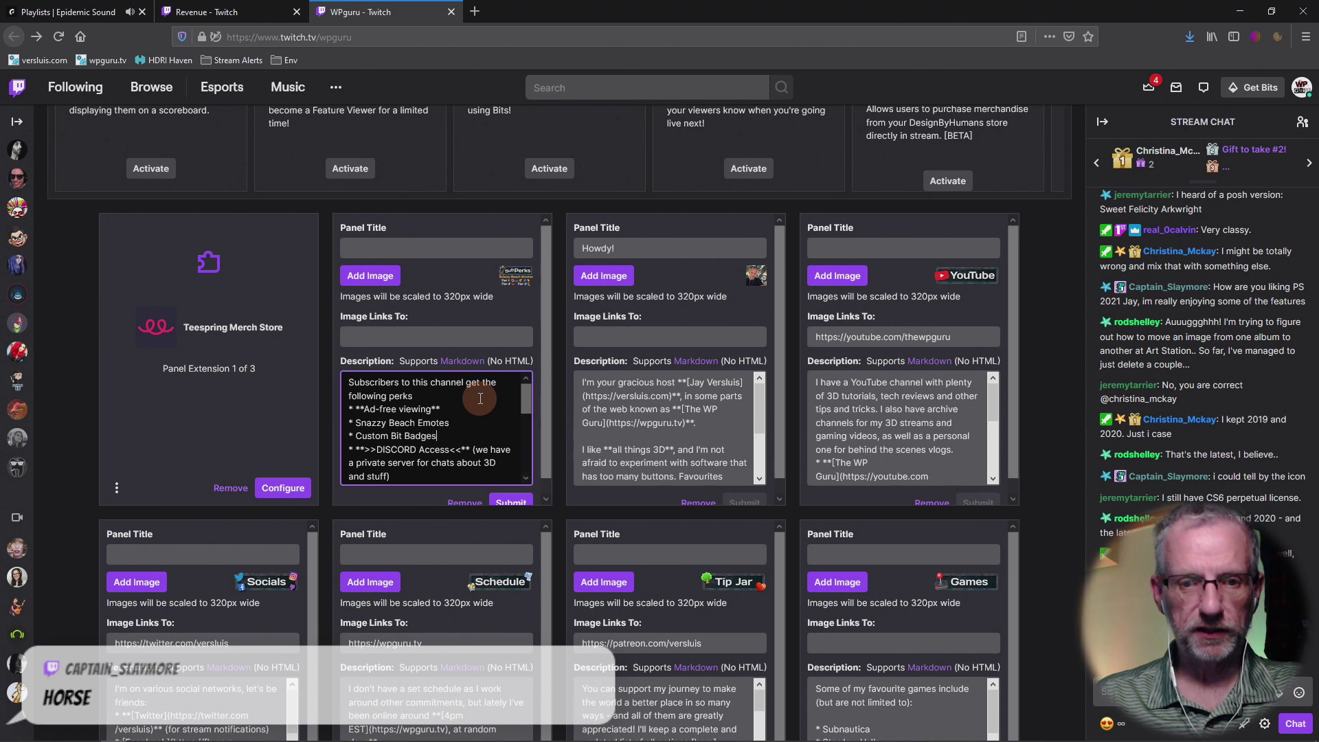
Step: Submit the Sub Perks panel changes and turn off panel editing to view the updated panel on the channel page
scroll(508, 454, "down", 2)
scroll(508, 454, "down", 5)
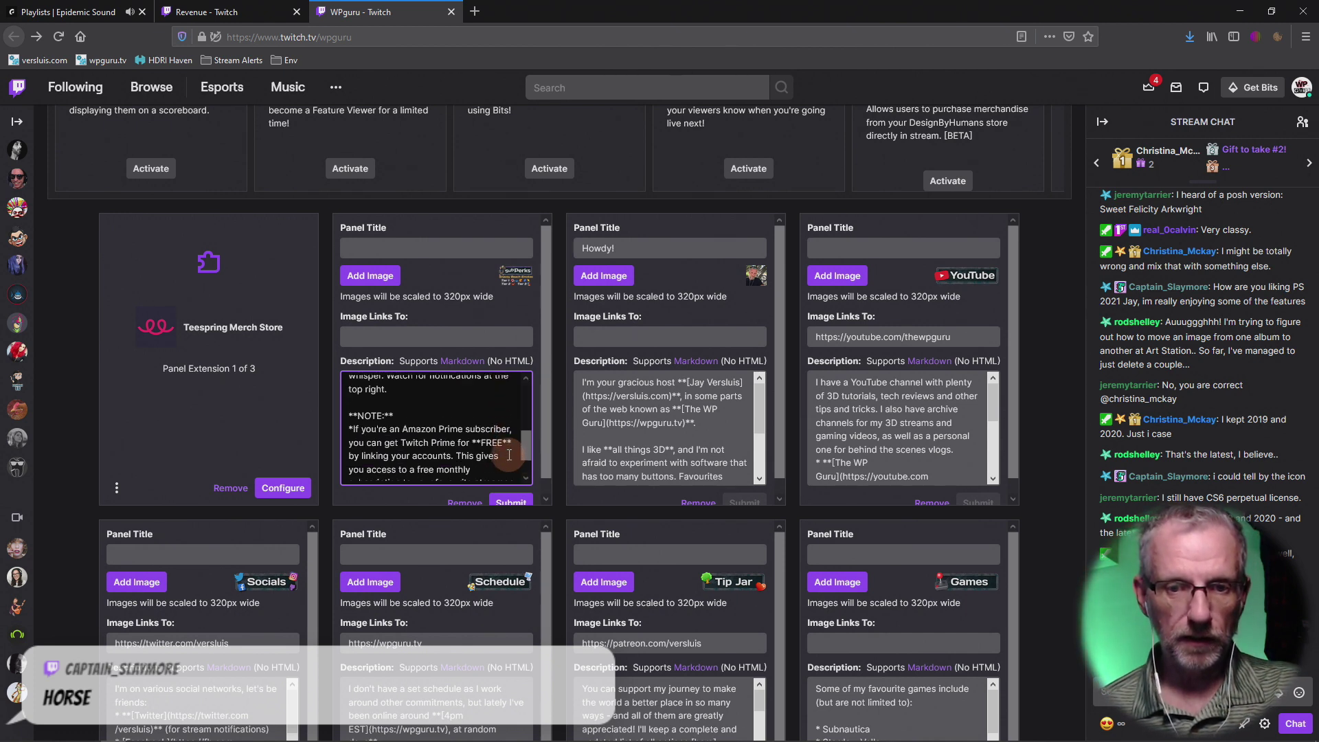
scroll(510, 502, "down", 1)
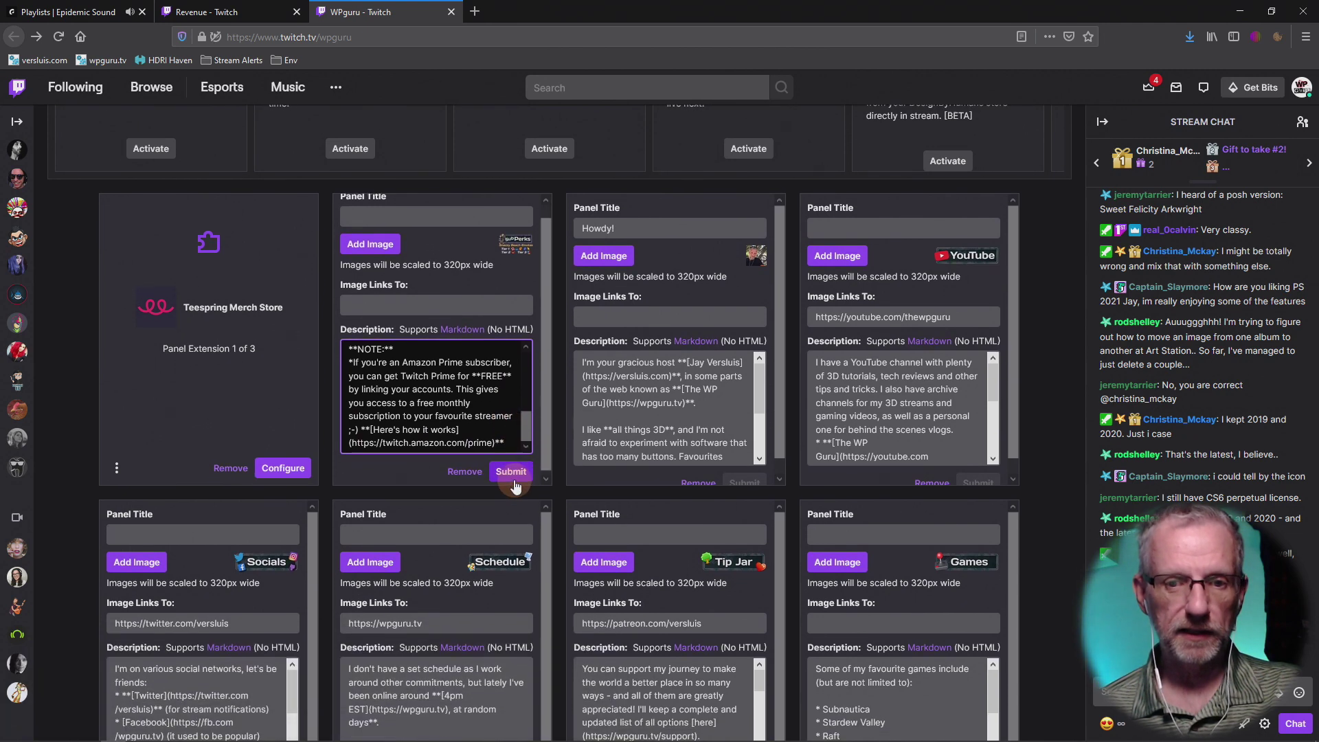
left_click(510, 456)
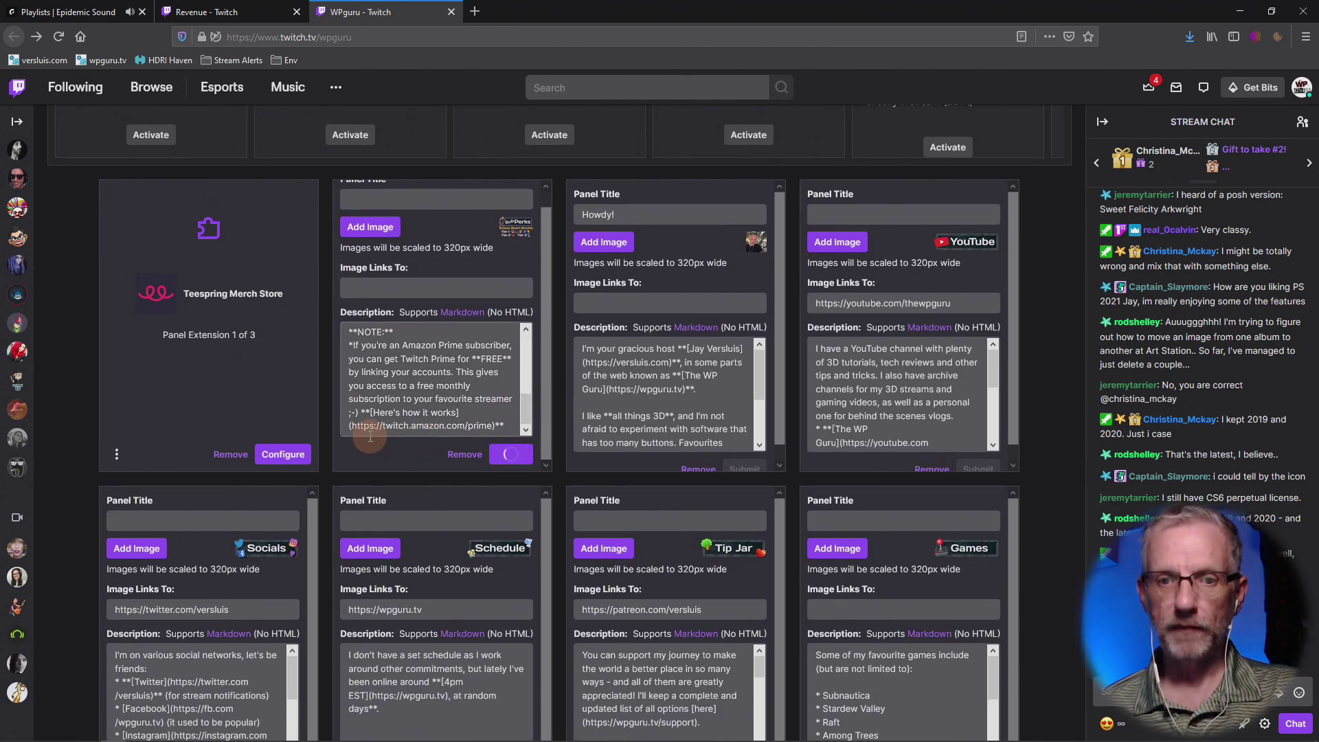
scroll(368, 440, "up", 10)
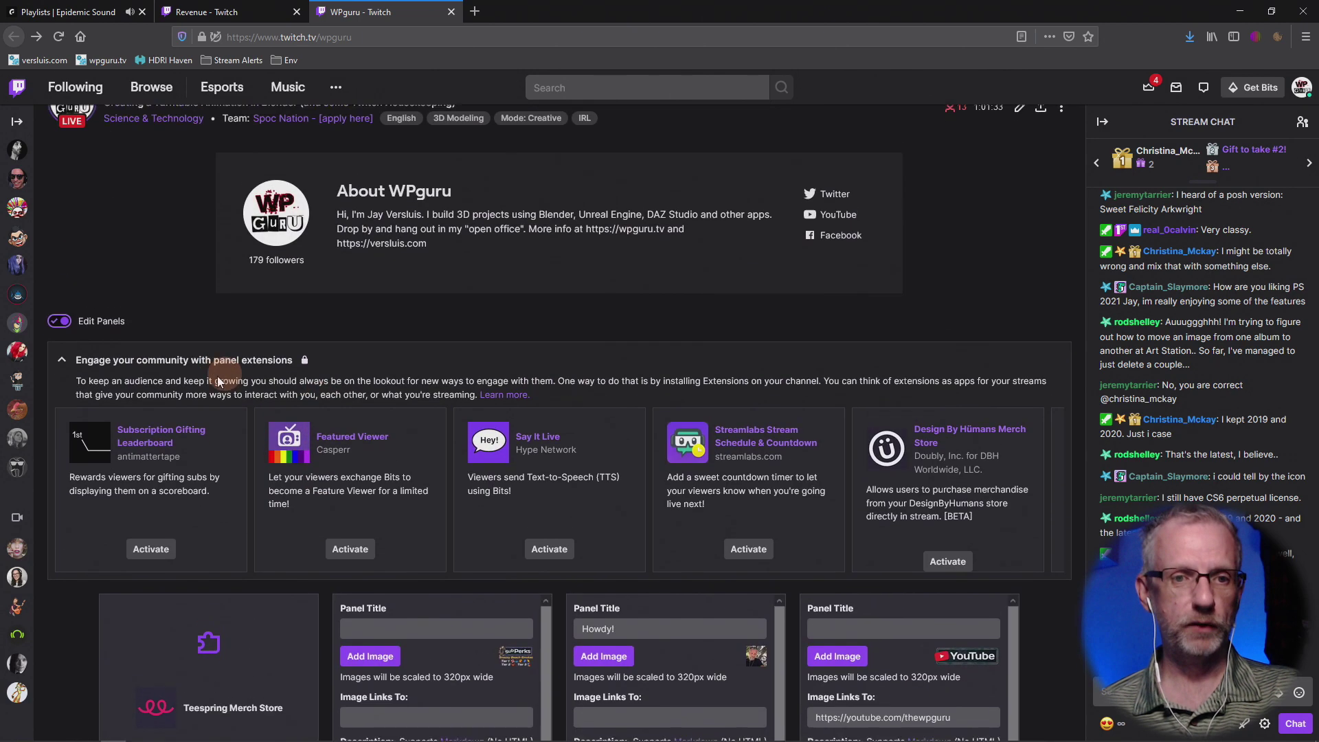
left_click(65, 350)
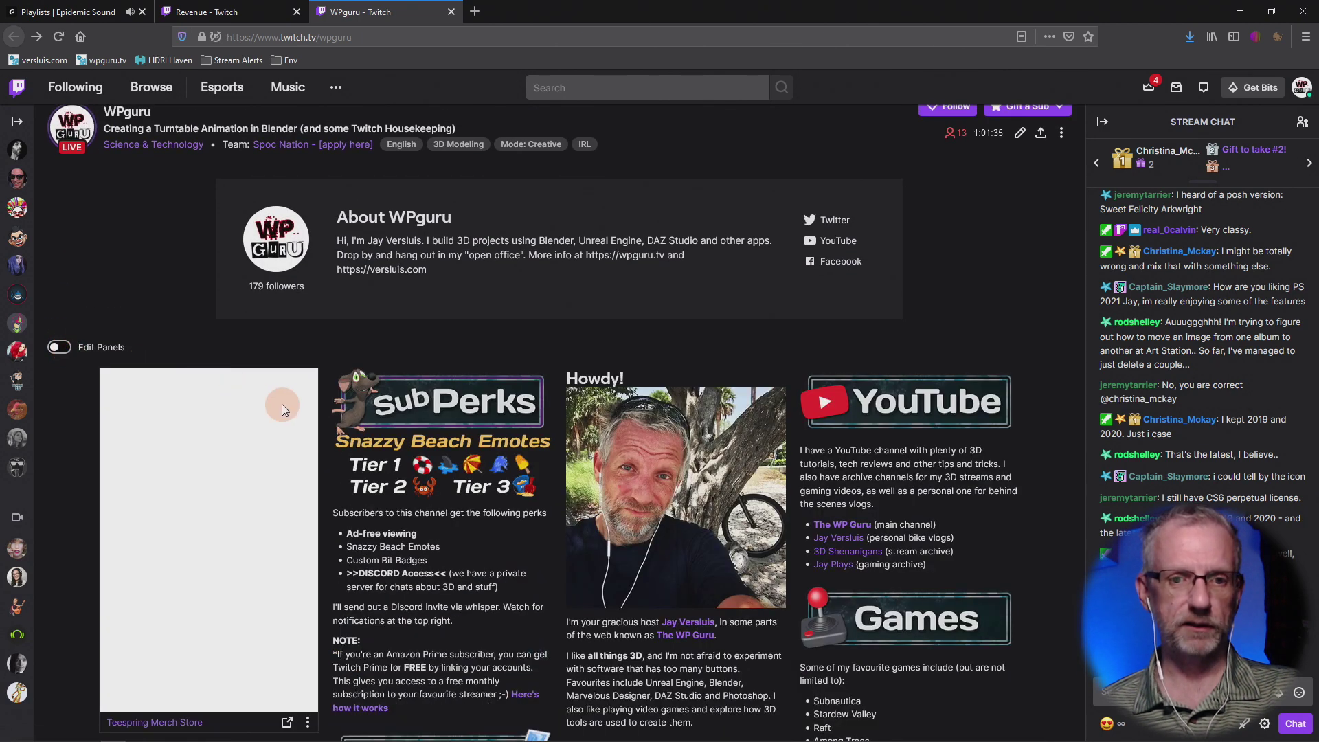
scroll(682, 670, "down", 2)
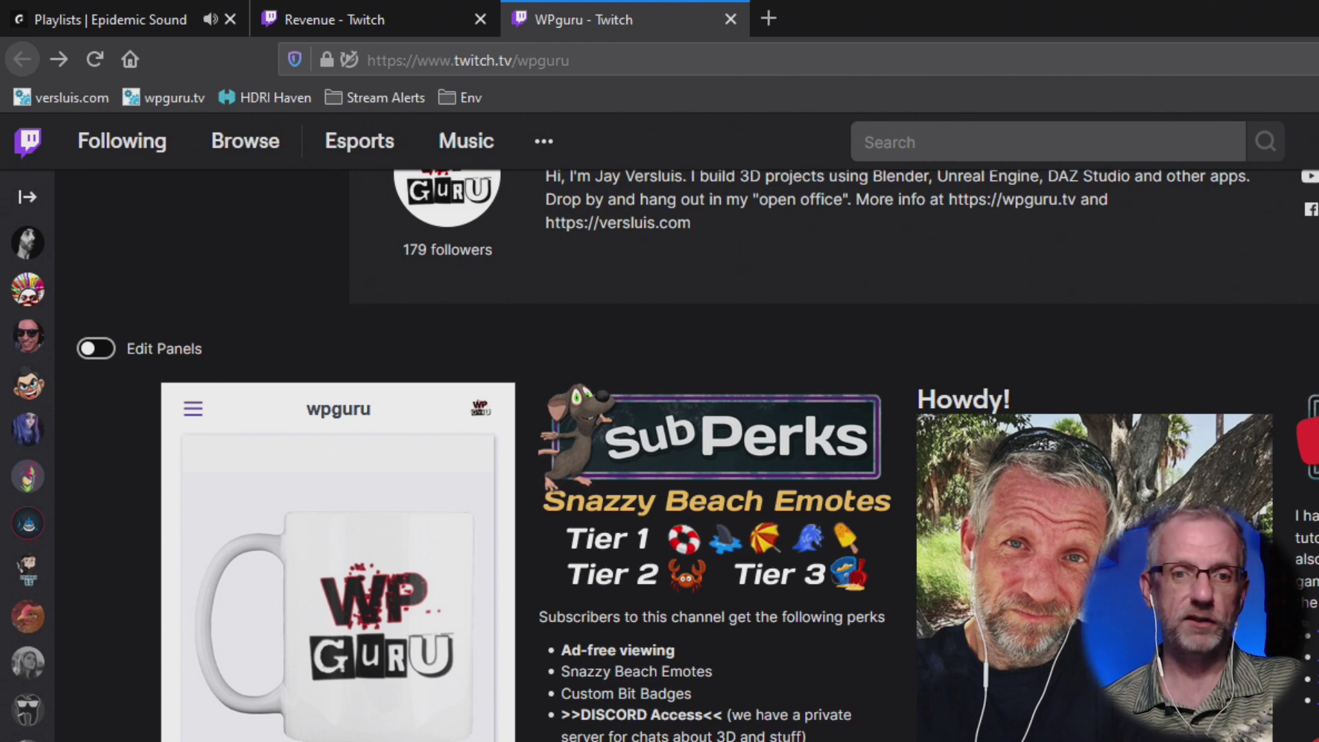
scroll(698, 456, "up", 3)
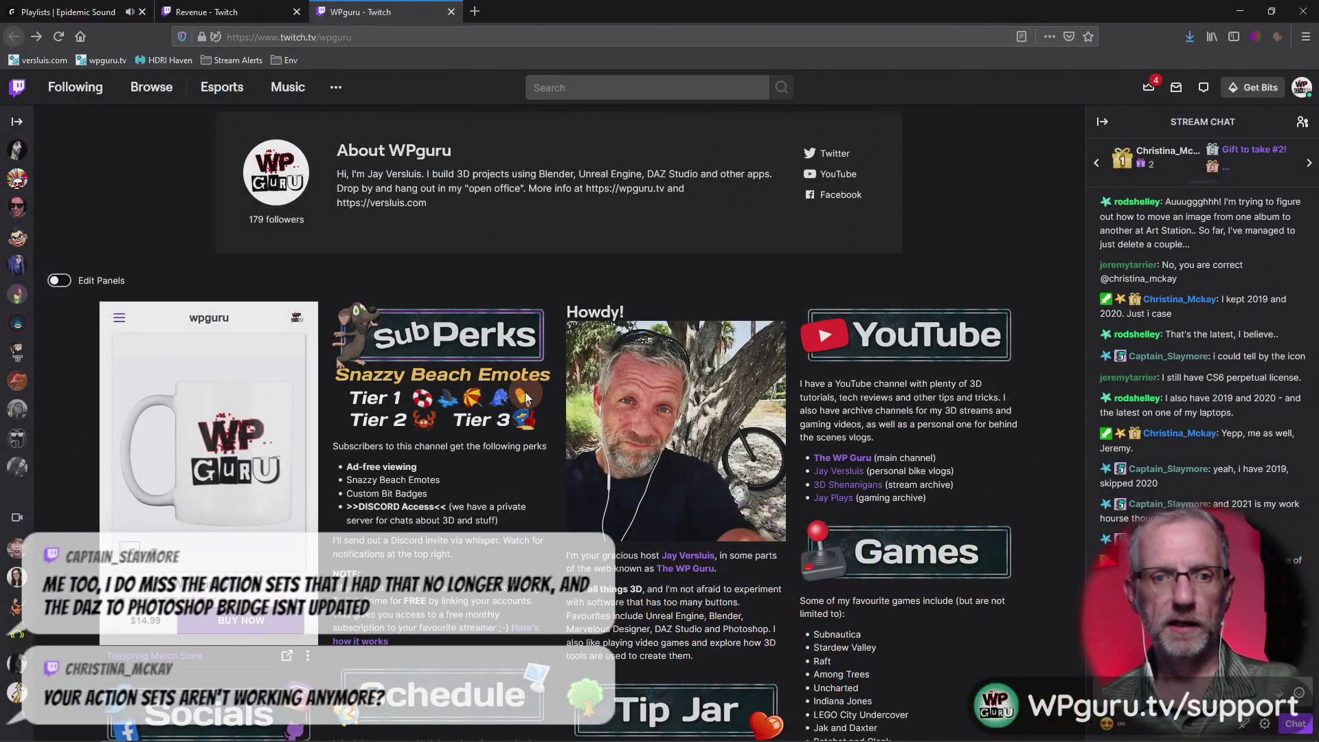
Step: Switch to Photoshop, show the Color Fill 1 background layer, and undo the canvas crop
key("alt+Tab")
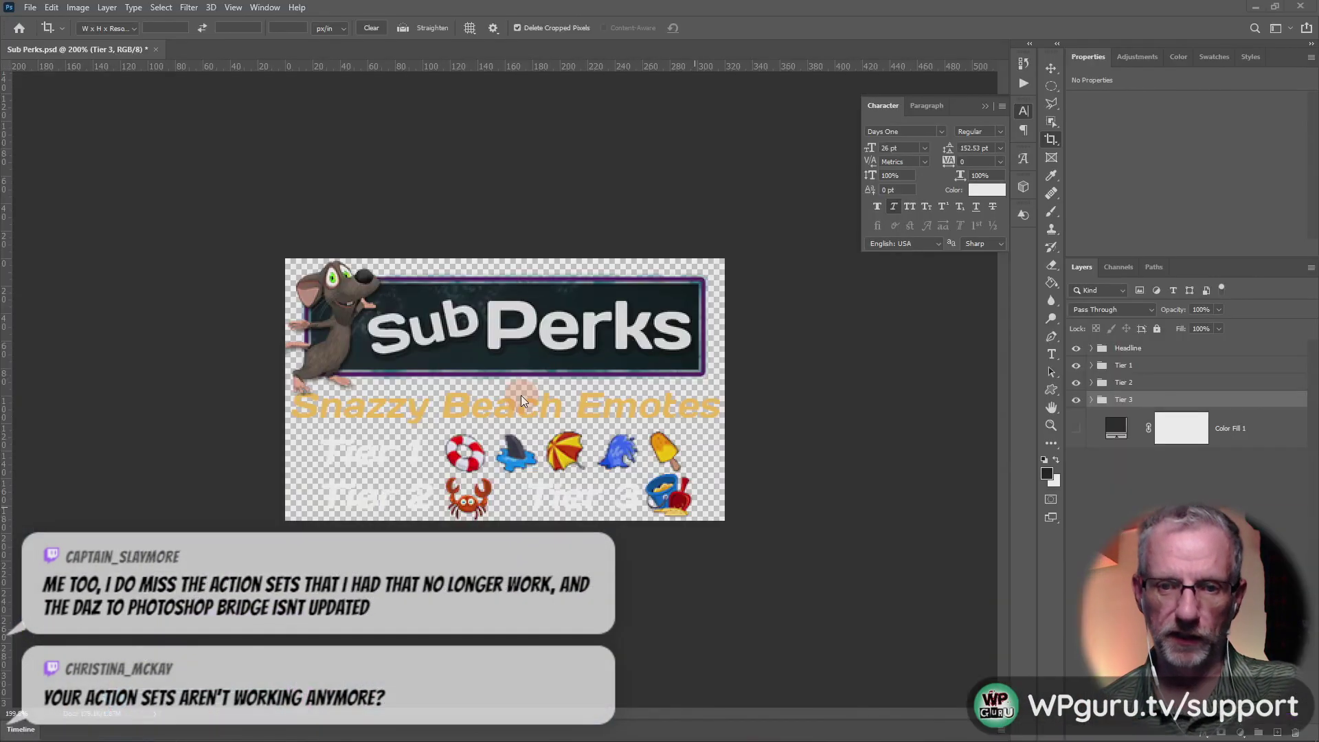
left_click(1076, 428)
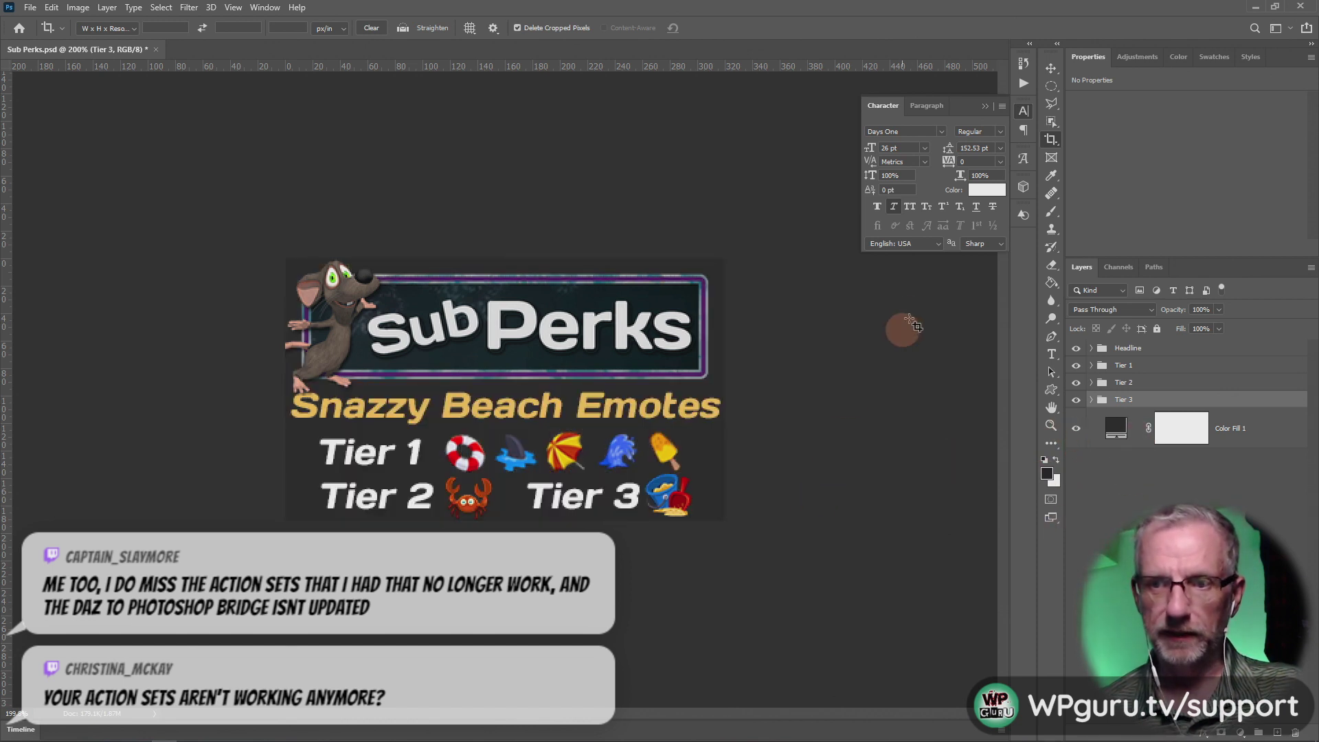
key("ctrl+z")
key("ctrl+shift+z")
key("ctrl+z")
key("ctrl+shift+z")
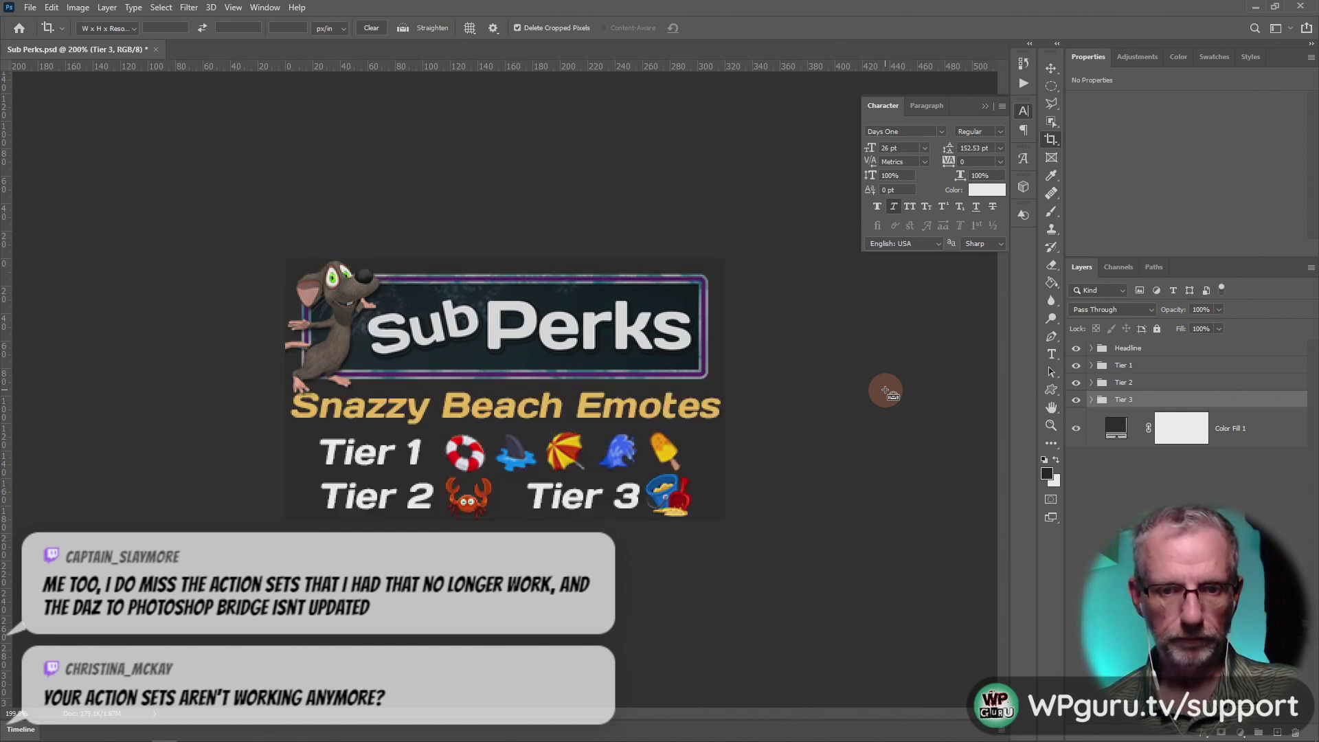
scroll(887, 393, "down", 3)
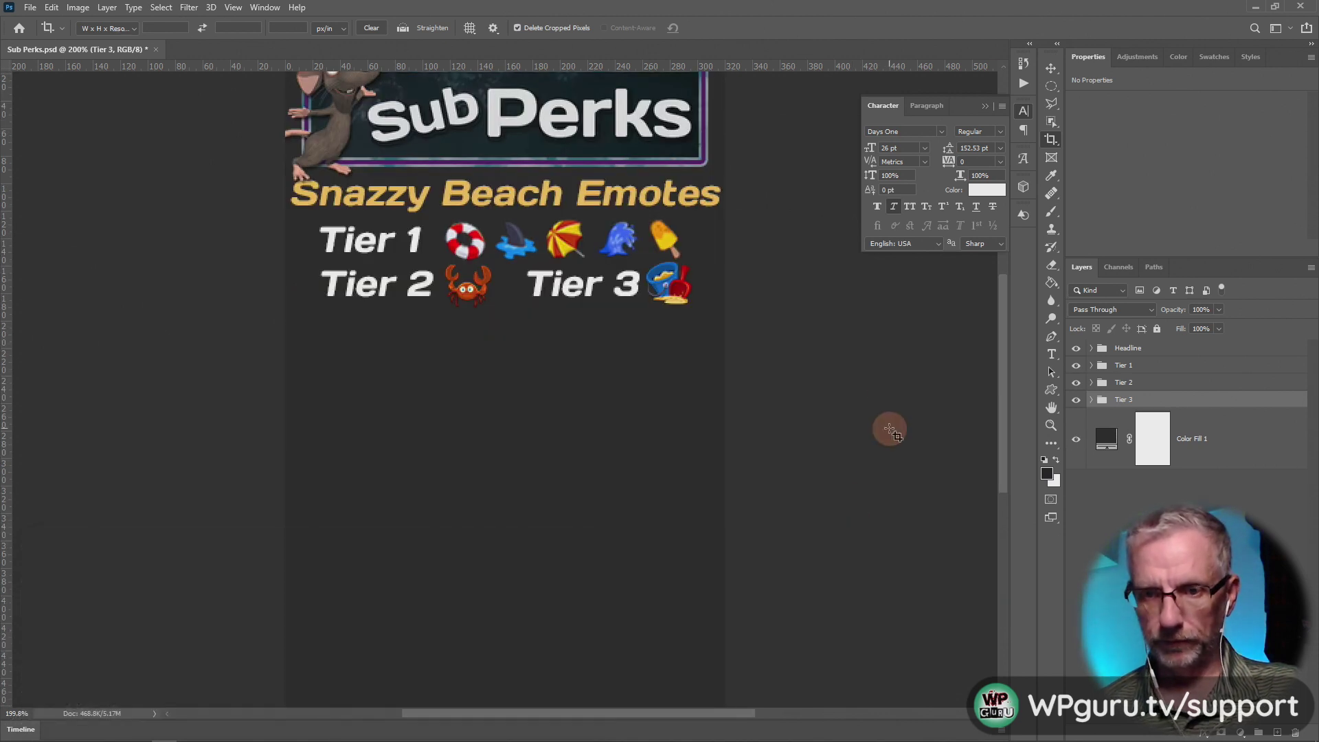
Step: Move the Snazzy Beach Emotes text layer and the Tier 1, Tier 2 and Tier 3 groups down together by 10 px
left_click(1122, 351)
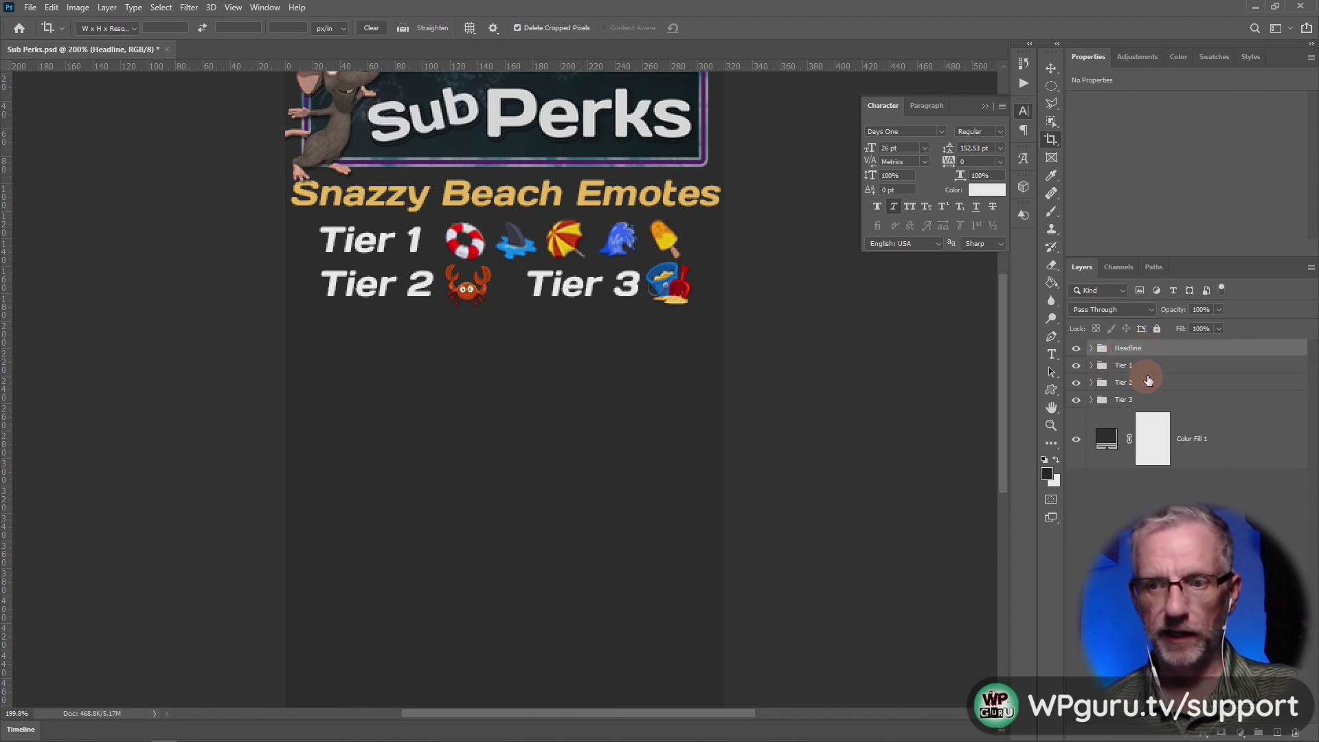
left_click(1091, 349)
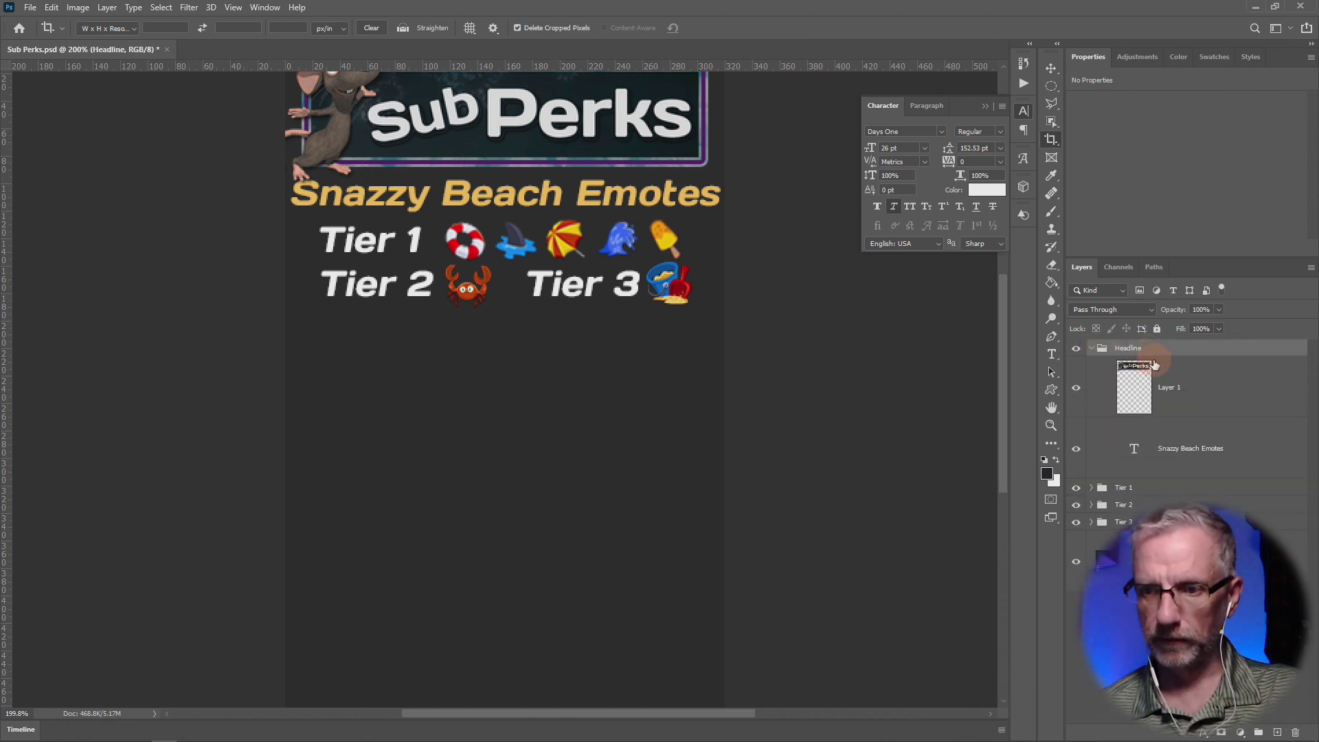
left_click(1136, 441)
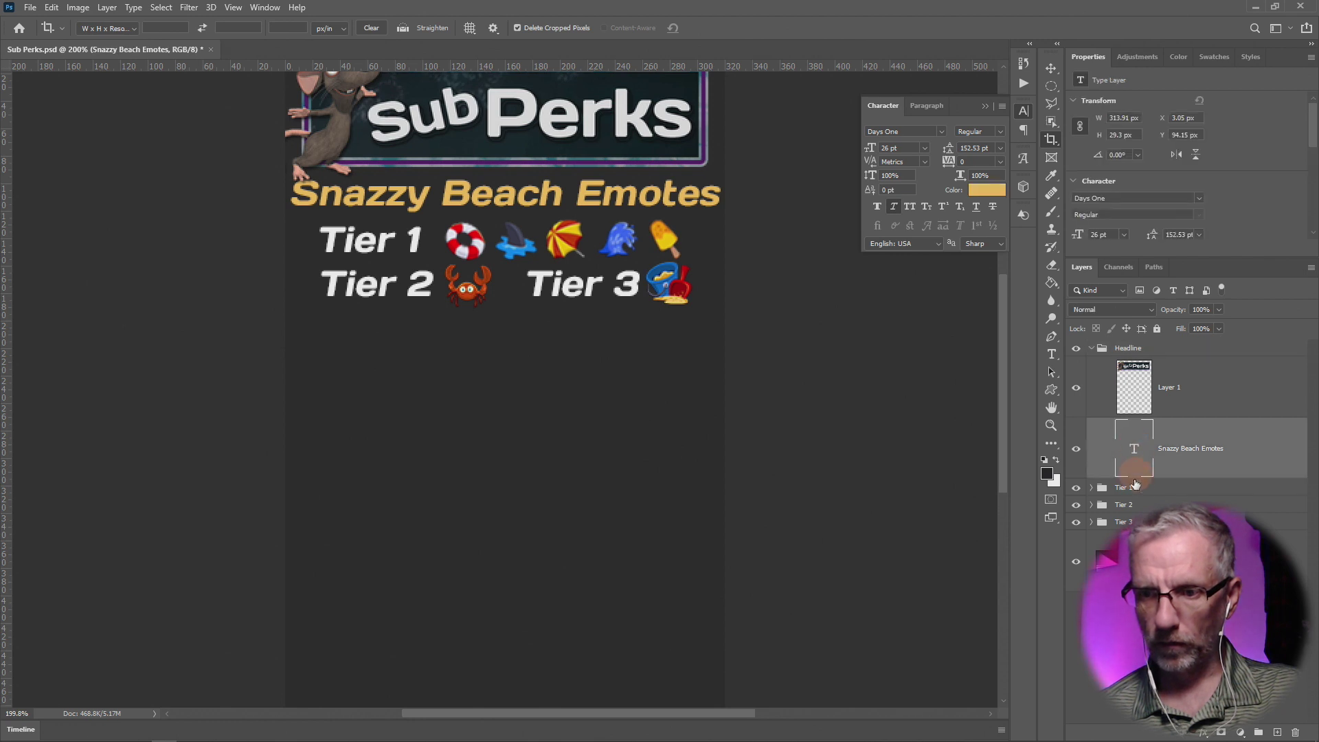
left_click(1124, 522, "shift")
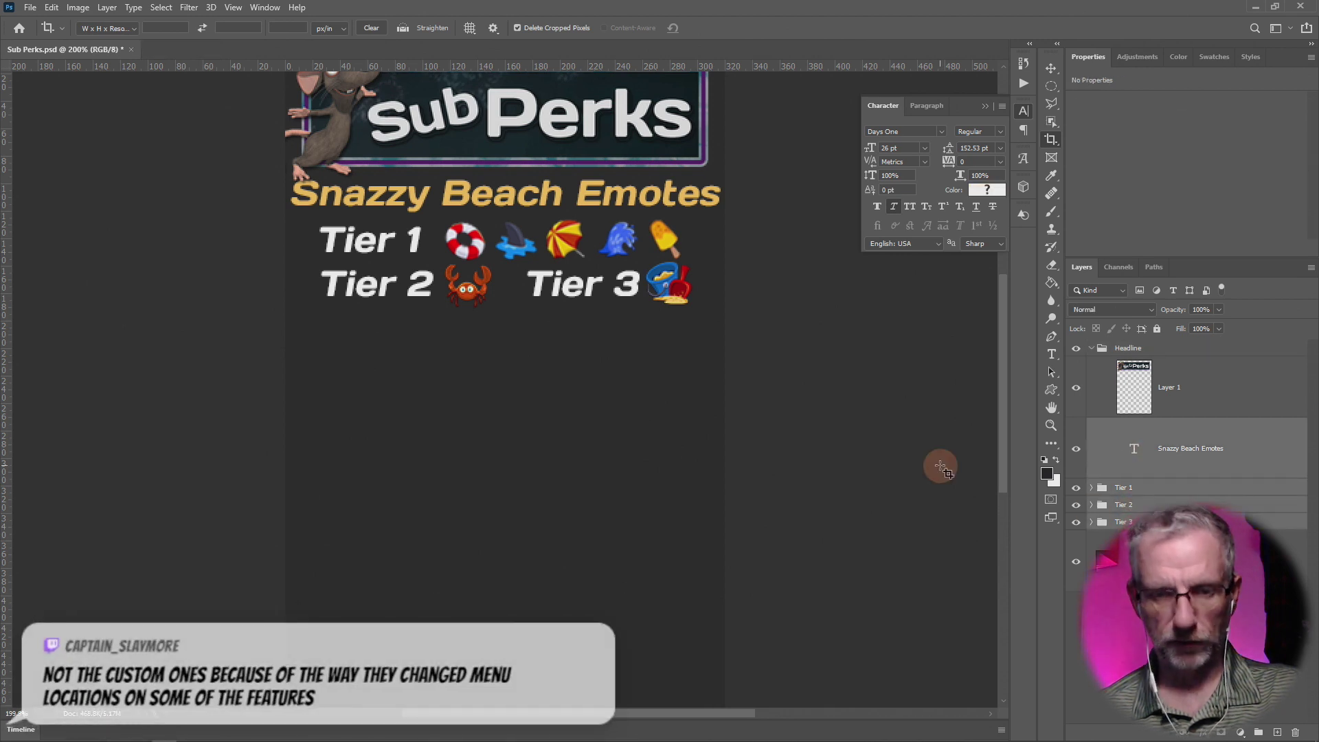
key("v")
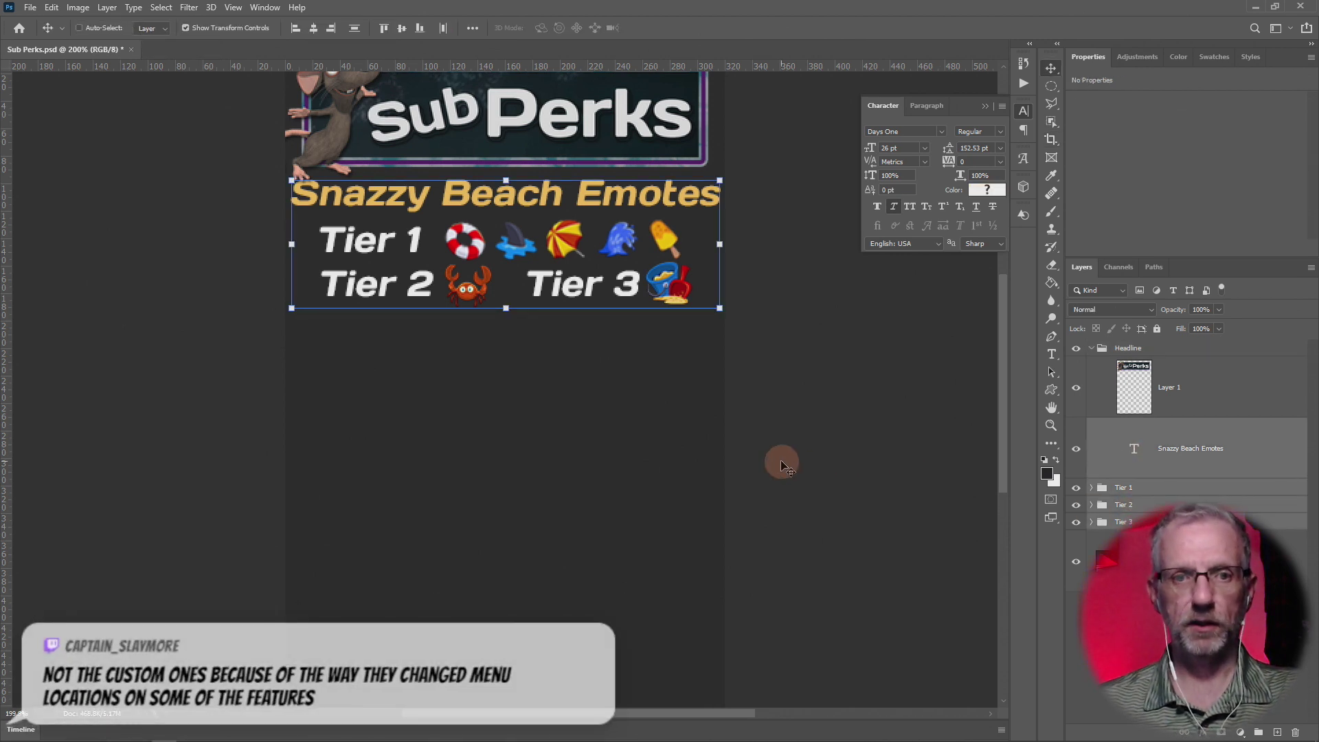
key("shift+Down")
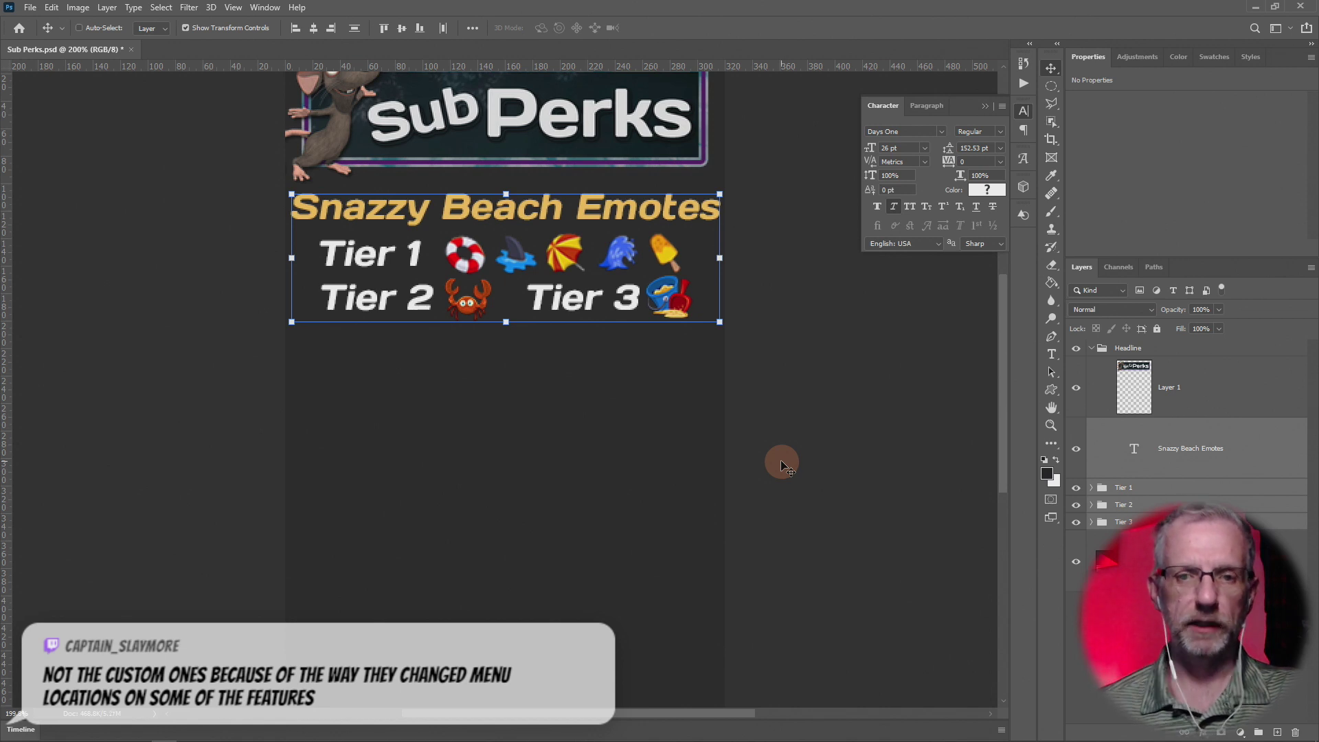
left_click(782, 462)
left_click(782, 462)
left_click(780, 459)
left_click_drag(786, 442, 790, 591)
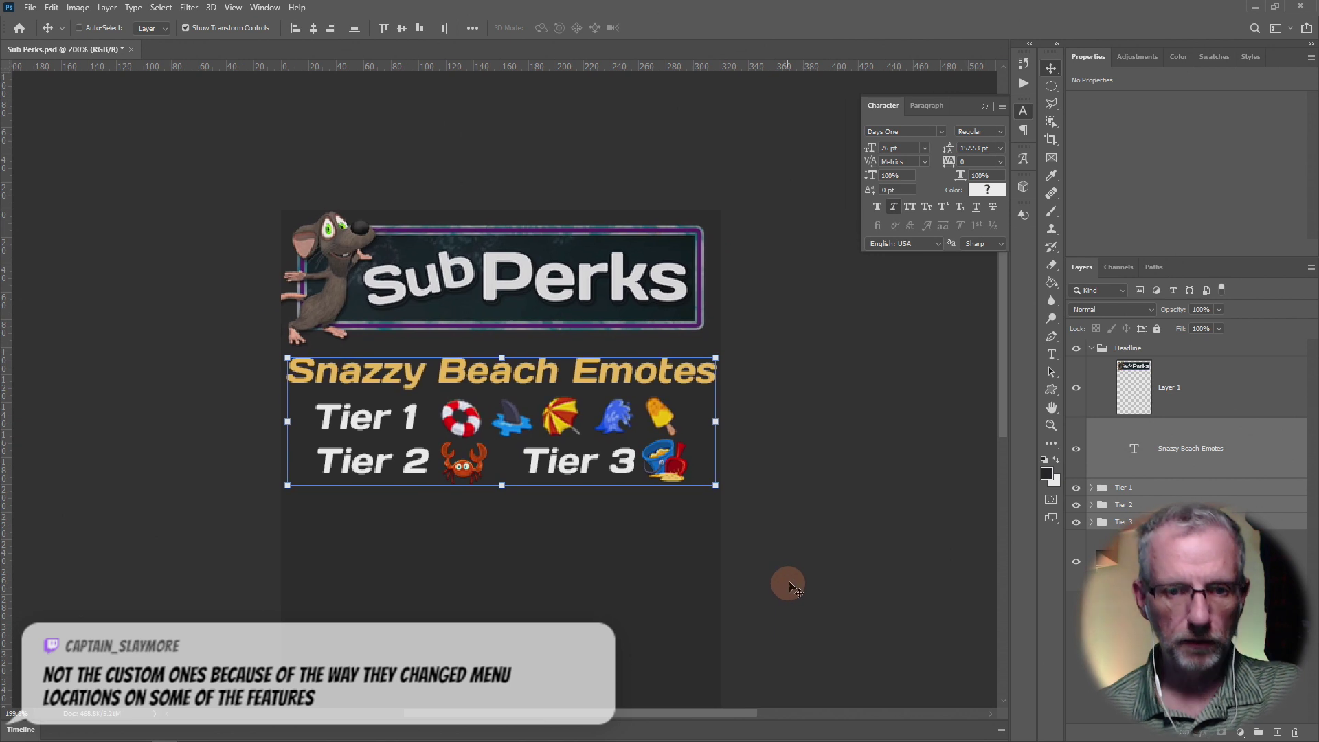
left_click(794, 583)
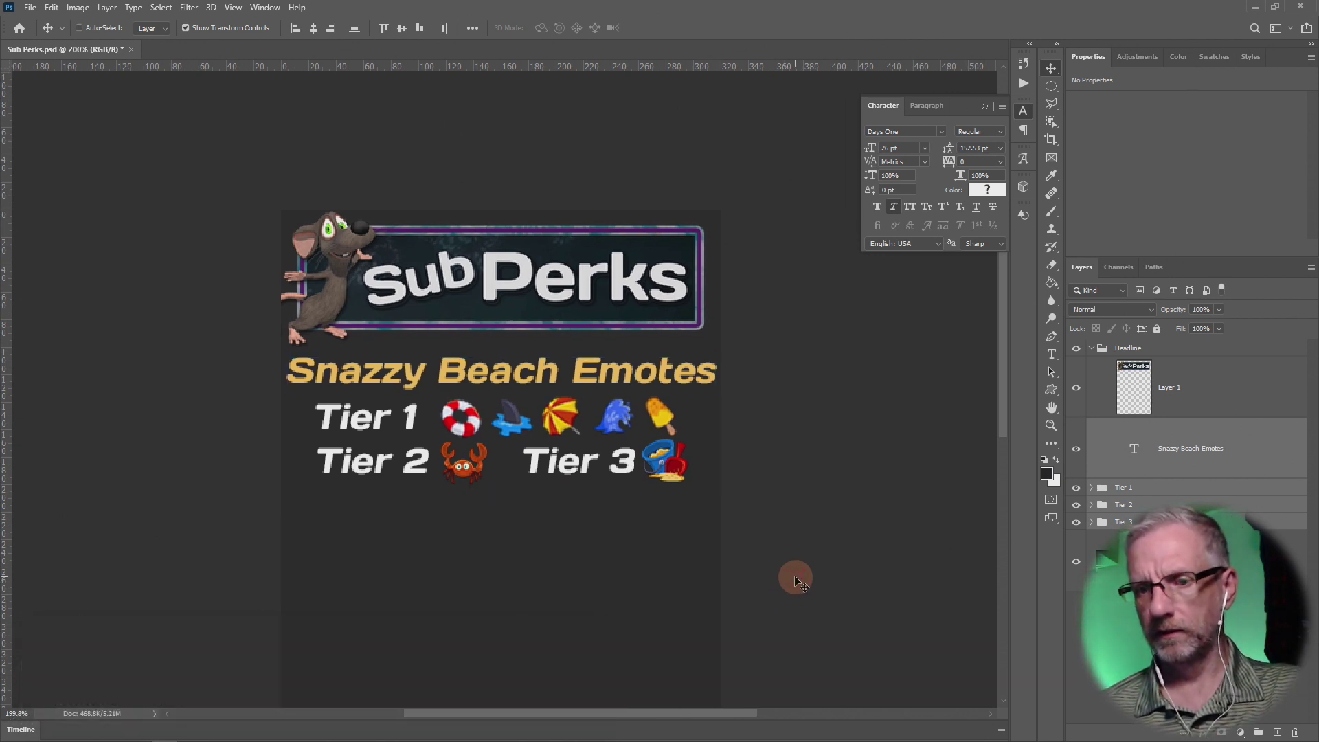
Step: Crop the bottom of the canvas up to just below the Tier 2 and Tier 3 row
scroll(794, 580, "down", 2)
scroll(795, 581, "up", 3)
scroll(795, 580, "down", 5)
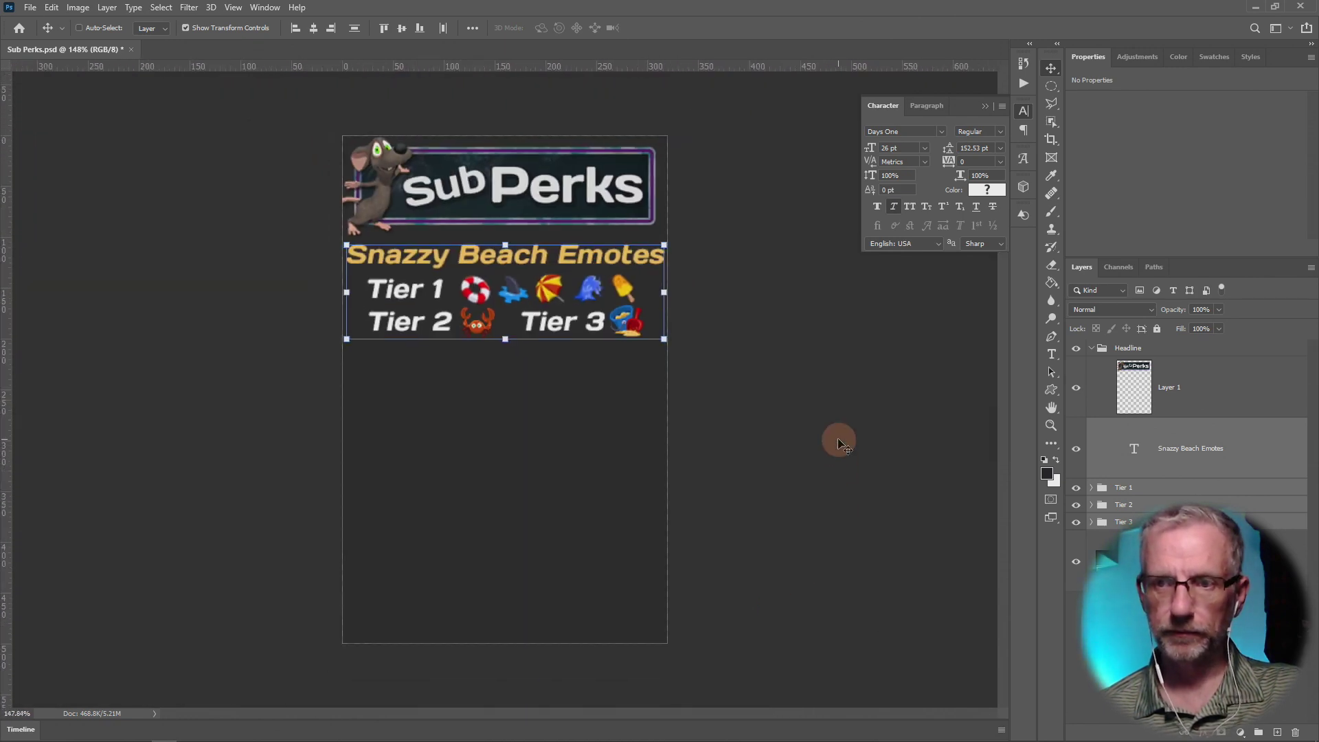
left_click(1051, 139)
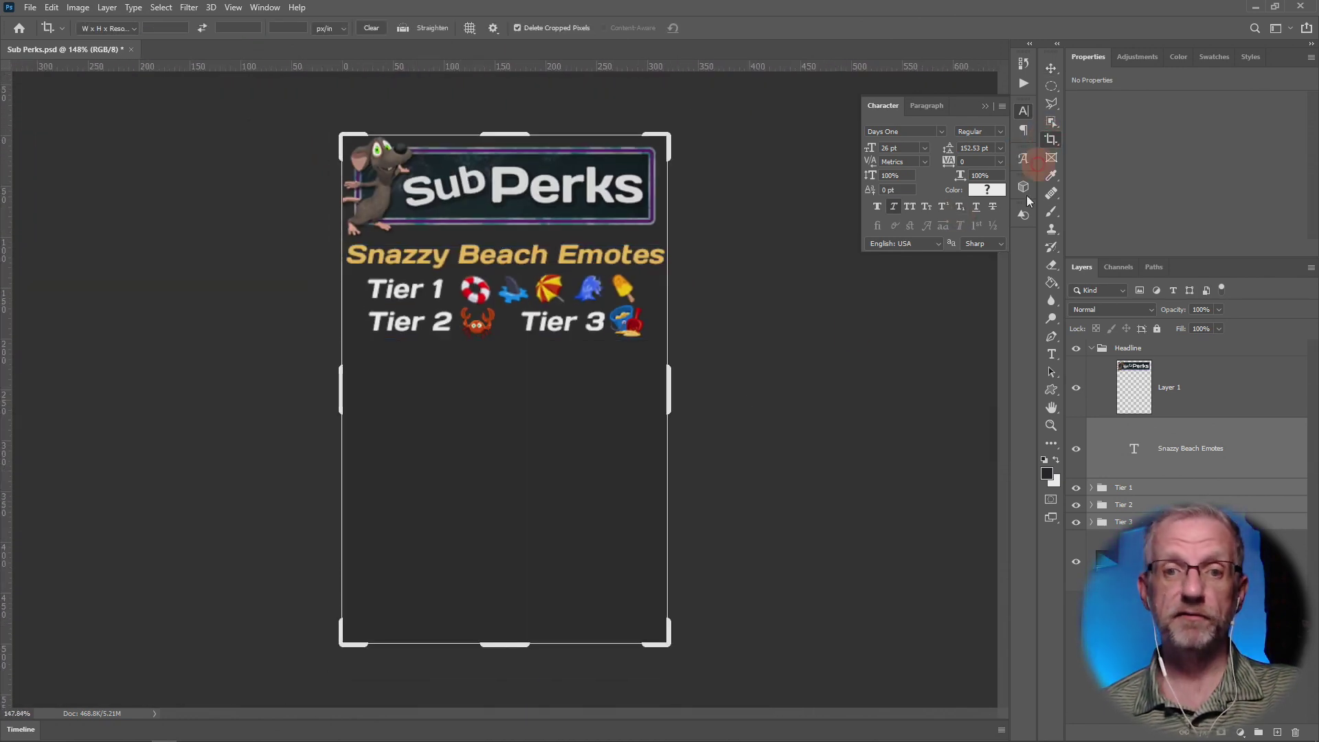
left_click_drag(506, 644, 518, 494)
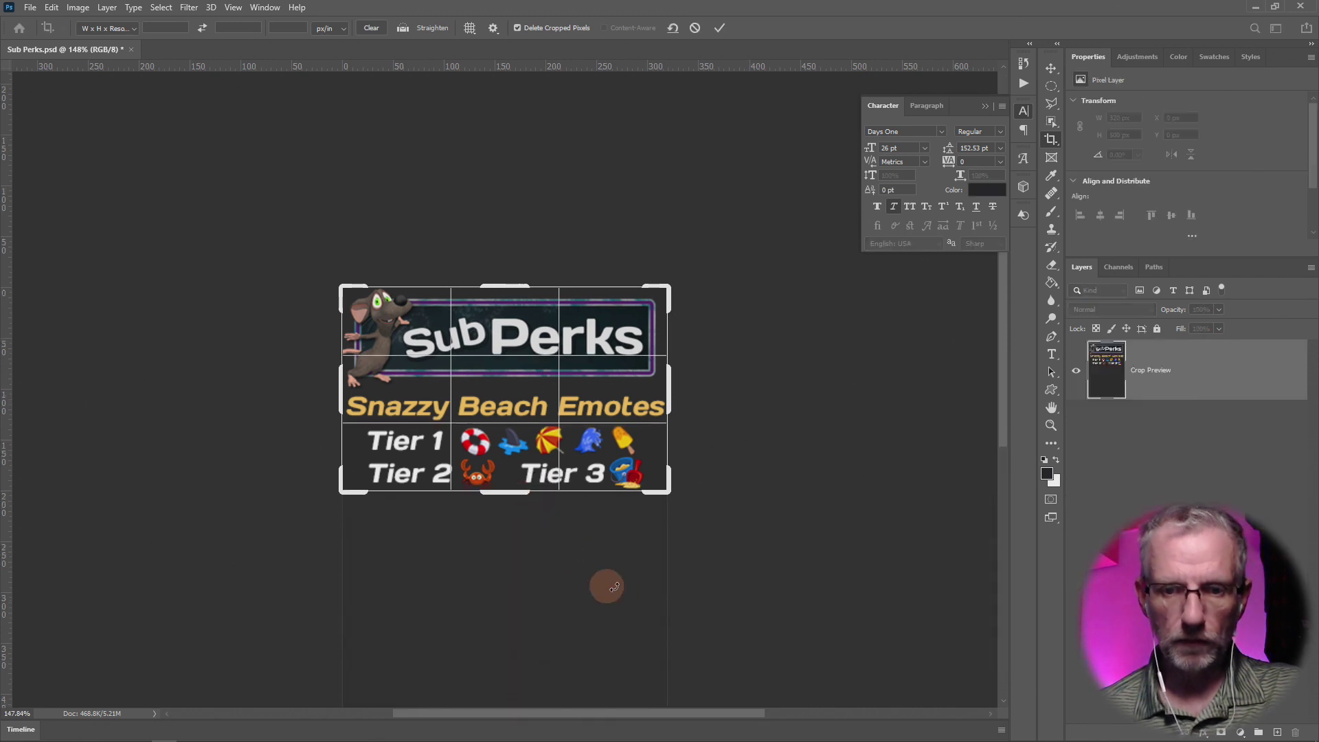
key("Return")
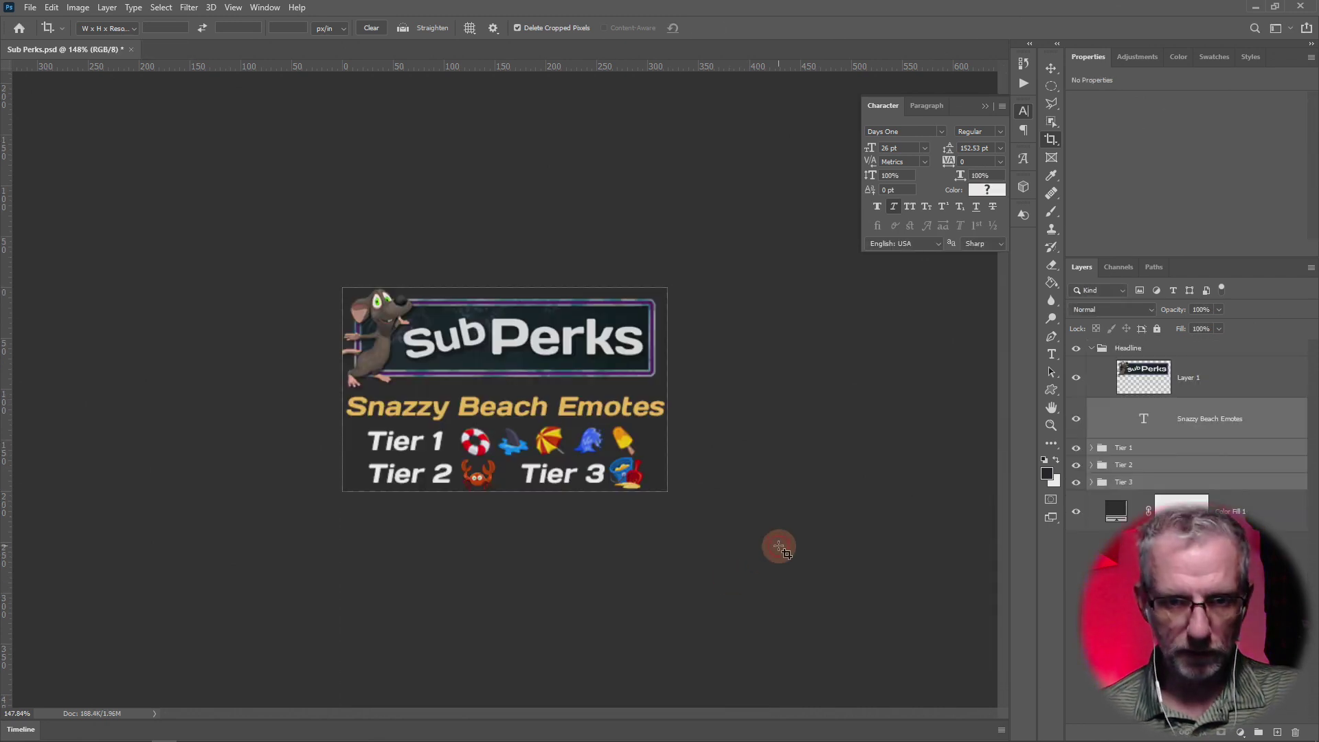
left_click(779, 547)
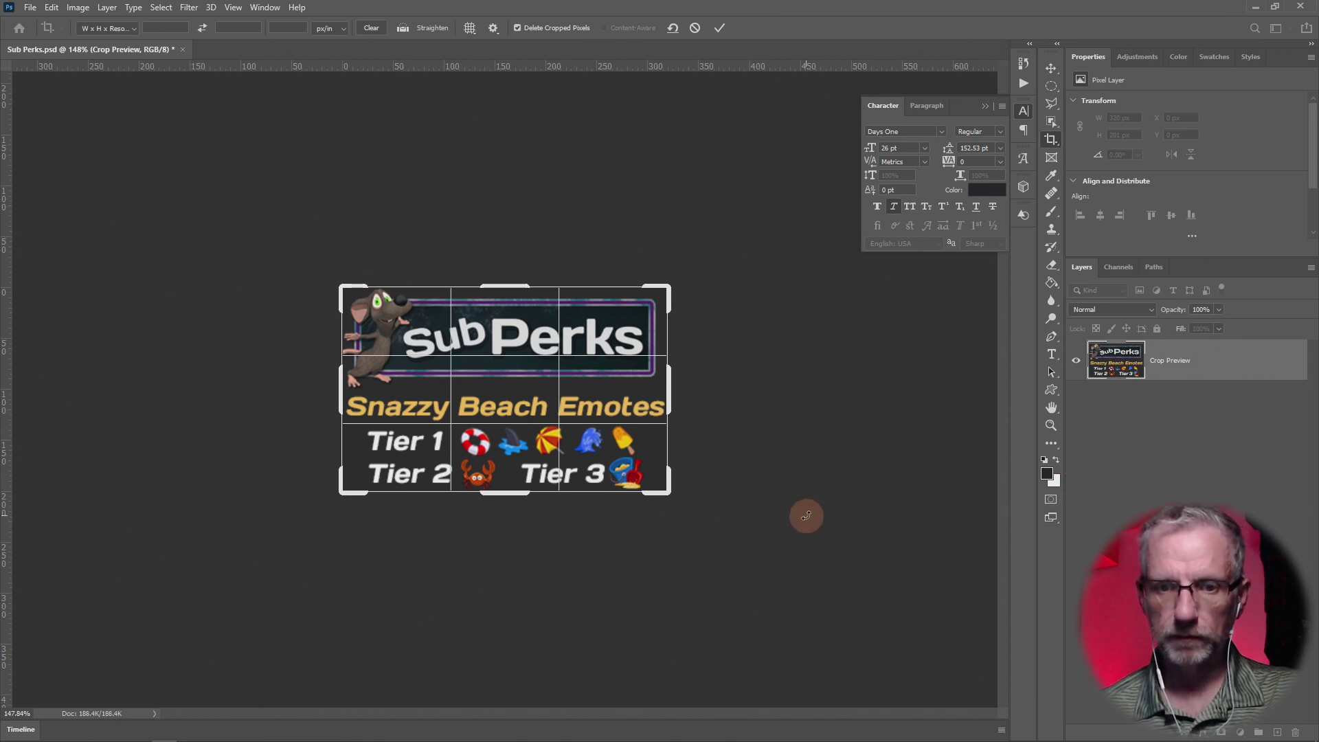
key("Escape")
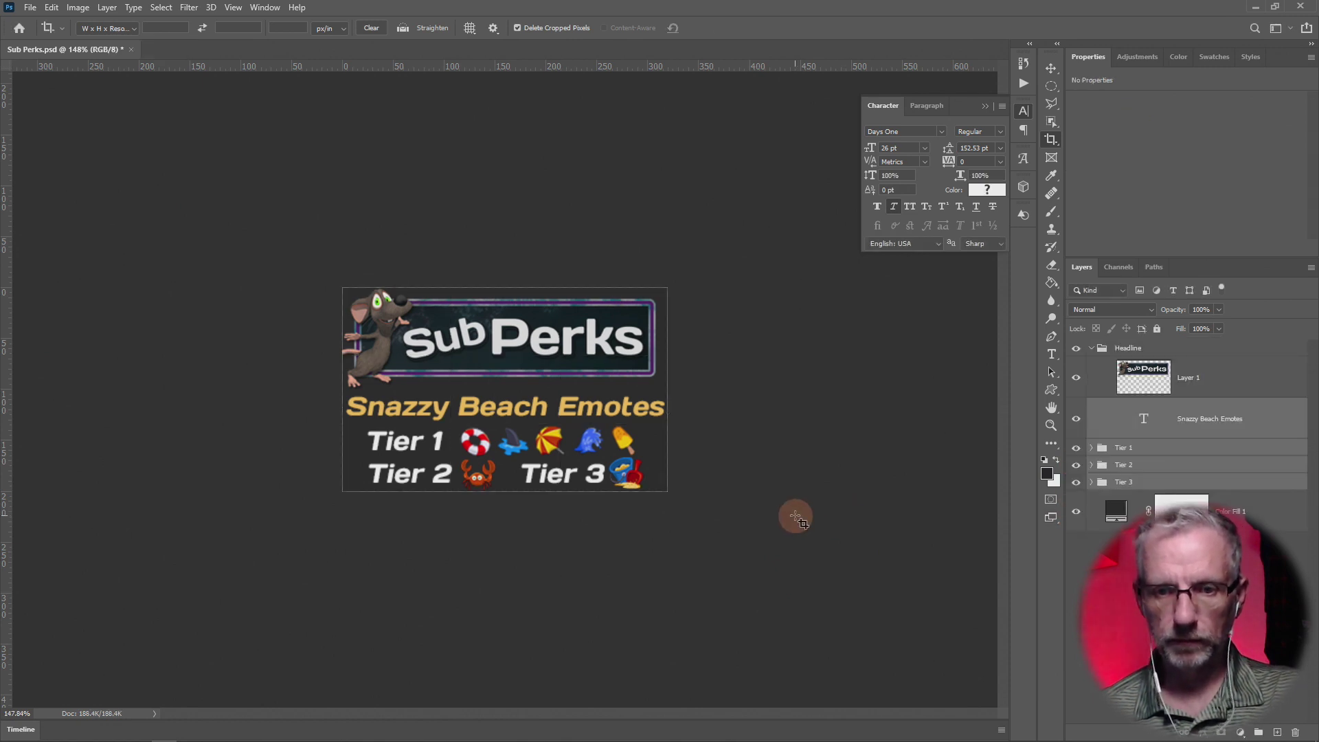
Step: Hide the Color Fill 1 background layer and export the graphic as Sub Perks v2.png in the Channel Straps folder
left_click(1075, 511)
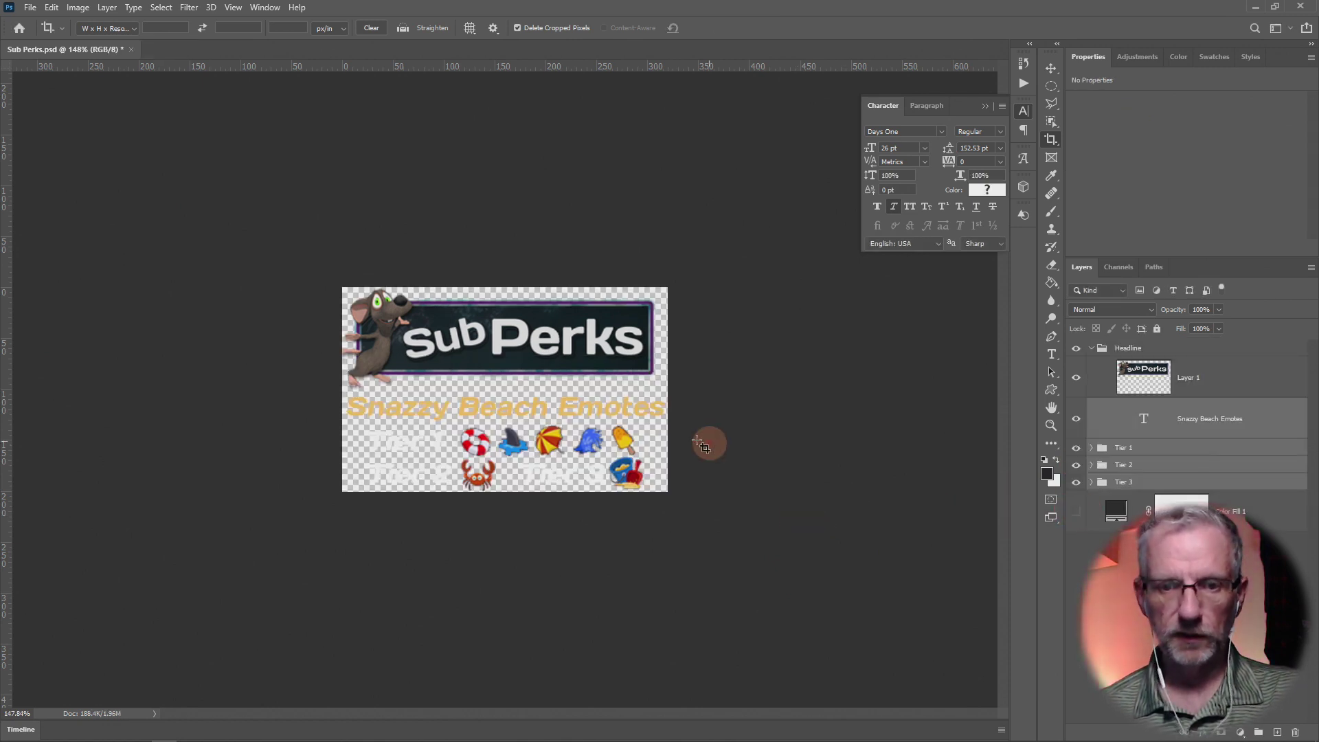
left_click(31, 7)
mouse_move(110, 207)
left_click(222, 220)
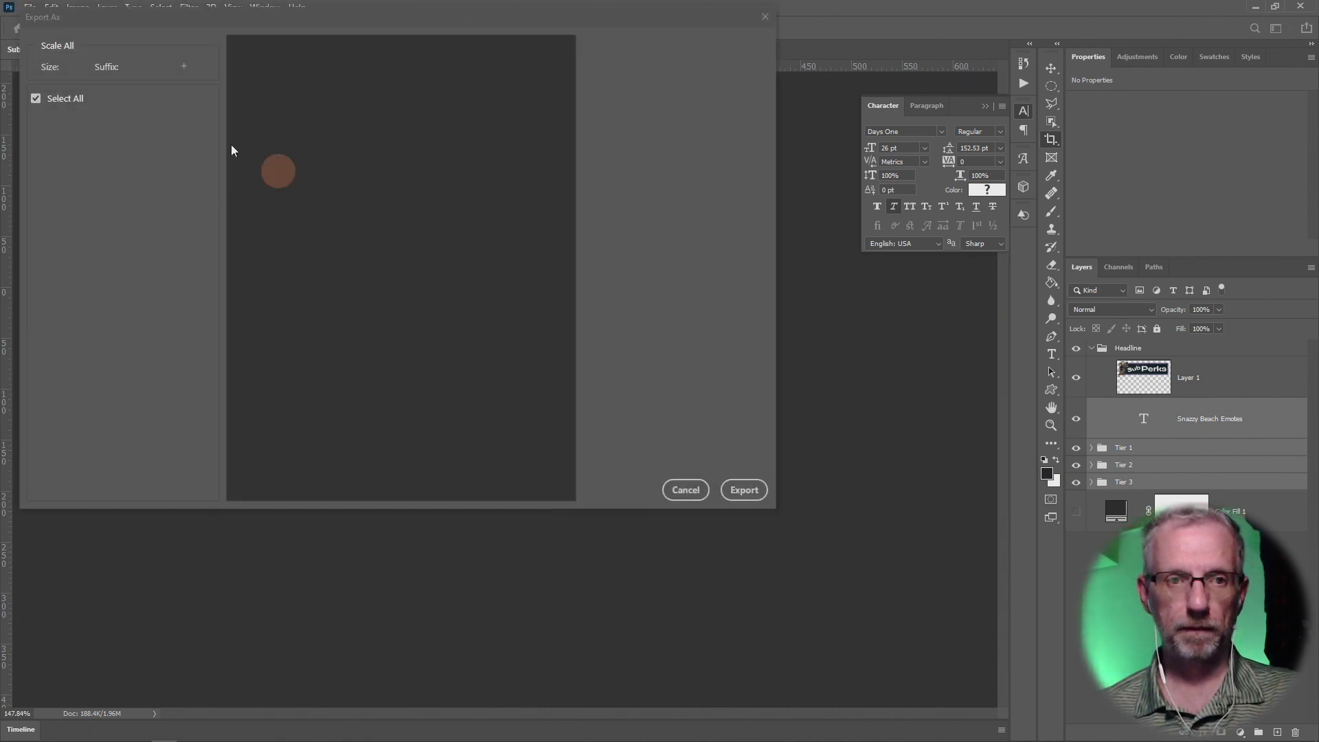
left_click(733, 488)
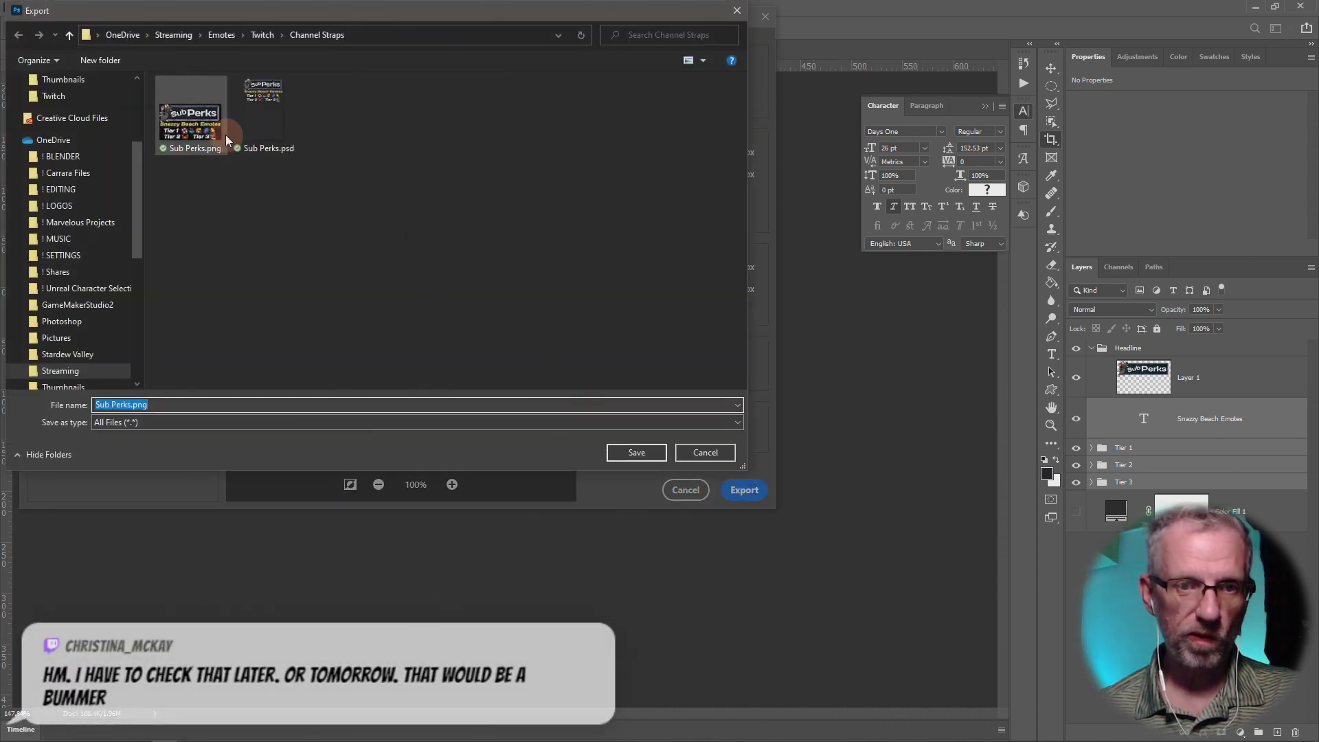
left_click(245, 436)
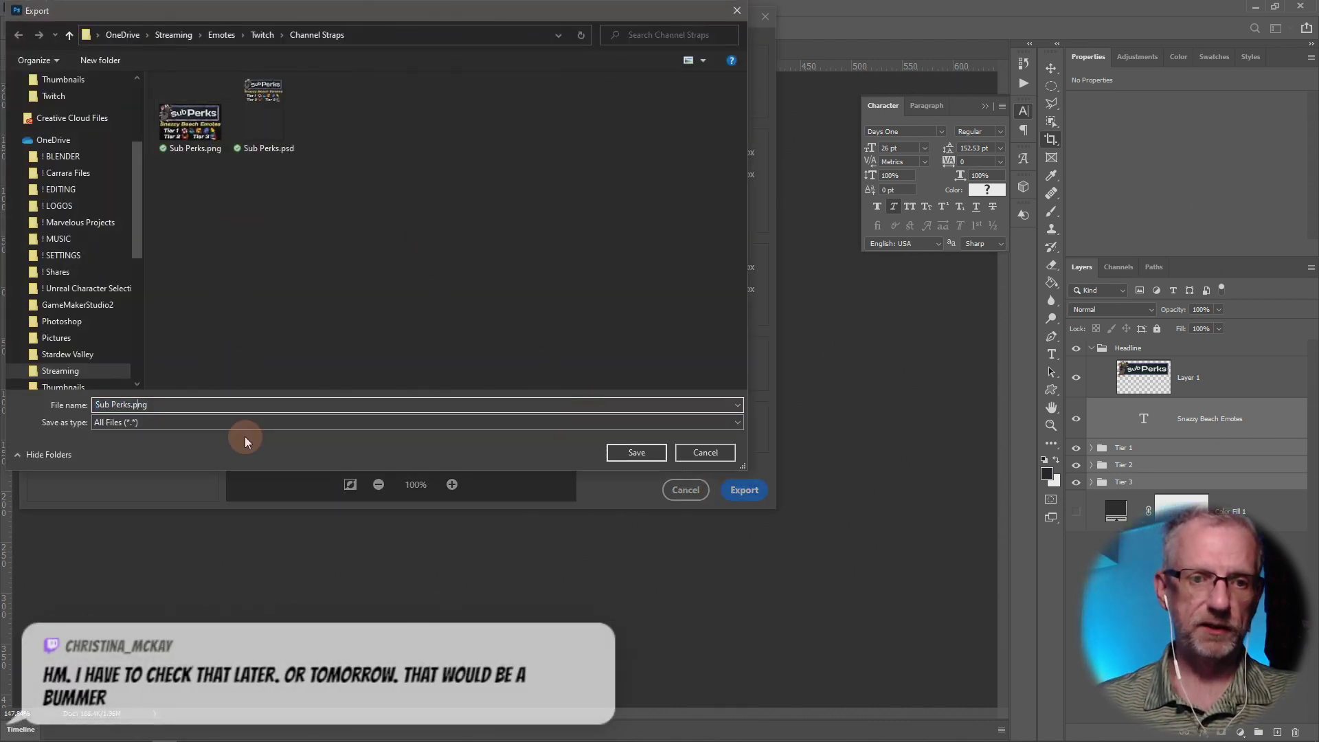
type("v2")
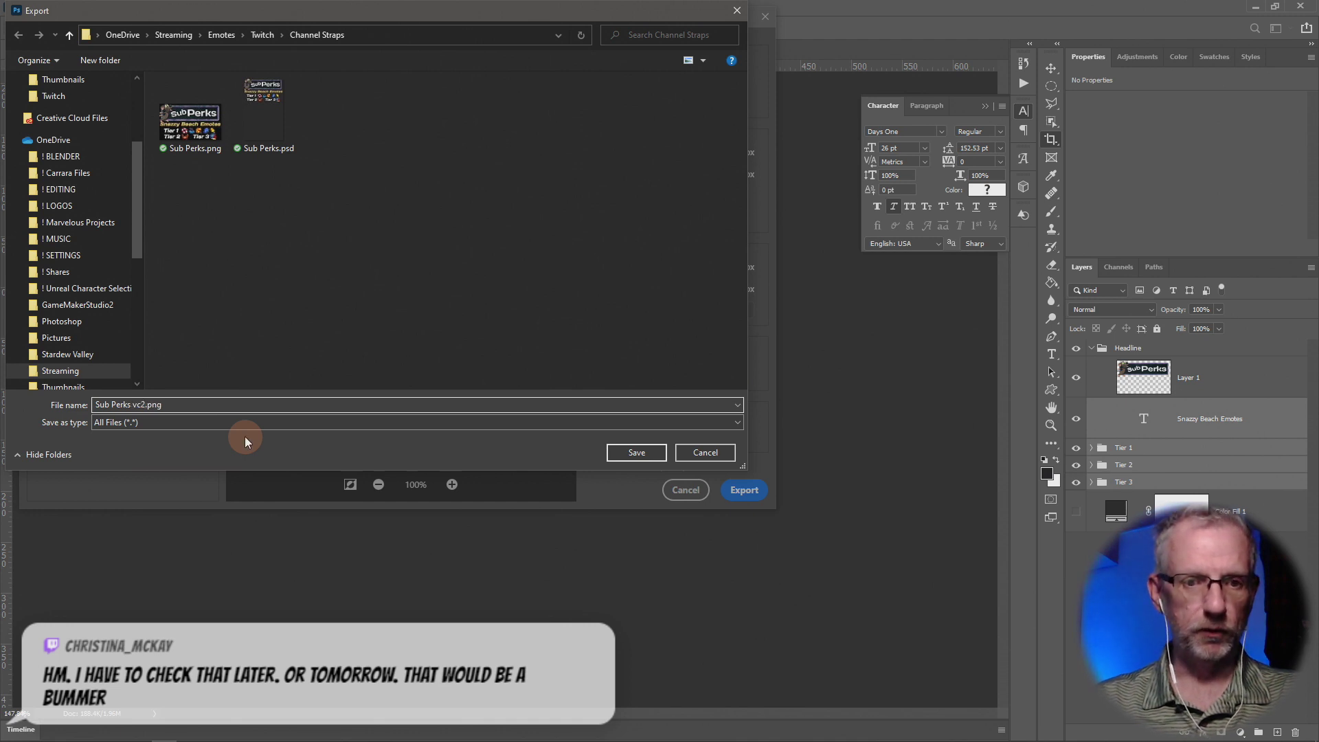
key("Return")
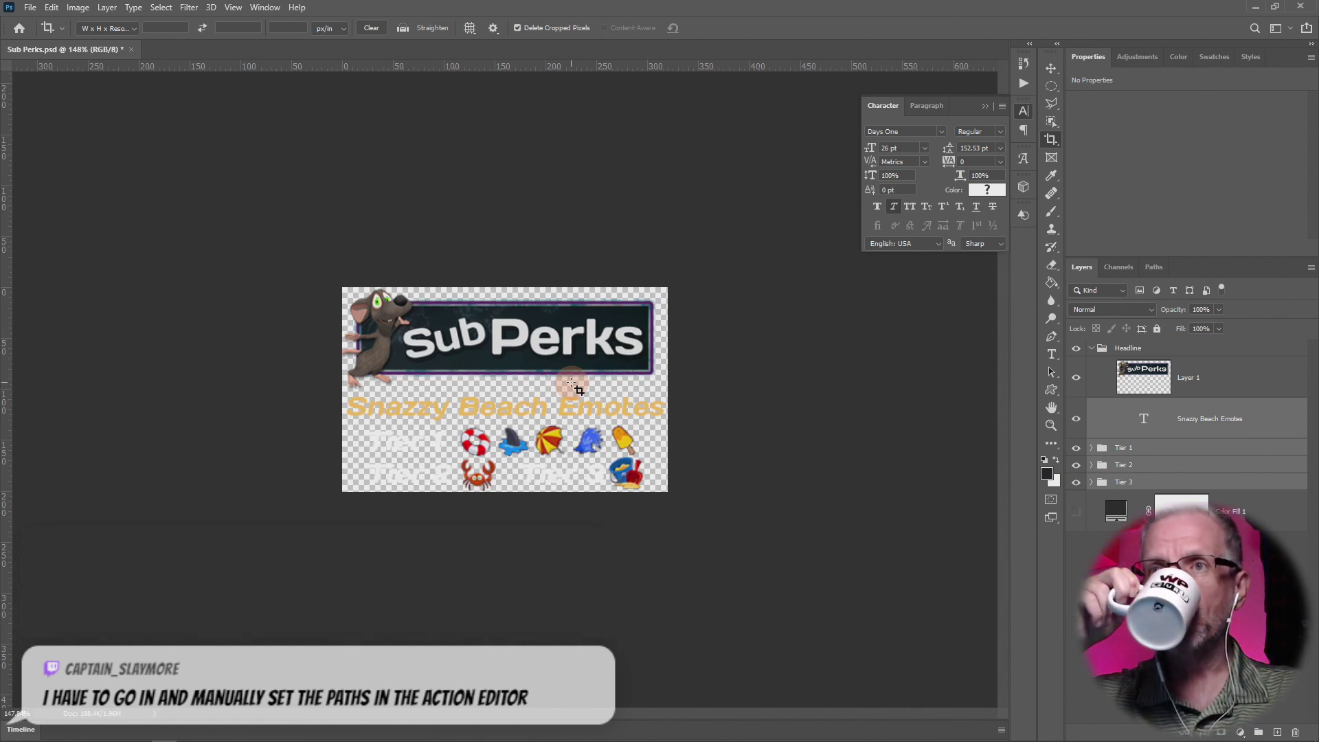
Step: Switch to the WPguru Twitch channel page in the browser and turn on panel editing
key("alt+Tab")
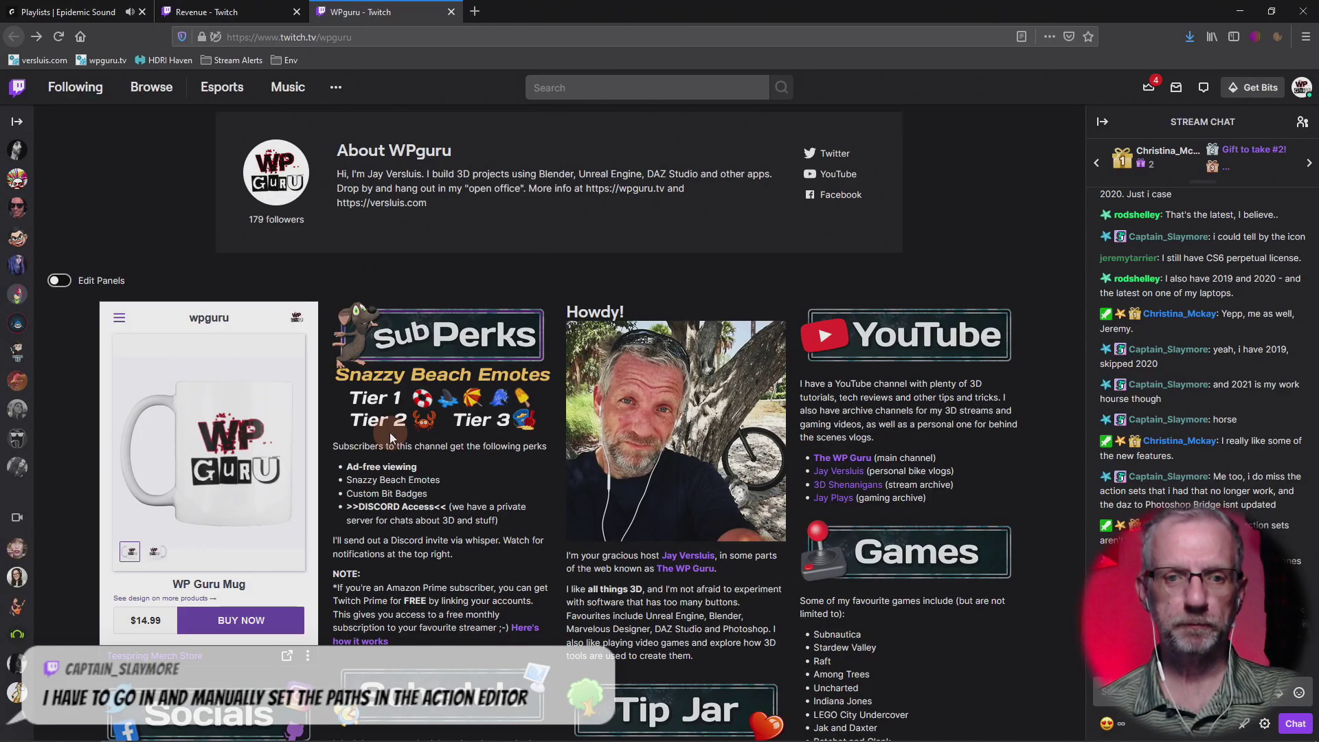
left_click(59, 281)
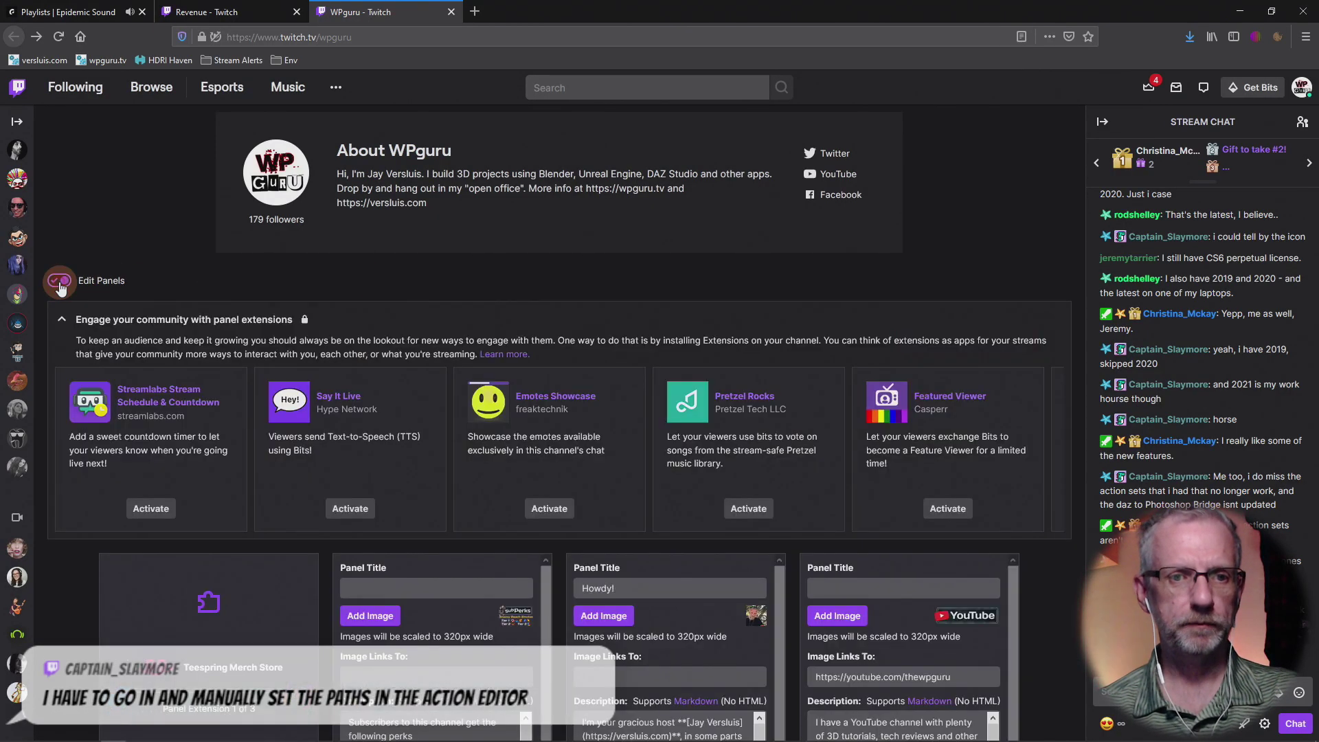
scroll(396, 390, "down", 4)
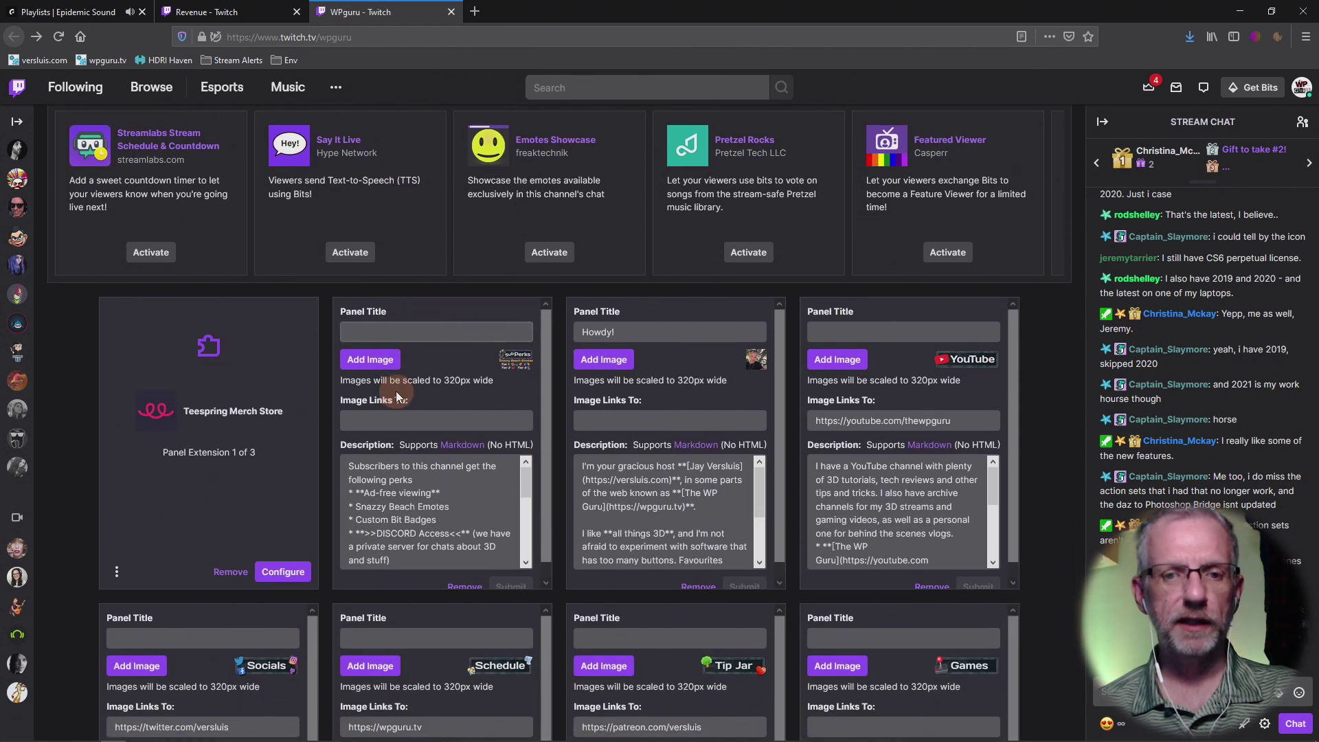
scroll(384, 371, "down", 1)
Step: Choose Sub Perks v2.png as the Sub Perks panel's image and extend its crop to the full height of the graphic
left_click(378, 353)
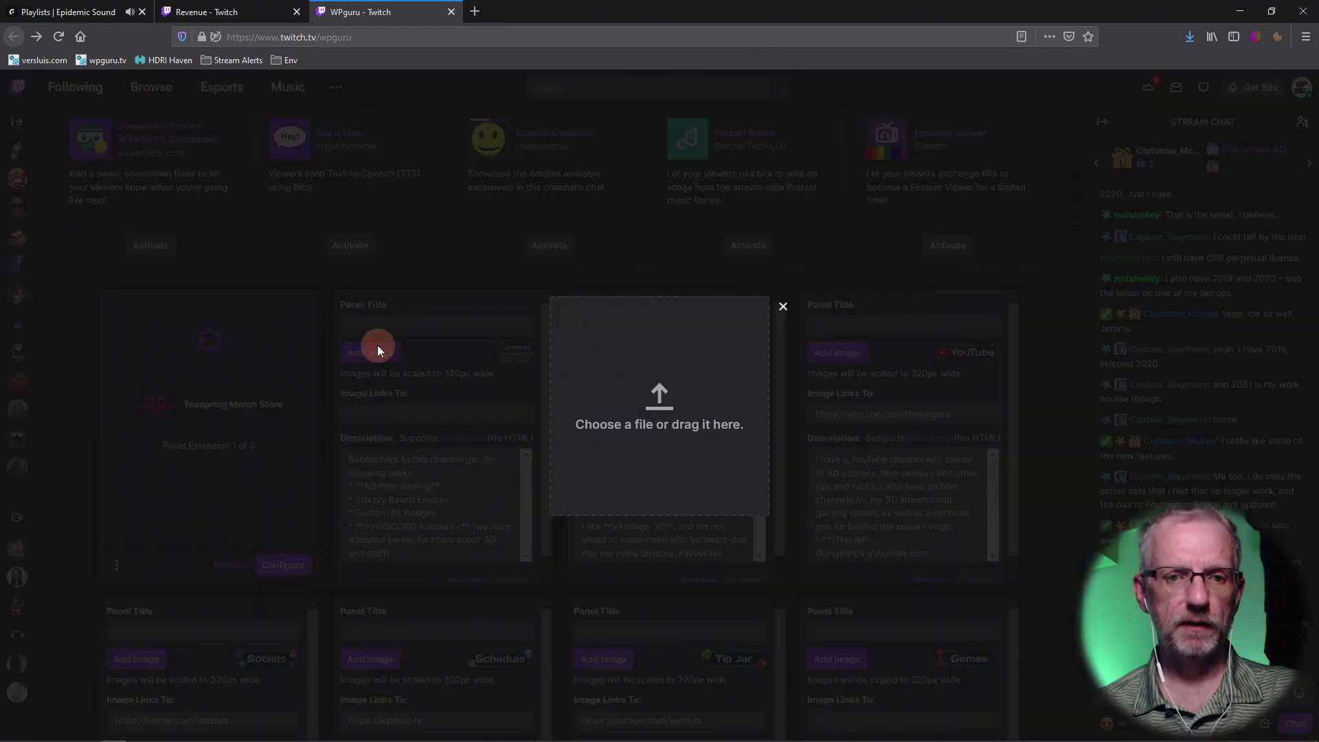
left_click(710, 421)
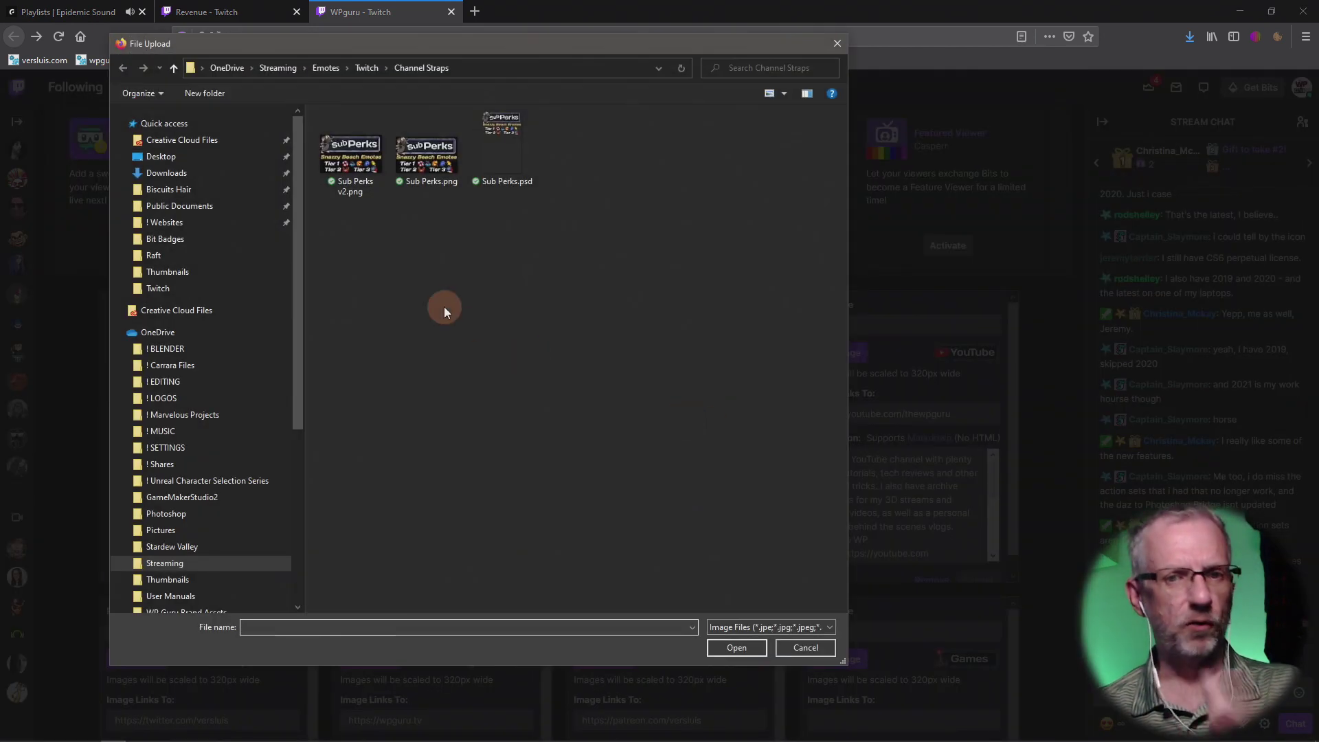
left_click(351, 161)
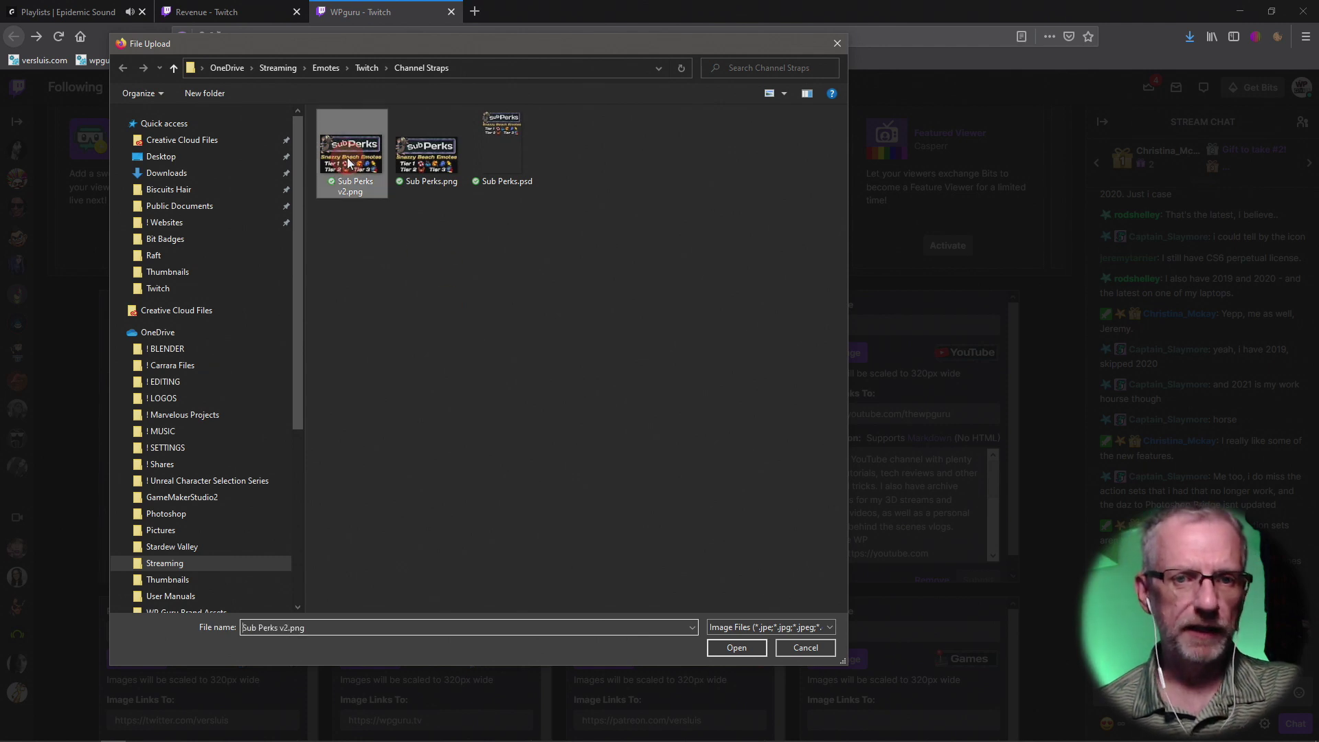
left_click(732, 648)
left_click_drag(657, 446, 659, 500)
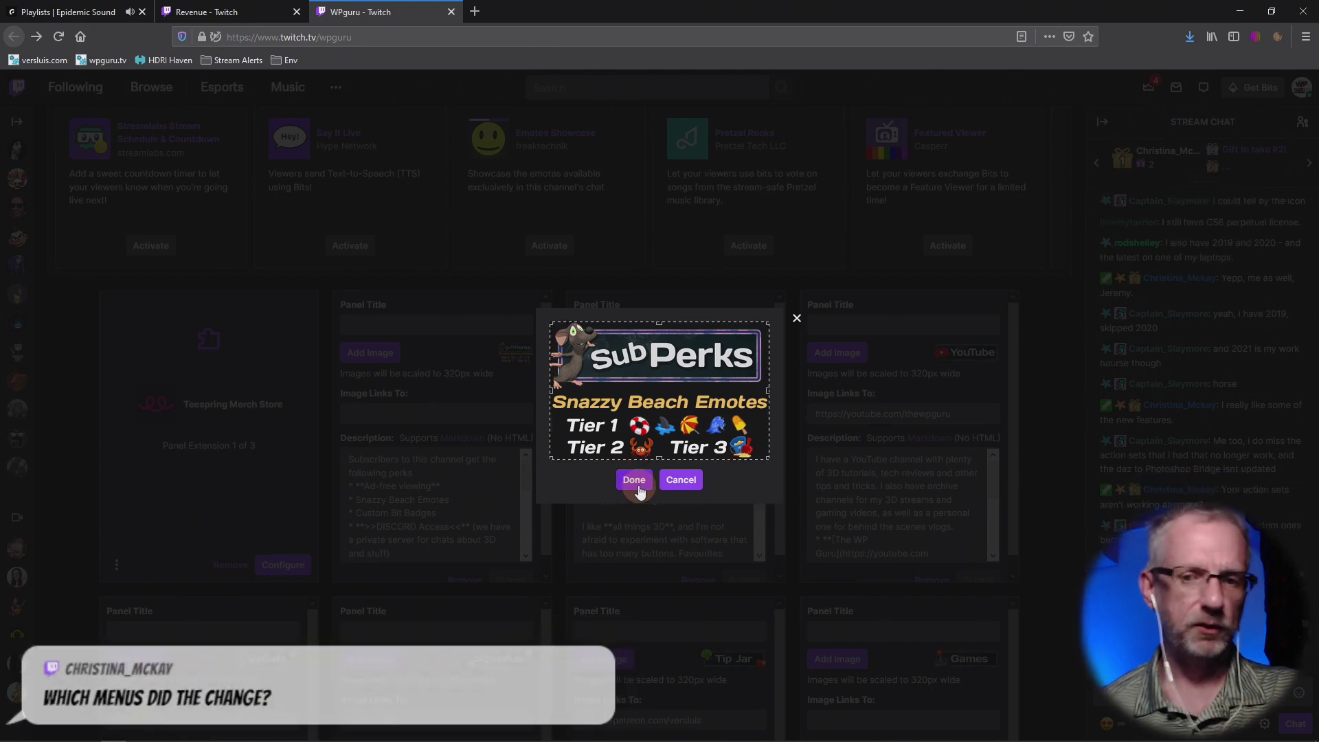
left_click(639, 488)
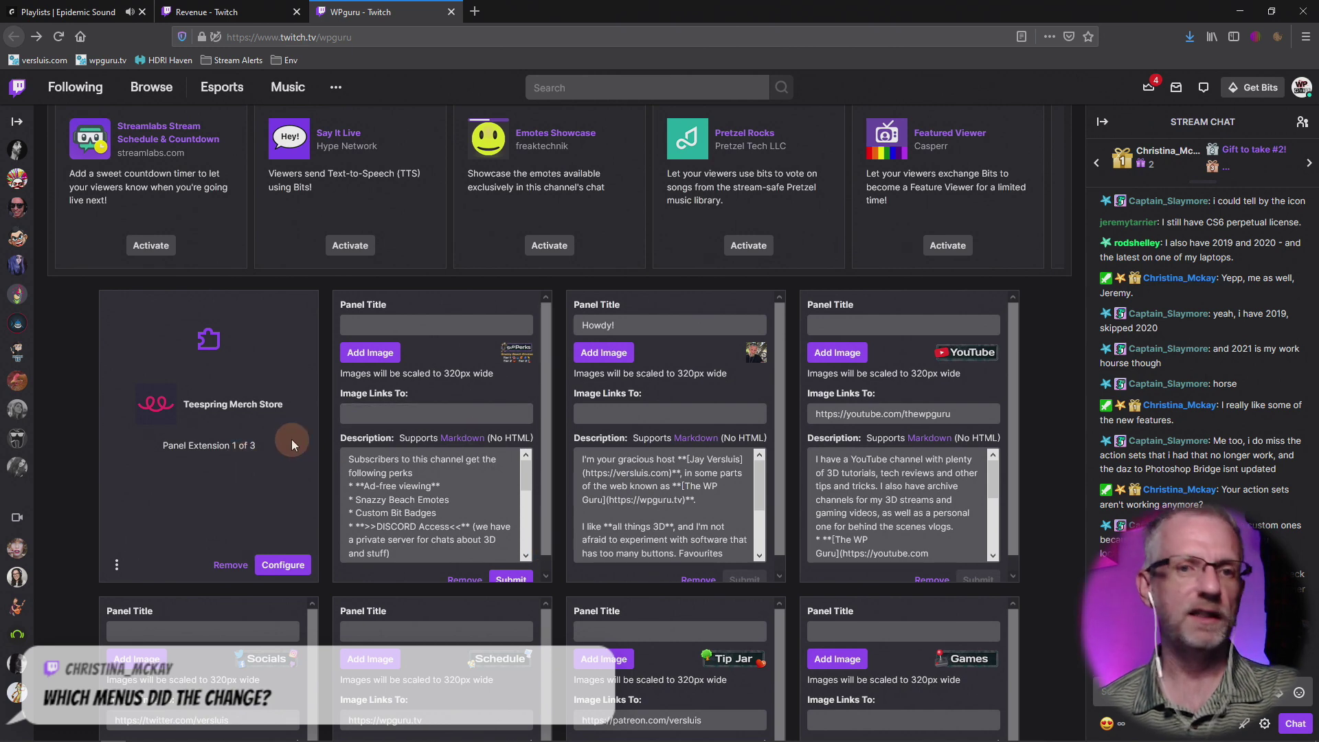
Step: Turn off panel editing and reload the channel page to check the Sub Perks panel
scroll(291, 439, "up", 4)
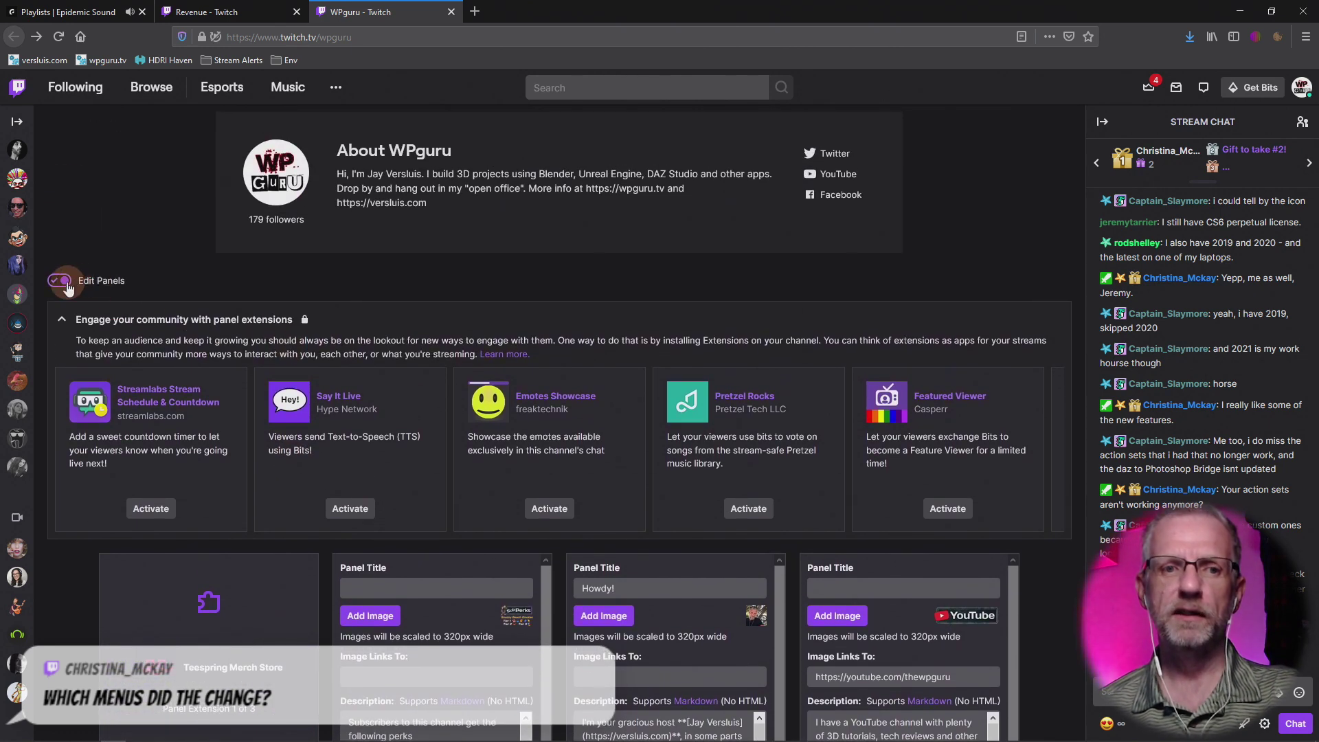
left_click(66, 282)
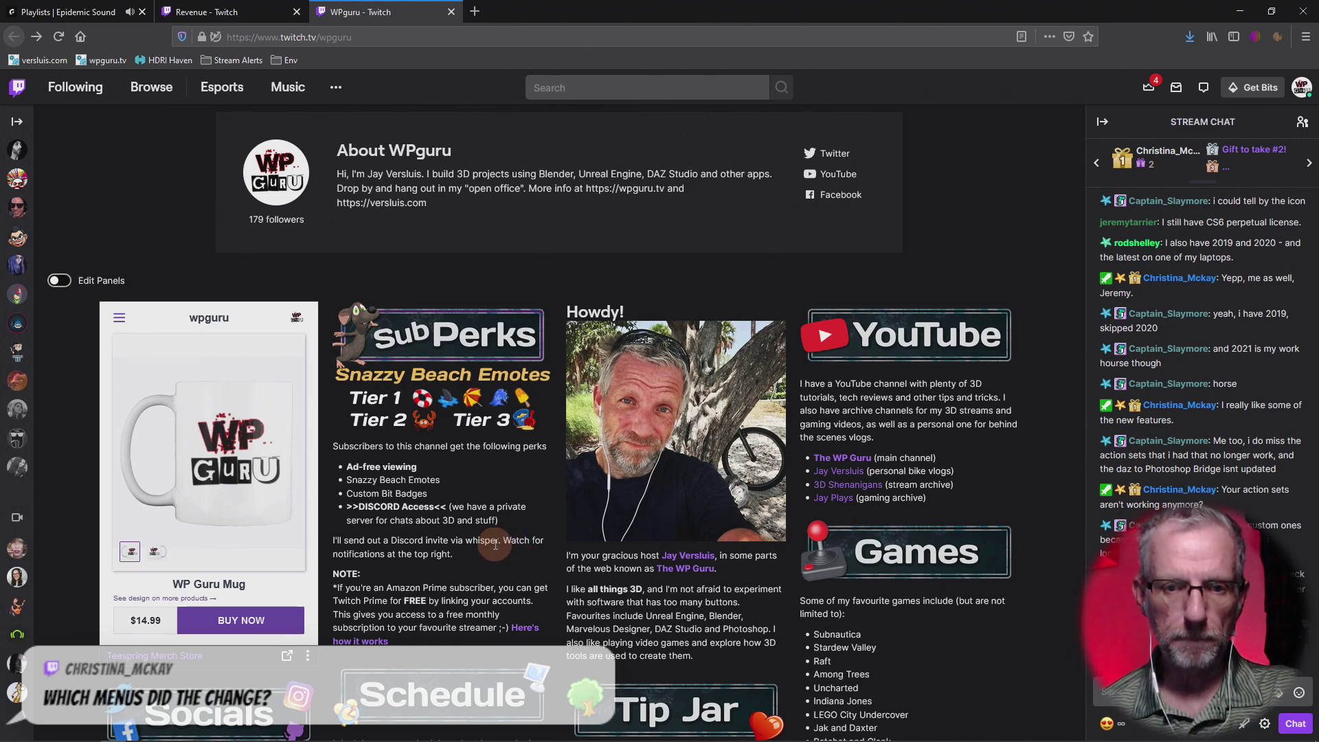
left_click(59, 36)
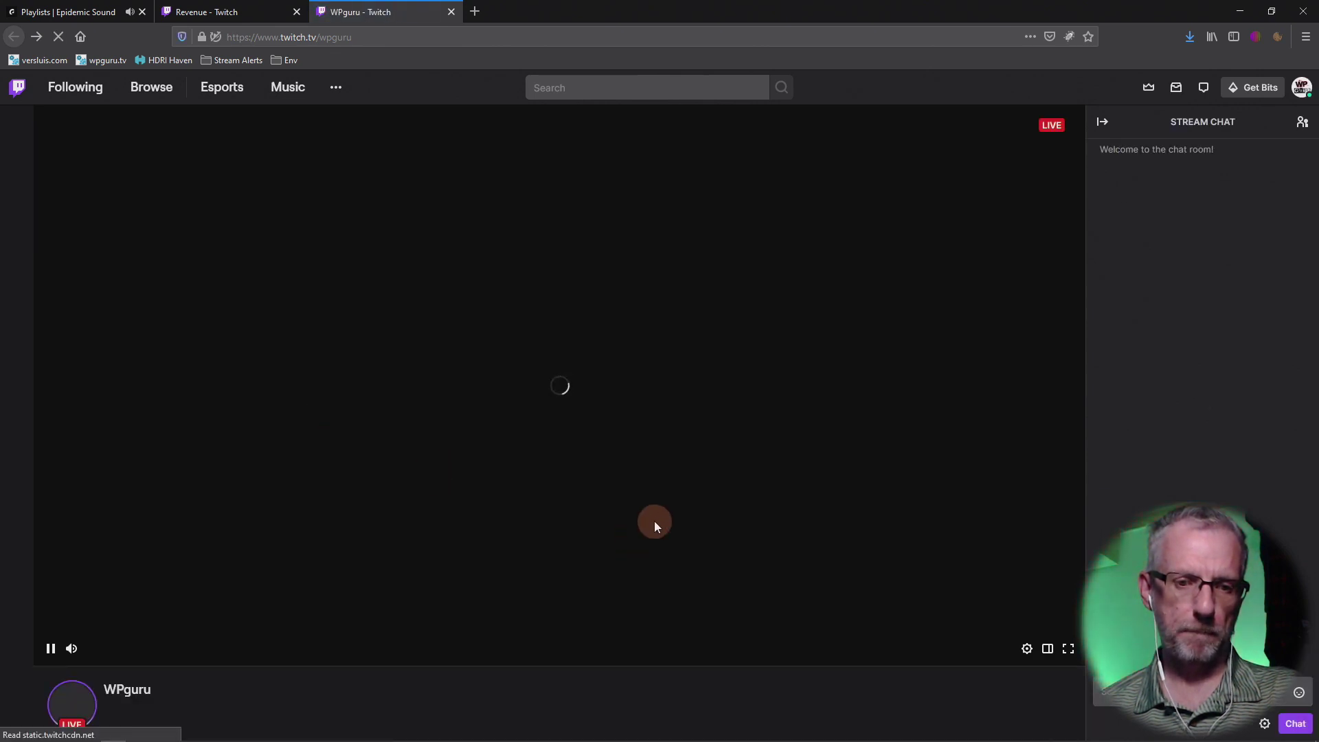
scroll(644, 554, "down", 10)
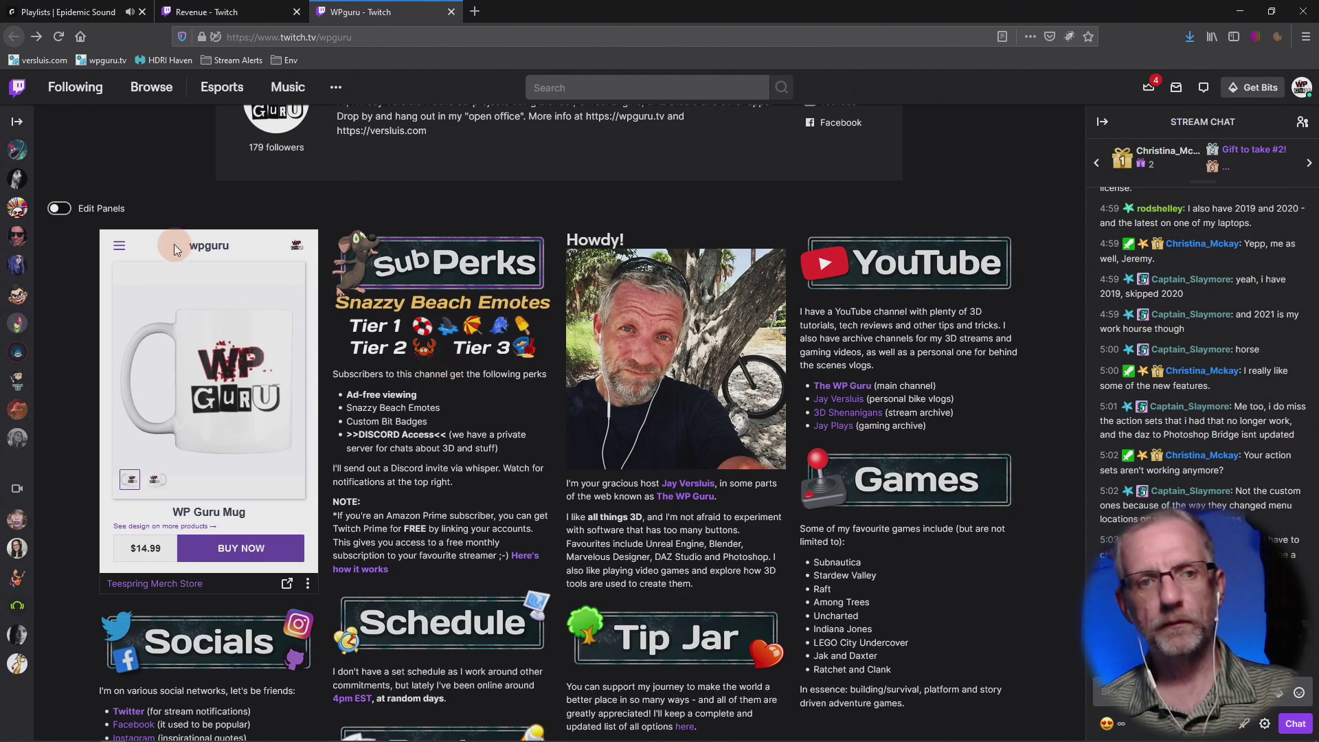
Step: Turn on panel editing and browse for the Sub Perks panel's new image with the files shown as extra large icons
left_click(59, 211)
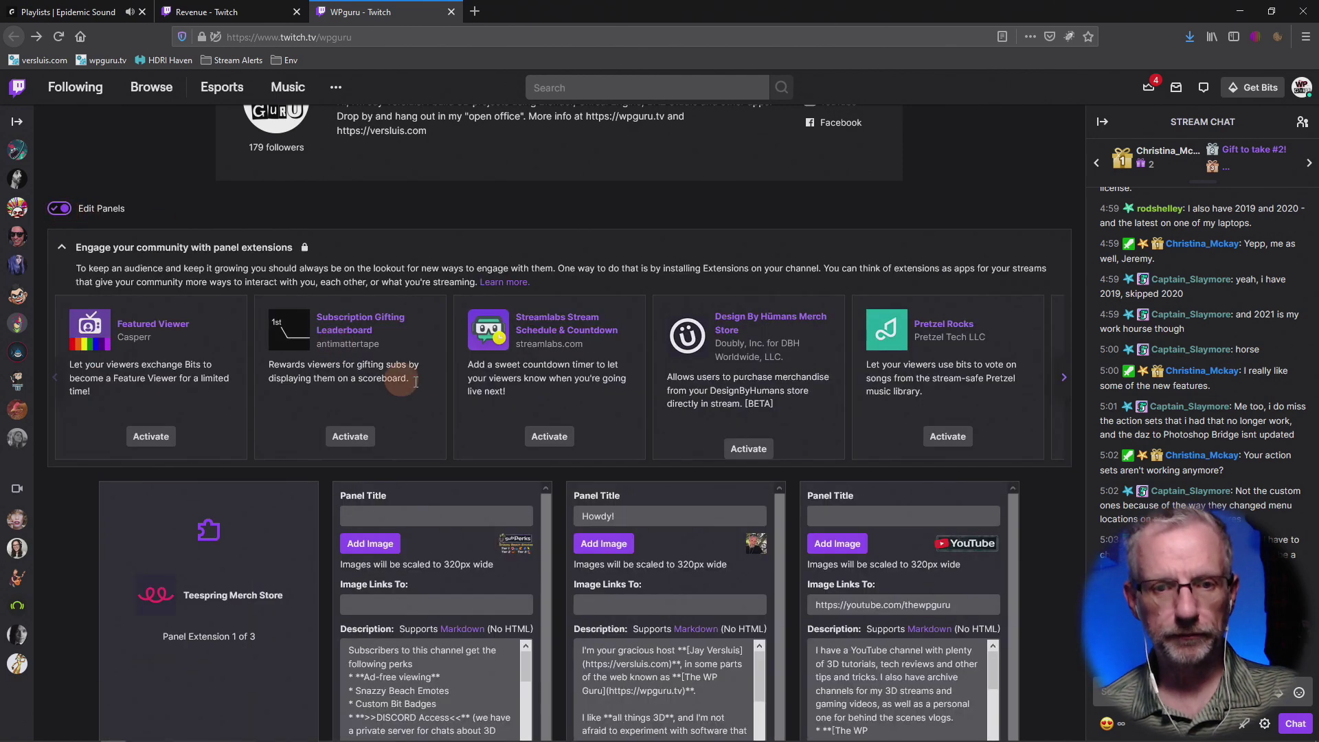
scroll(517, 436, "down", 5)
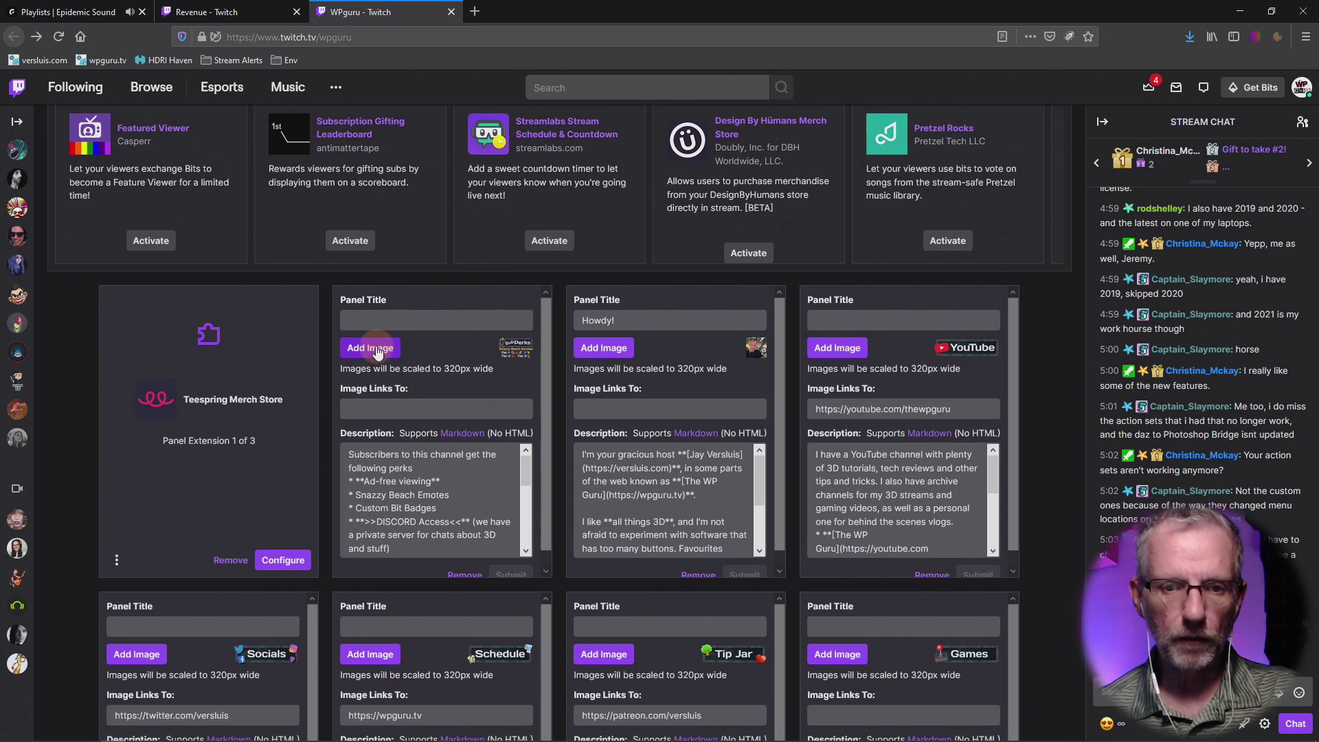
left_click(371, 347)
left_click(641, 405)
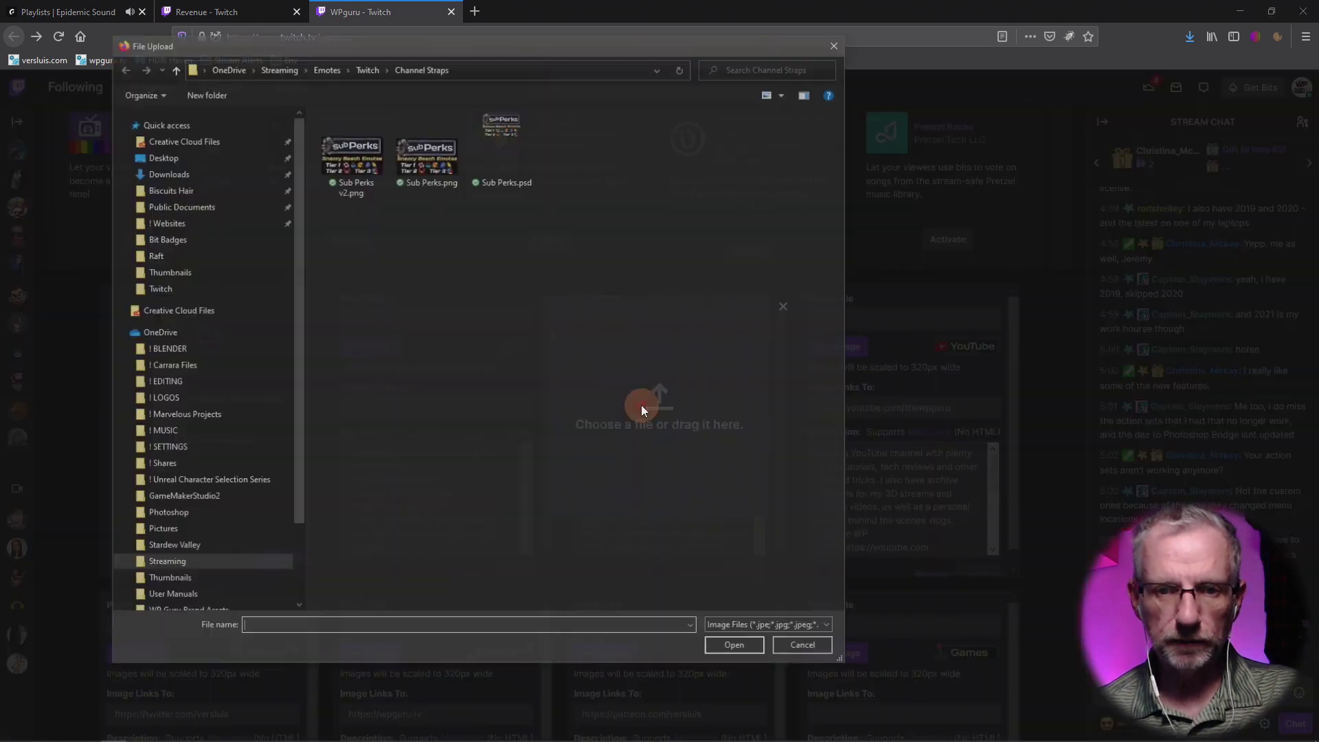
left_click(360, 175)
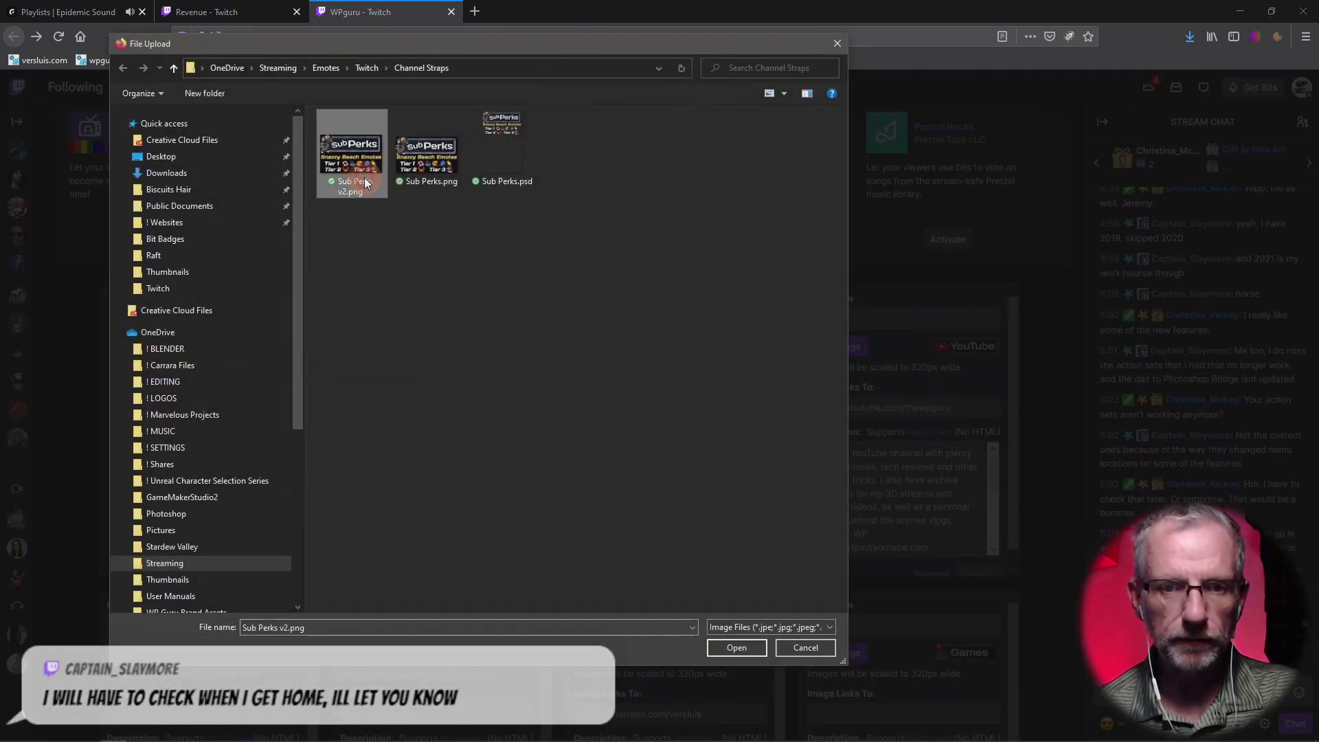
left_click(784, 96)
left_click(846, 95)
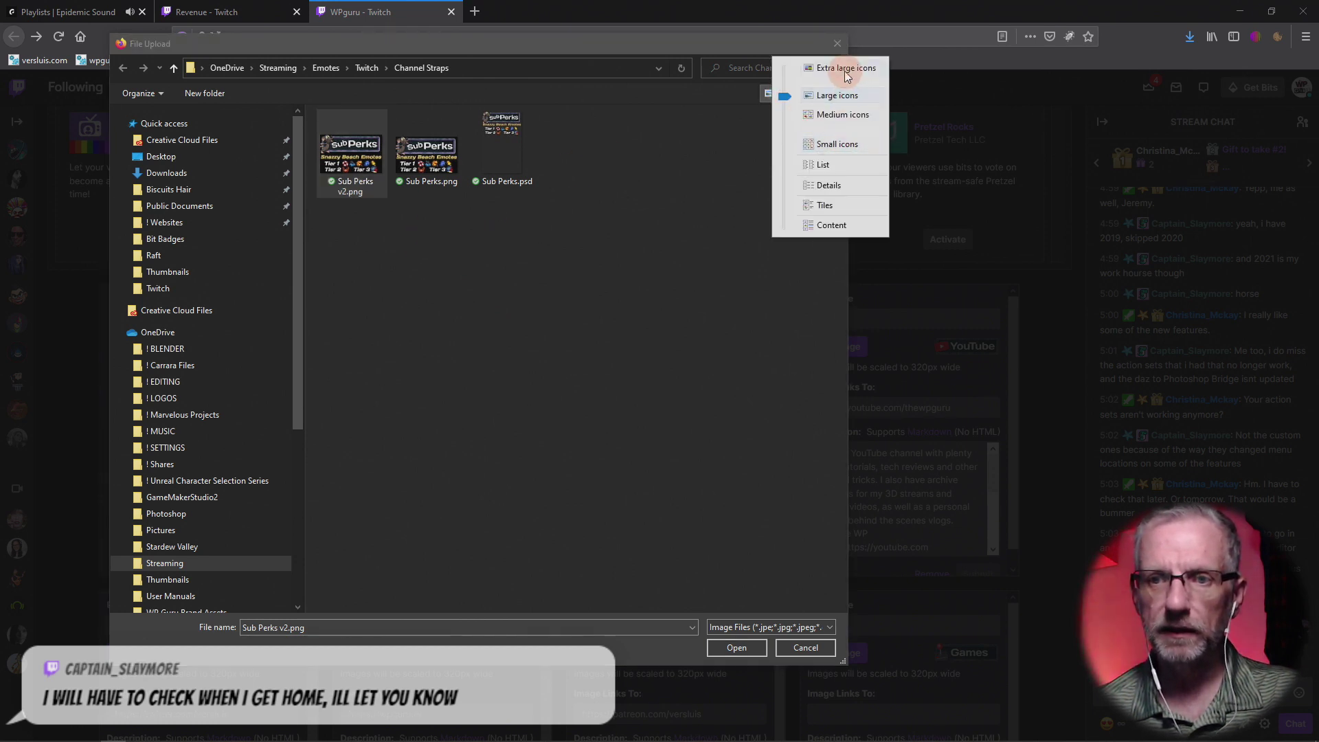
left_click(845, 69)
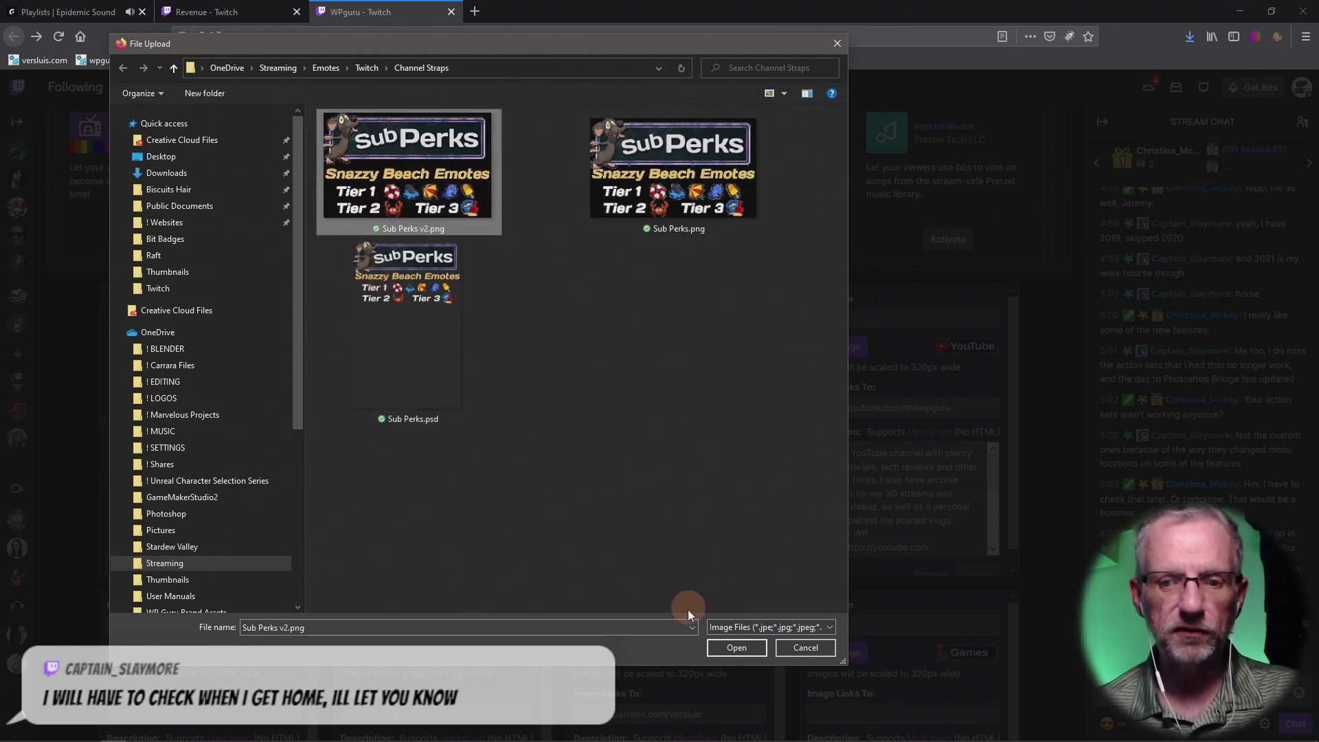
Step: Load Sub Perks v2.png into the Sub Perks panel and turn off panel editing to view the panel
left_click(740, 648)
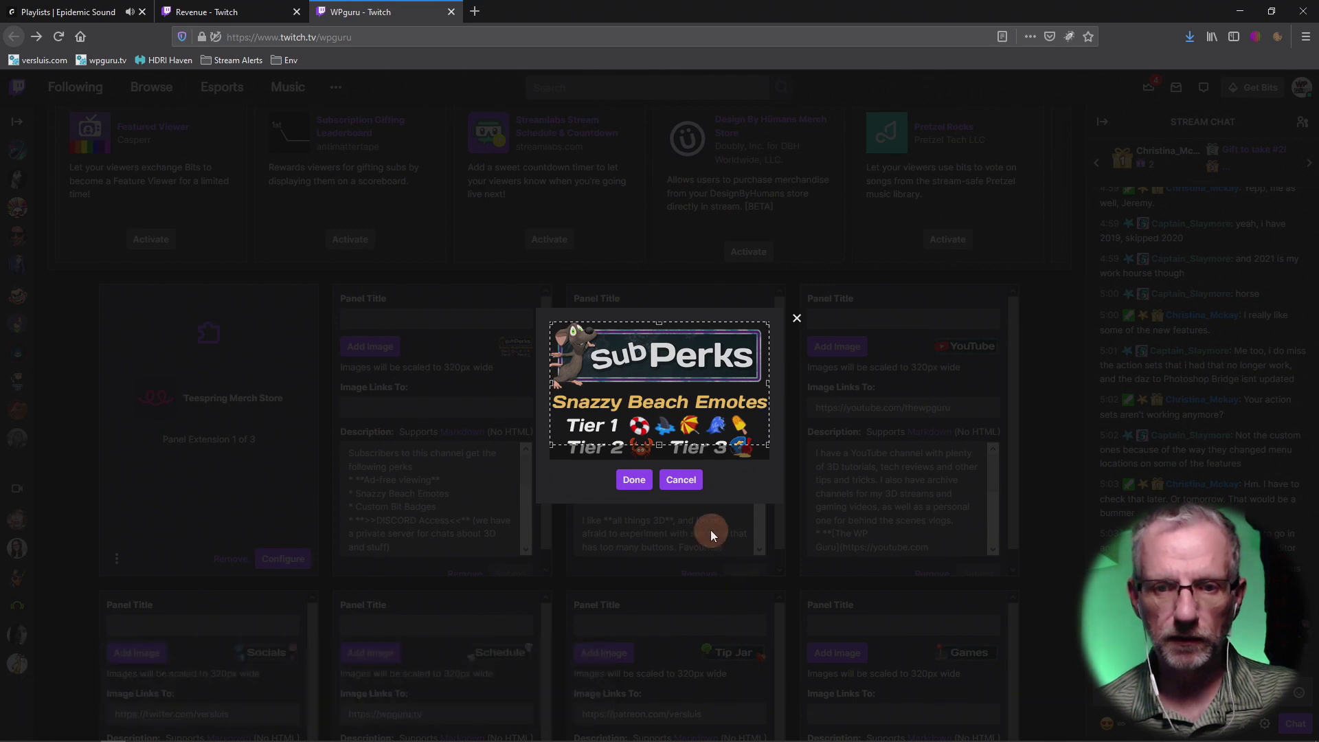
left_click(634, 480)
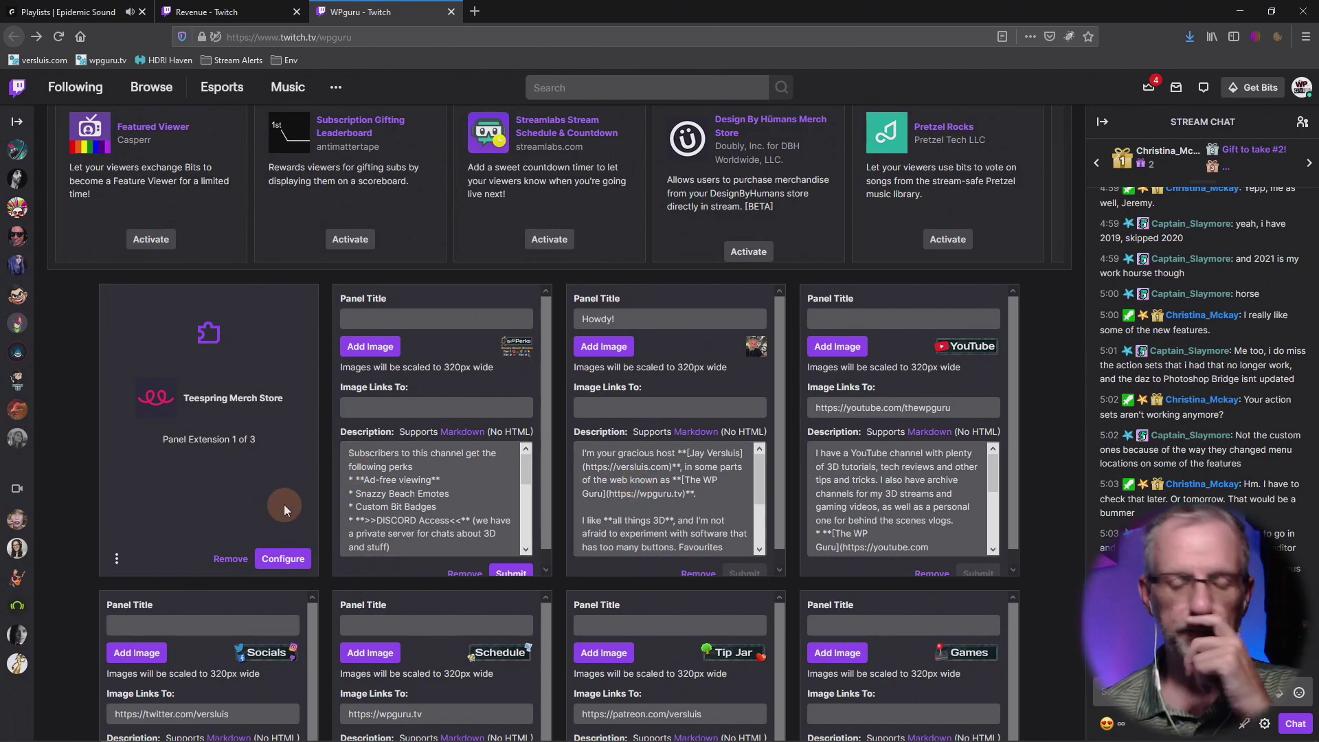
scroll(285, 508, "up", 5)
left_click(59, 340)
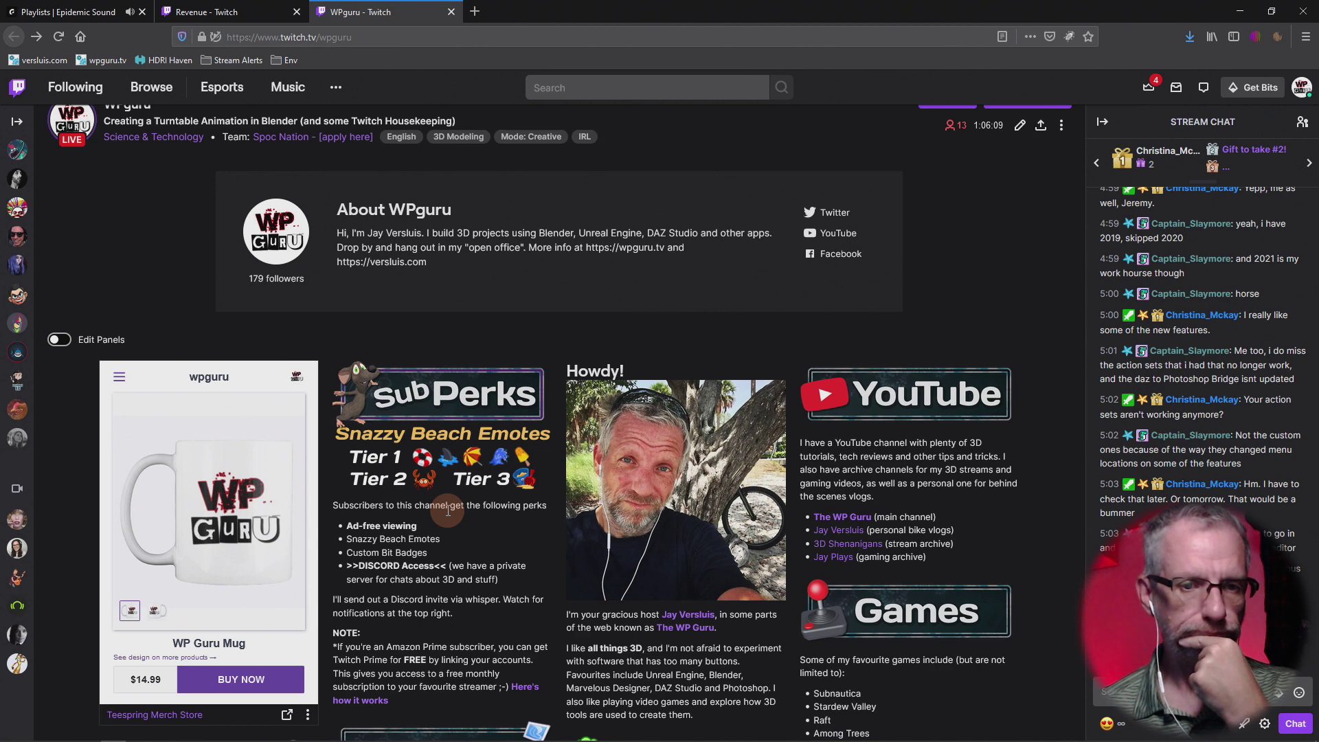
Step: Turn panel editing back on and set Sub Perks v2.png as the Sub Perks panel image, cropped to the graphic's full height
left_click(59, 339)
scroll(254, 389, "down", 5)
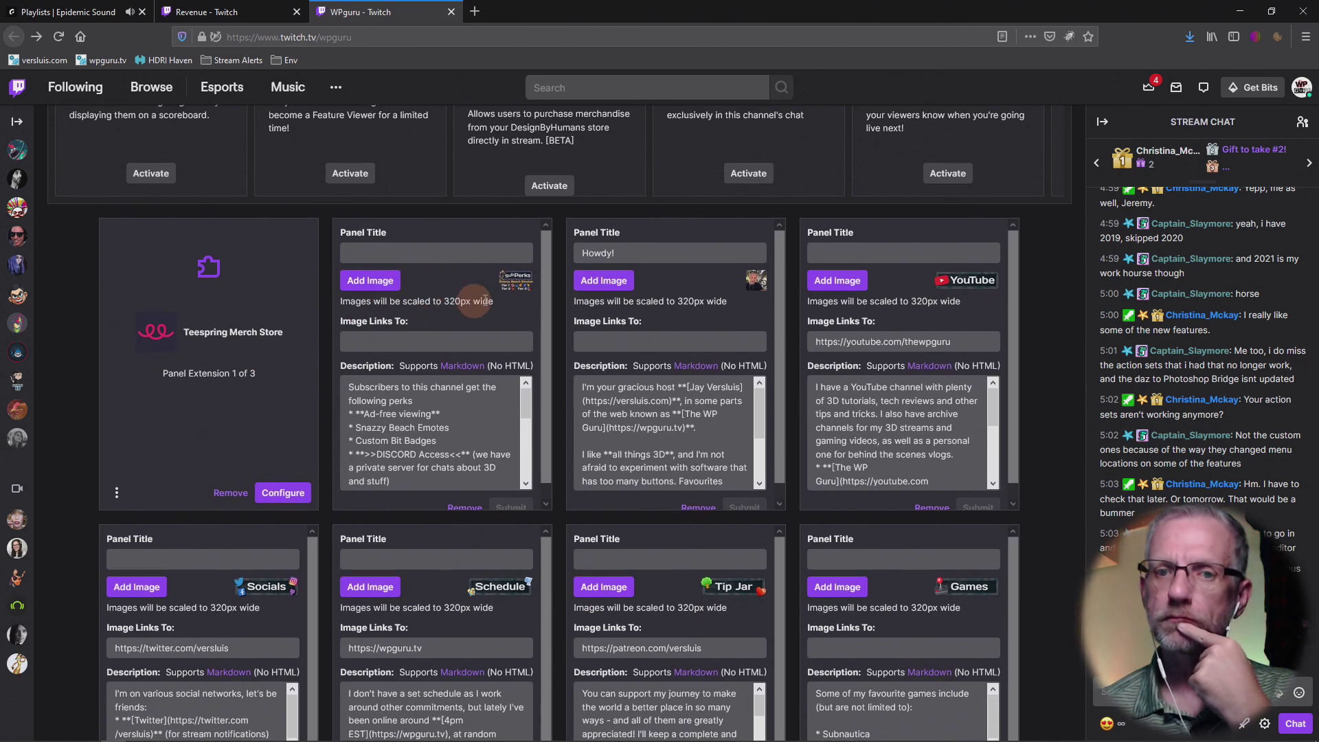
left_click(370, 281)
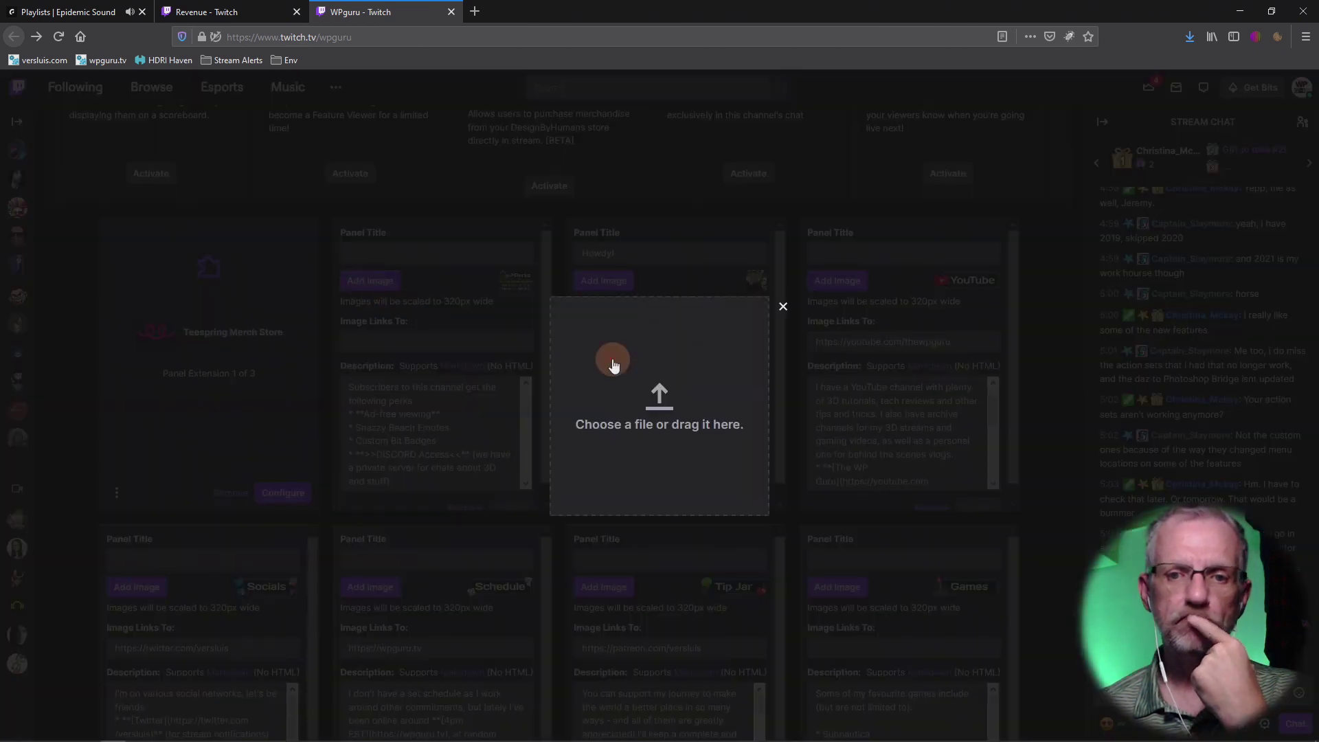
left_click(690, 381)
left_click(406, 205)
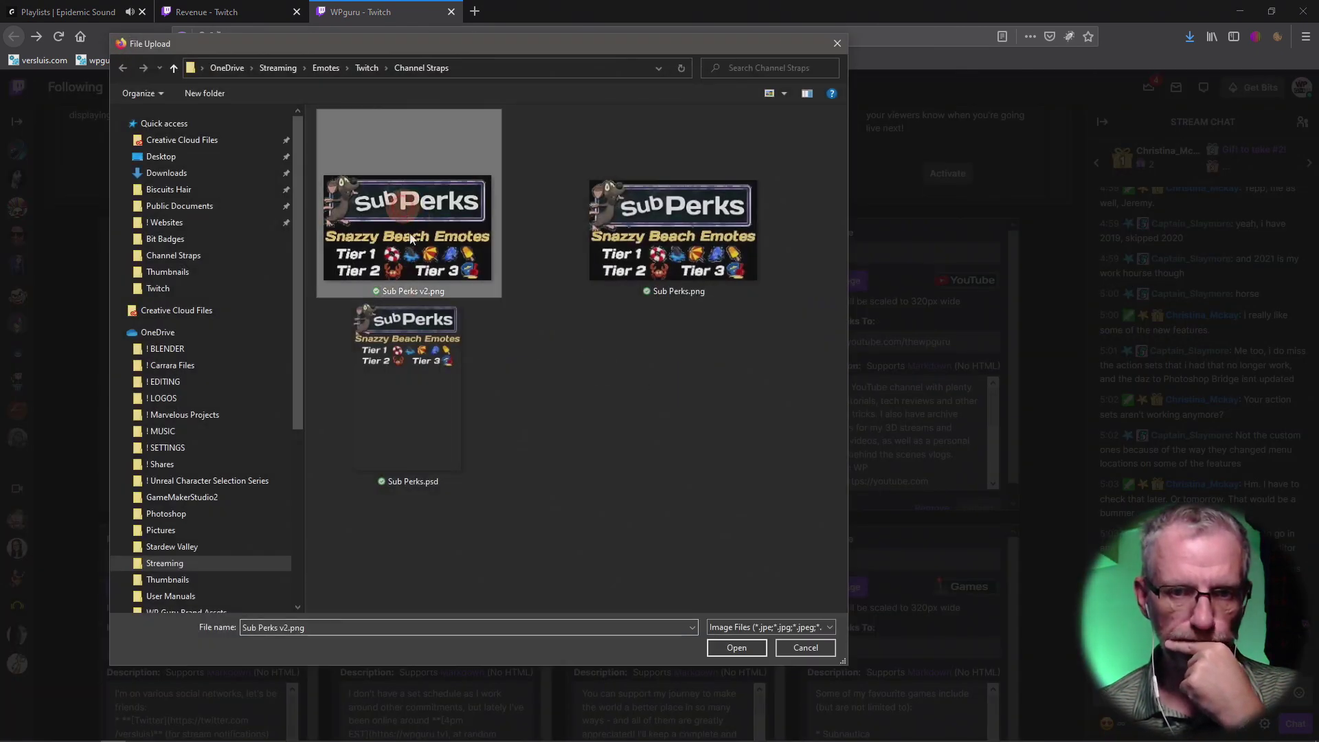
left_click(734, 648)
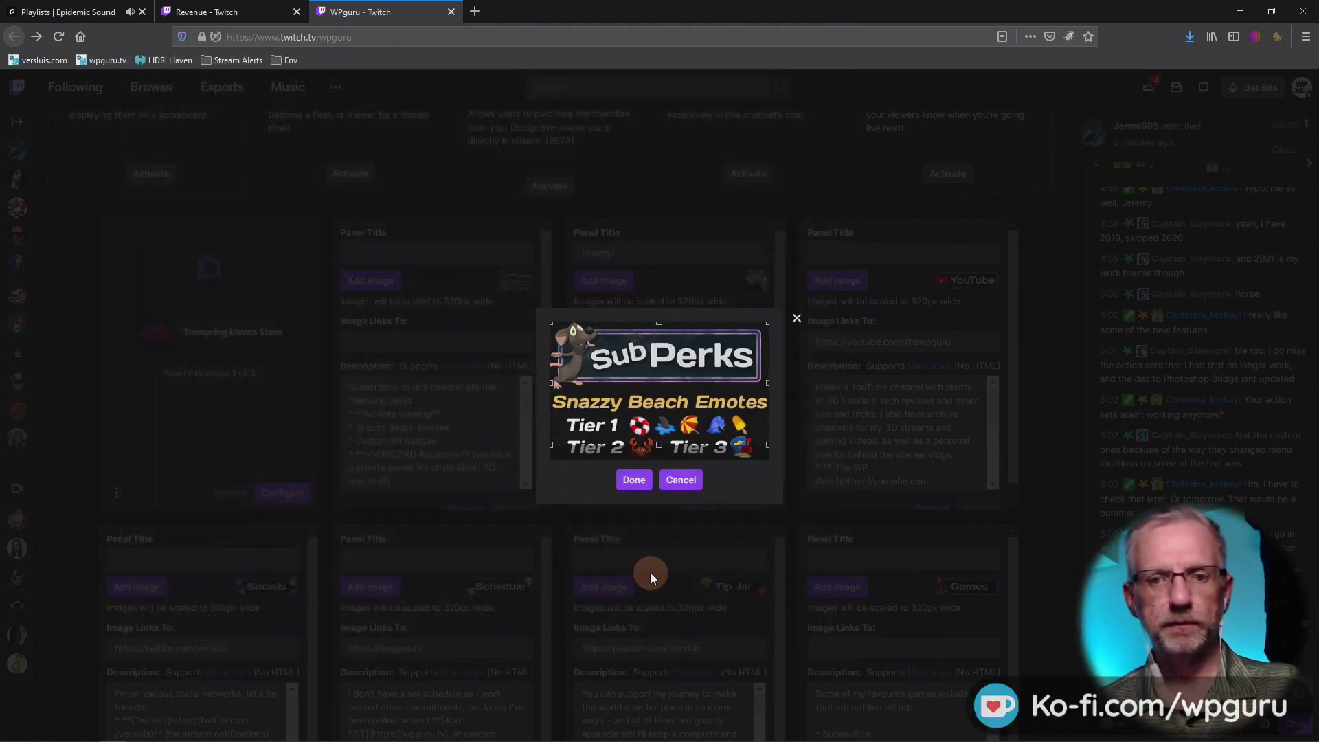
left_click_drag(660, 440, 665, 502)
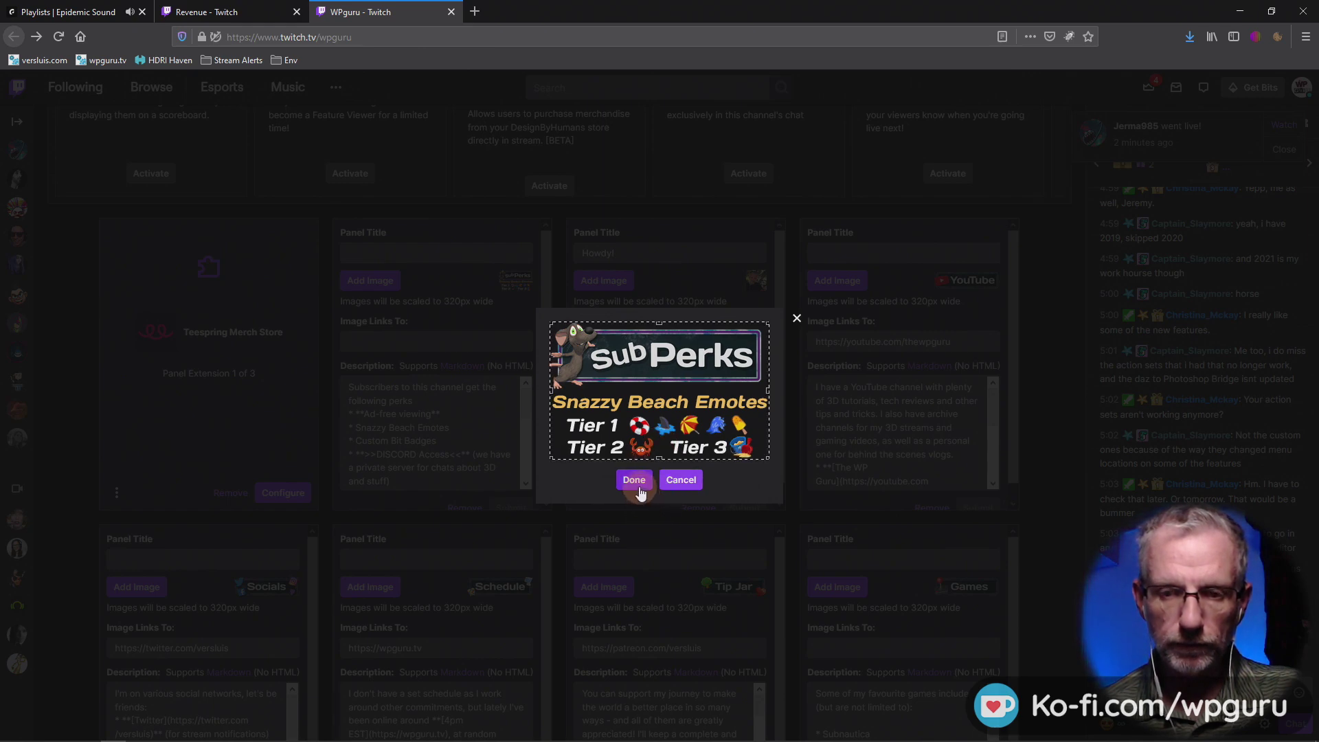
left_click(639, 487)
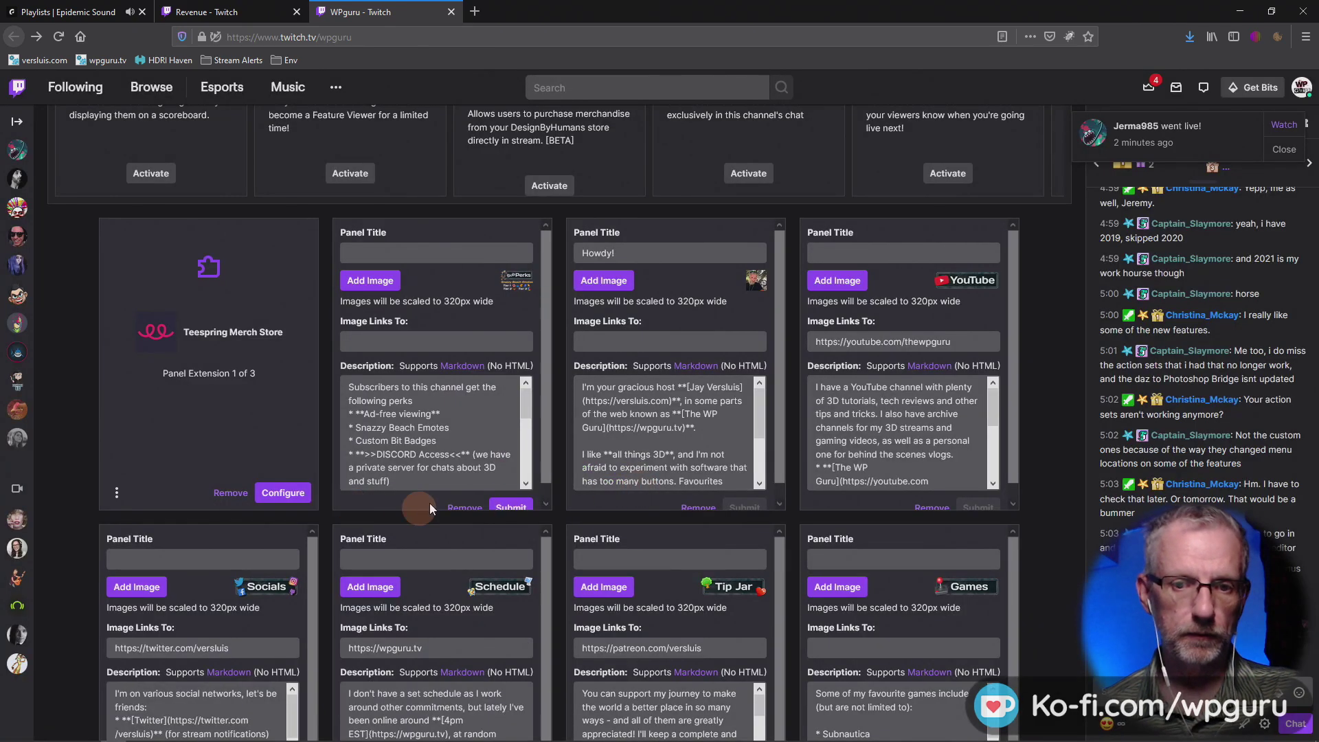
Step: Submit the Sub Perks panel's new image
scroll(443, 496, "down", 1)
scroll(447, 495, "down", 1)
left_click(516, 493)
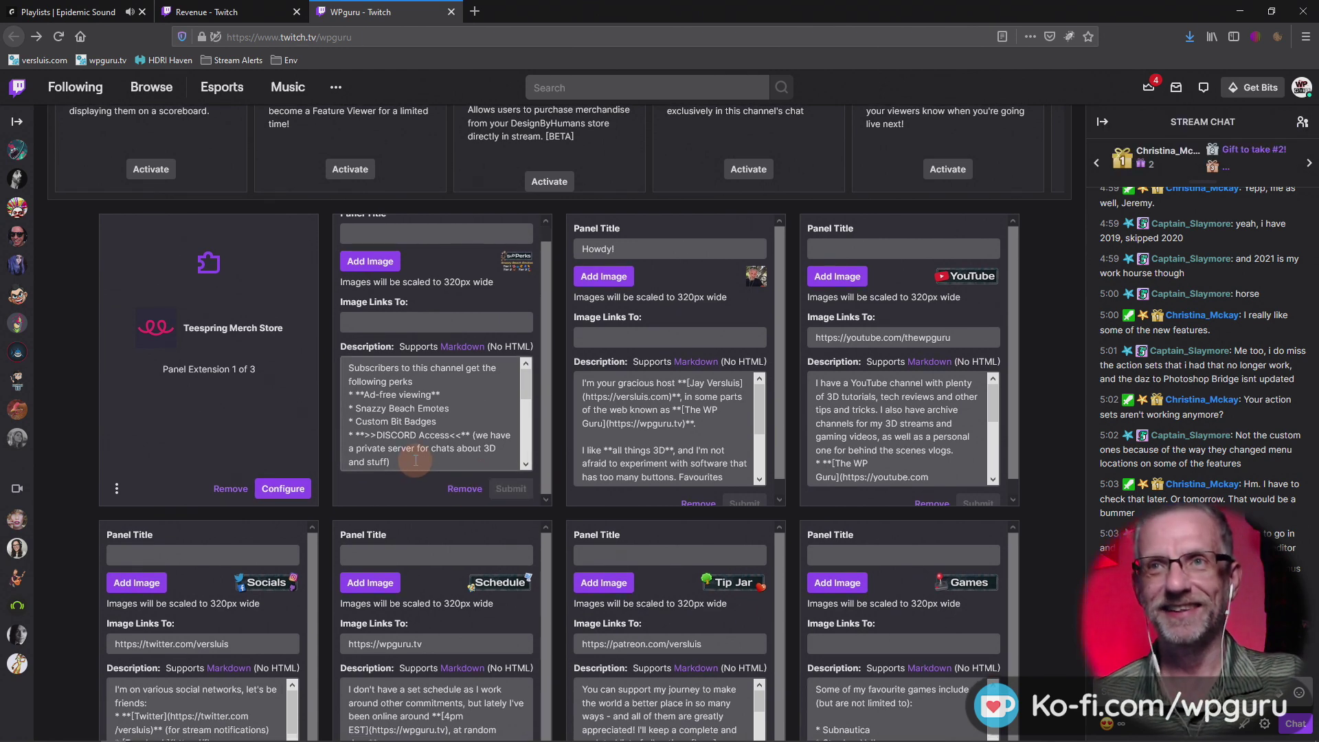
scroll(173, 288, "up", 4)
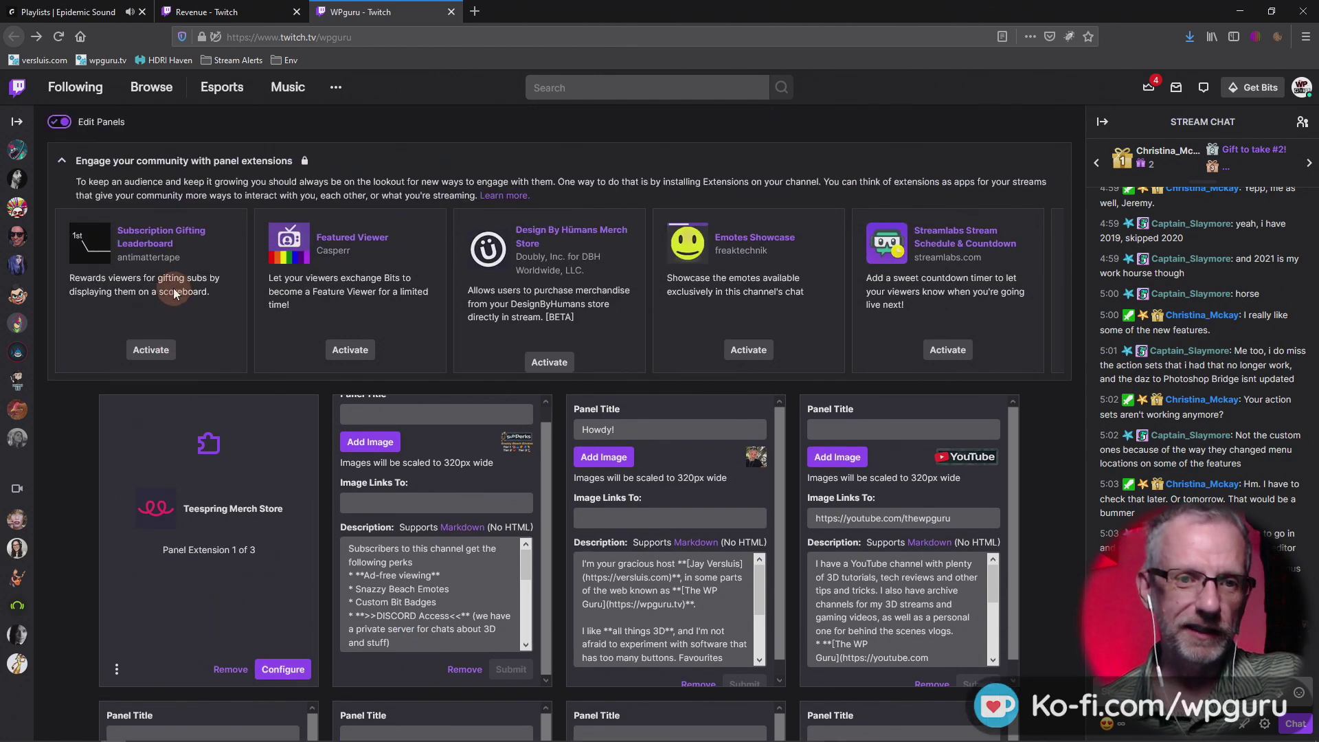
Step: Turn off panel editing to view the channel page with the updated Sub Perks panel
left_click(61, 205)
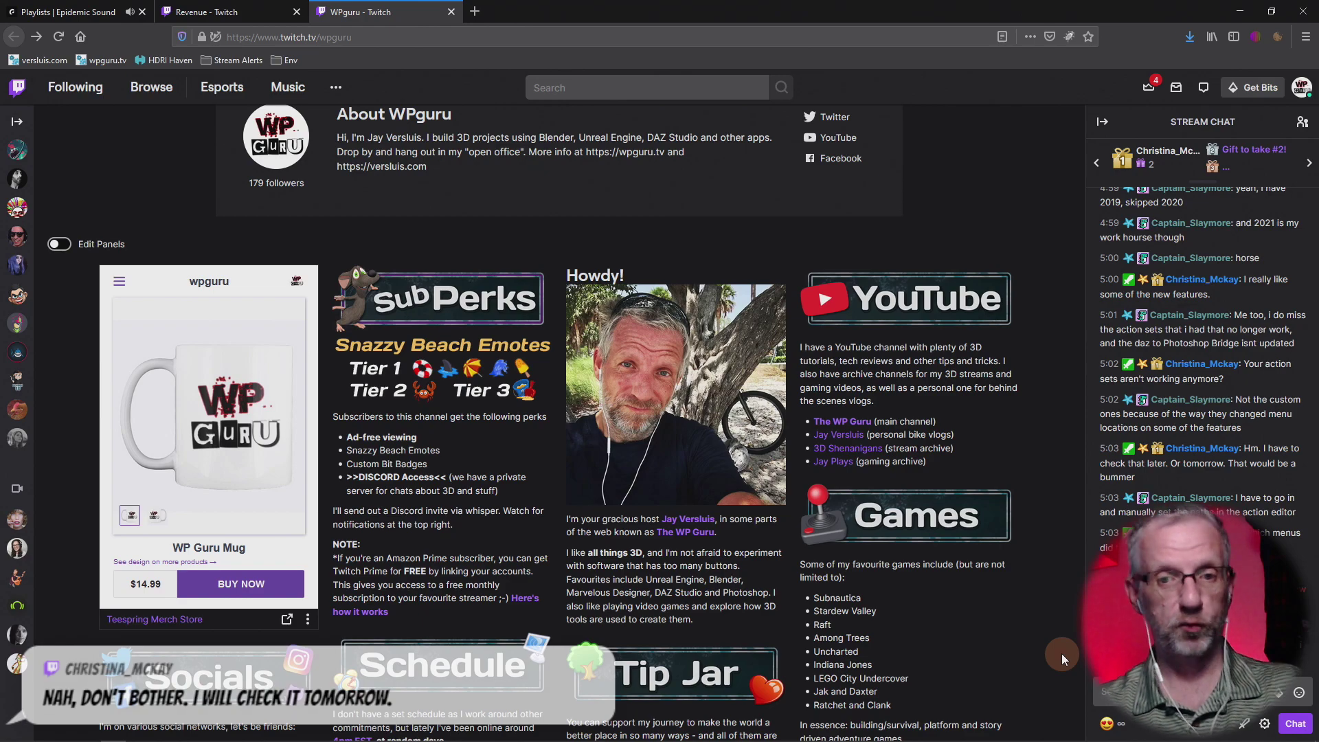
Step: Switch to Photoshop, show the Color Fill 1 background layer again and save Sub Perks.psd
key("alt+Tab")
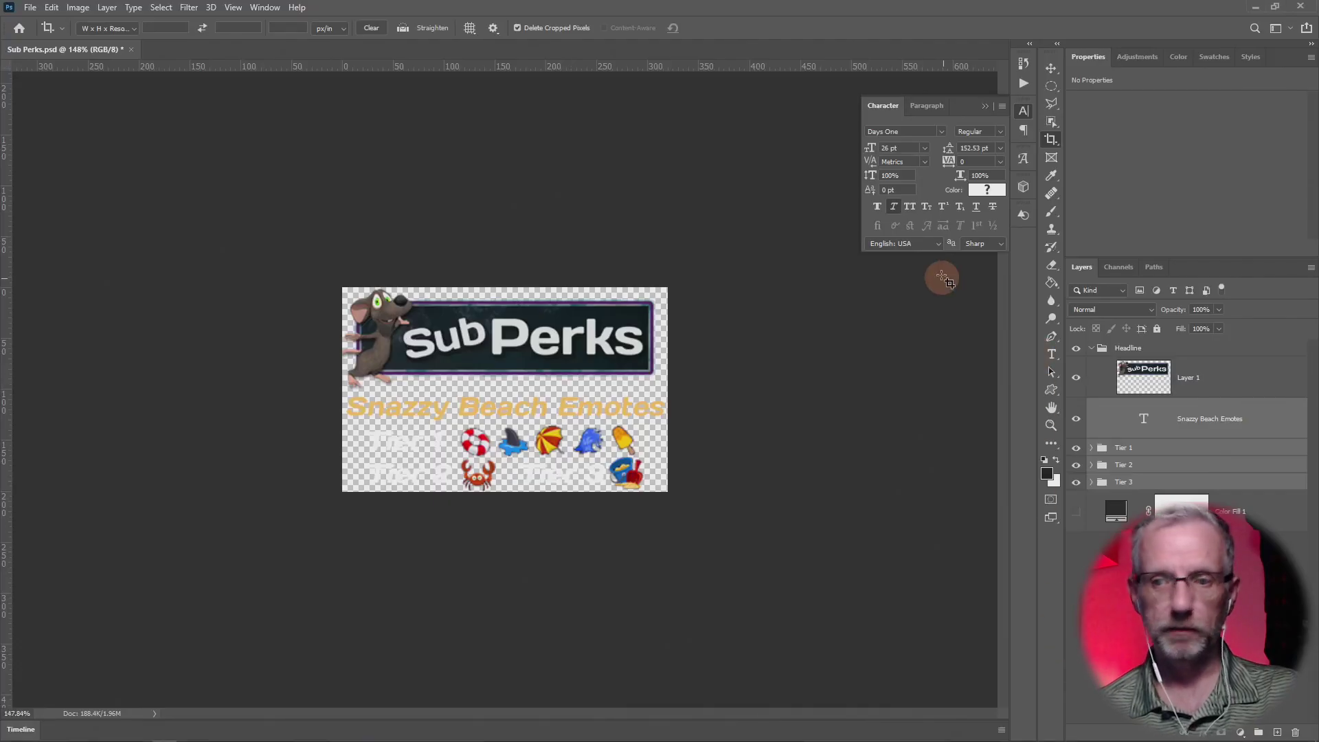
left_click(1075, 514)
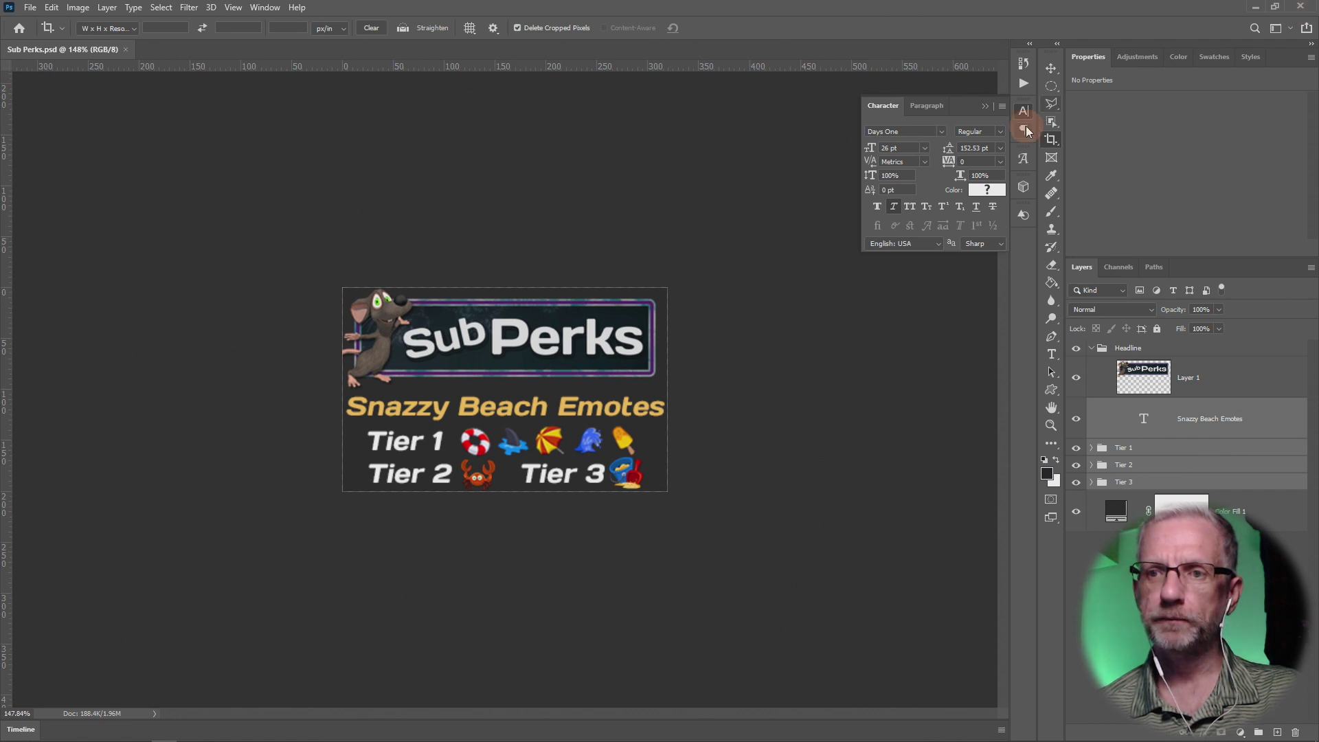
Step: Examine the recorded actions, checking Save JPG in Jays Actions and the contents of the Default Actions set
left_click(1025, 83)
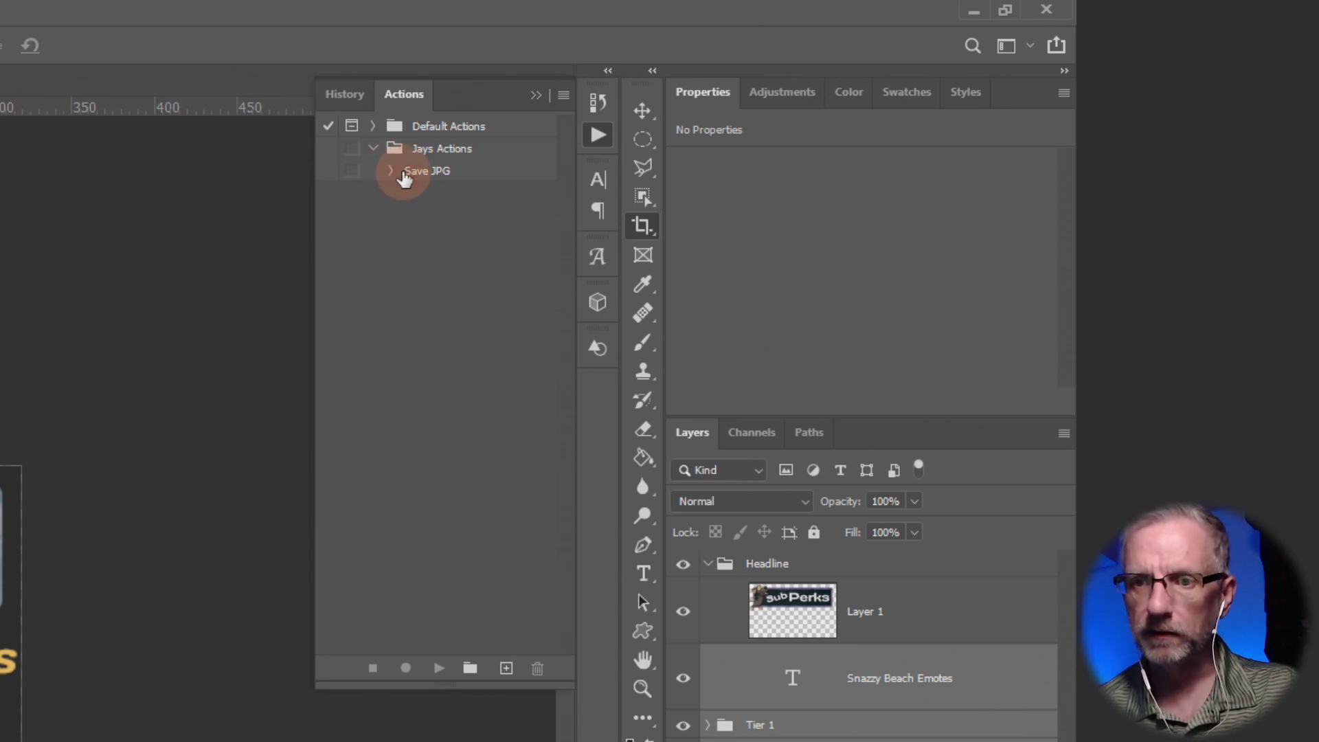
left_click(490, 176)
double_click(490, 177)
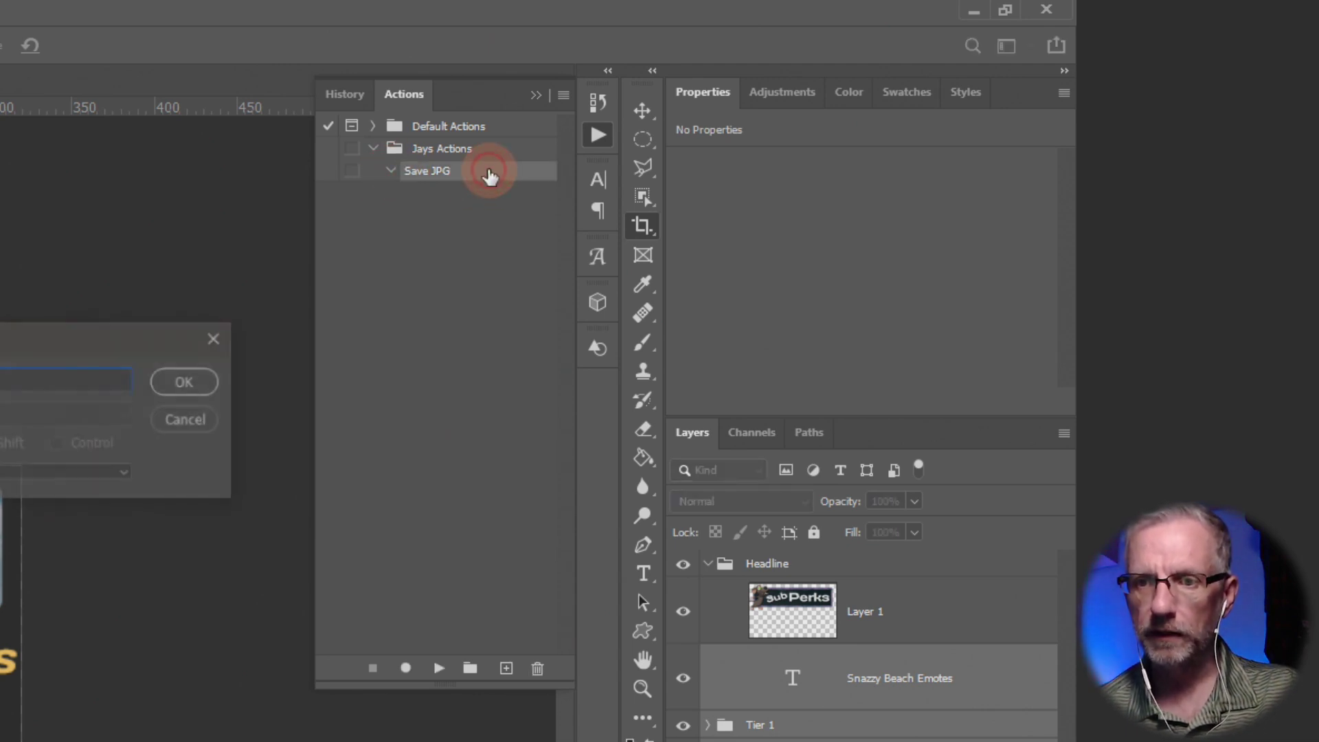
left_click(185, 421)
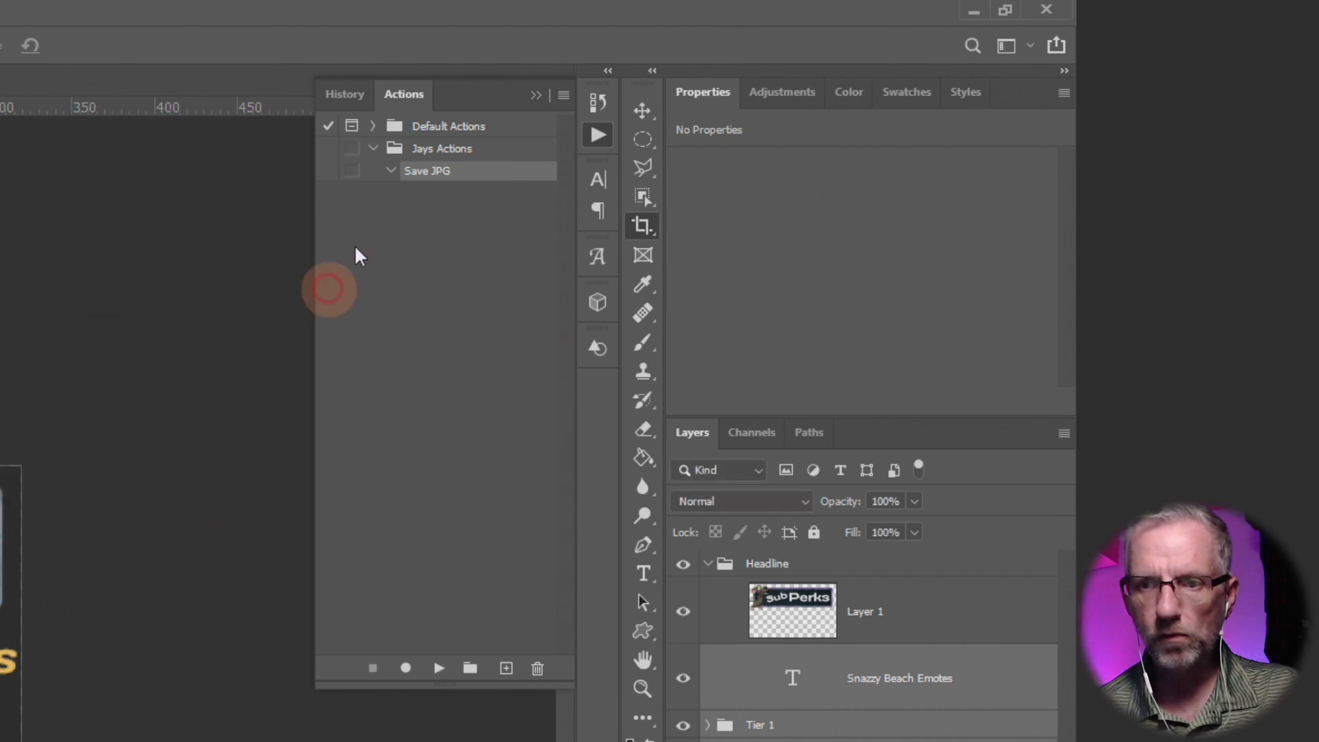
left_click(393, 171)
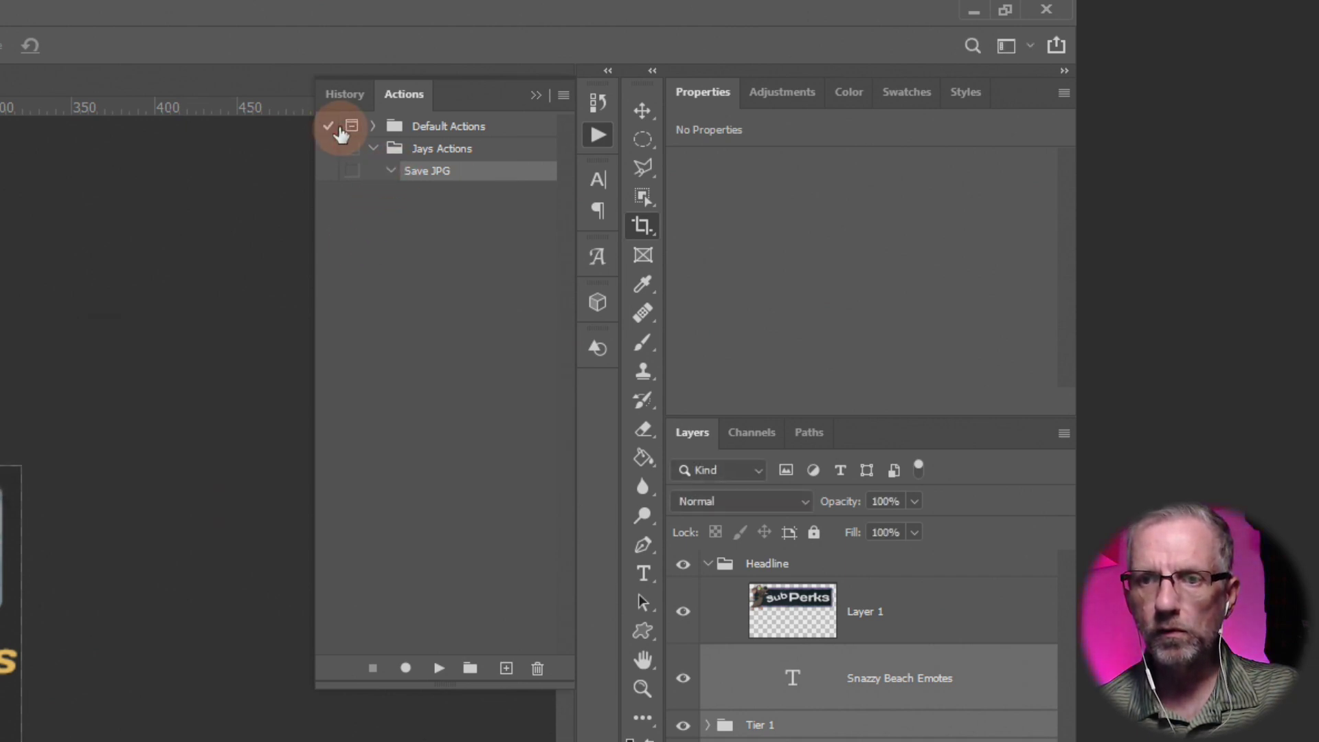
left_click(371, 126)
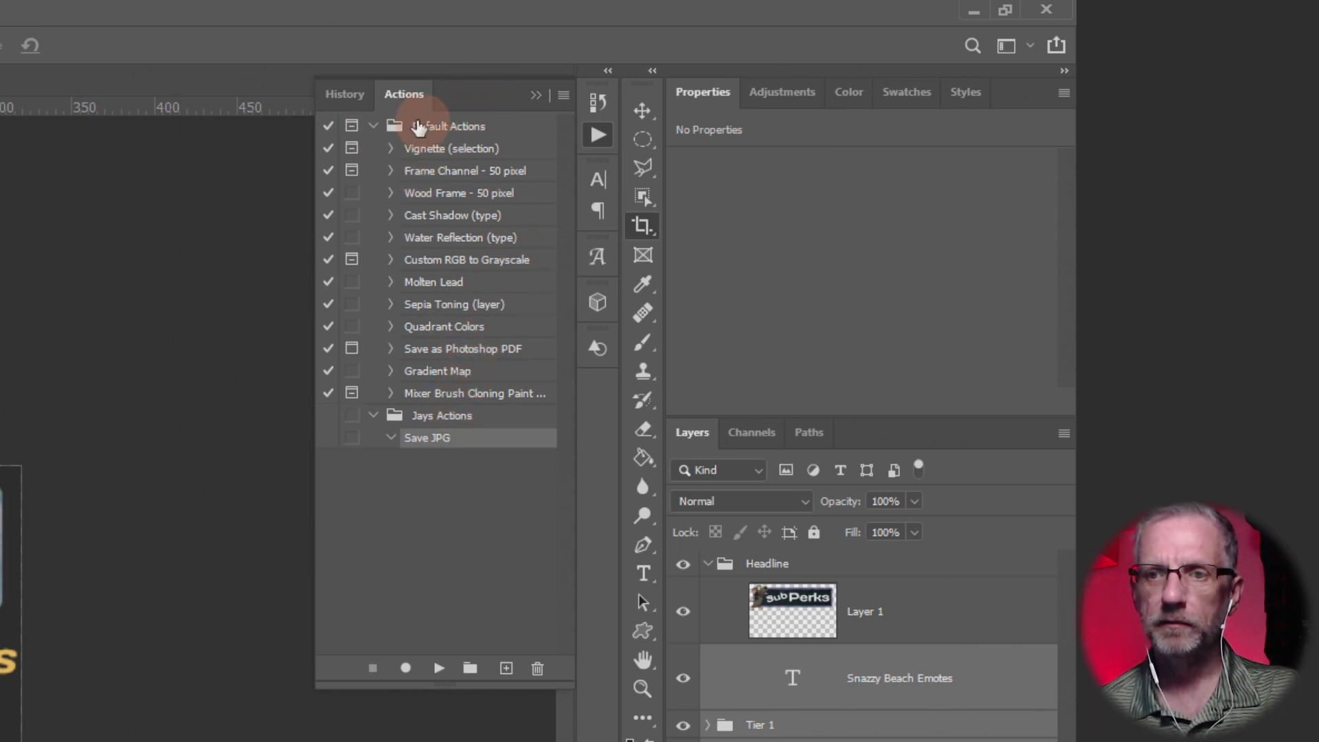
left_click(373, 126)
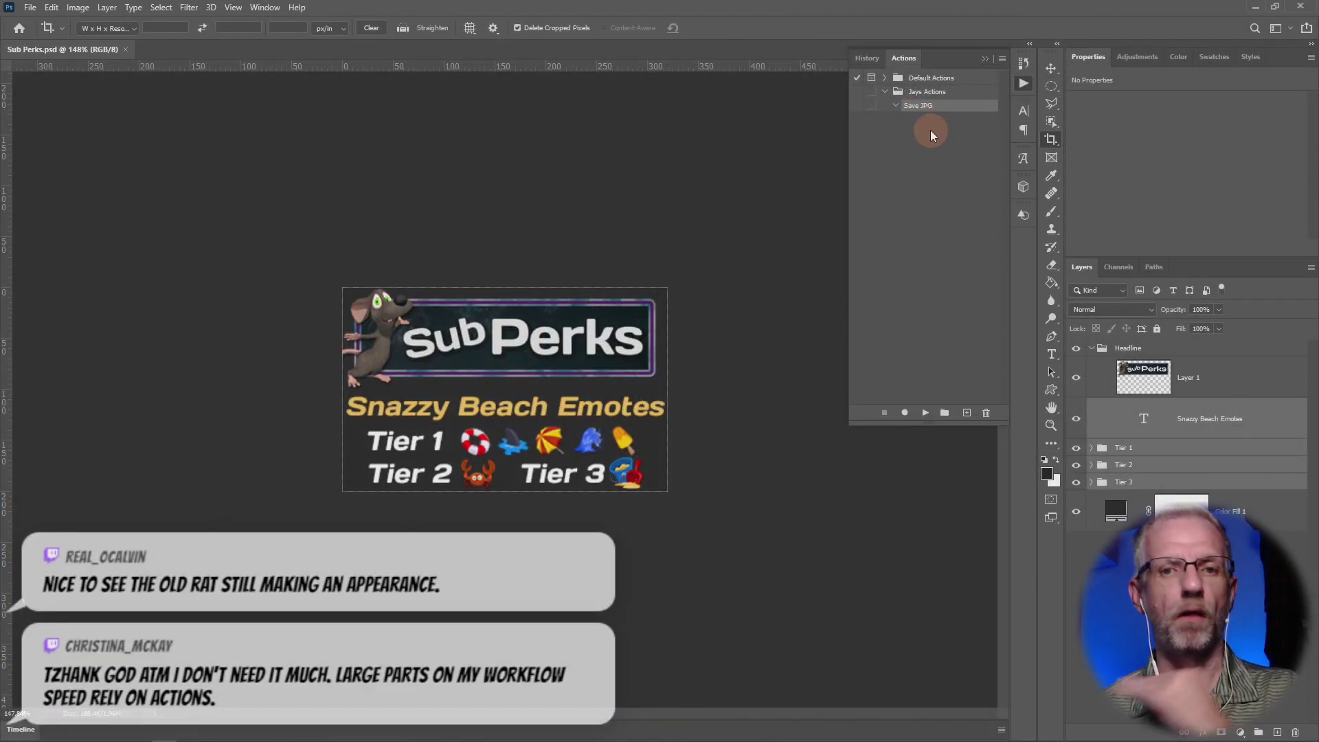
left_click(1023, 83)
left_click(883, 371)
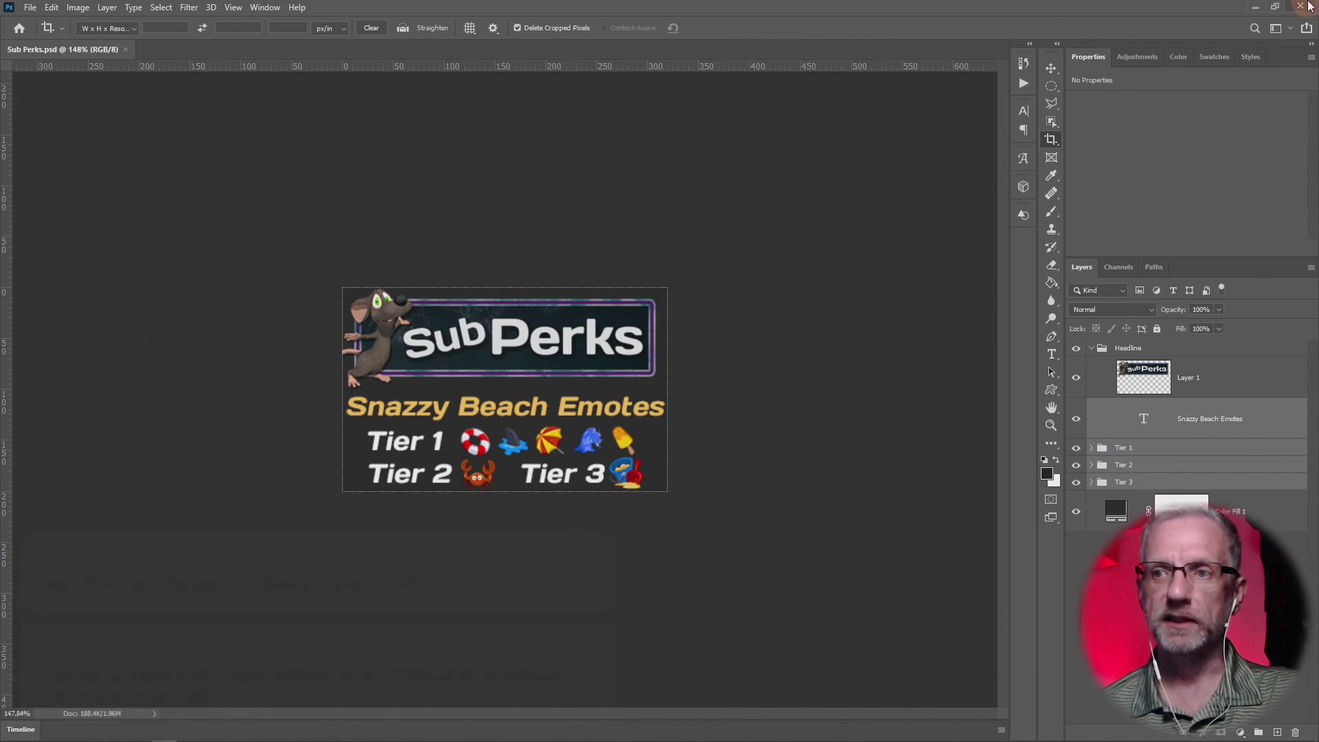
Step: Clear the desktop by closing Photoshop, minimizing the browser and closing the Twitch emotes folder window
key("ctrl+w")
key("alt+Tab")
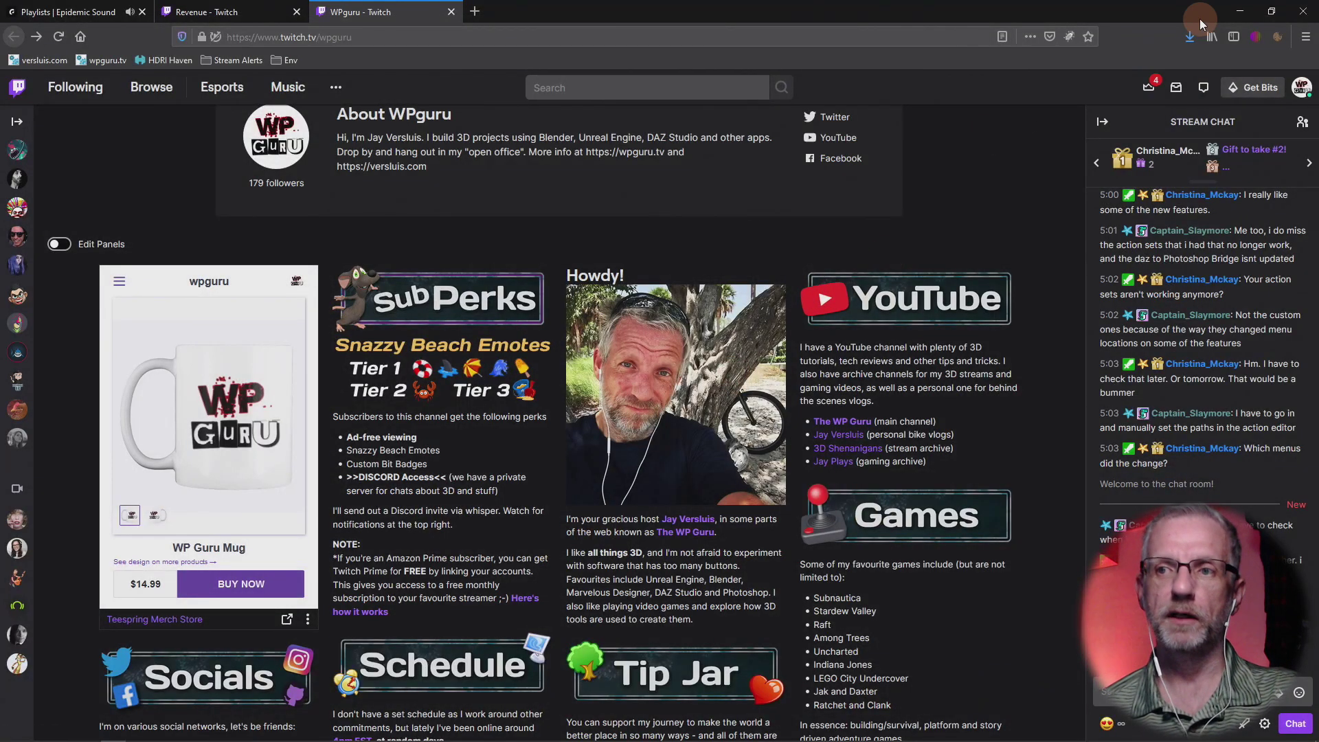
left_click(1240, 6)
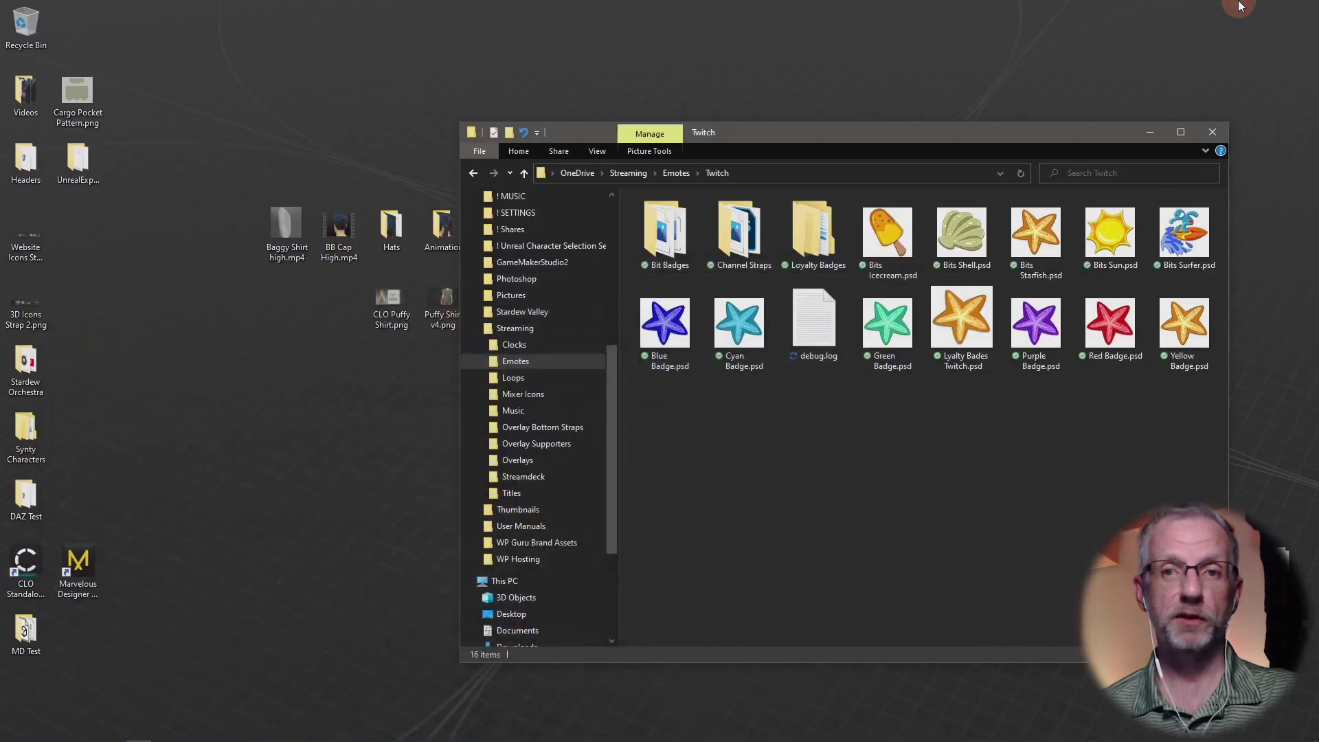
left_click(1201, 132)
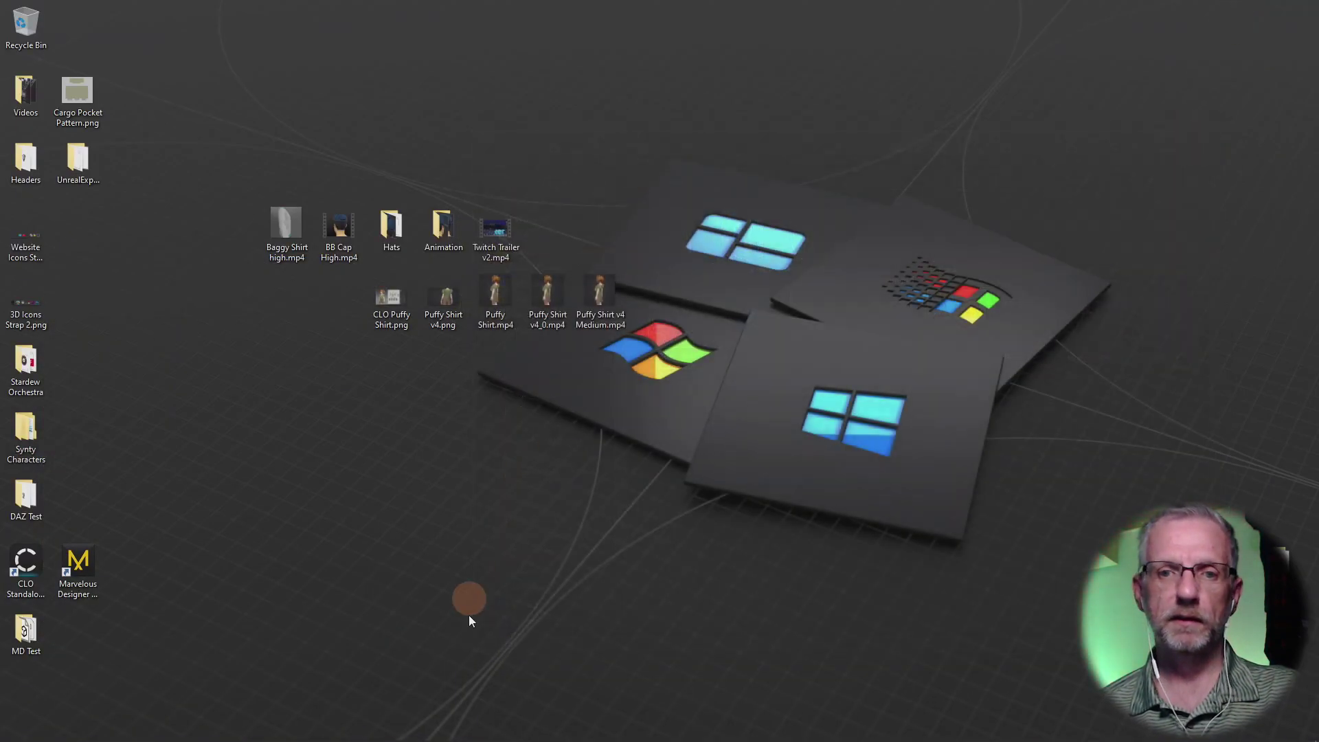
mouse_move(474, 733)
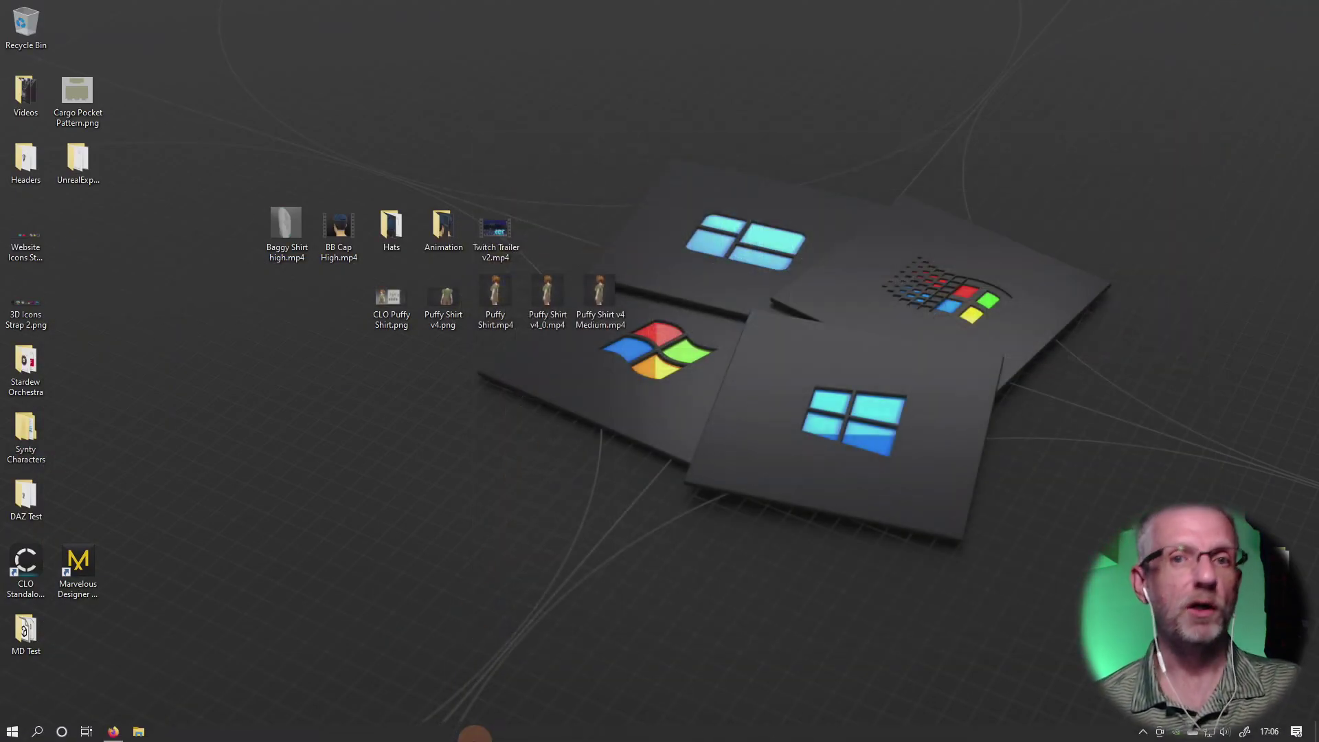